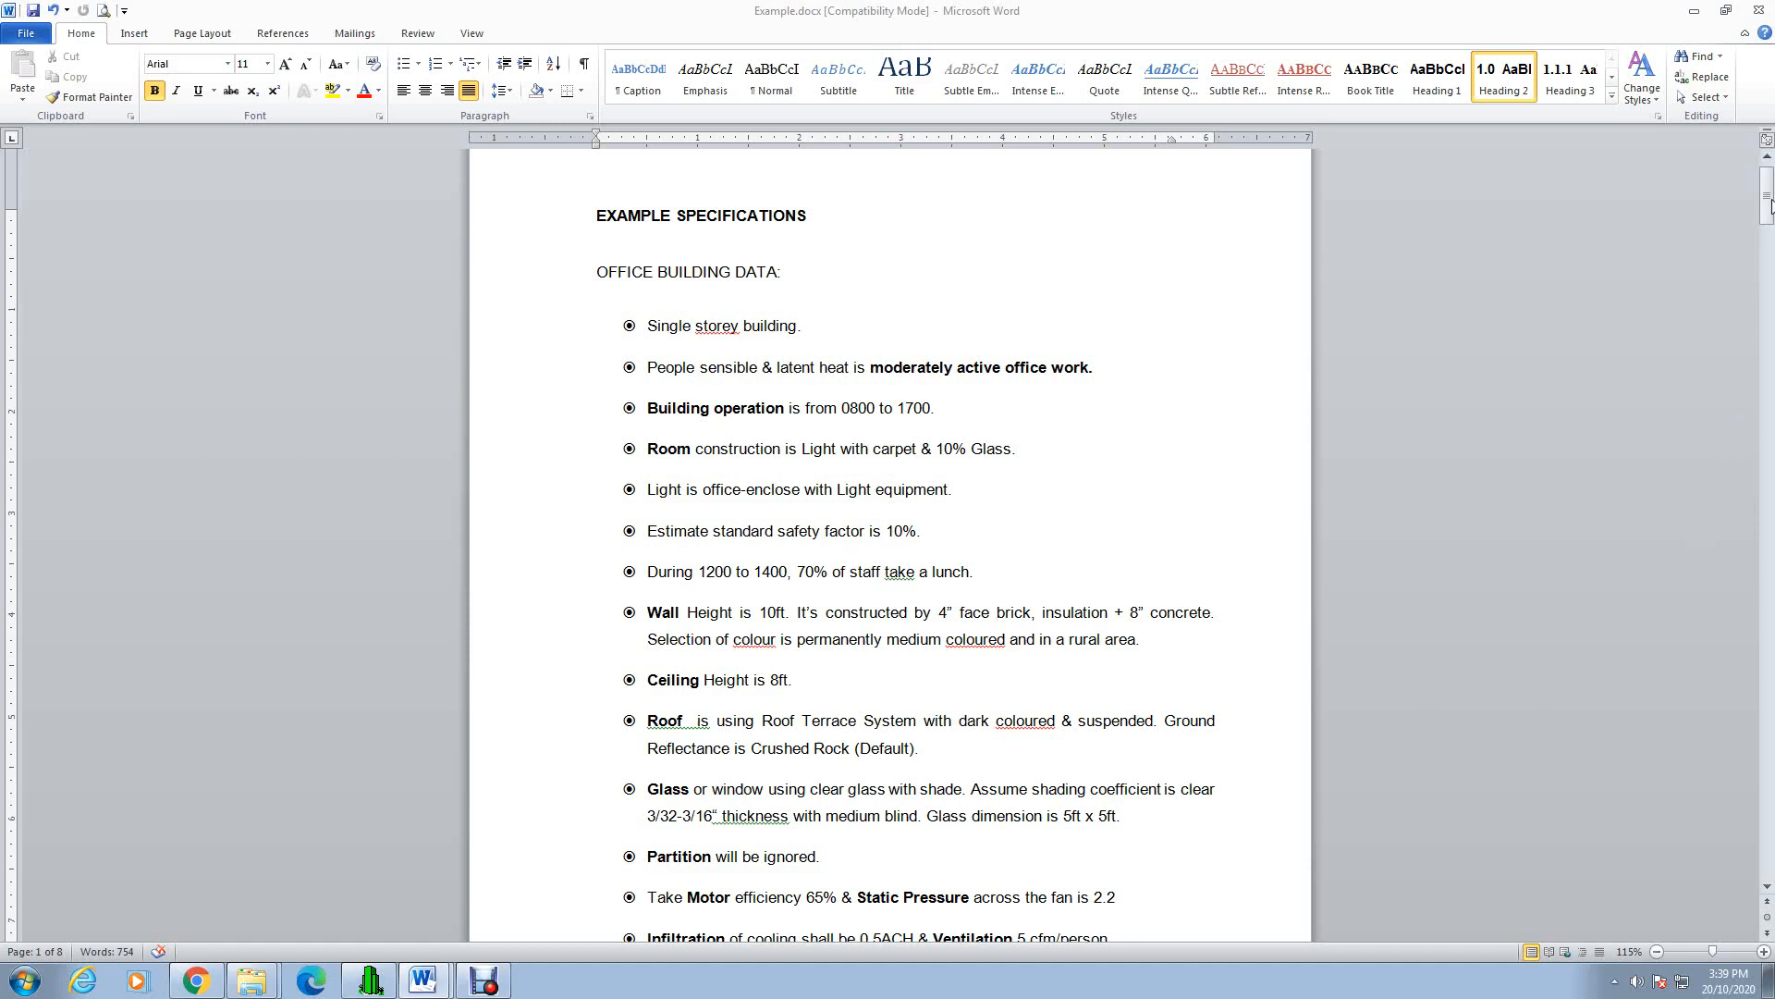
Step: Review the office building data, room specifications, floor layout, procedures and results tables throughout Example.docx
left_click_drag(1767, 211, 1767, 212)
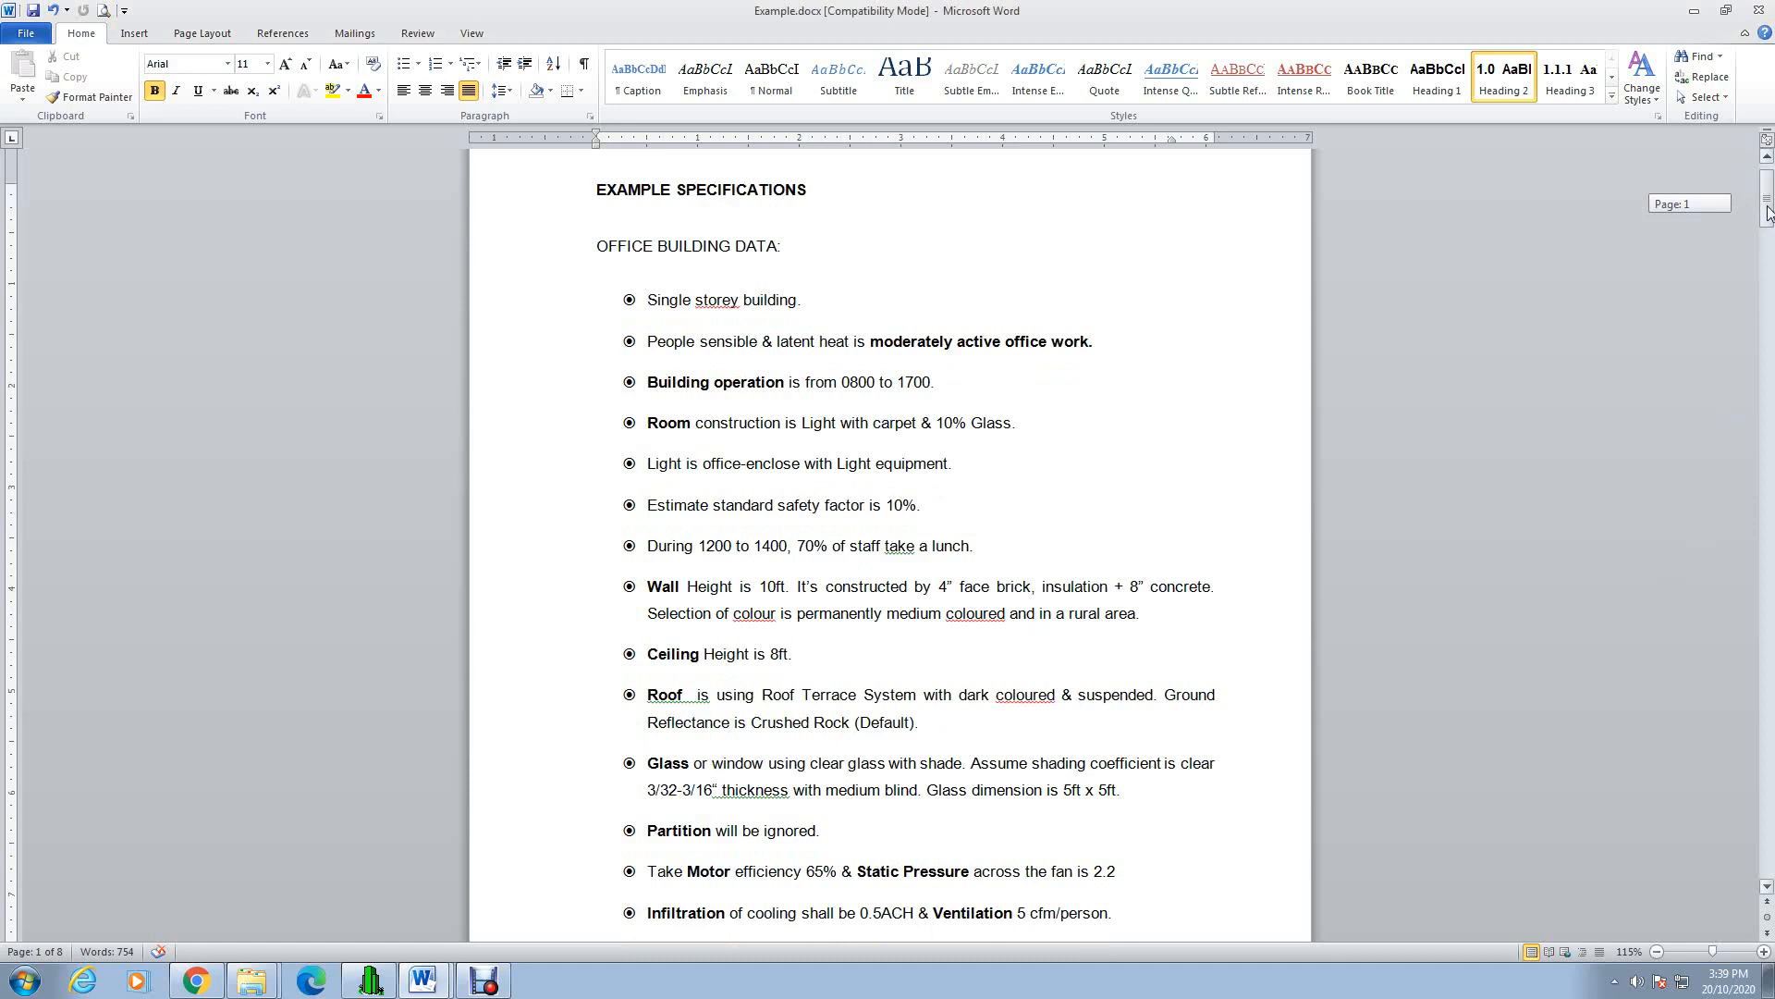
left_click_drag(1767, 211, 1769, 217)
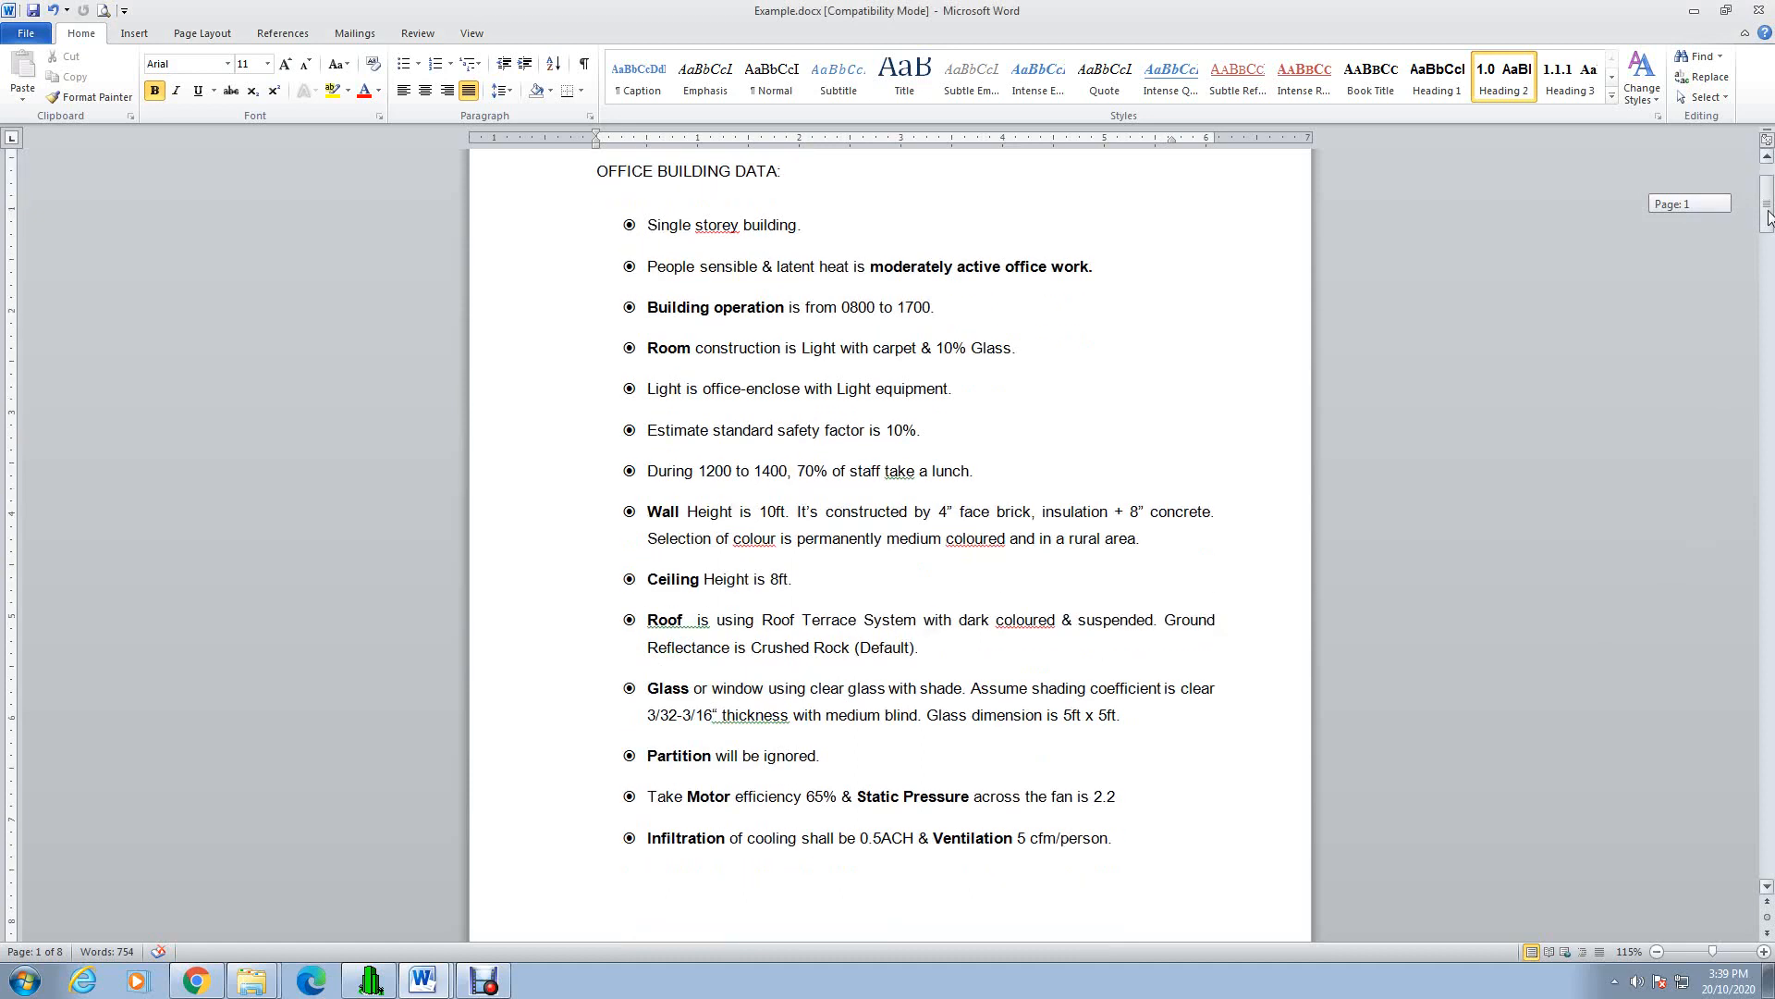
left_click_drag(1769, 217, 1769, 218)
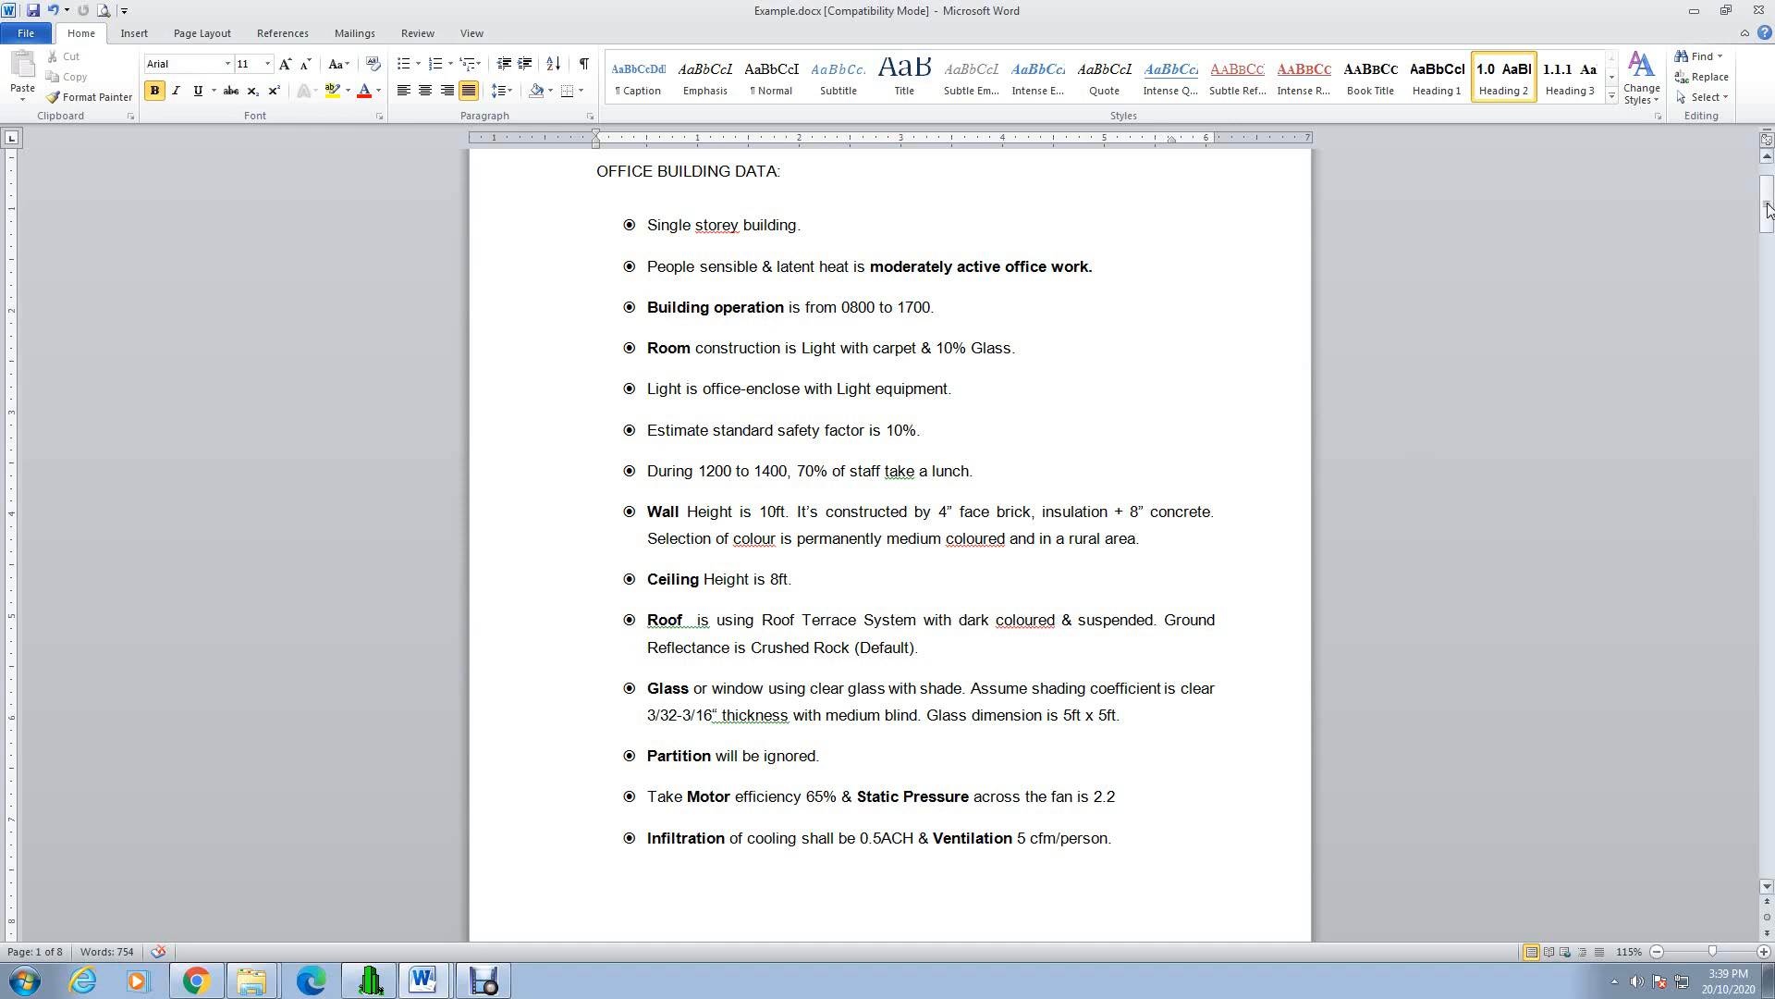
left_click_drag(1768, 210, 1772, 481)
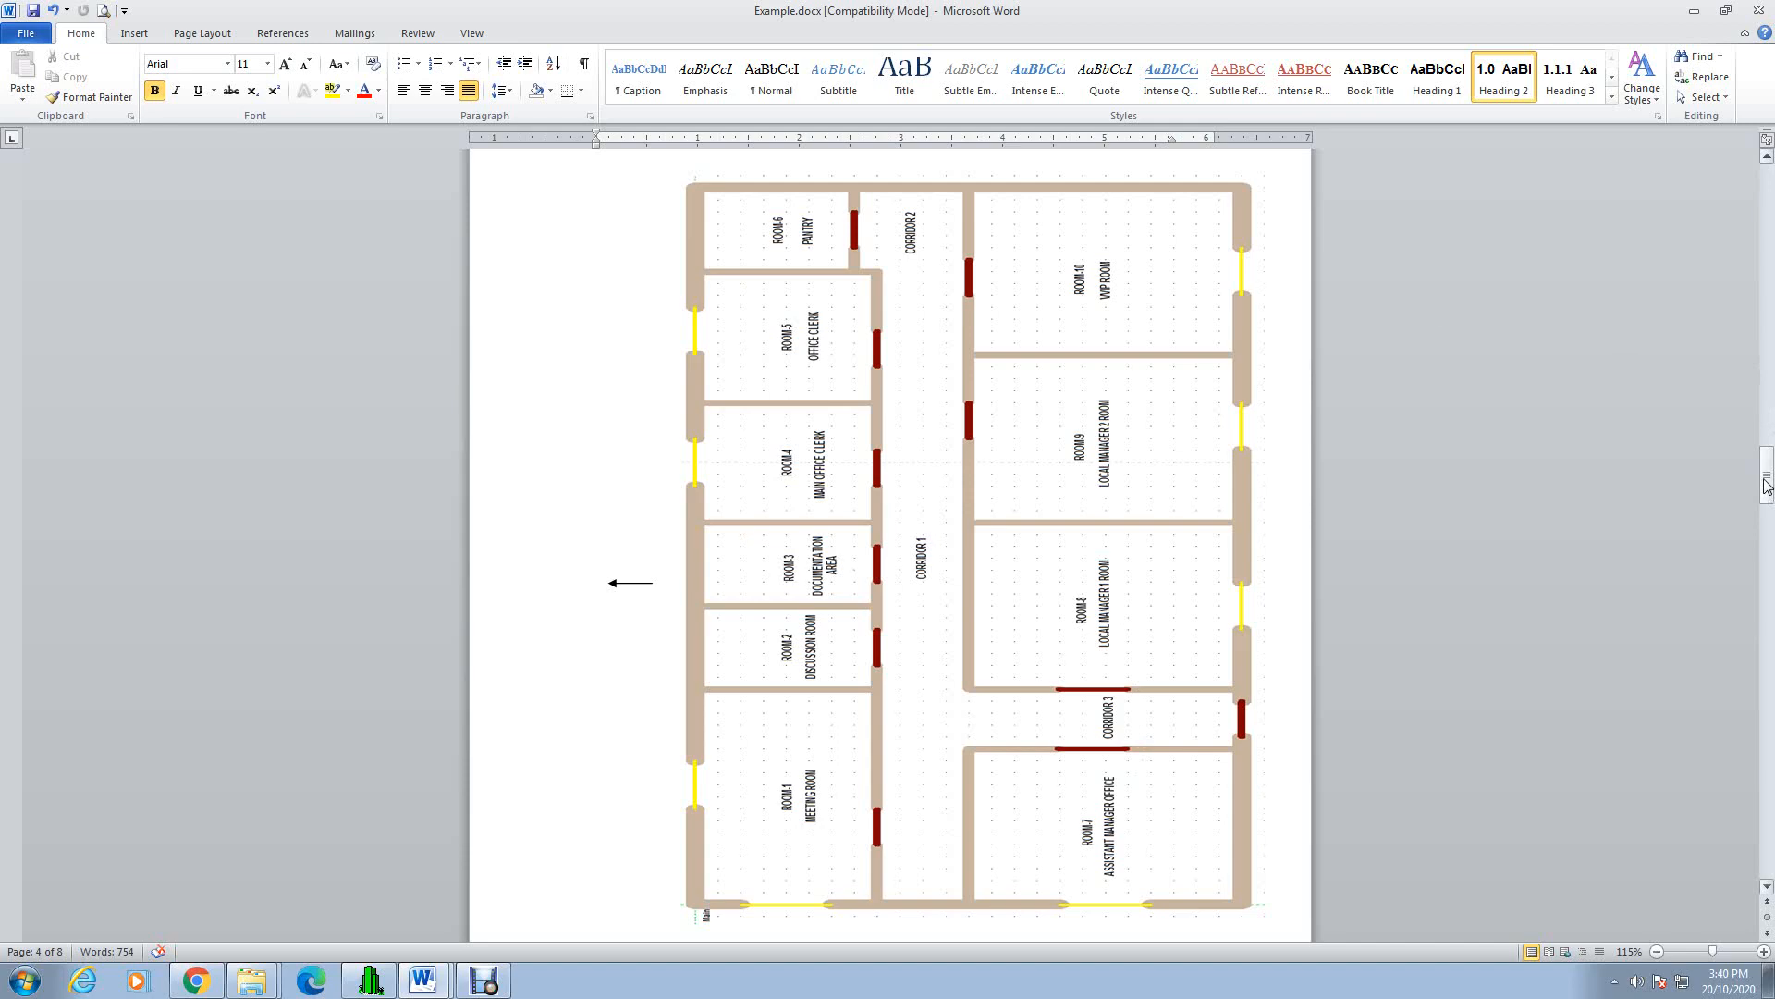
left_click_drag(1766, 487, 1767, 479)
left_click_drag(1768, 476, 1768, 559)
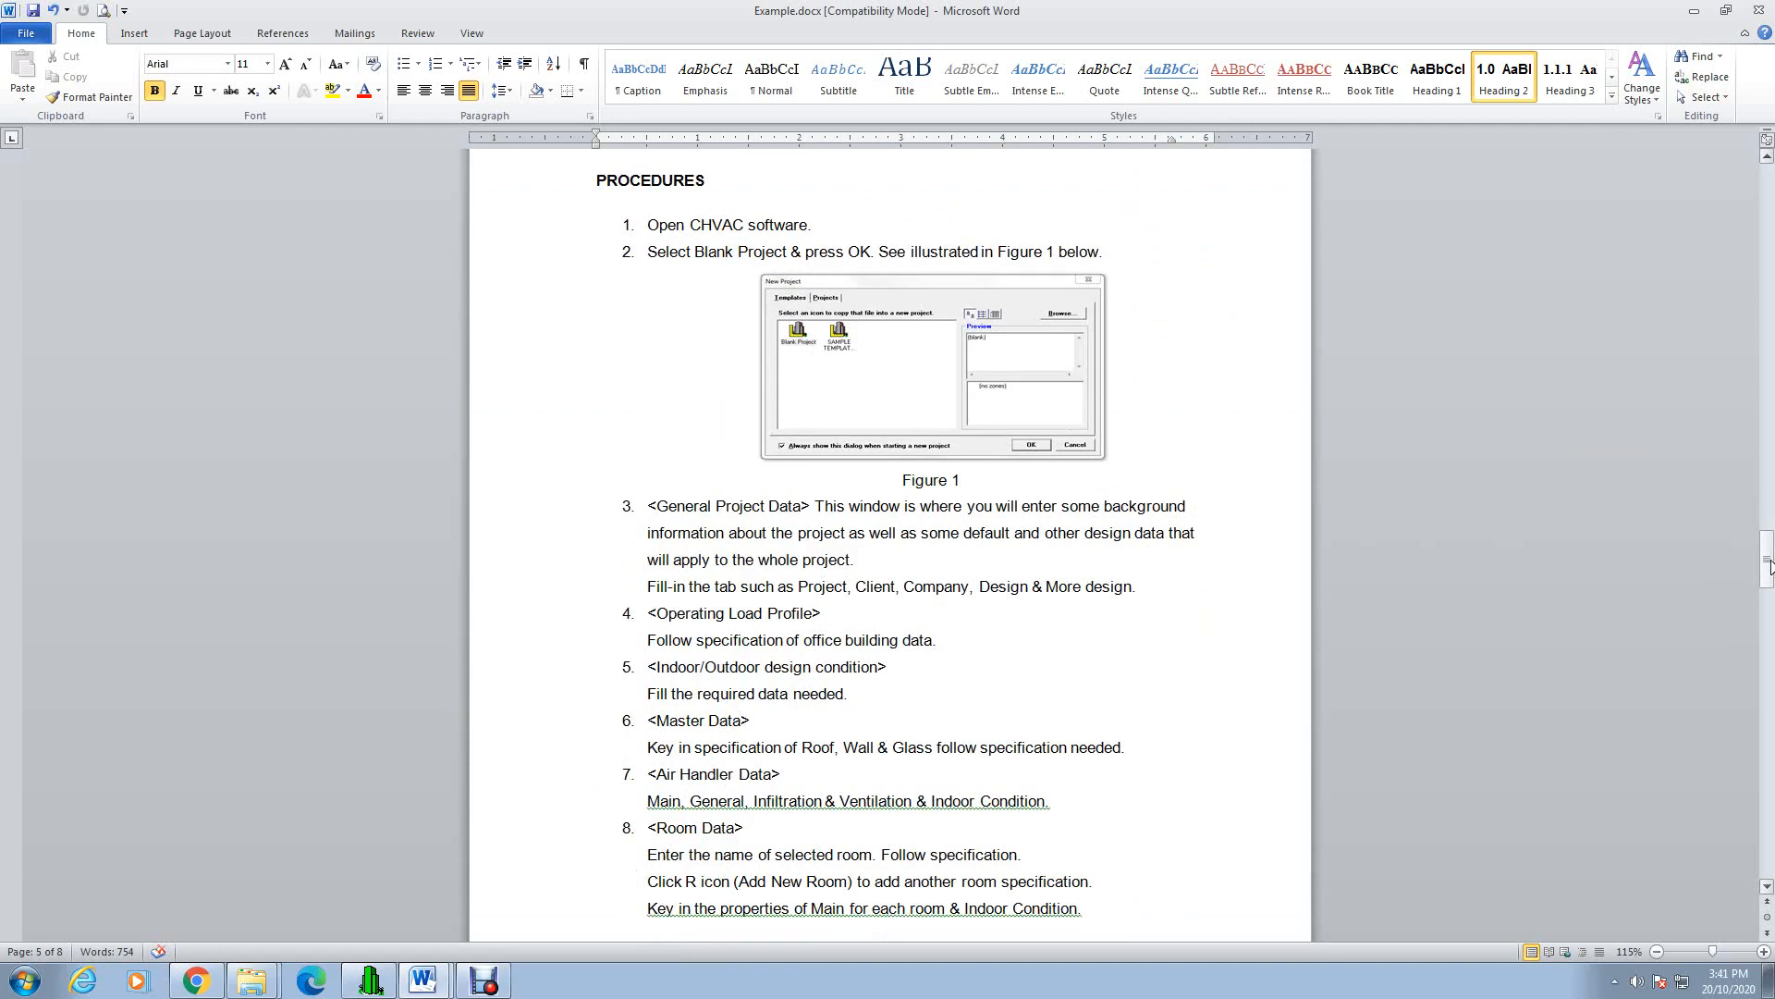
left_click_drag(1769, 565, 1771, 737)
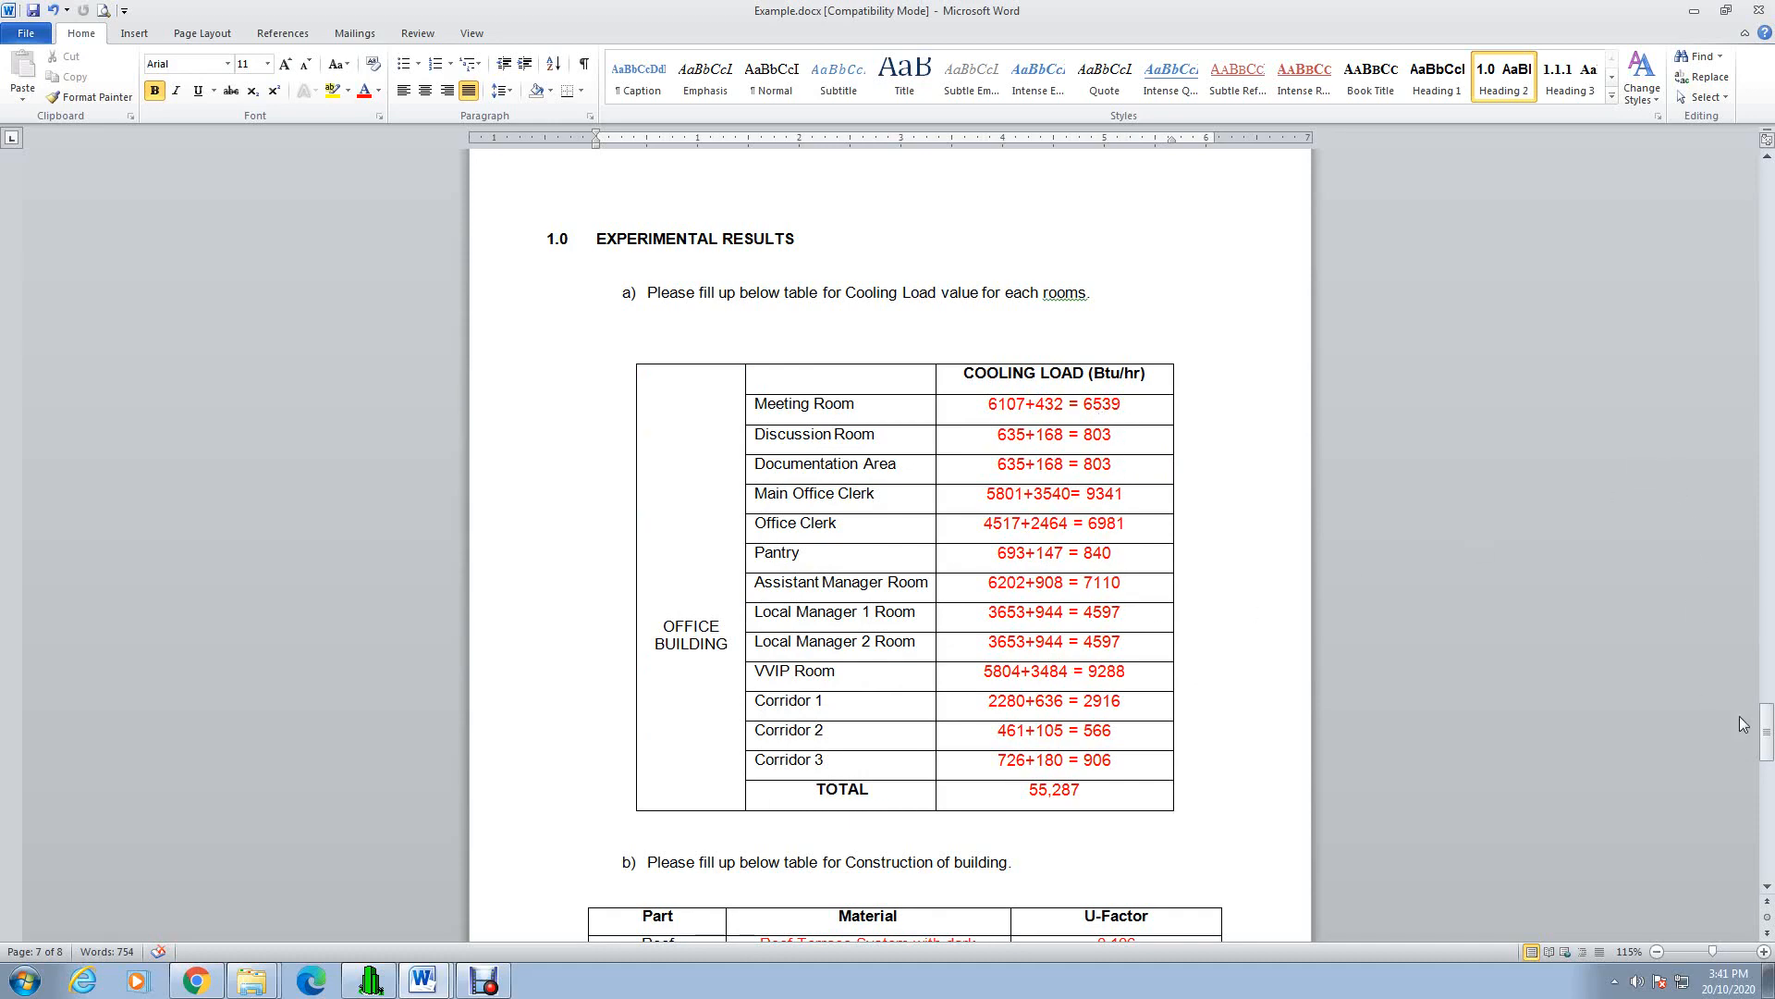
left_click_drag(1769, 735, 1771, 751)
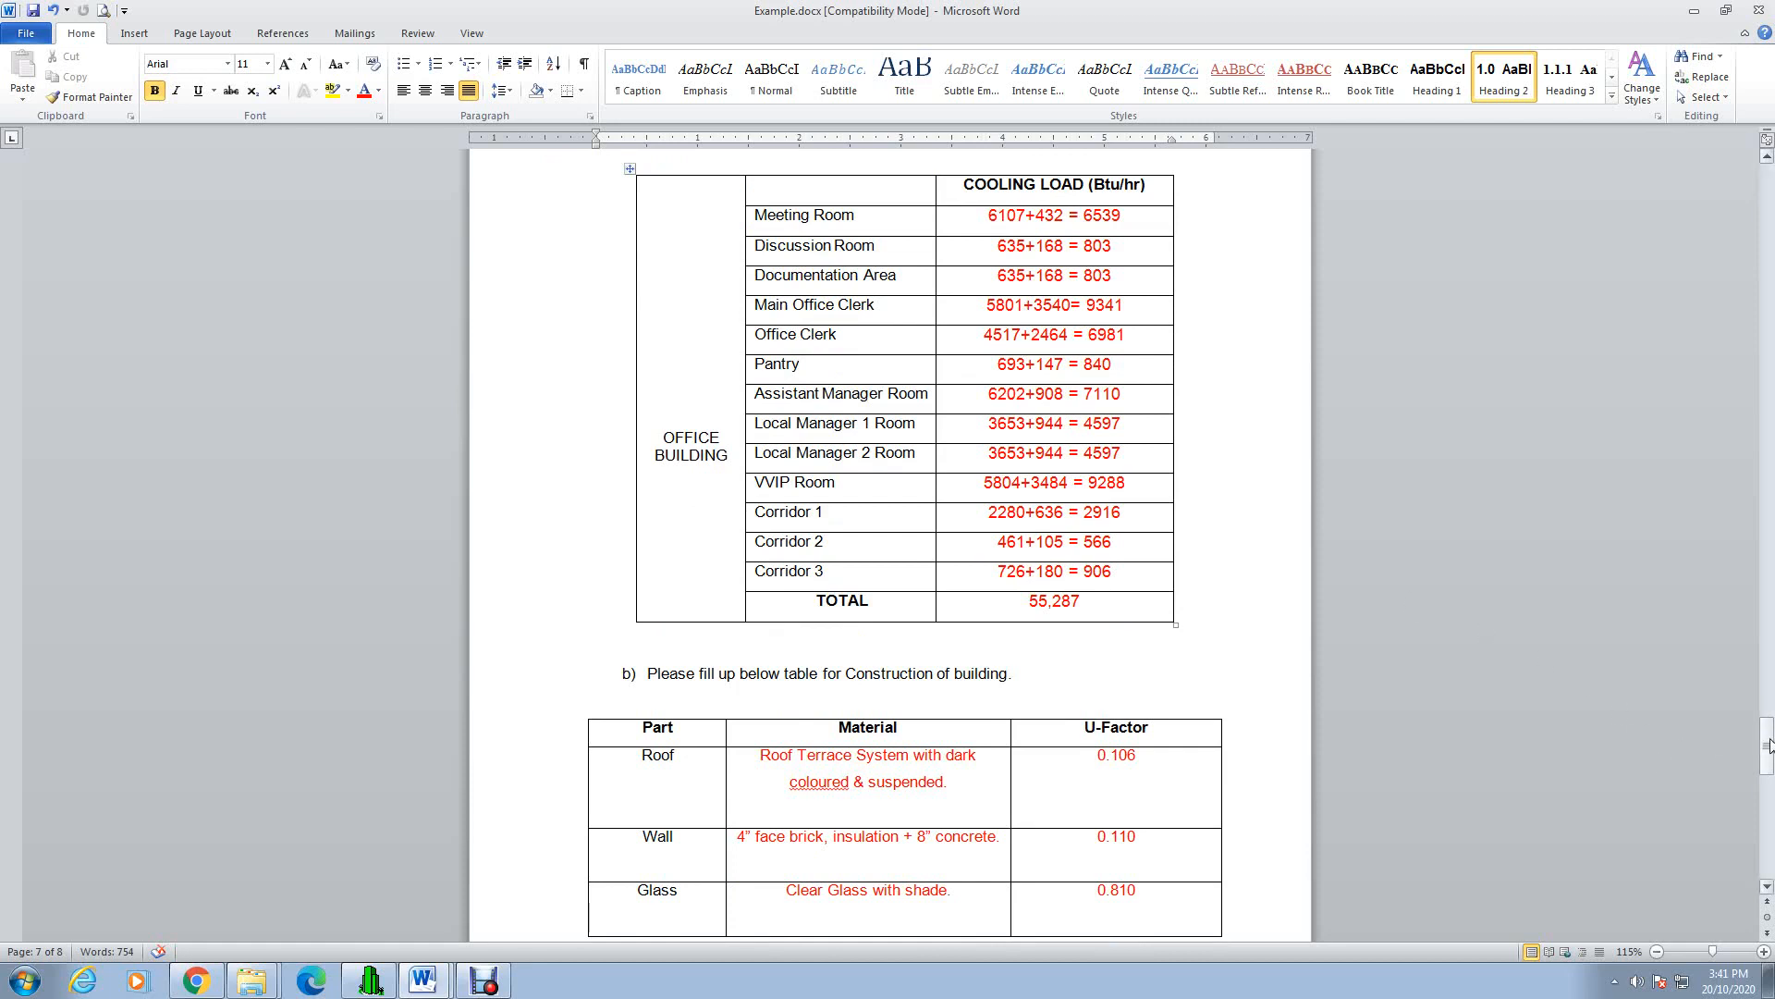
left_click_drag(1769, 745, 1769, 357)
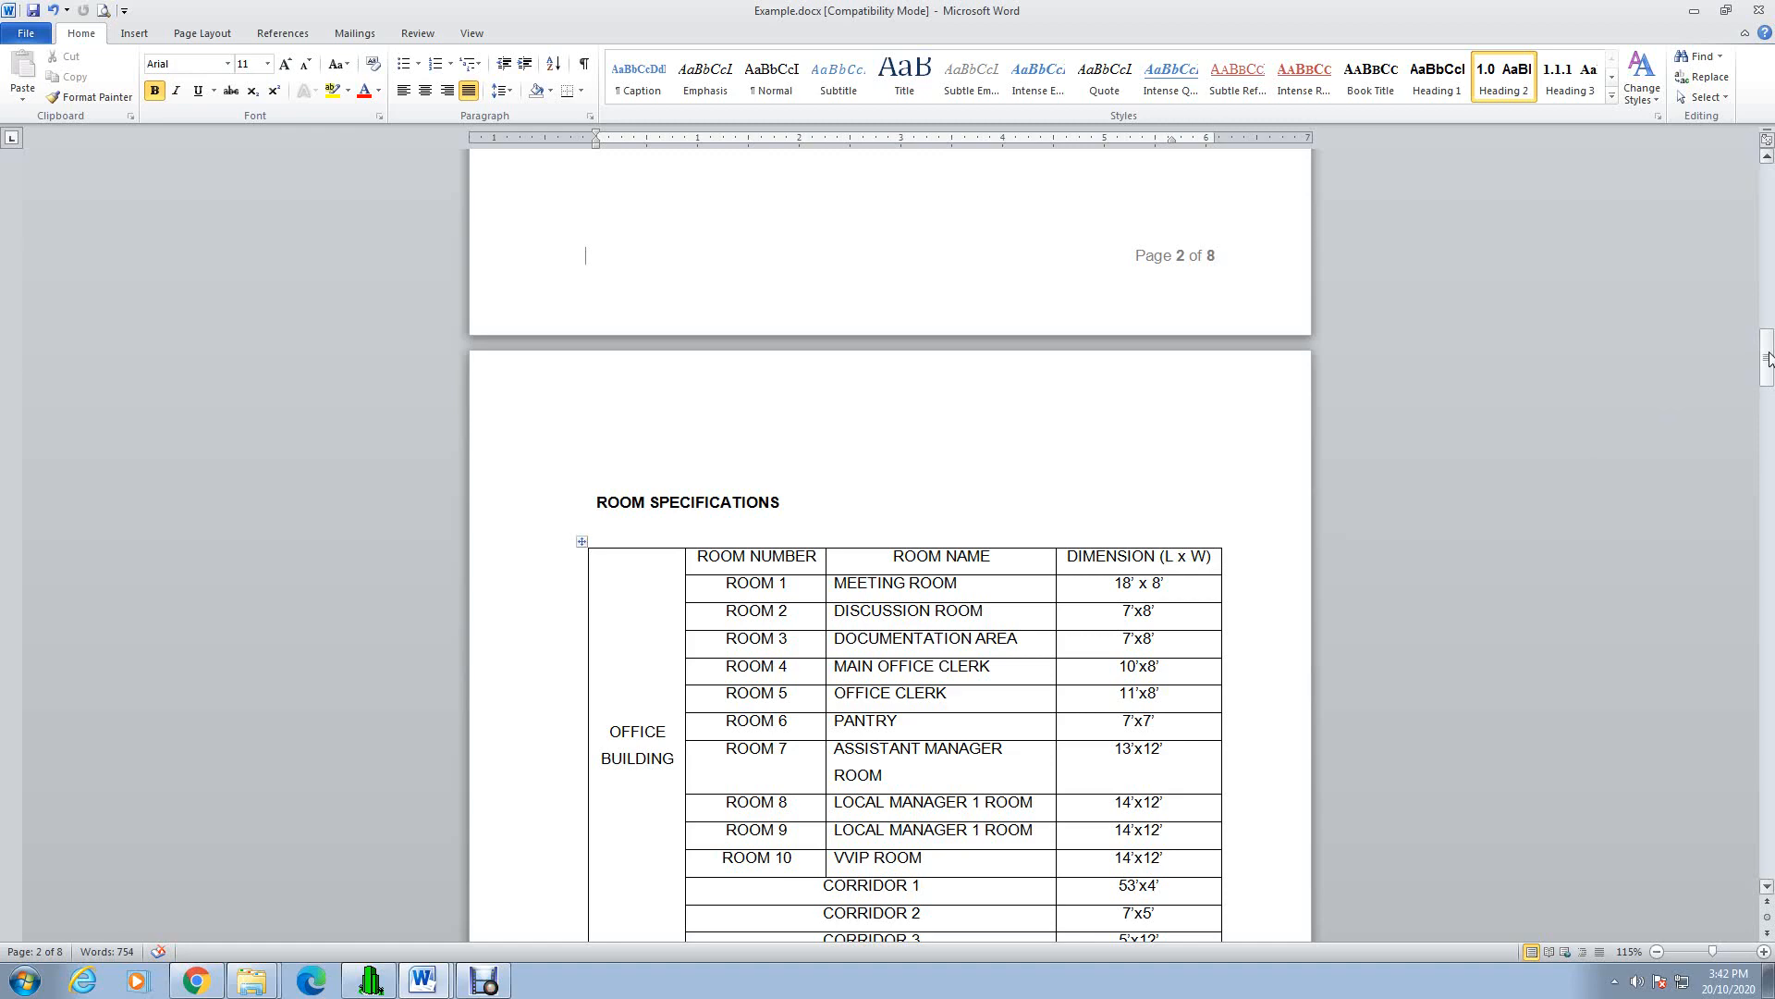
left_click_drag(1769, 357, 1769, 287)
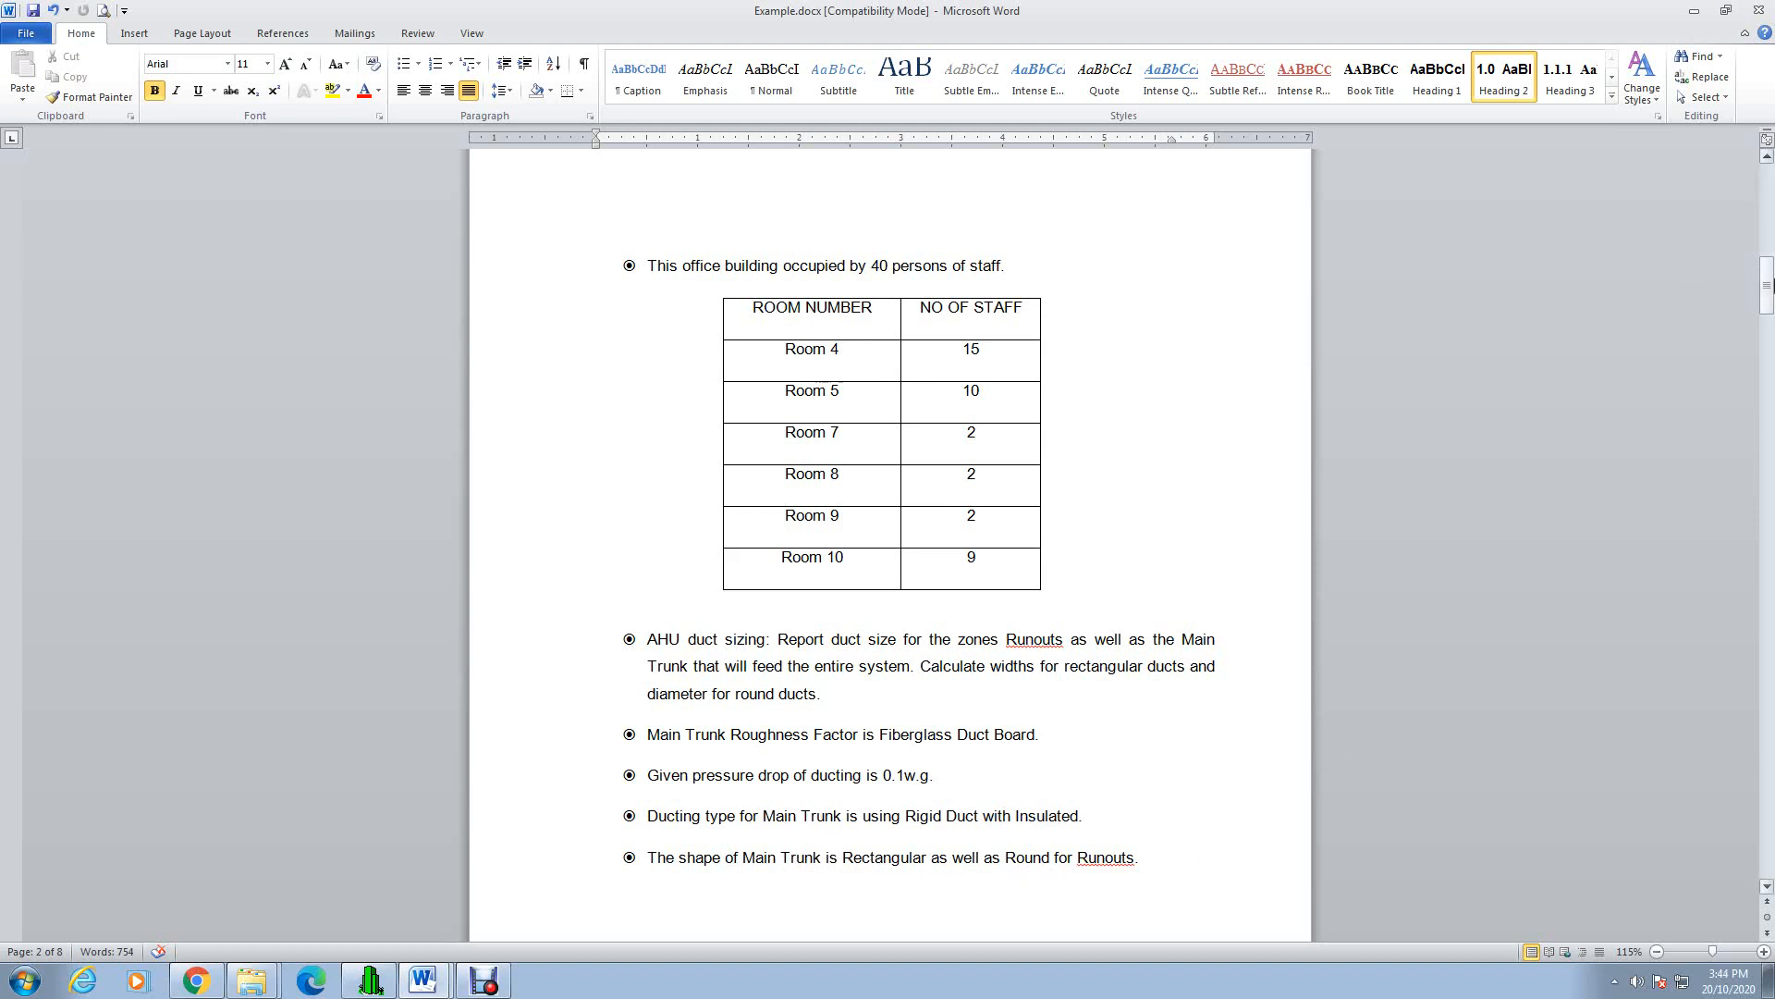
left_click_drag(1768, 287, 1769, 199)
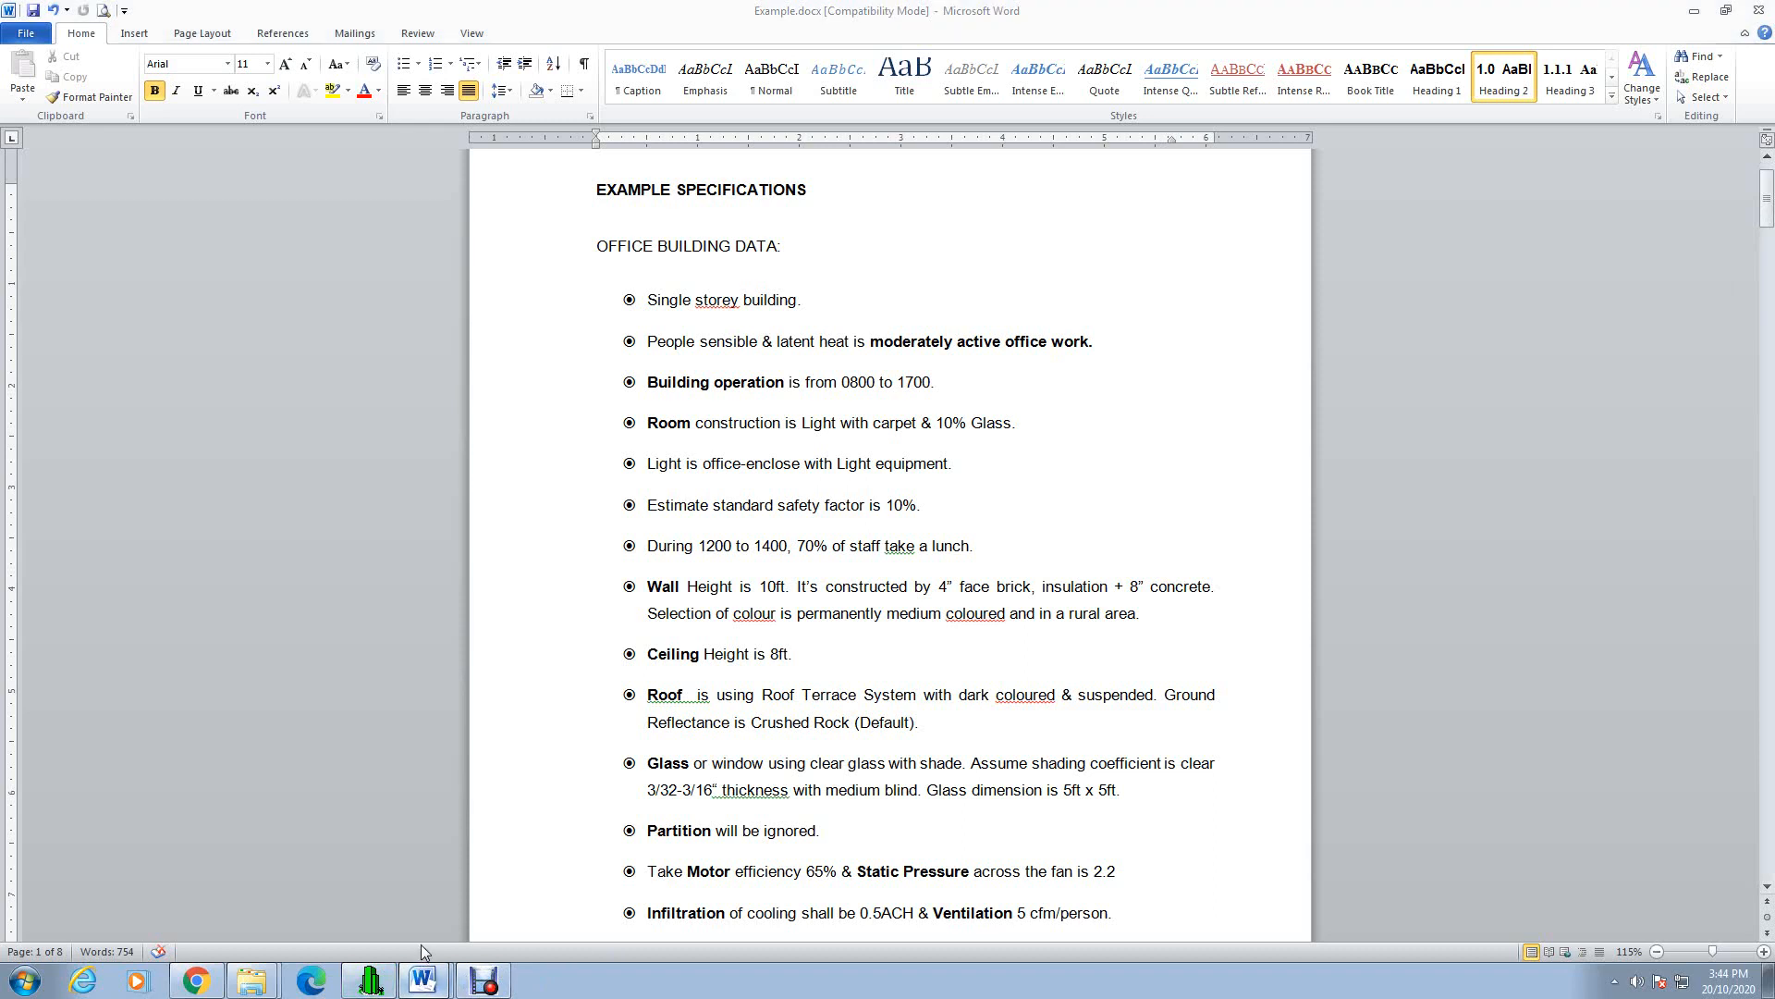
Step: Switch to Chvac and create a new project from the Blank Project template
left_click(380, 985)
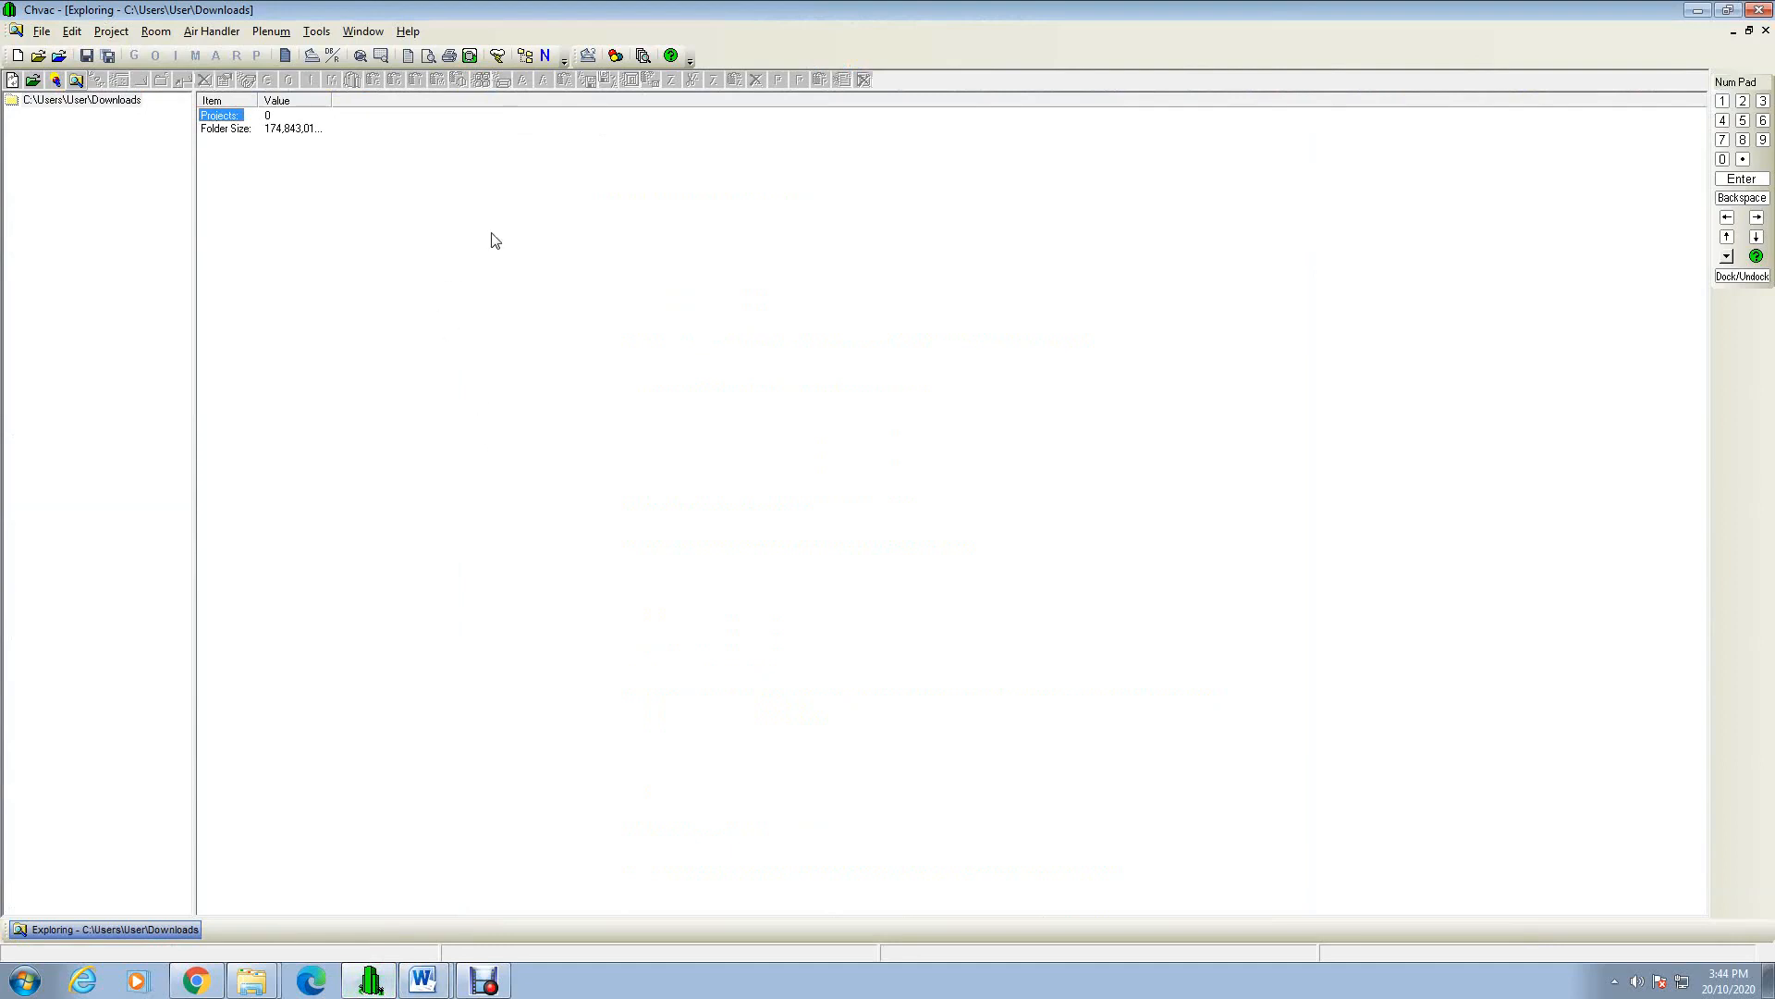
left_click(40, 33)
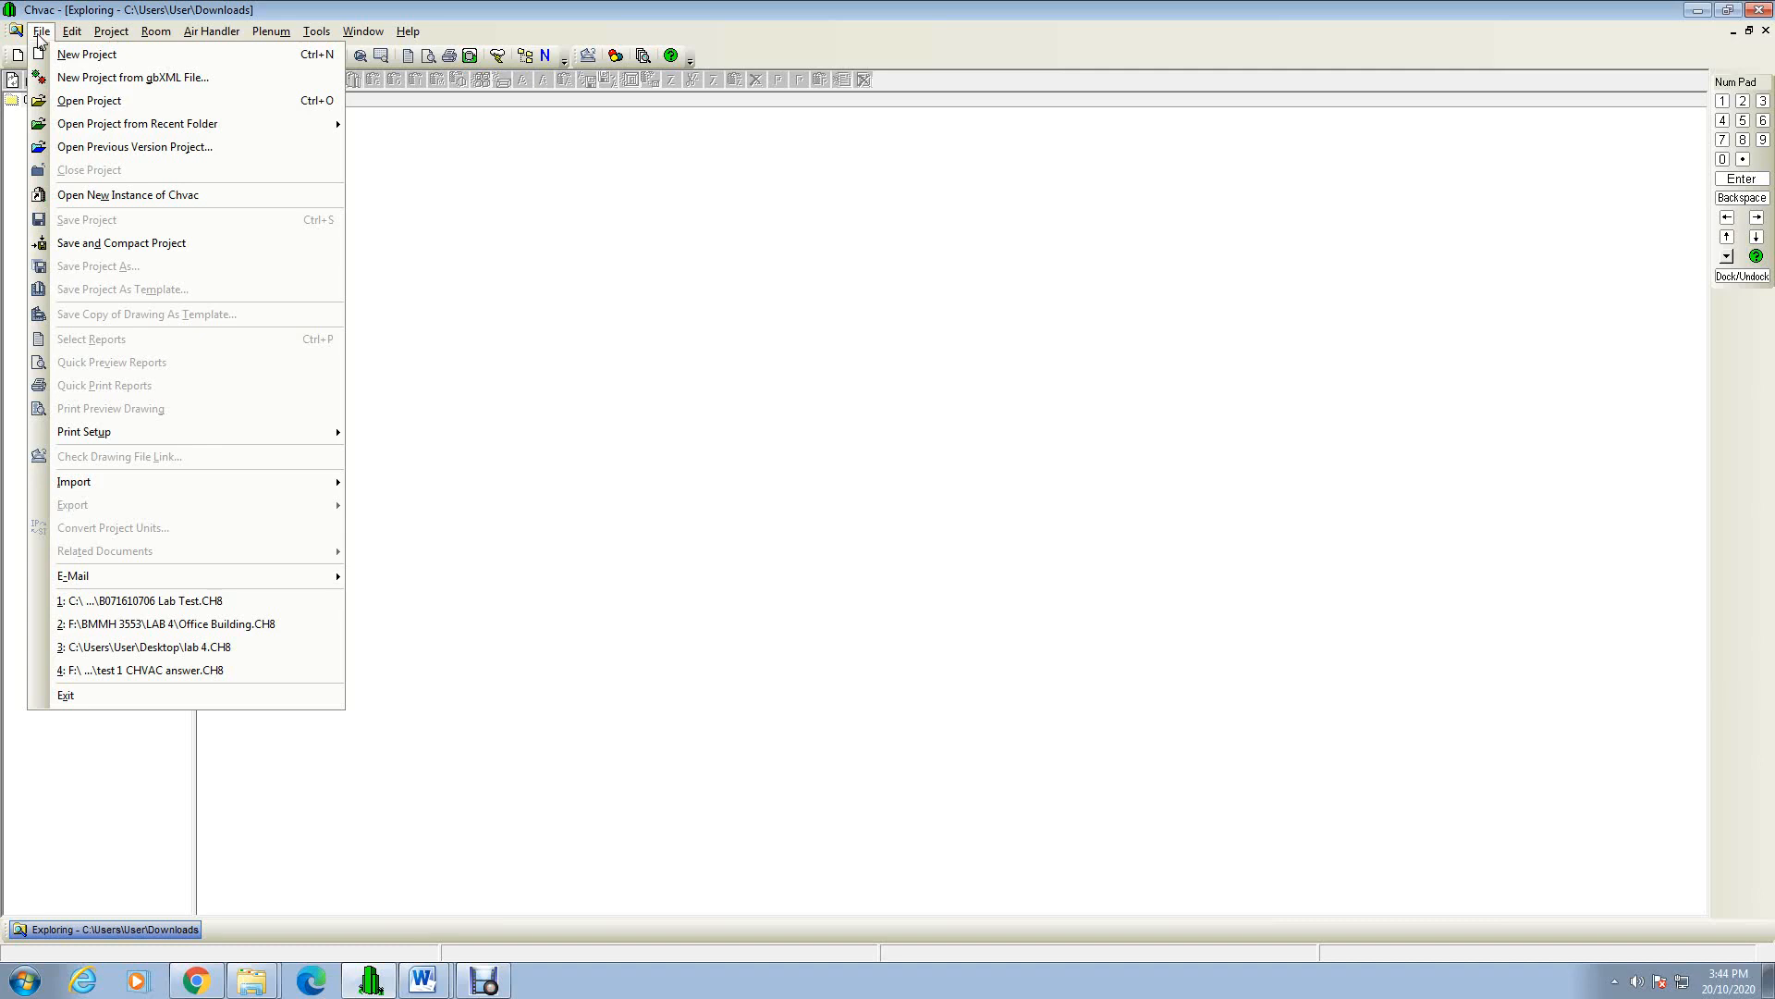
left_click(39, 33)
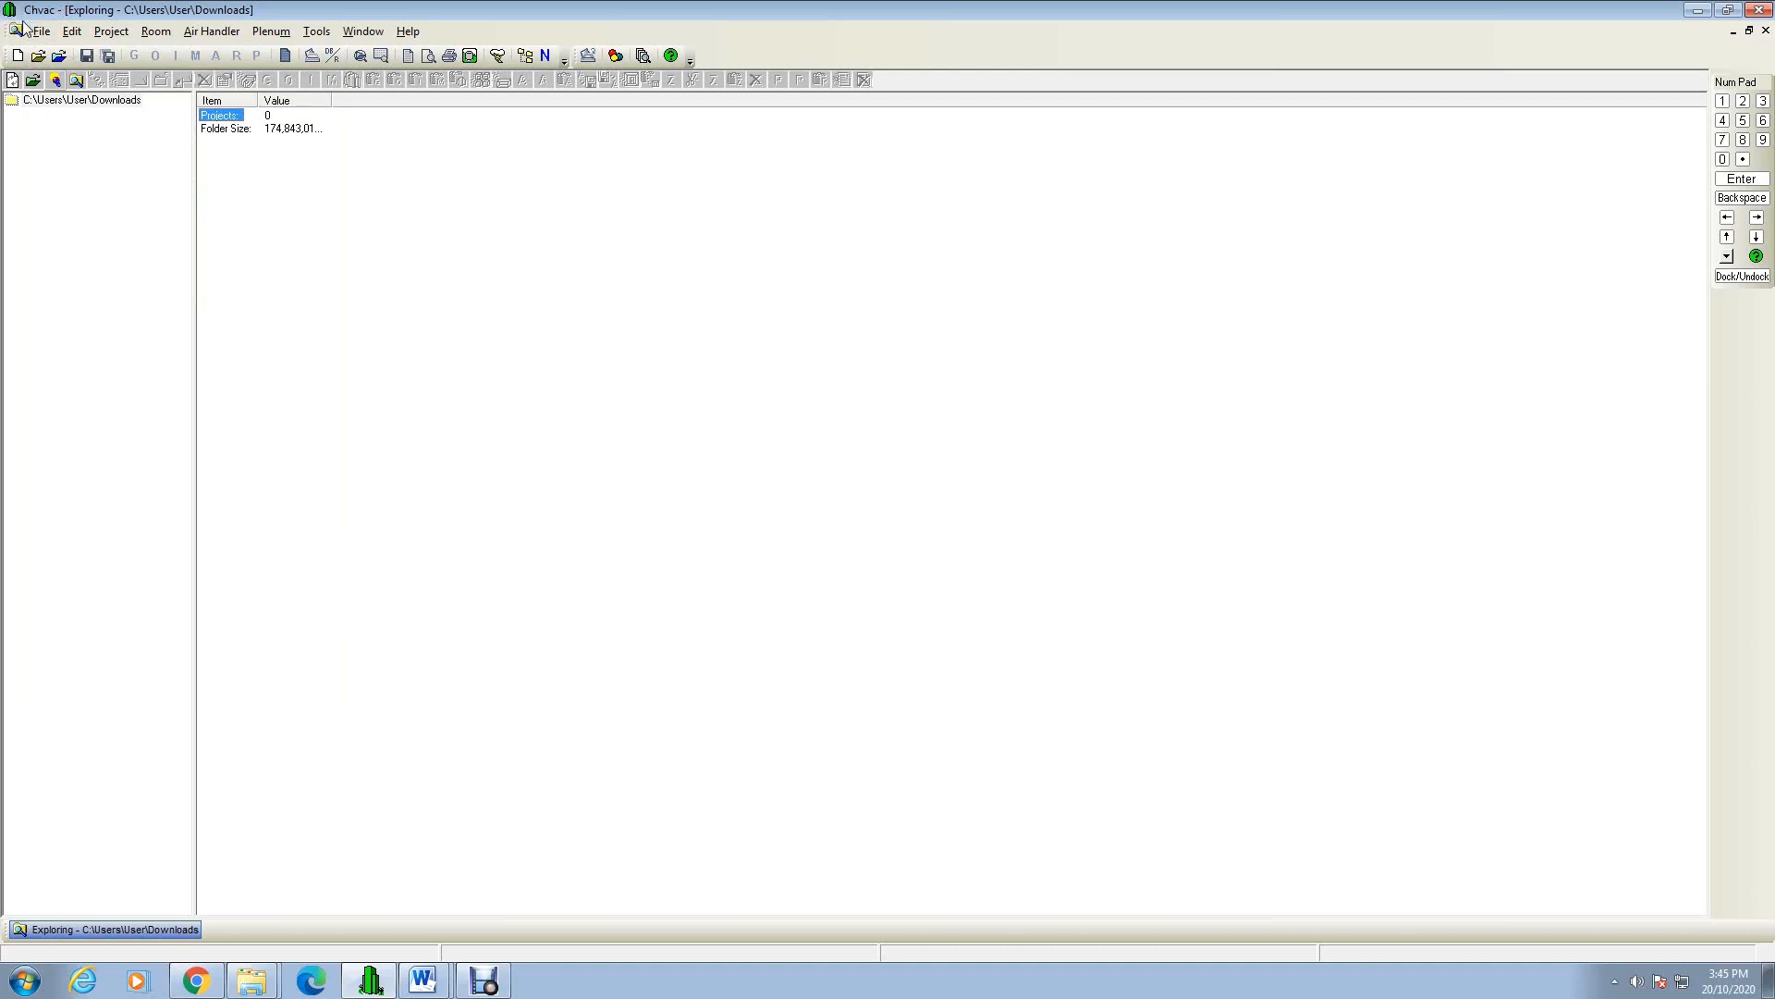
left_click(38, 32)
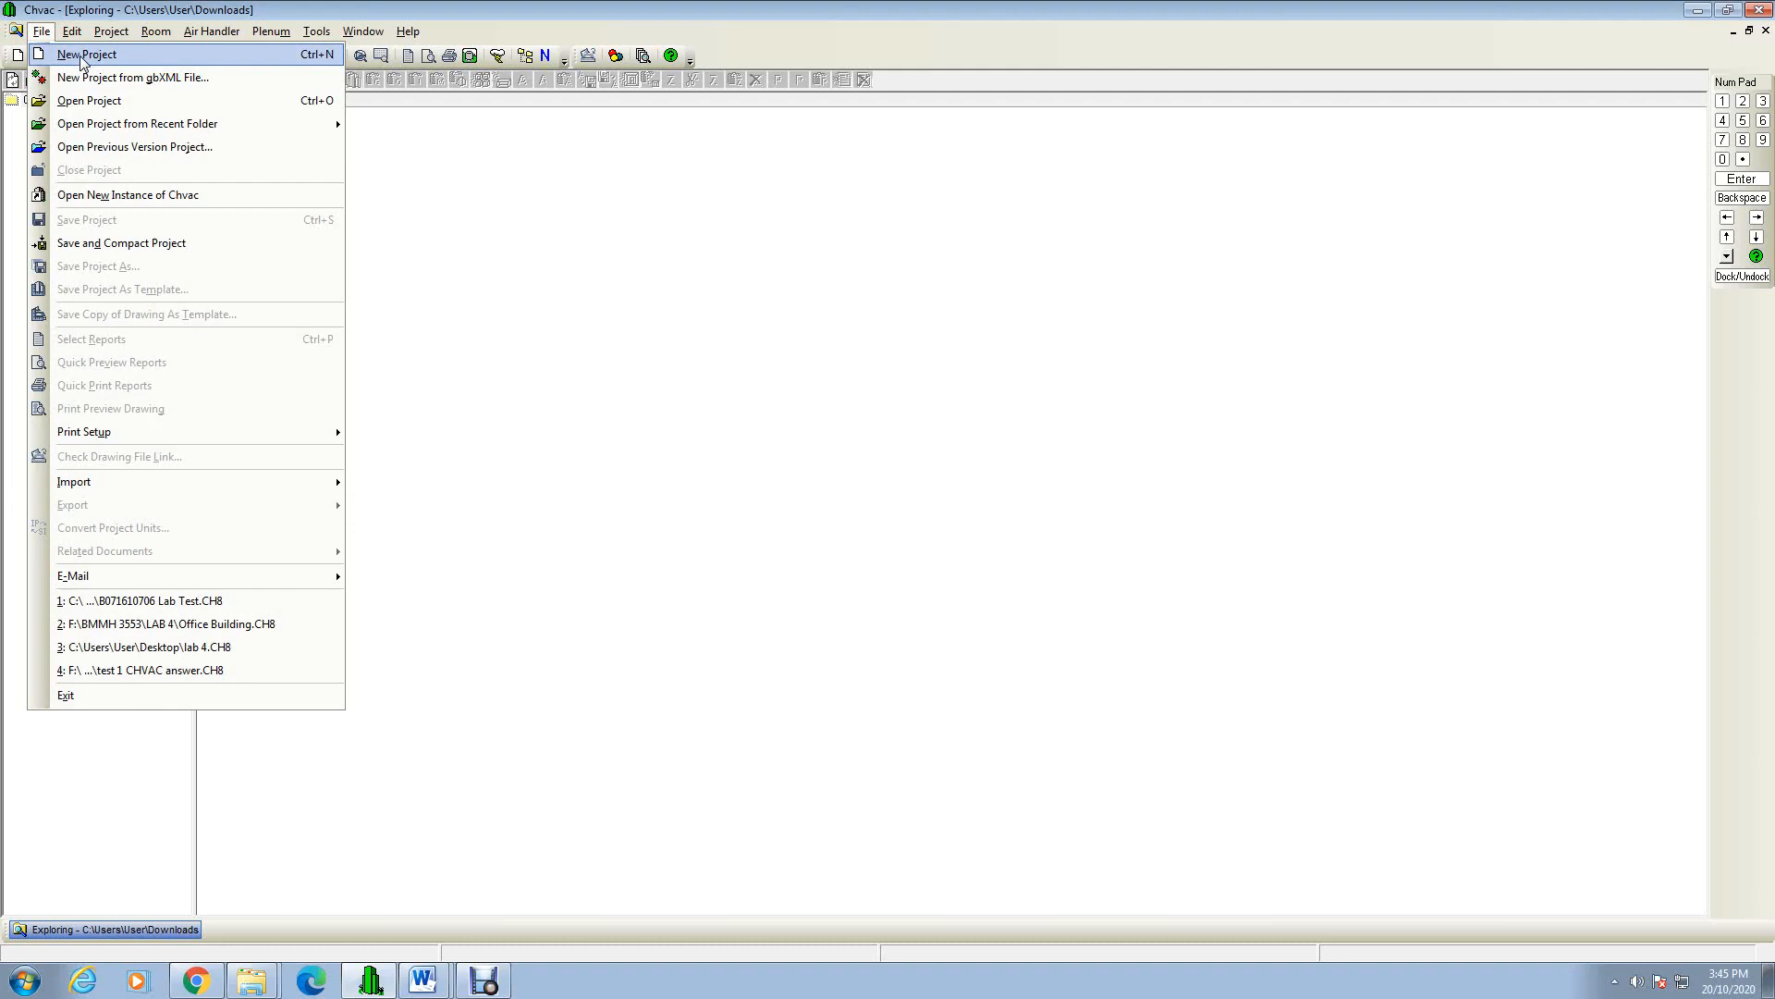
left_click(83, 56)
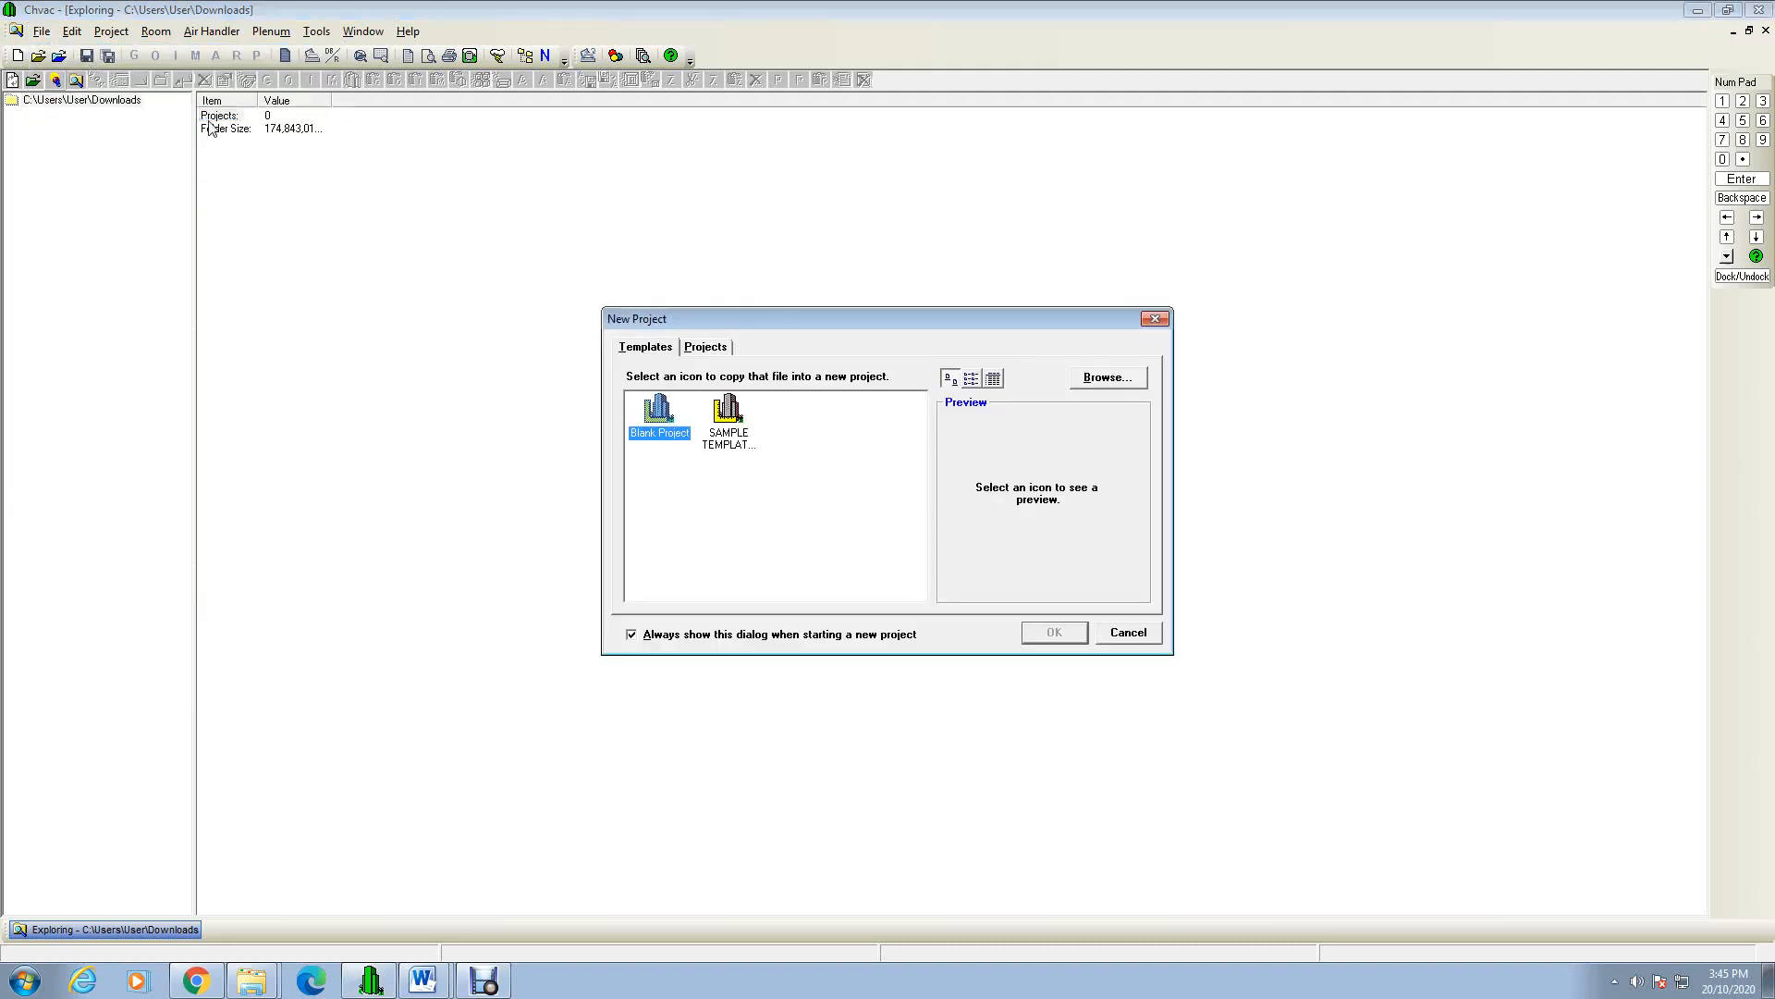
double_click(662, 424)
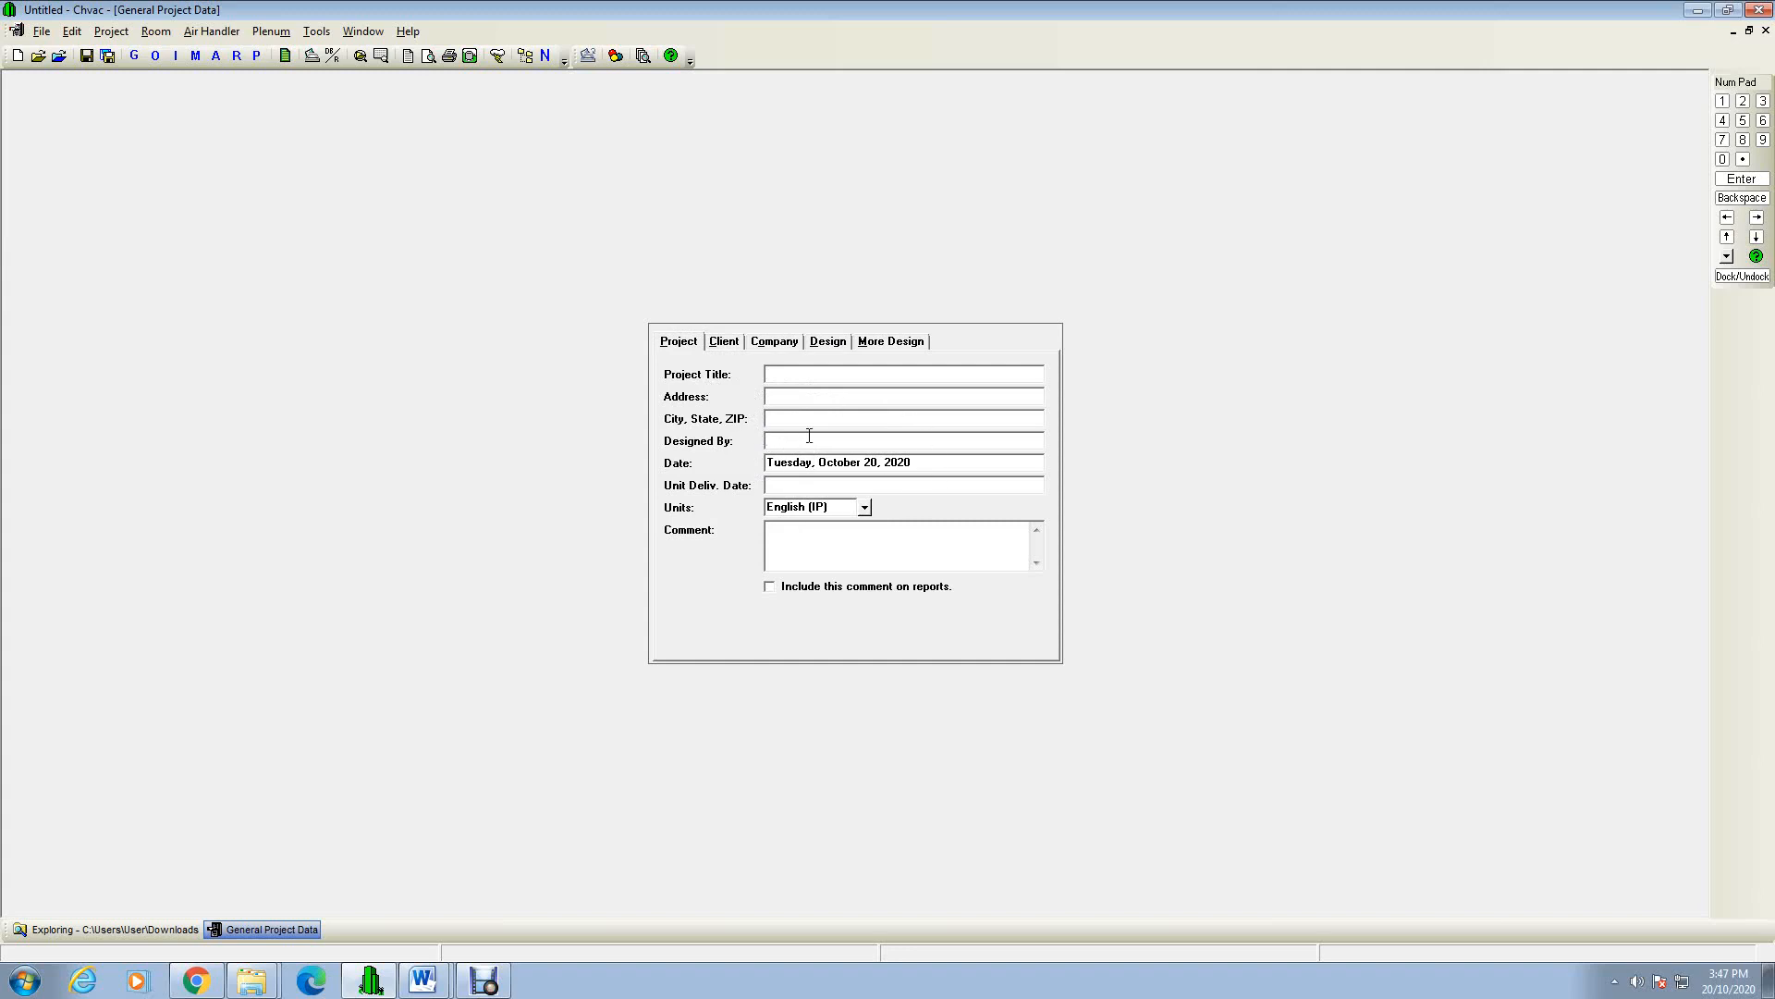
Step: Look through the project, client and company information fields of the General Project Data
left_click(725, 342)
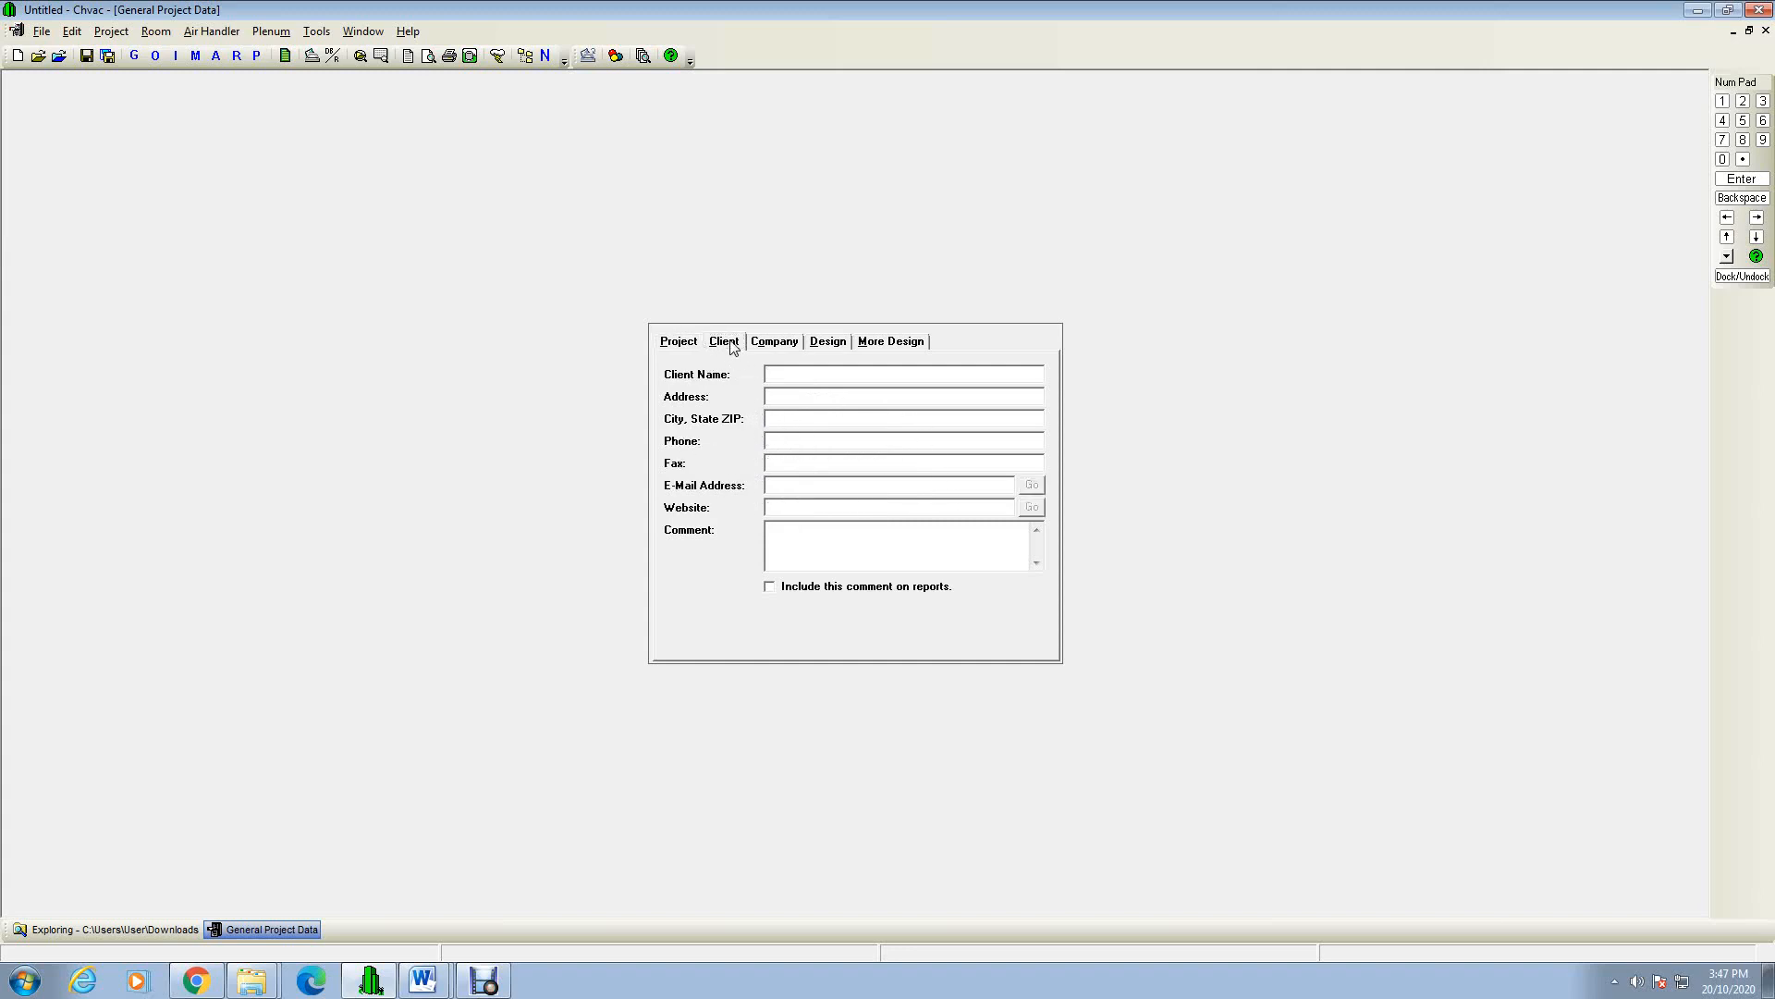
left_click(679, 342)
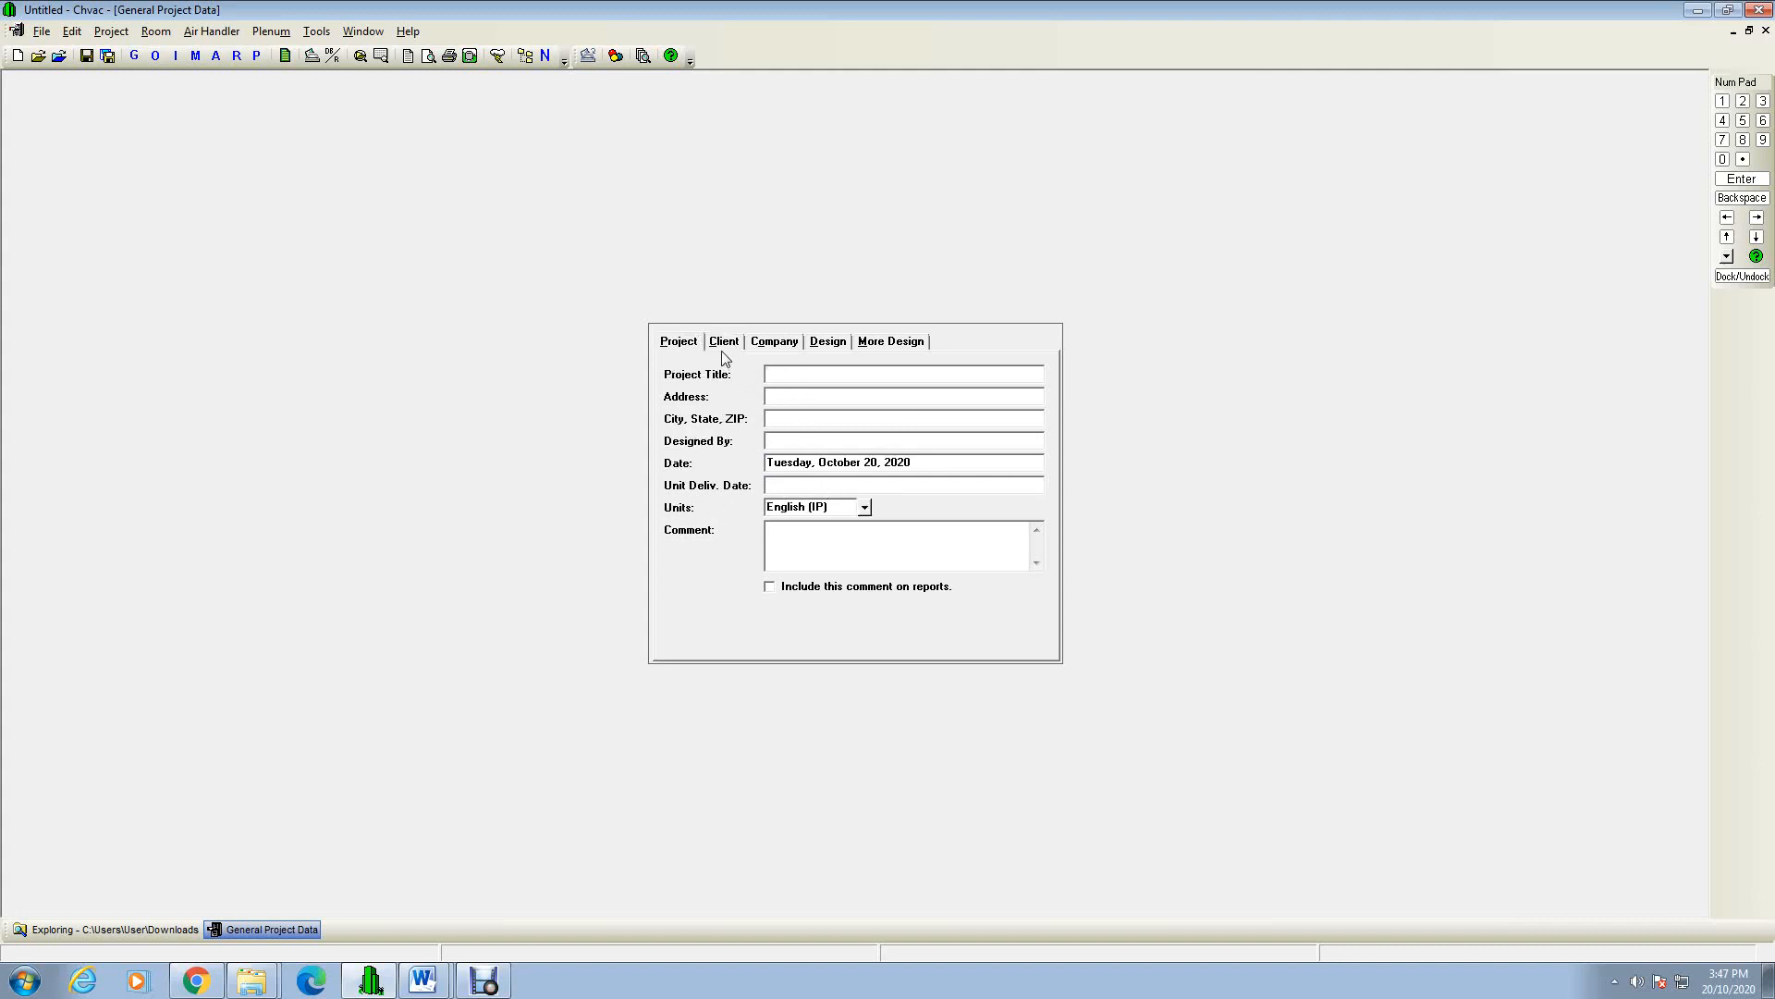
left_click(725, 343)
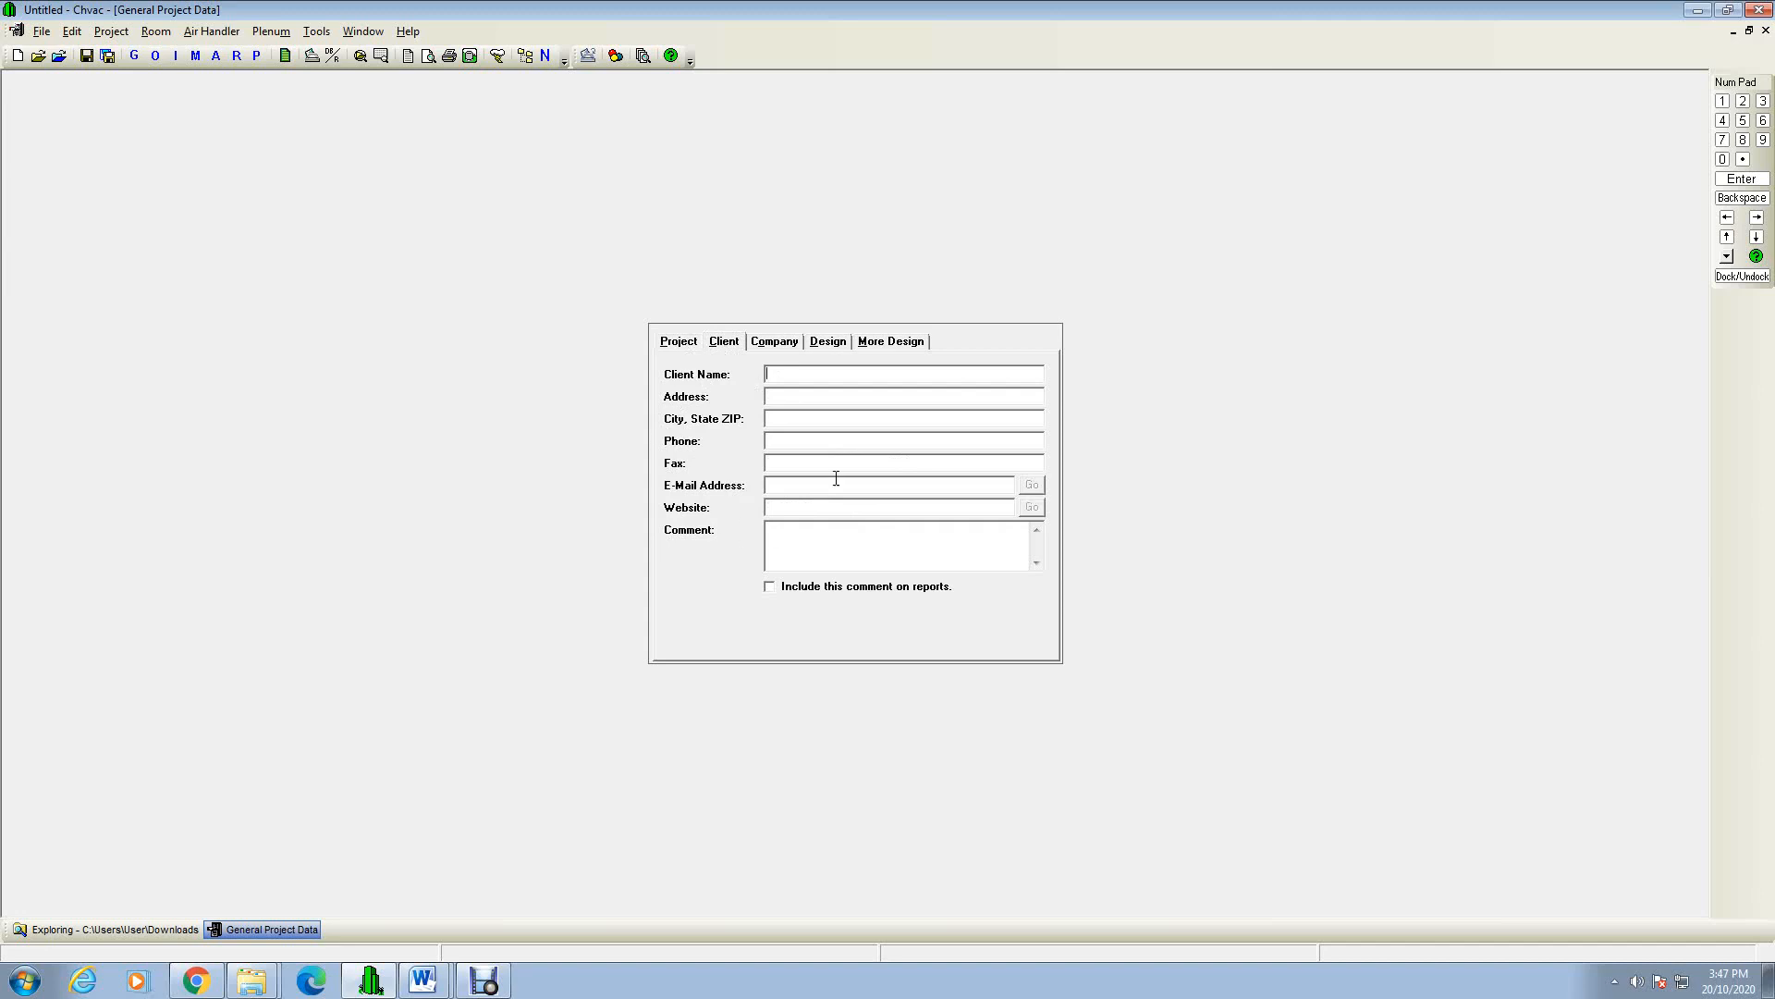
left_click(773, 342)
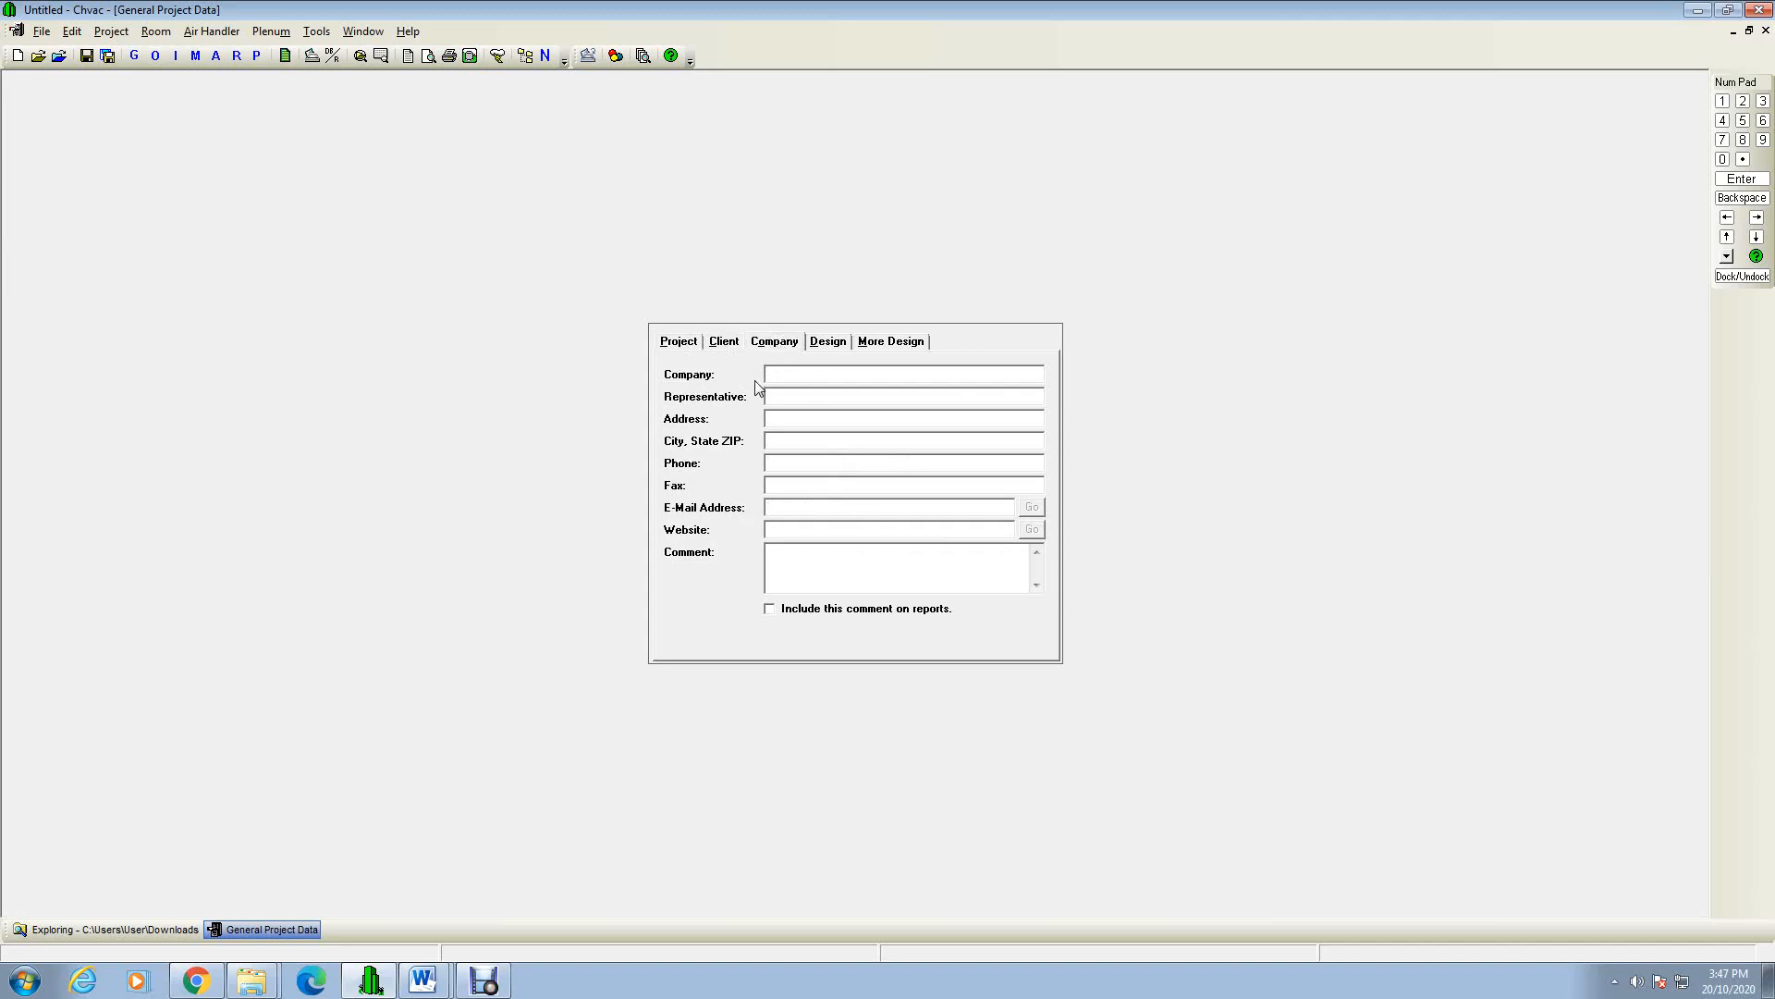
Step: Set the People operating profile to 1 in the project's design data and display the hourly profile list
left_click(842, 344)
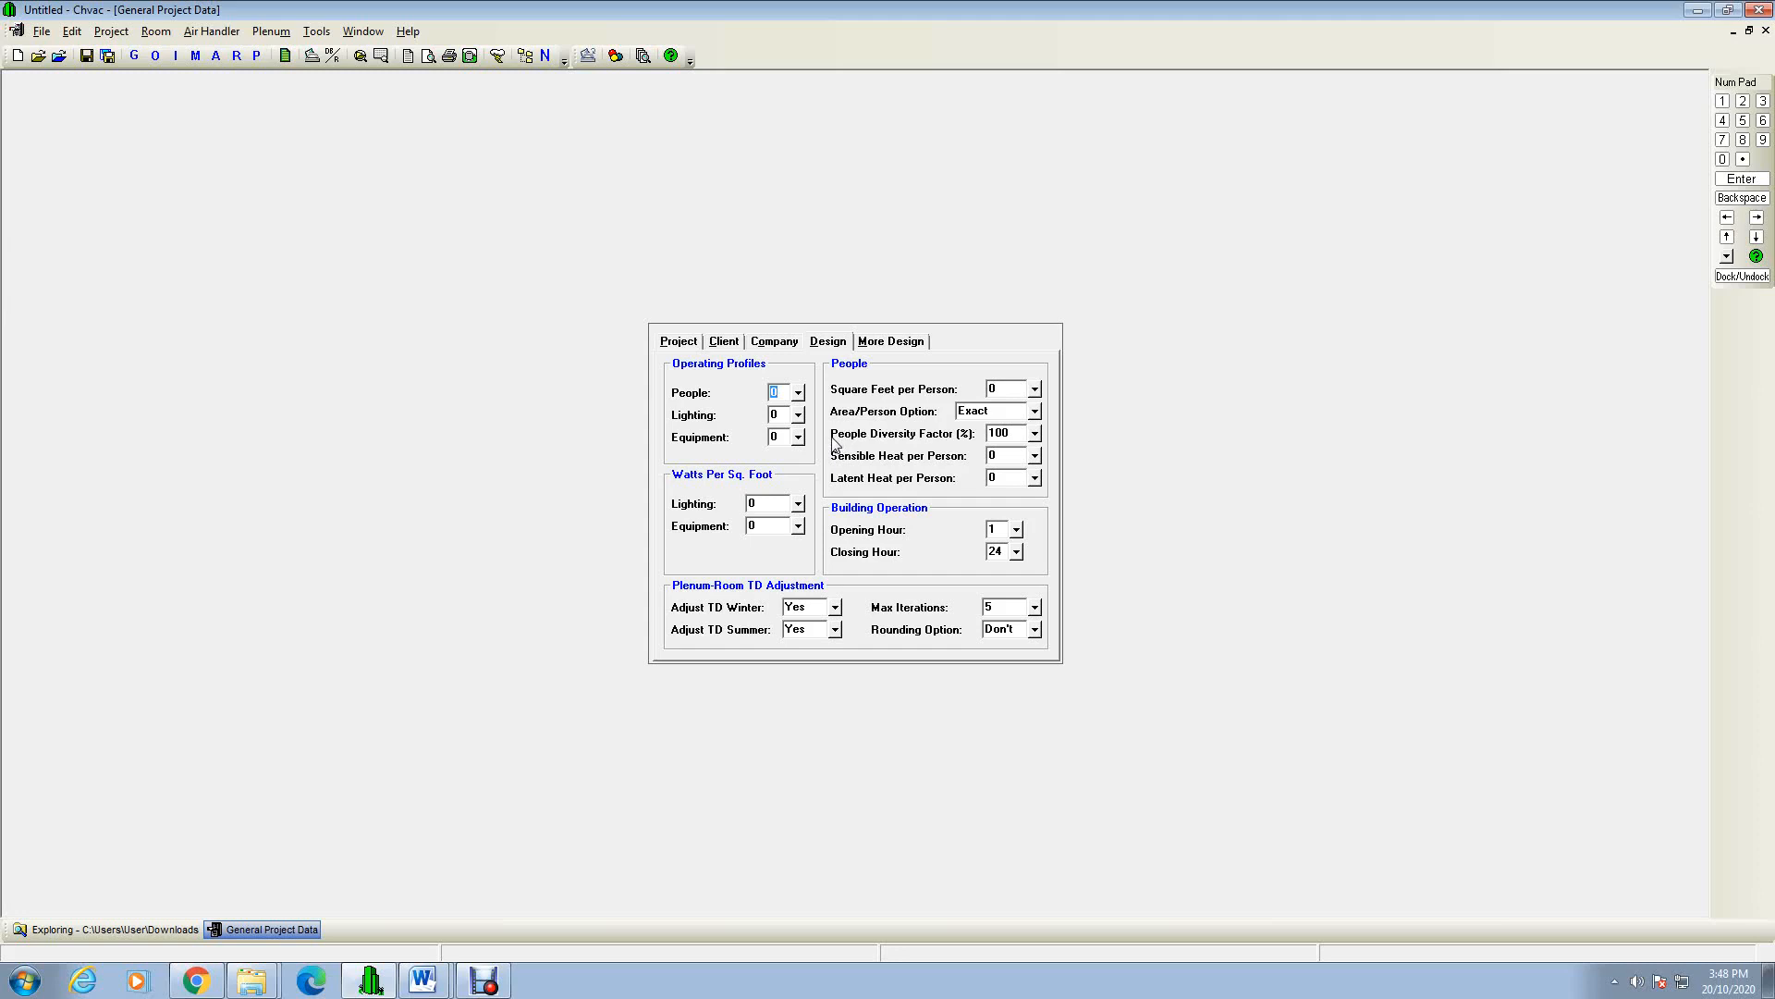
left_click(798, 394)
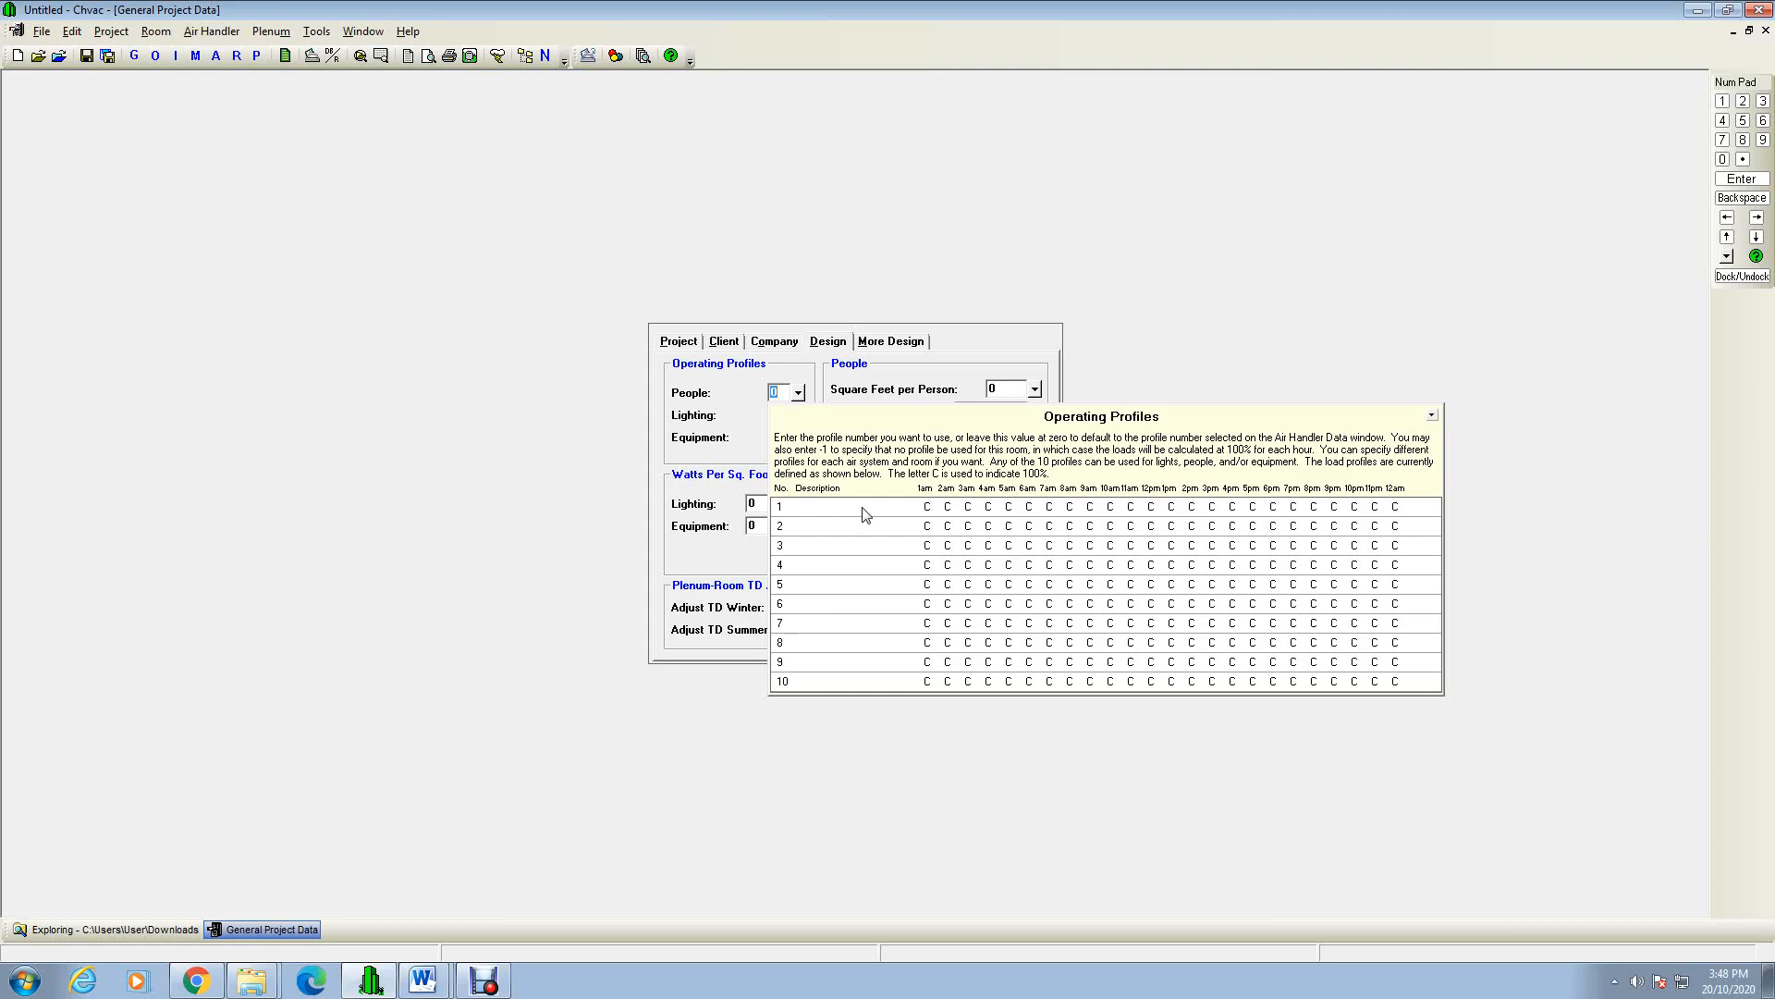
left_click(1153, 514)
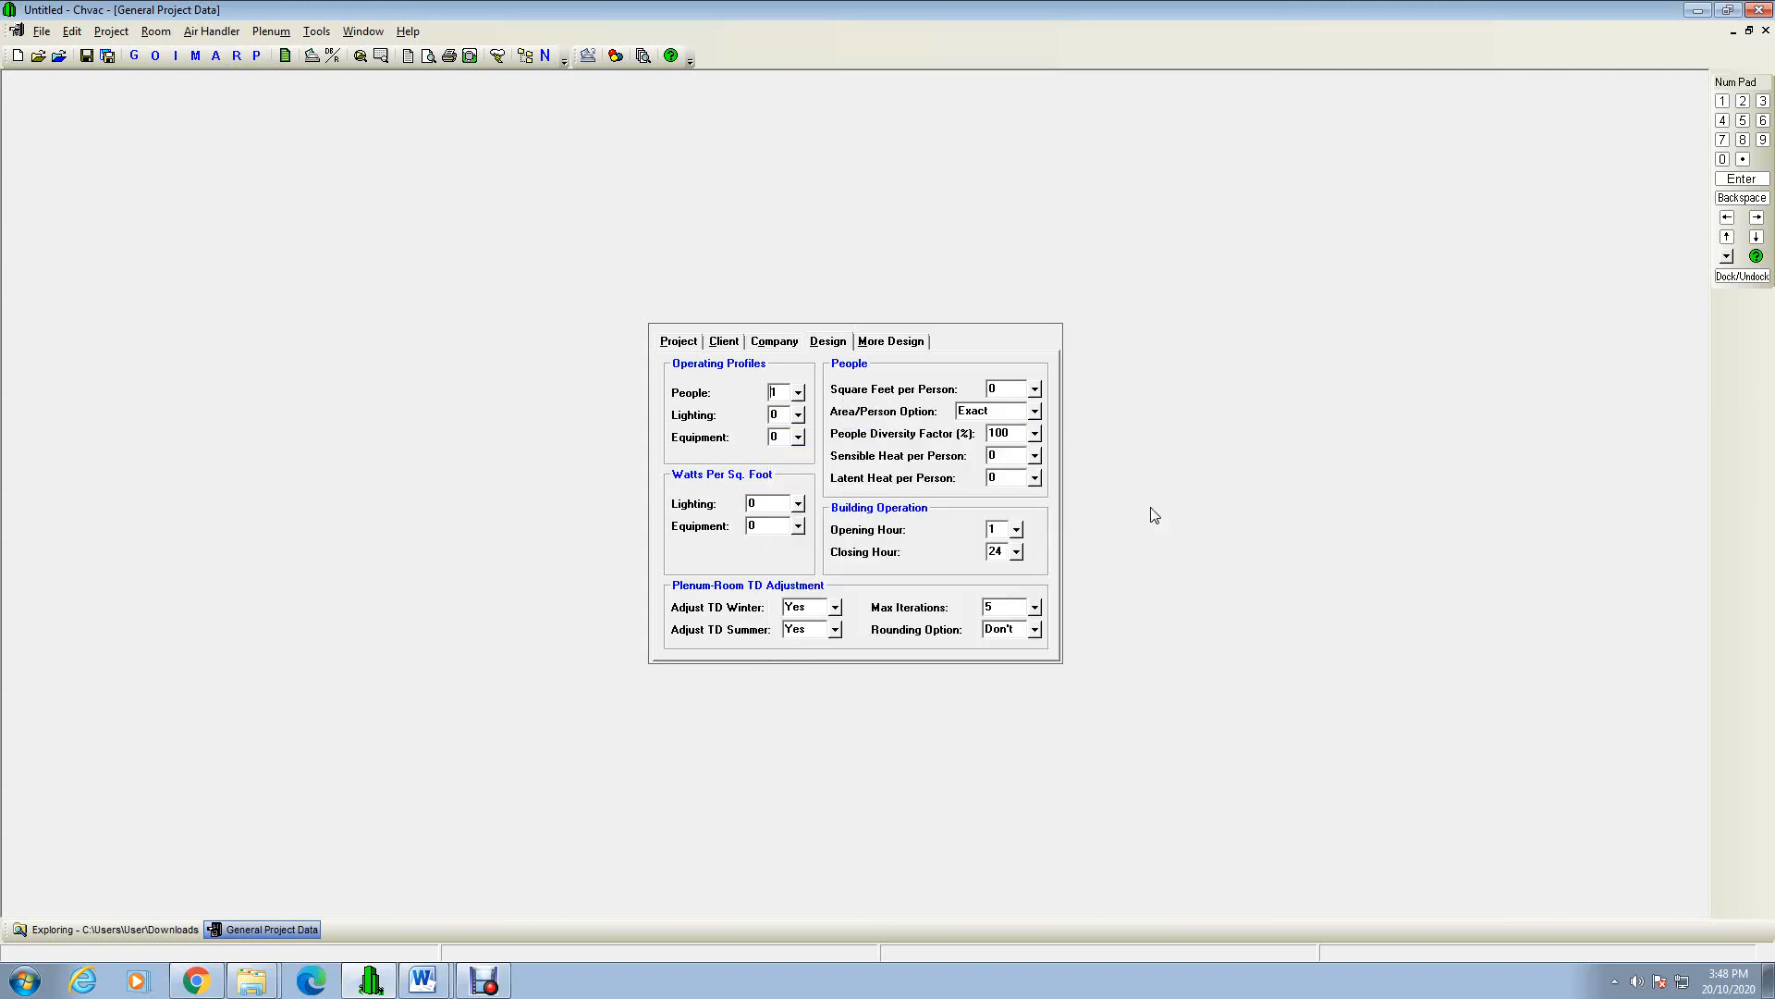
left_click(797, 392)
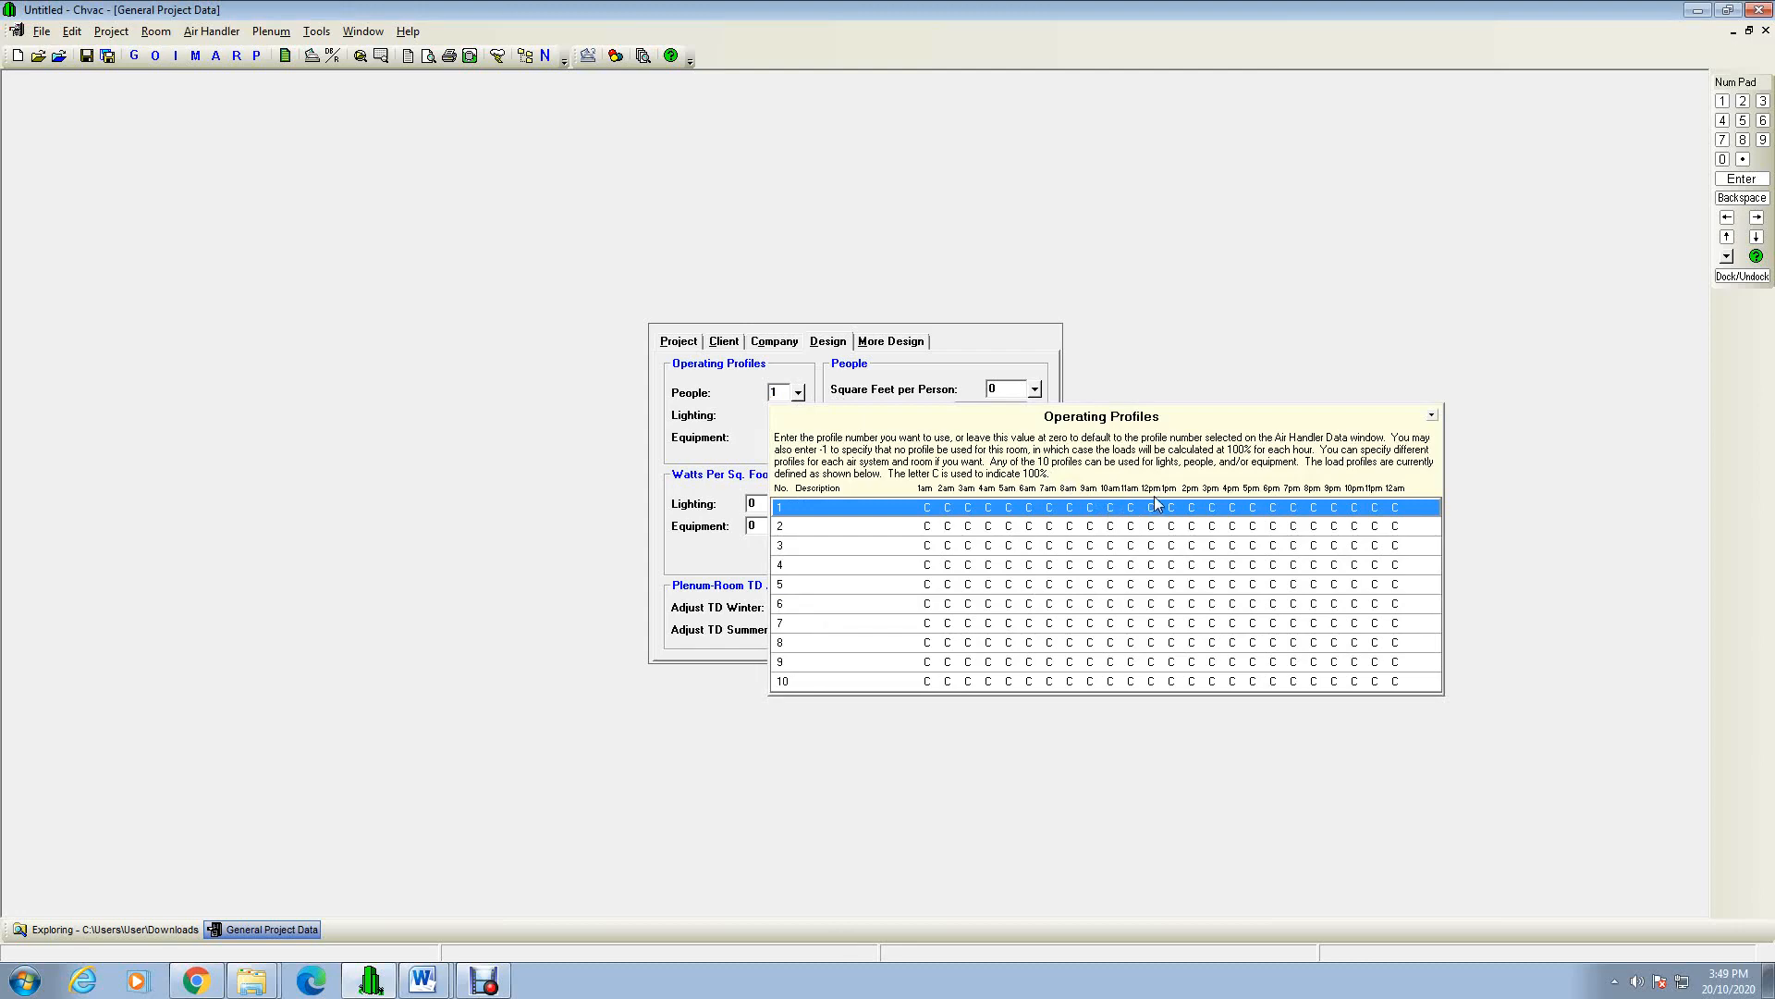
Step: Switch to the Word specification and examine the staff numbers, room table and office building data for the lunch-hour occupancy
left_click(422, 986)
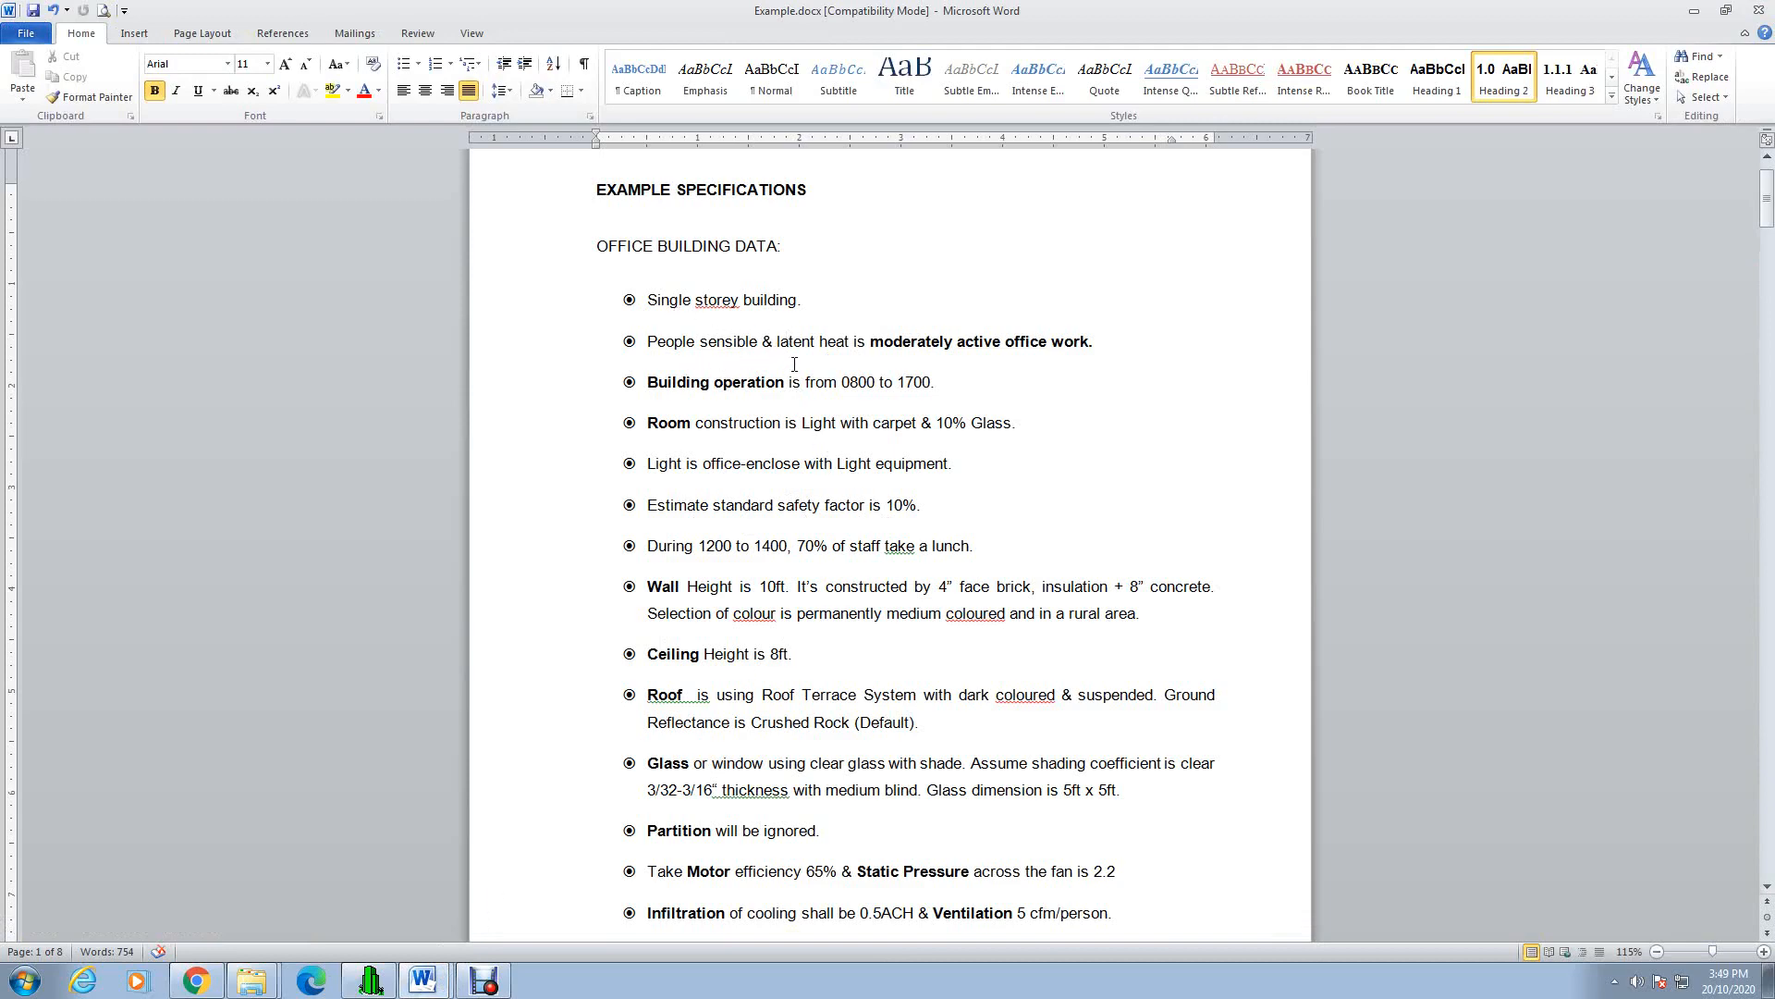
scroll(717, 438, "down", 2)
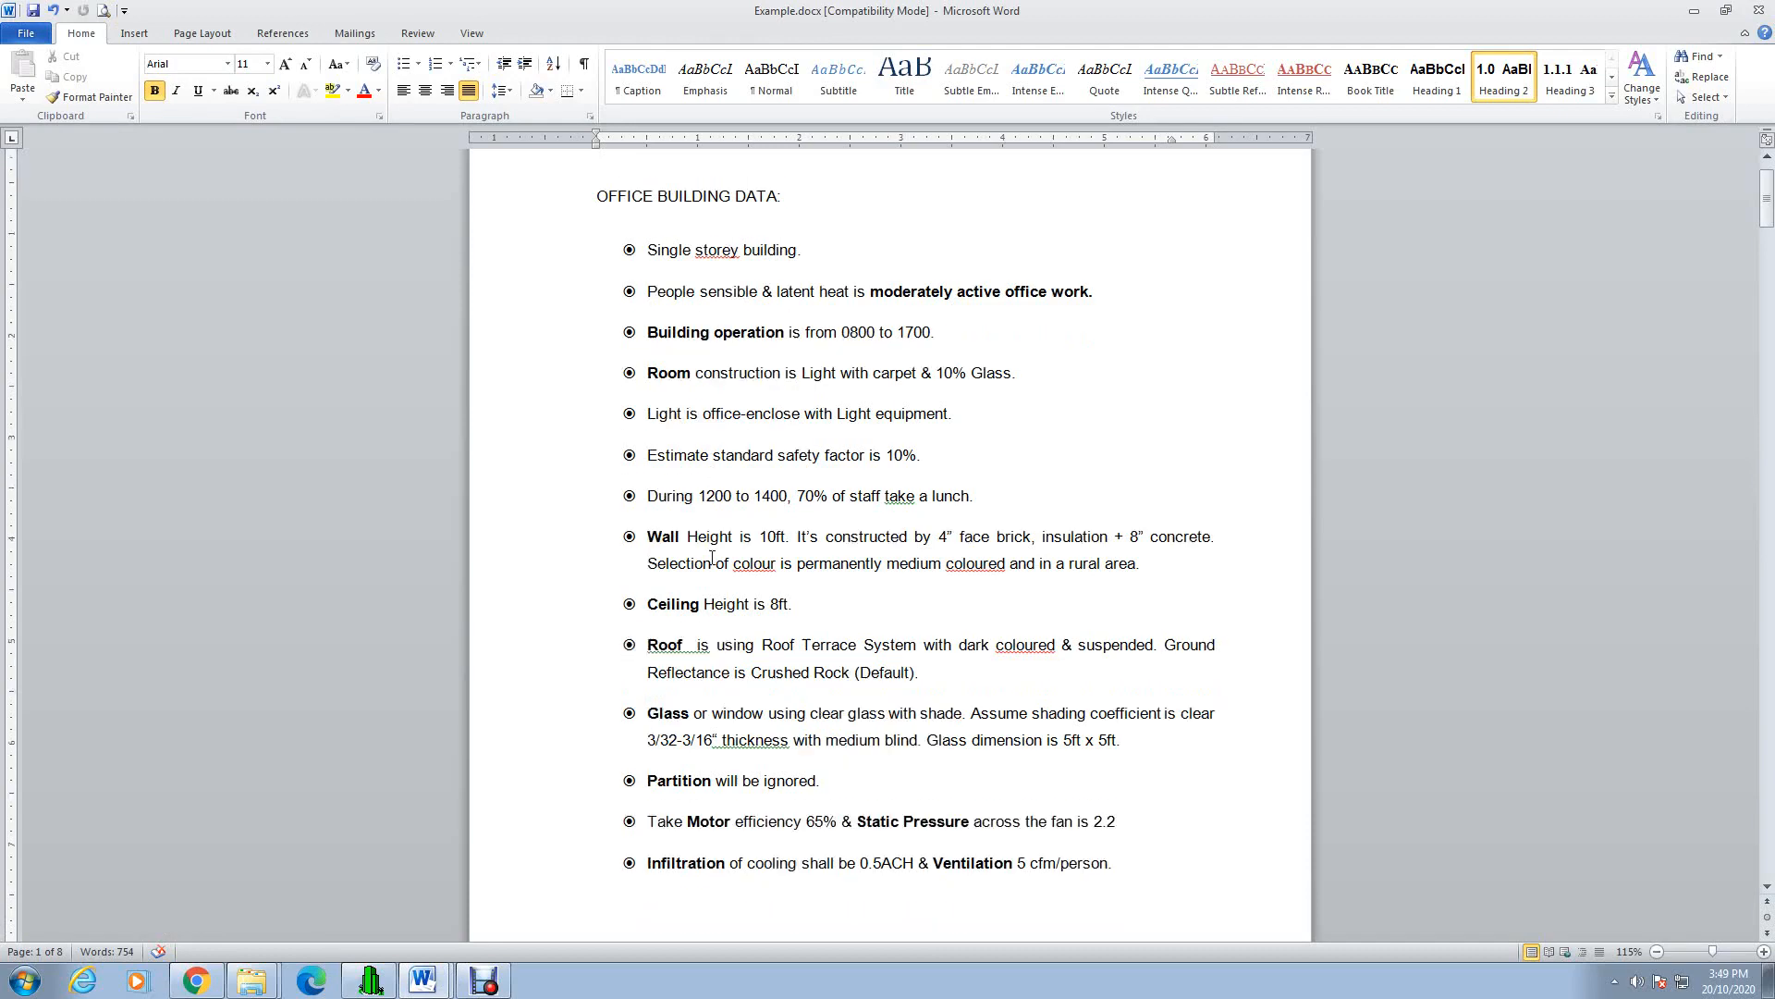
scroll(711, 592, "down", 20)
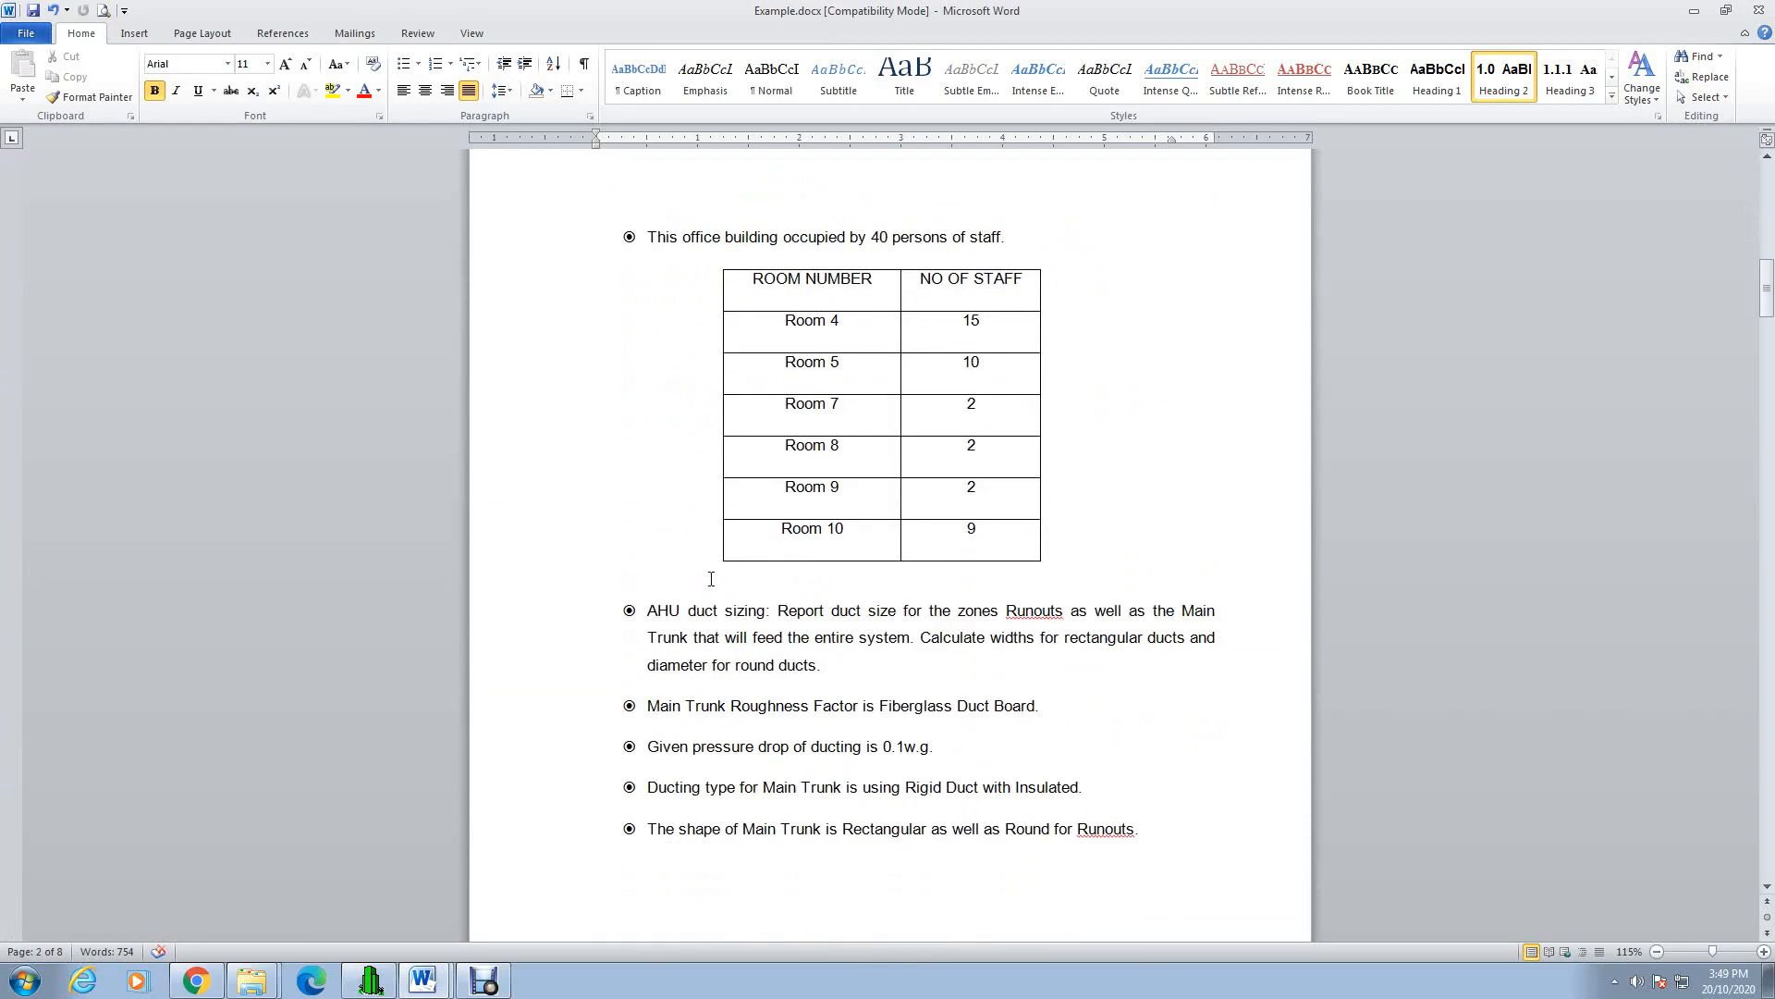
scroll(711, 577, "down", 2)
scroll(714, 575, "up", 11)
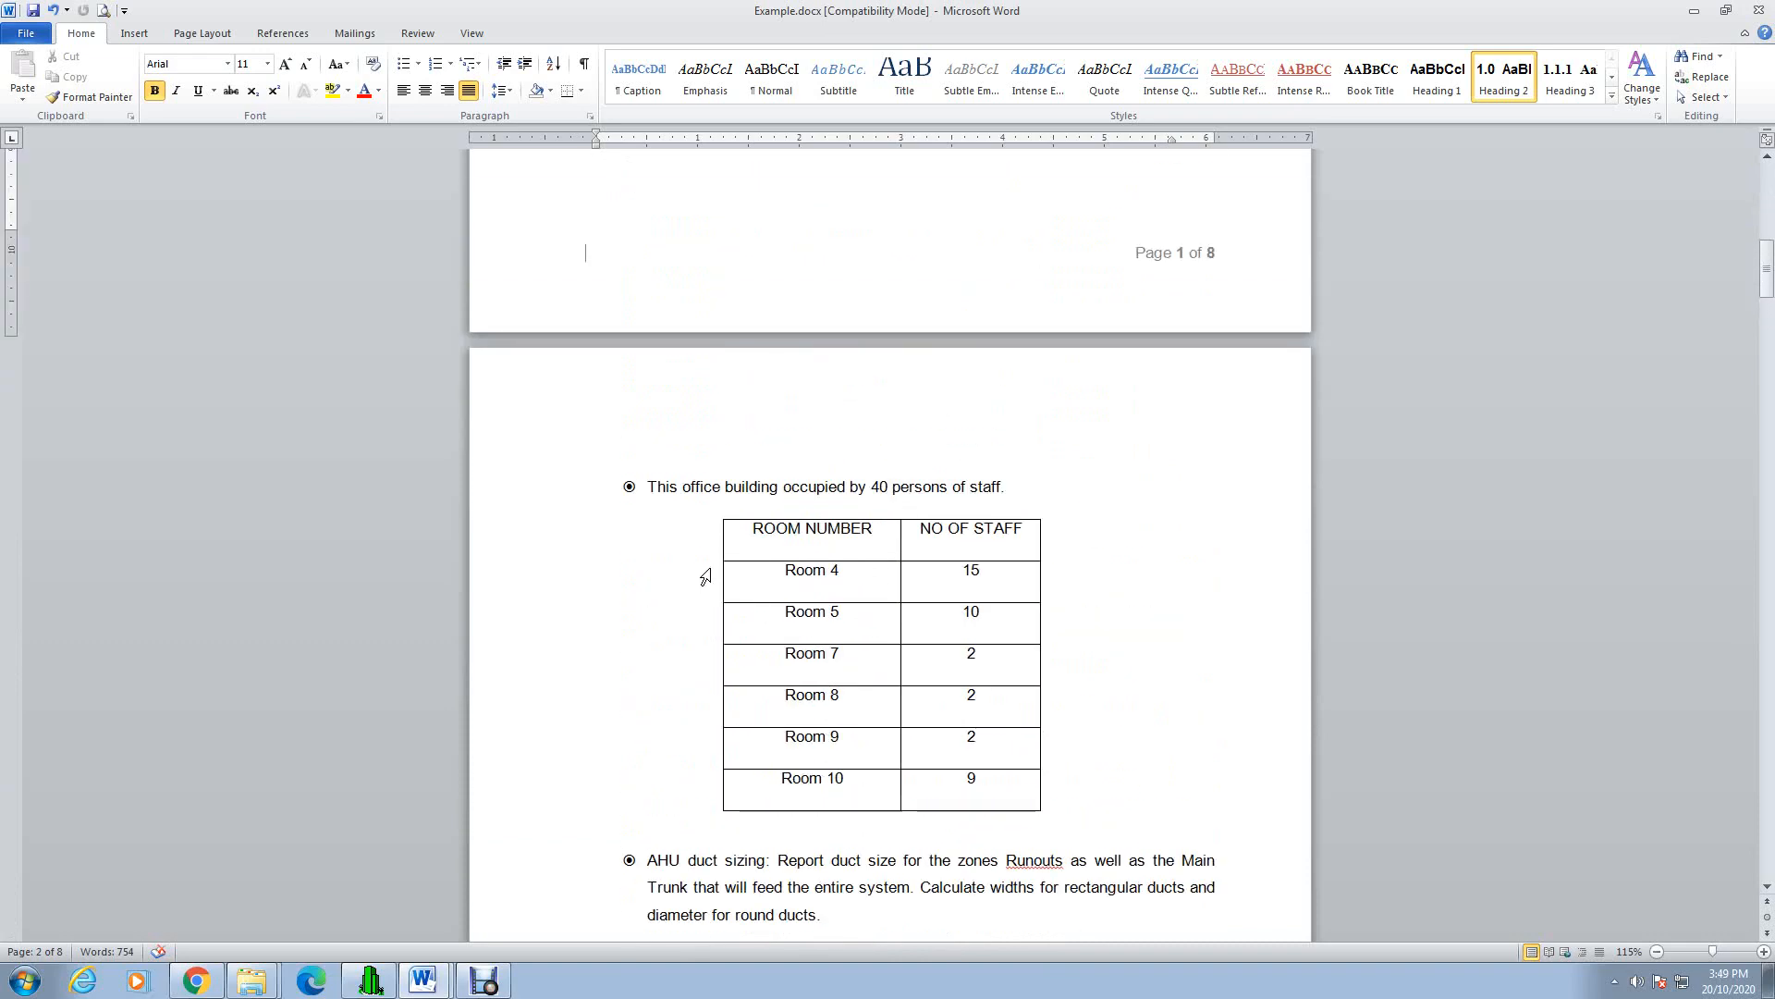
scroll(714, 571, "down", 13)
scroll(707, 561, "down", 15)
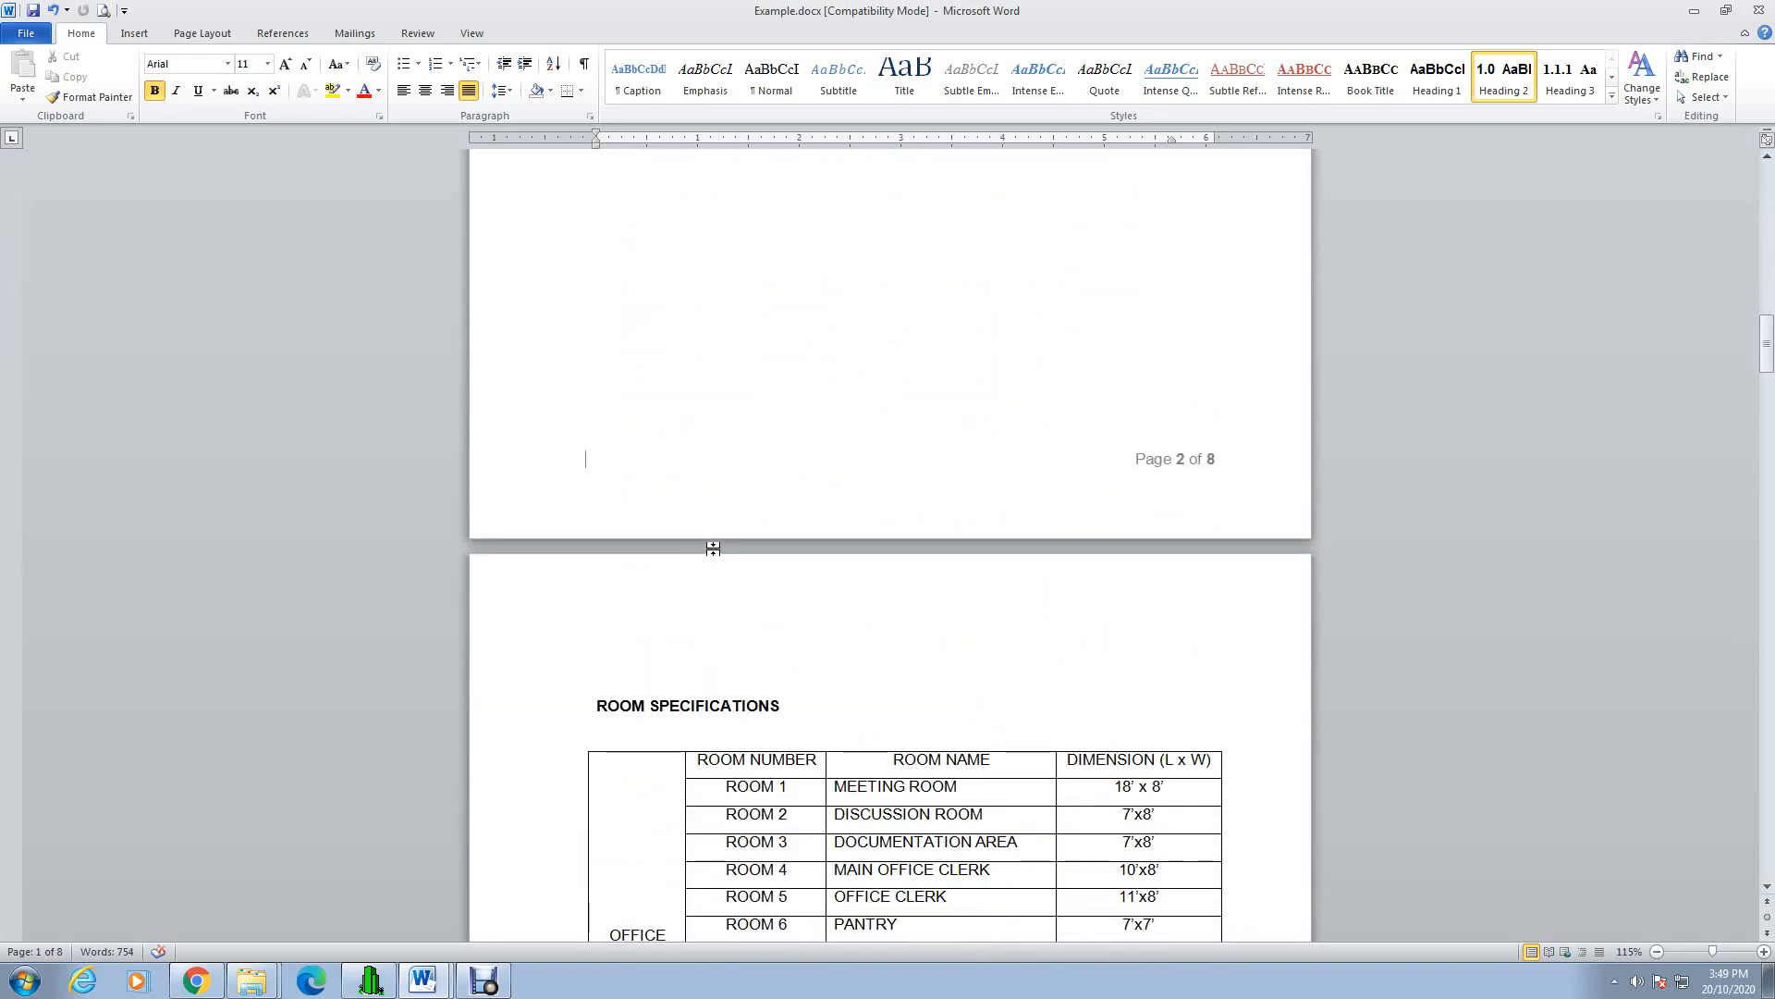
scroll(718, 543, "down", 19)
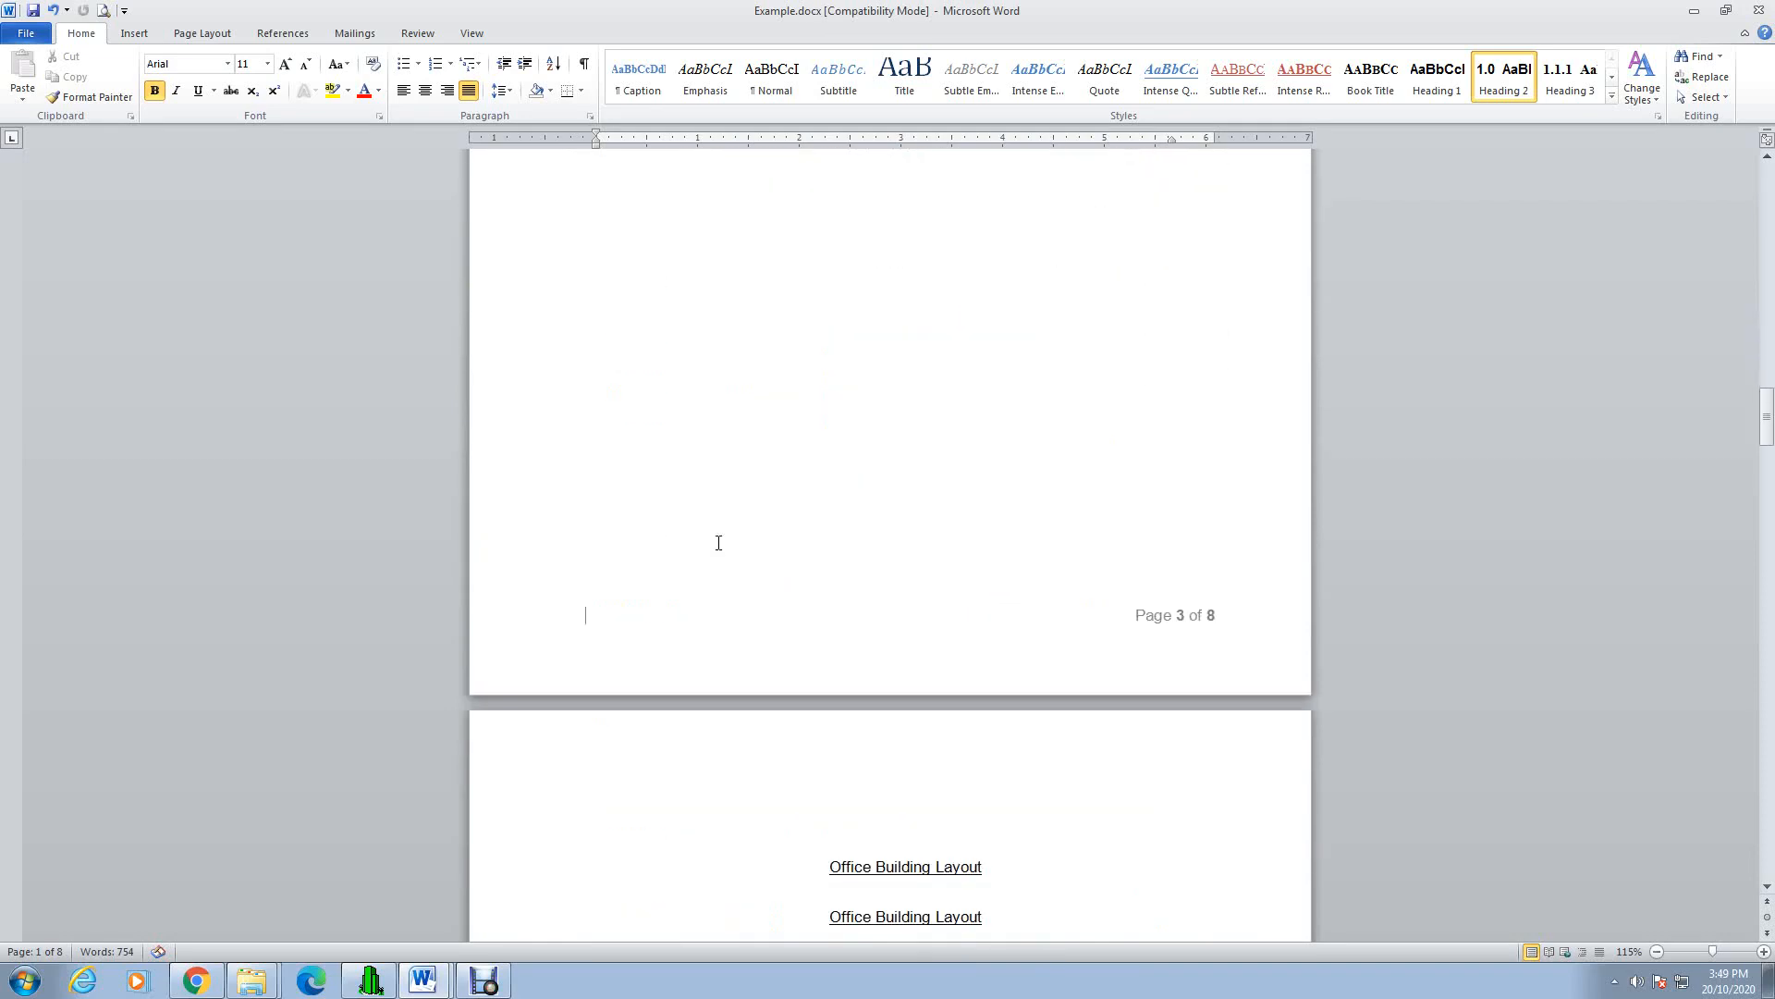
scroll(716, 527, "up", 4)
scroll(703, 508, "up", 20)
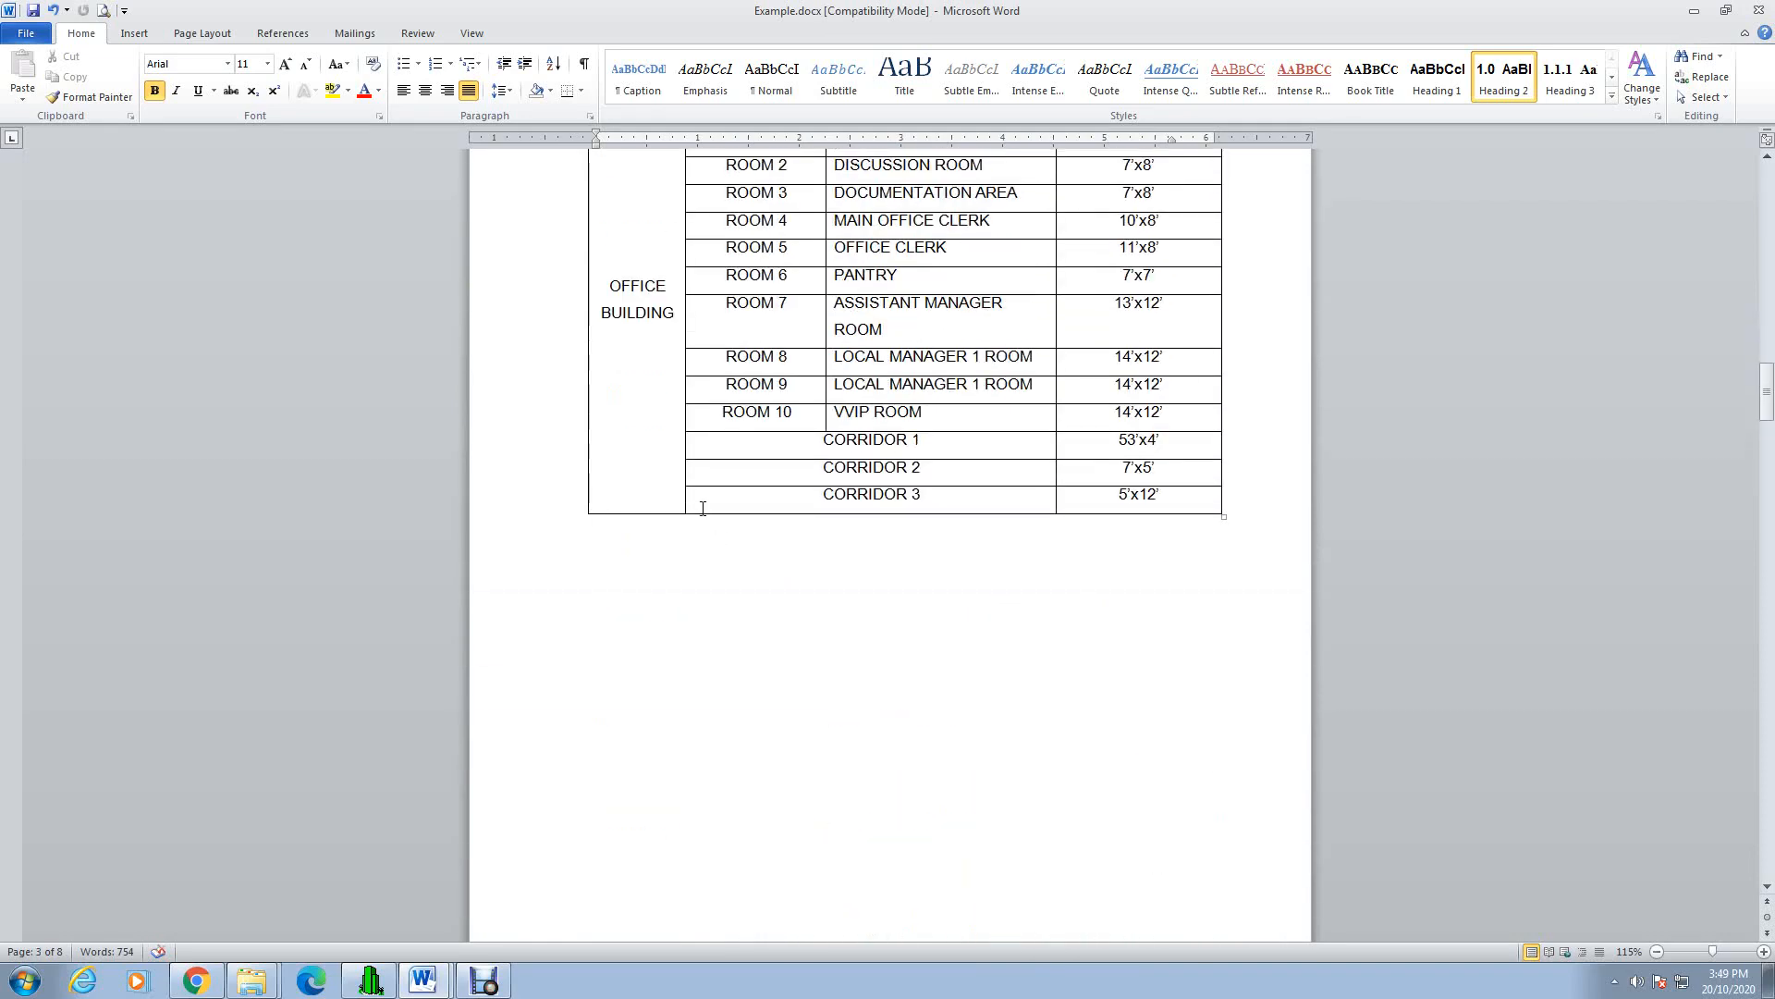
scroll(703, 509, "up", 20)
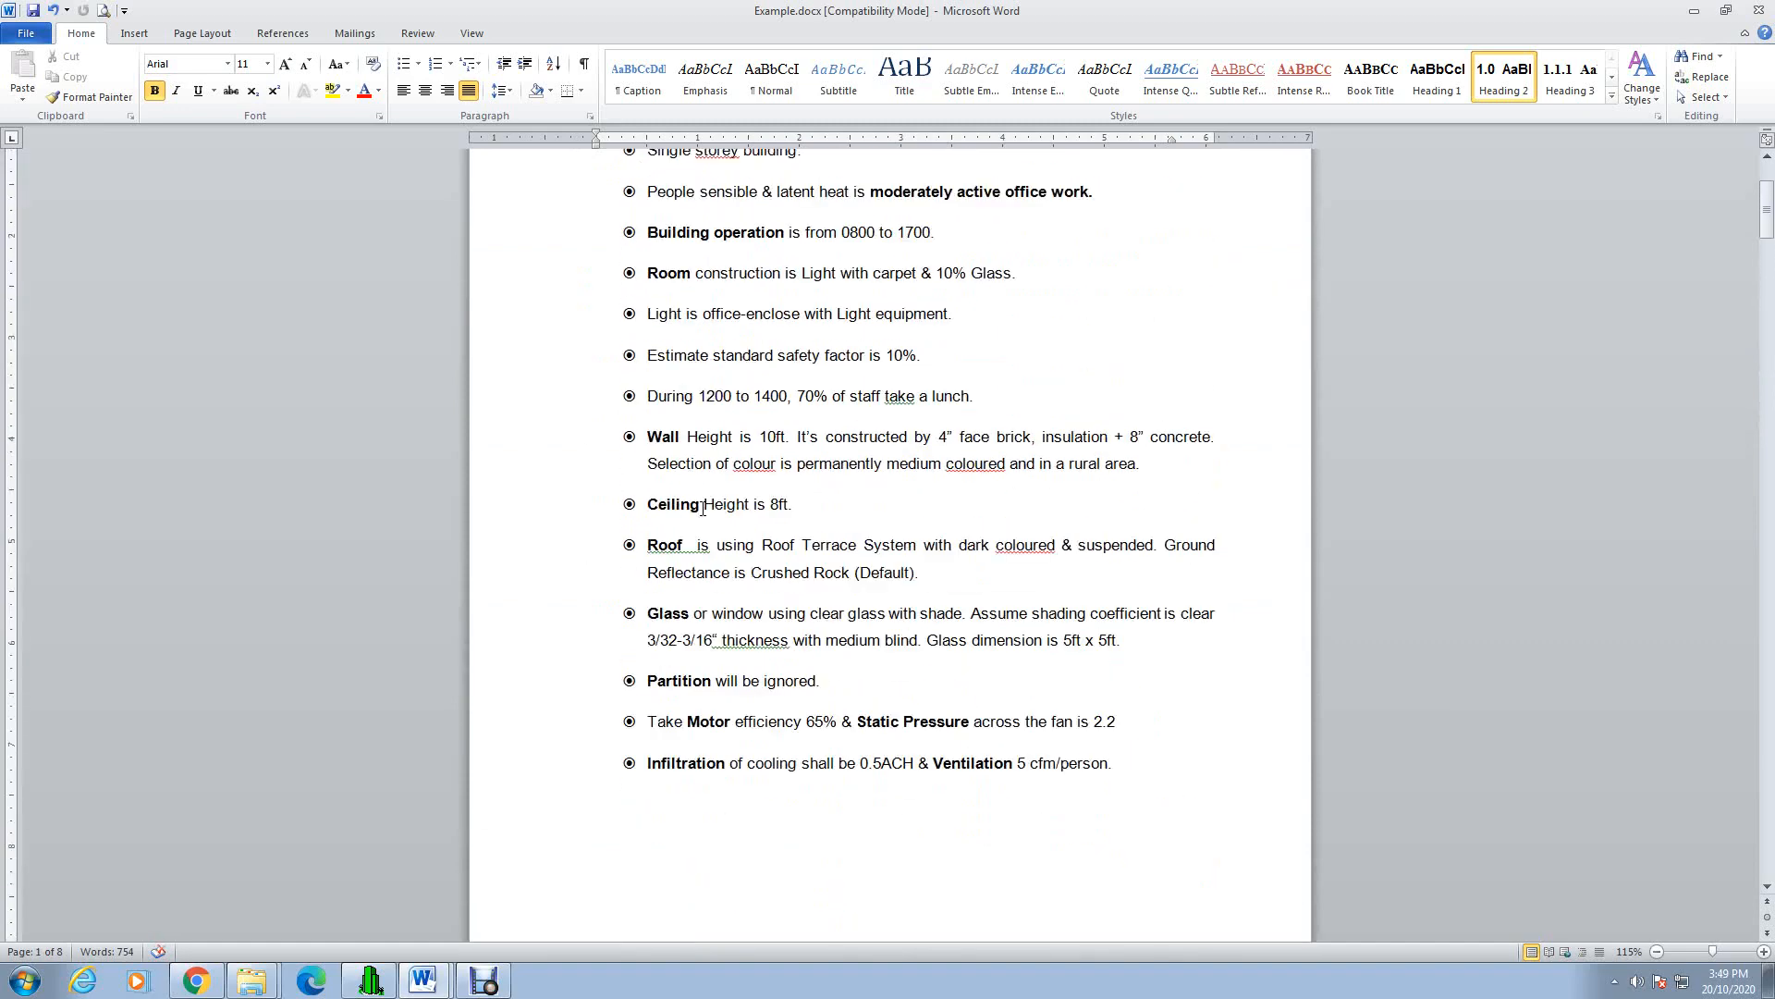
scroll(703, 508, "up", 3)
scroll(703, 509, "down", 1)
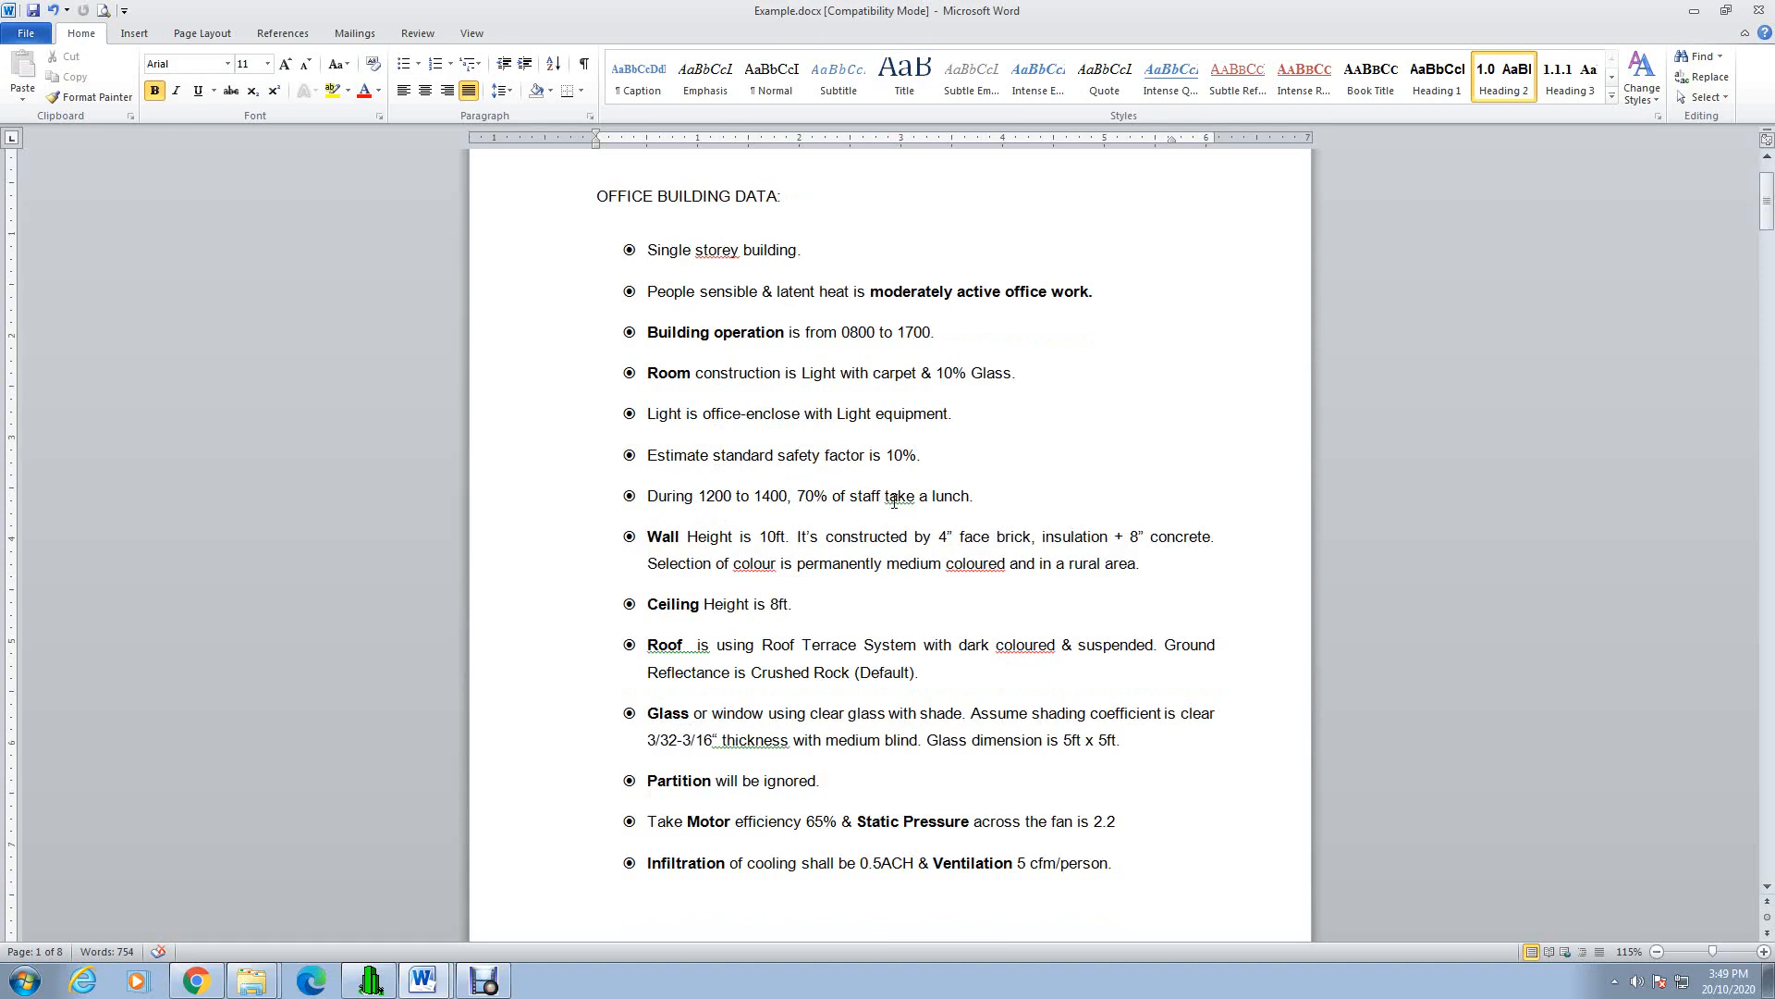
Step: Delete the word "a" before "lunch" in the bullet about 70% of staff between 1200 and 1400
left_click(948, 496)
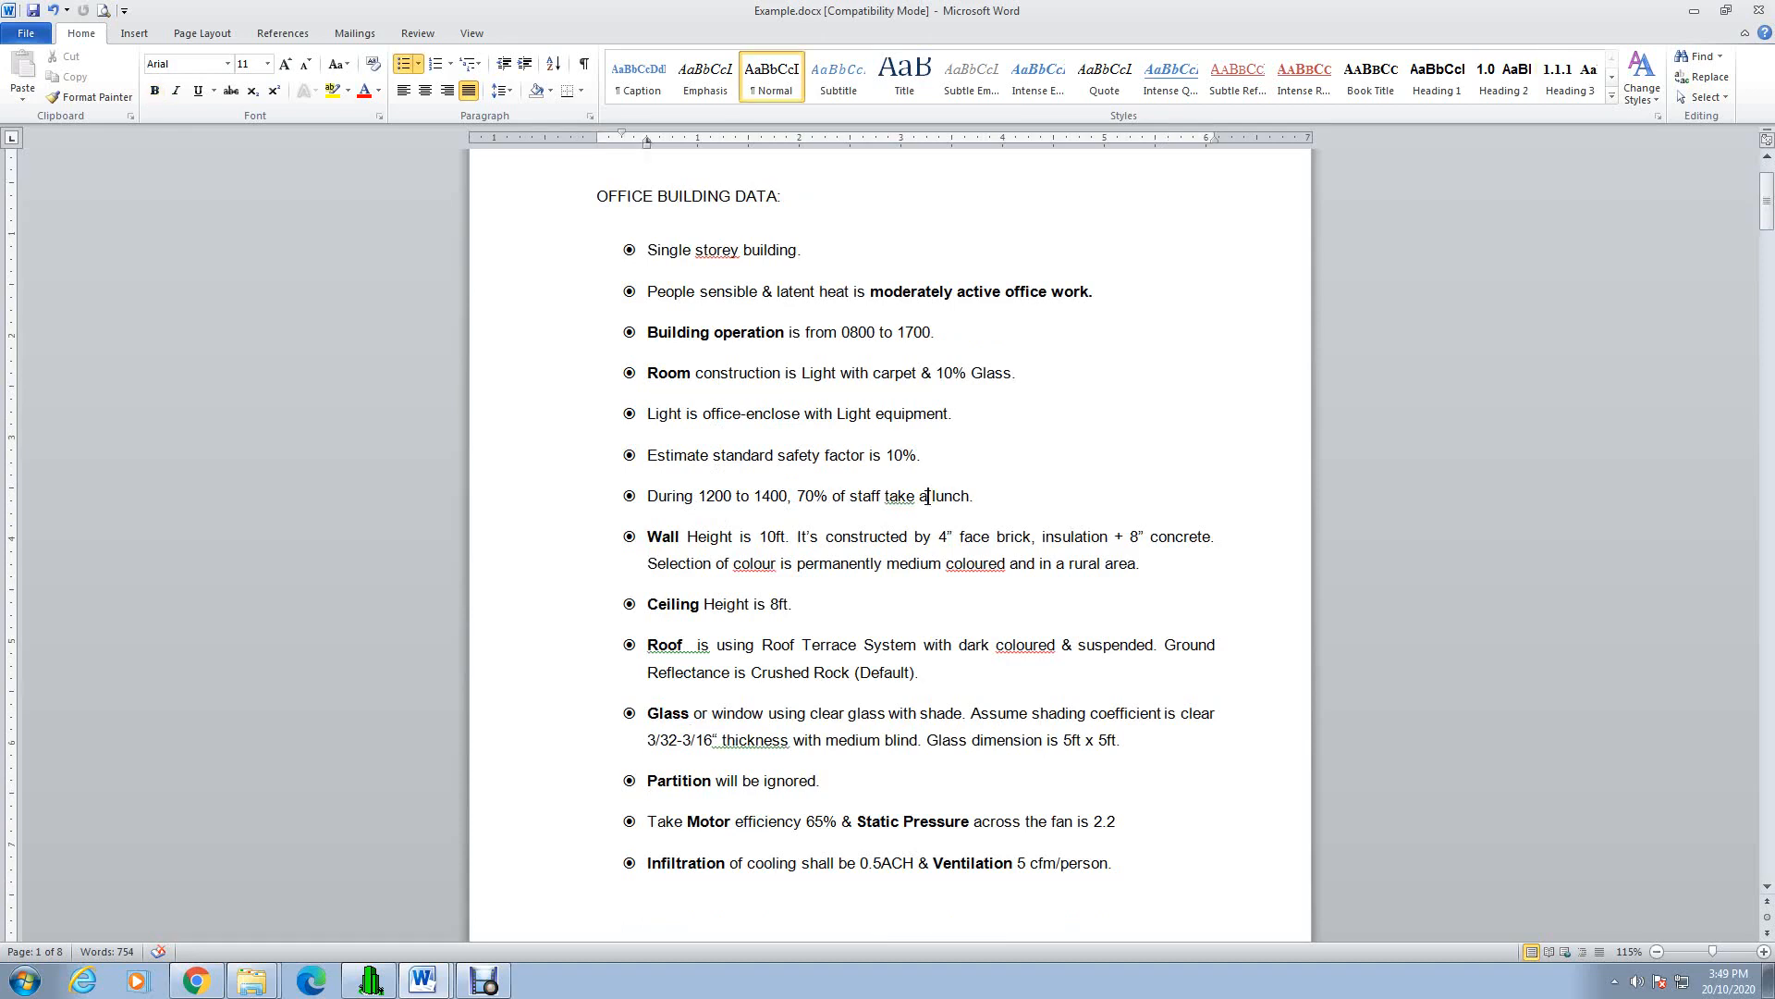
key("BackSpace")
key("BackSpace")
key("BackSpace")
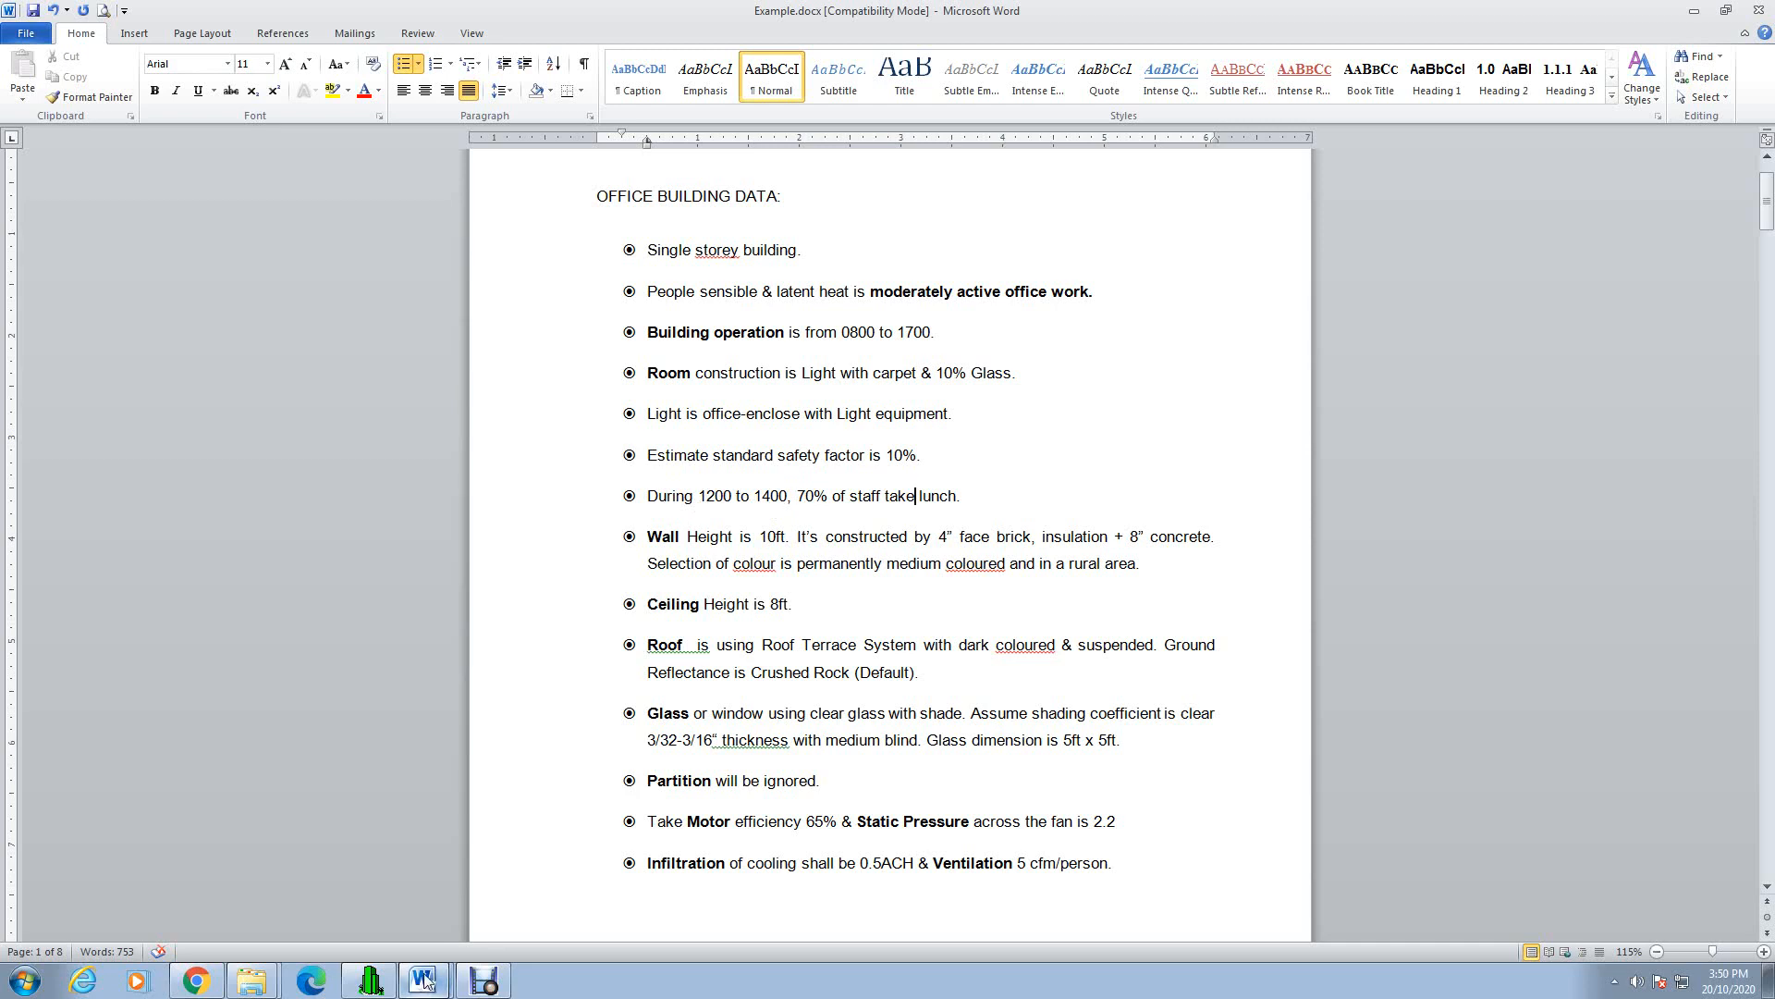
Step: Switch back to Chvac and select operating profile 1 for People in the design data
left_click(375, 986)
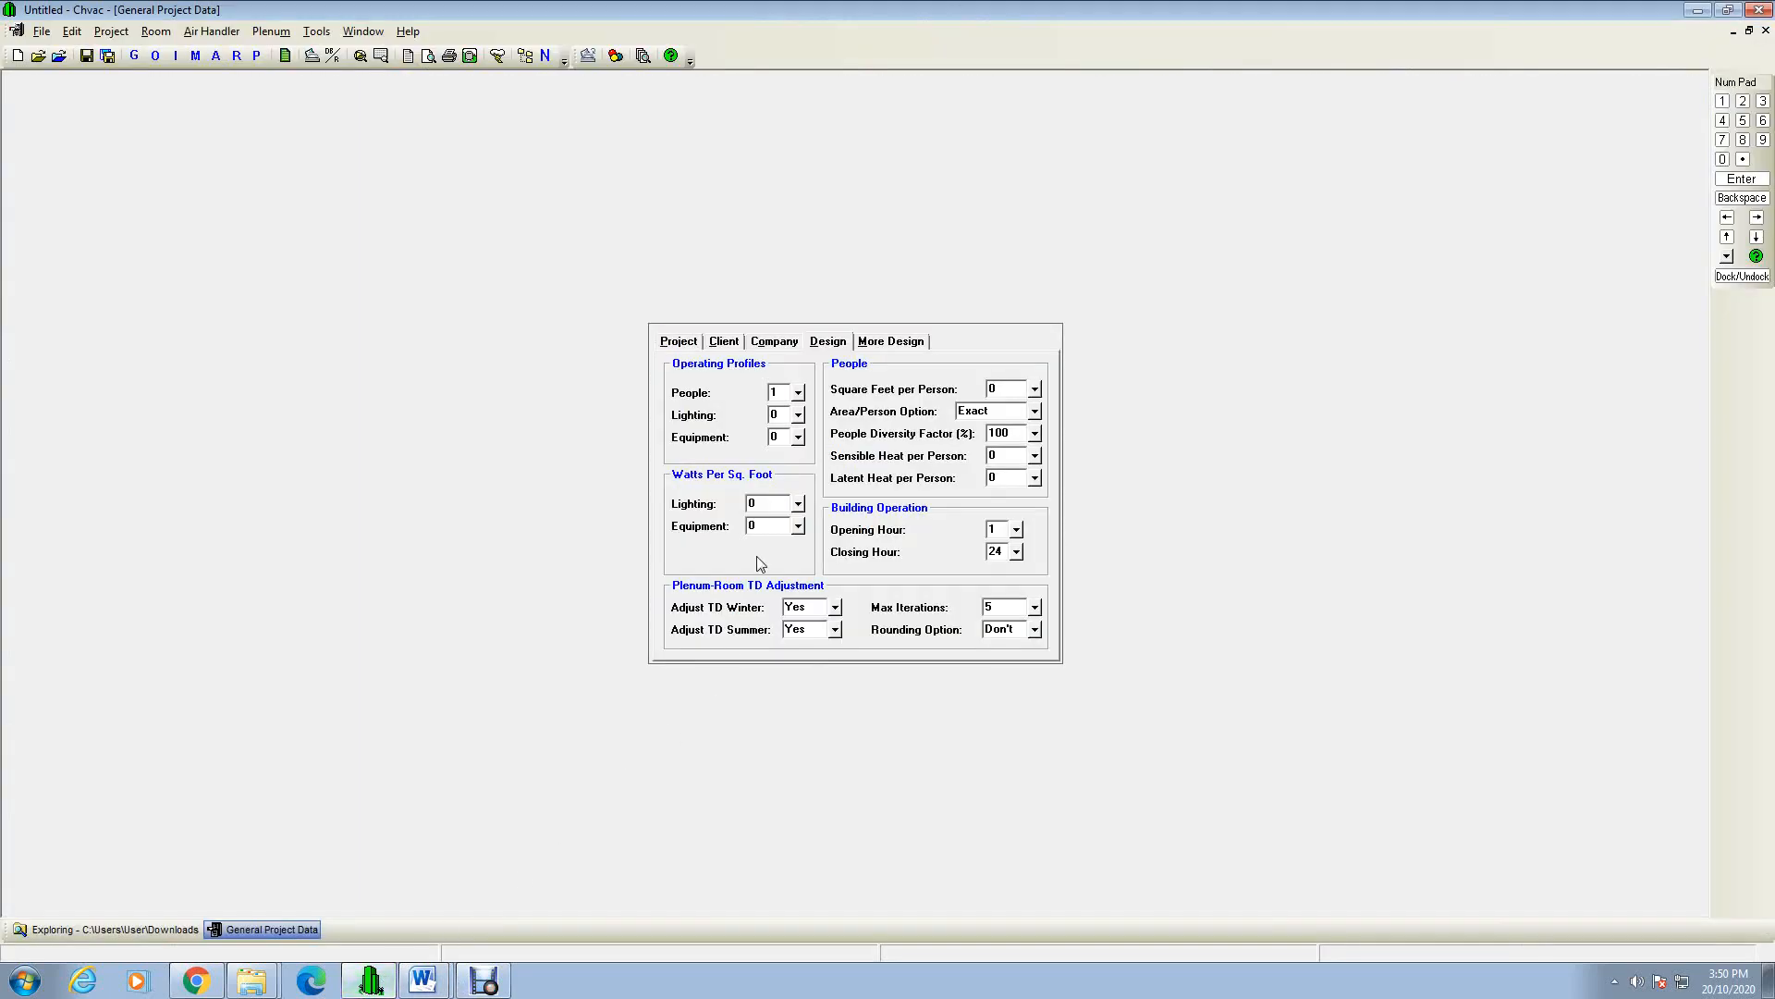
left_click(799, 393)
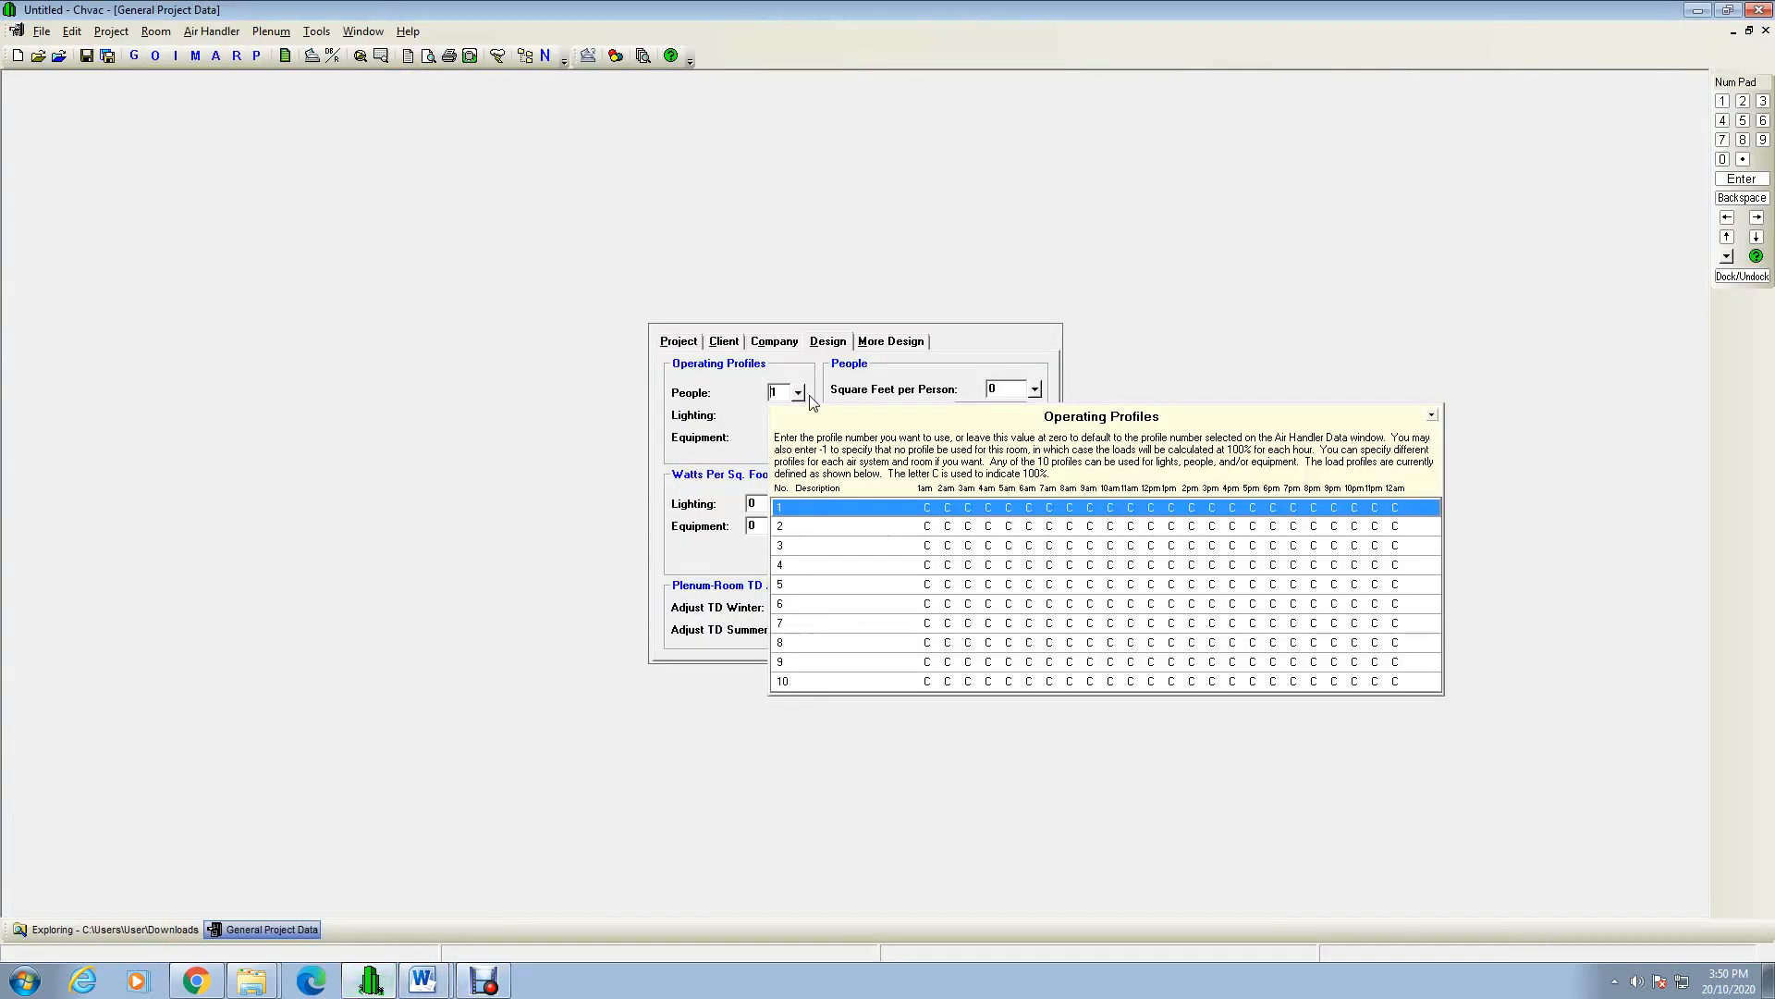
left_click(1147, 511)
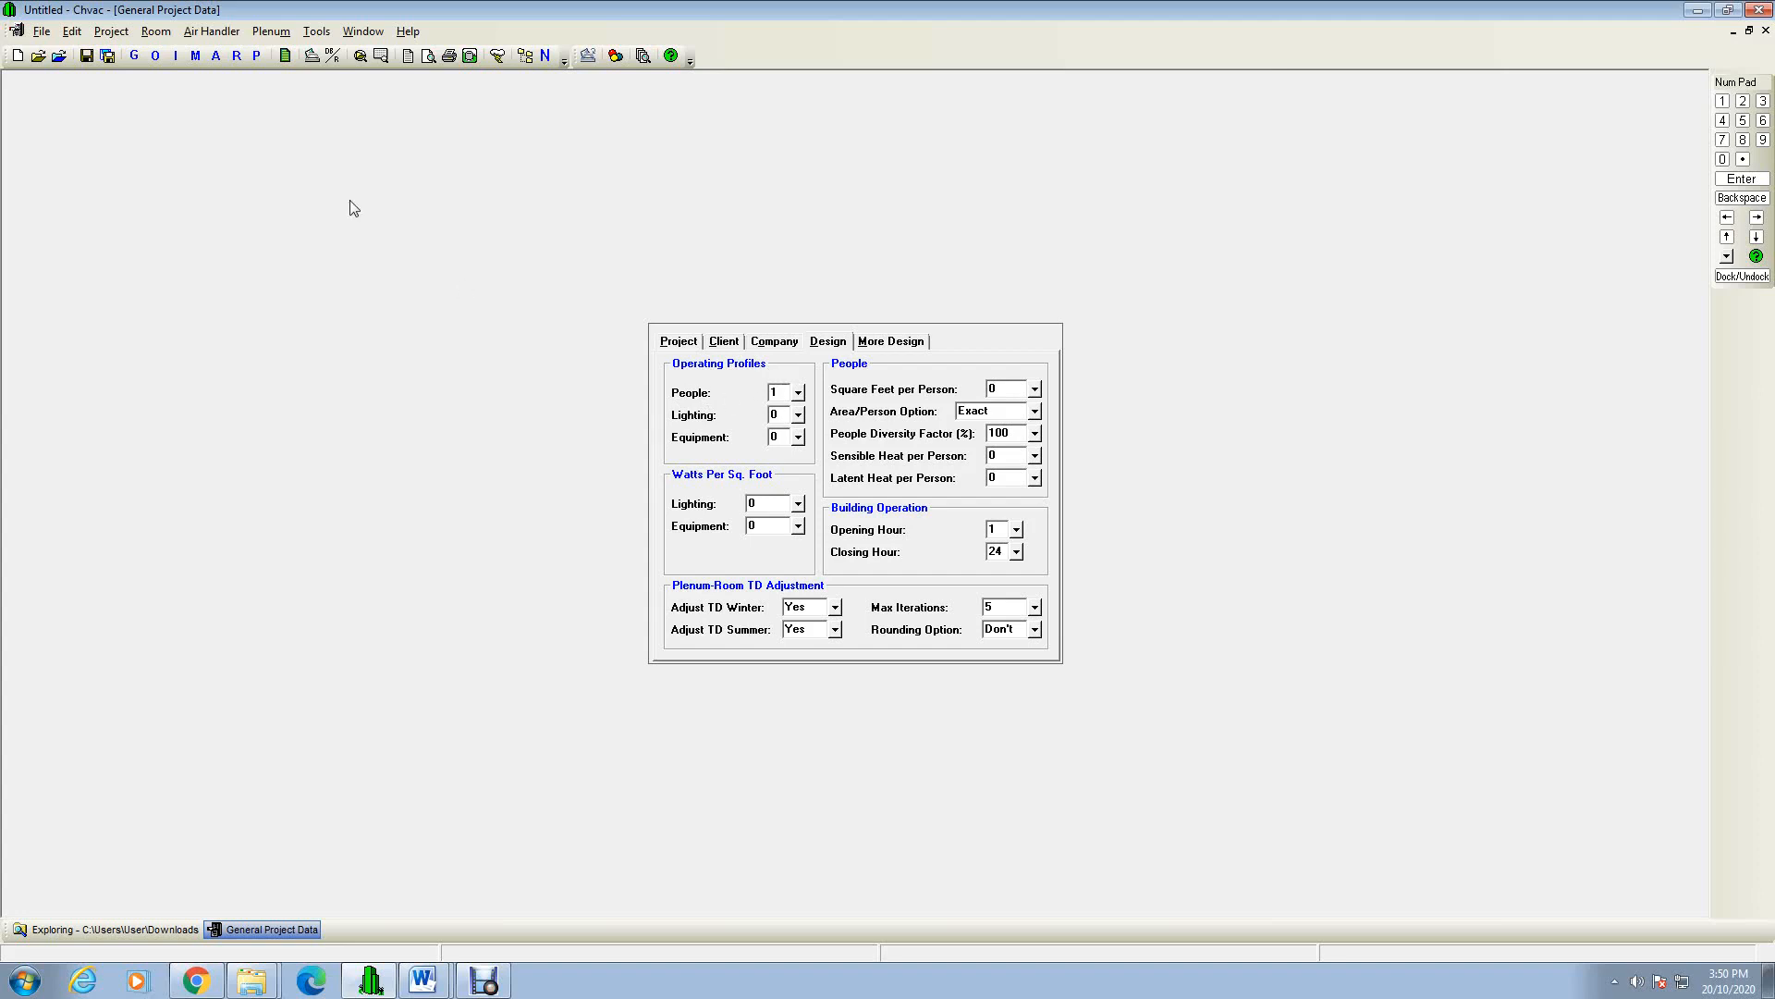
Step: Set the lighting load to the Office-enclosed value of 1.1 and the equipment load to the Light office value of 0.5 watts per square foot
left_click(798, 417)
left_click(799, 504)
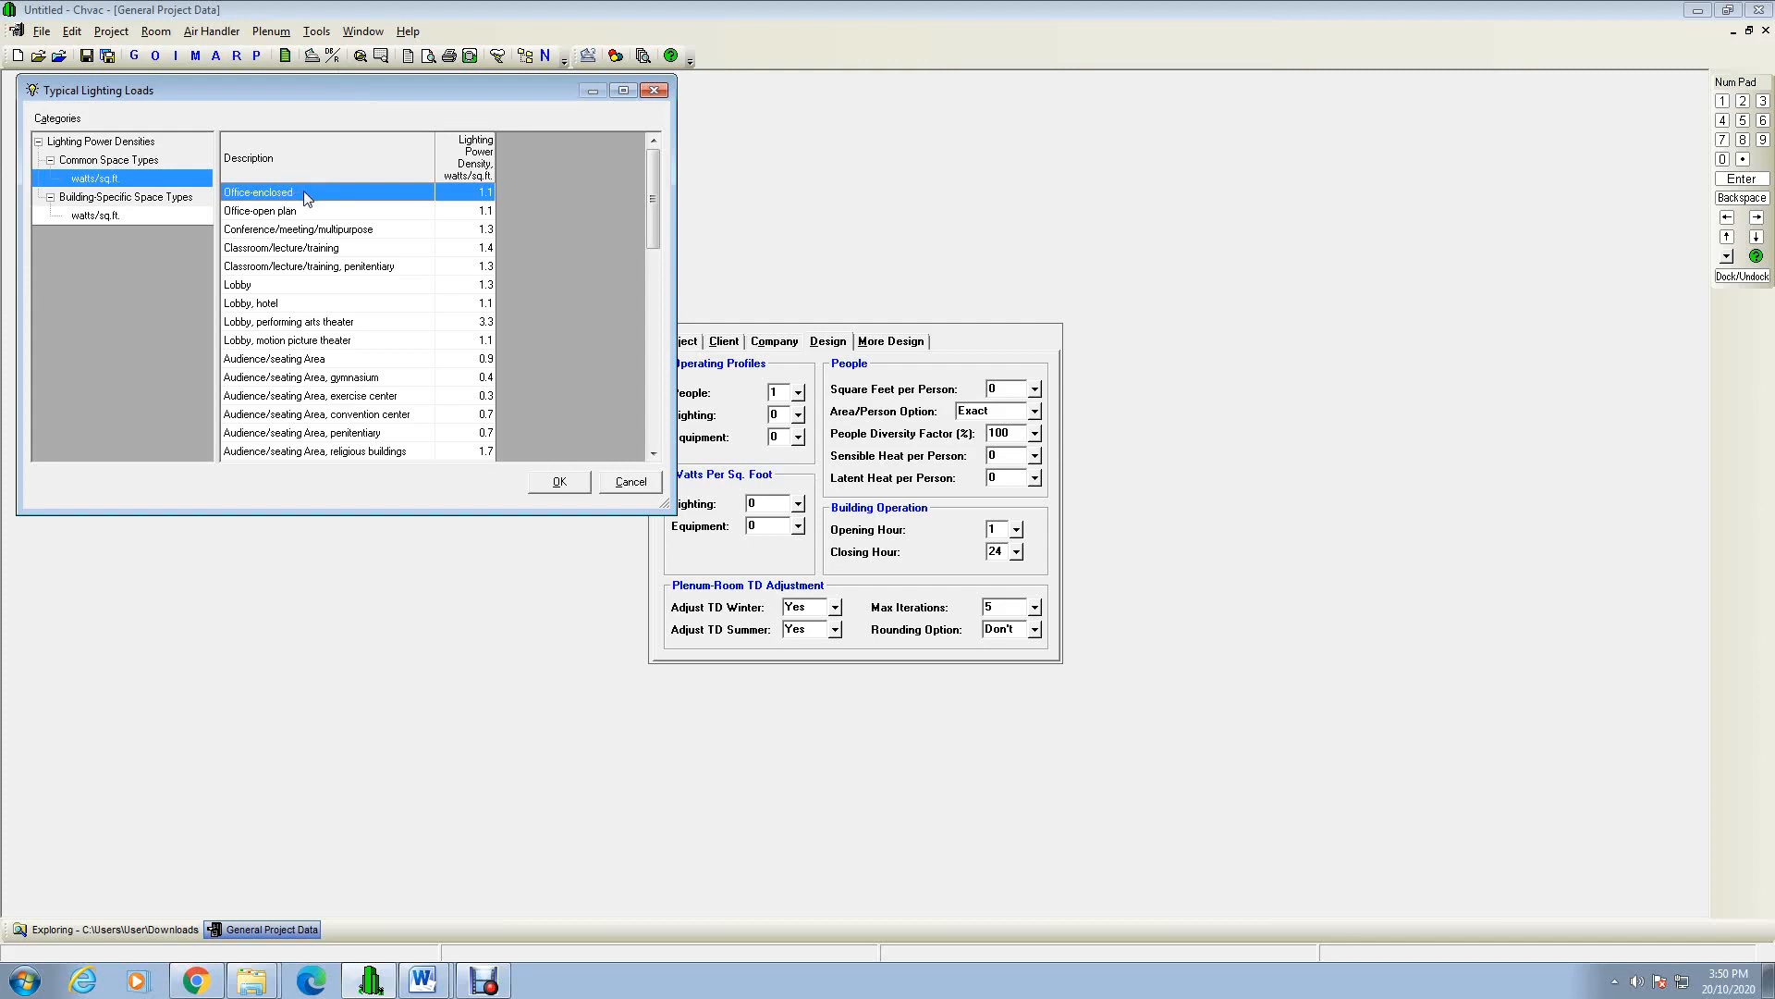
left_click(564, 484)
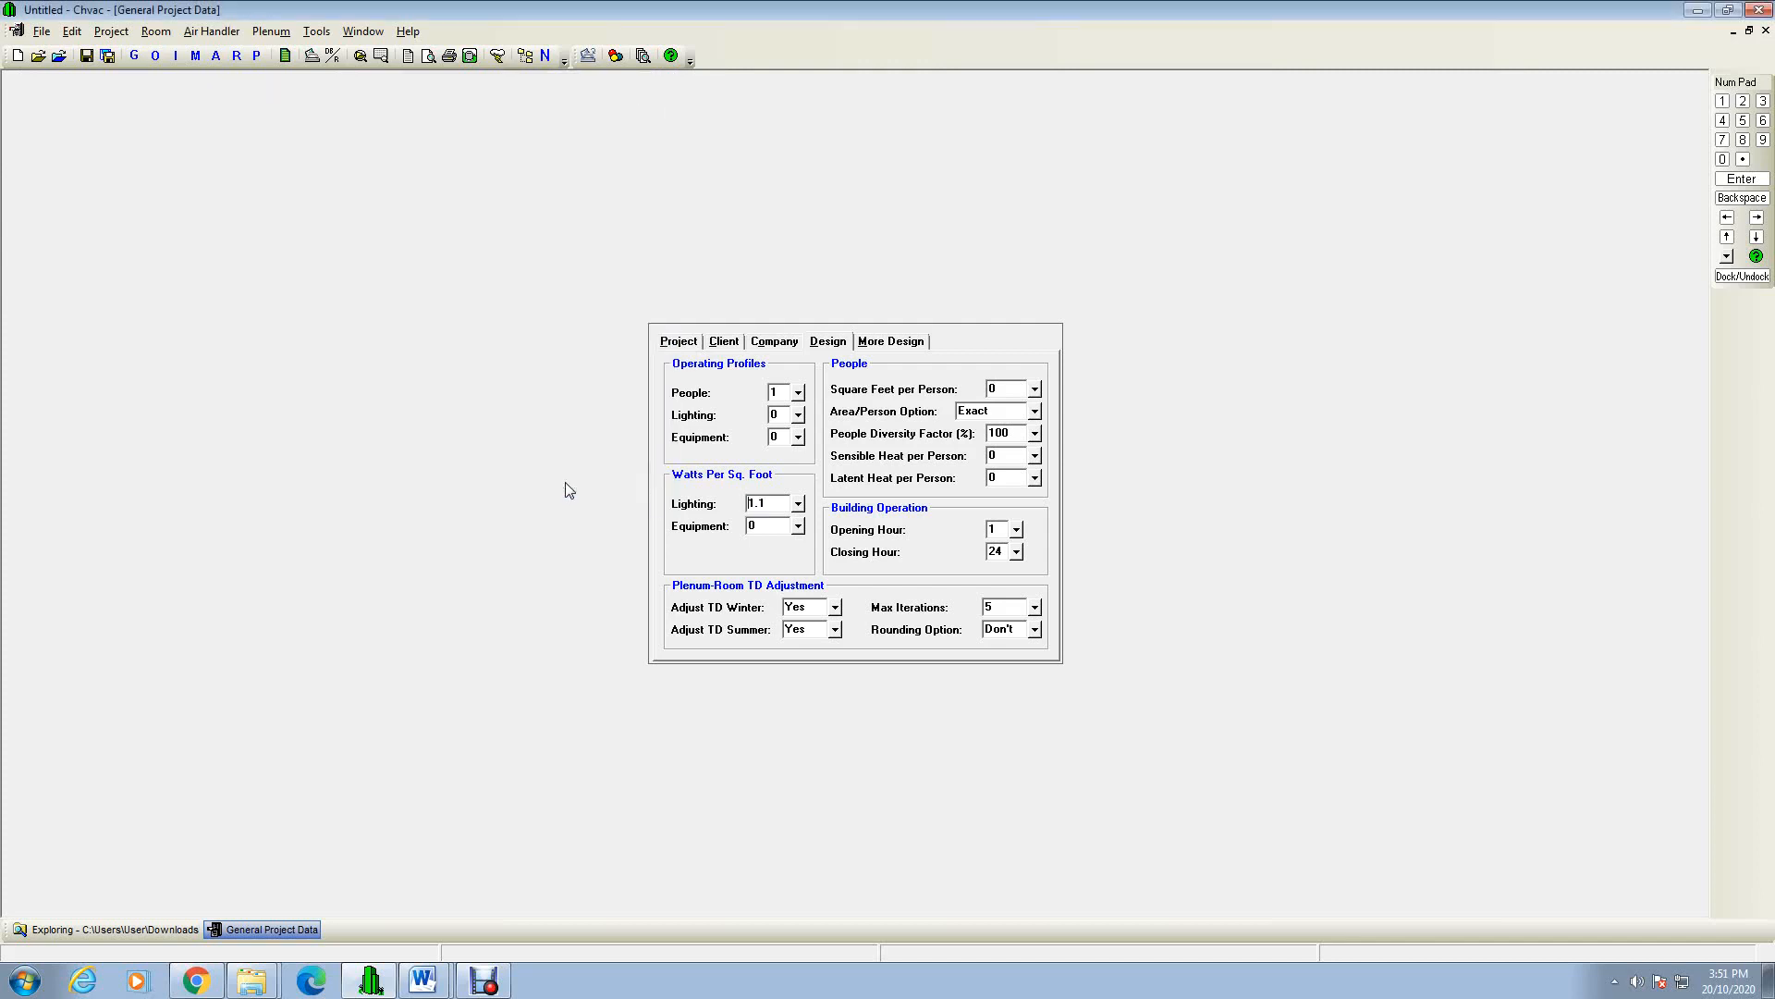
left_click(798, 527)
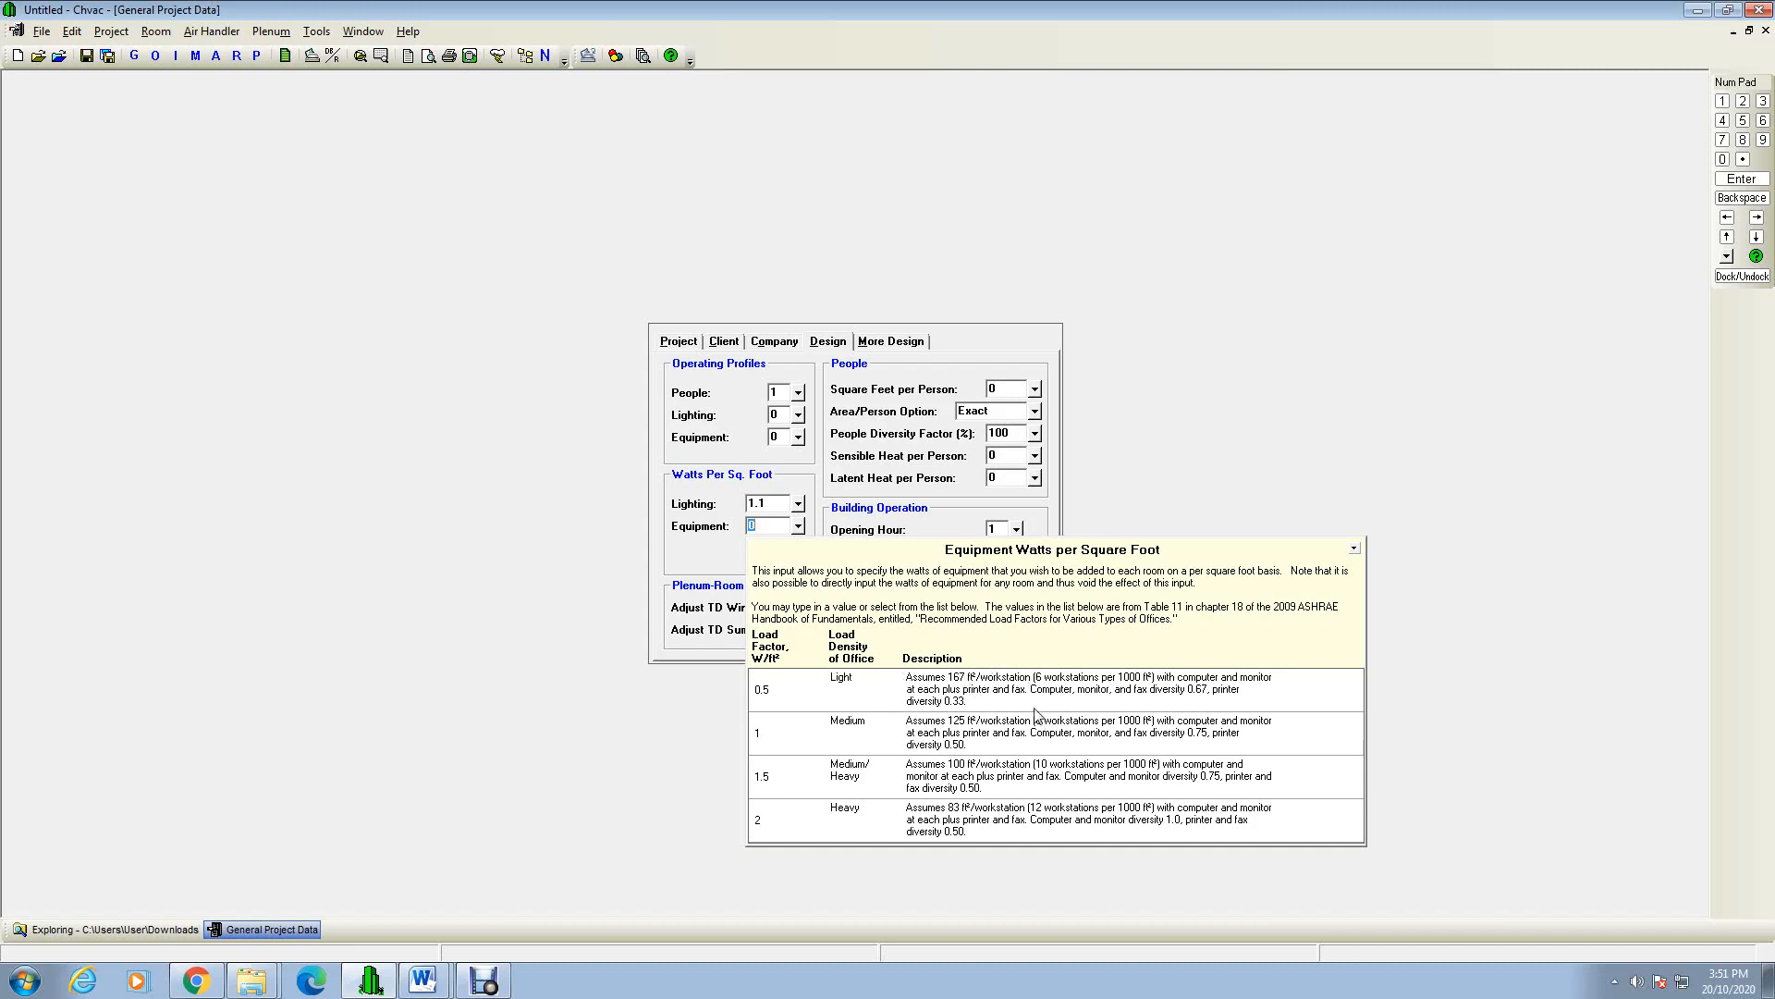
left_click(858, 696)
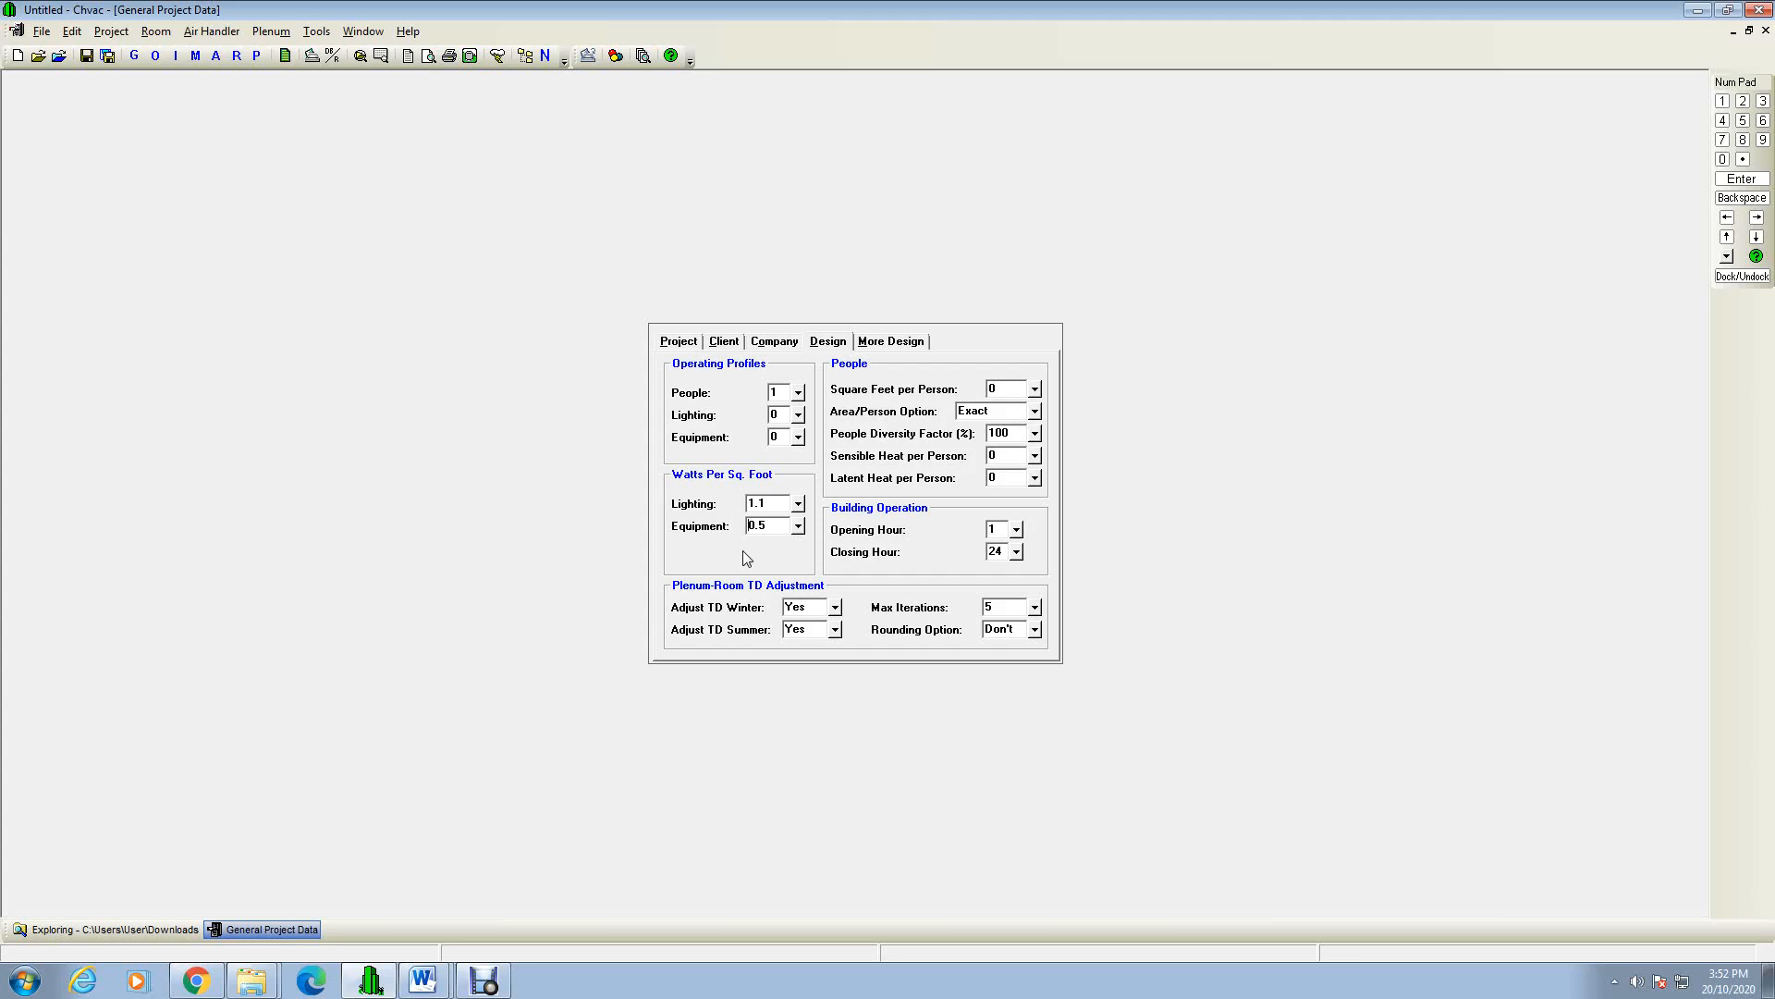
Step: Set the building operation to an opening hour of 8 and a closing hour of 17
left_click(1017, 530)
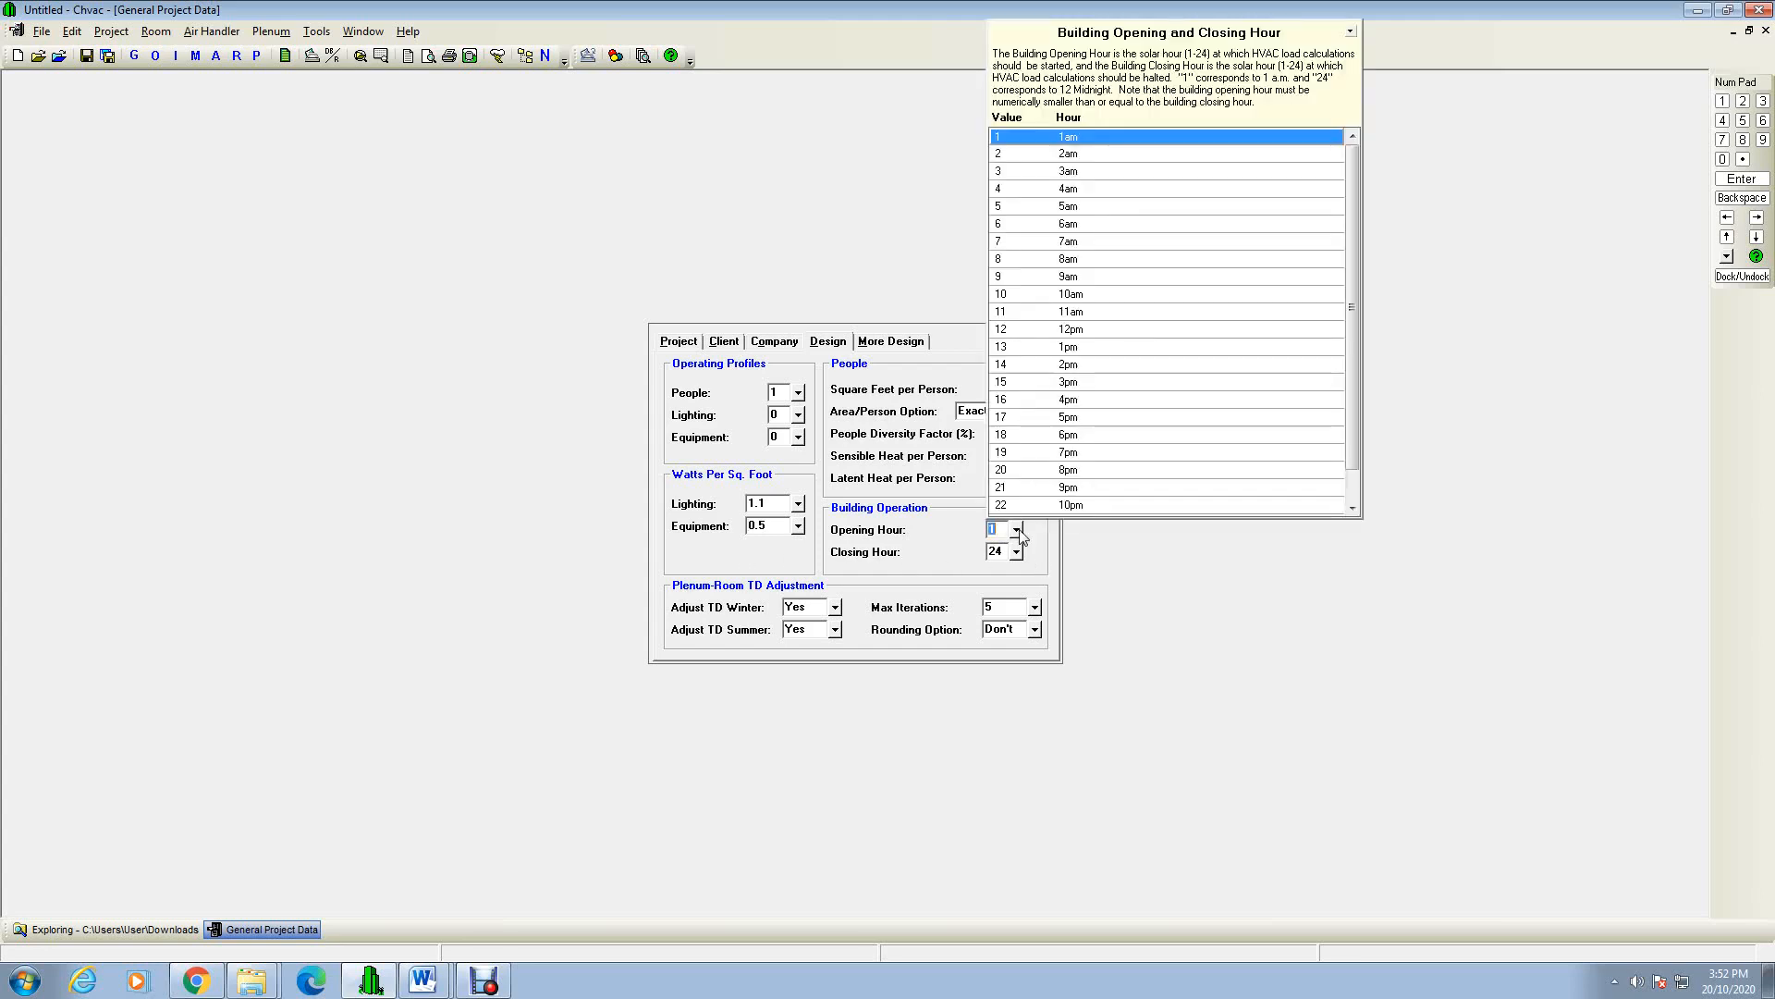
left_click(1017, 260)
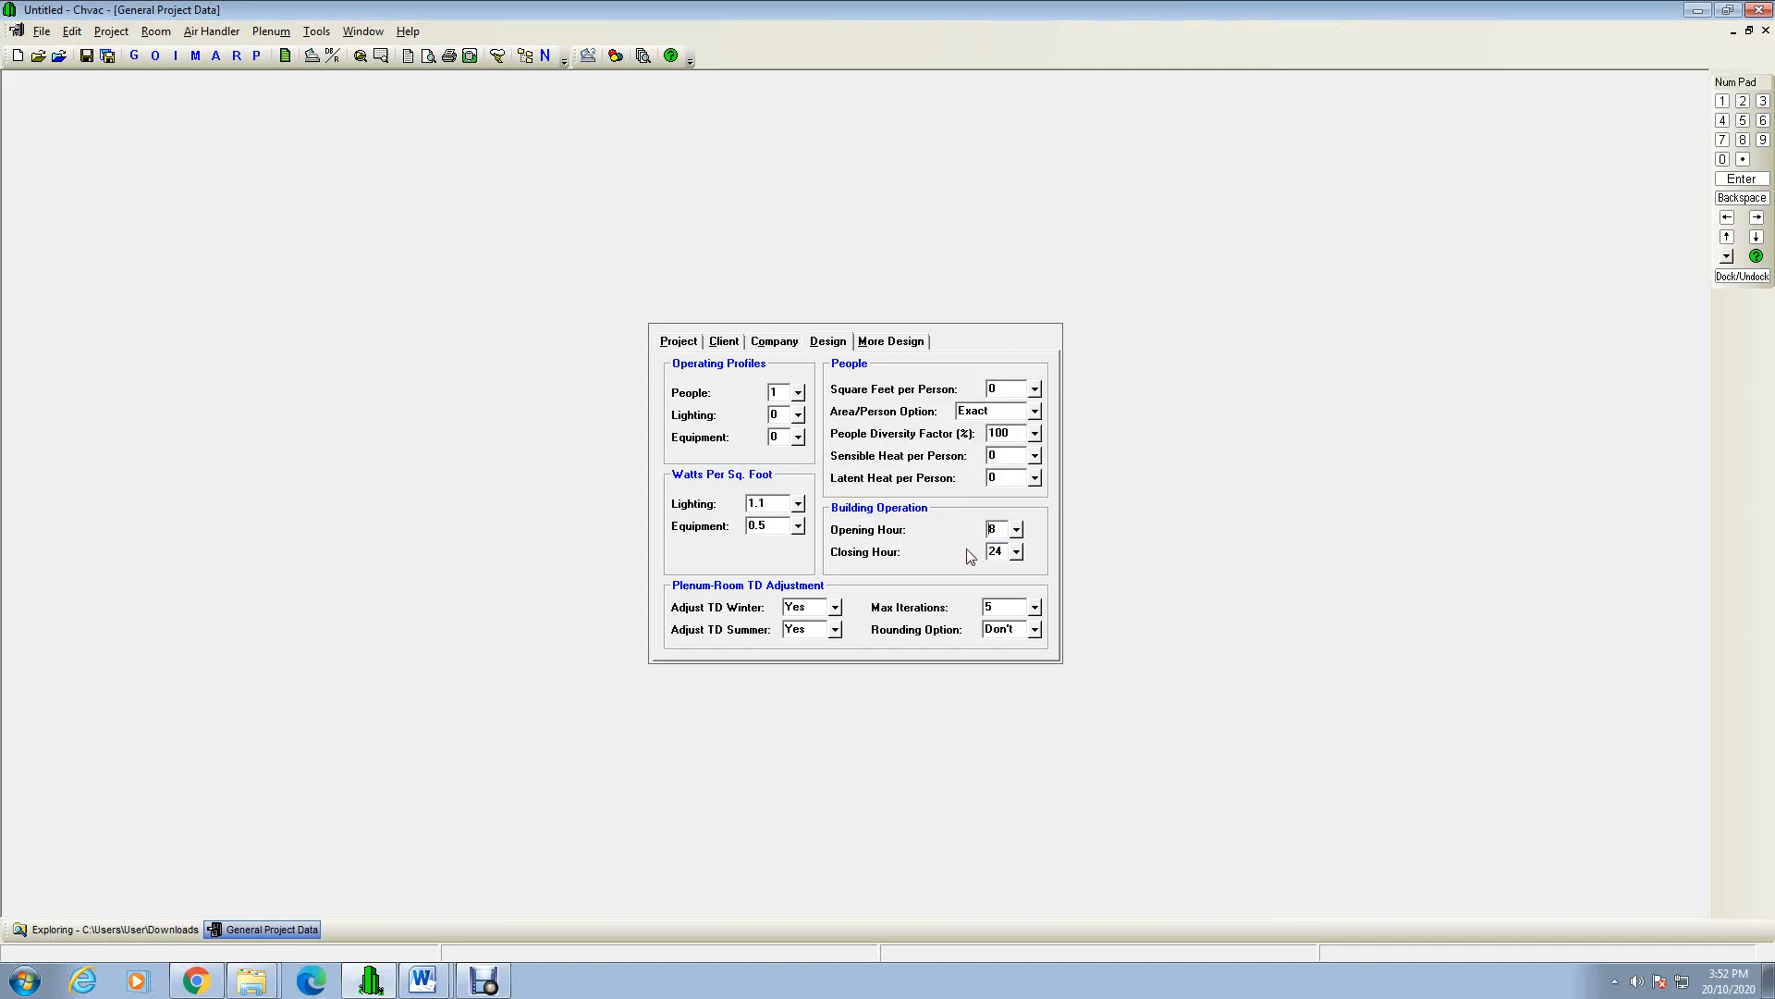
left_click(1017, 552)
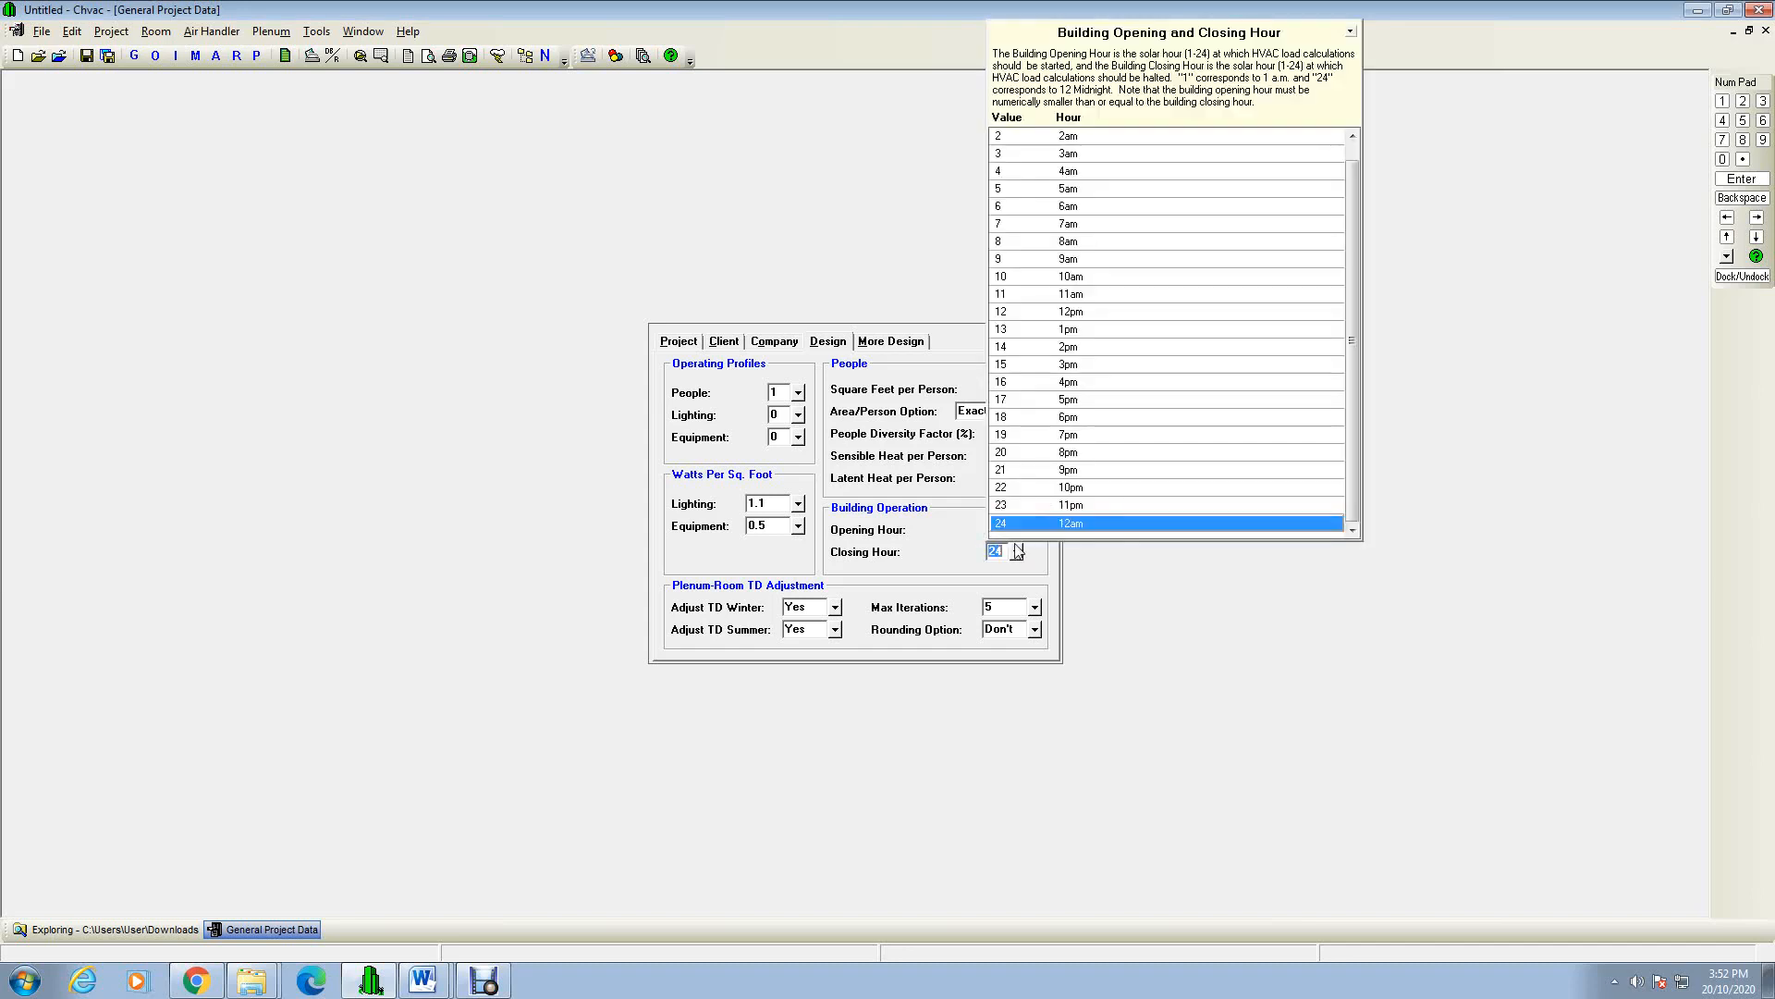
left_click(1046, 400)
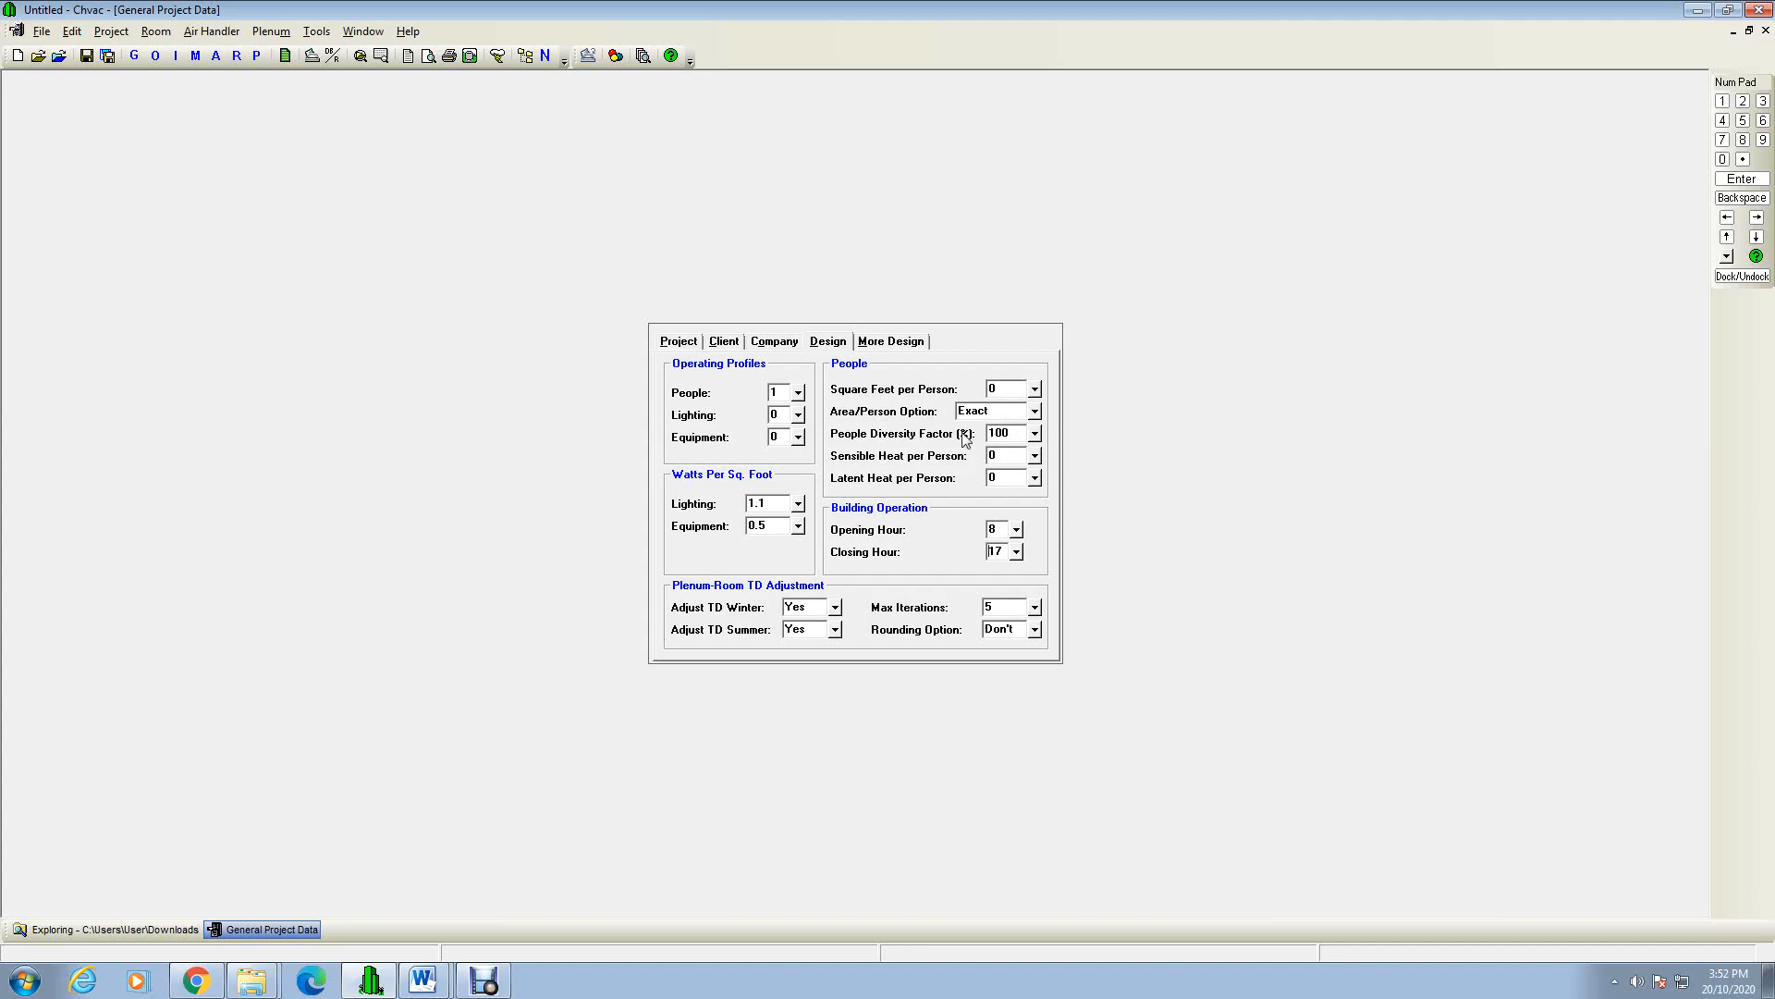
Step: Set the heat per person for moderately active office work to 250 sensible and 200 latent
left_click(1035, 456)
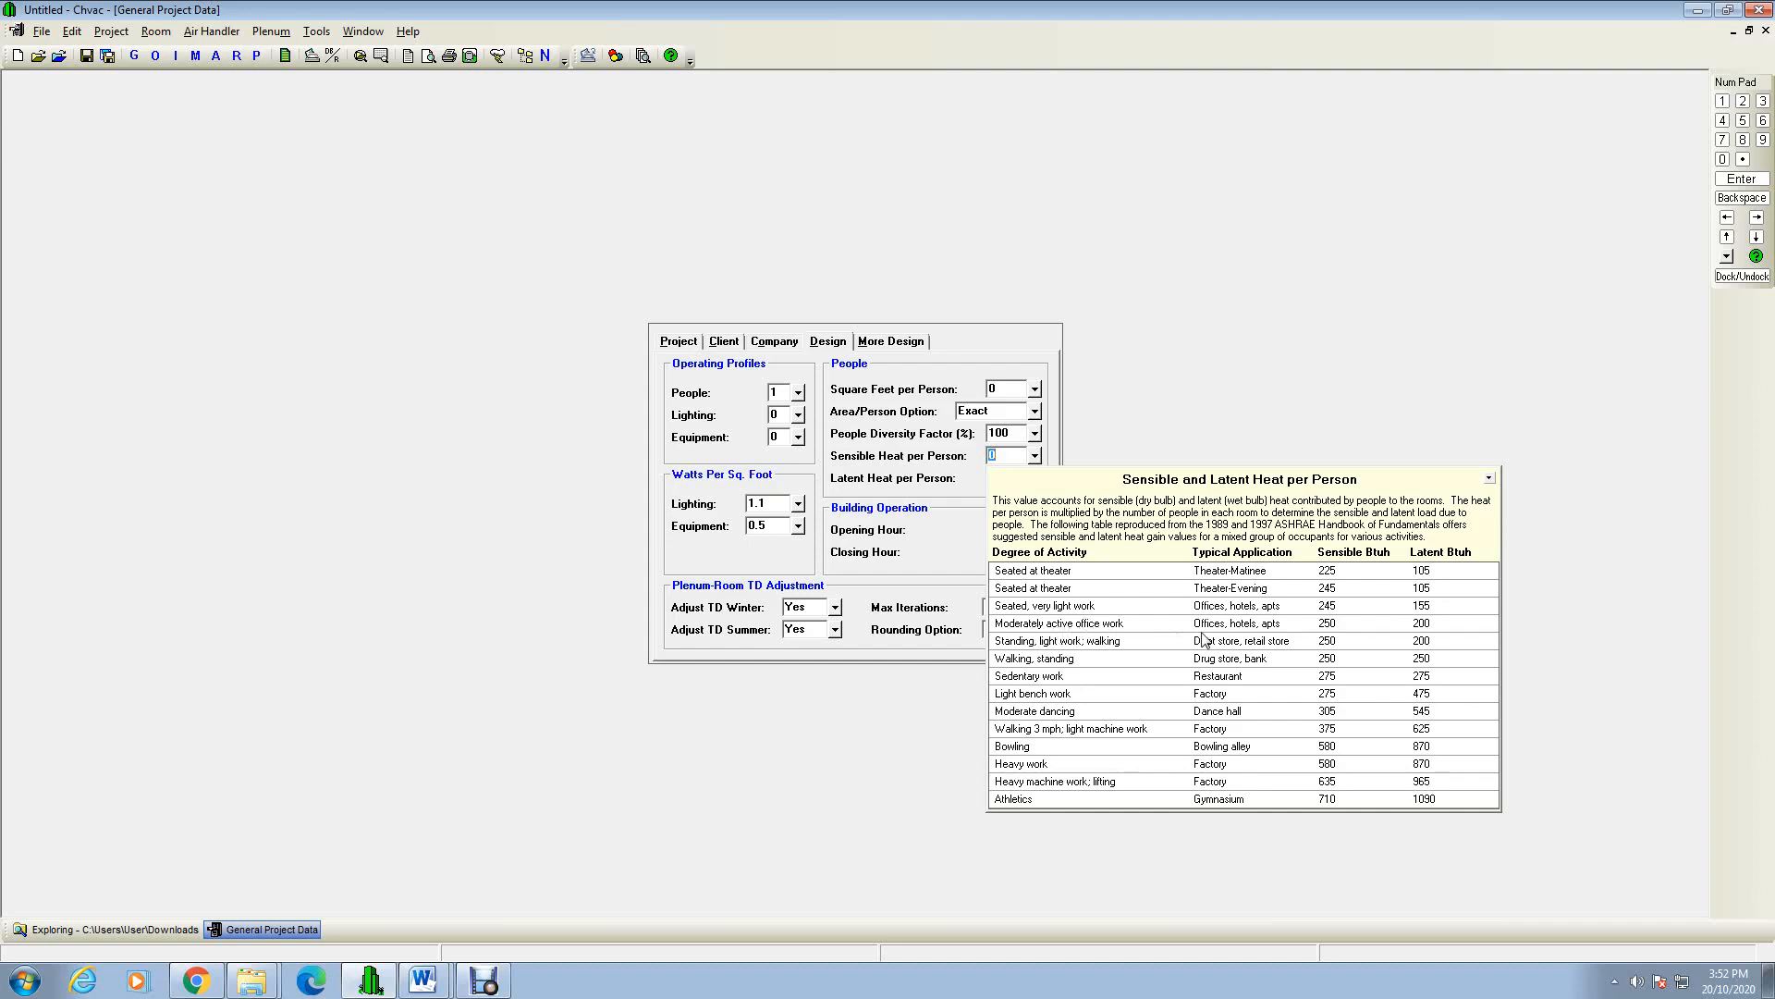
left_click(1333, 625)
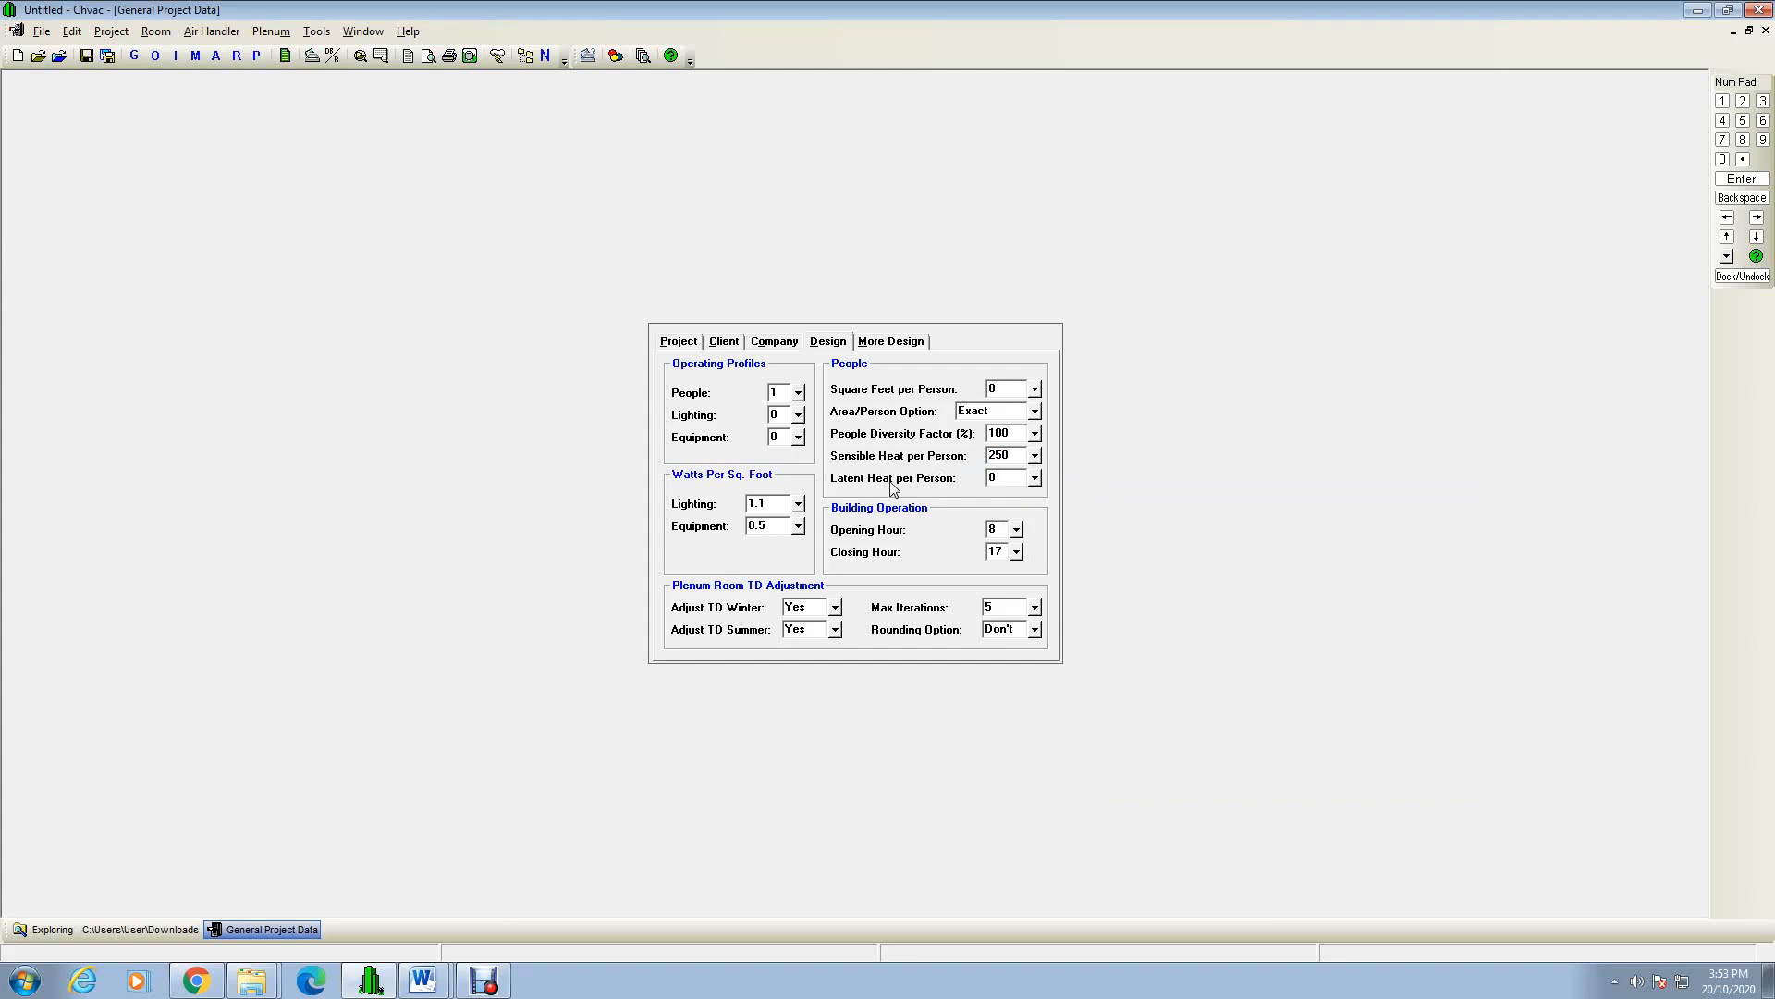
left_click(1037, 478)
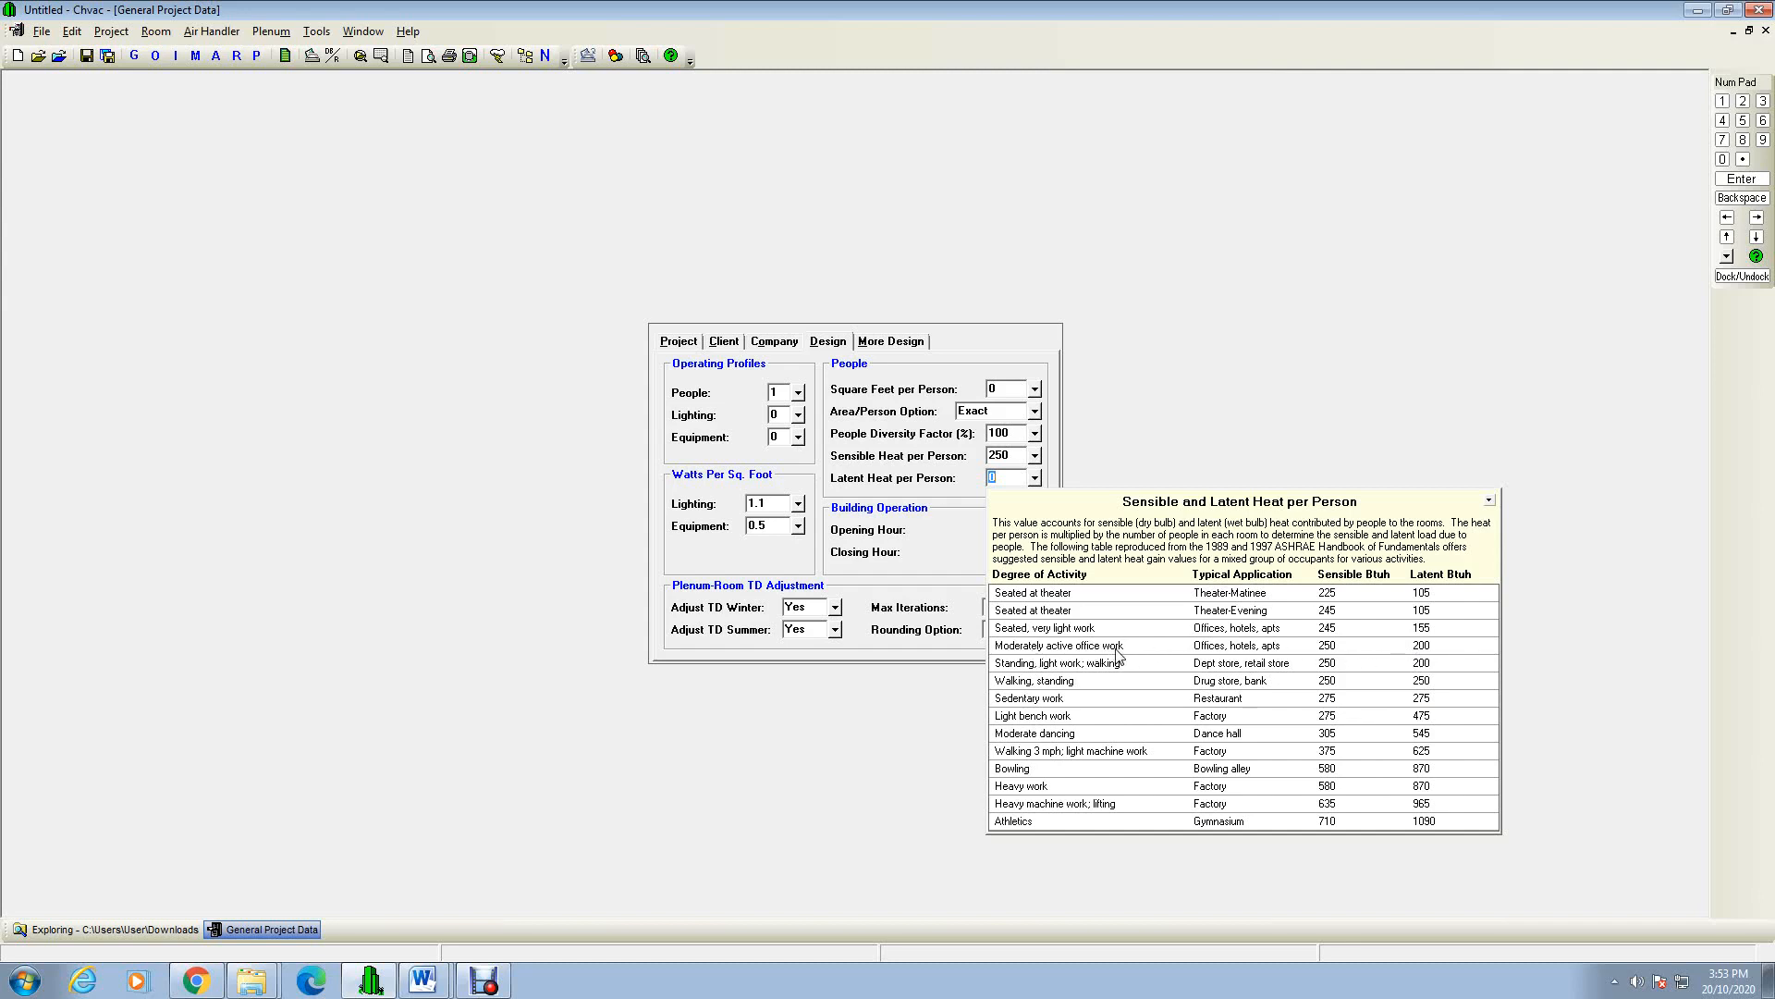
left_click(1232, 647)
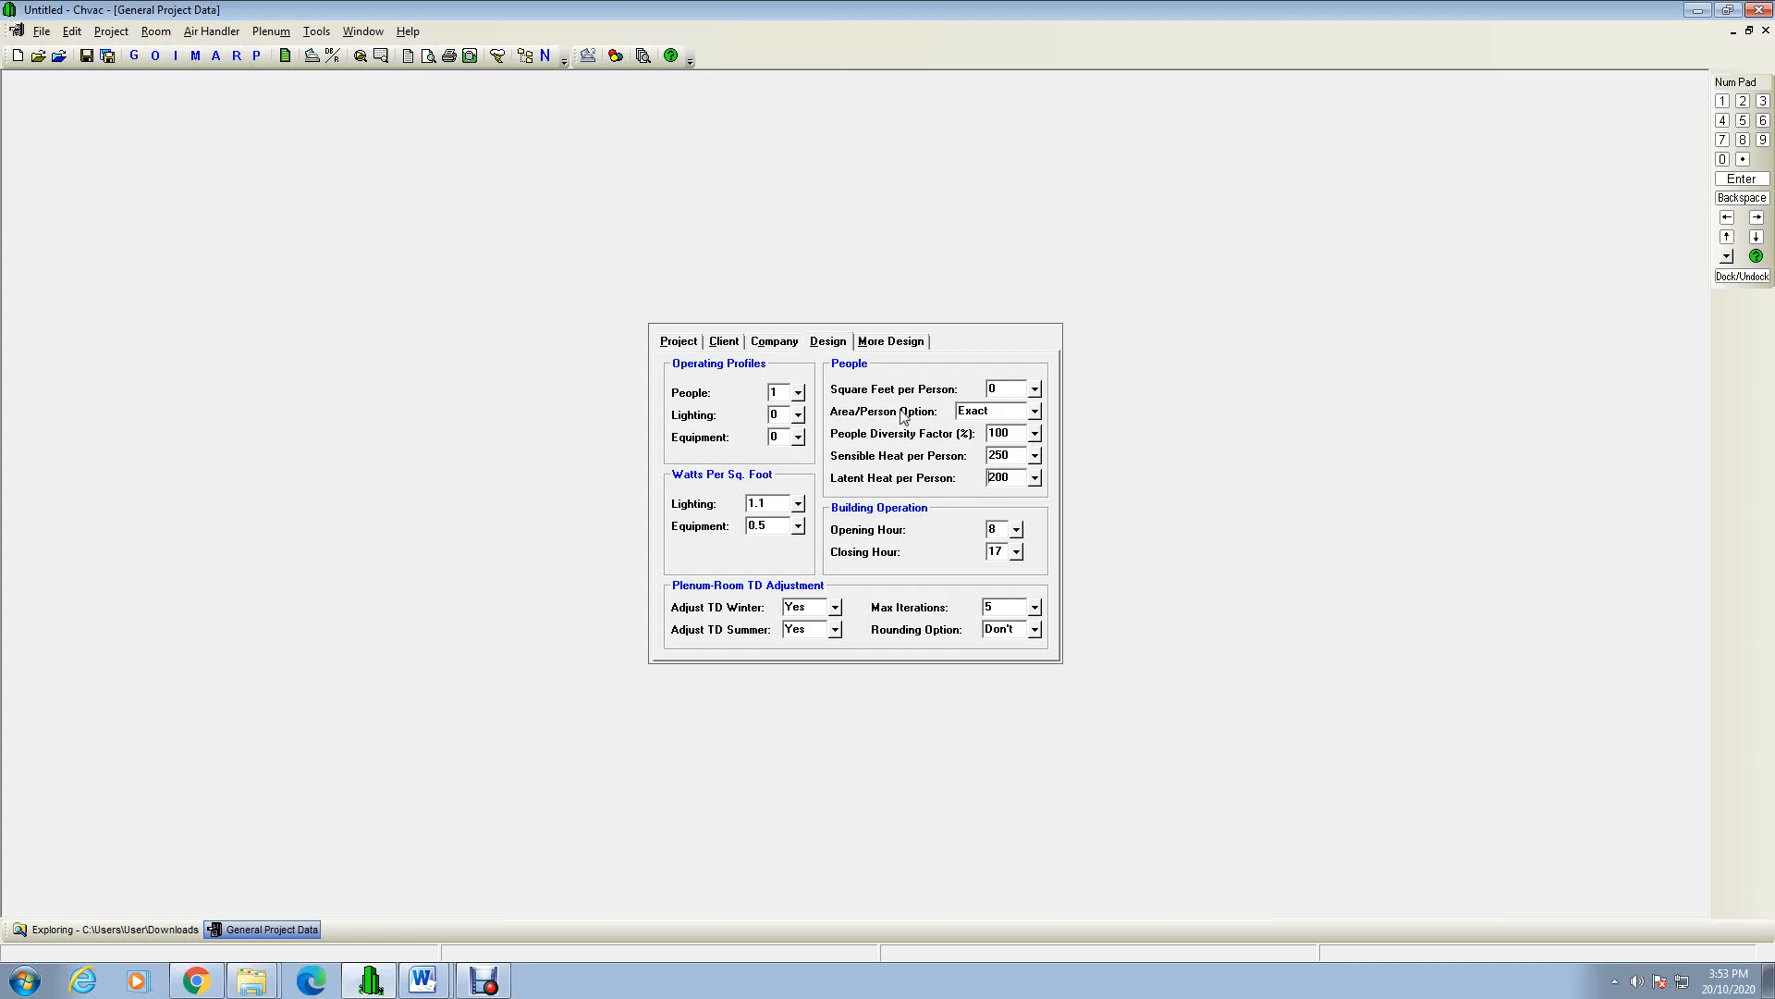
Step: Display the Area/Person Option choices, and switch to the Word specification to examine the office building data
left_click(1035, 411)
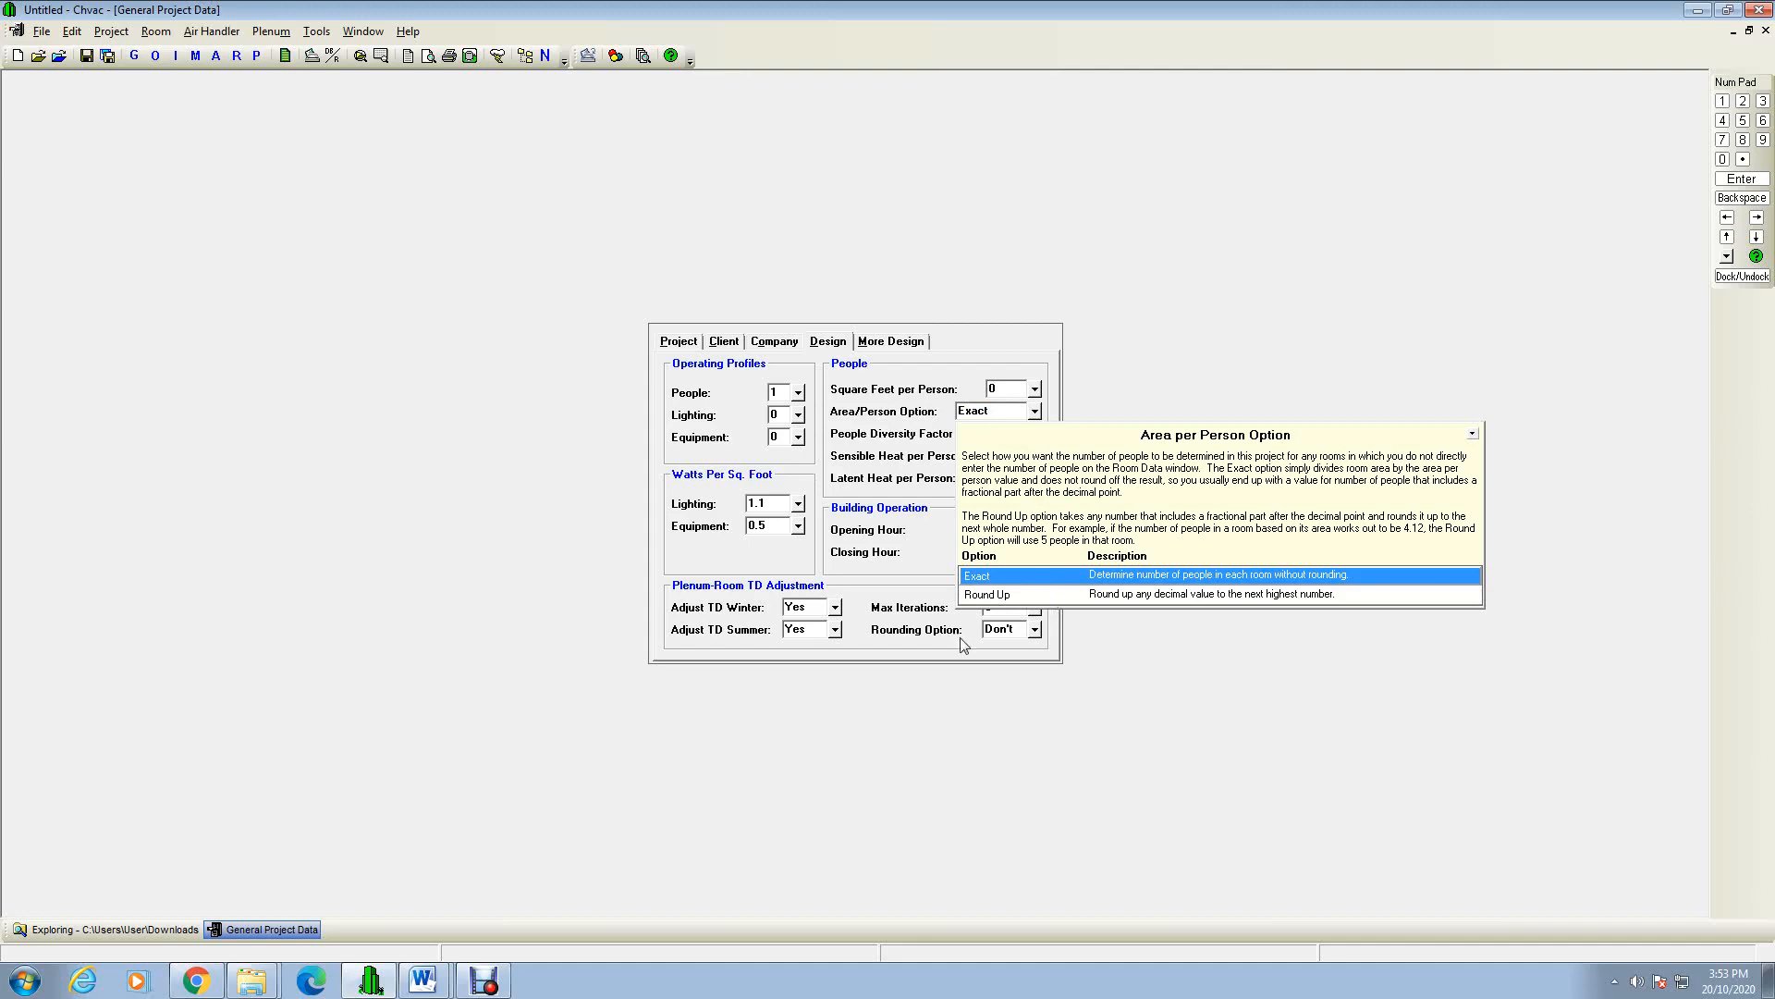
left_click(422, 980)
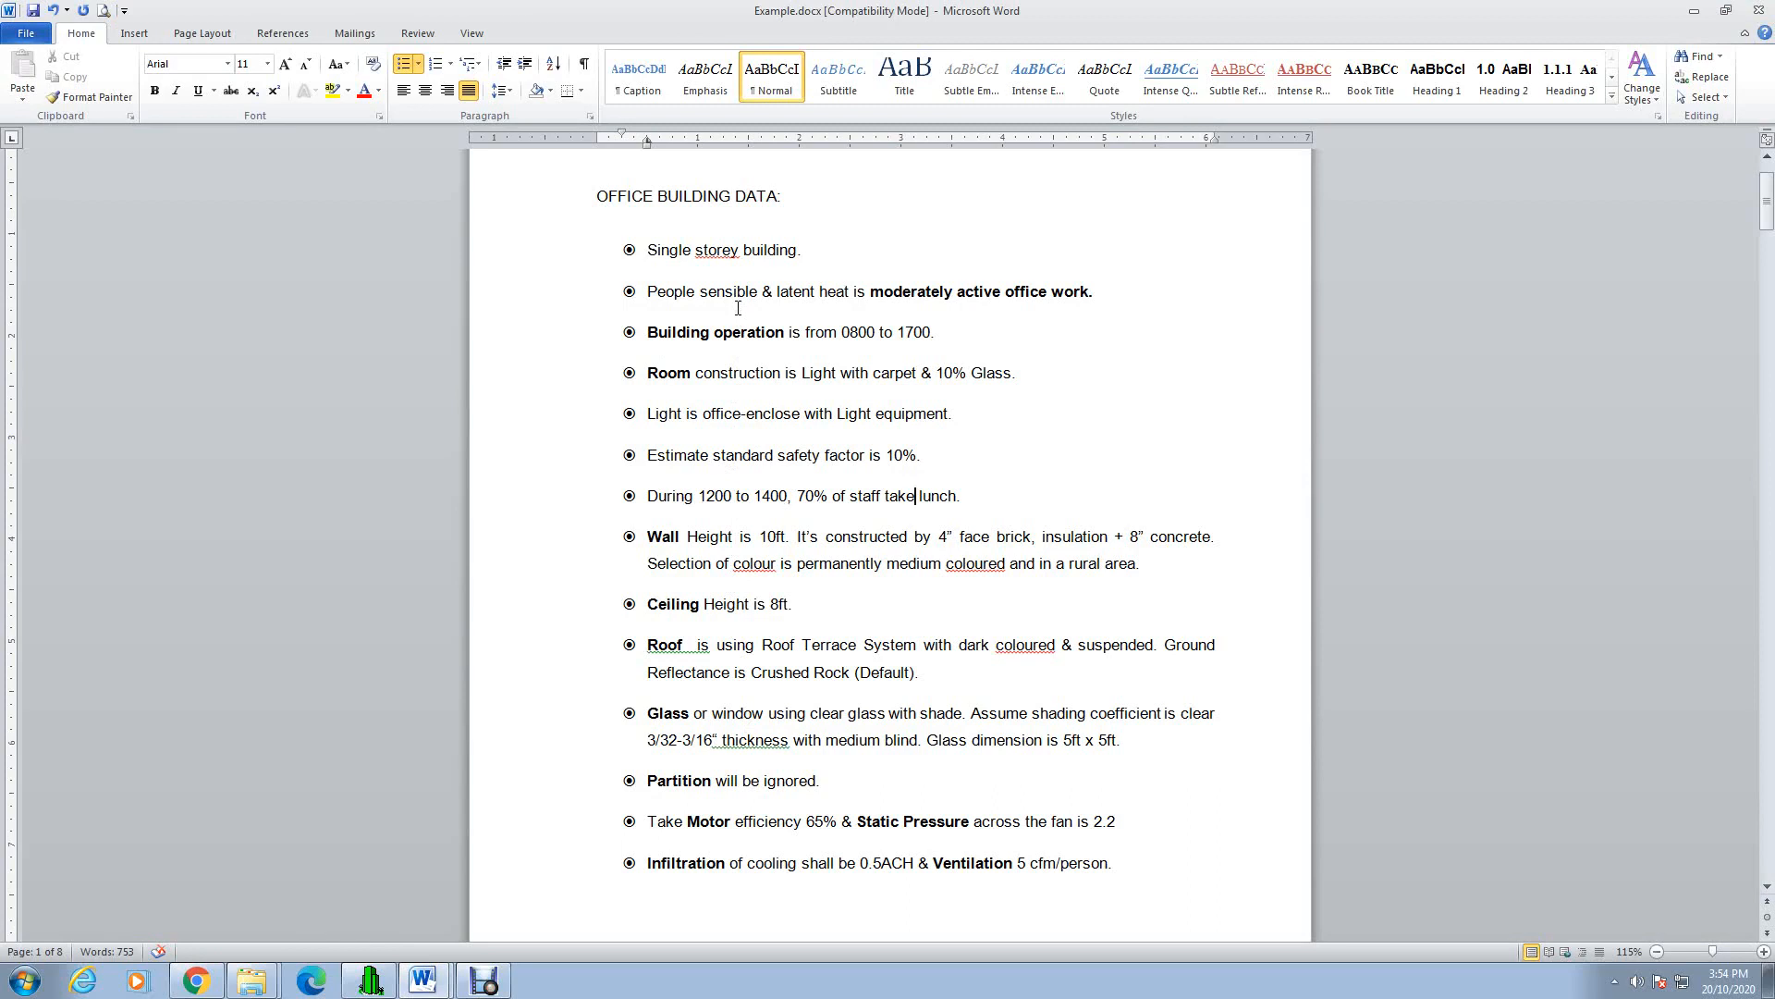
scroll(756, 369, "down", 1)
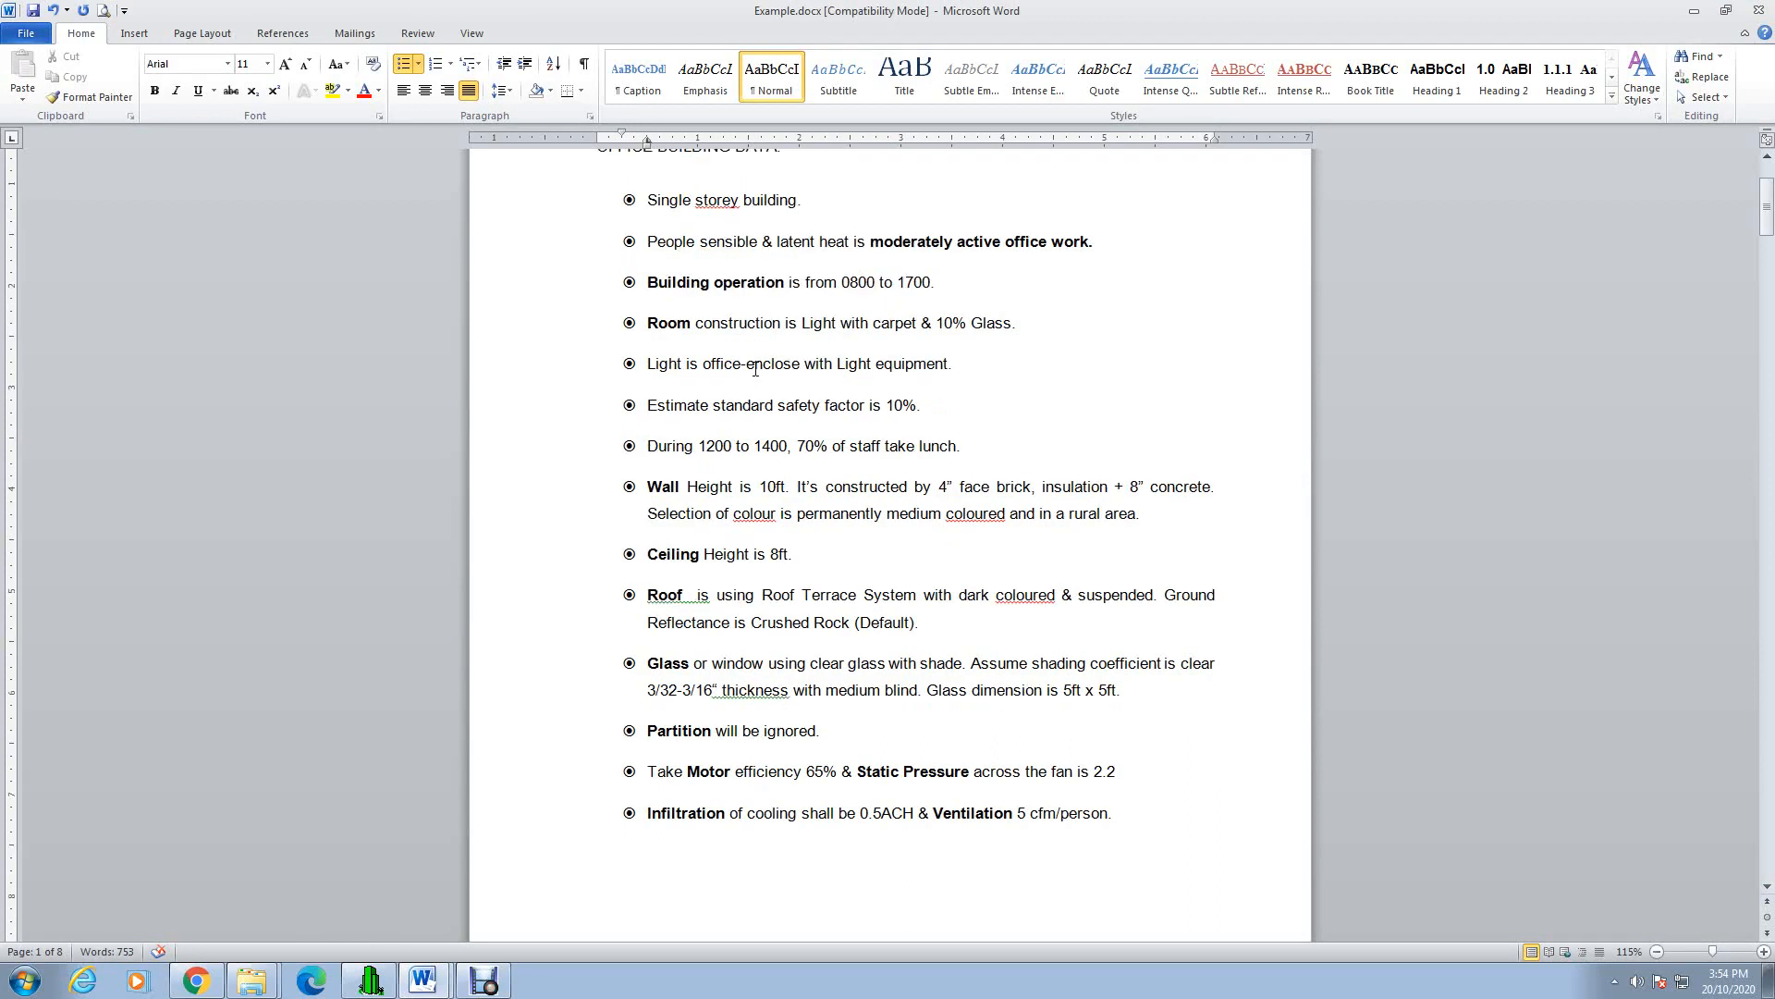
scroll(754, 386, "down", 1)
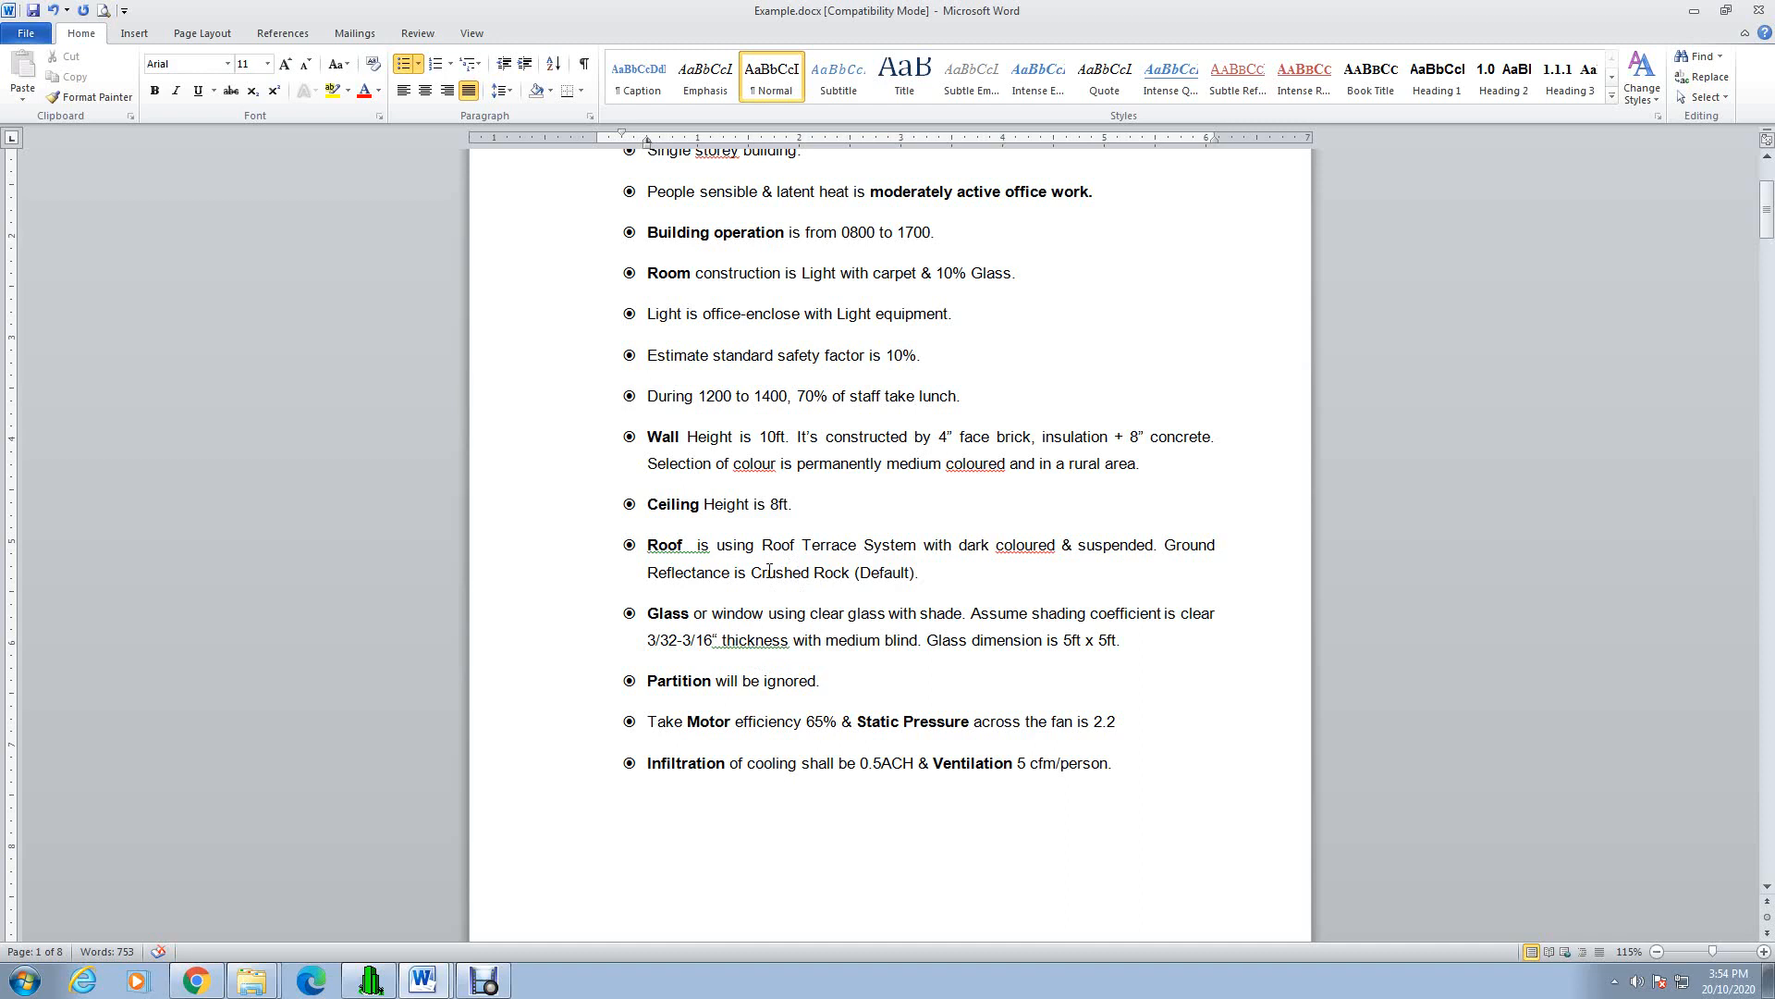
scroll(781, 529, "up", 1)
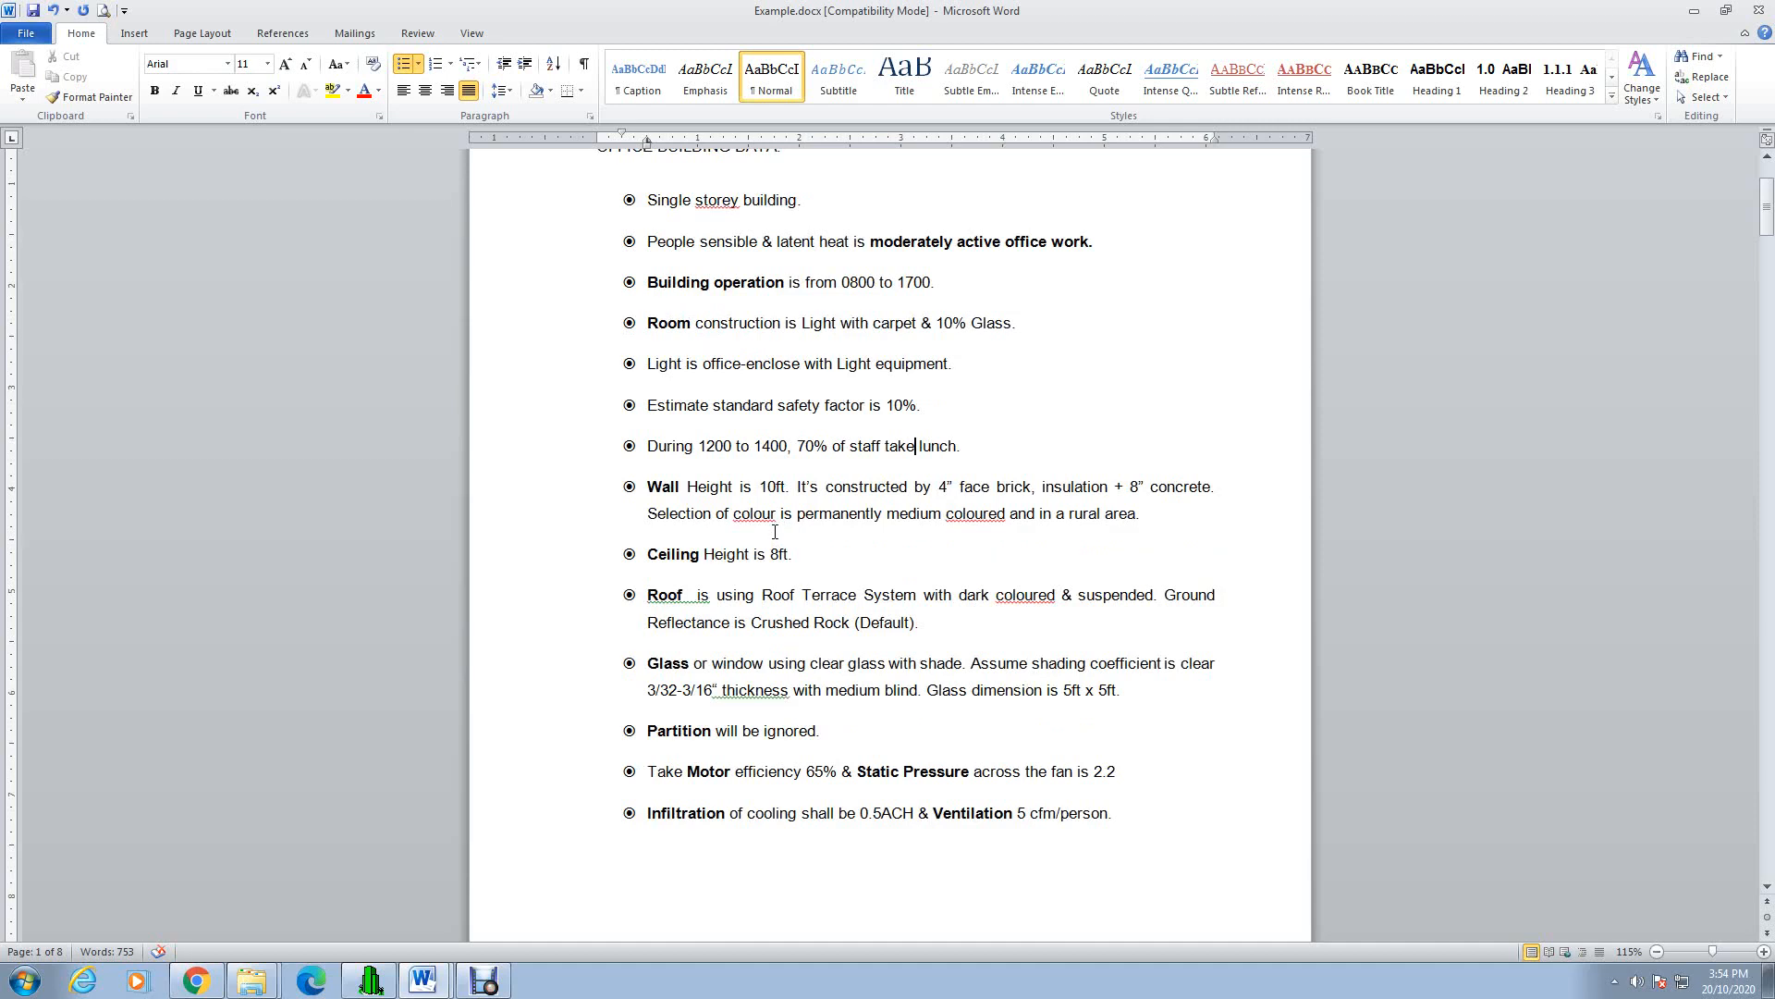
scroll(775, 532, "up", 3)
scroll(775, 532, "down", 2)
scroll(775, 532, "down", 1)
scroll(767, 482, "down", 8)
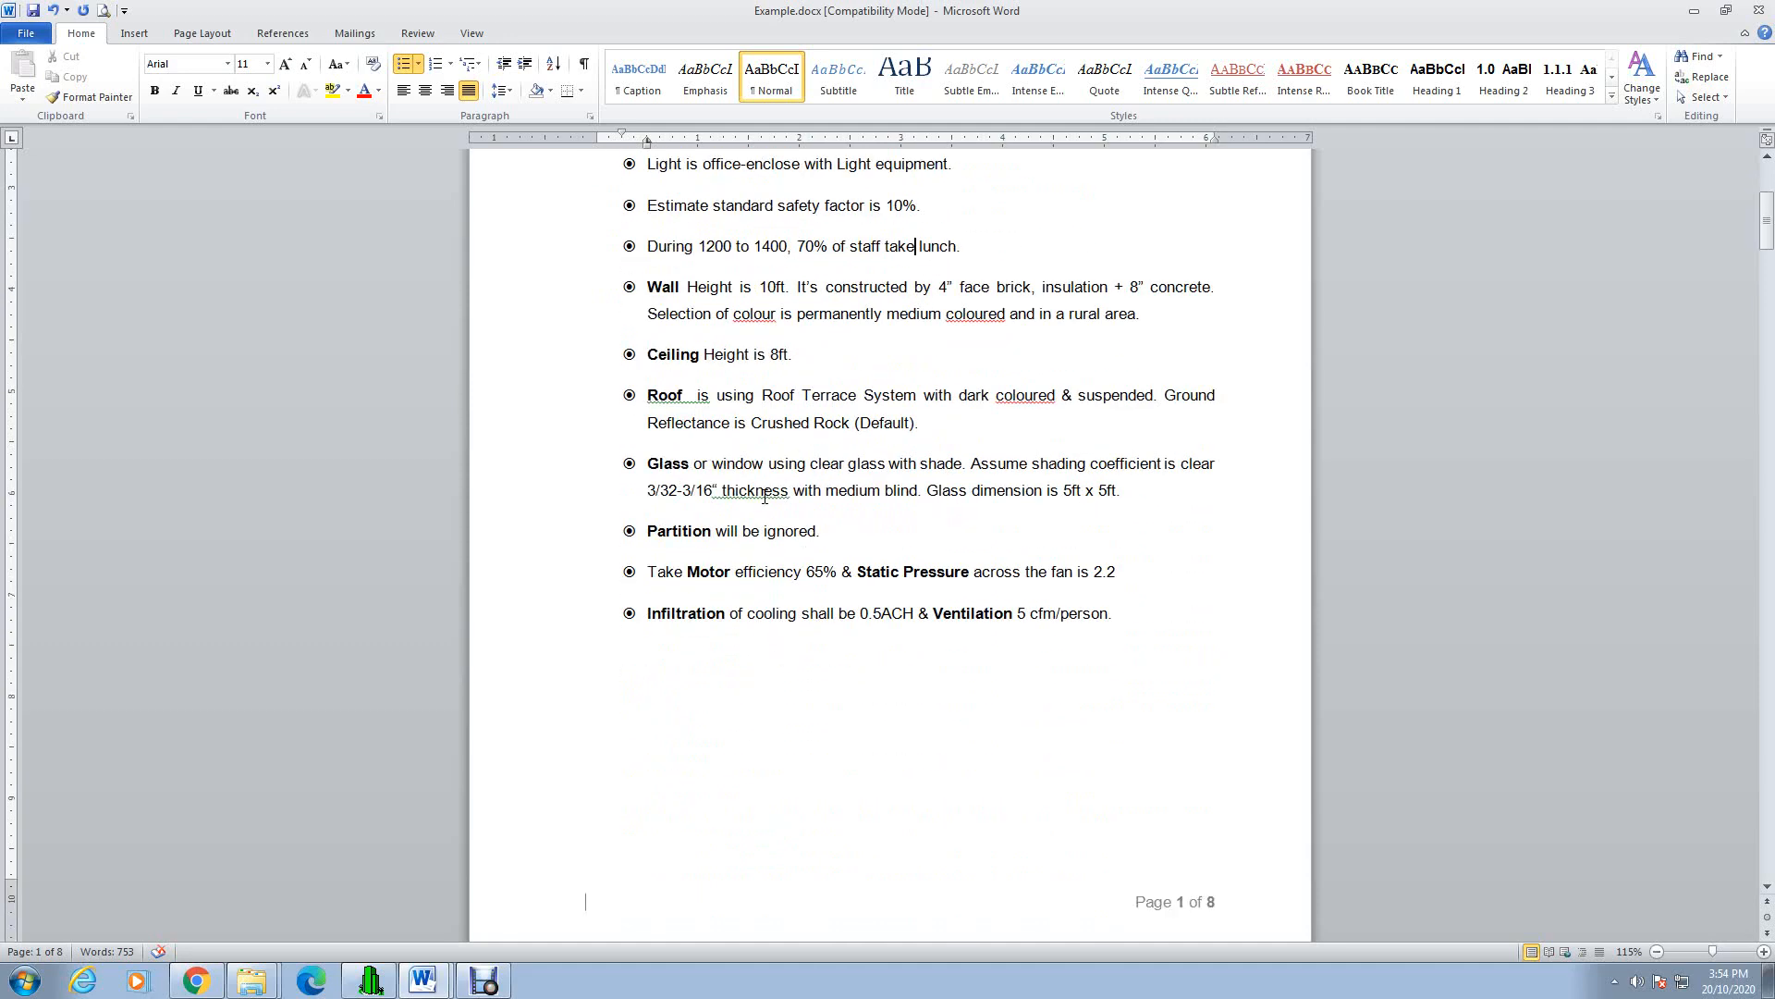
scroll(765, 494, "down", 5)
scroll(766, 487, "up", 9)
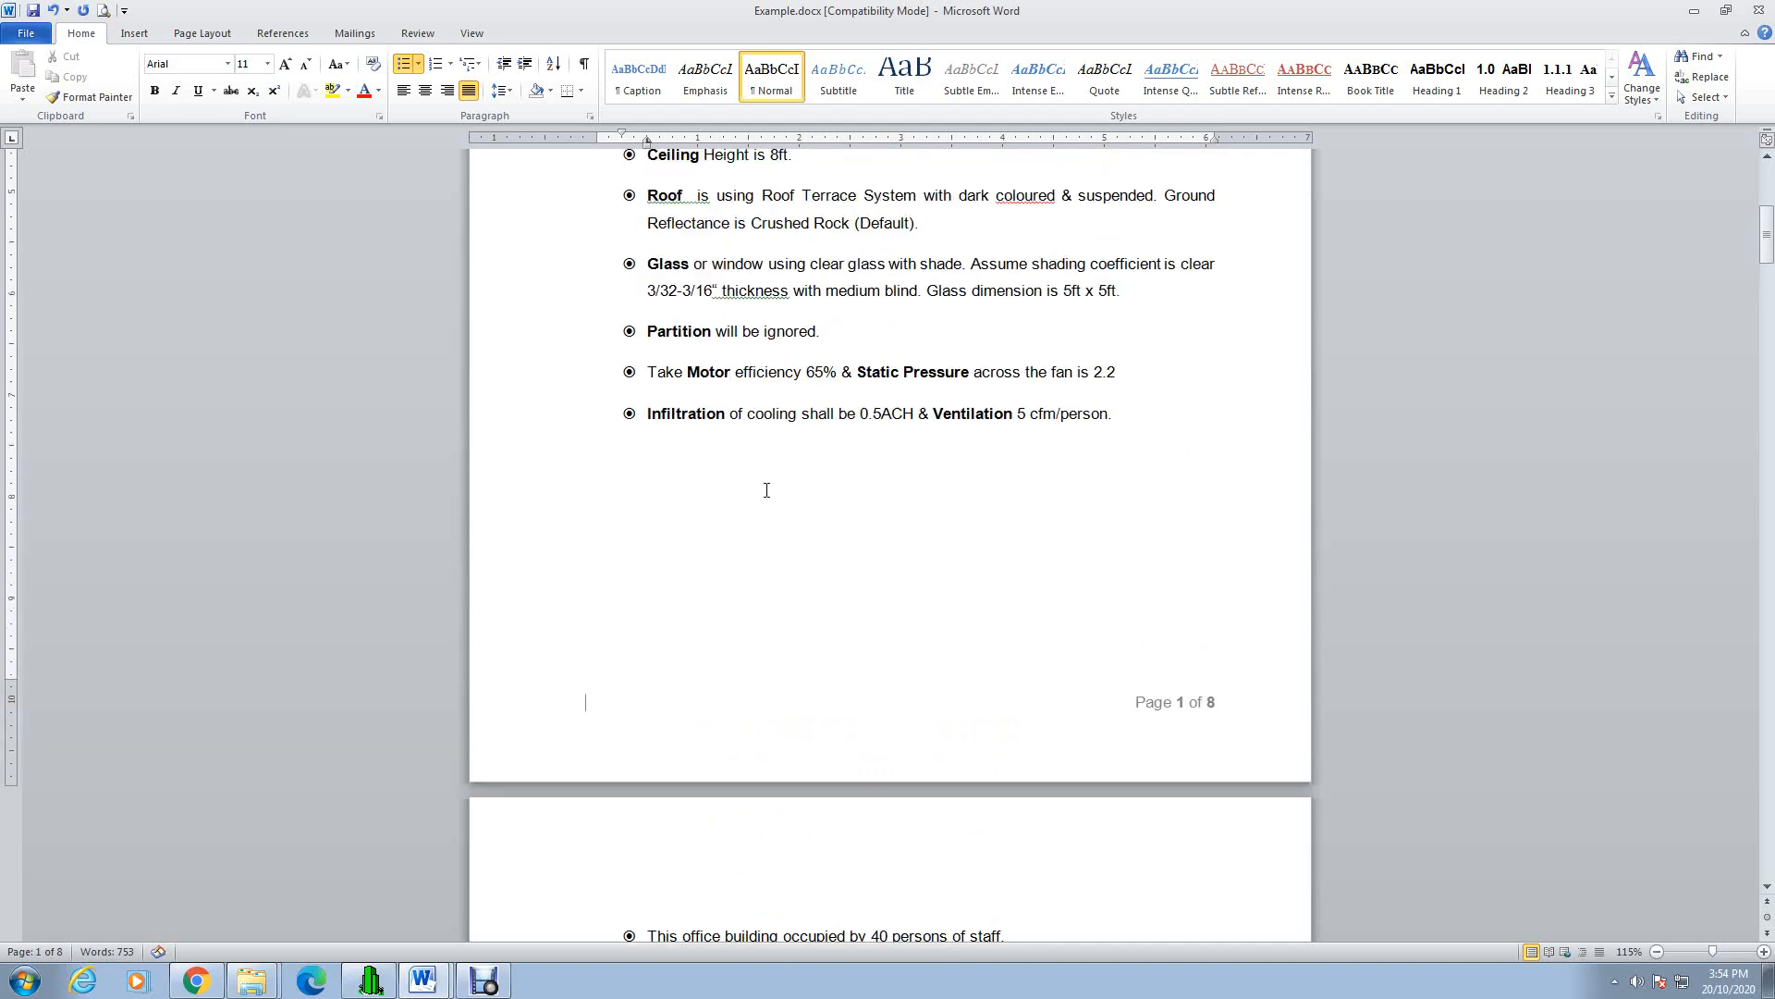
scroll(767, 487, "up", 2)
scroll(767, 484, "up", 2)
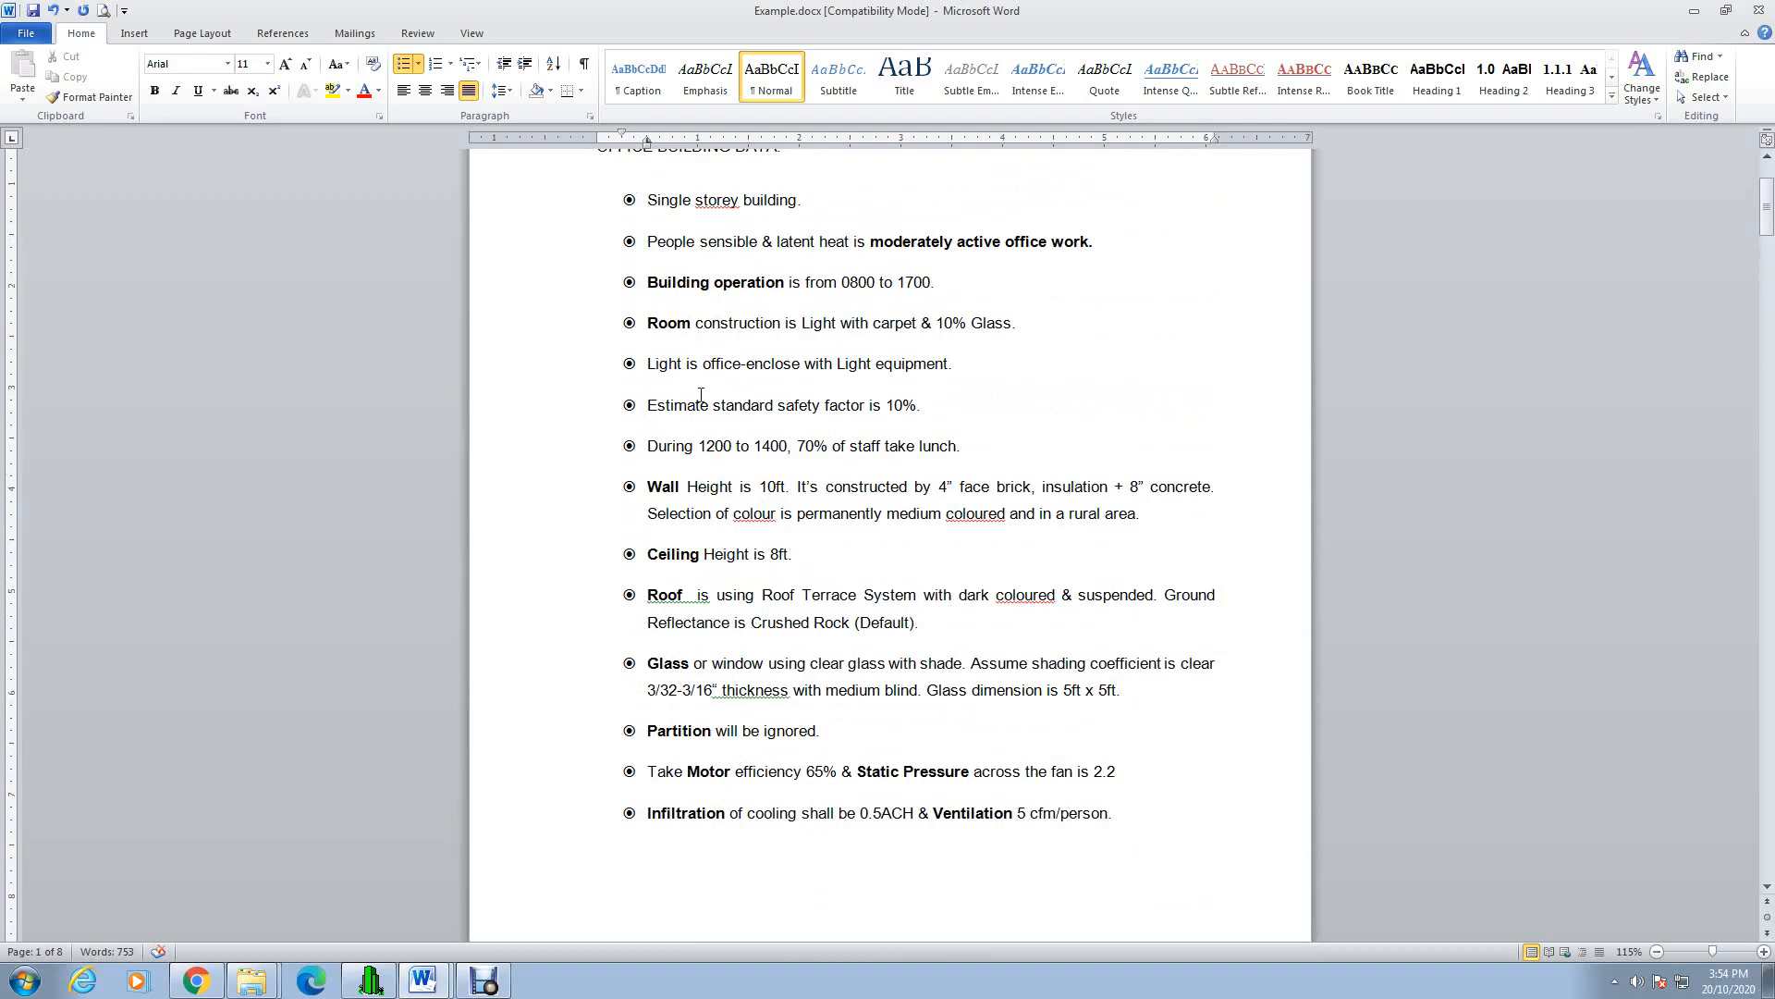
Step: Return to Chvac, try Round Up for the Area/Person Option and set it back to Exact
left_click(374, 982)
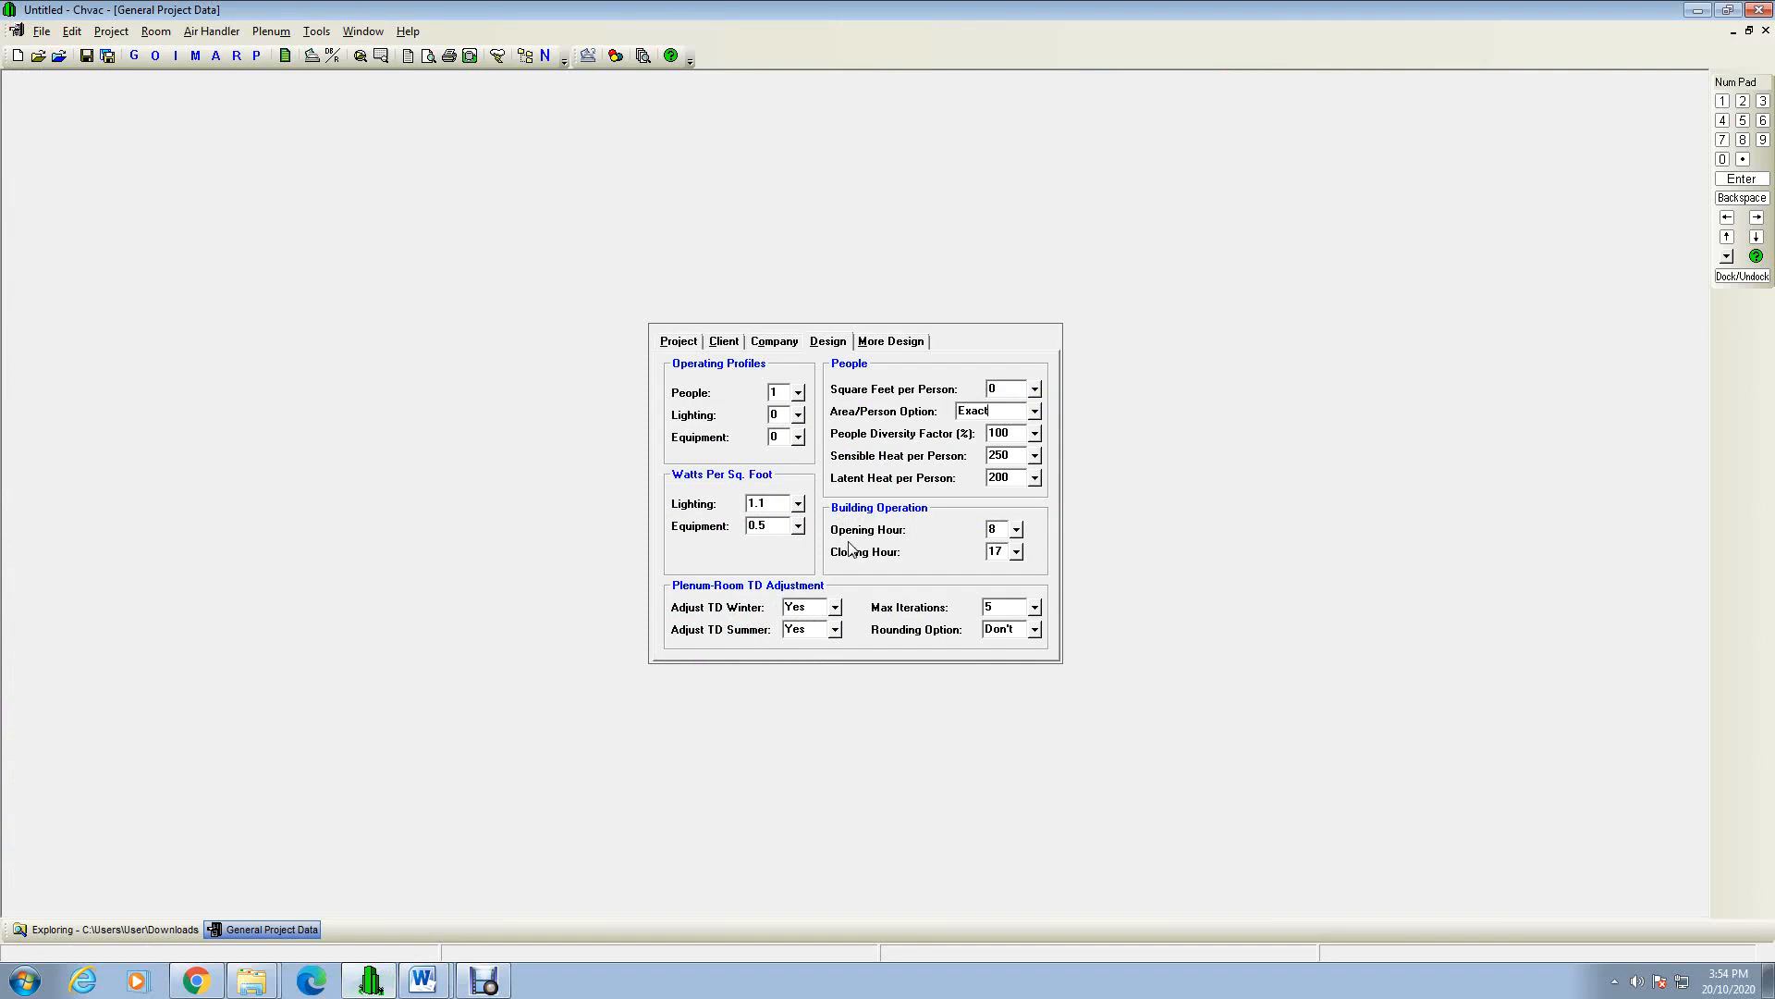
left_click(1036, 415)
left_click(1079, 589)
left_click(1035, 412)
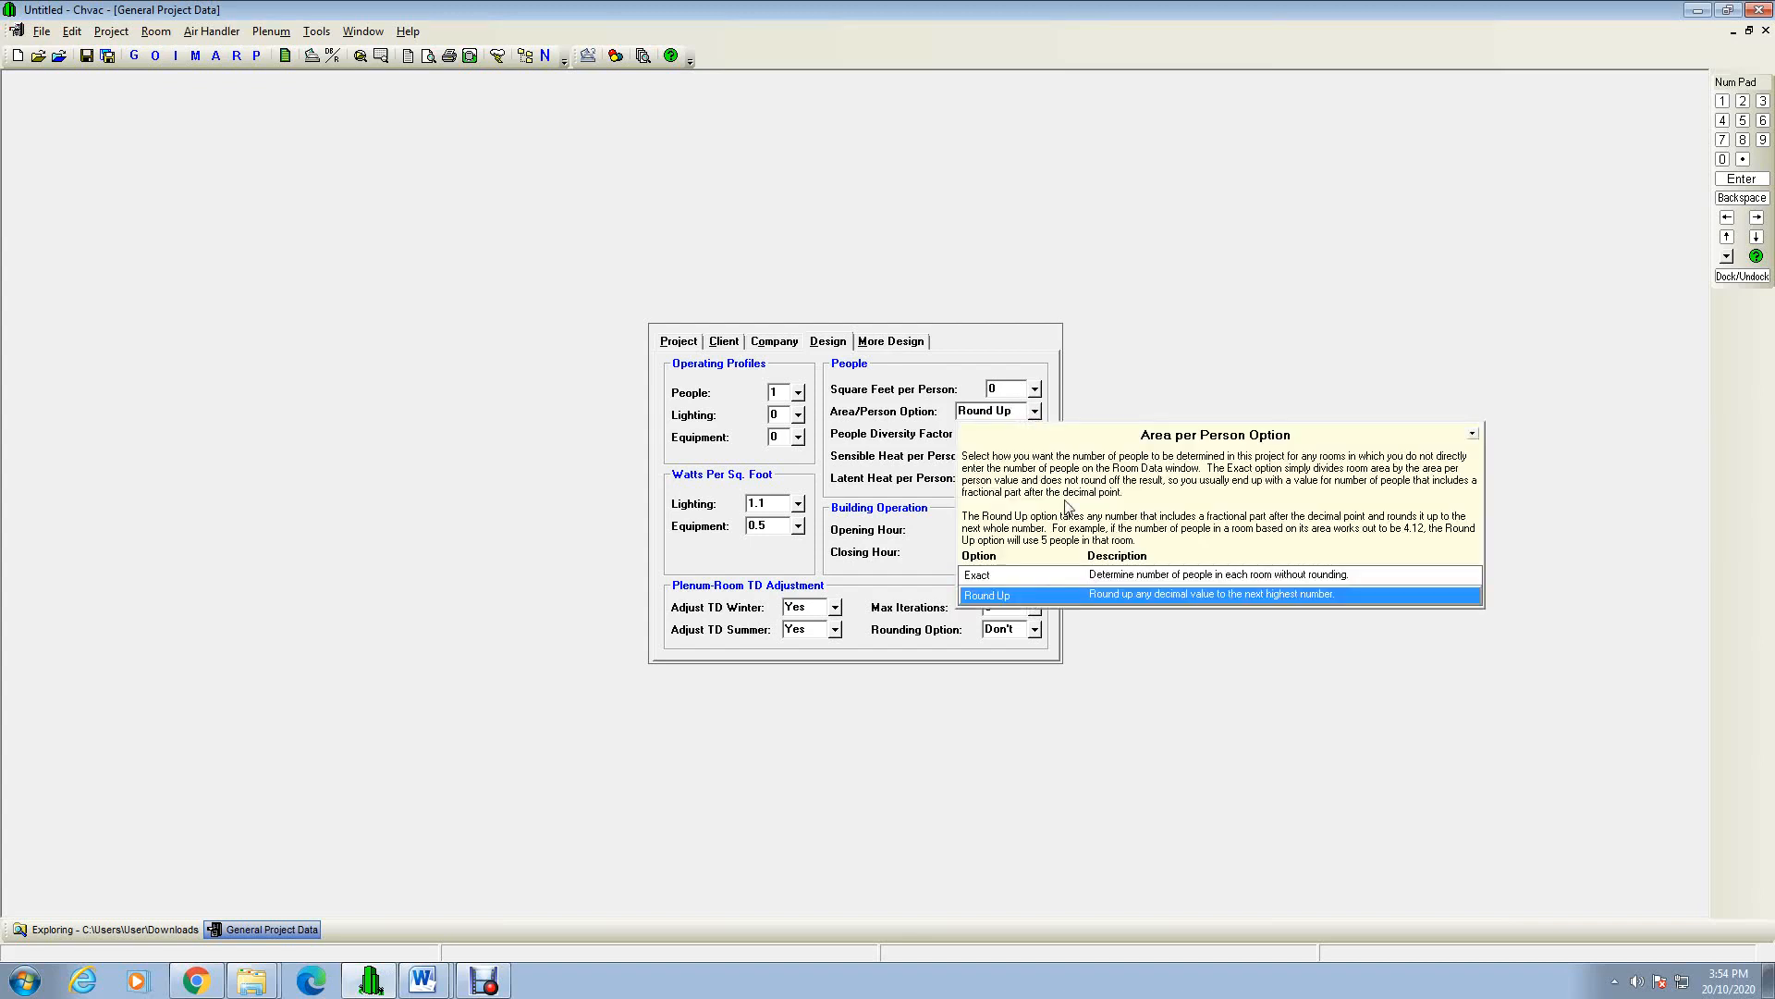
left_click(1064, 575)
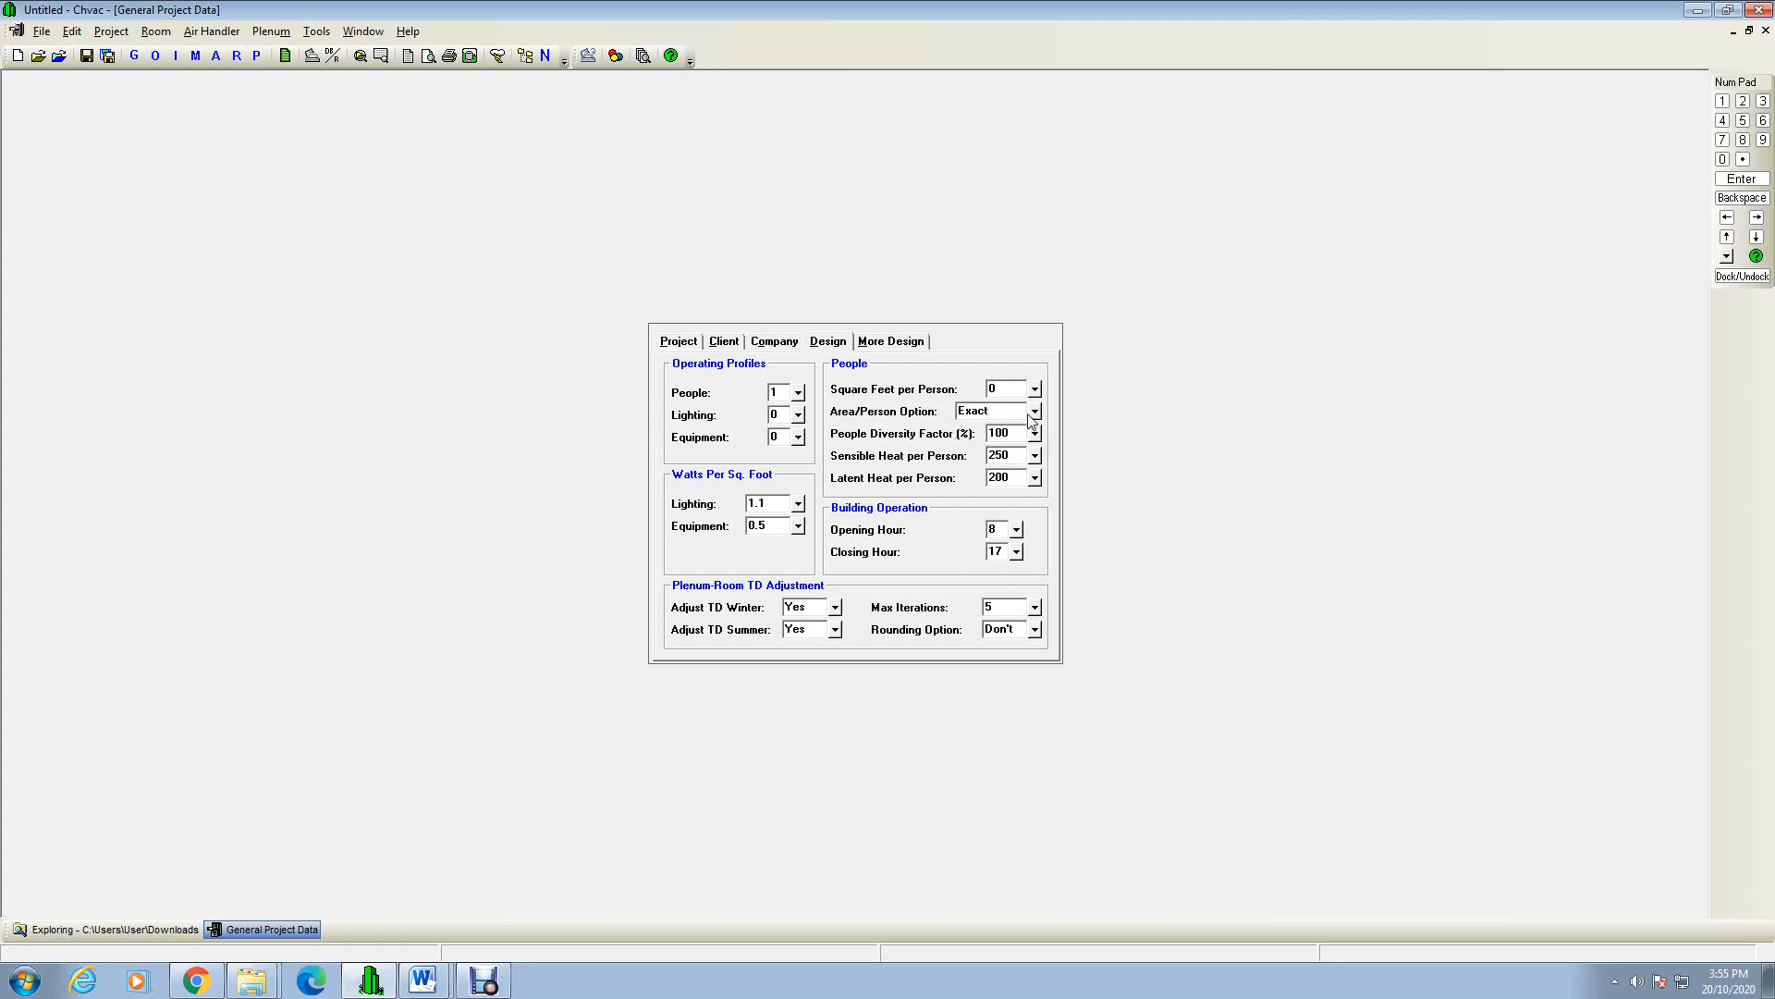
left_click(1034, 411)
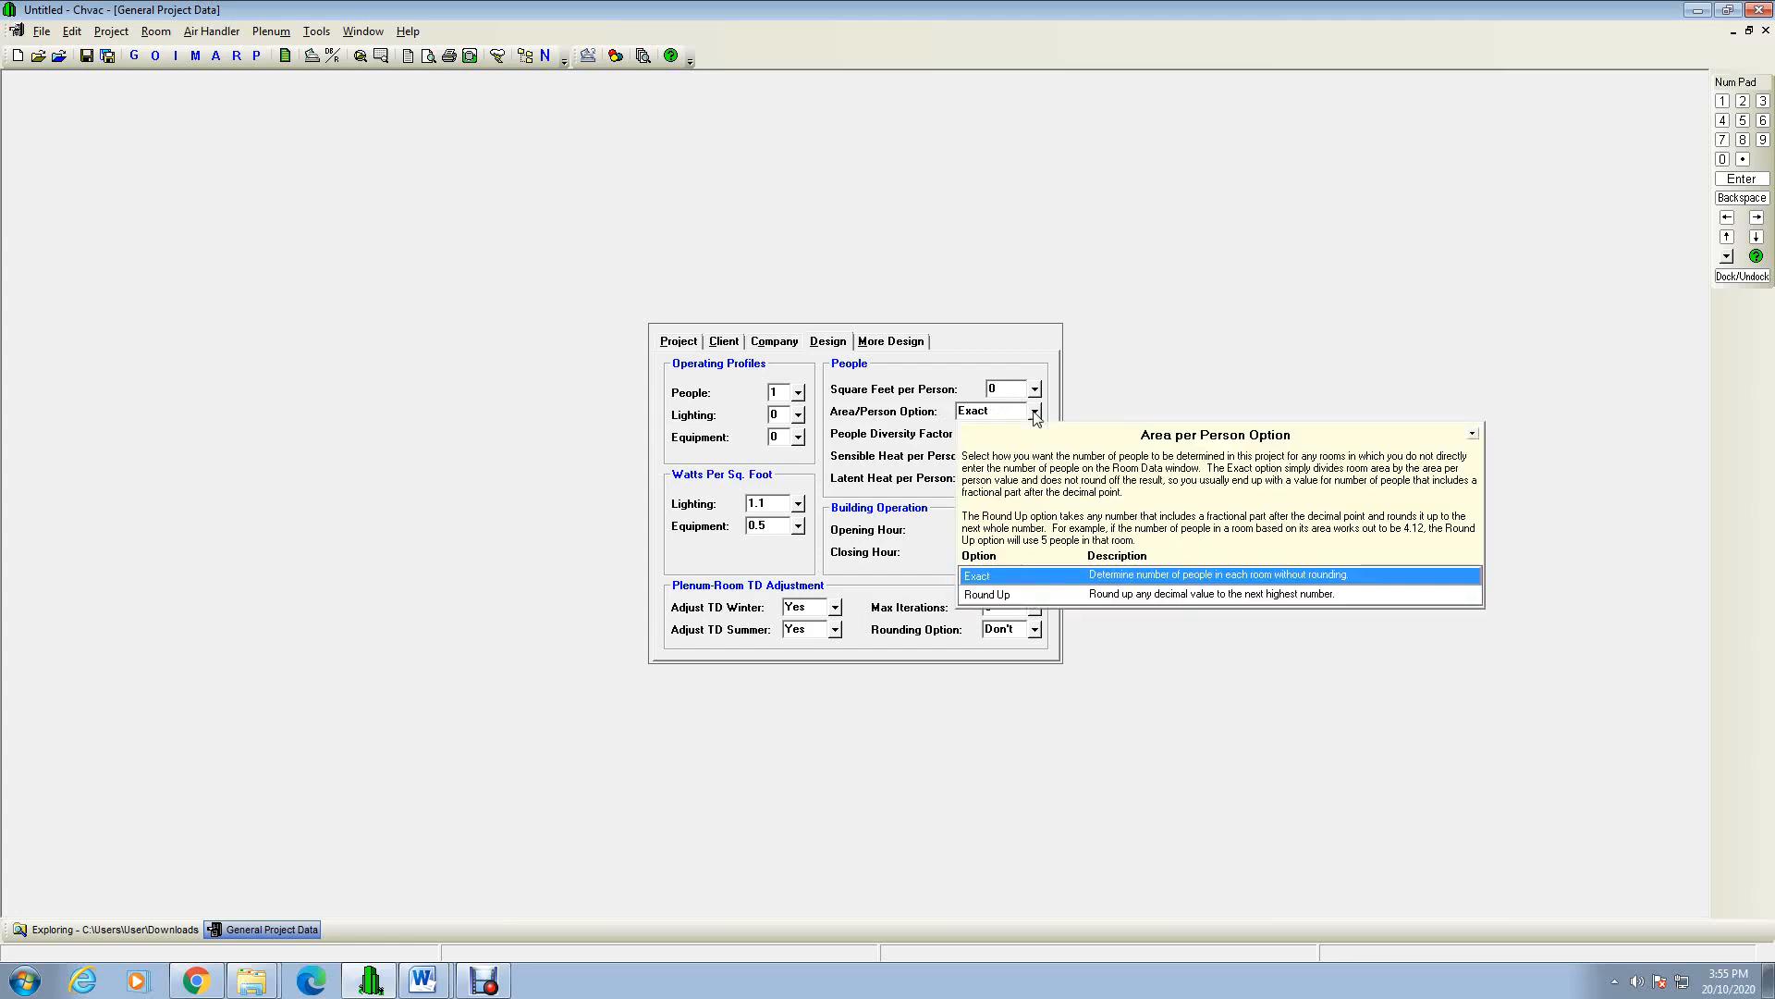
left_click(1093, 578)
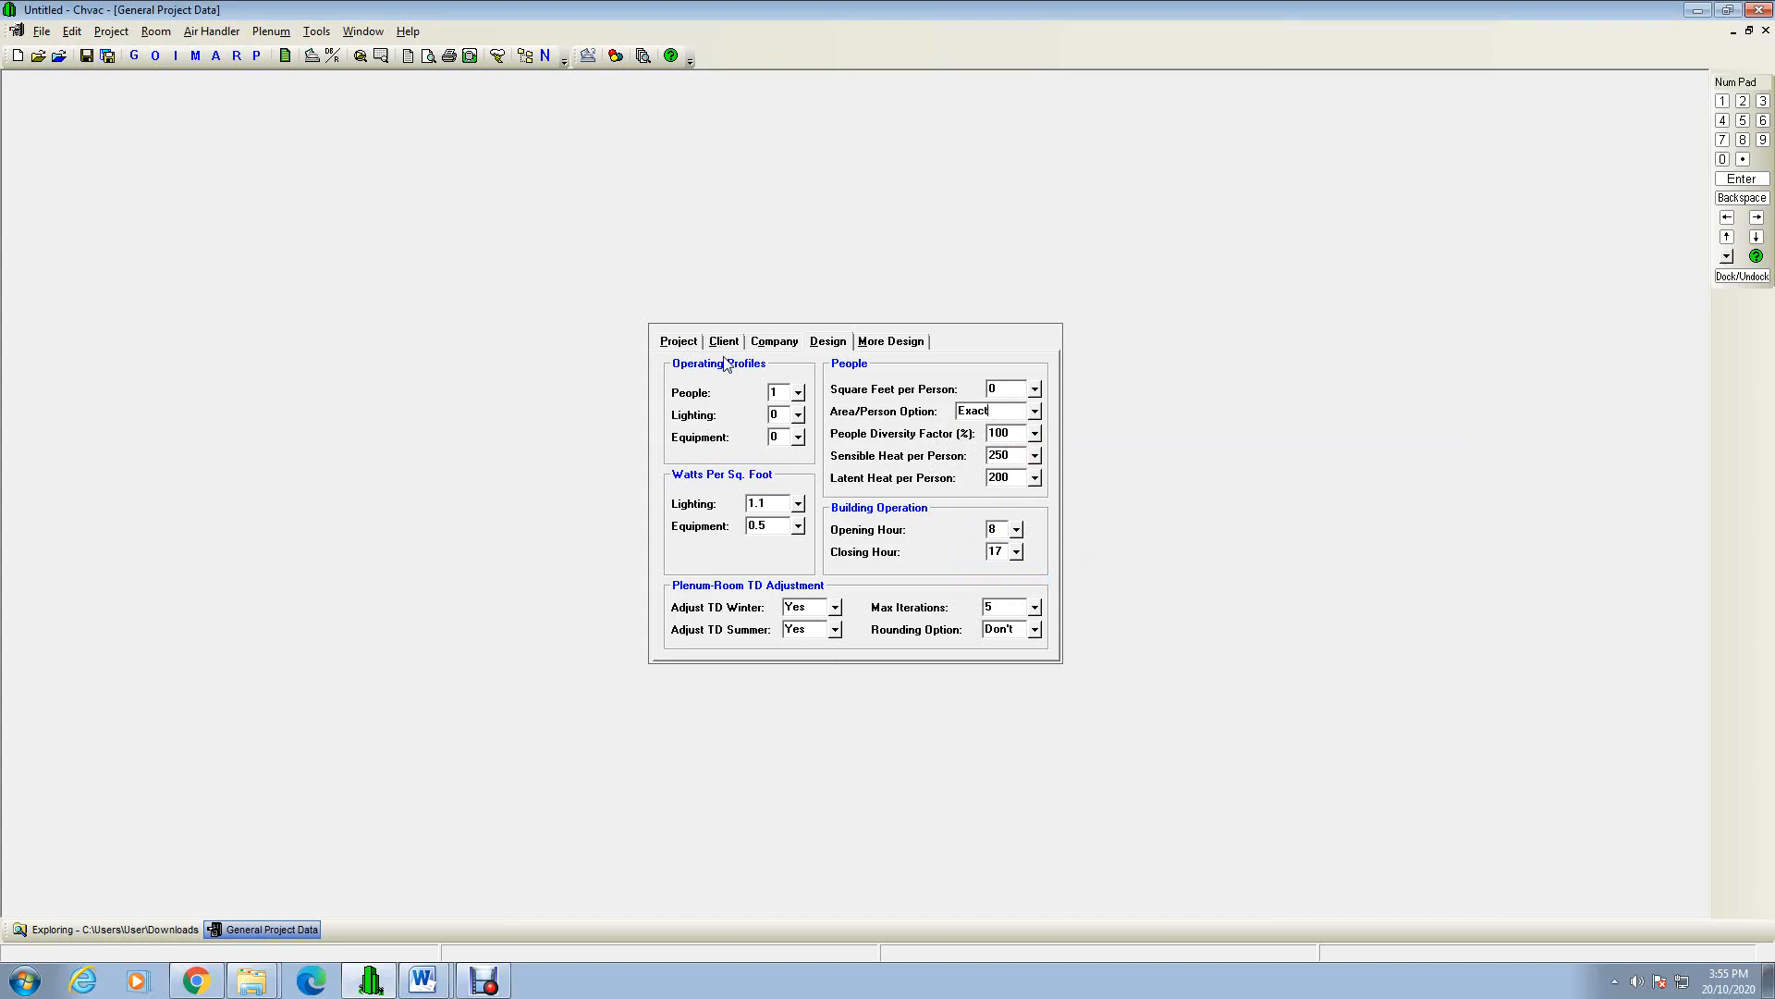
Step: Set the building default ceiling height to 8 ft and the default wall height to 10 ft in the additional design data
left_click(894, 343)
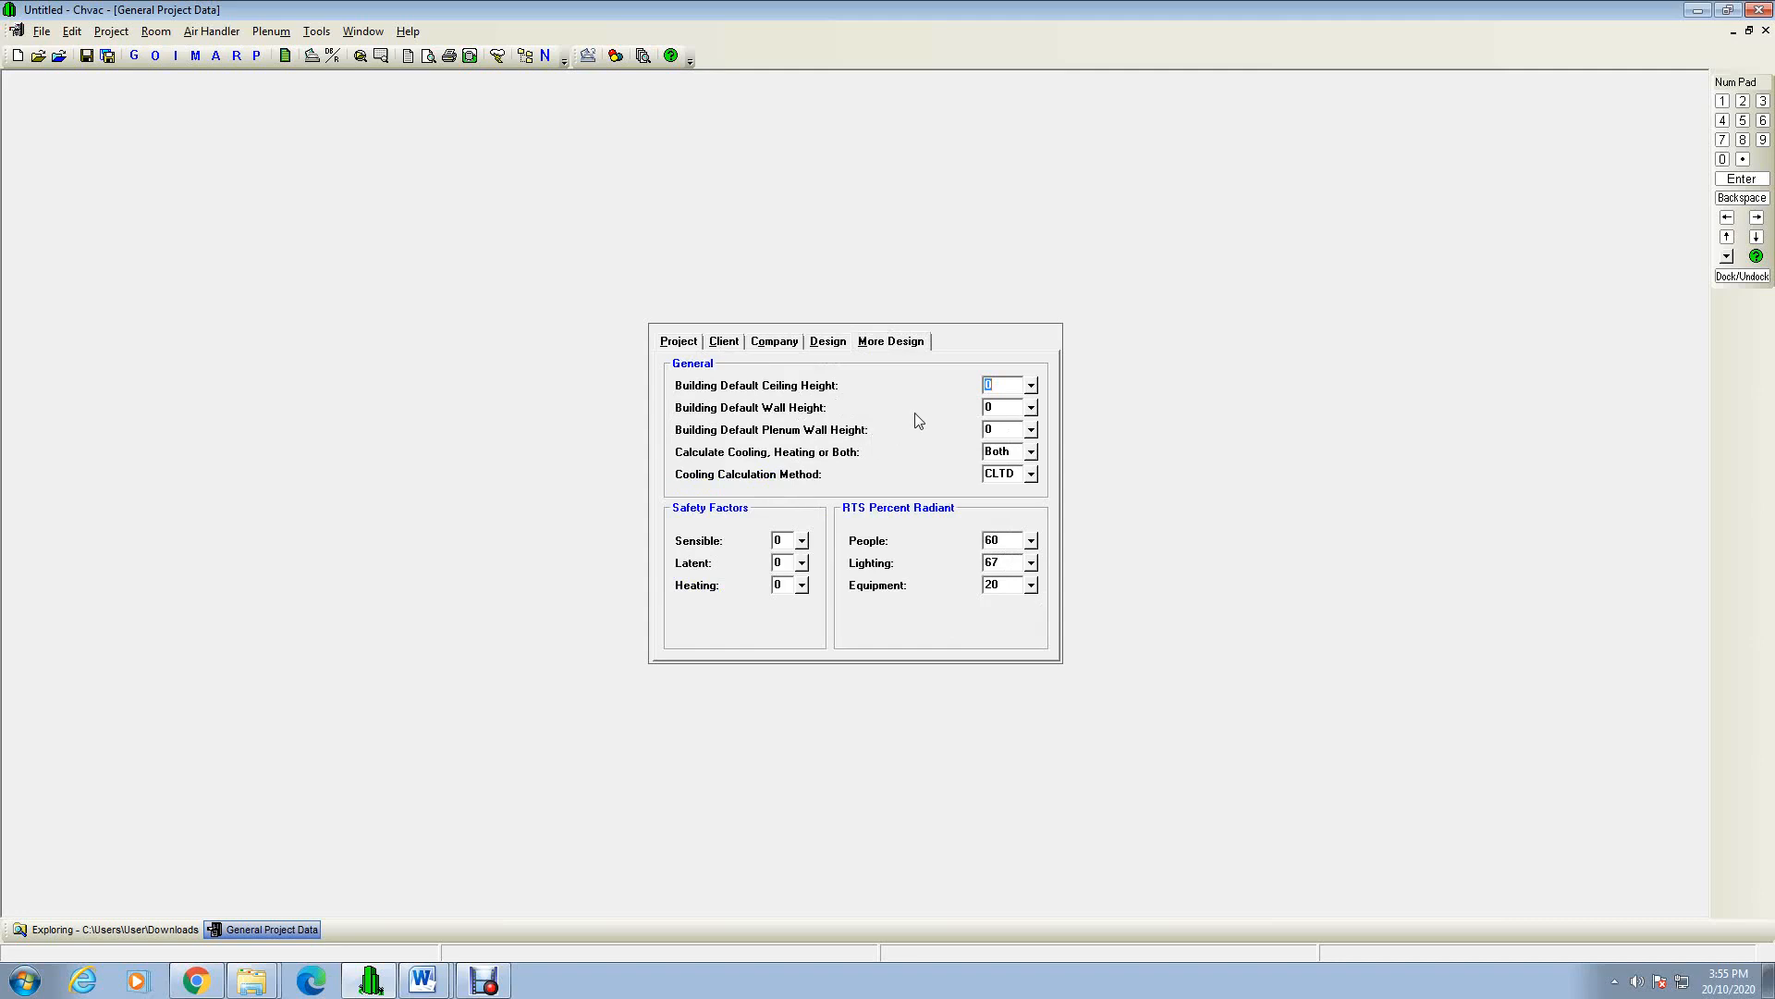
left_click(1031, 385)
left_click(1034, 495)
left_click(1031, 406)
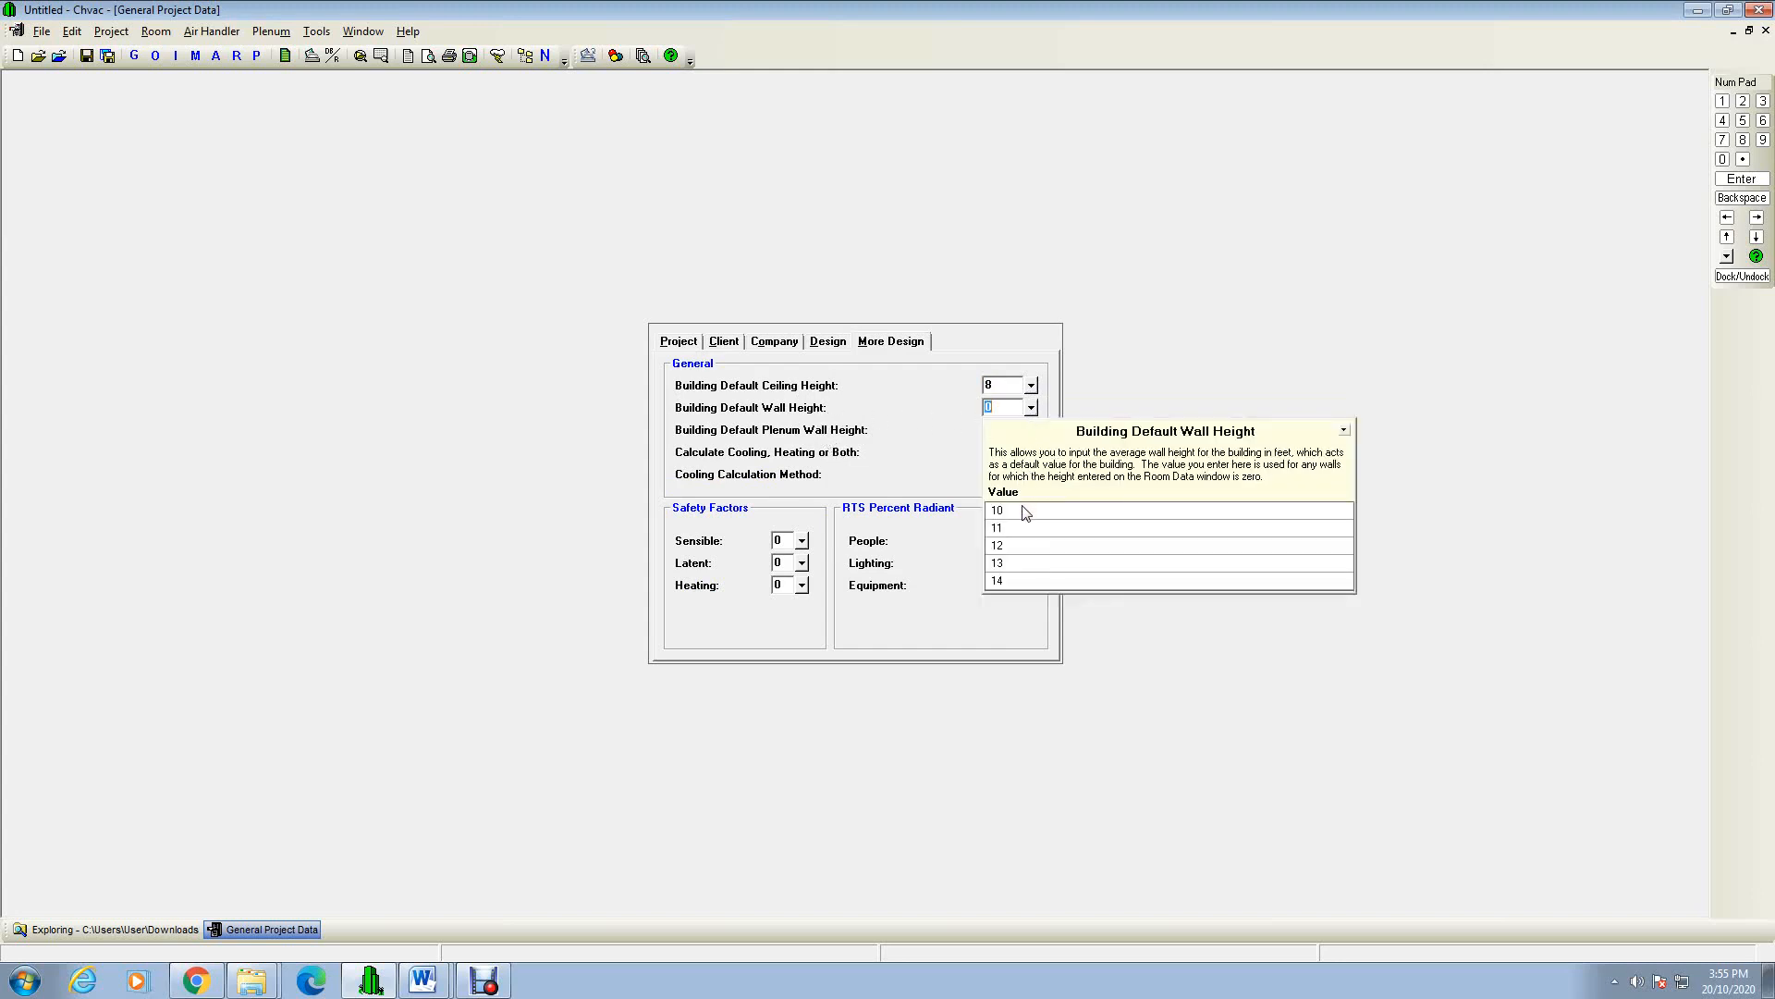
left_click(1026, 513)
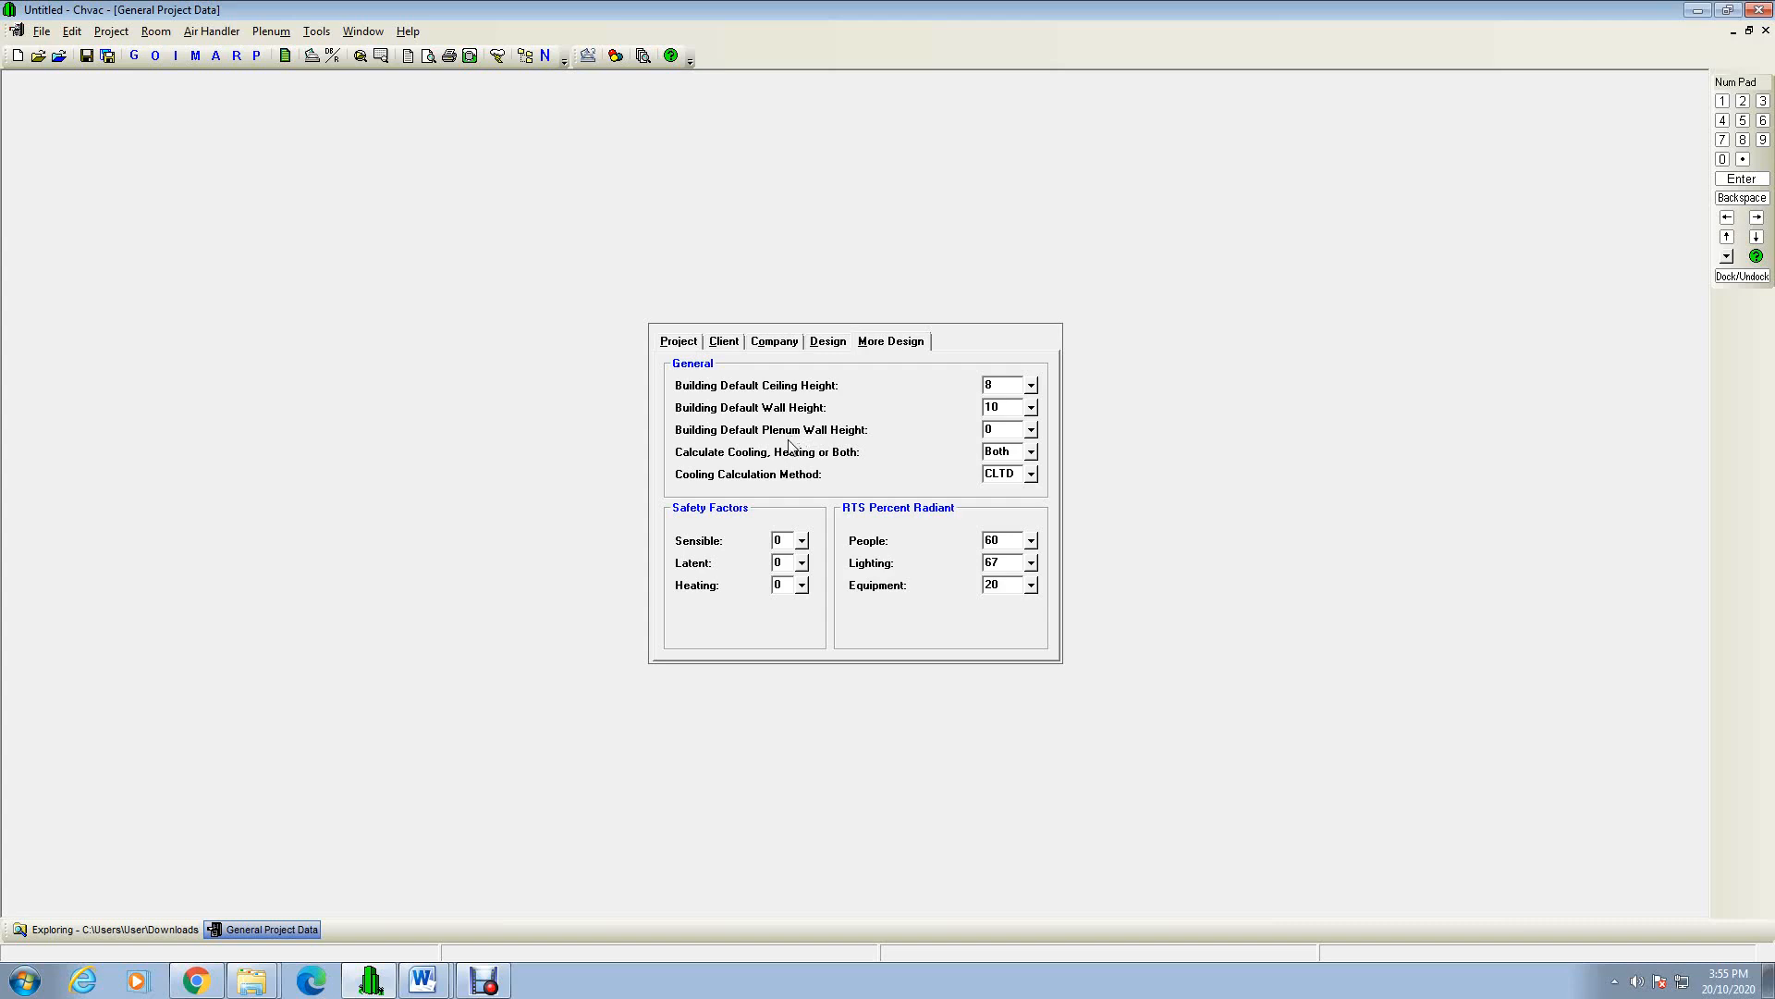
Step: Limit the project calculation to cooling loads only and select CLTD as the cooling calculation method
left_click(1031, 451)
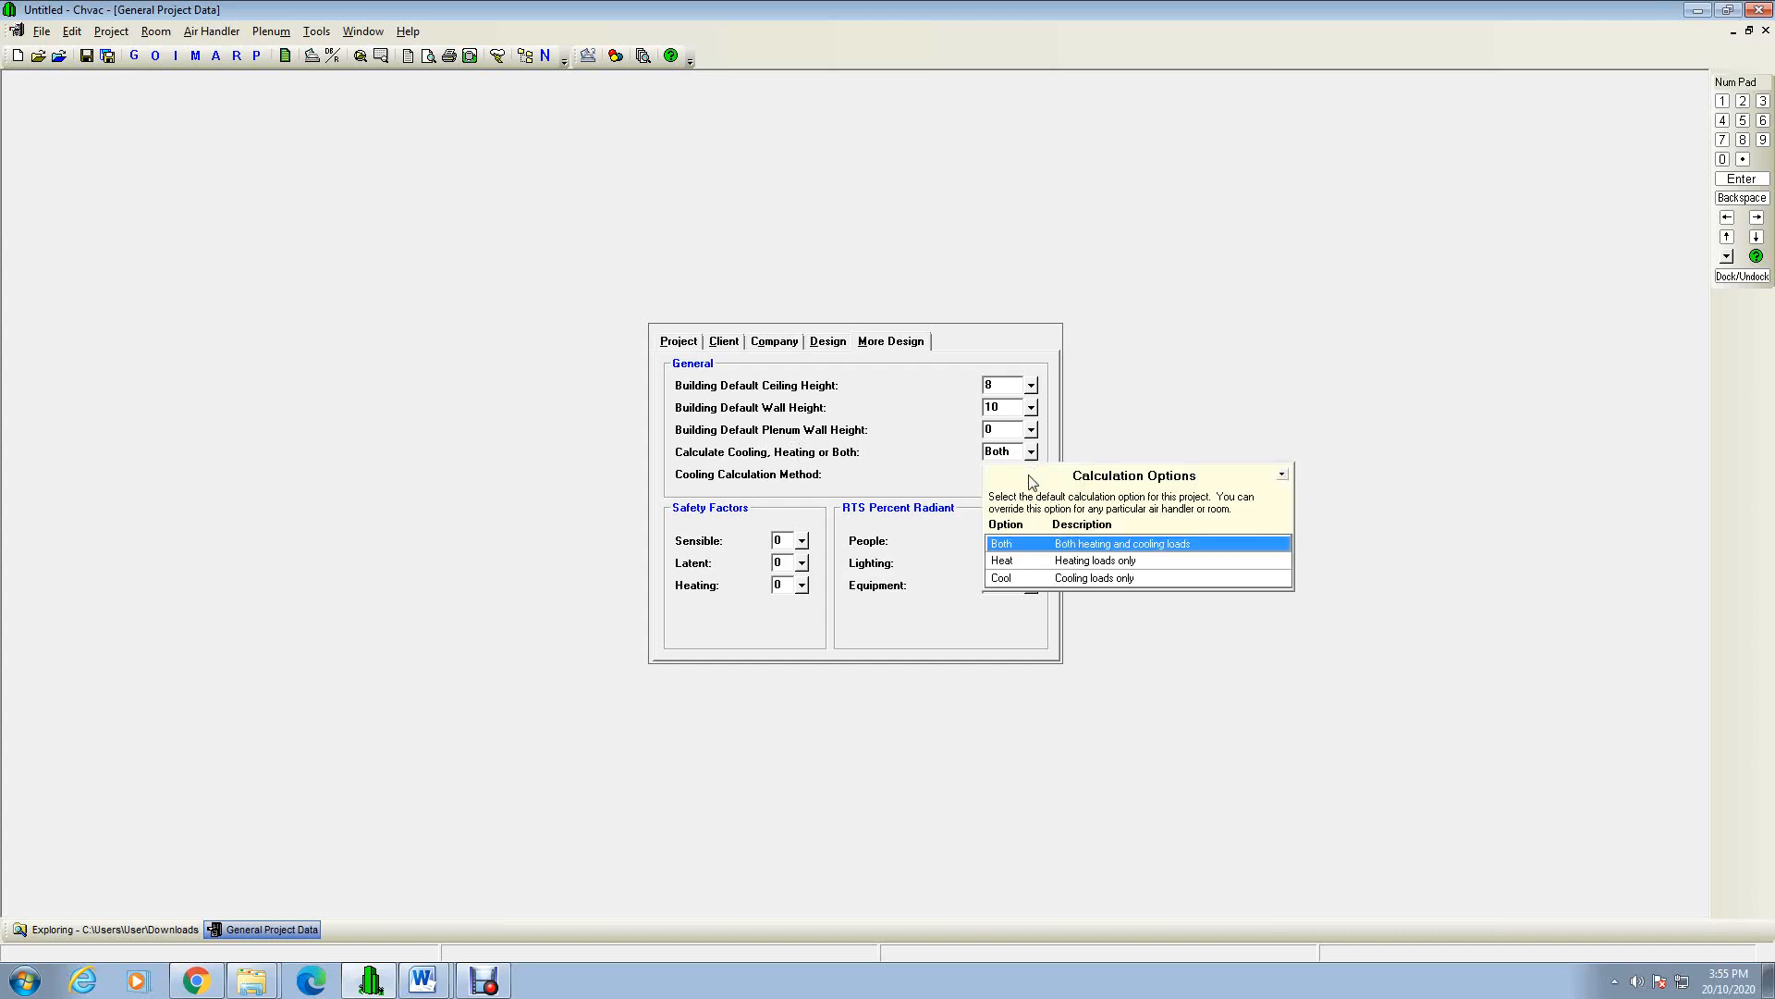
left_click(1054, 578)
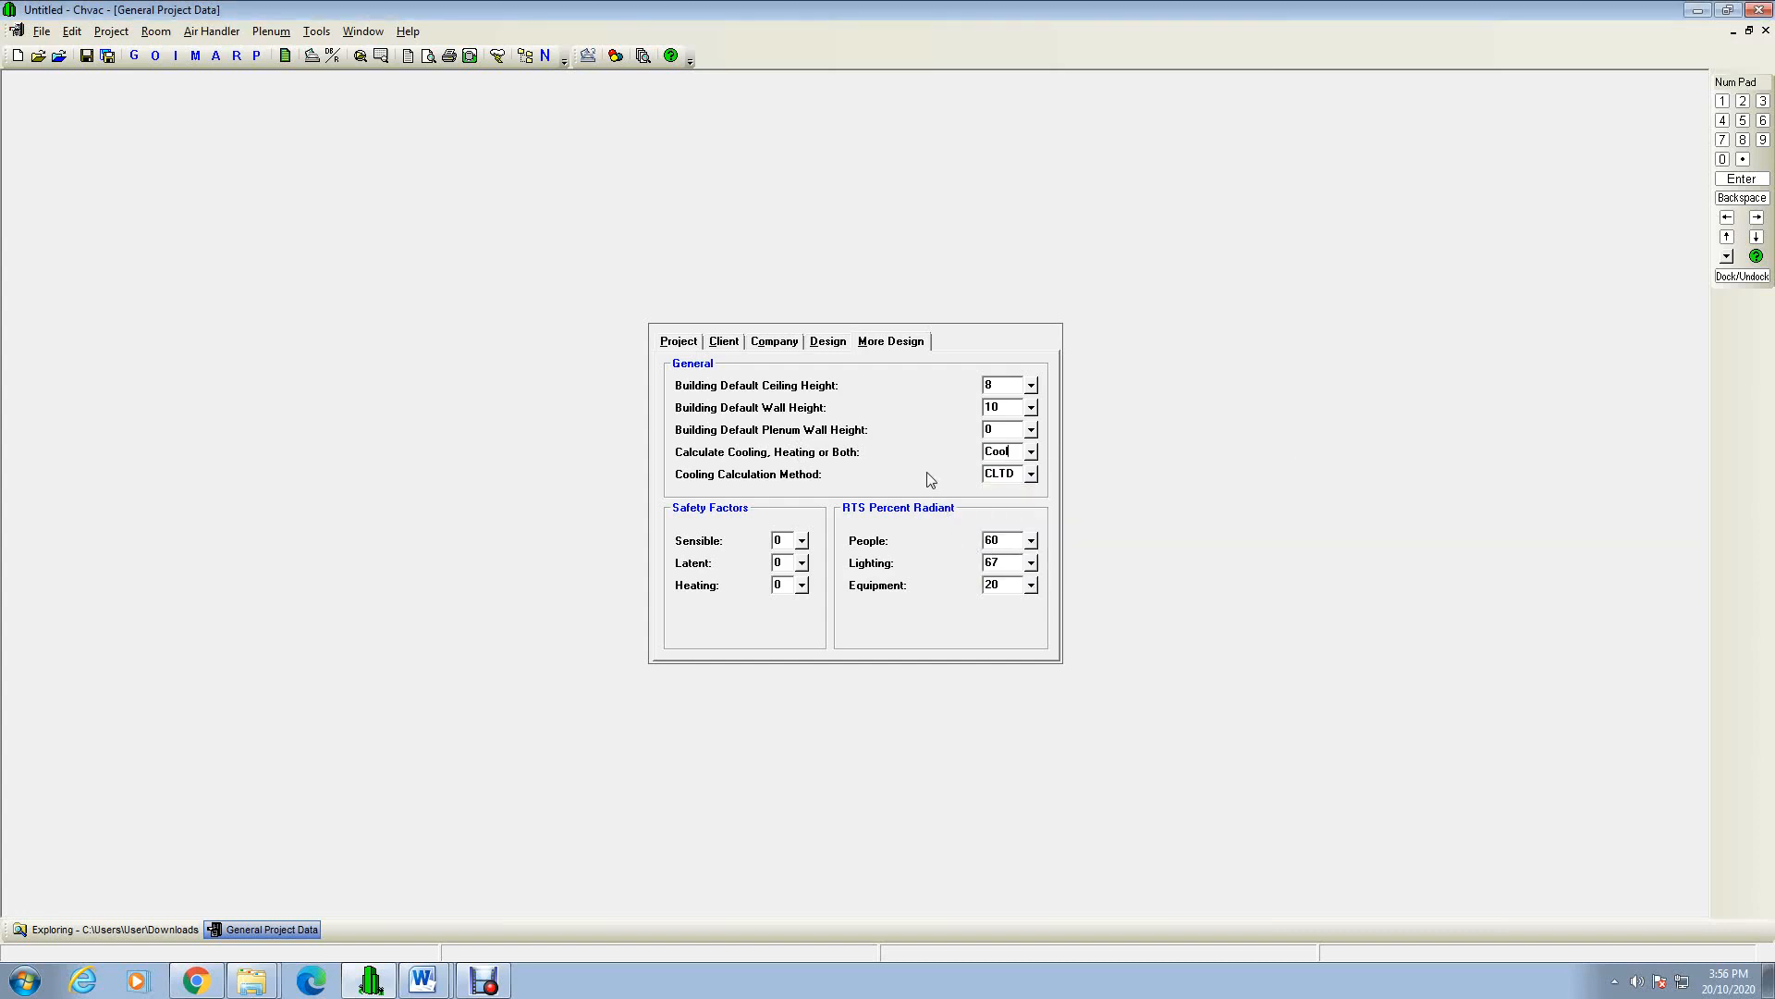
left_click(1031, 475)
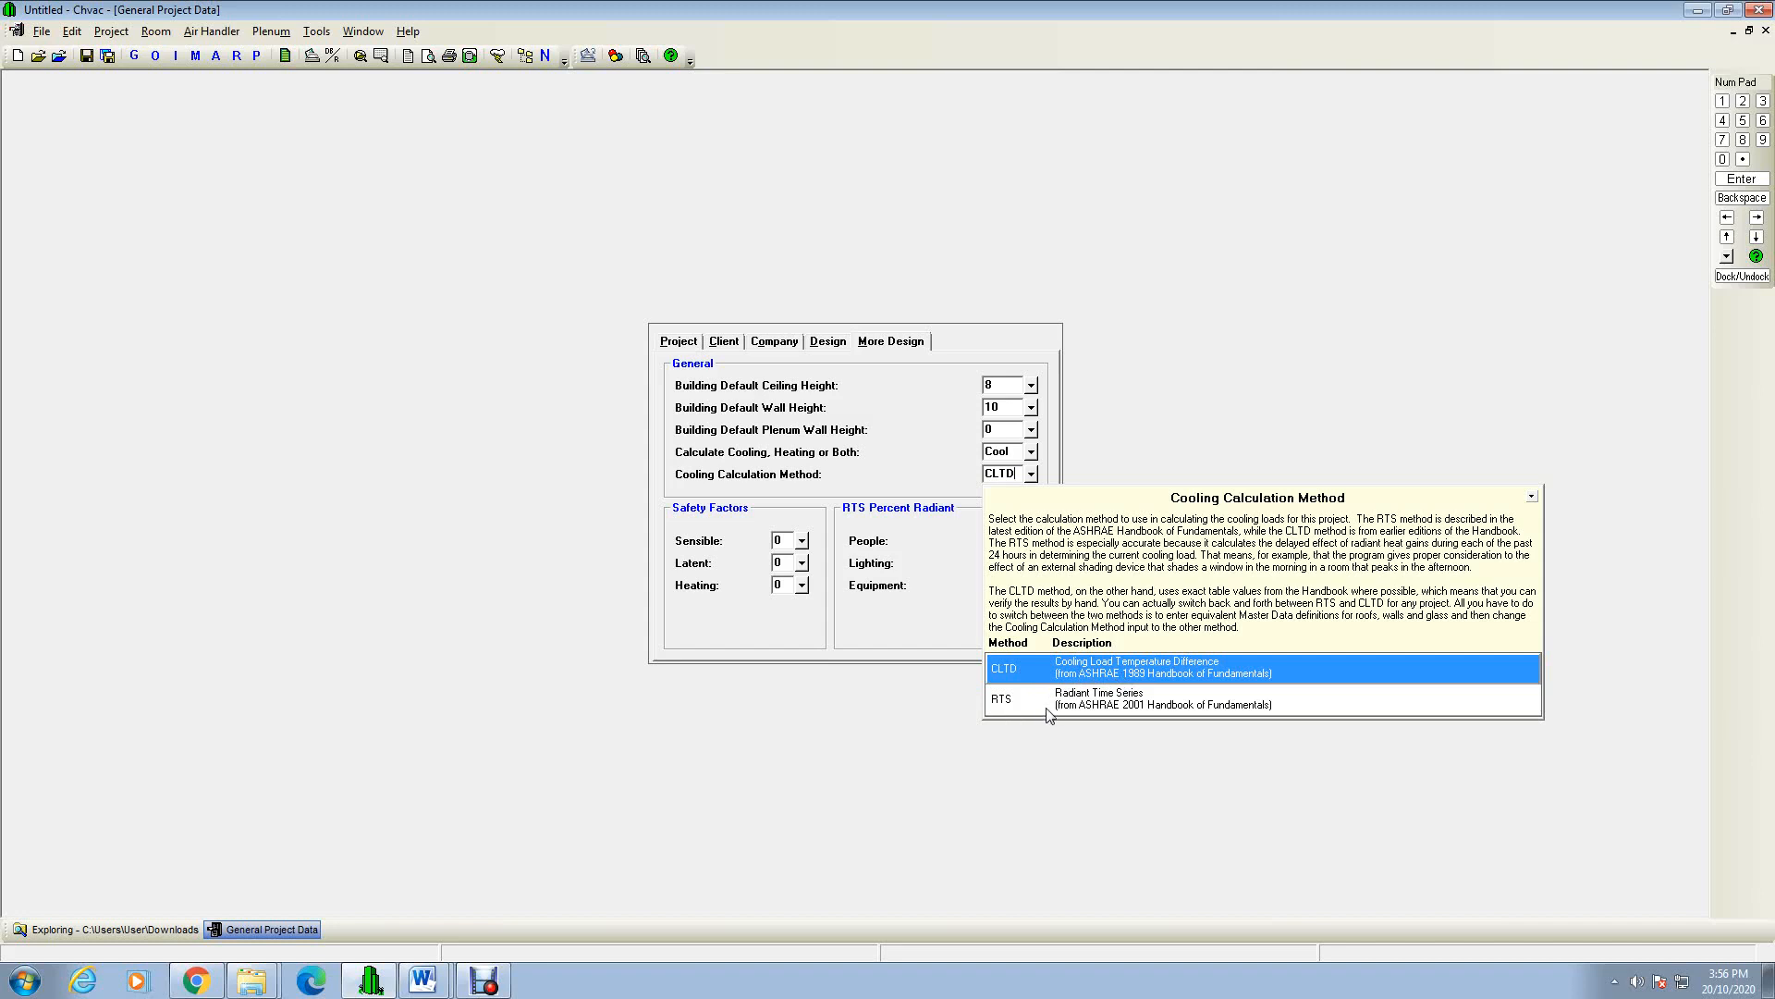
left_click(1095, 670)
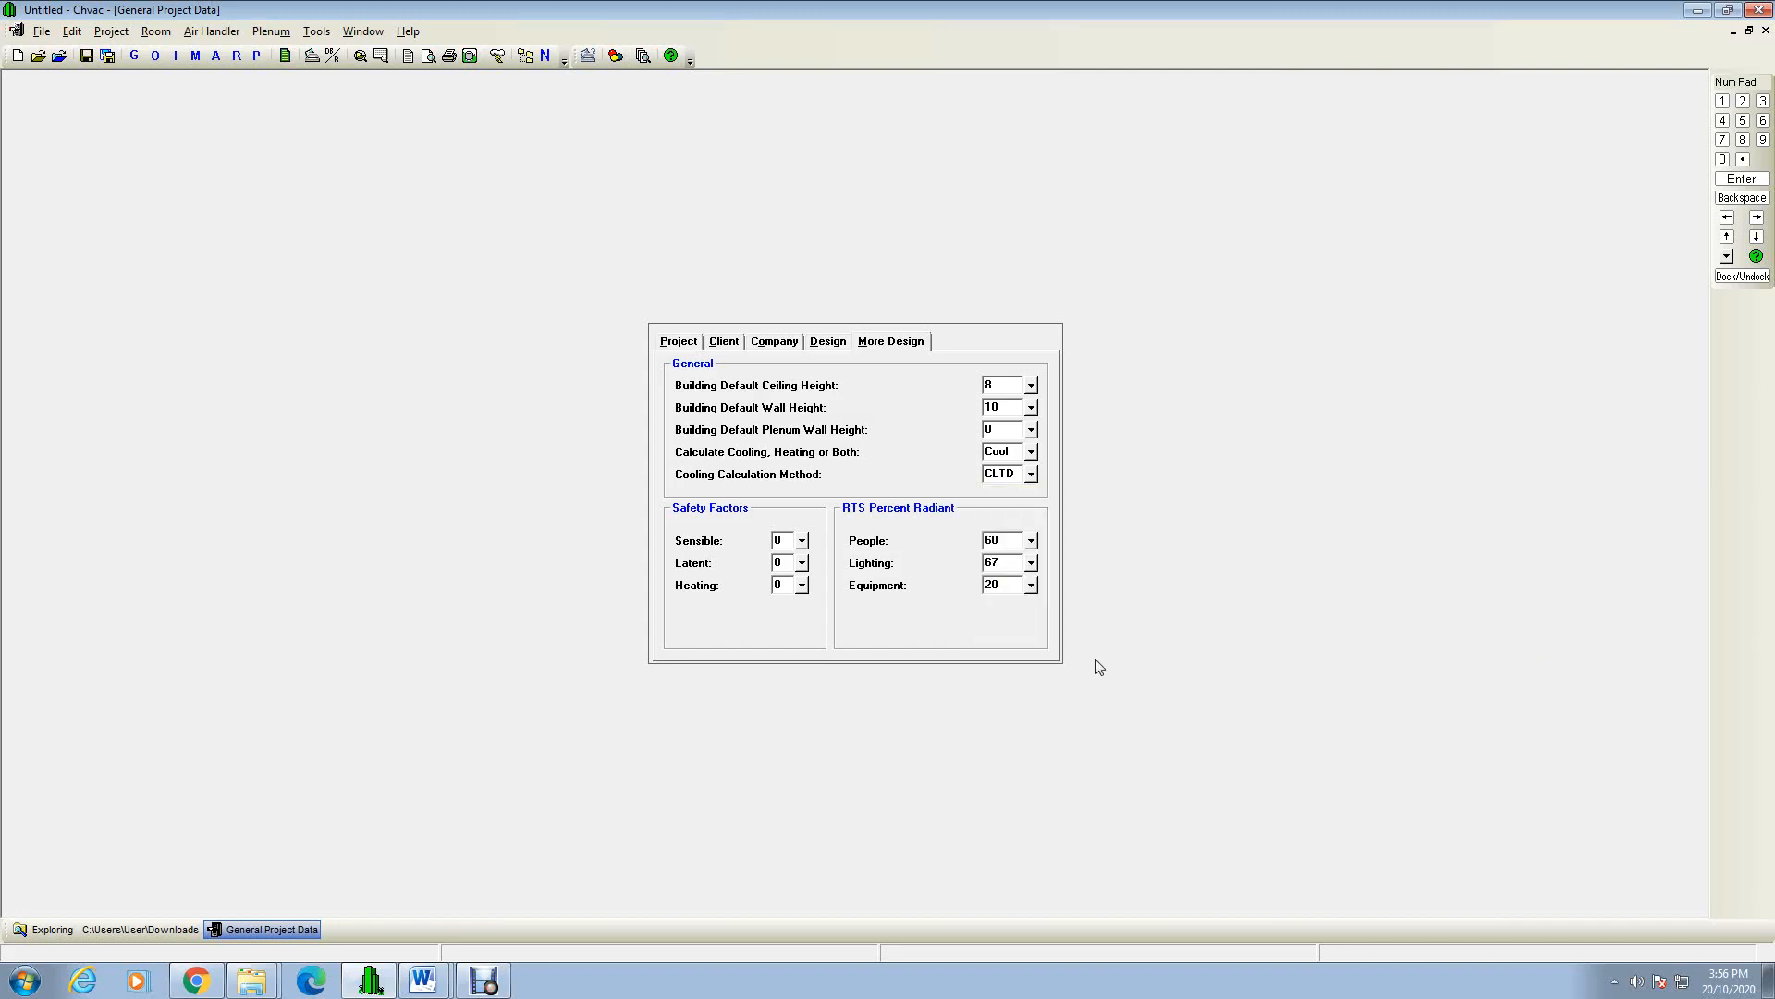
Step: Set the sensible and latent safety factors to 10 in the additional design data
left_click(805, 543)
left_click(844, 705)
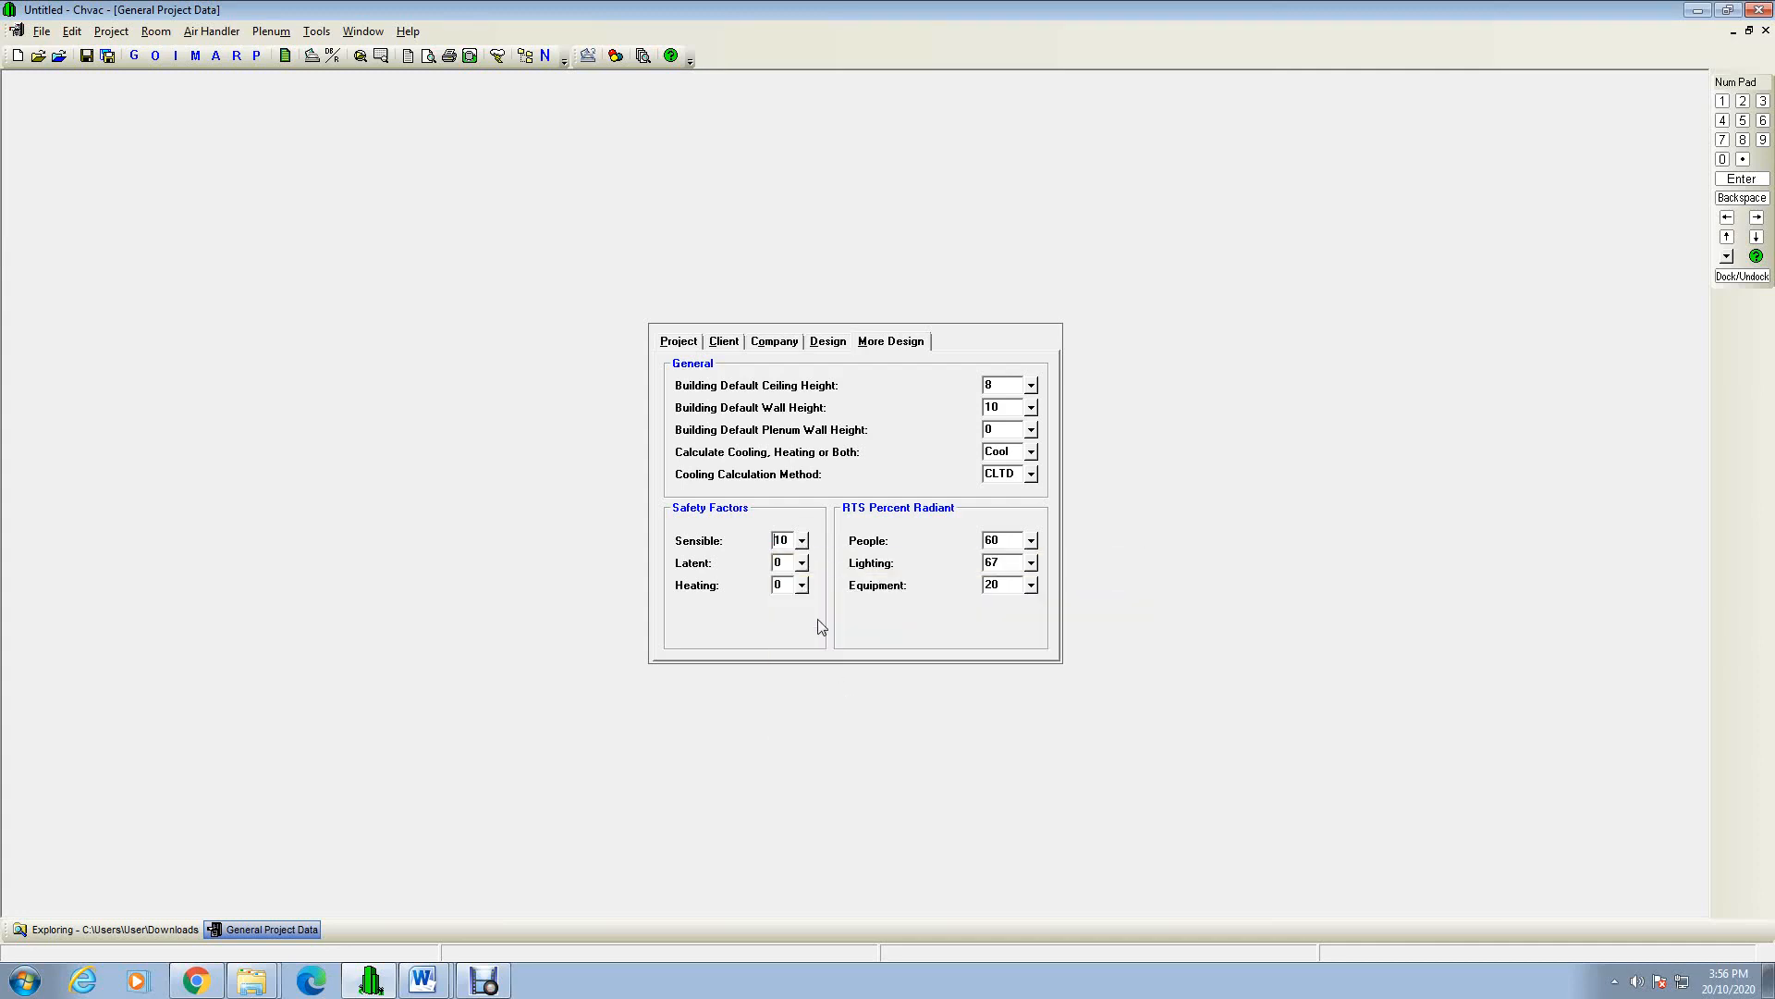
left_click(803, 563)
left_click(831, 718)
Step: Create a Lunch Break operating profile in the first row with 30 for the 12pm, 1pm and 2pm hours
left_click(155, 58)
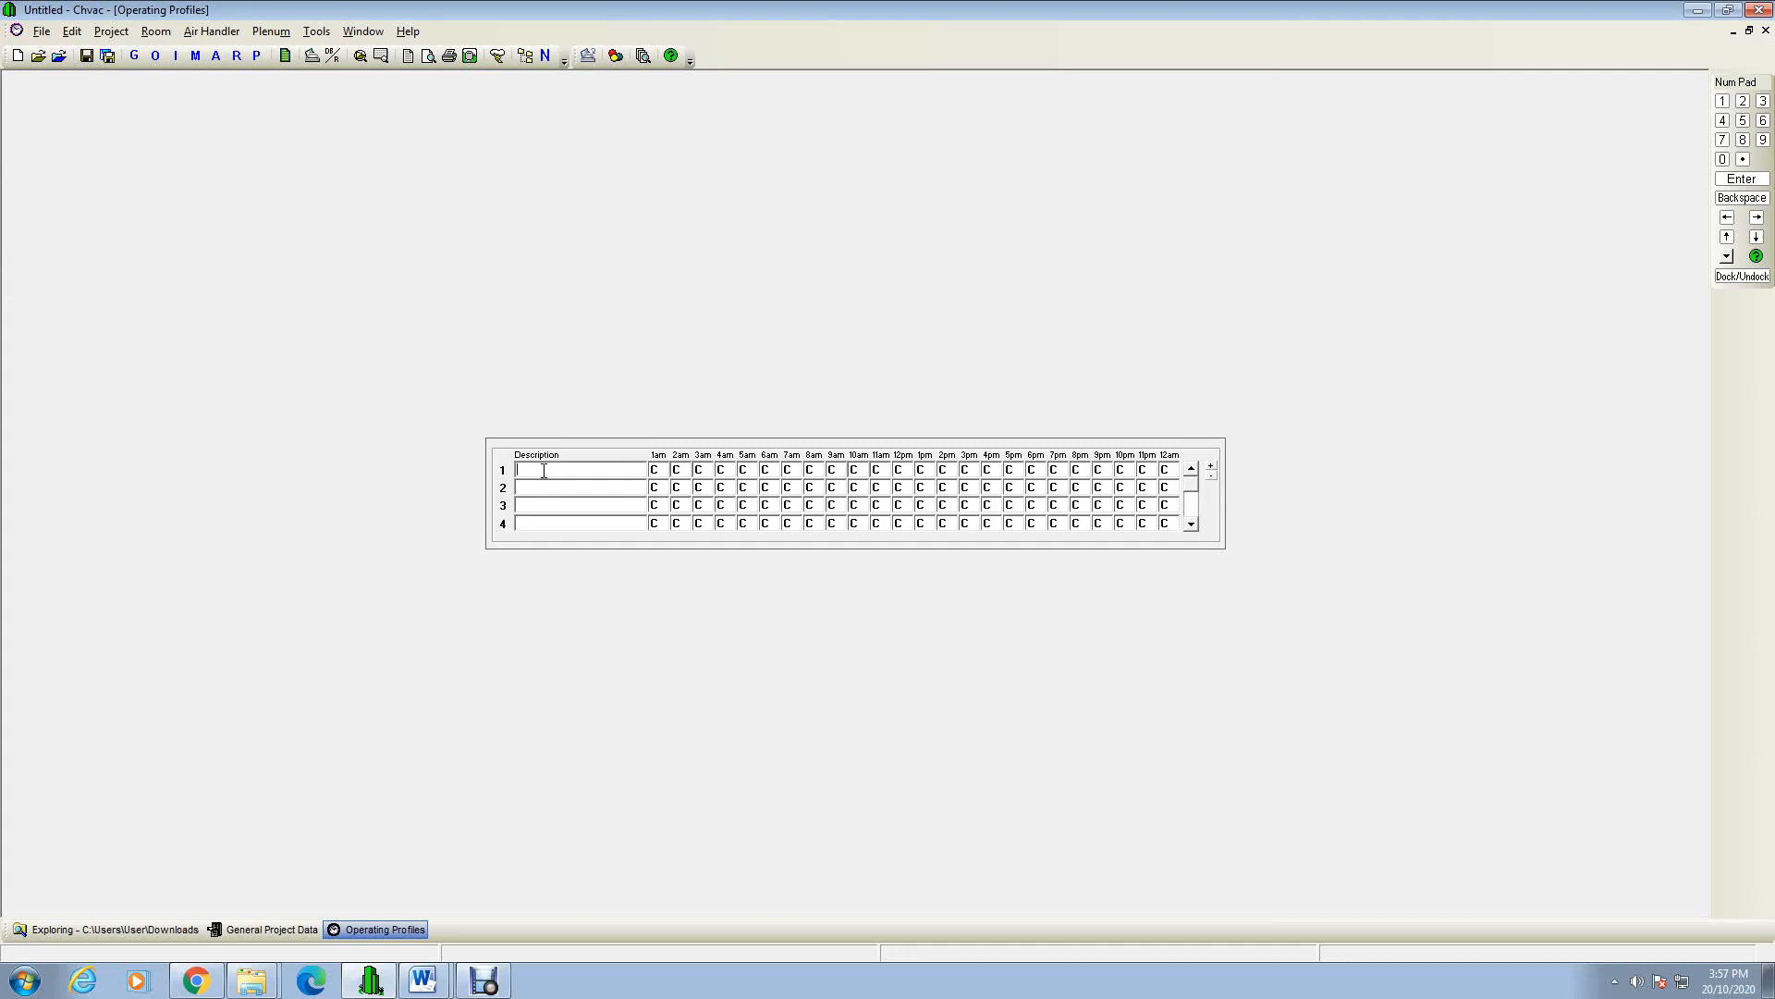
type("unch Break")
double_click(905, 471)
left_click(907, 471)
left_click_drag(907, 471, 895, 472)
type("30")
left_click(922, 465)
type("30")
left_click(944, 469)
type("30")
Step: Open the indoor/outdoor design conditions and search the city list for malaysia
left_click(174, 58)
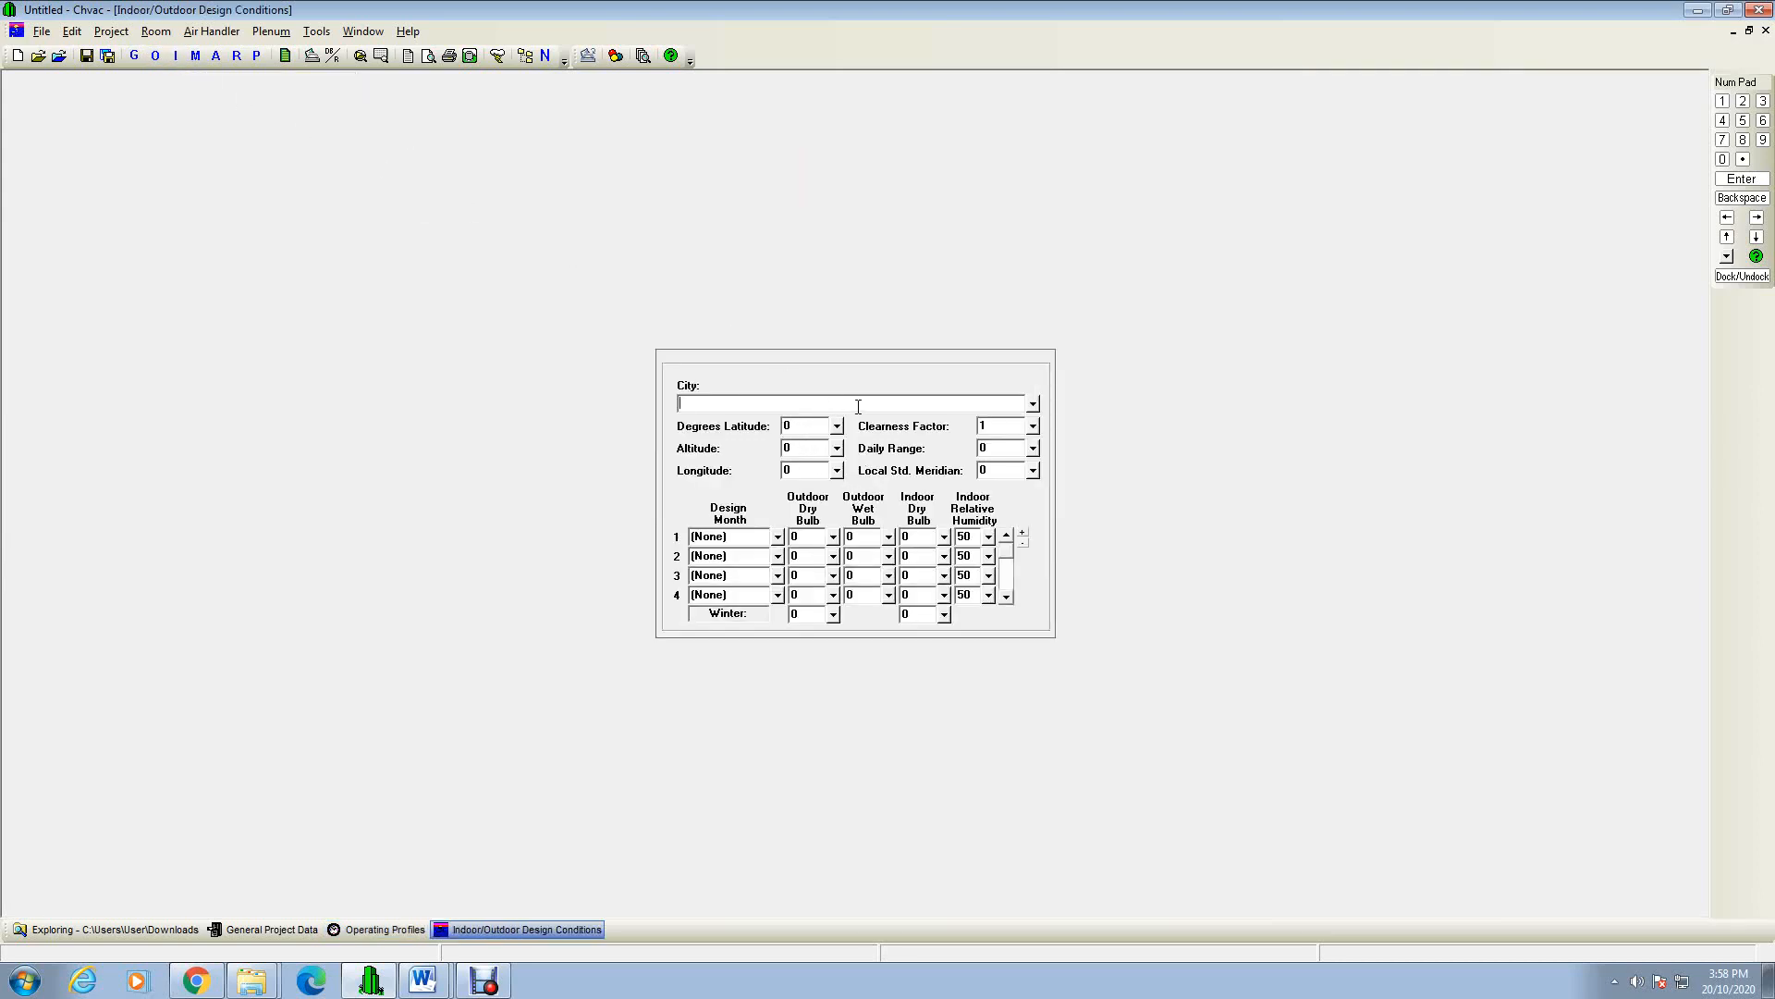
left_click(1033, 405)
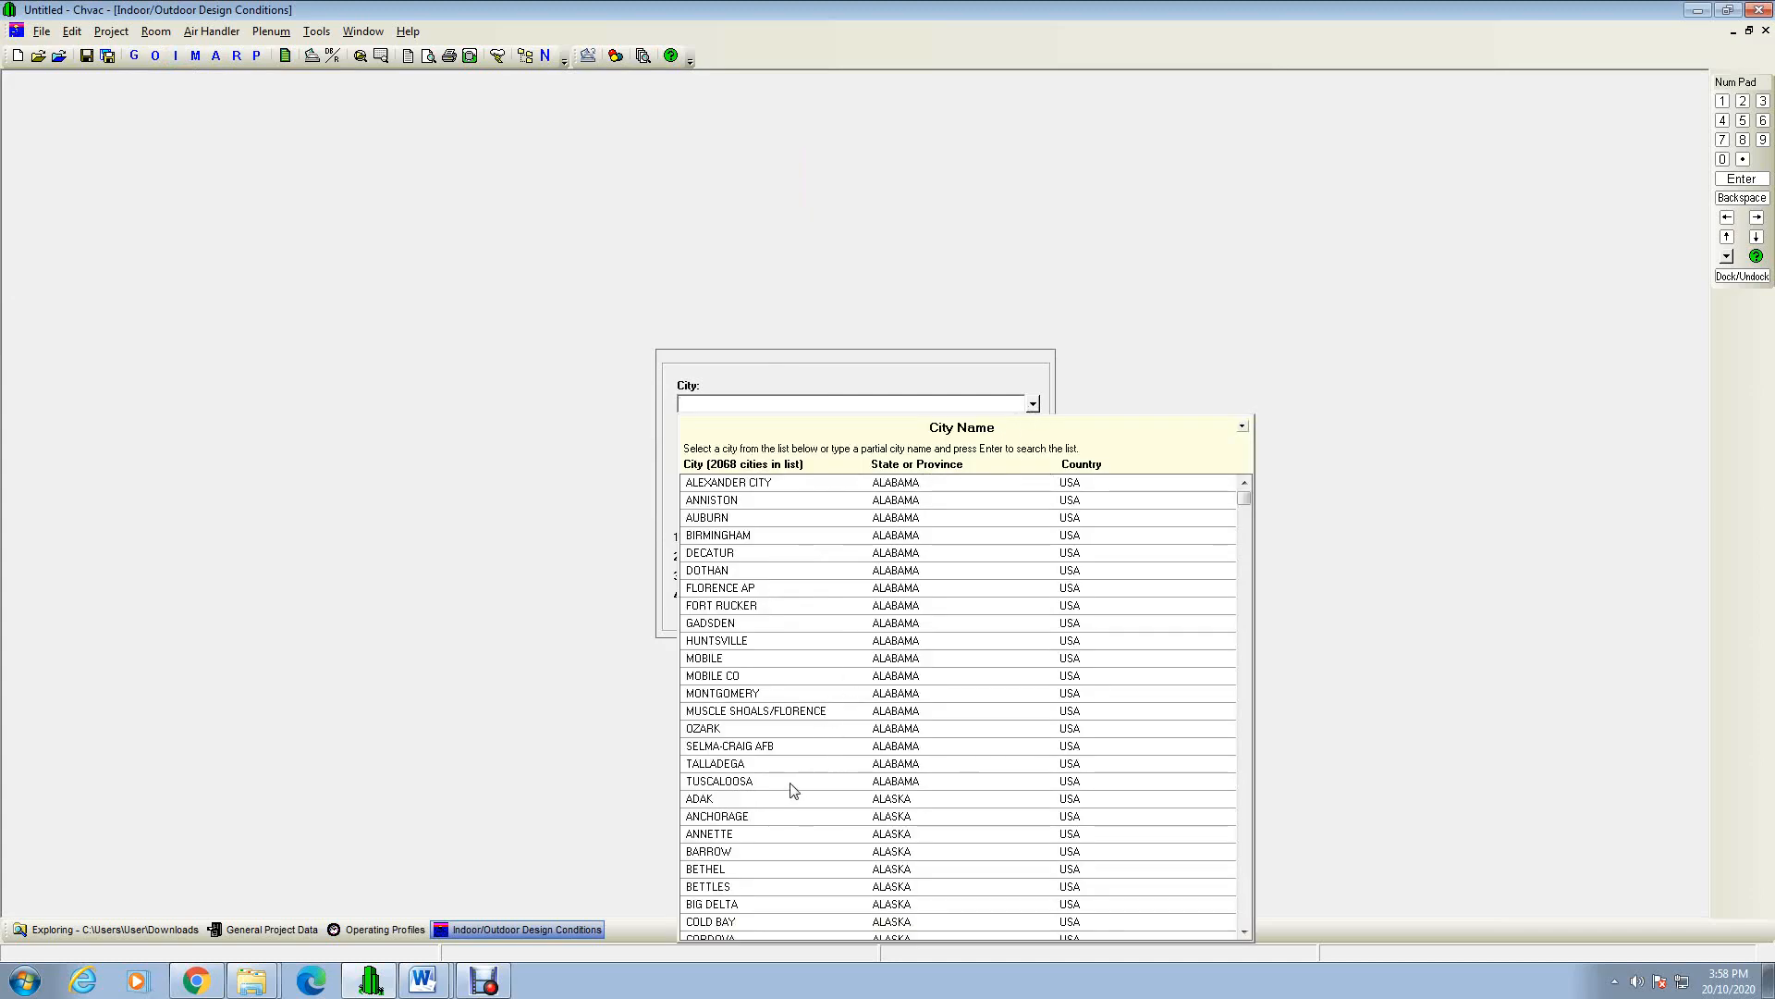
type("m")
type("alaysia")
key("Return")
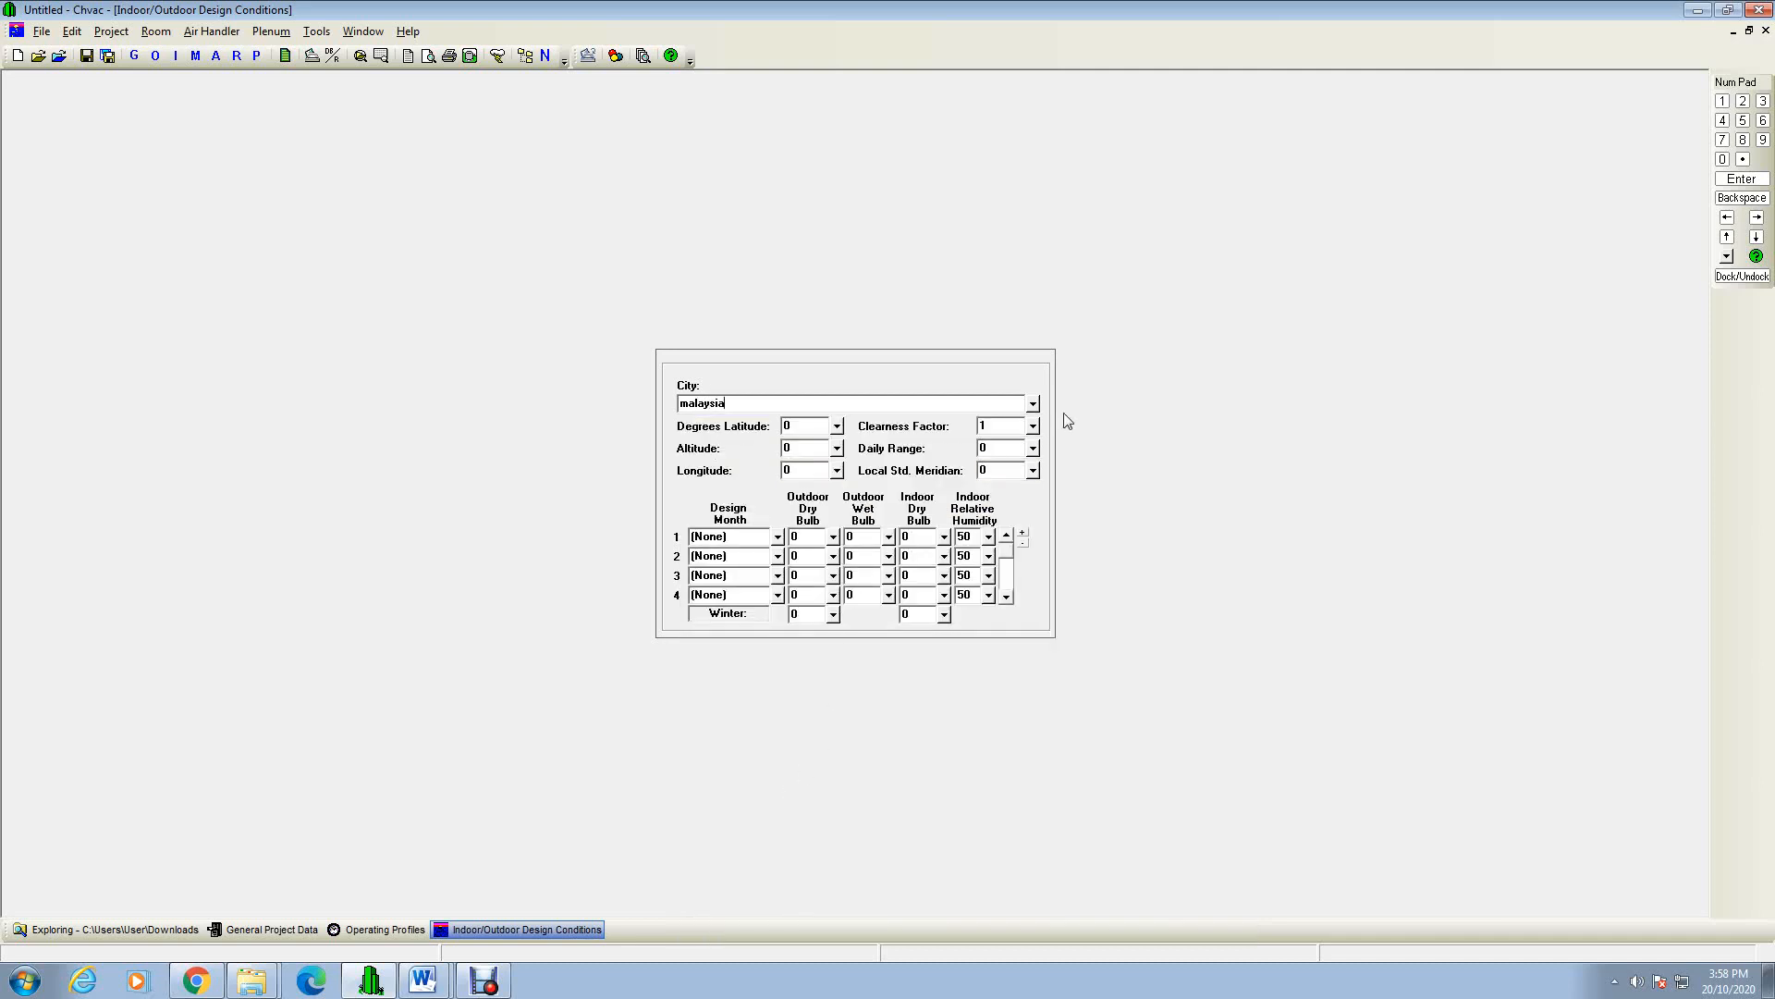
Step: Select Malacca, Malaysia as the project city from the city list
left_click(1033, 404)
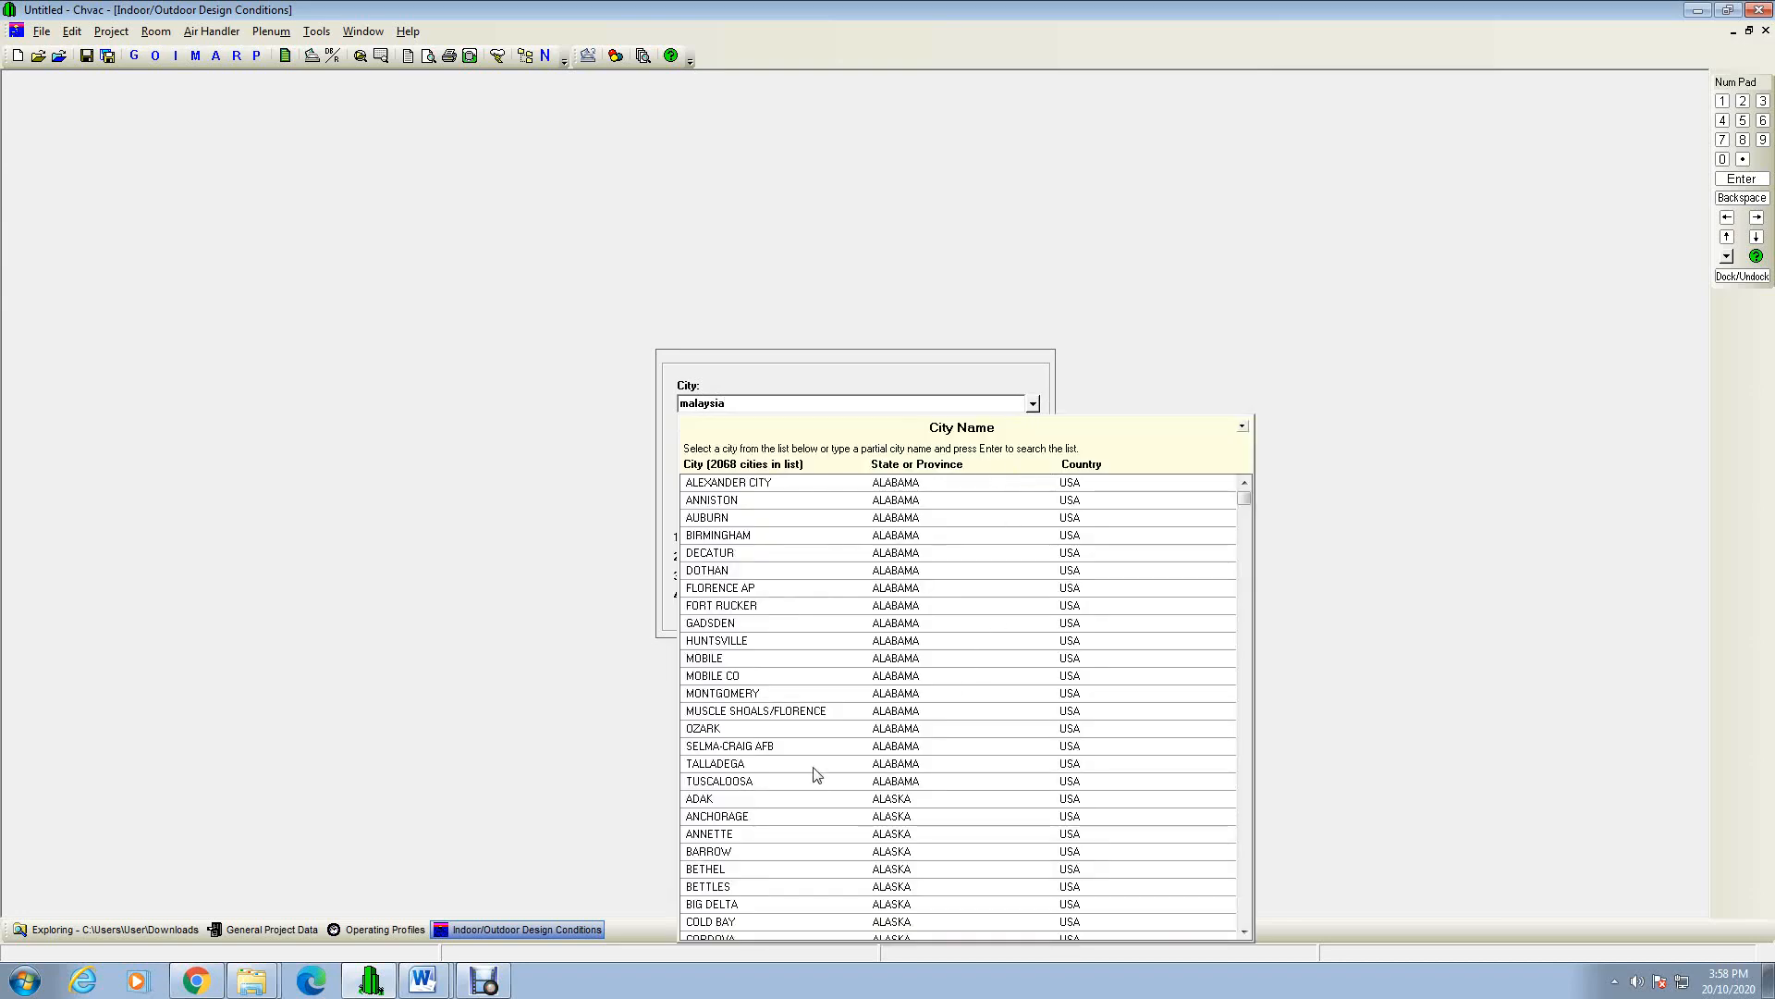
left_click_drag(1245, 499, 1245, 507)
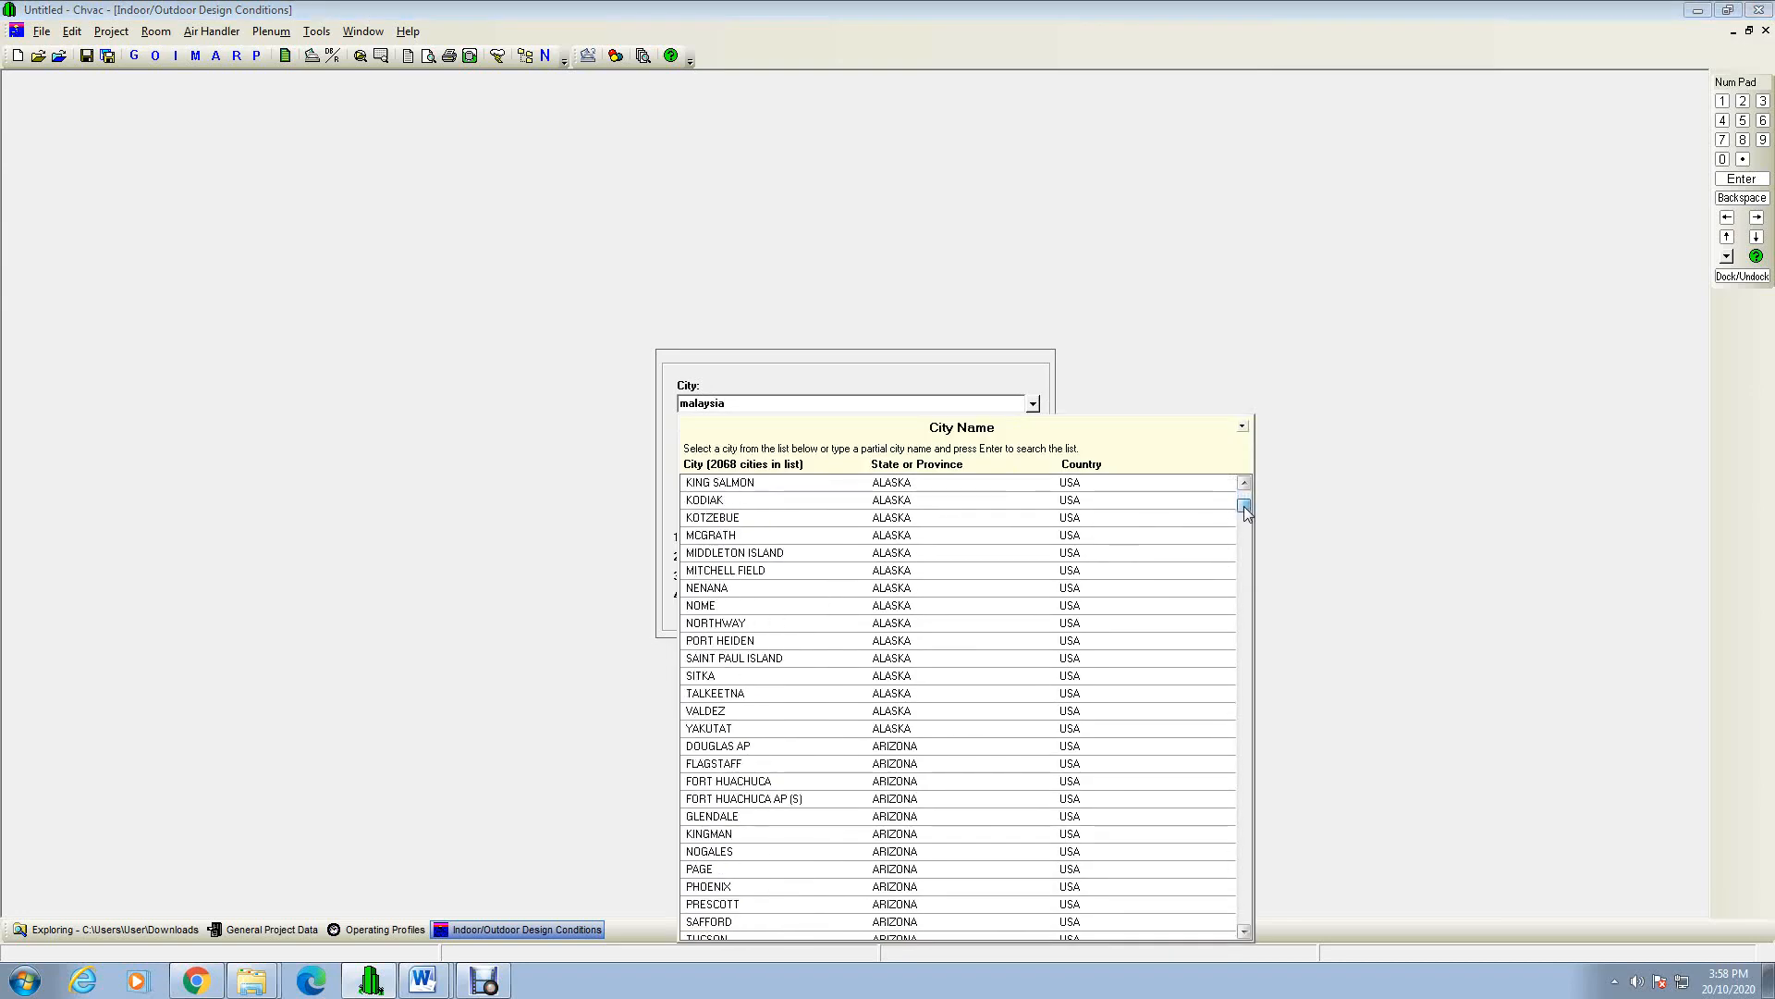
left_click_drag(1244, 507, 1250, 532)
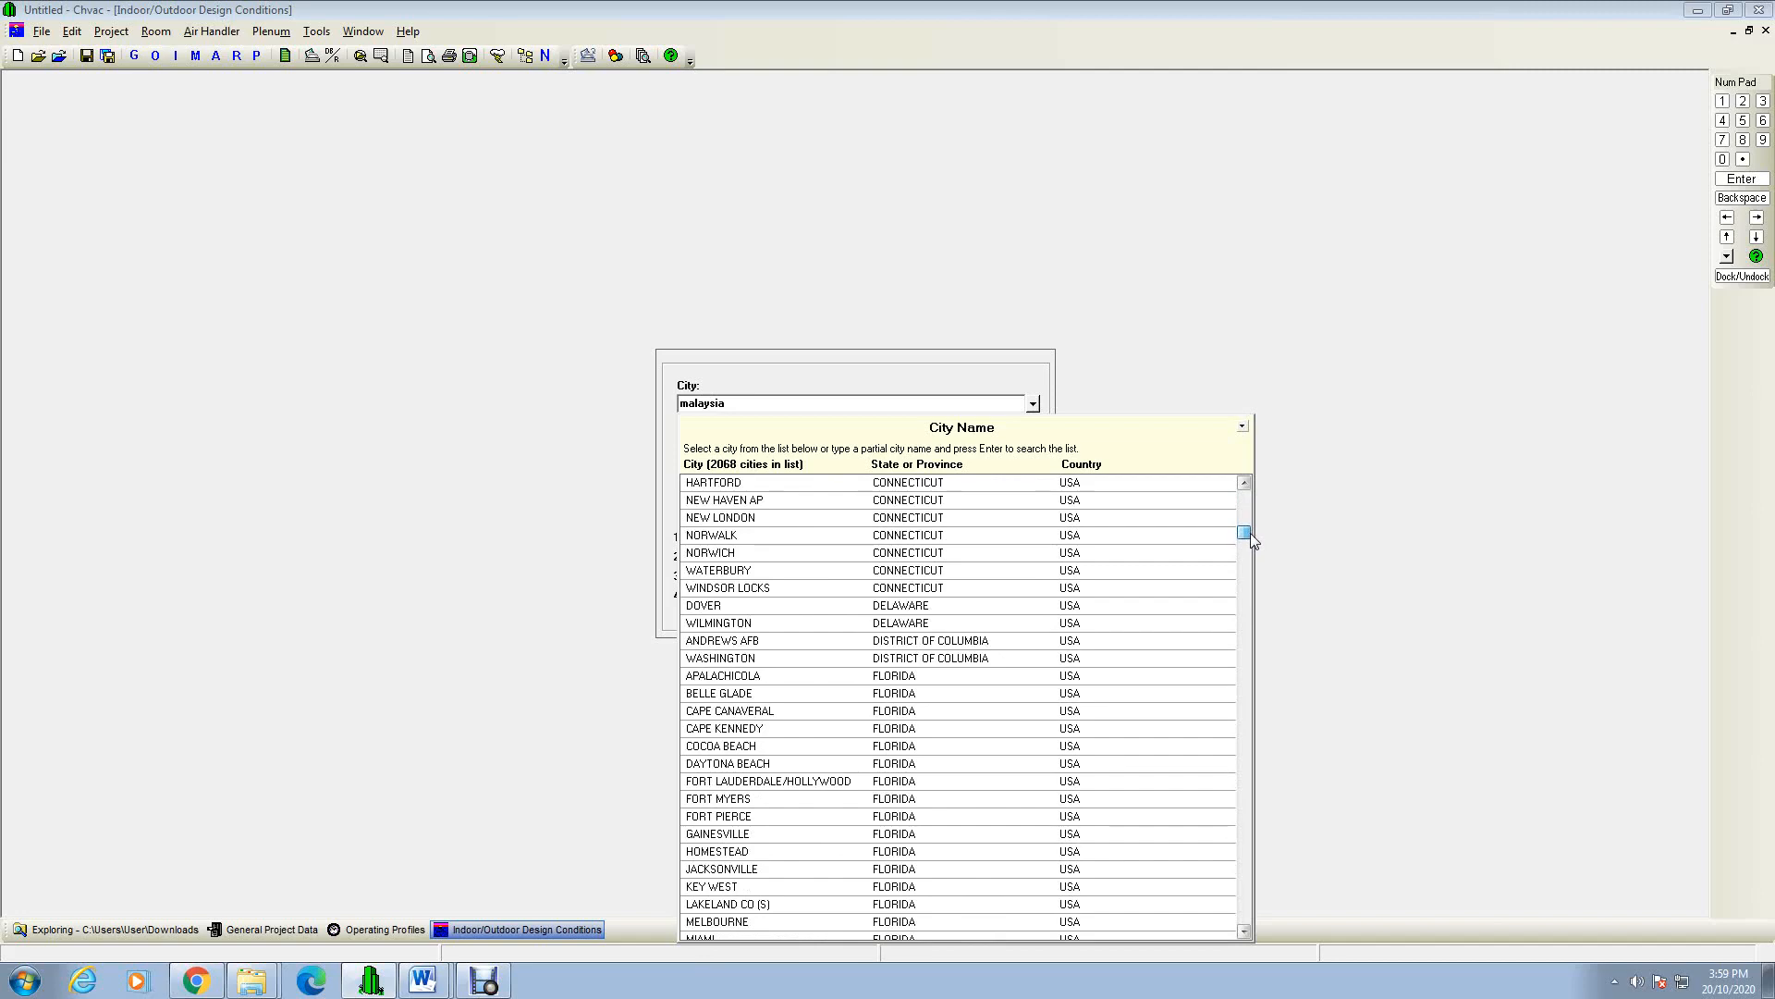
left_click_drag(1251, 532, 1256, 826)
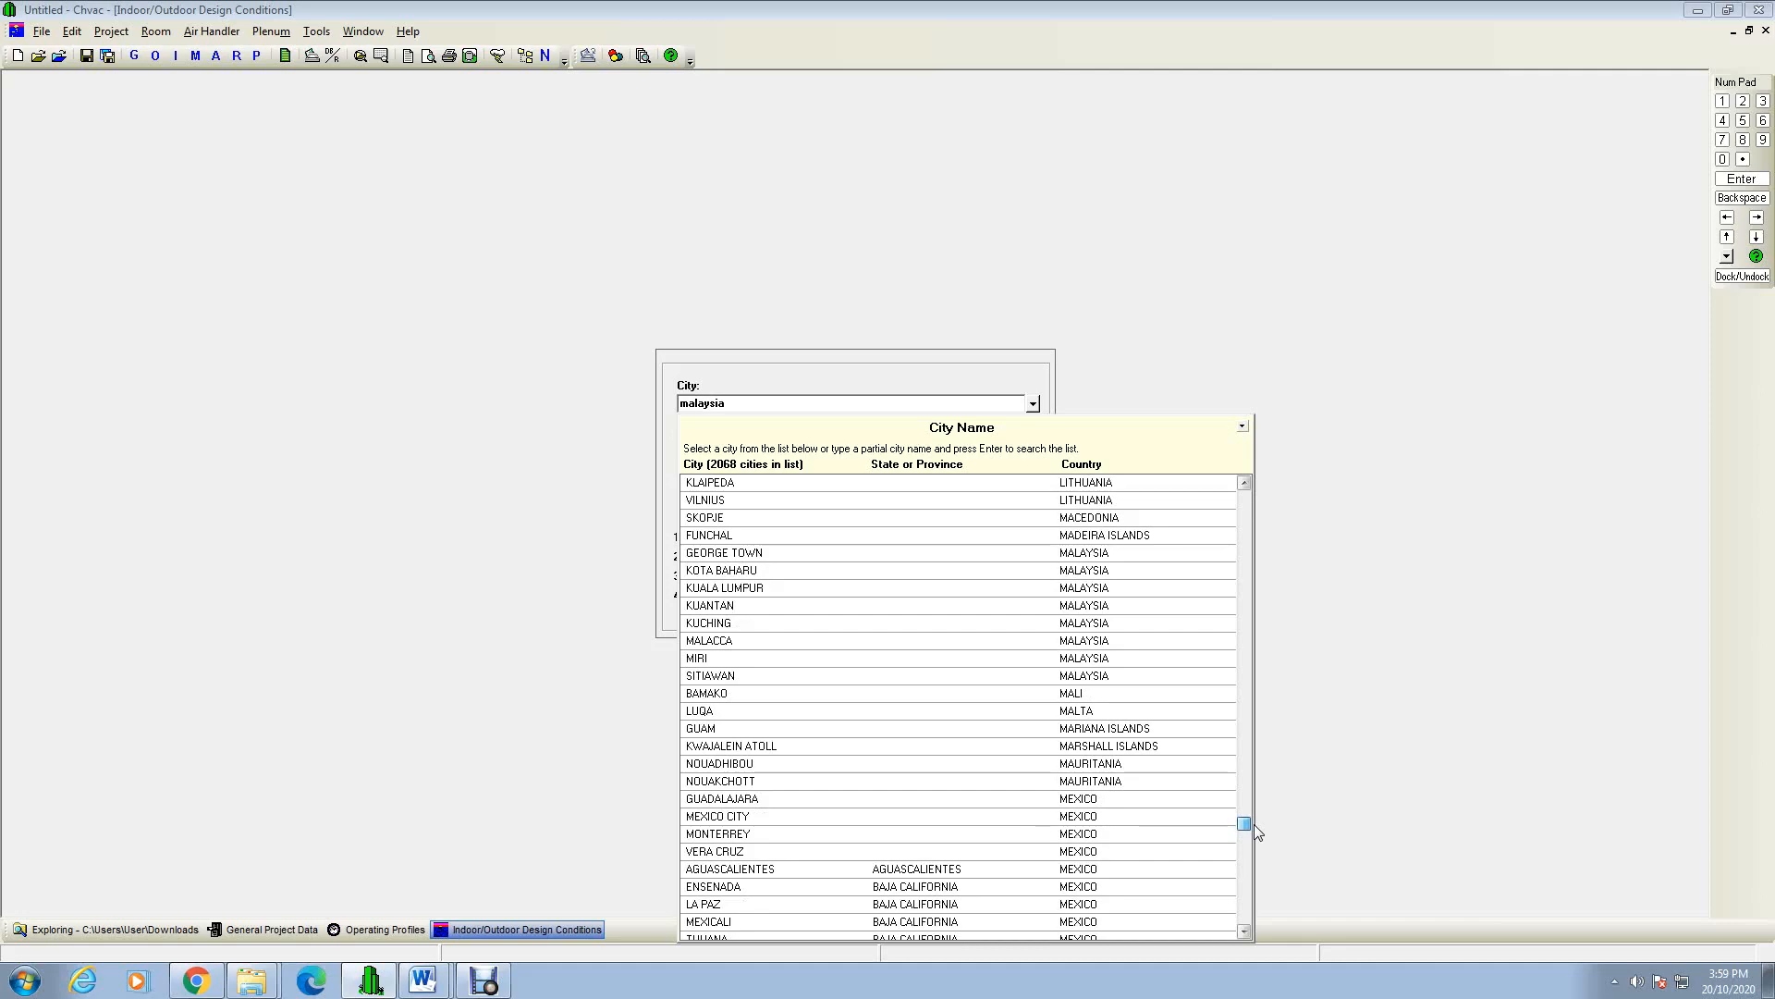
left_click_drag(1255, 825, 1255, 829)
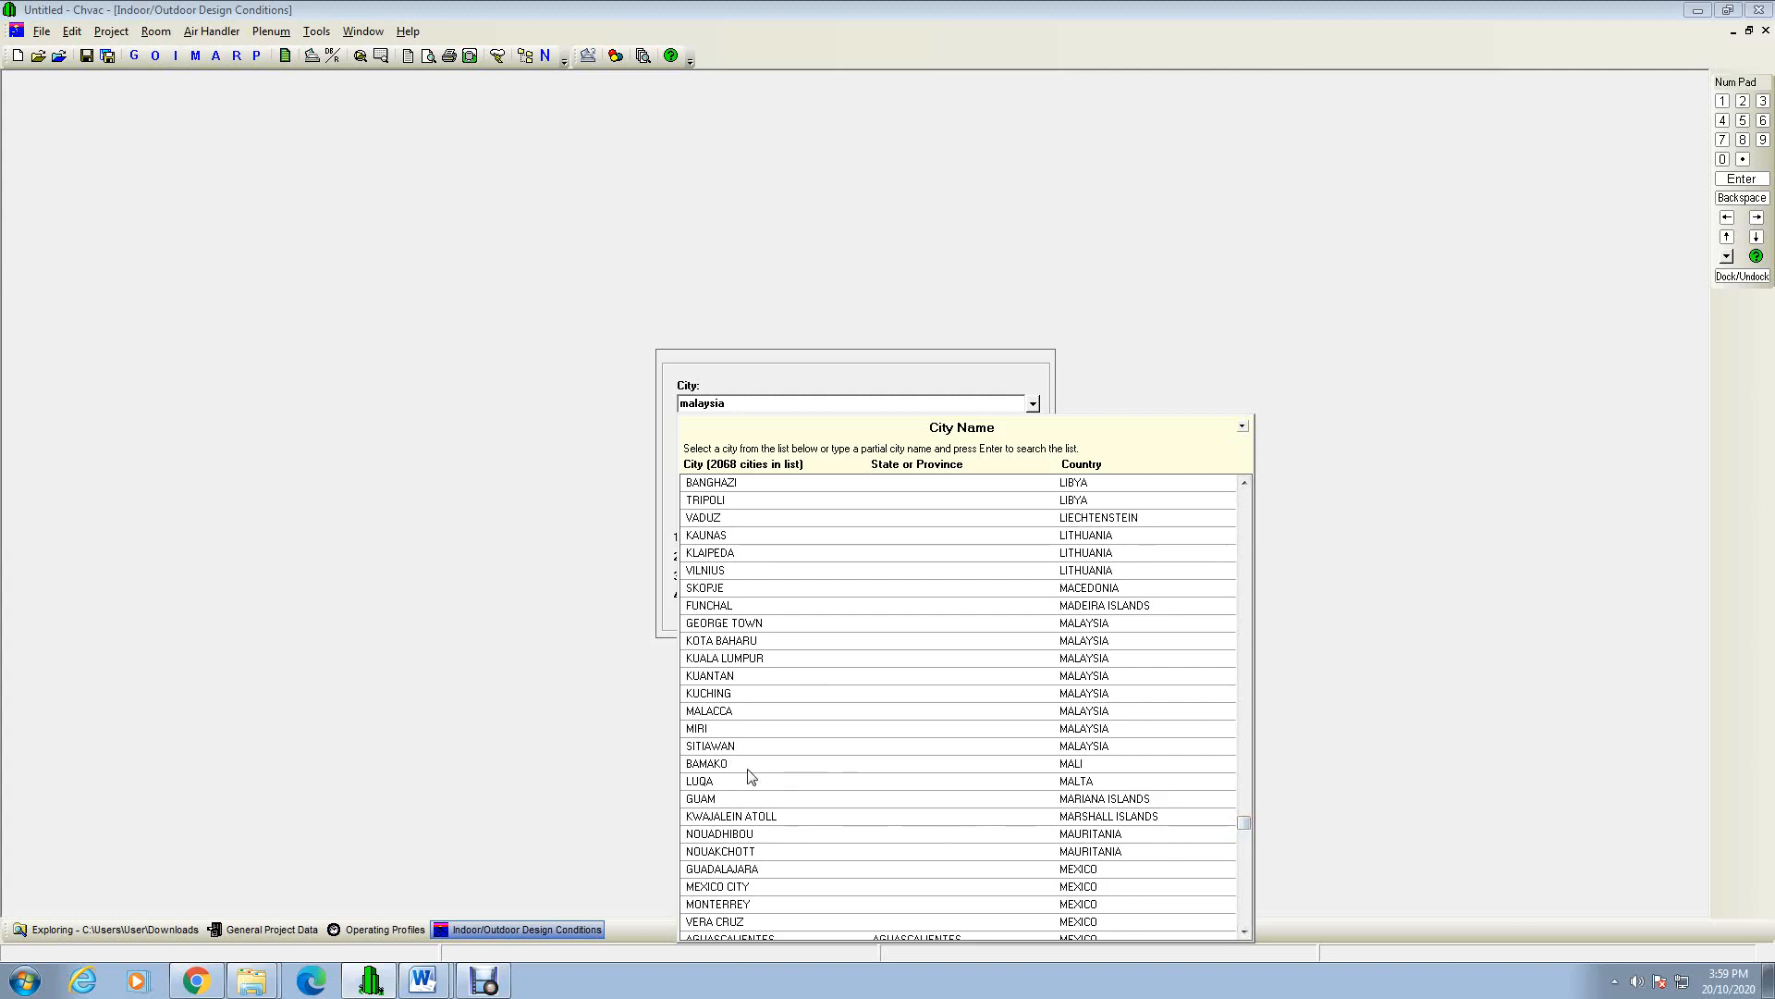
left_click(718, 710)
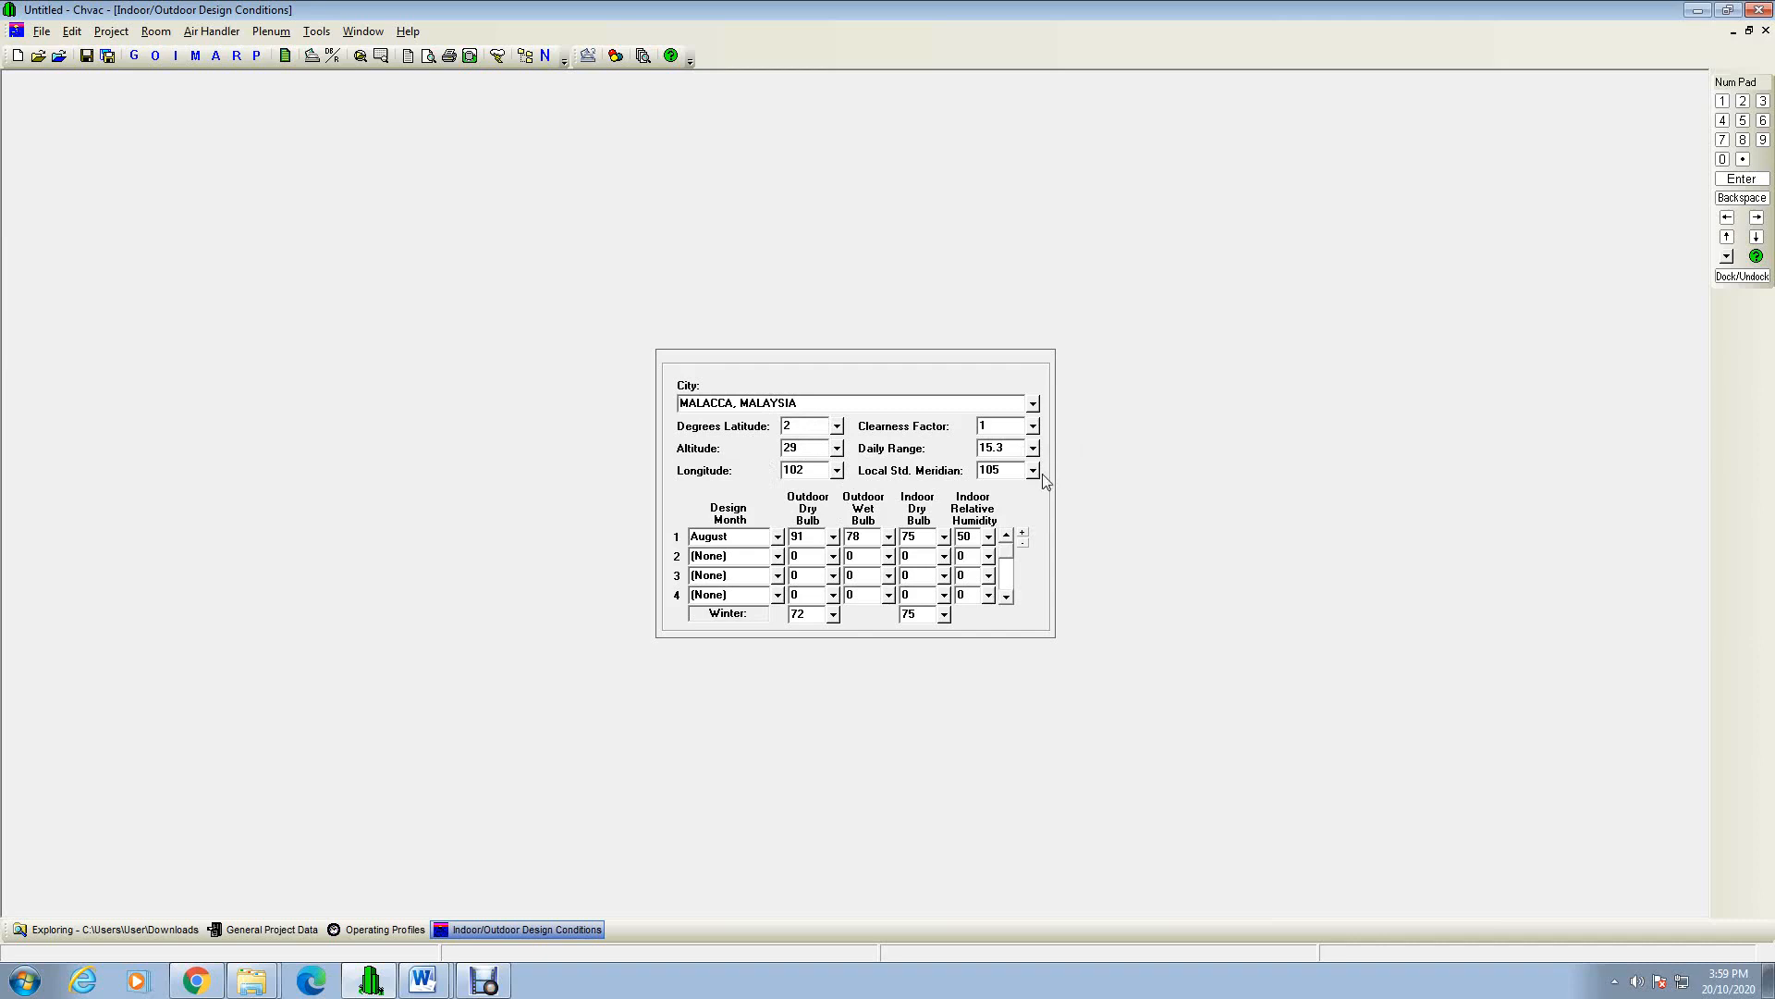
Step: Set the first design month to November and review its outdoor and indoor dry bulb, wet bulb and relative humidity values
left_click(740, 535)
key("Down")
key("Down")
key("m")
left_click(778, 537)
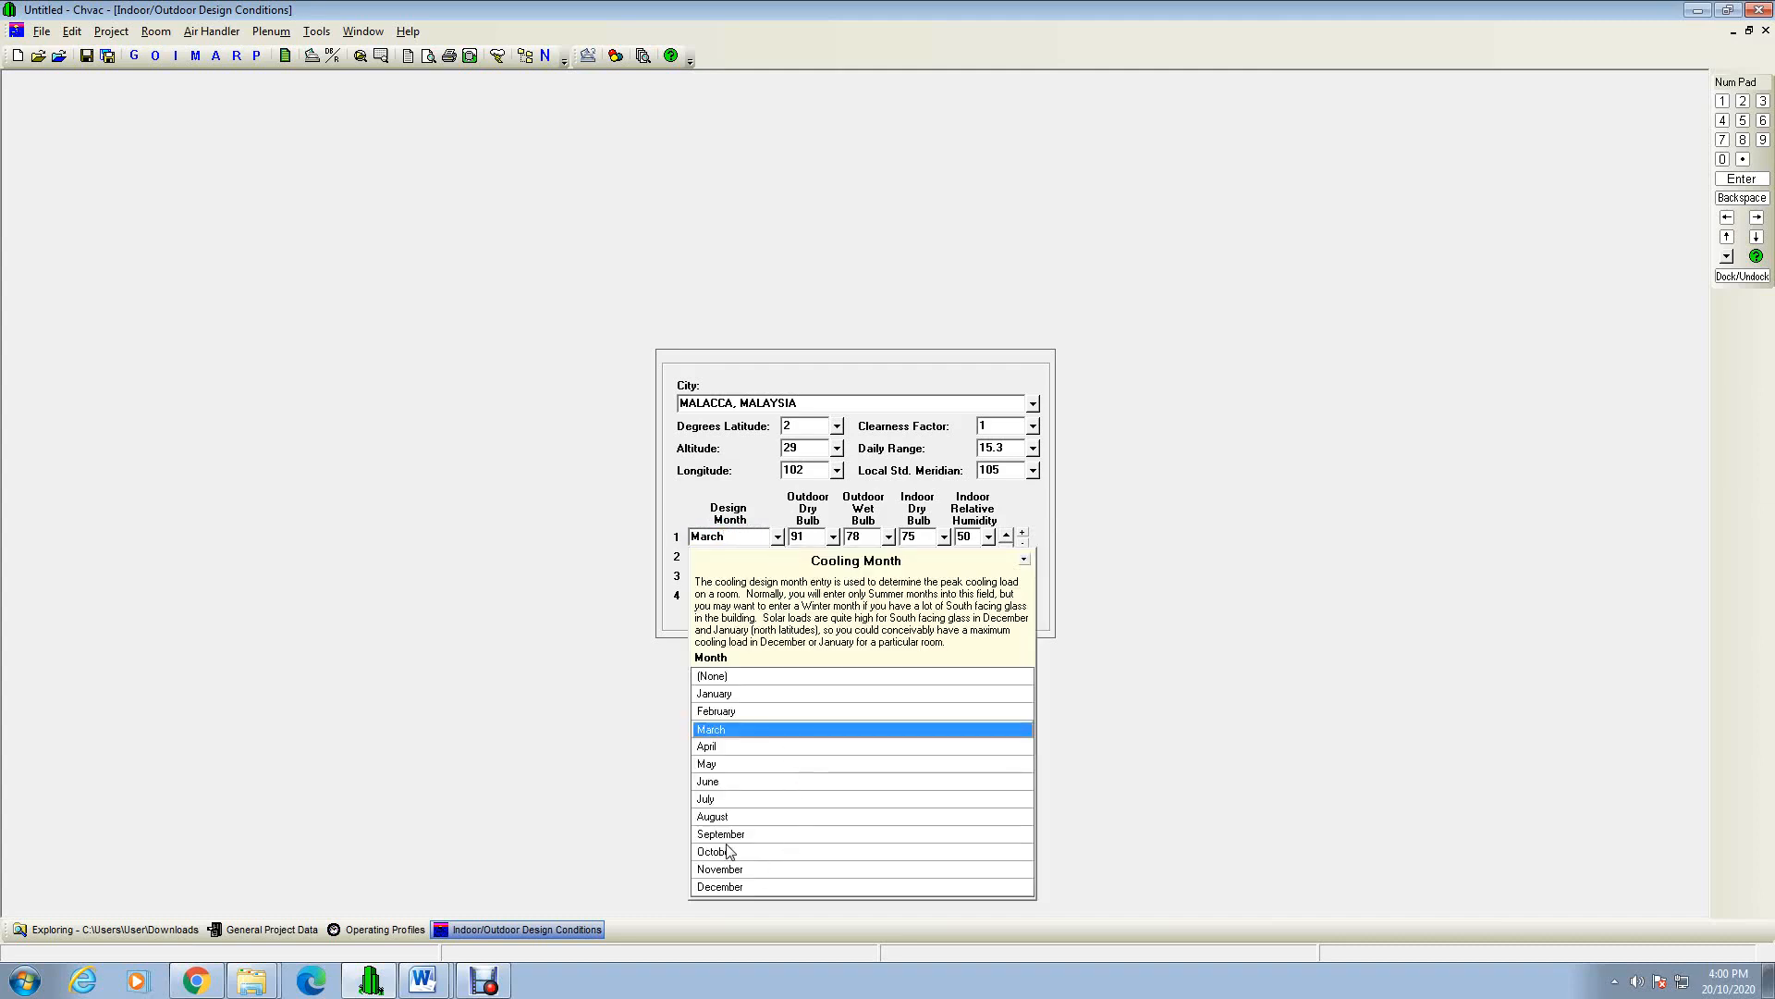
left_click(737, 872)
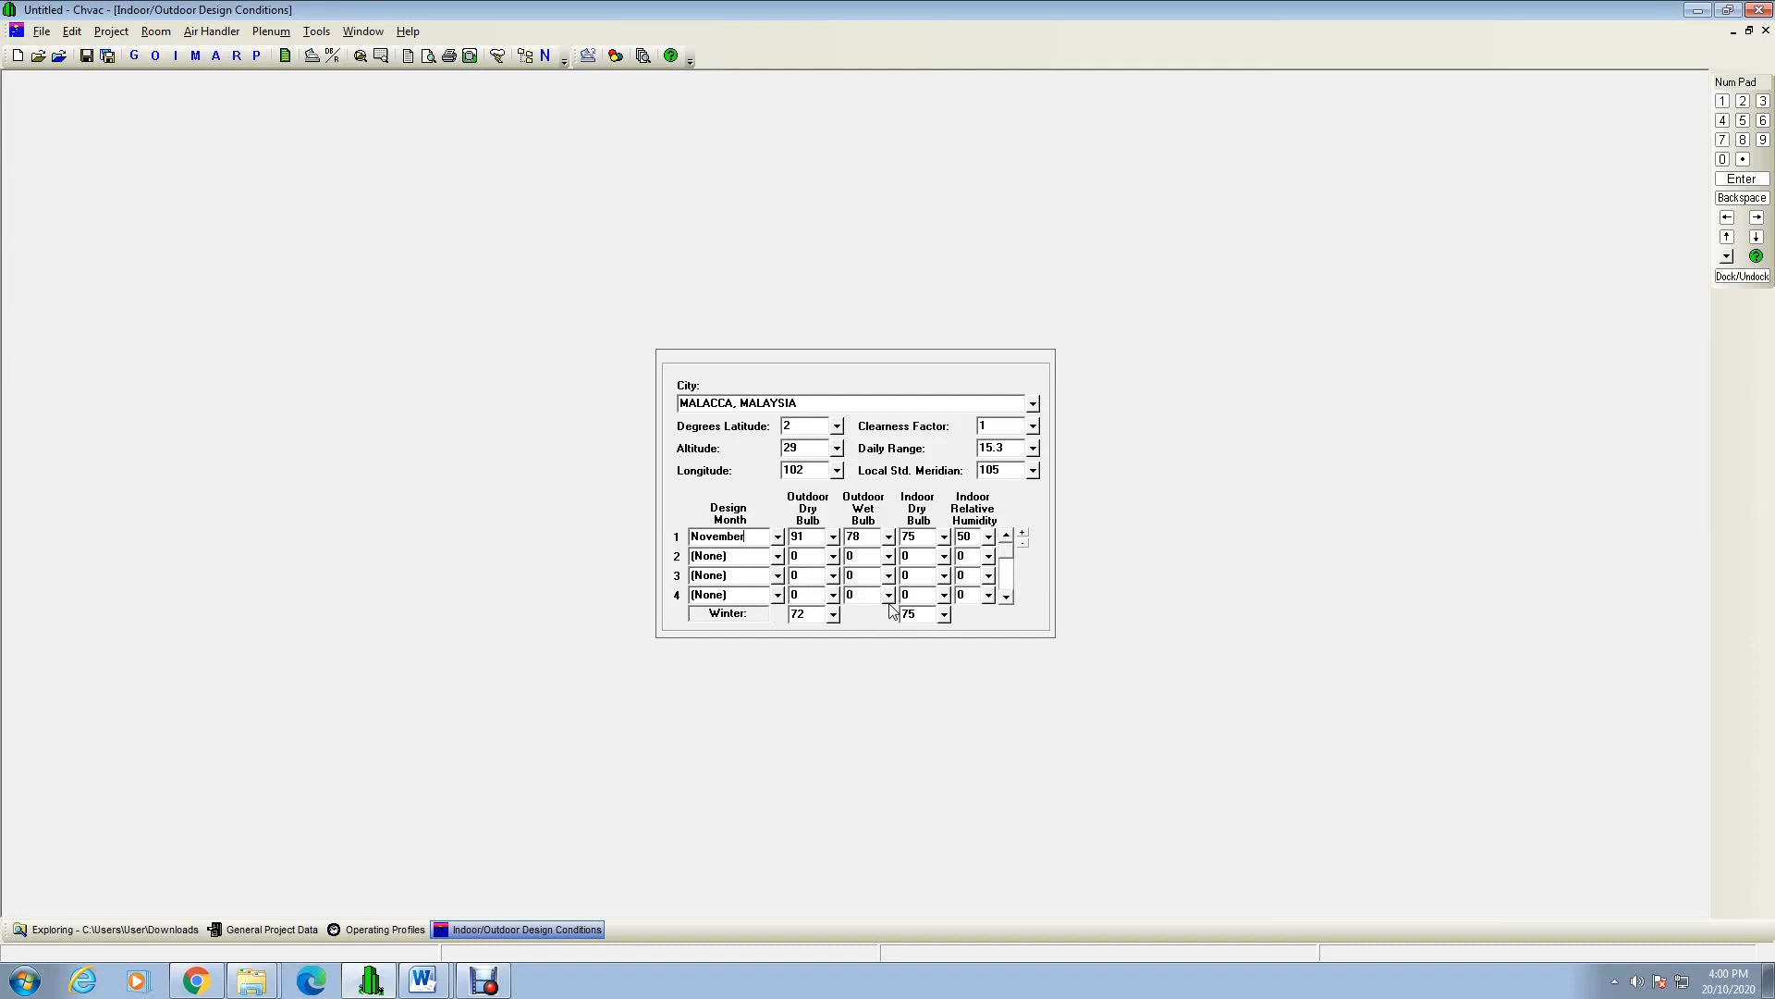
left_click(813, 536)
left_click(870, 536)
left_click(928, 537)
left_click(975, 536)
Step: Open the master data and assign ASHRAE number 11, Roof Terrace System, to the first CLTD roof definition
left_click(196, 55)
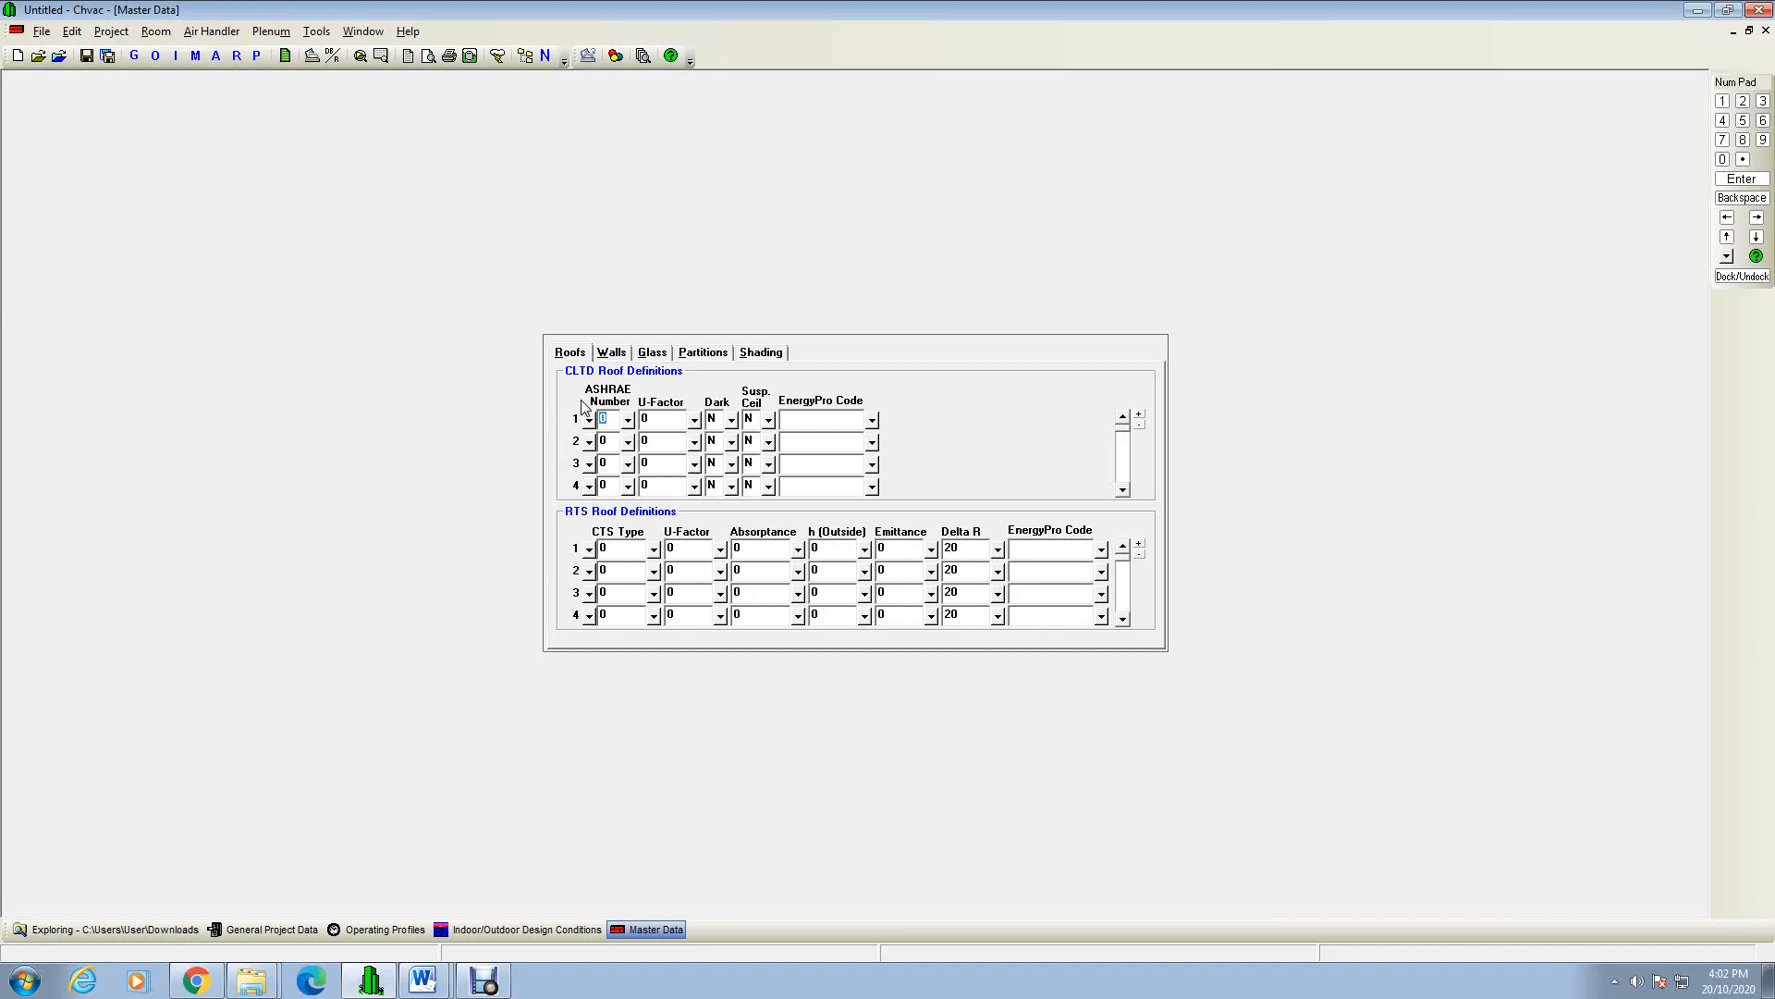
left_click(627, 420)
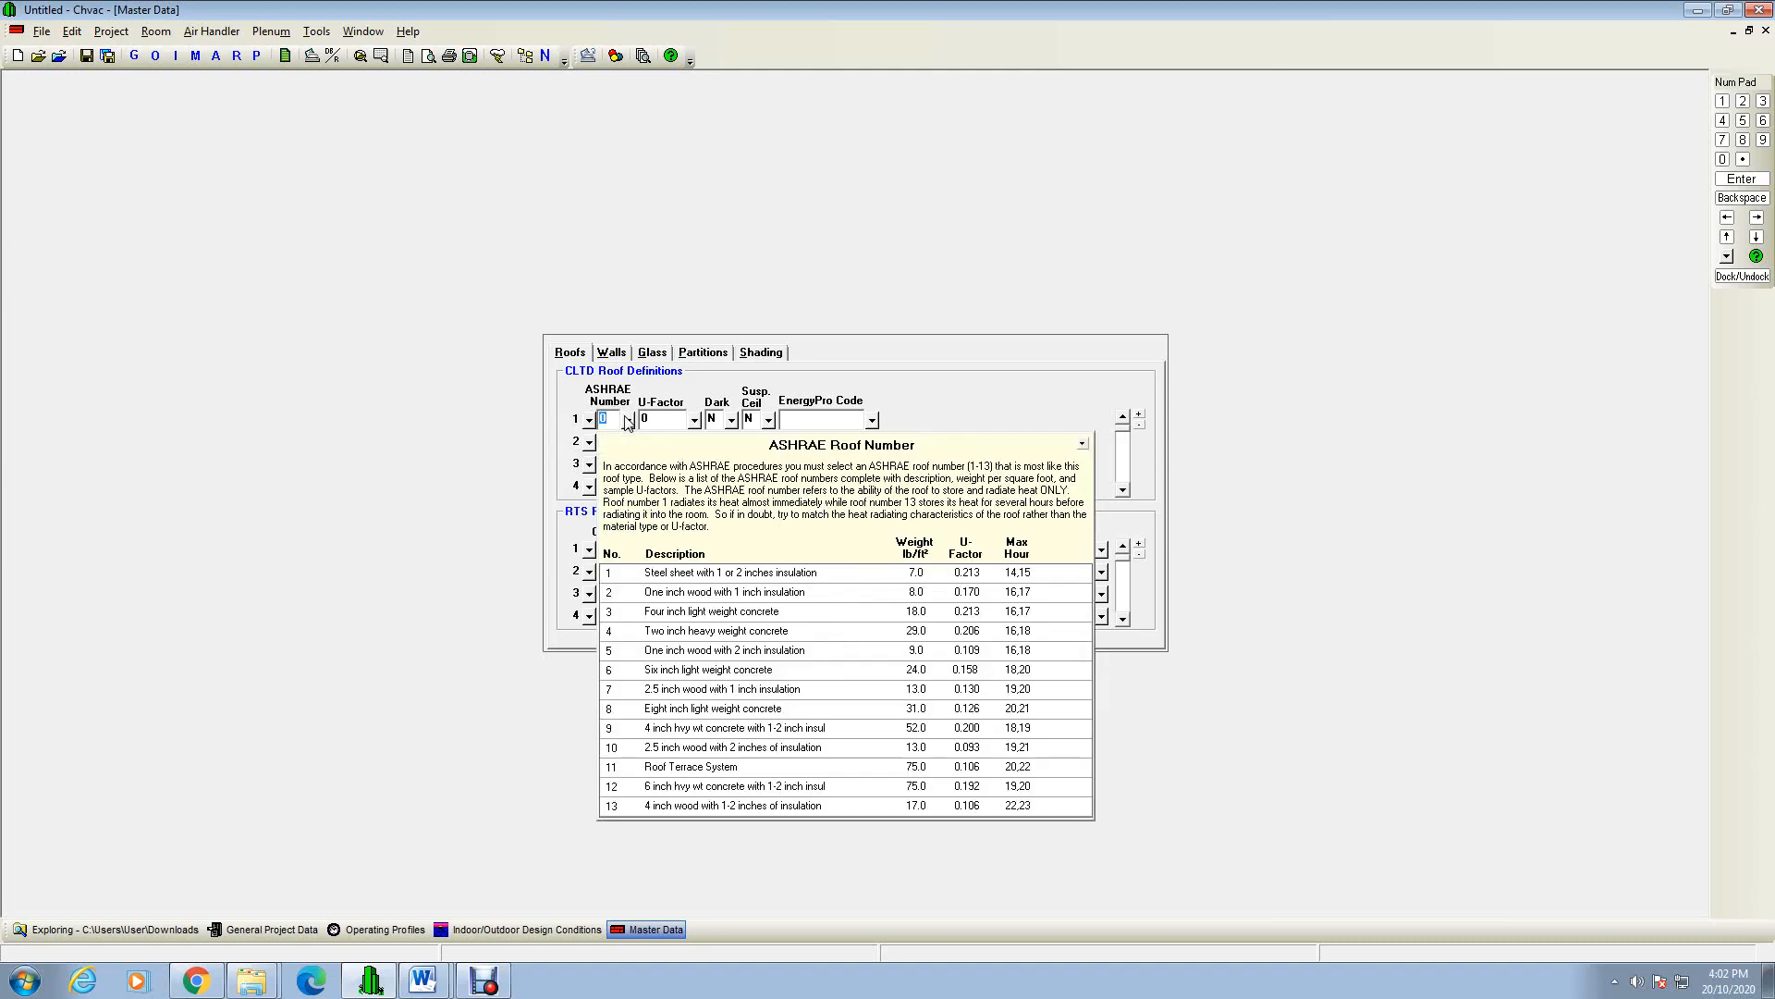
left_click(689, 768)
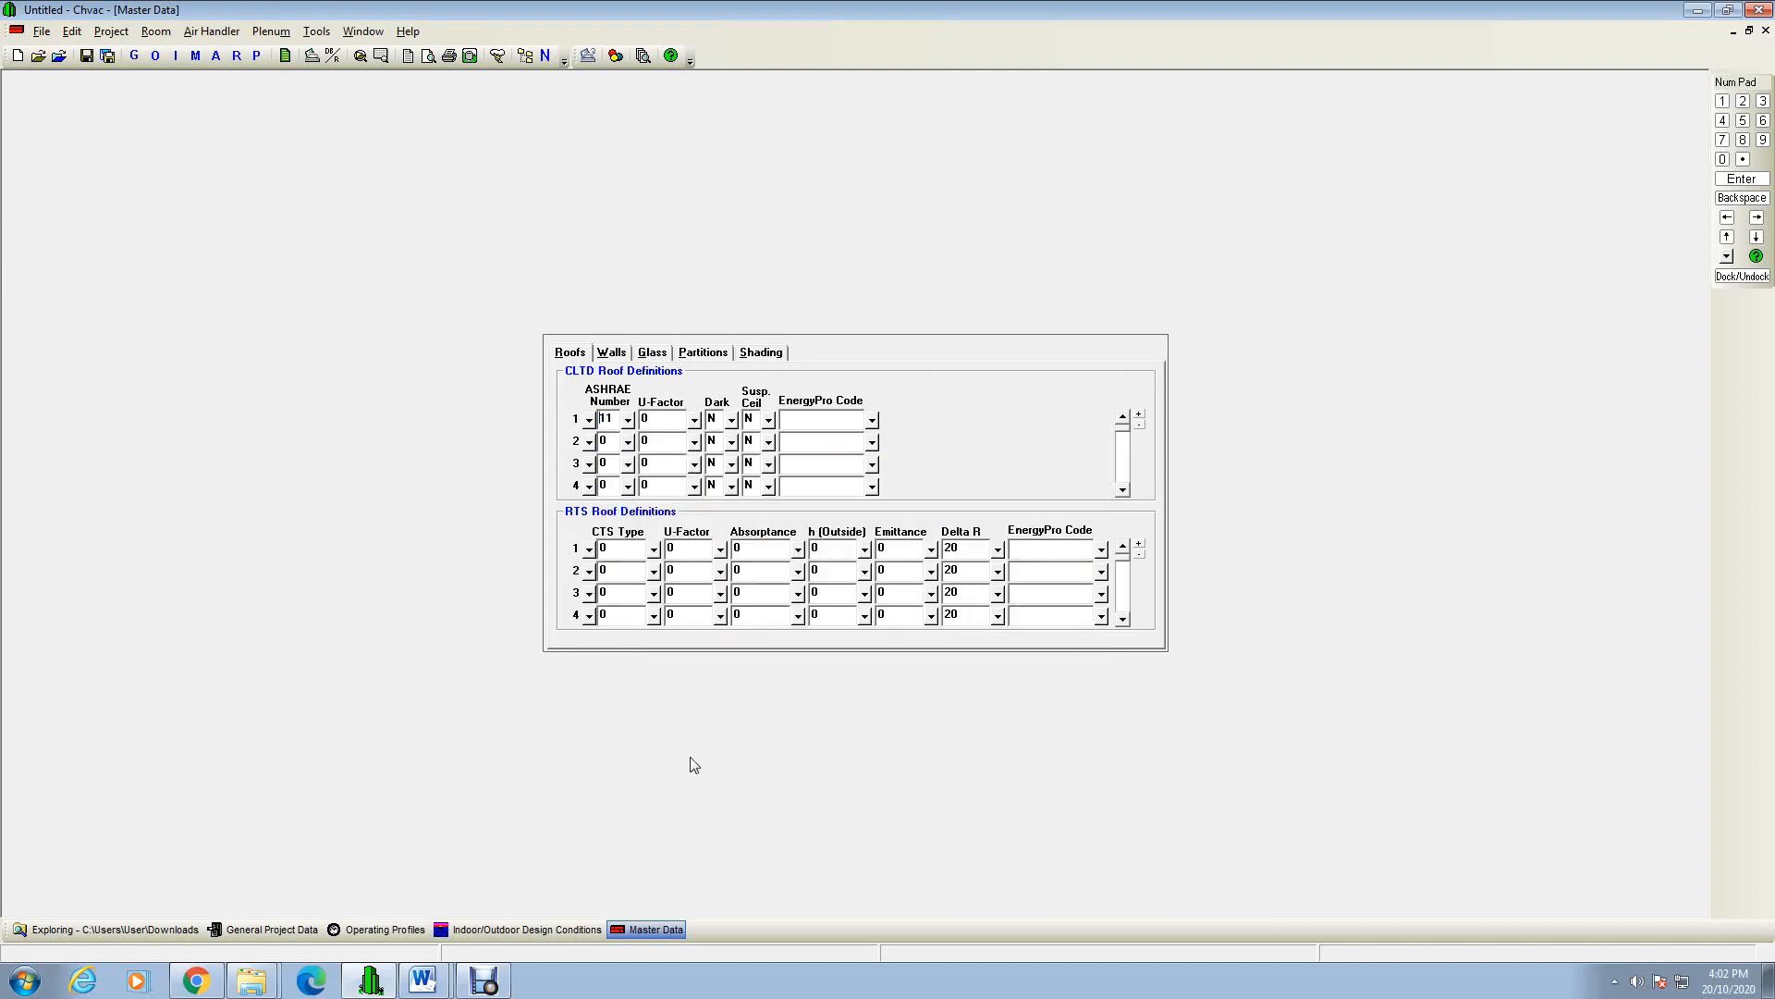
Step: Mark the first CLTD roof as dark coloured with a suspended ceiling, and close the U-Factor Calculator
left_click(694, 420)
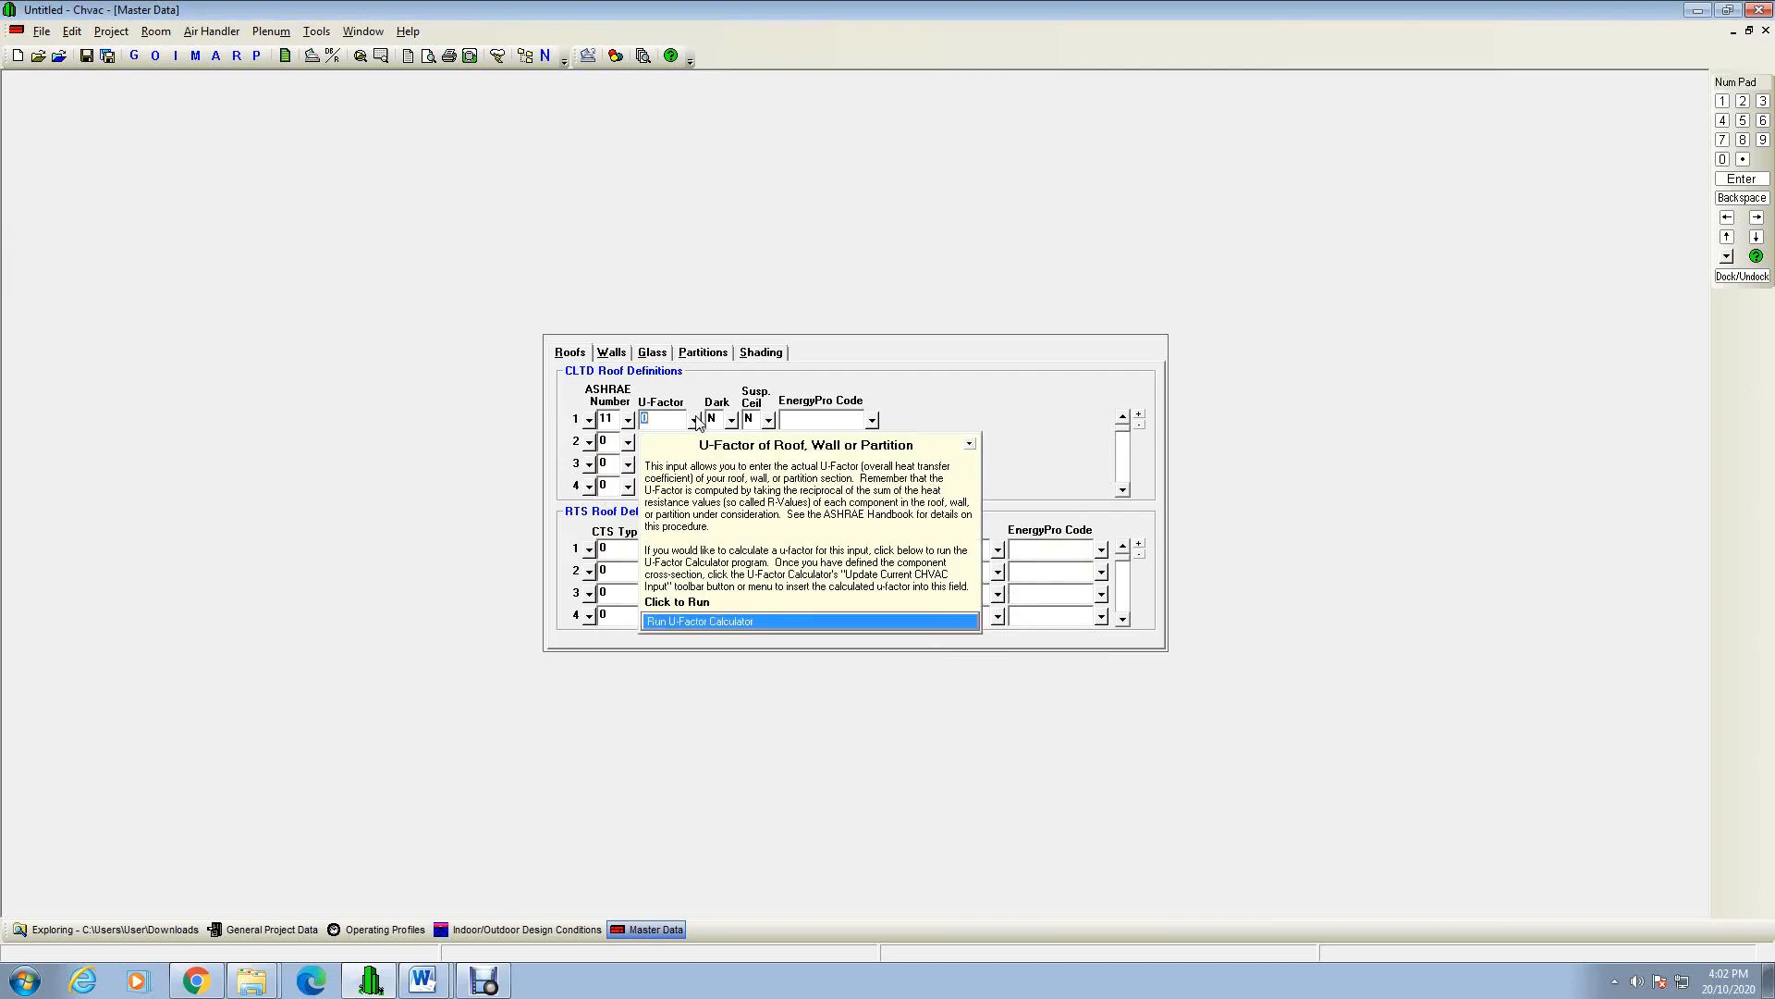
left_click(706, 623)
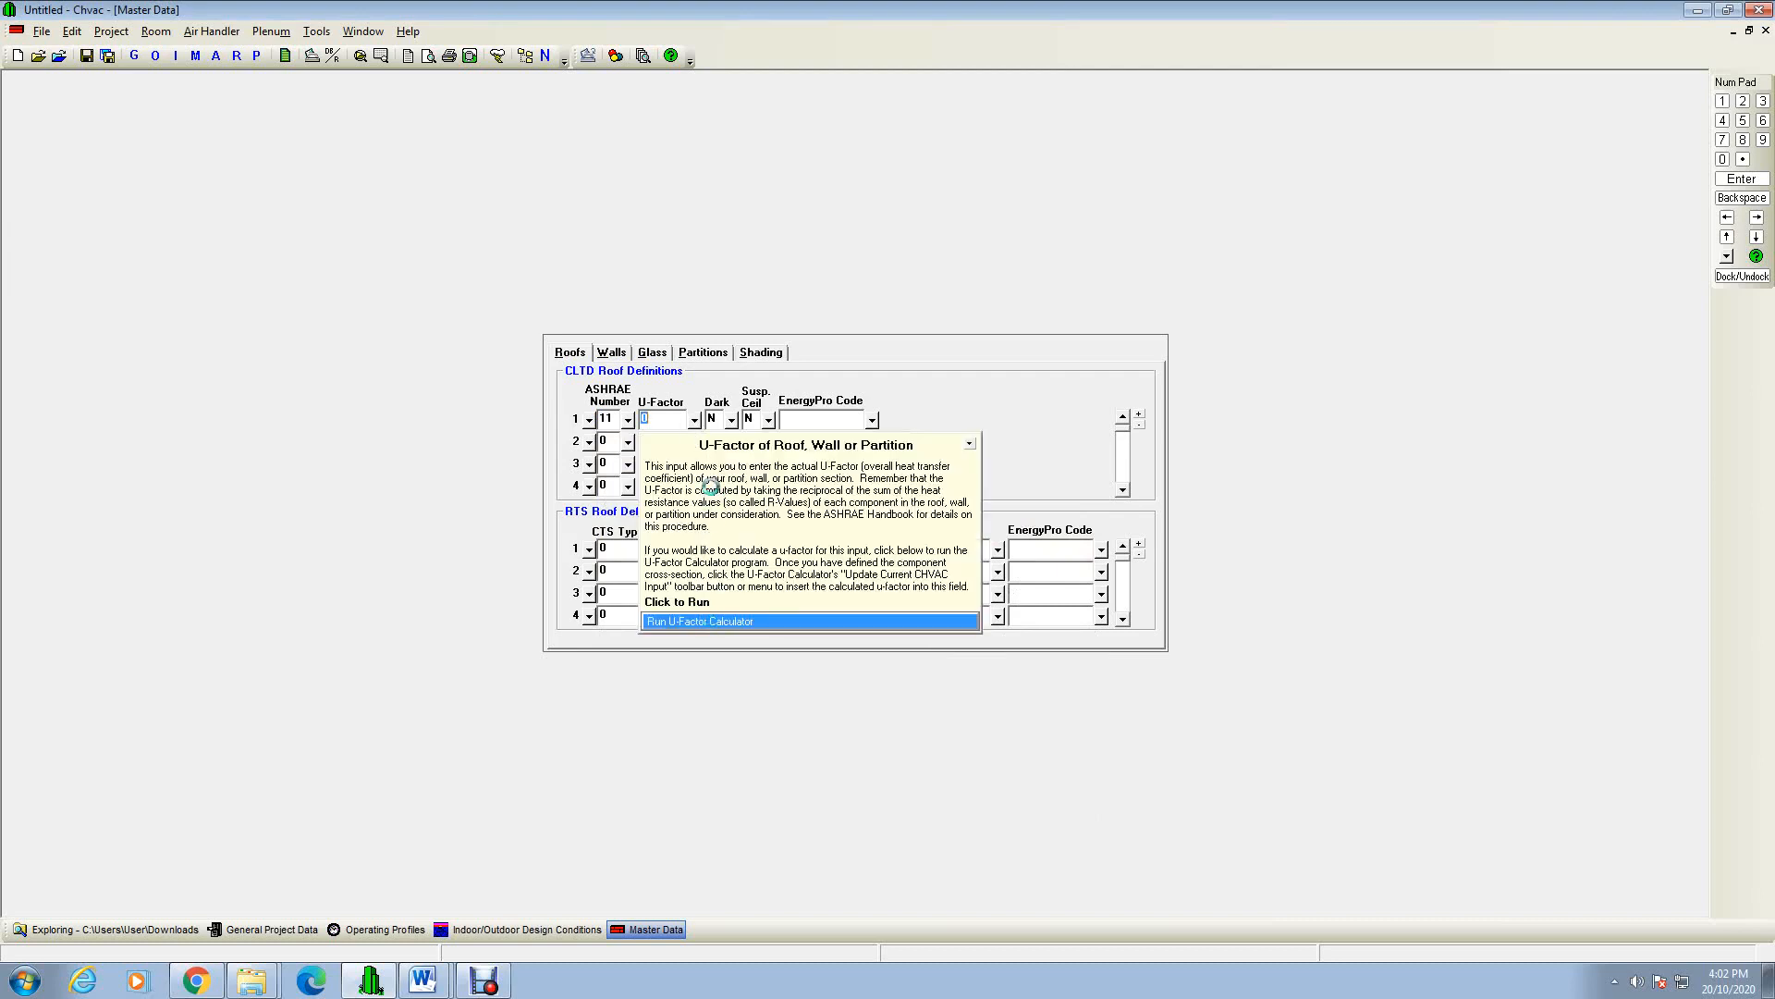
left_click(732, 422)
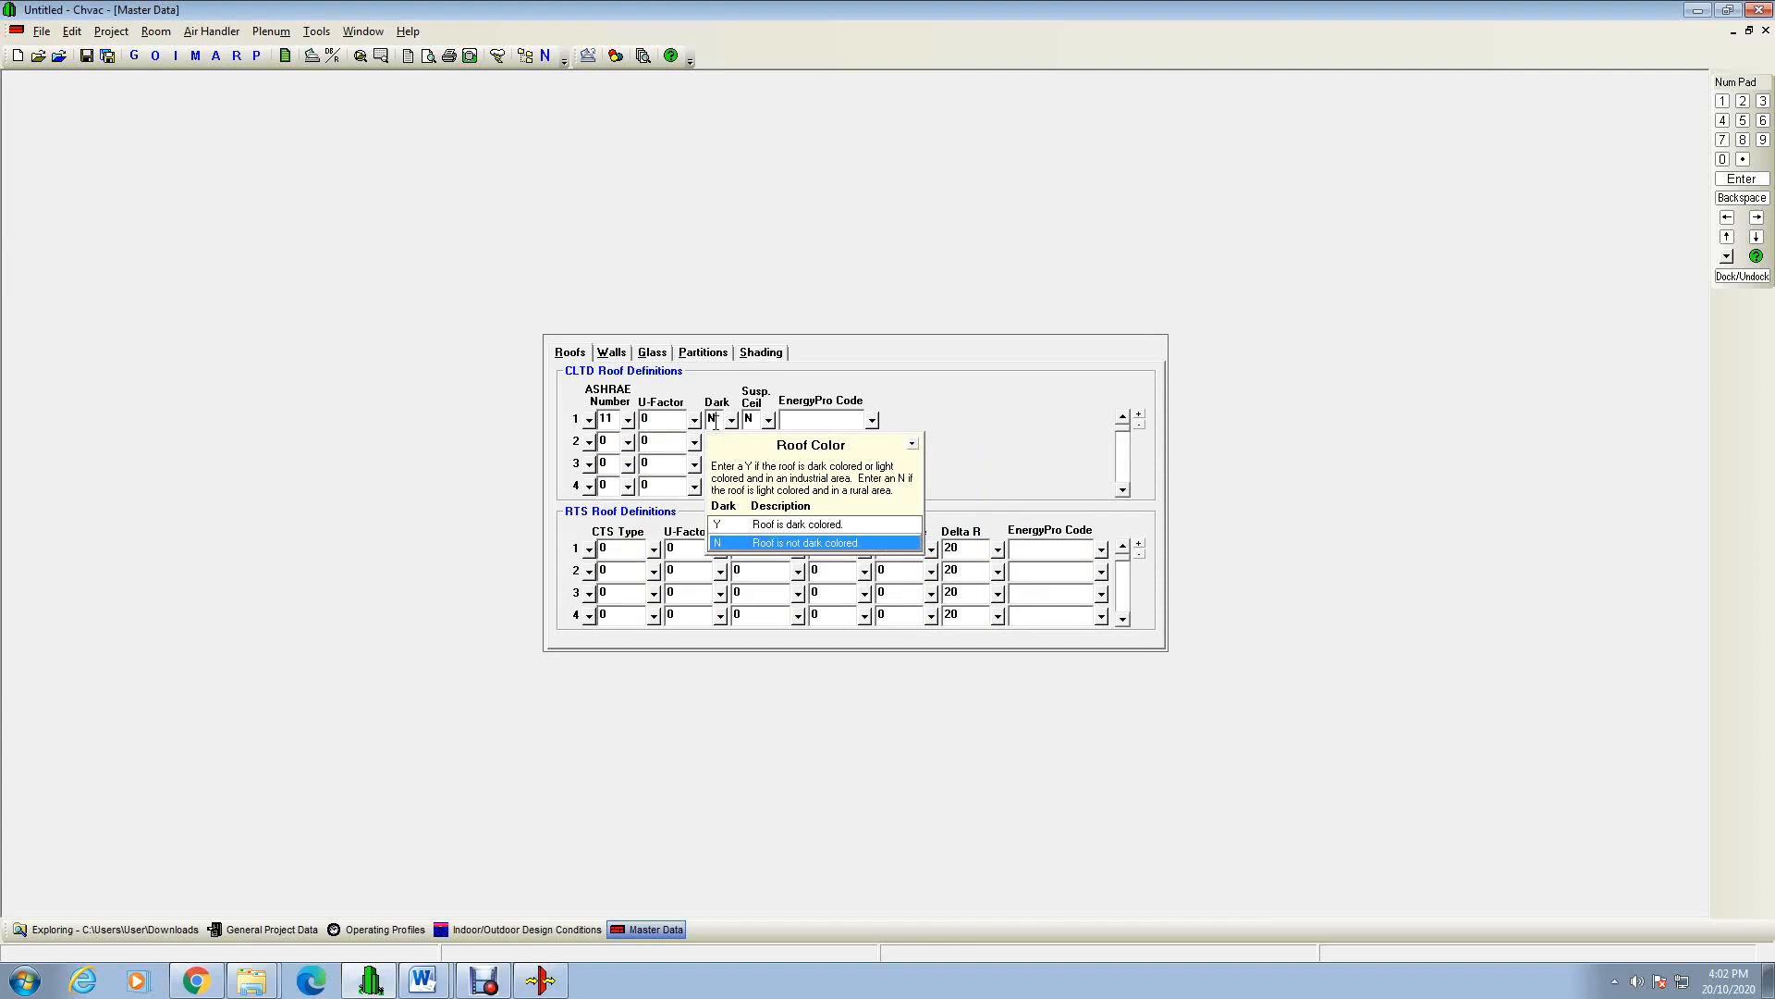
left_click(787, 526)
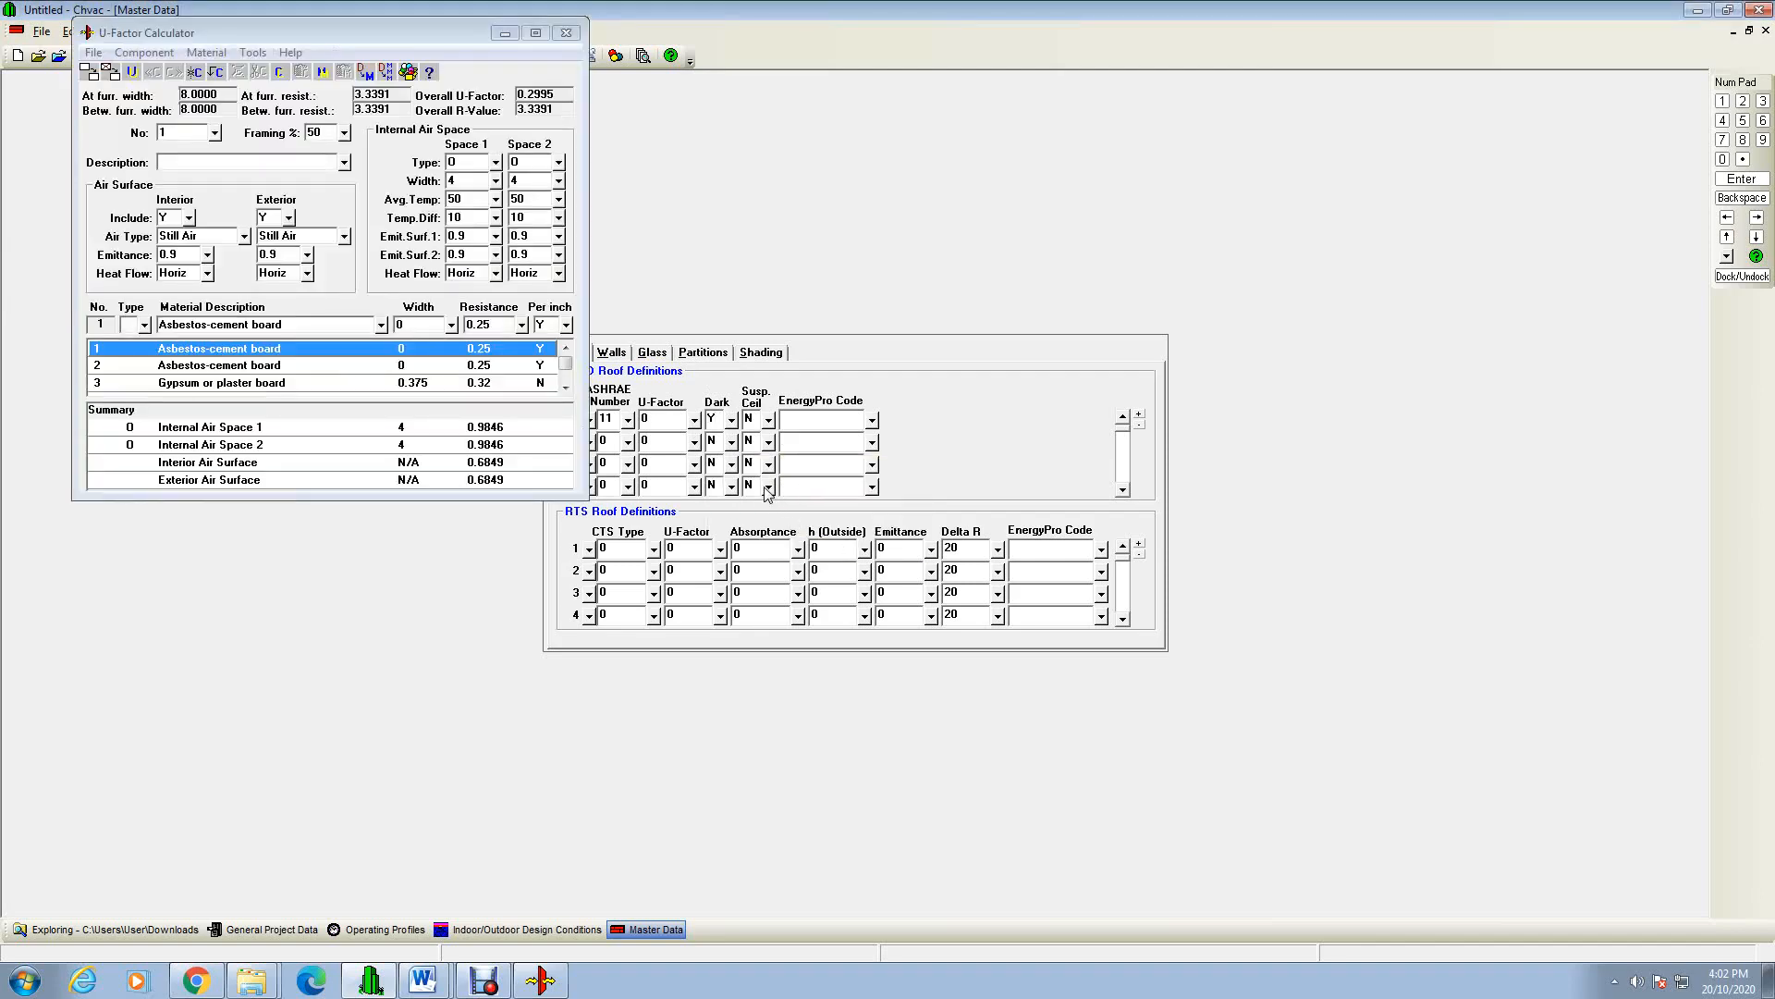
left_click(566, 34)
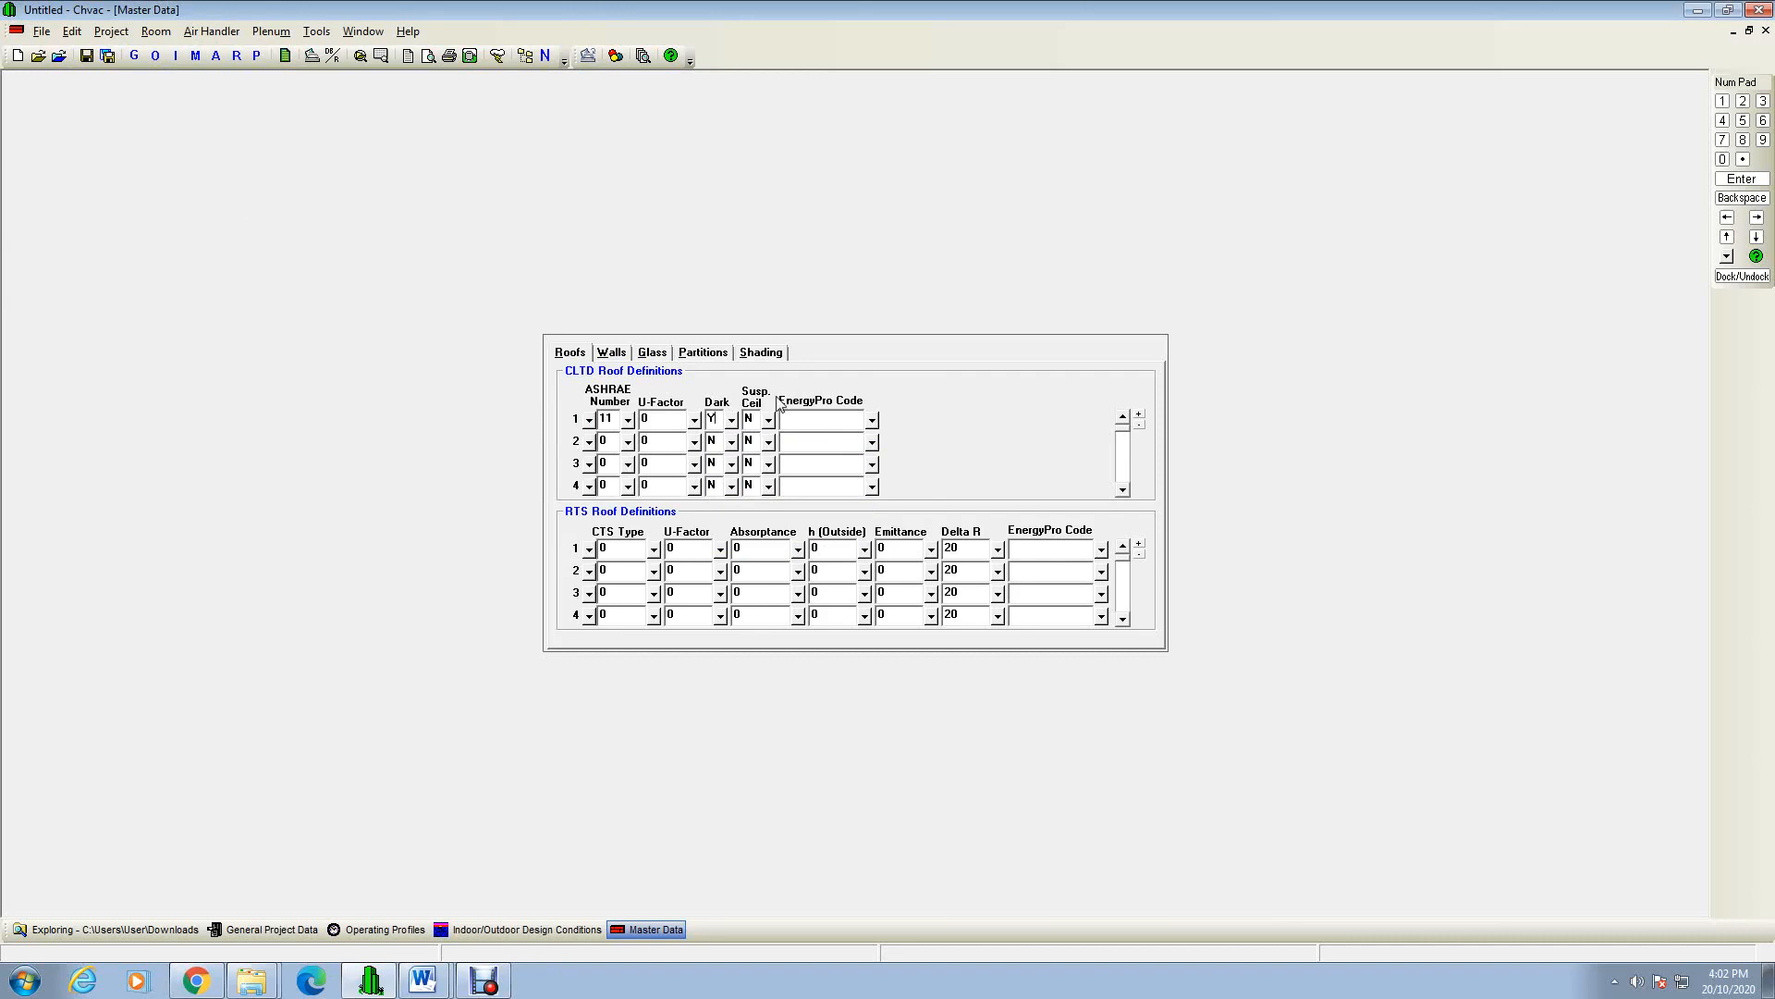
left_click(770, 421)
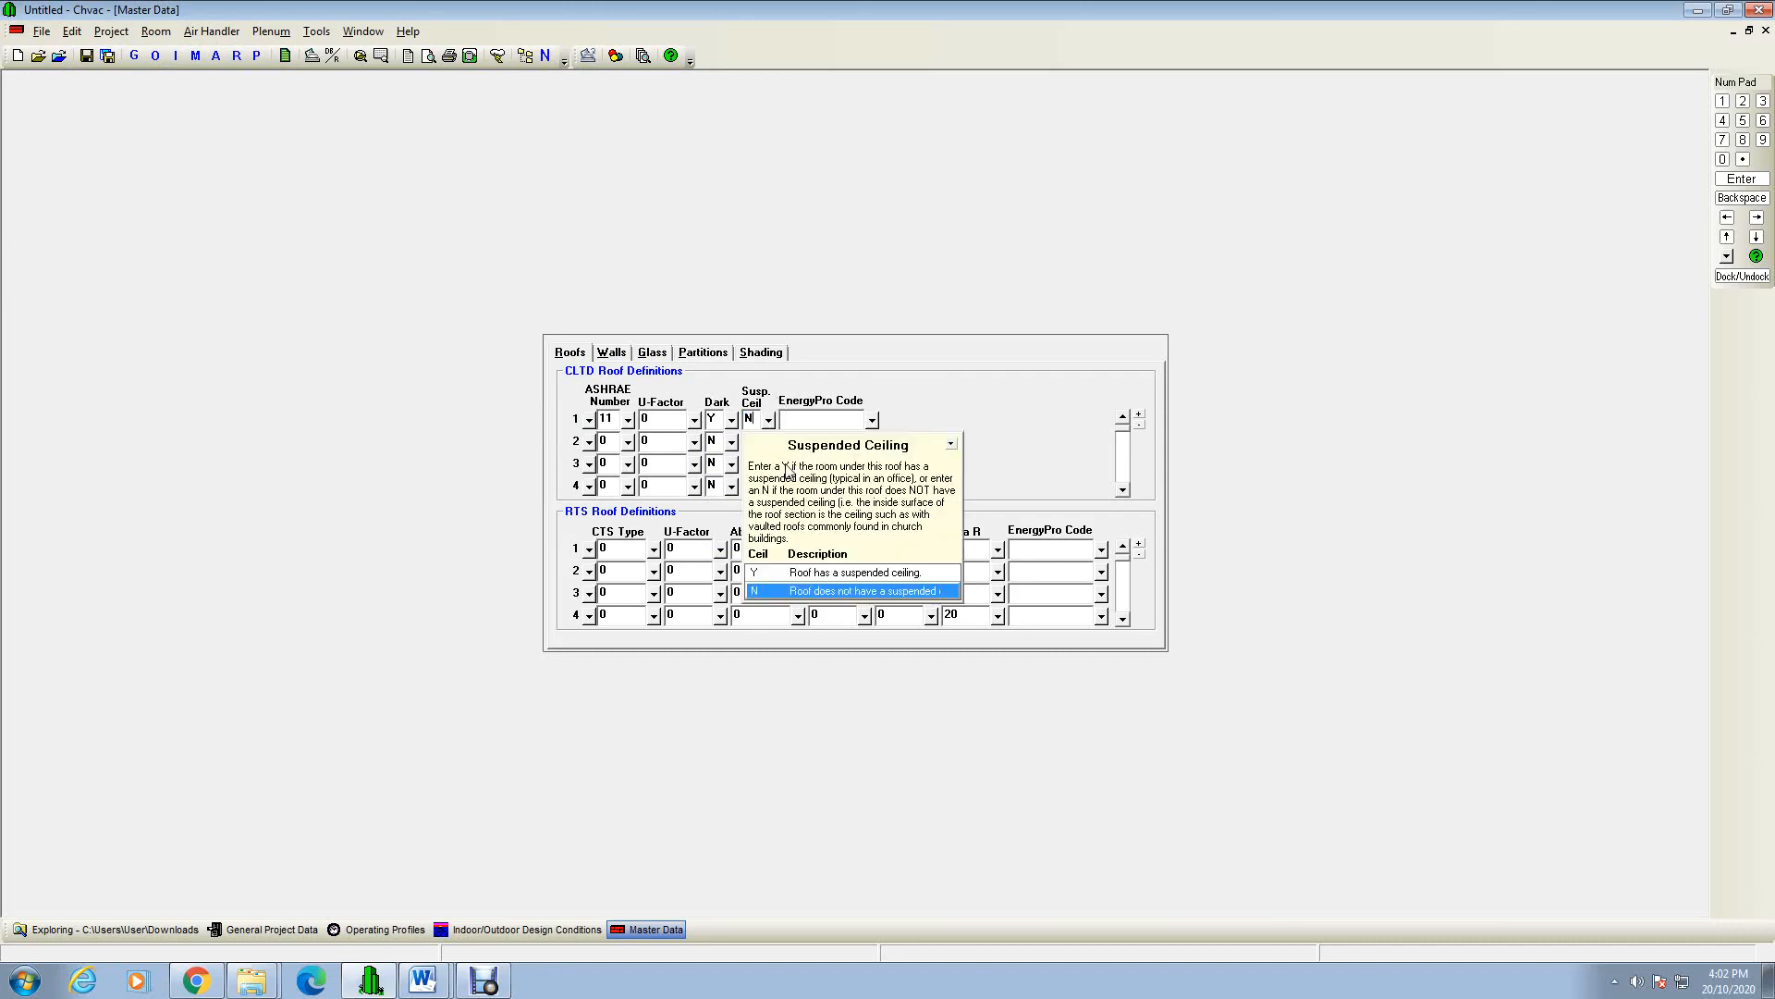
left_click(829, 574)
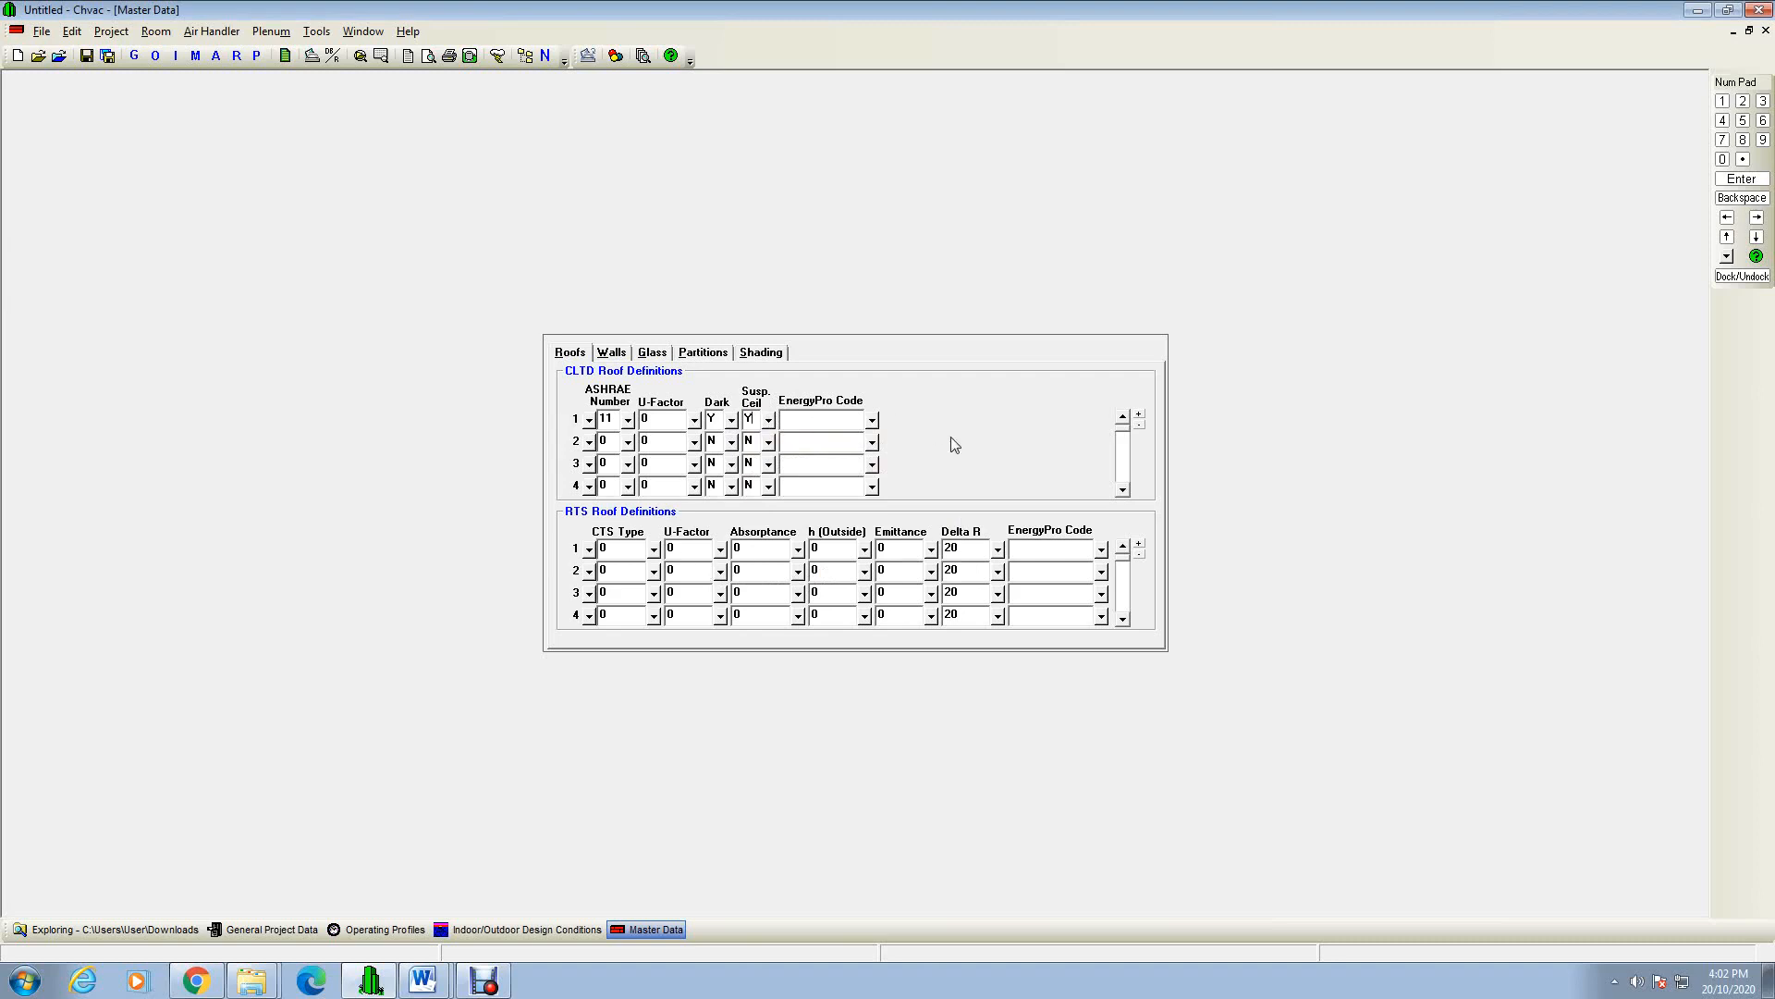
Step: Run the U-Factor Calculator for the first roof, look through its material list and close it
left_click(695, 421)
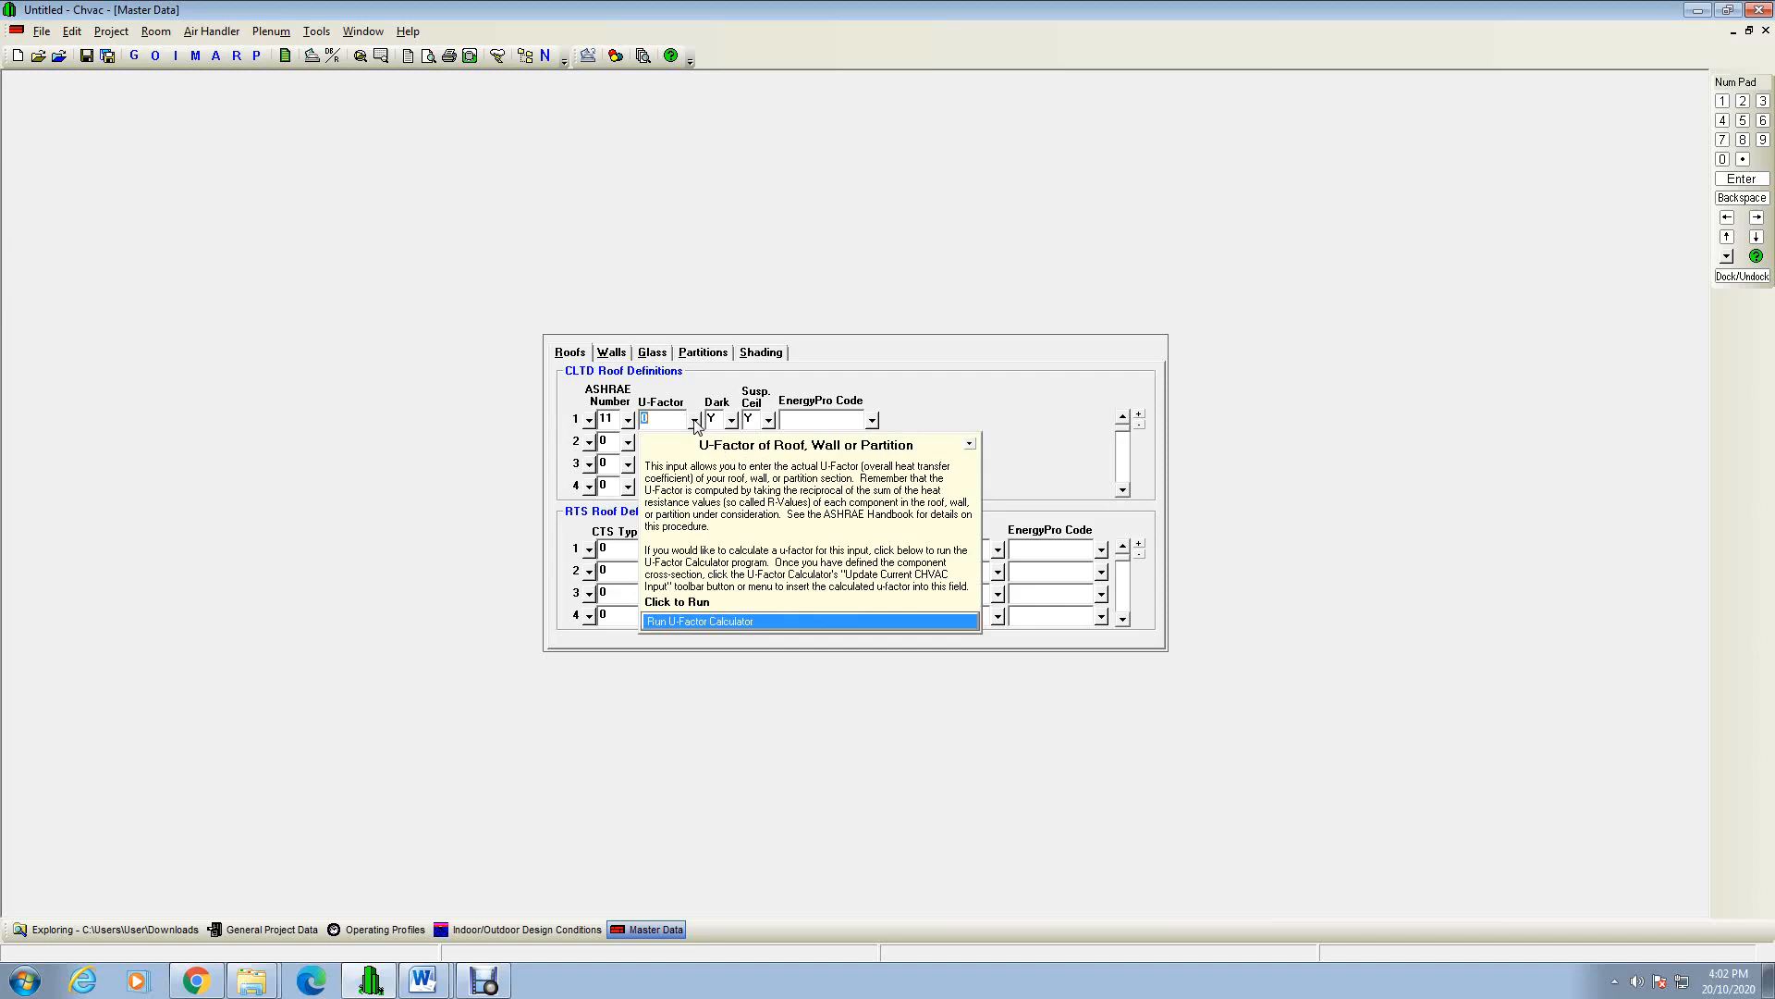
left_click(705, 606)
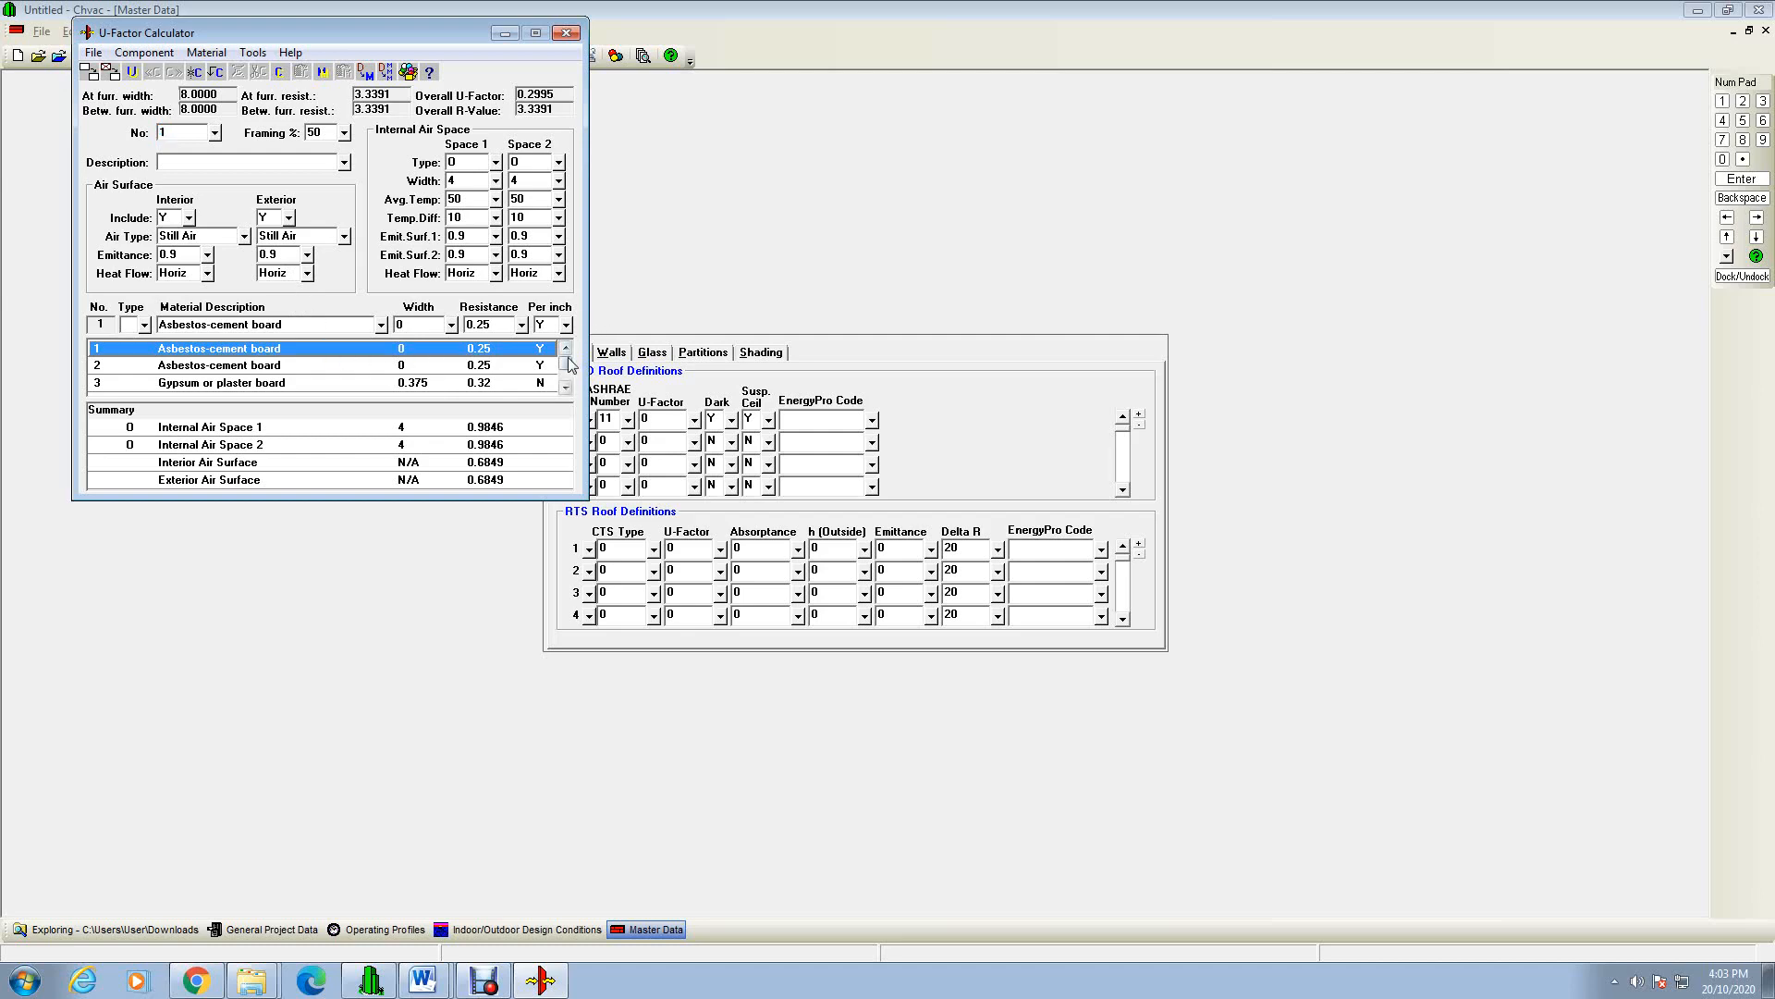
left_click_drag(567, 357, 568, 369)
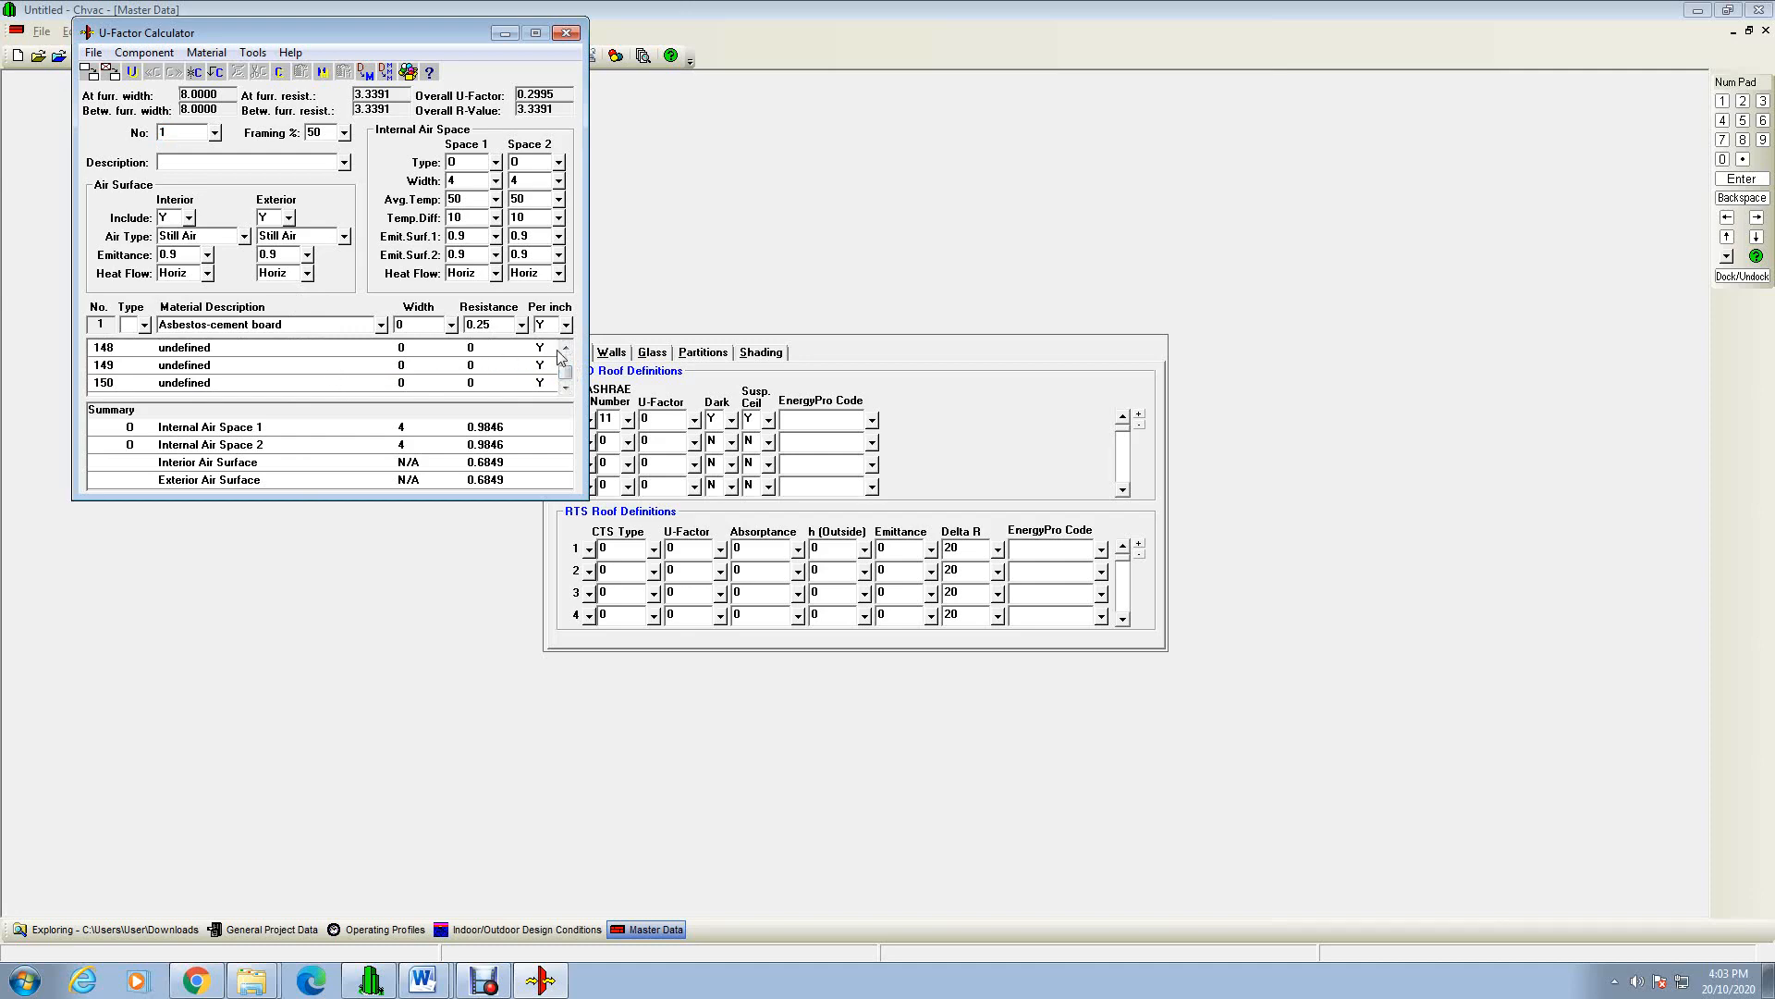
left_click_drag(564, 366, 564, 373)
left_click(564, 33)
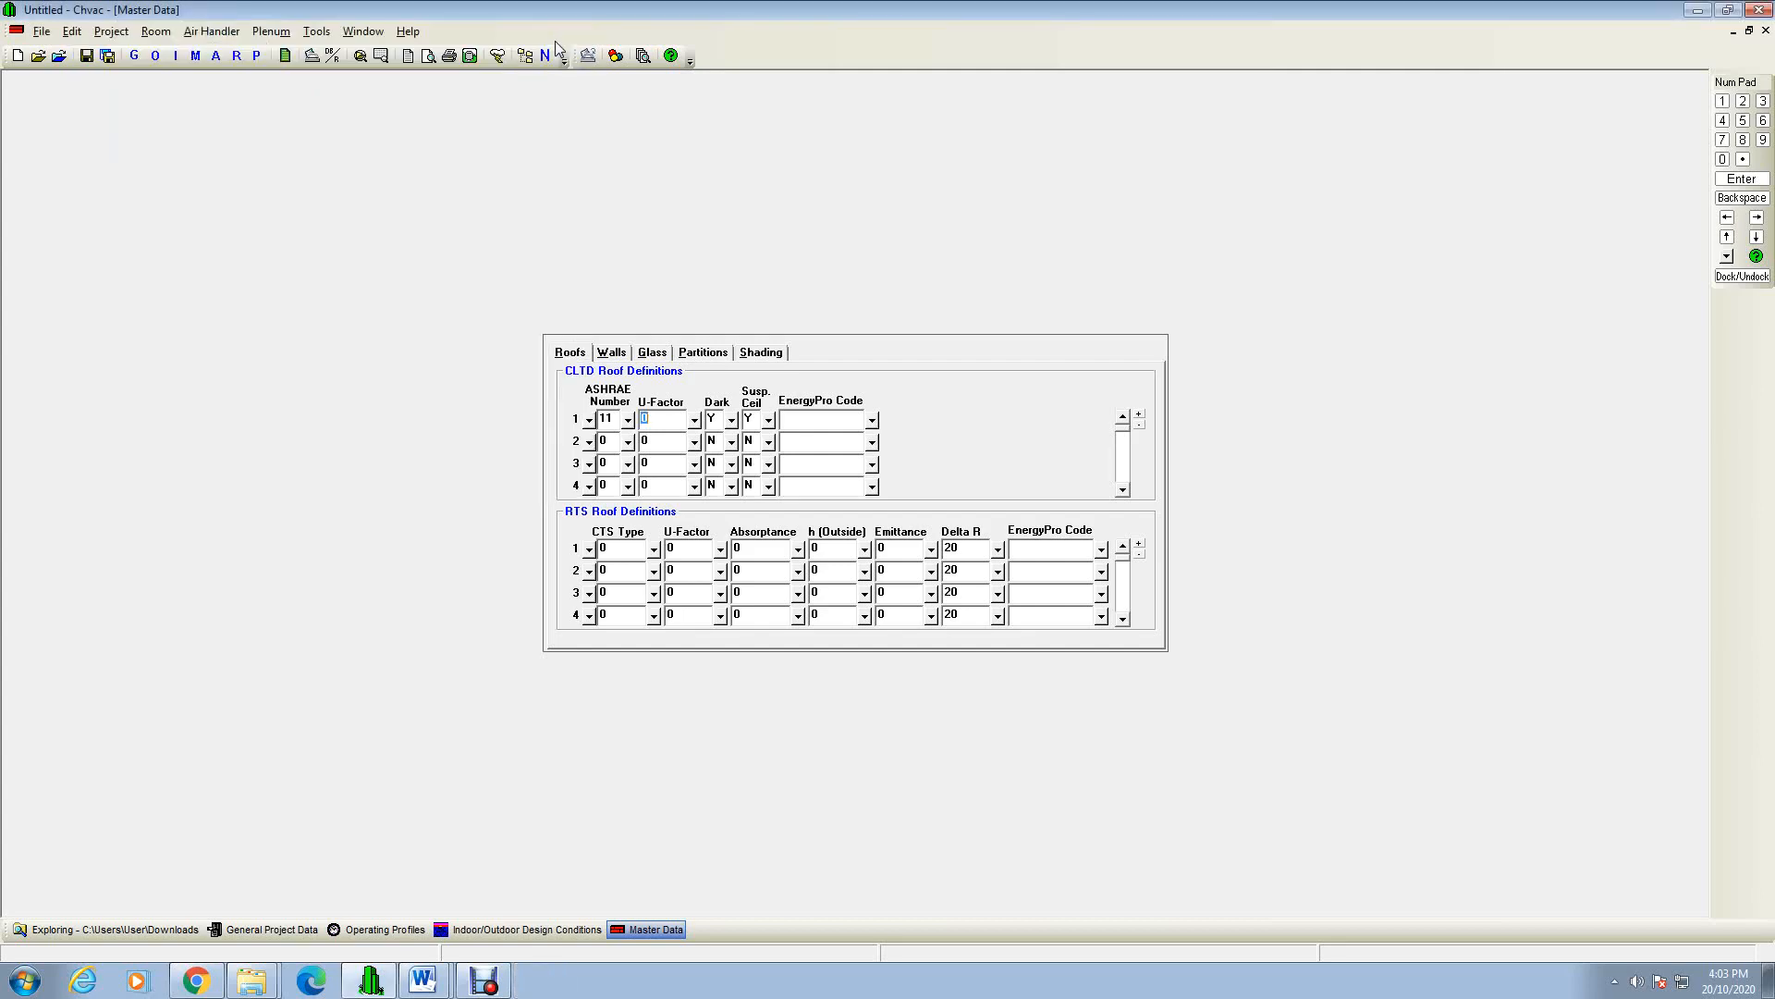
Step: Set the U-factor of the first CLTD roof to 0.106
left_click(695, 419)
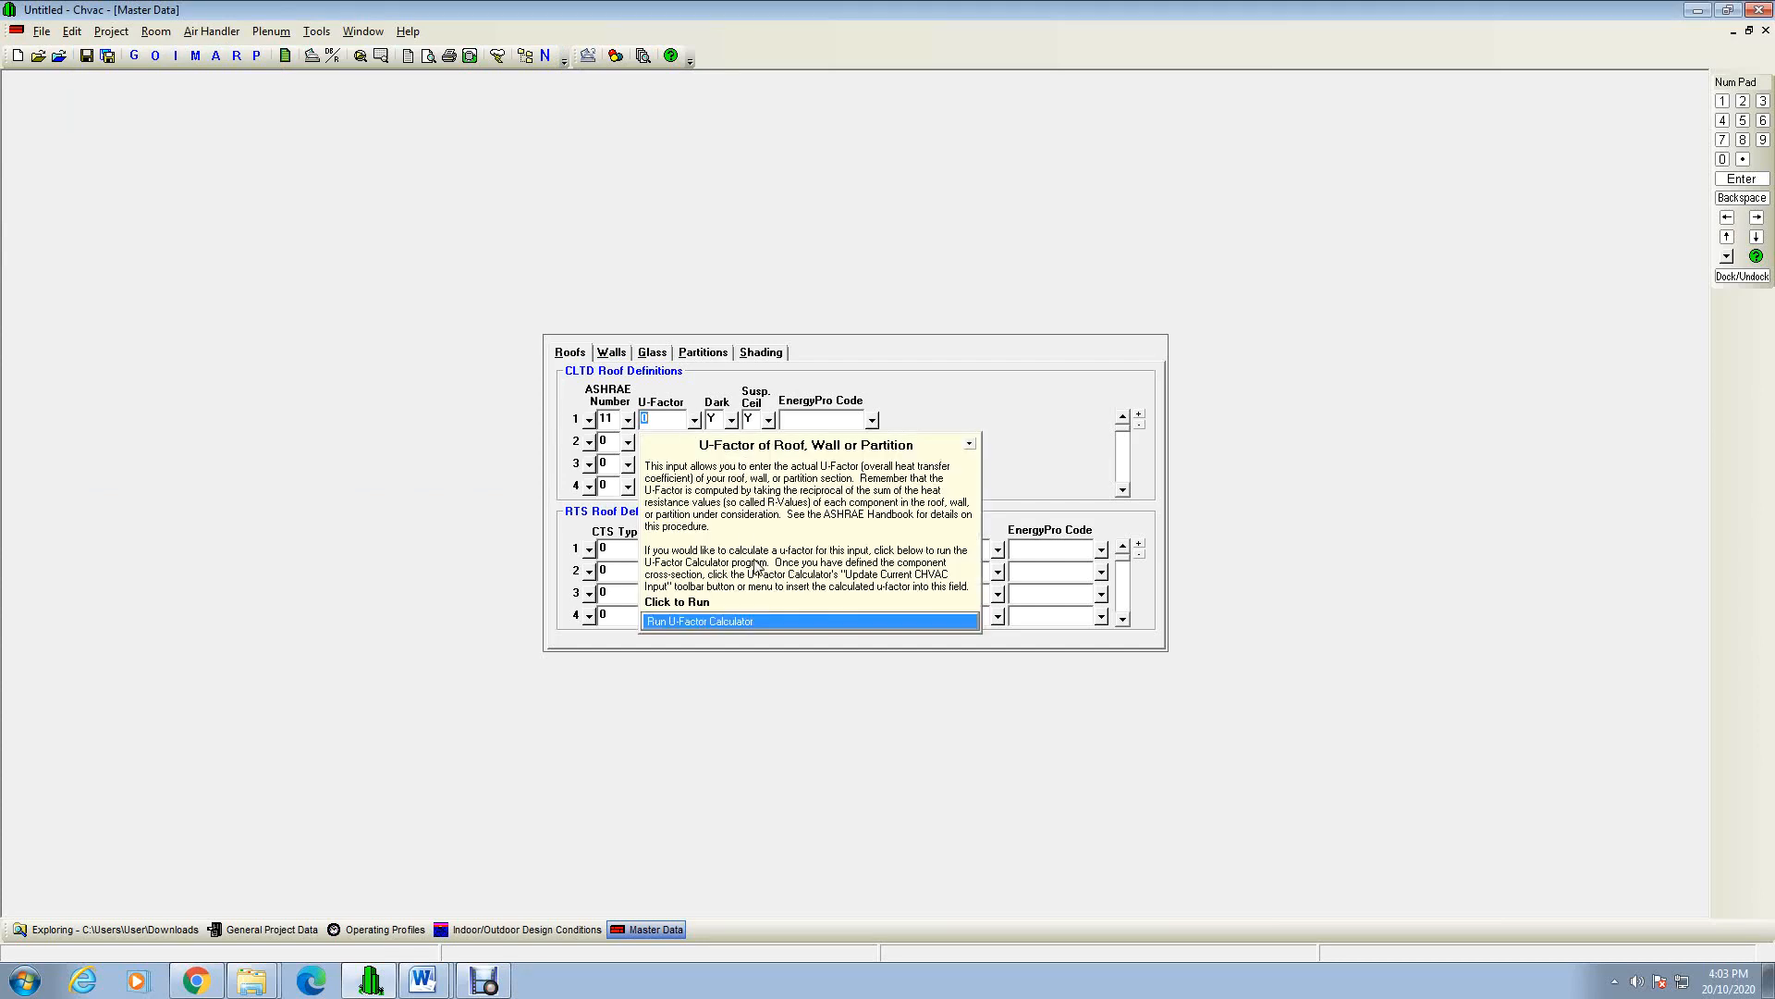
left_click(720, 622)
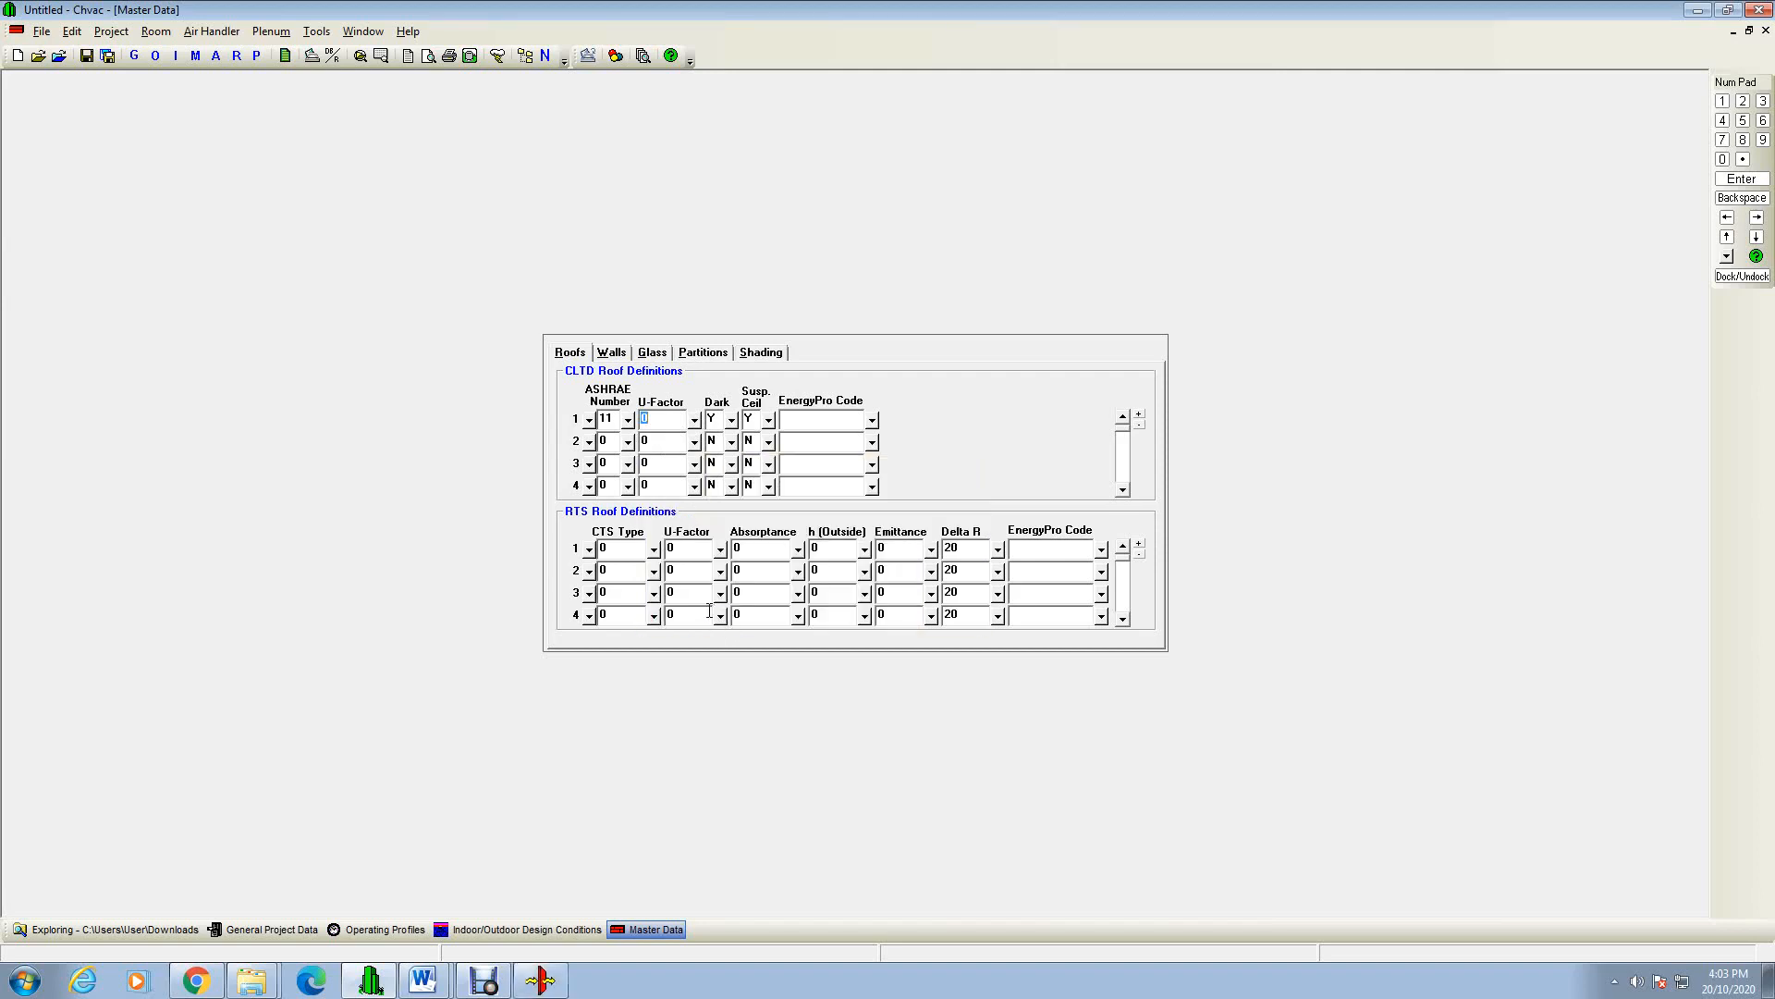
left_click(662, 421)
type("106")
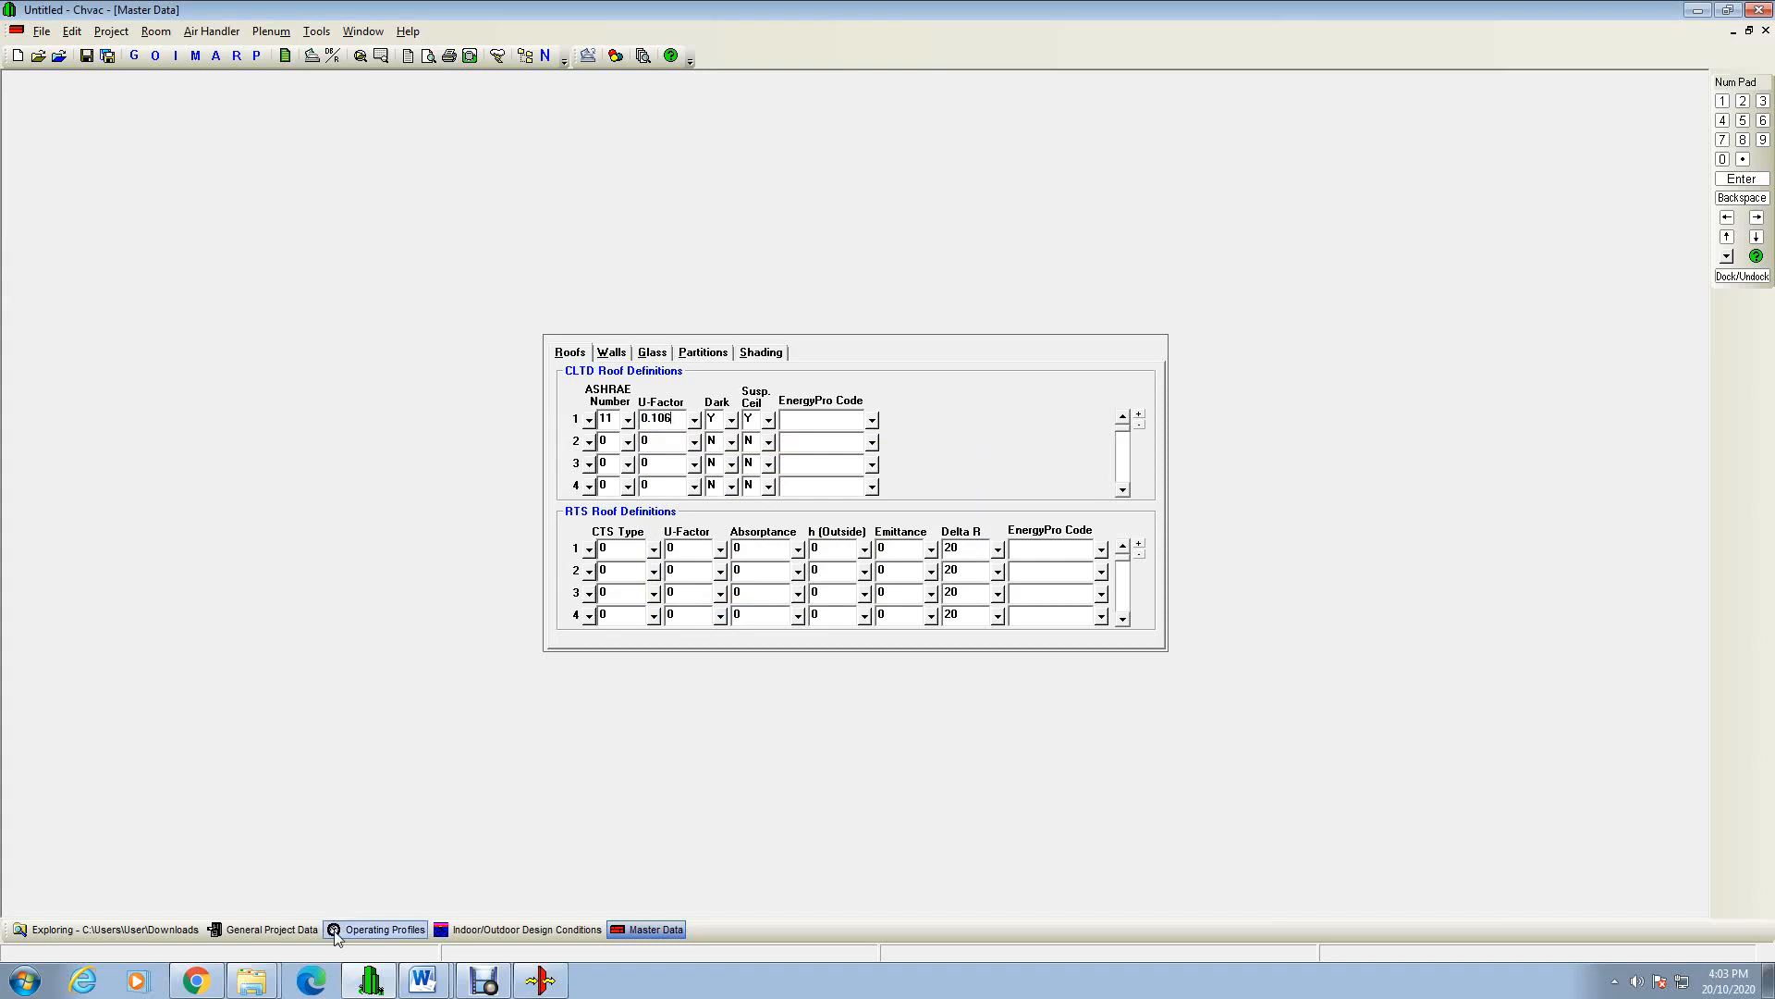
Step: Switch to the Word specification to examine the roof and wall requirements, and return to Chvac
left_click(432, 987)
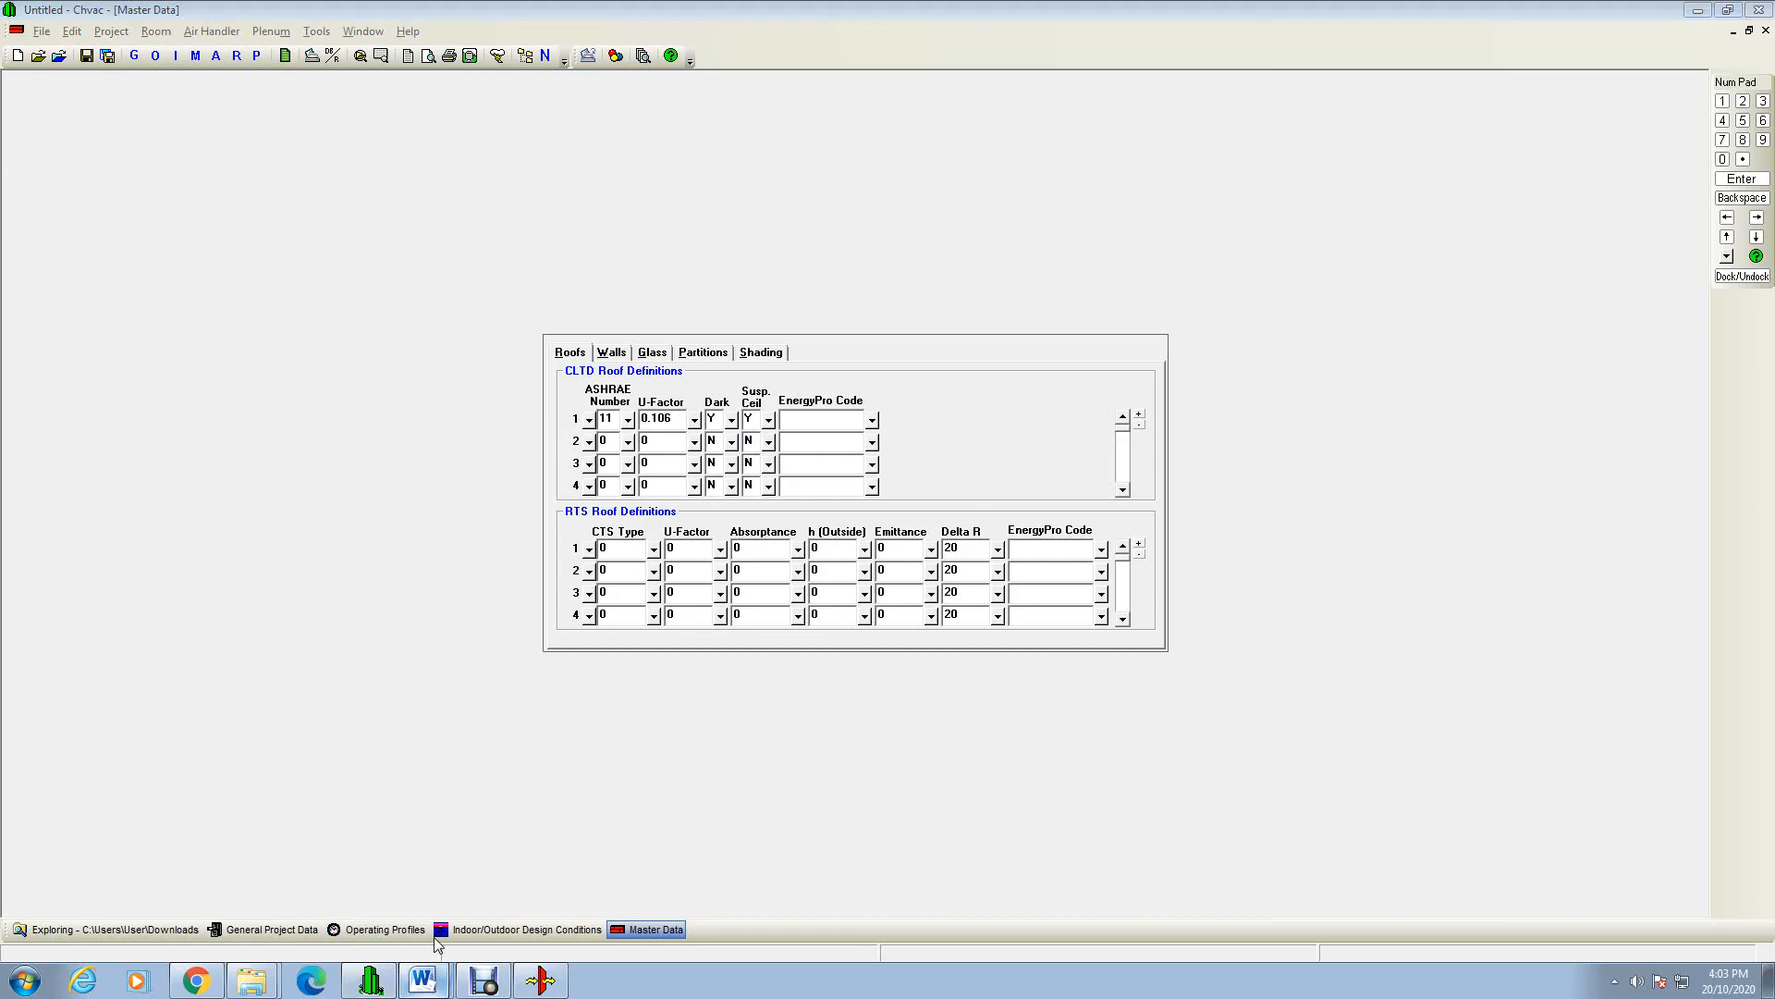
left_click(442, 982)
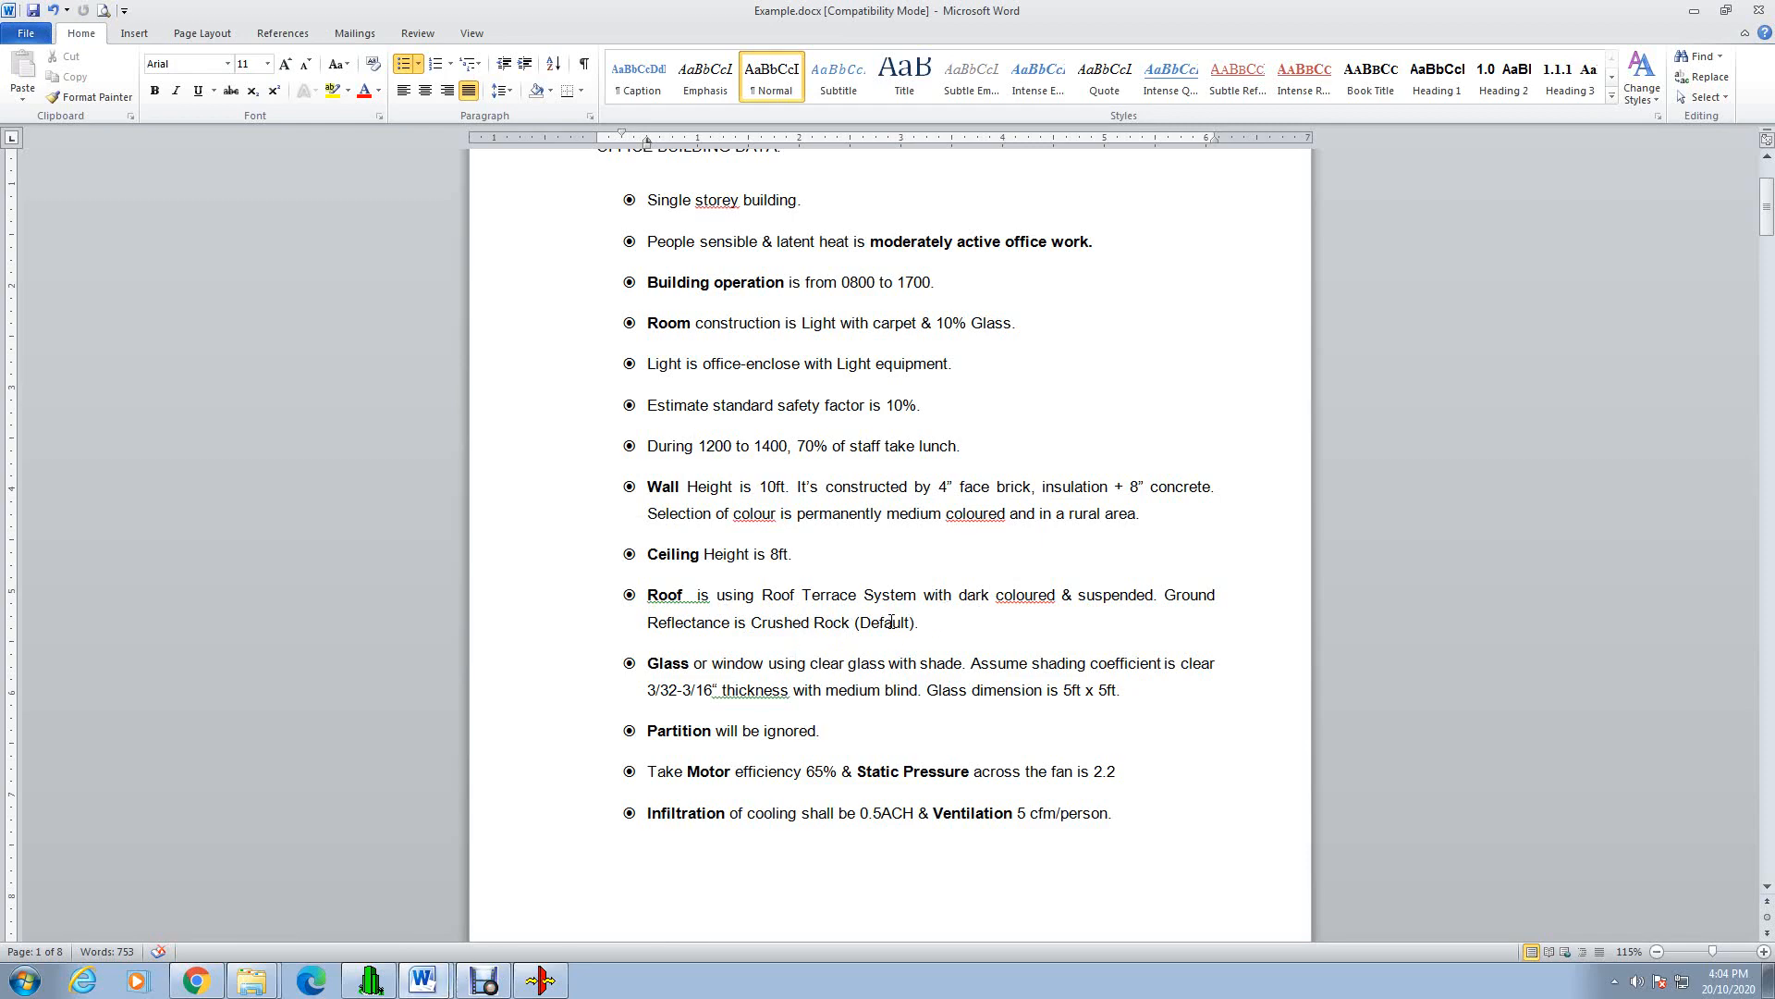
left_click(371, 981)
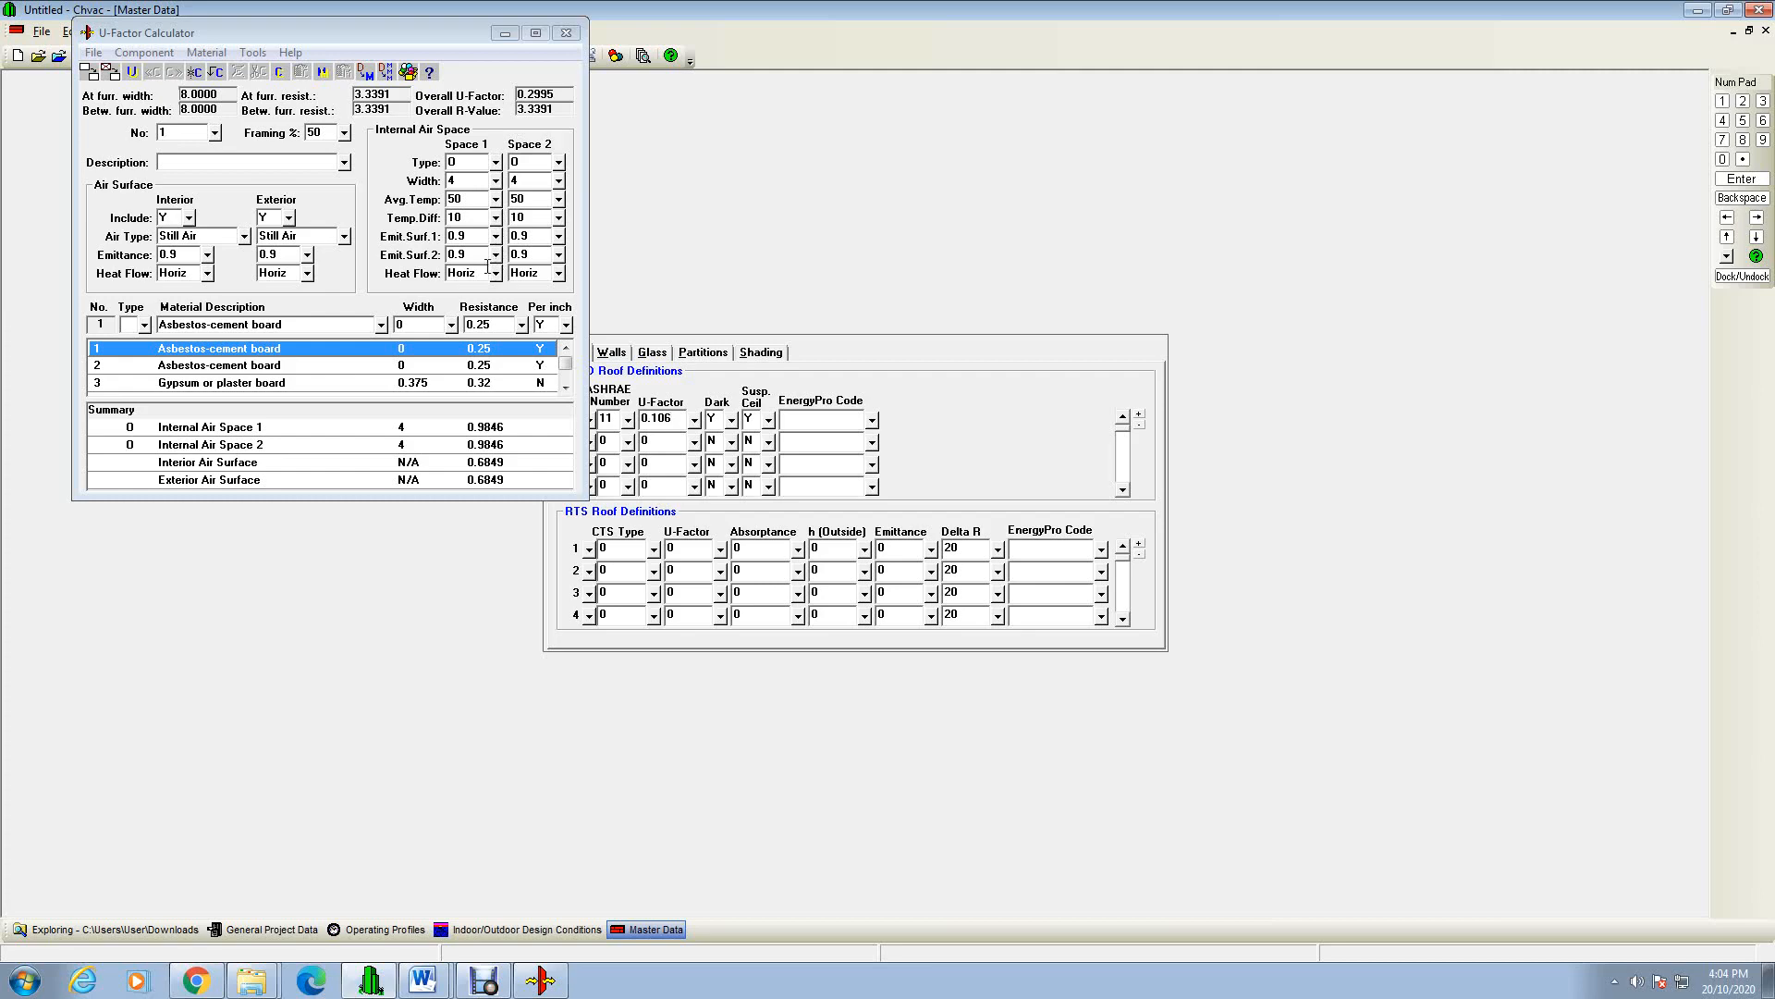
Step: Close the U-Factor Calculator and display the wall definitions of the master data
left_click(568, 35)
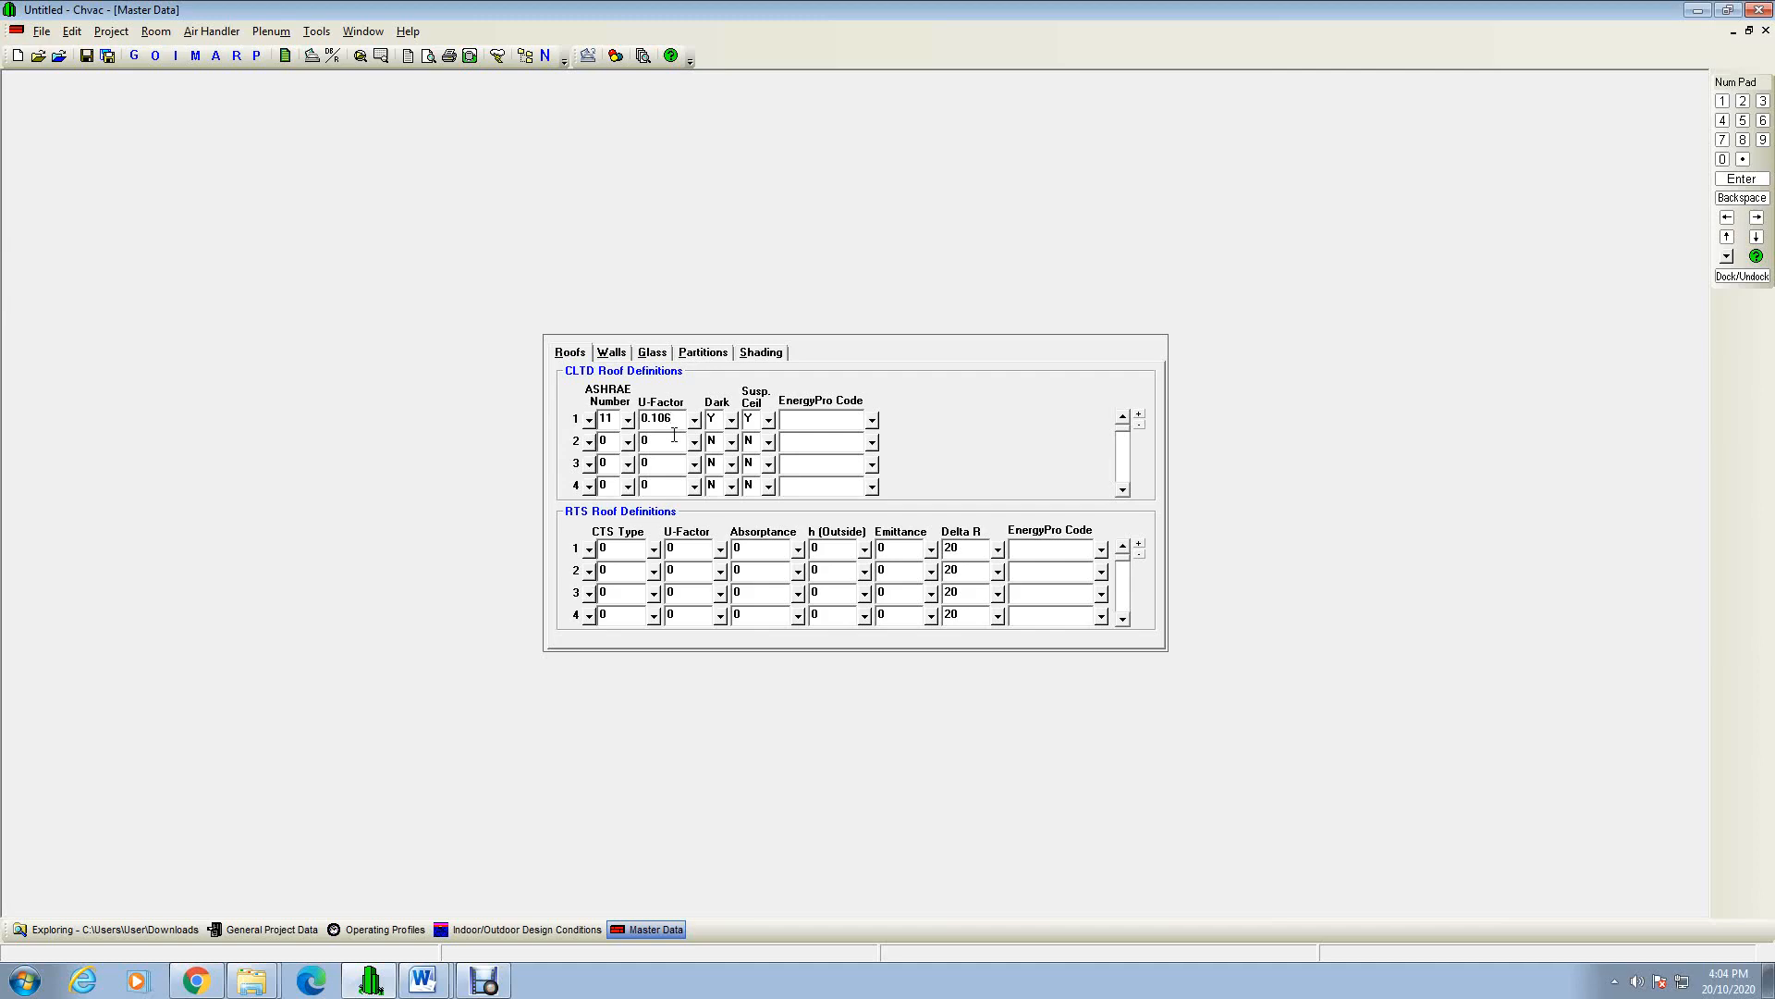
left_click(617, 359)
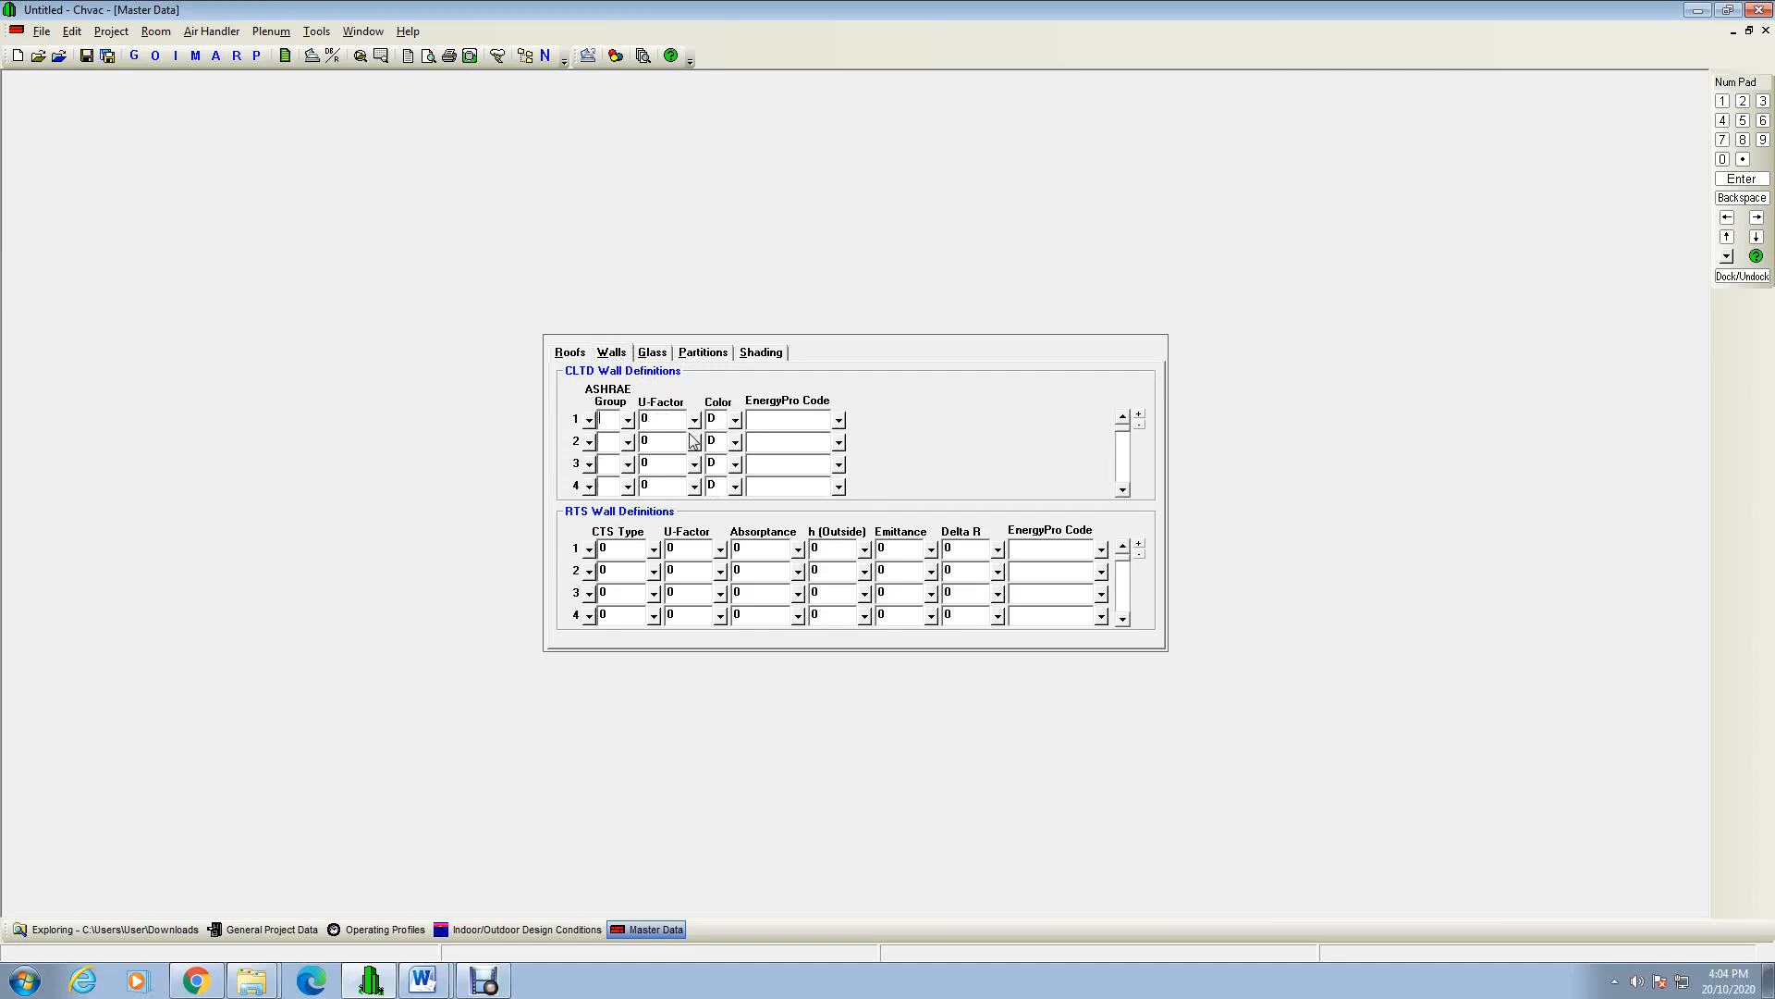
Step: Check the wall construction in the Word specification, return to Chvac and assign ASHRAE group A to the first CLTD wall
left_click(629, 422)
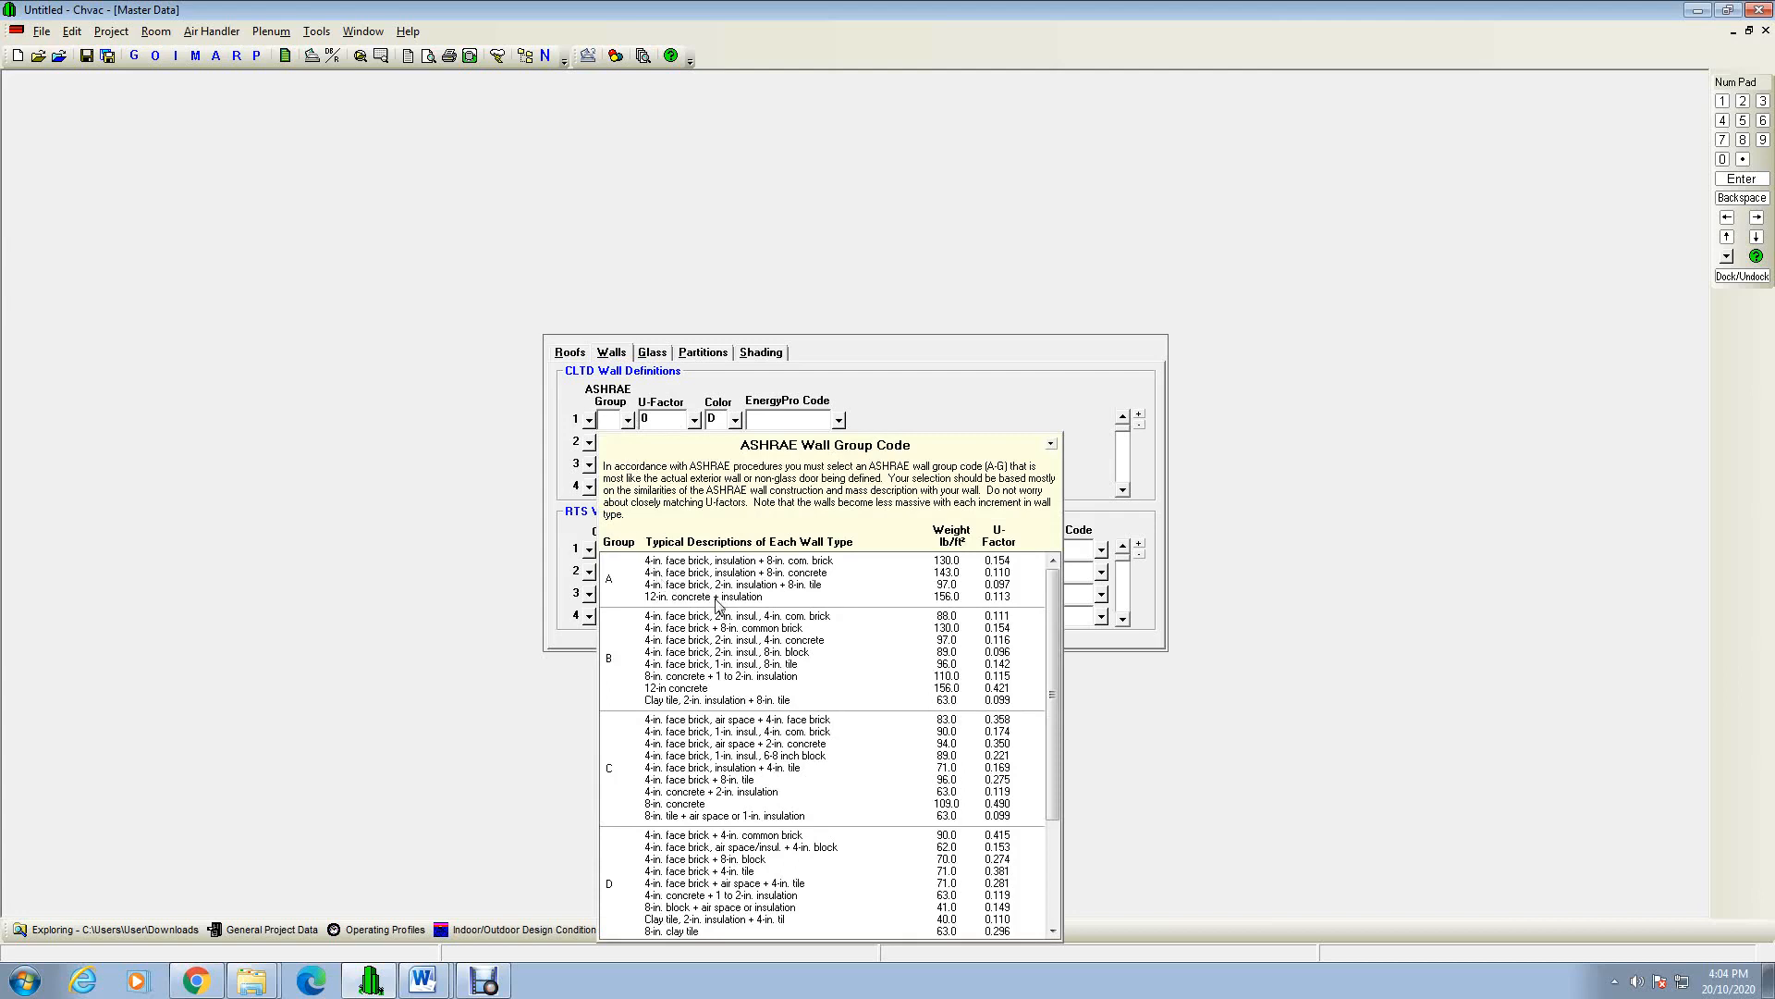
left_click(423, 980)
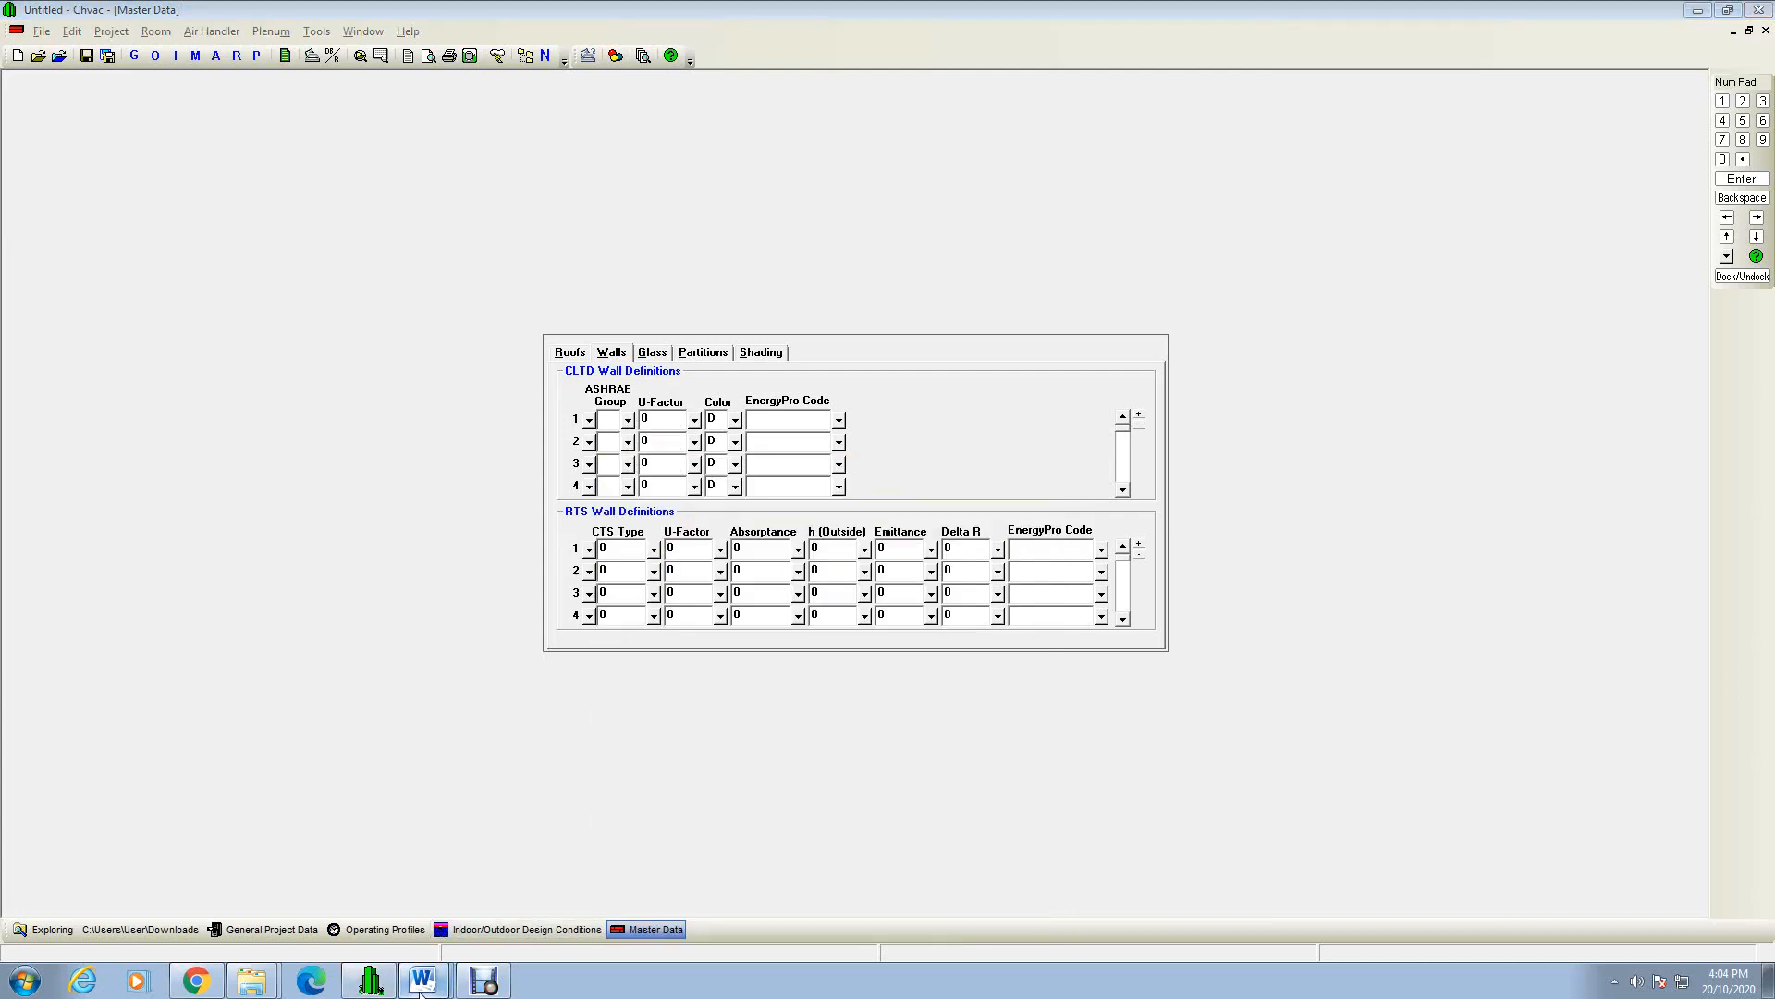
left_click(432, 937)
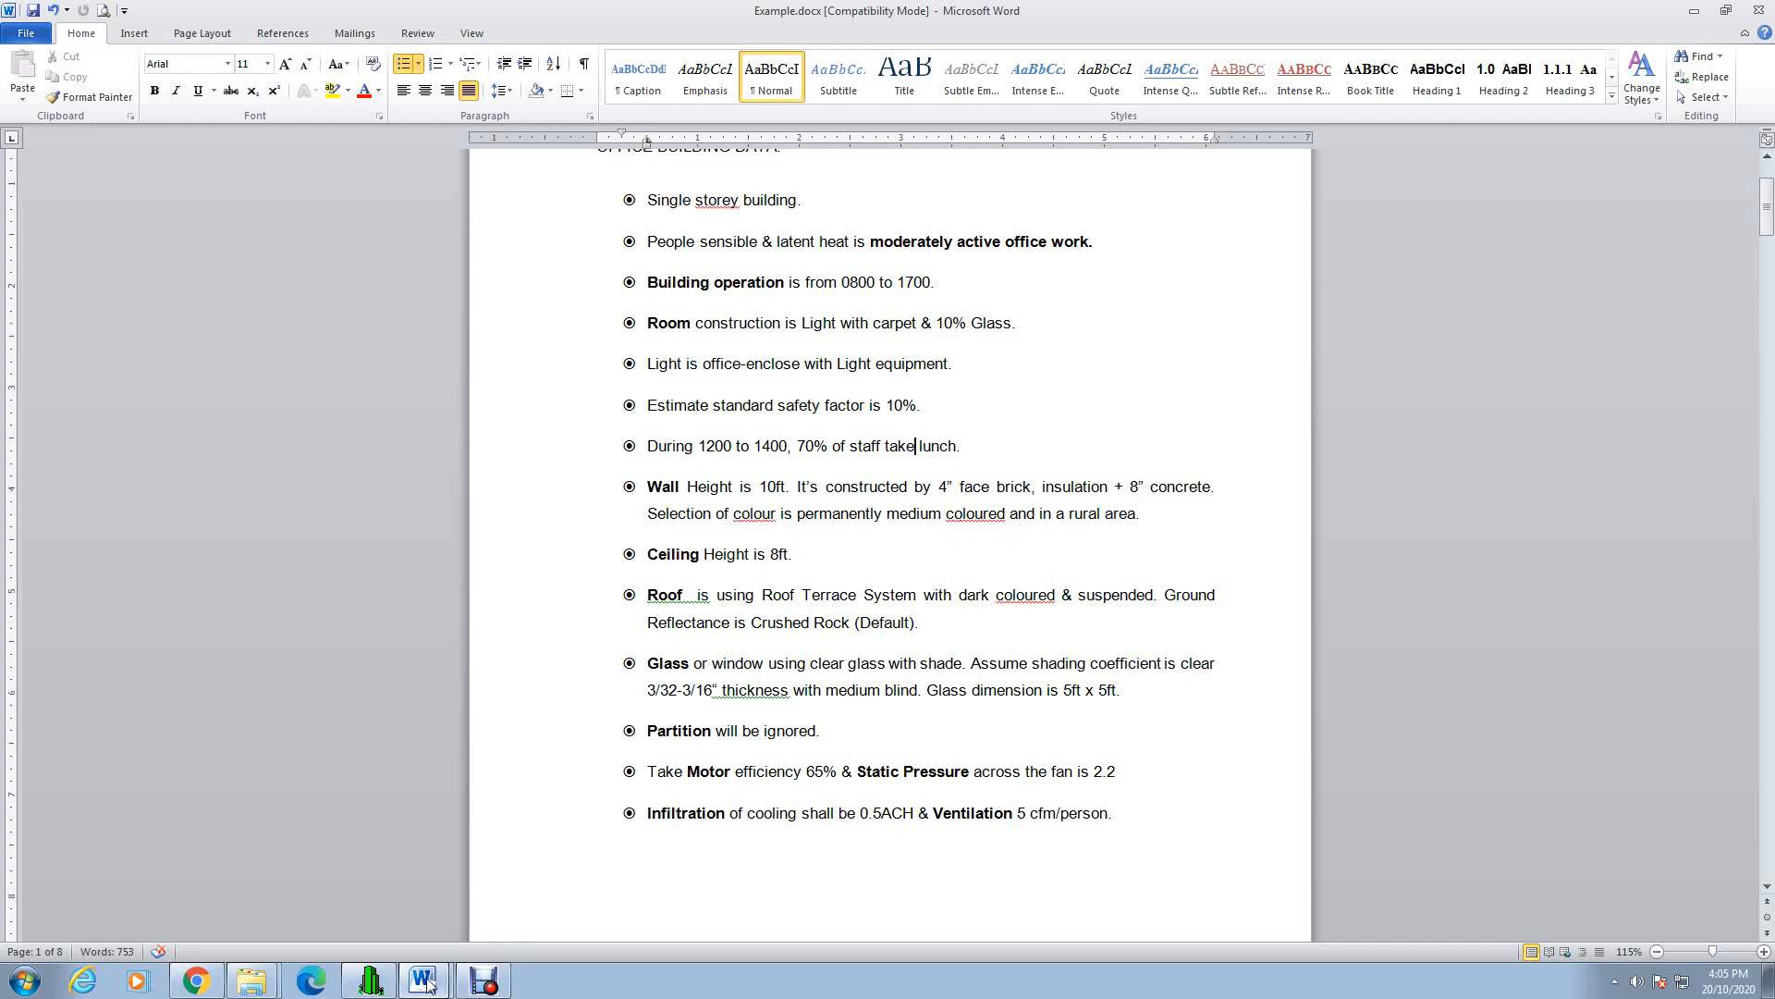
left_click(370, 980)
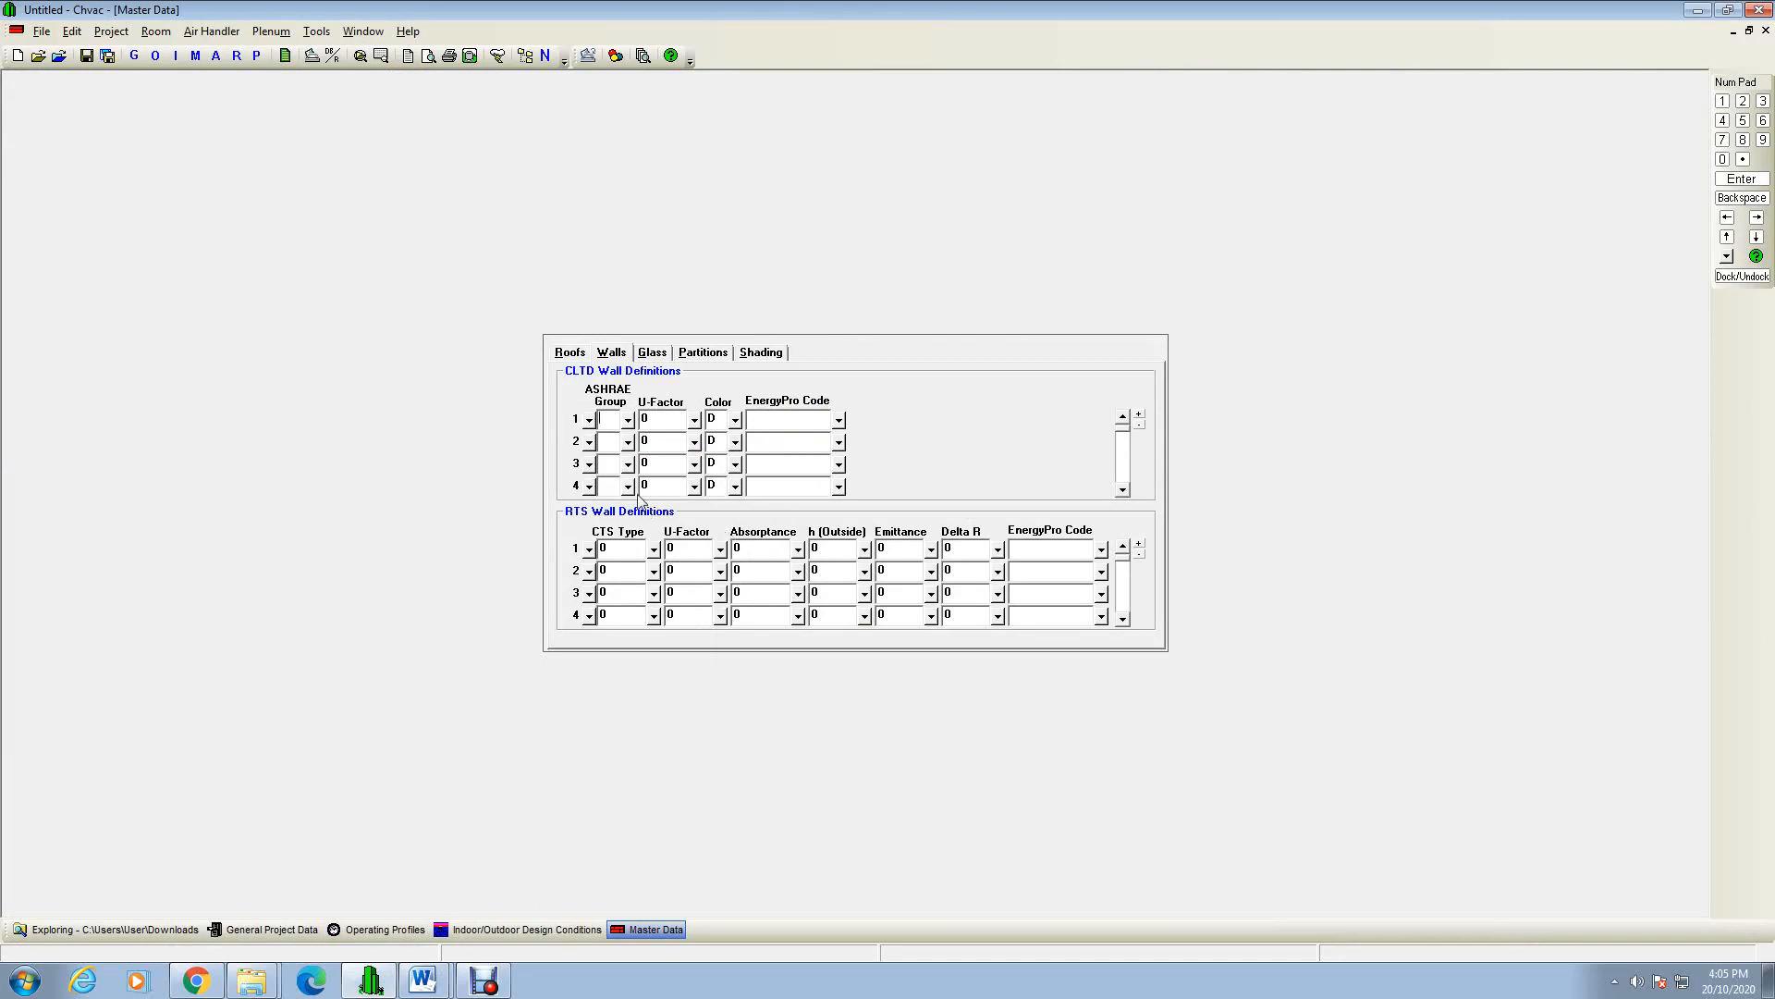
left_click(630, 421)
left_click(628, 420)
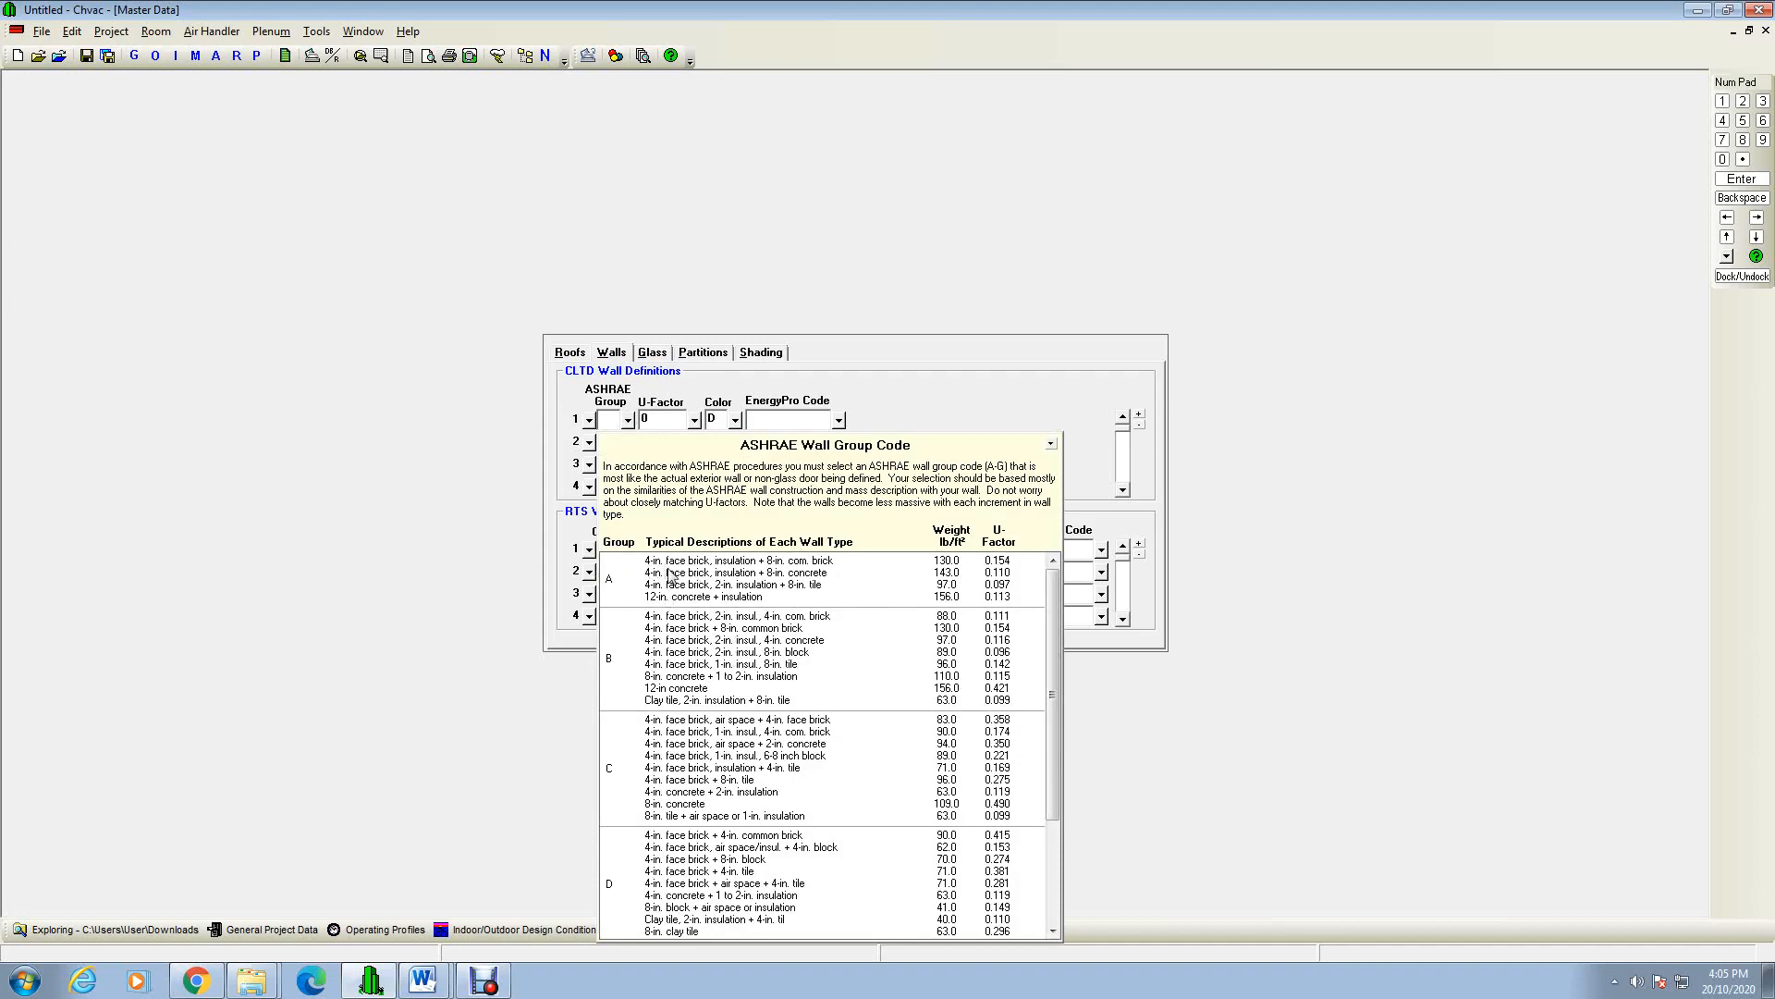
left_click(817, 580)
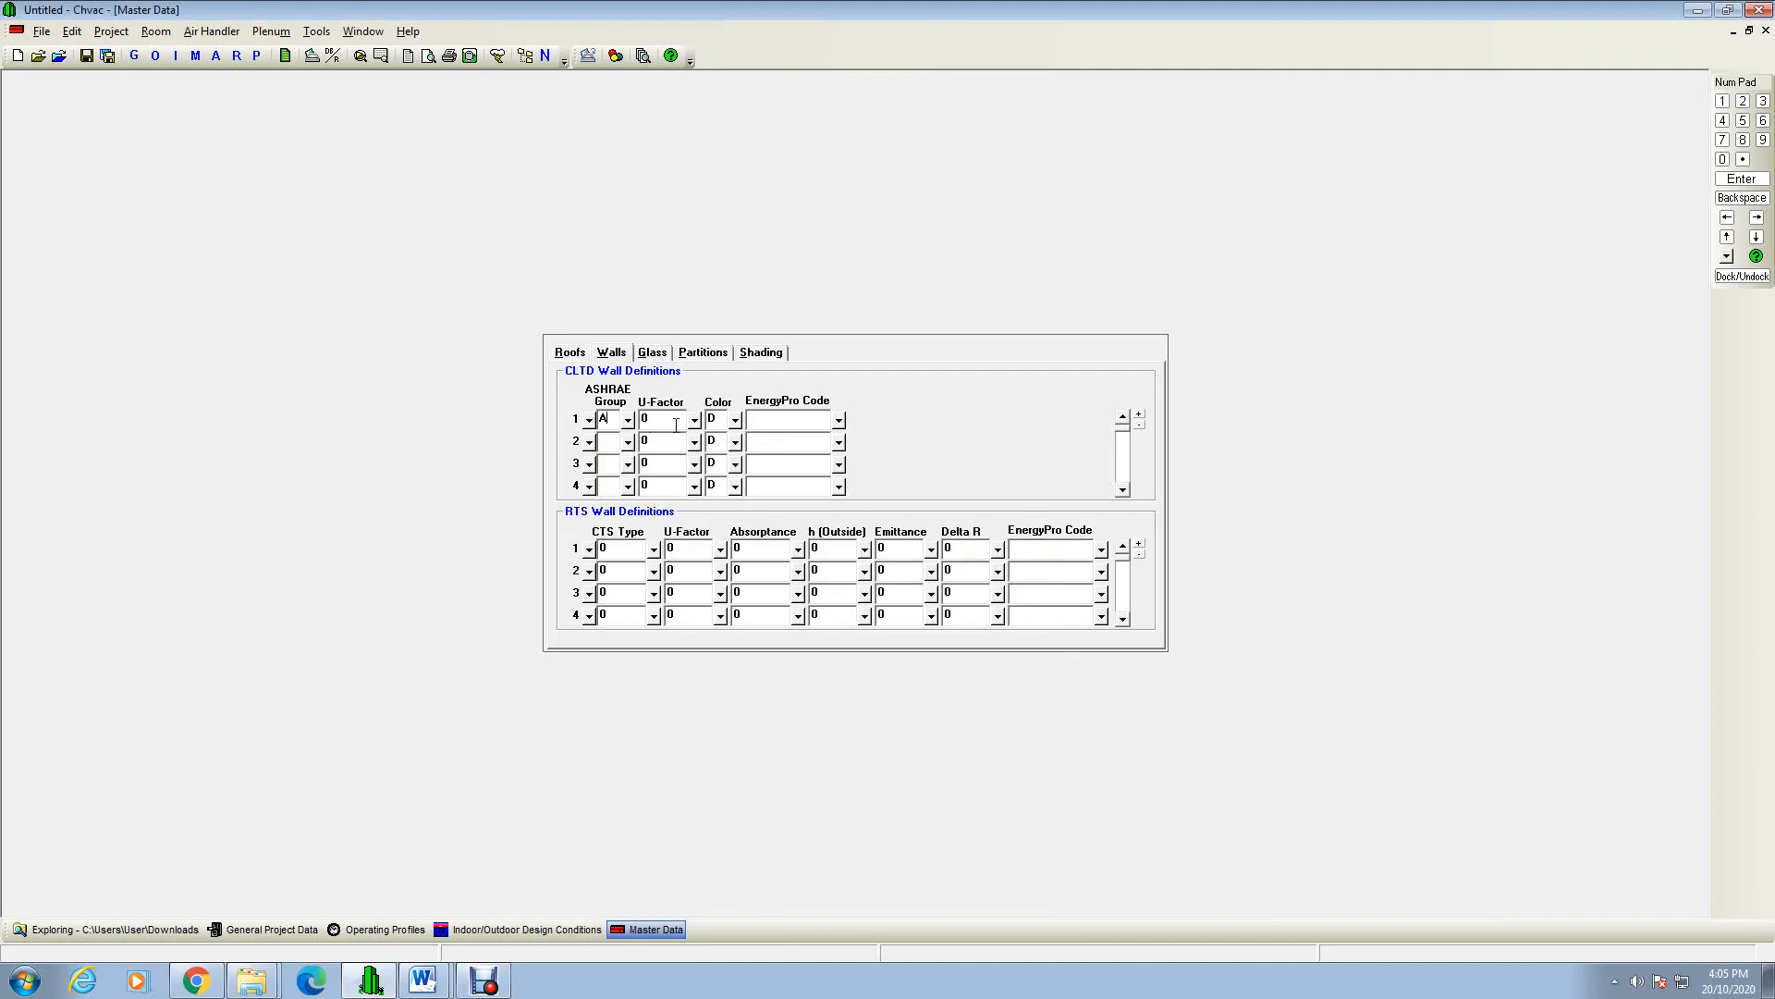
Step: Set the first CLTD wall's color to M, permanently medium colored and in a rural area
left_click(695, 421)
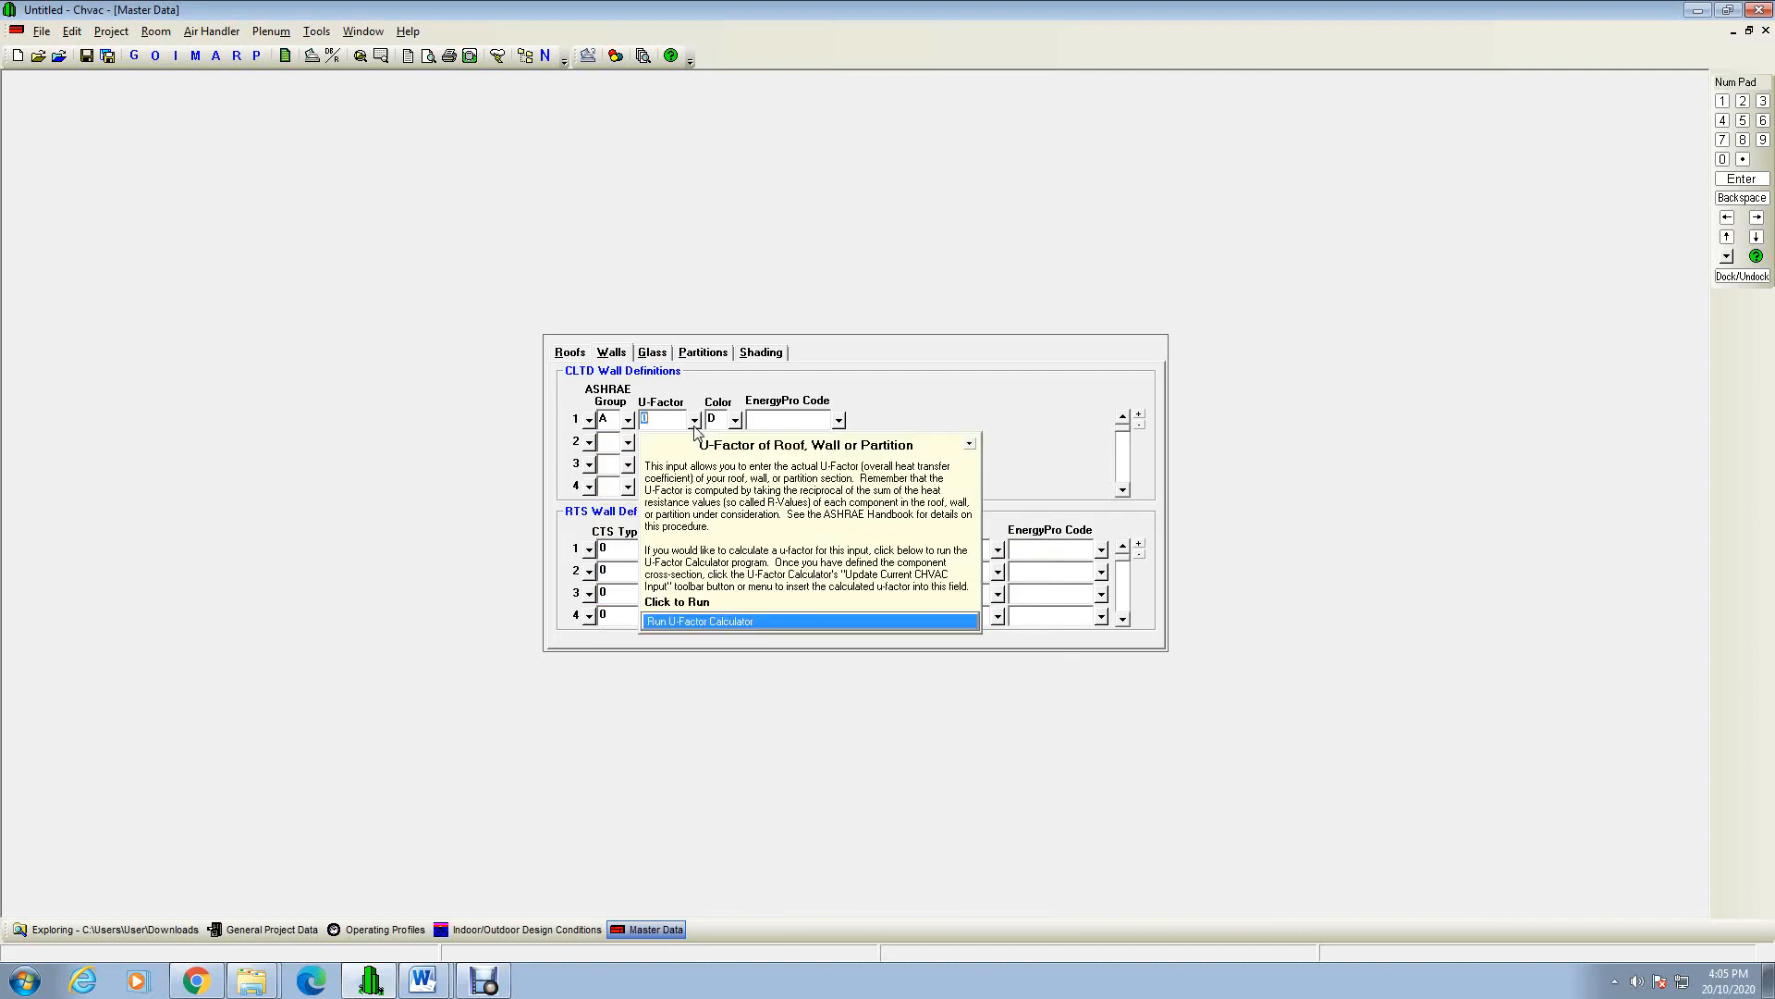
left_click(759, 614)
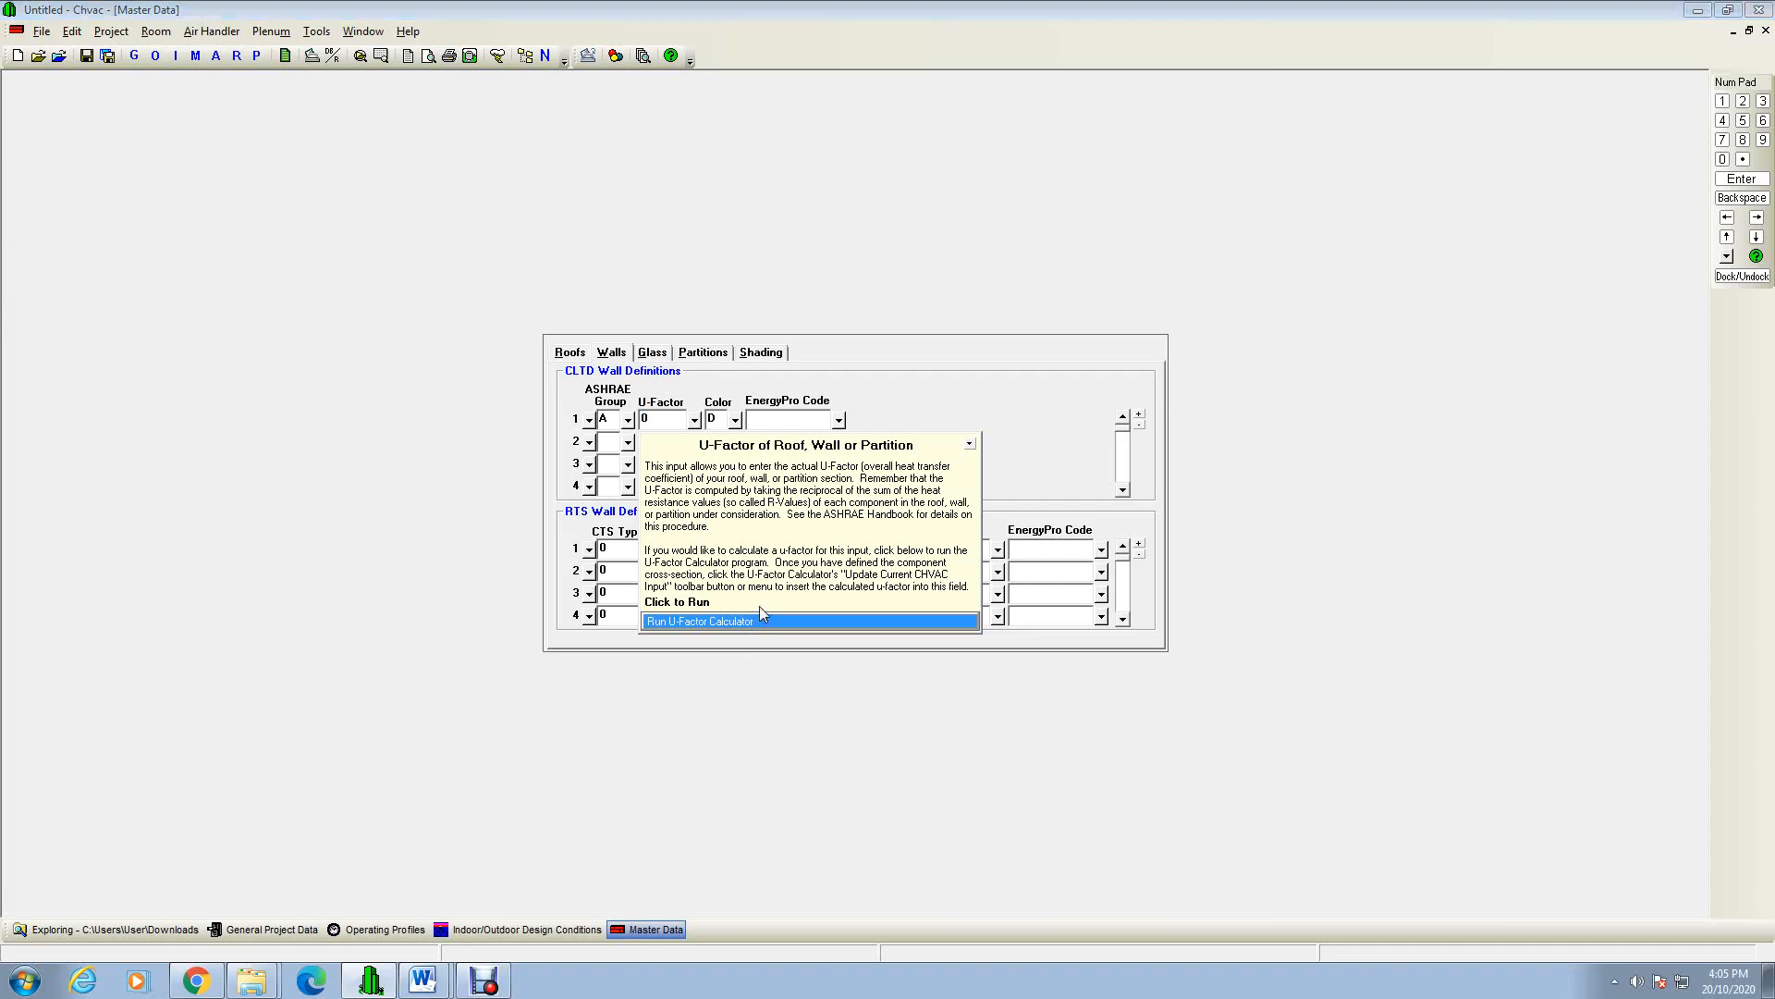
left_click(661, 418)
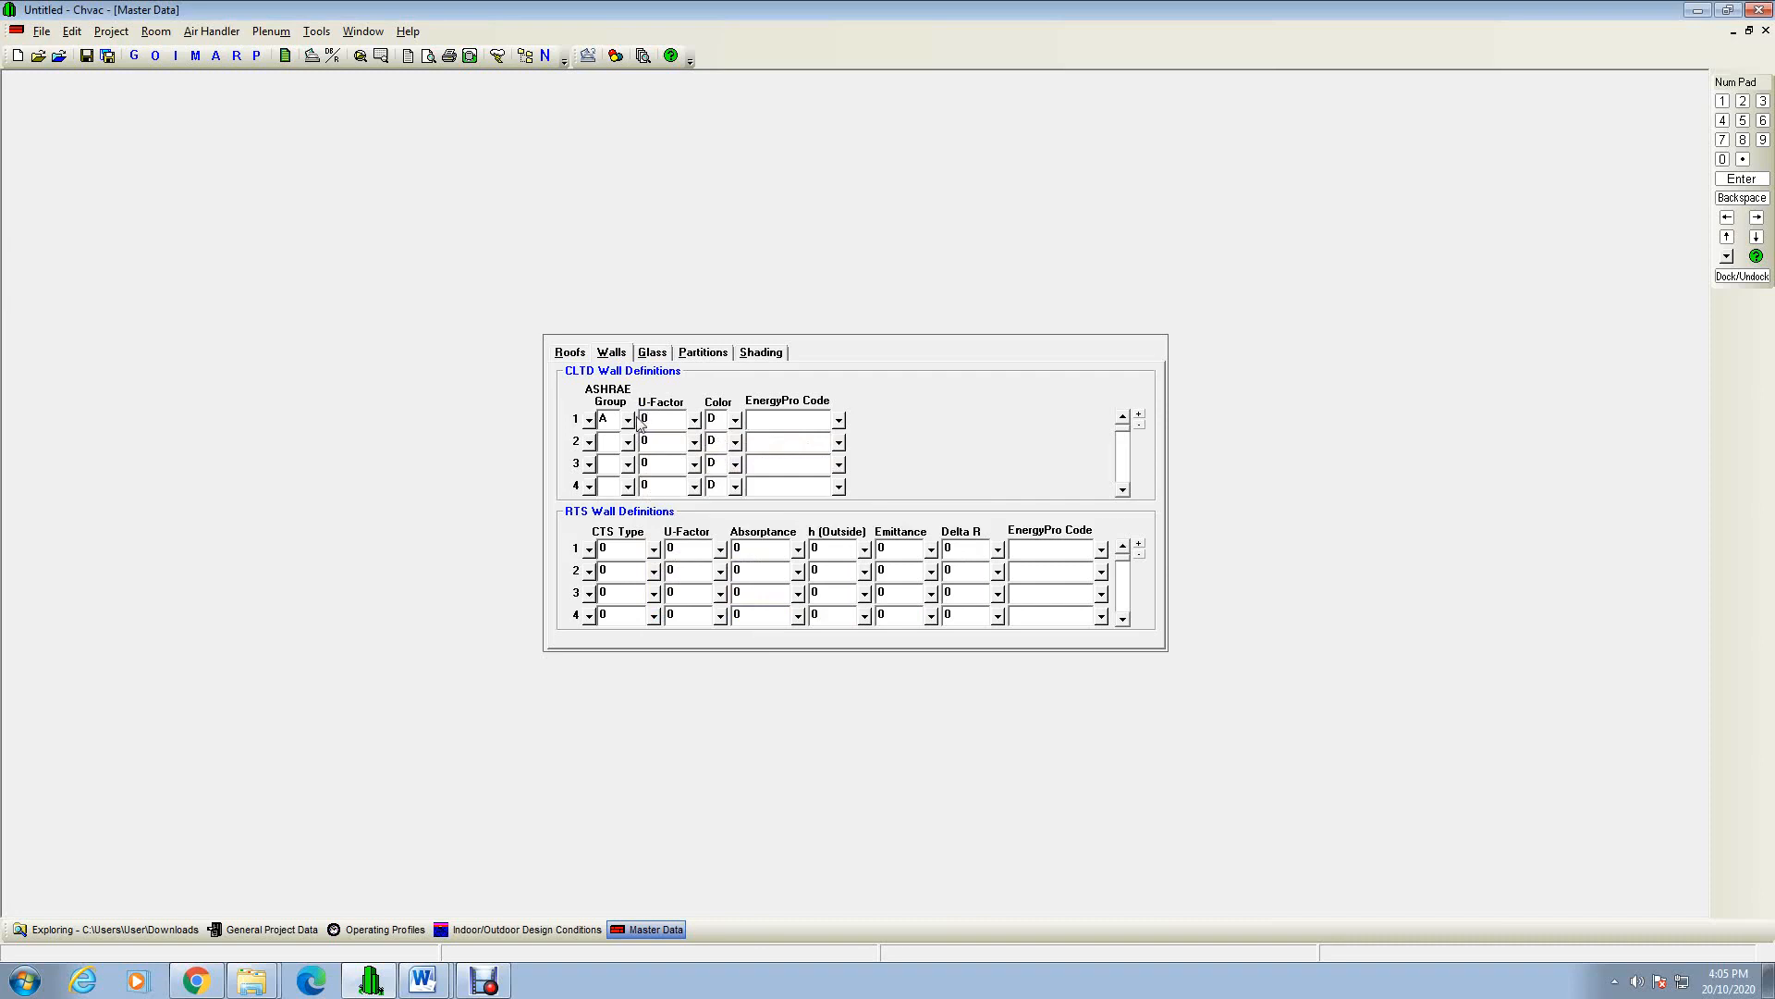
left_click(735, 420)
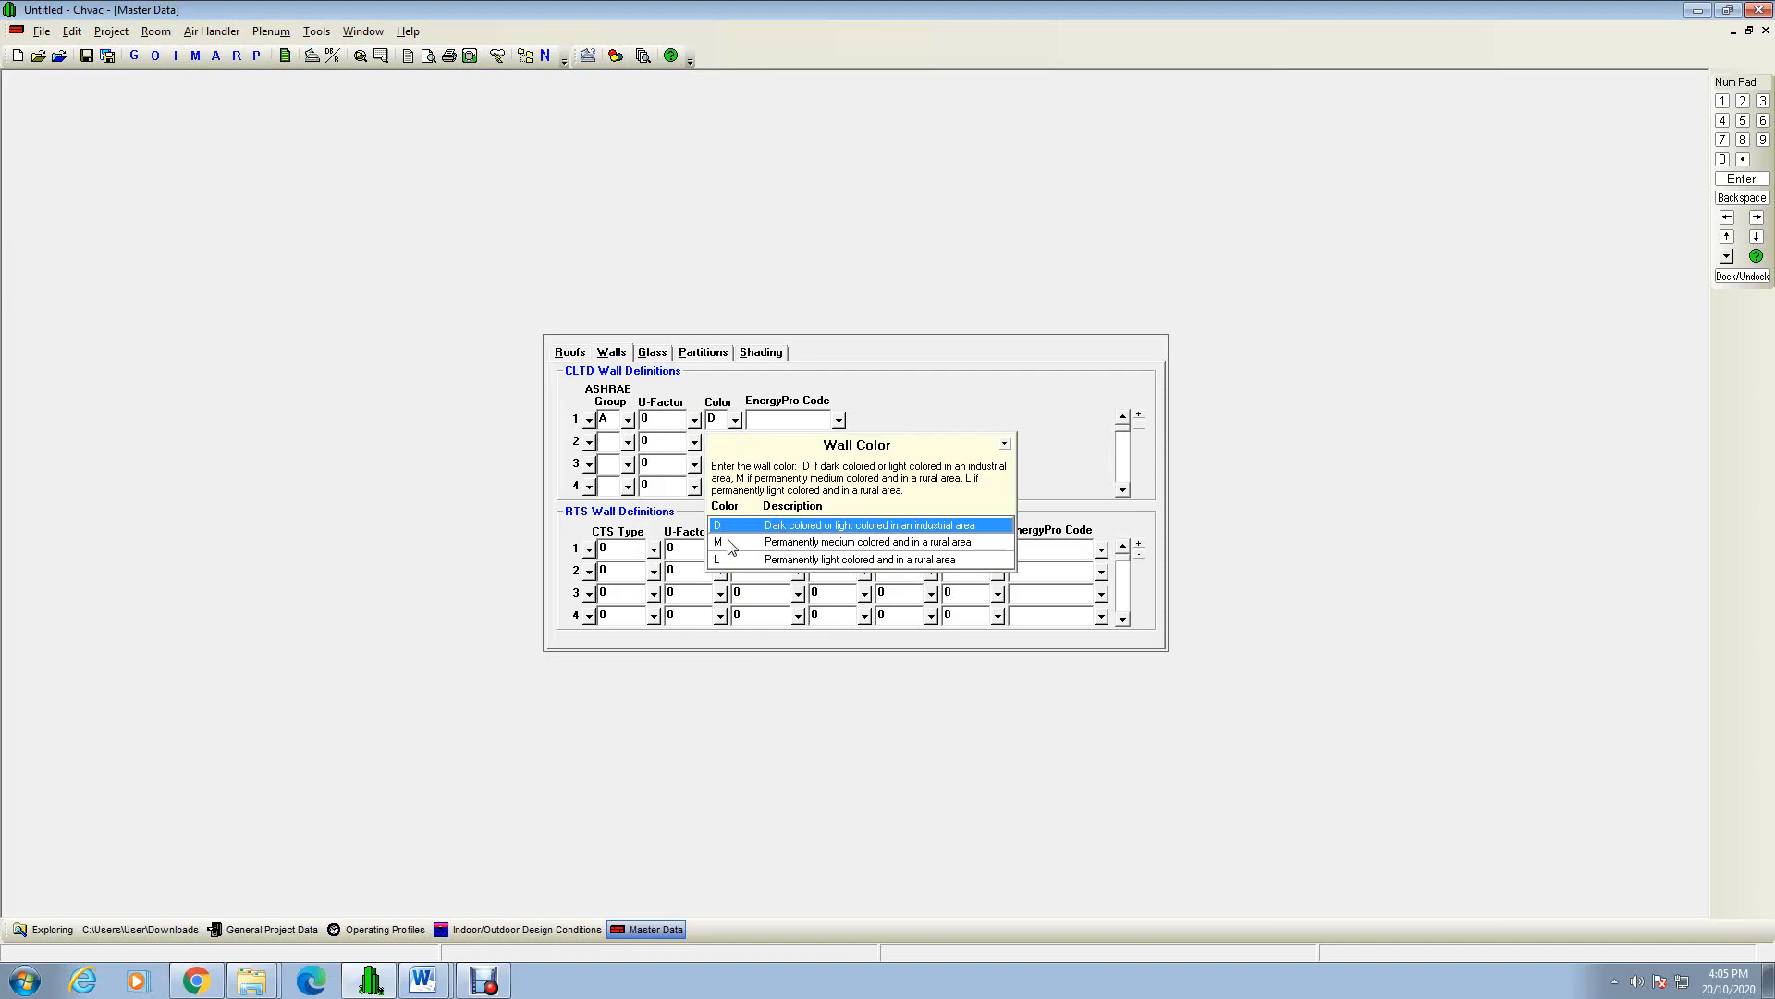
left_click(802, 544)
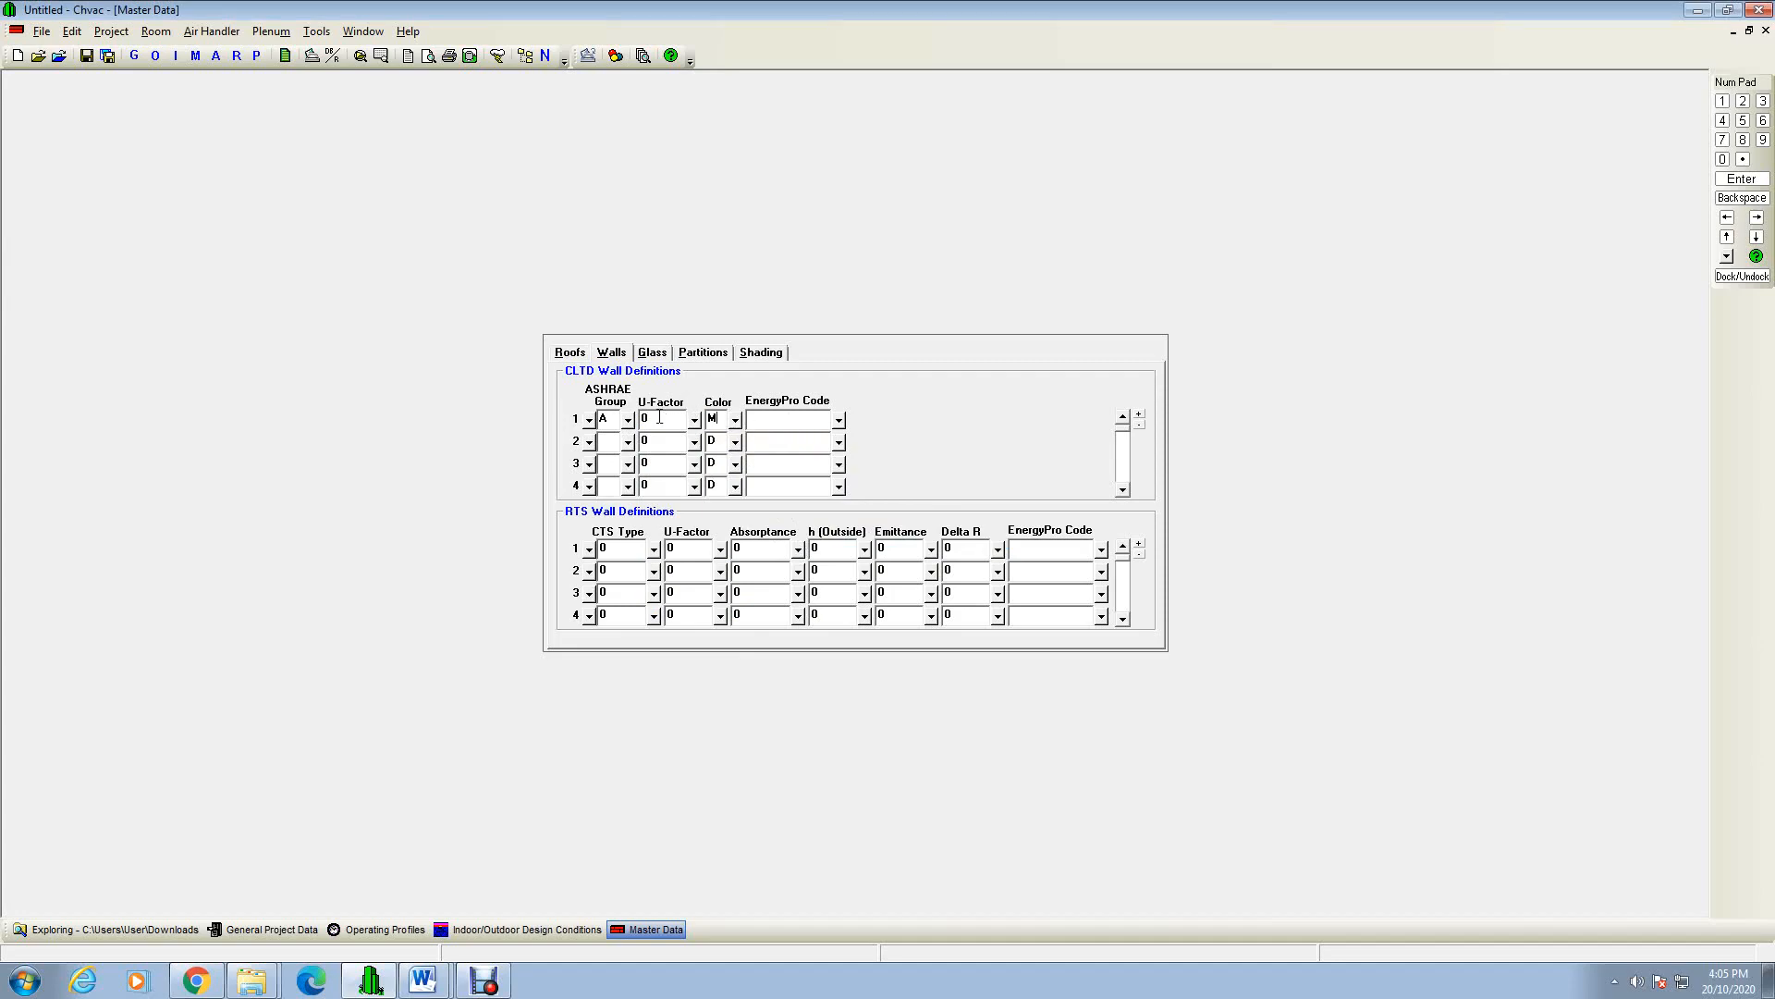
Step: Consult the ASHRAE wall group table and set the first CLTD wall's U-factor to 0.11
left_click(628, 420)
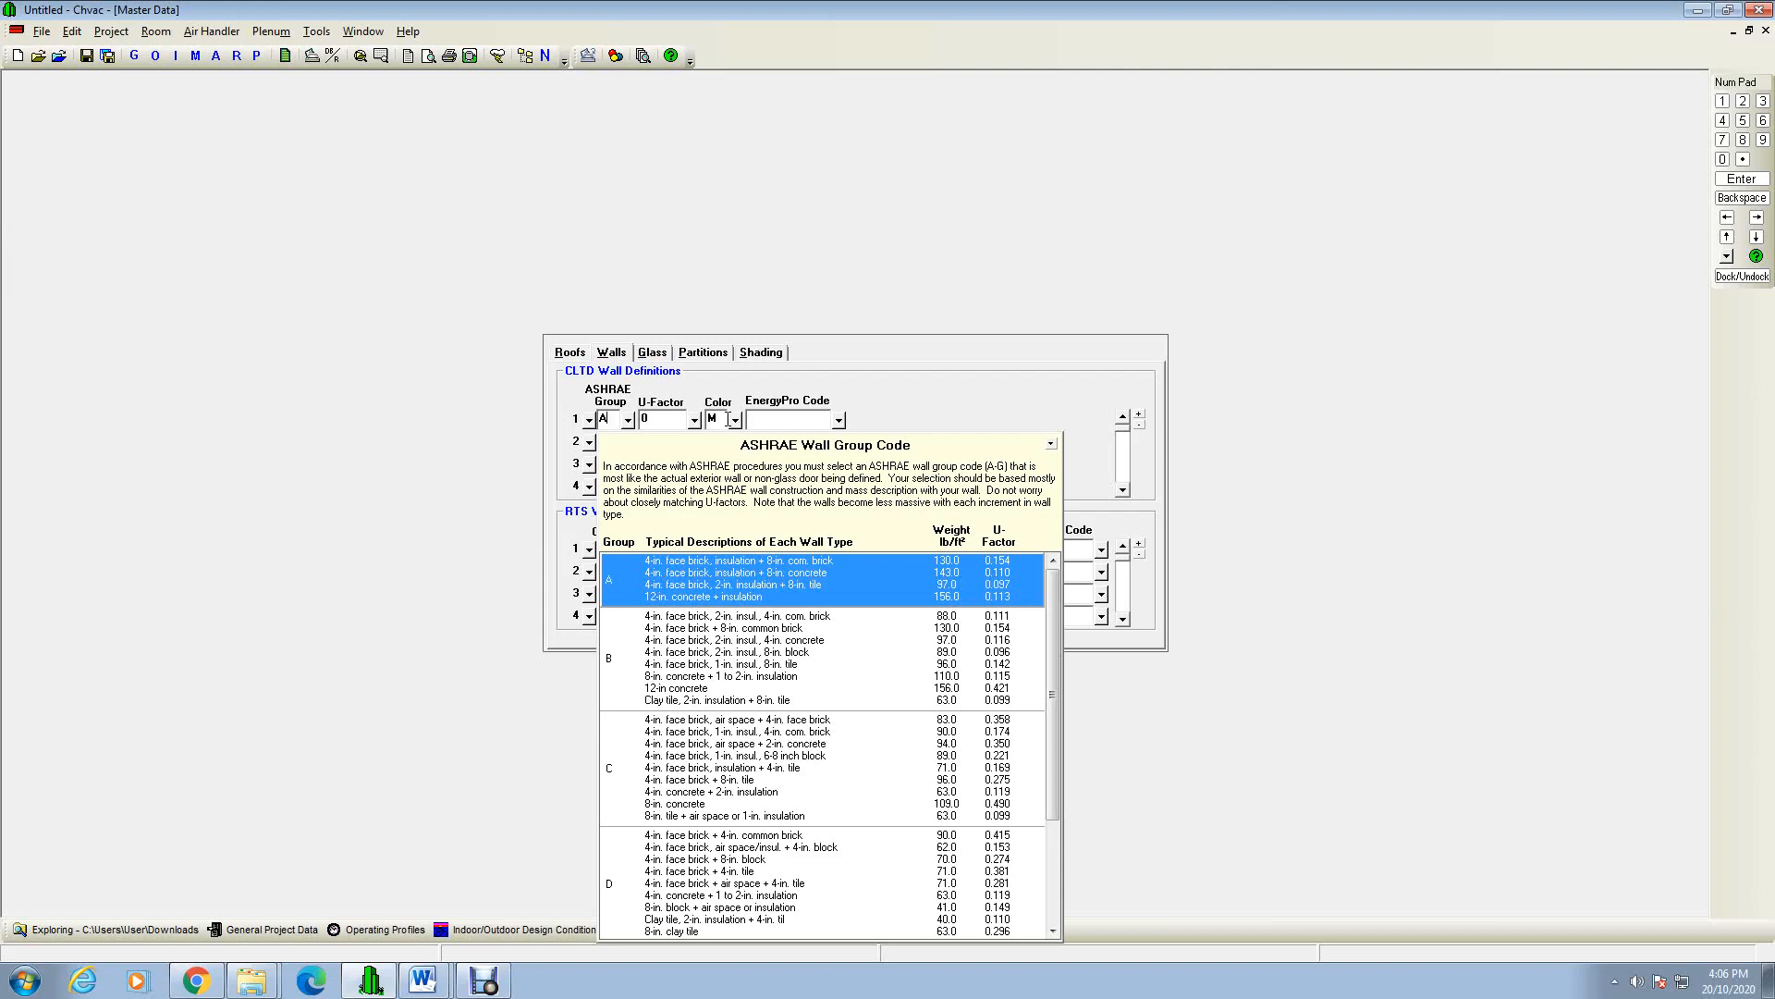
left_click(647, 418)
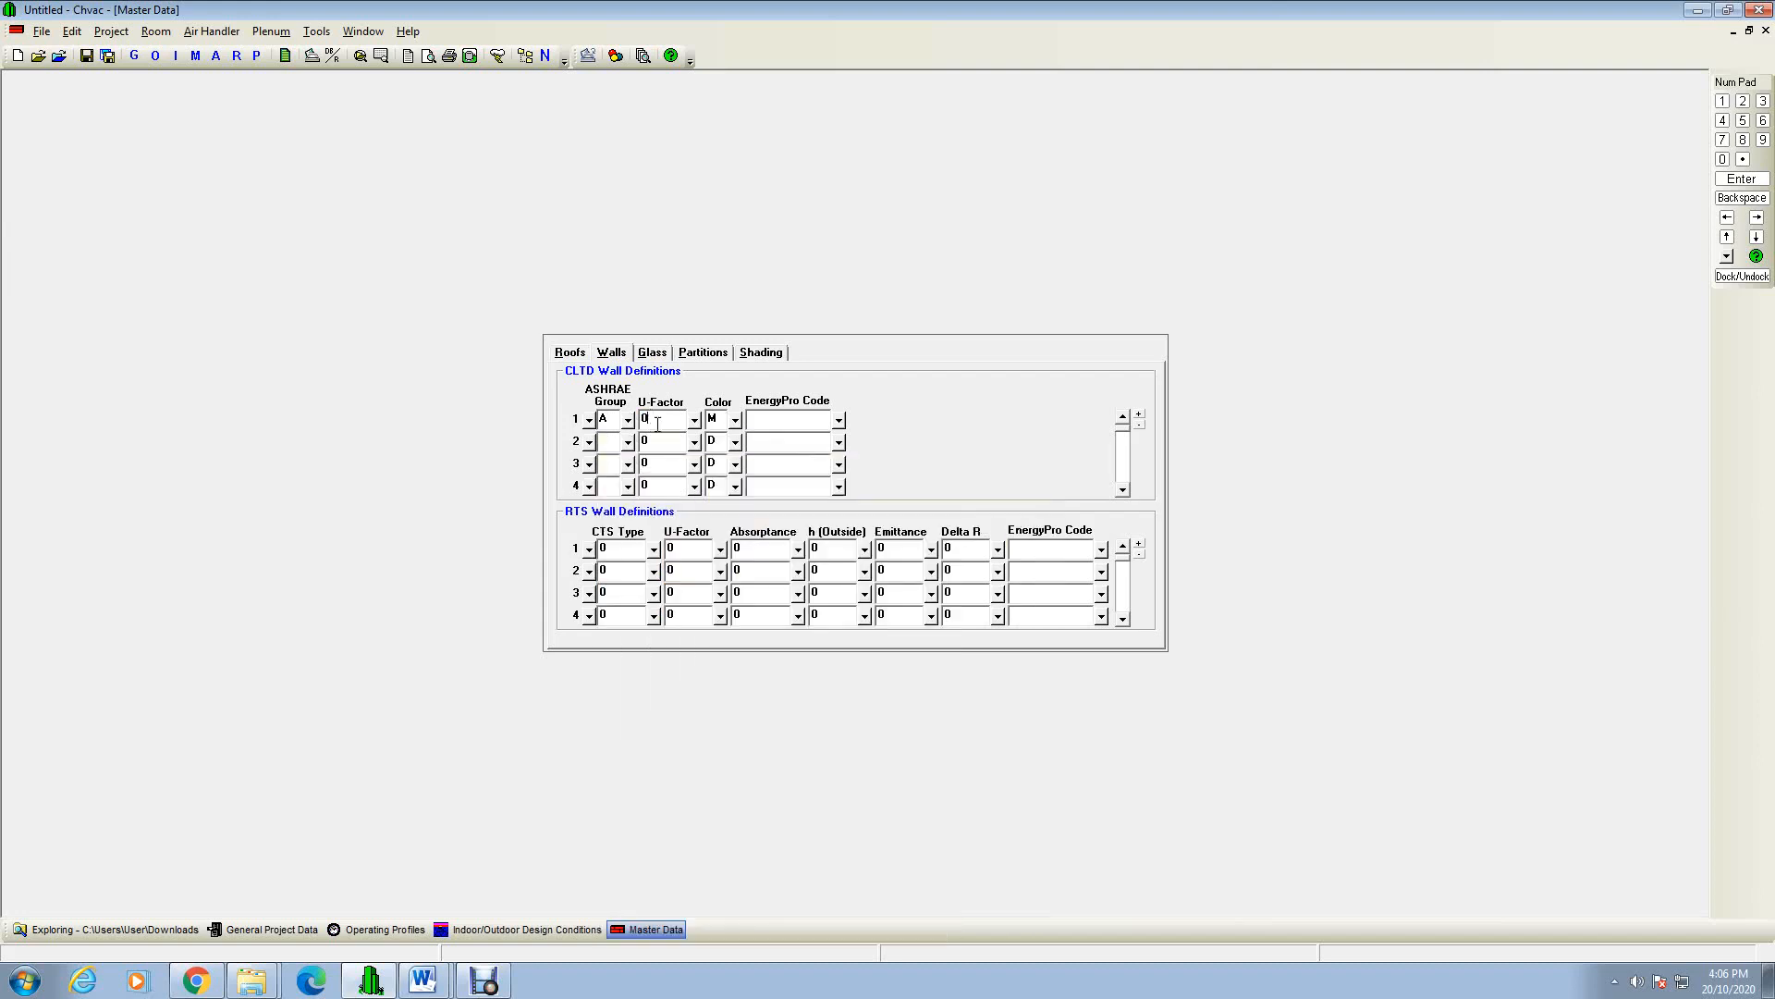
type(".11")
Step: Display the glass definitions, examine the glass requirements in the Word specification and return to Chvac
left_click(658, 355)
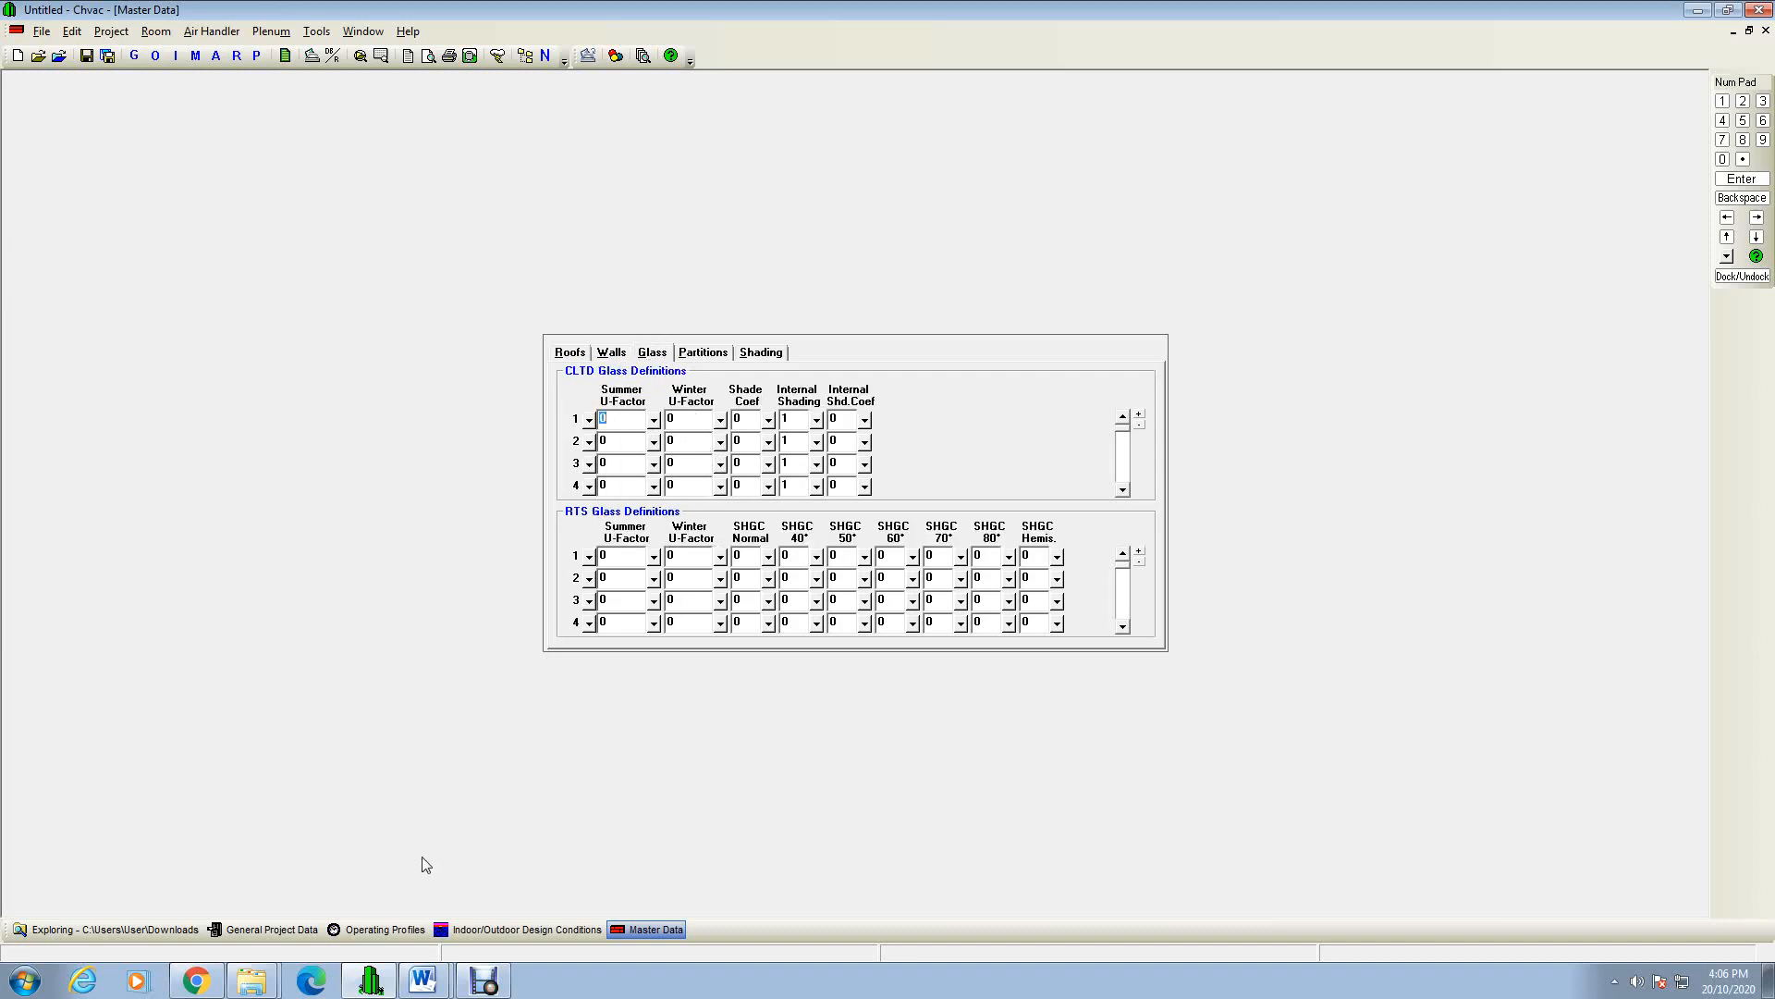
left_click(425, 984)
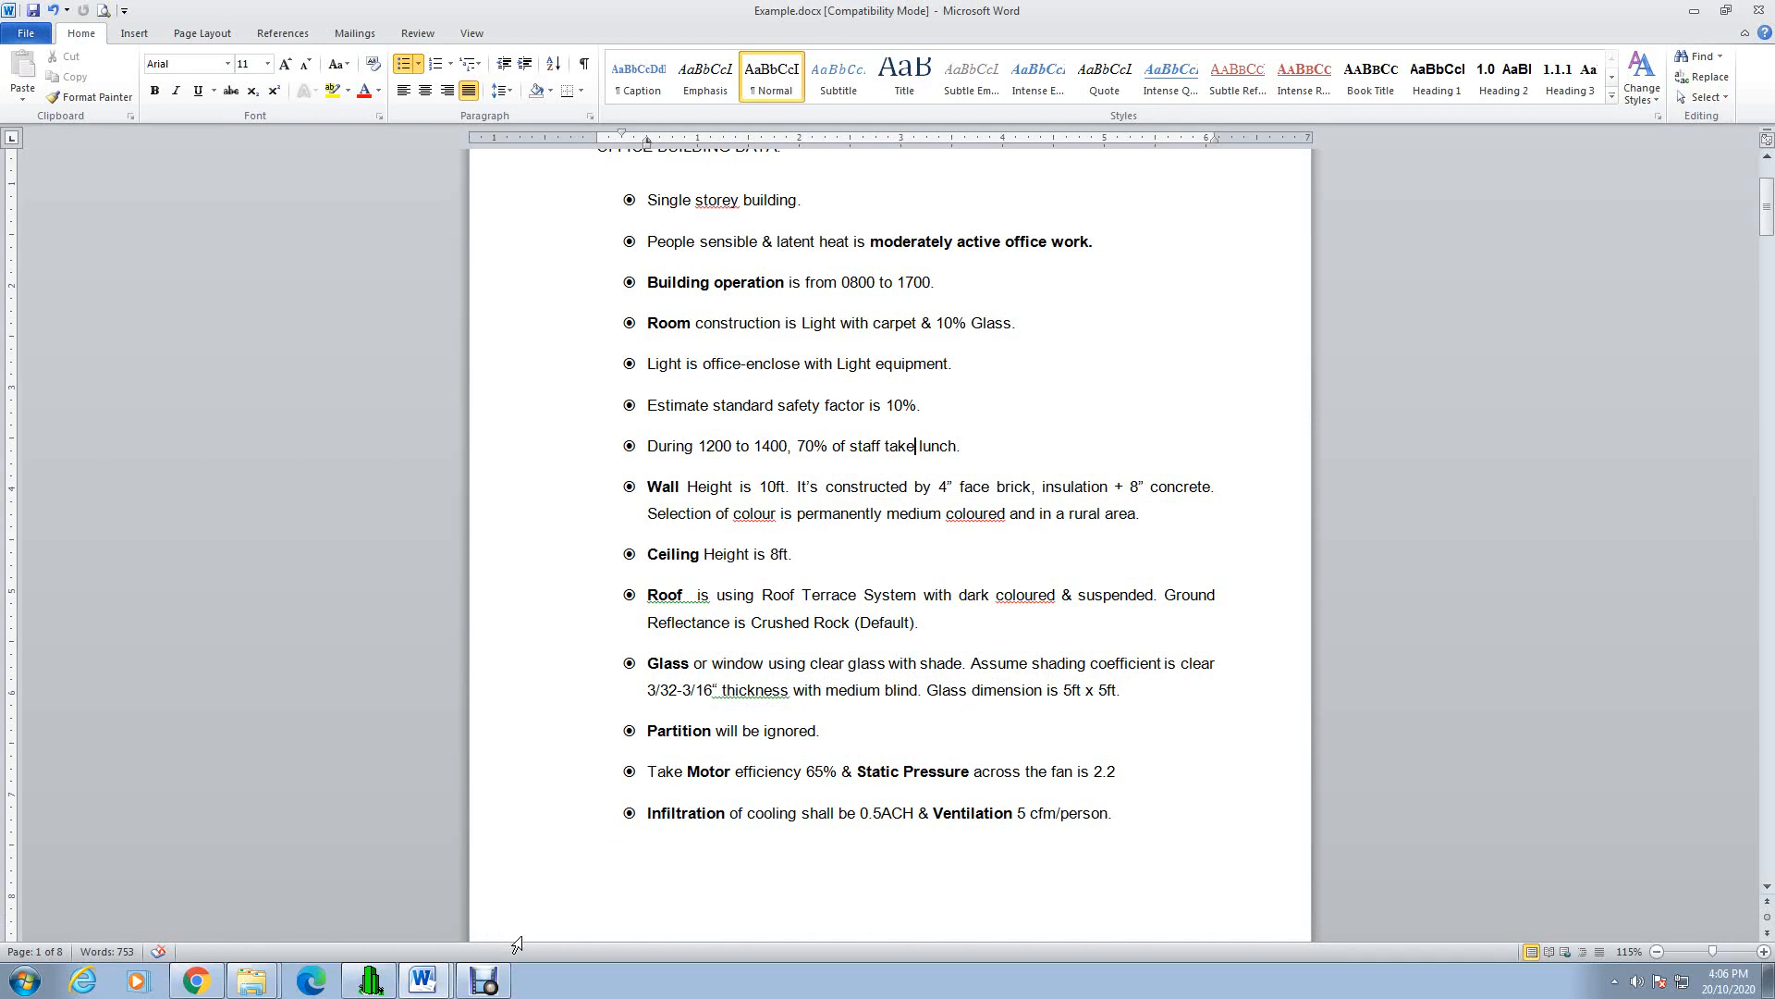
left_click(374, 980)
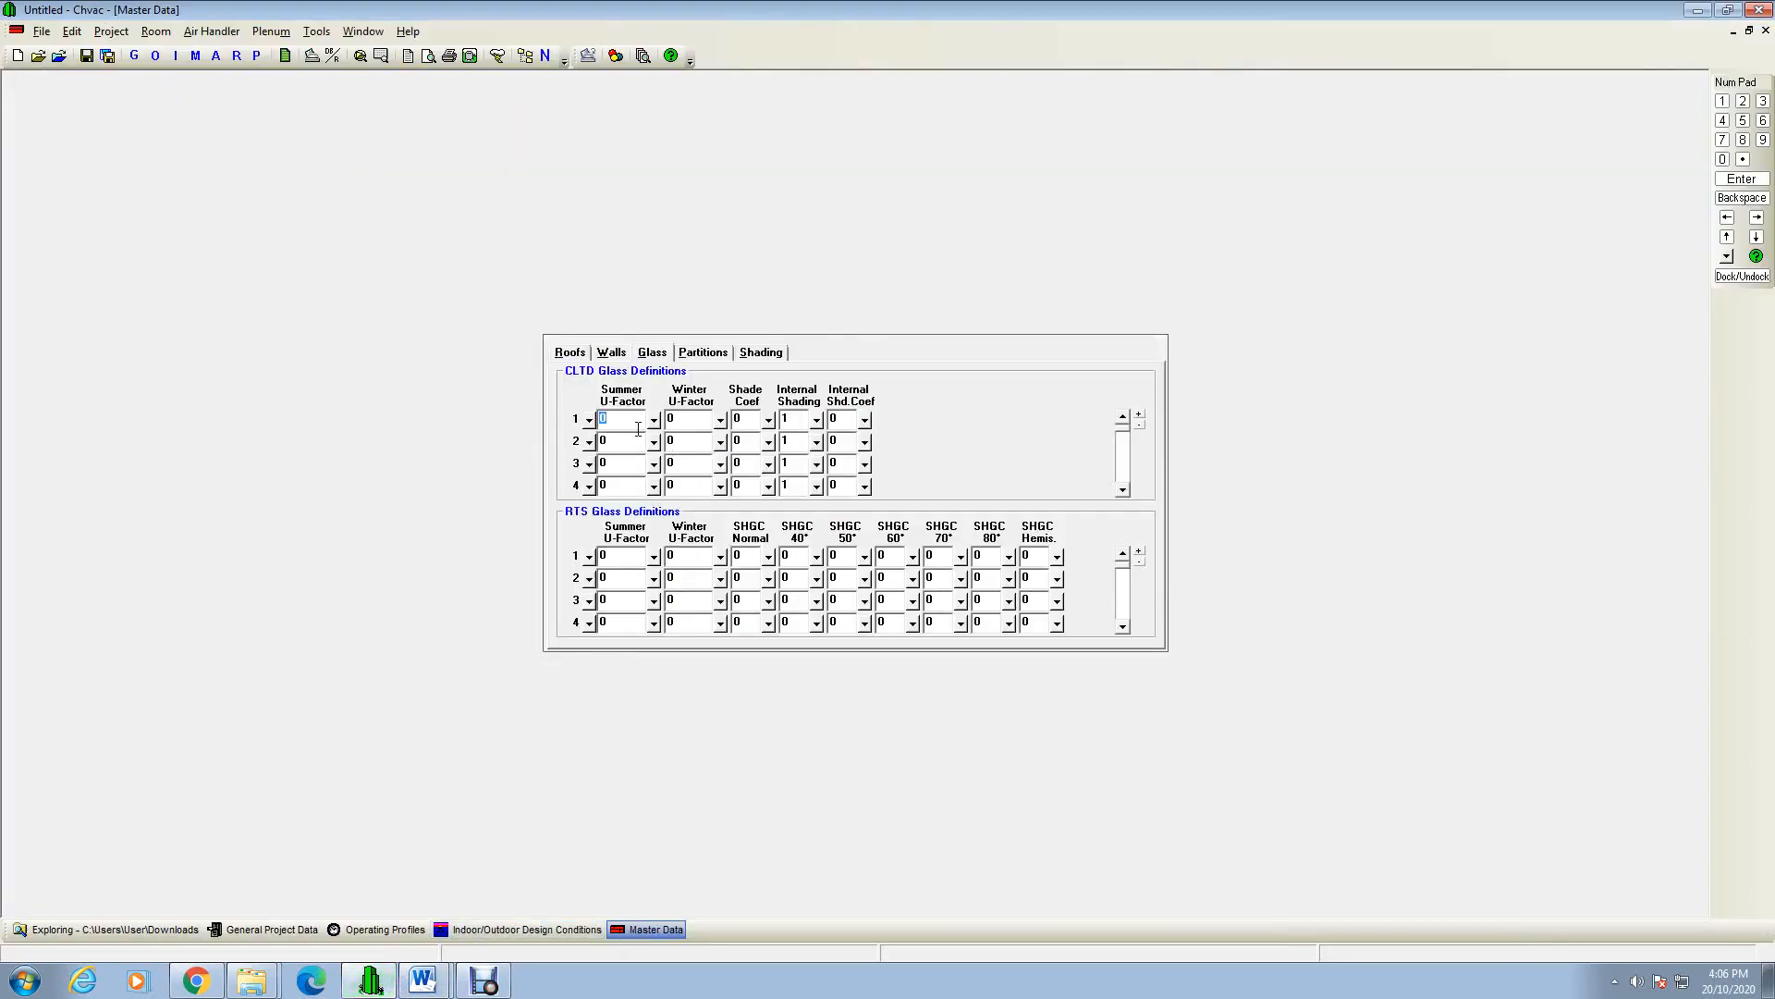
Step: Set the first CLTD glass to single-pane clear with indoor shade, using summer U-factor 0.81 and winter U-factor 0.83
left_click(653, 420)
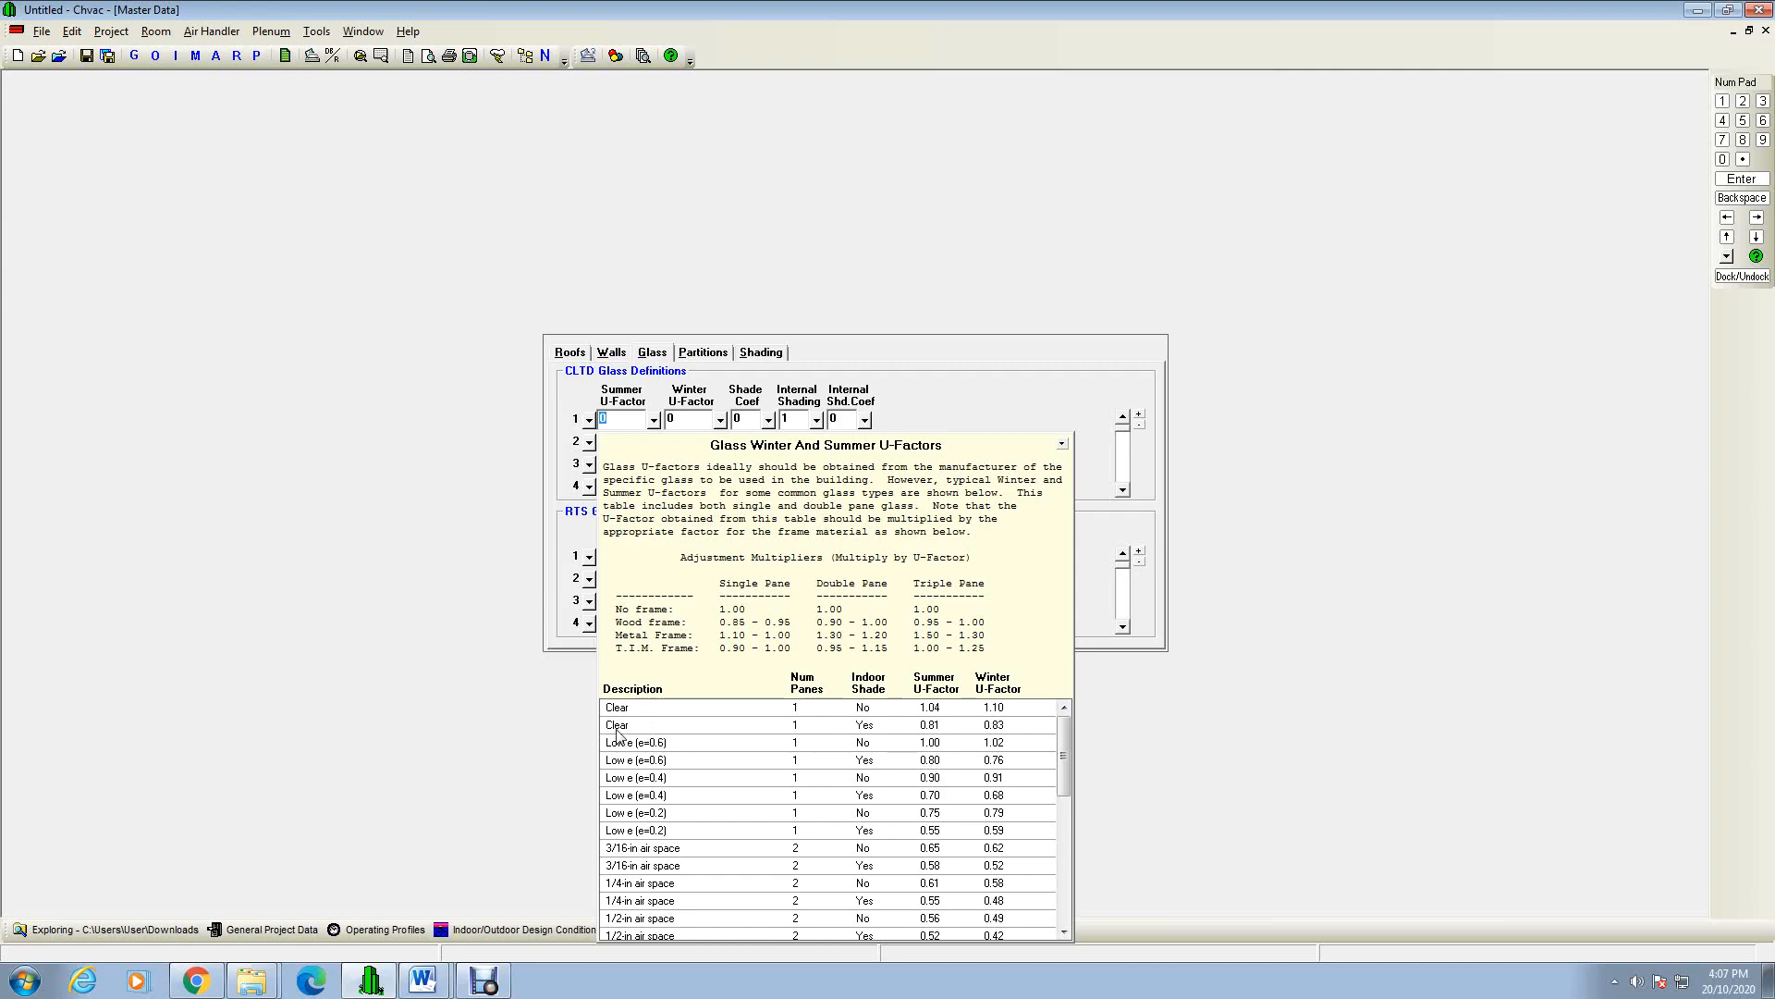
double_click(883, 732)
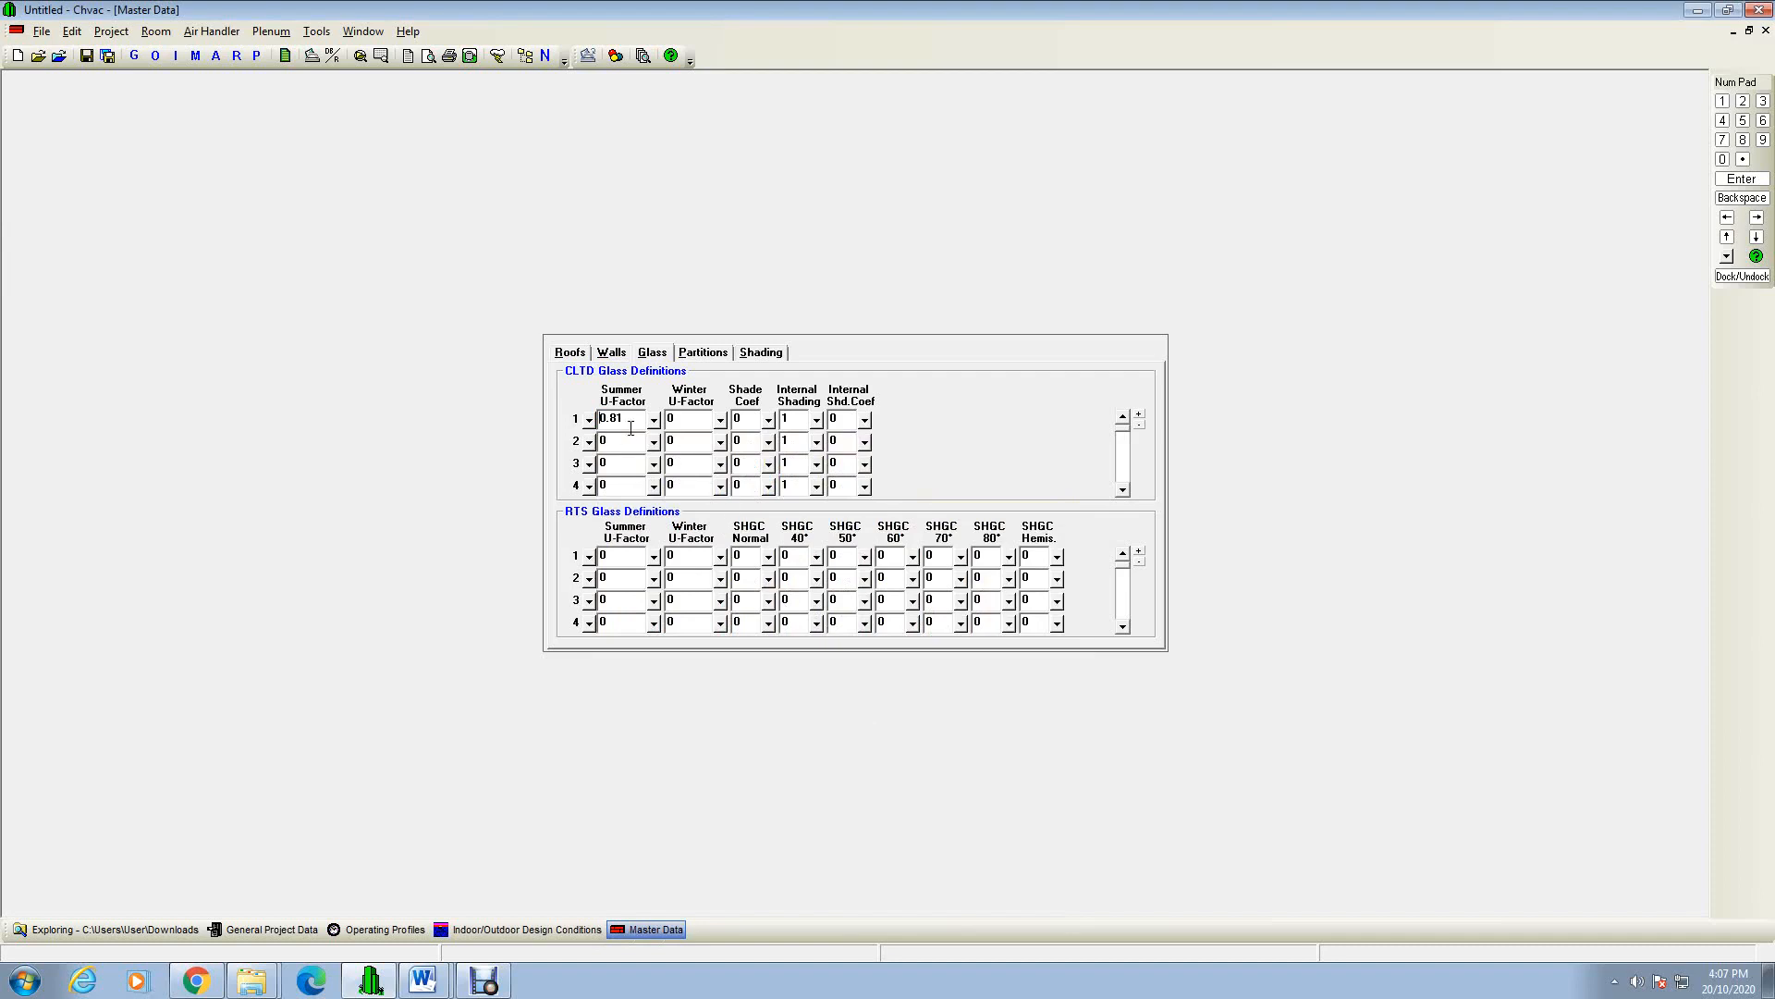
left_click(655, 420)
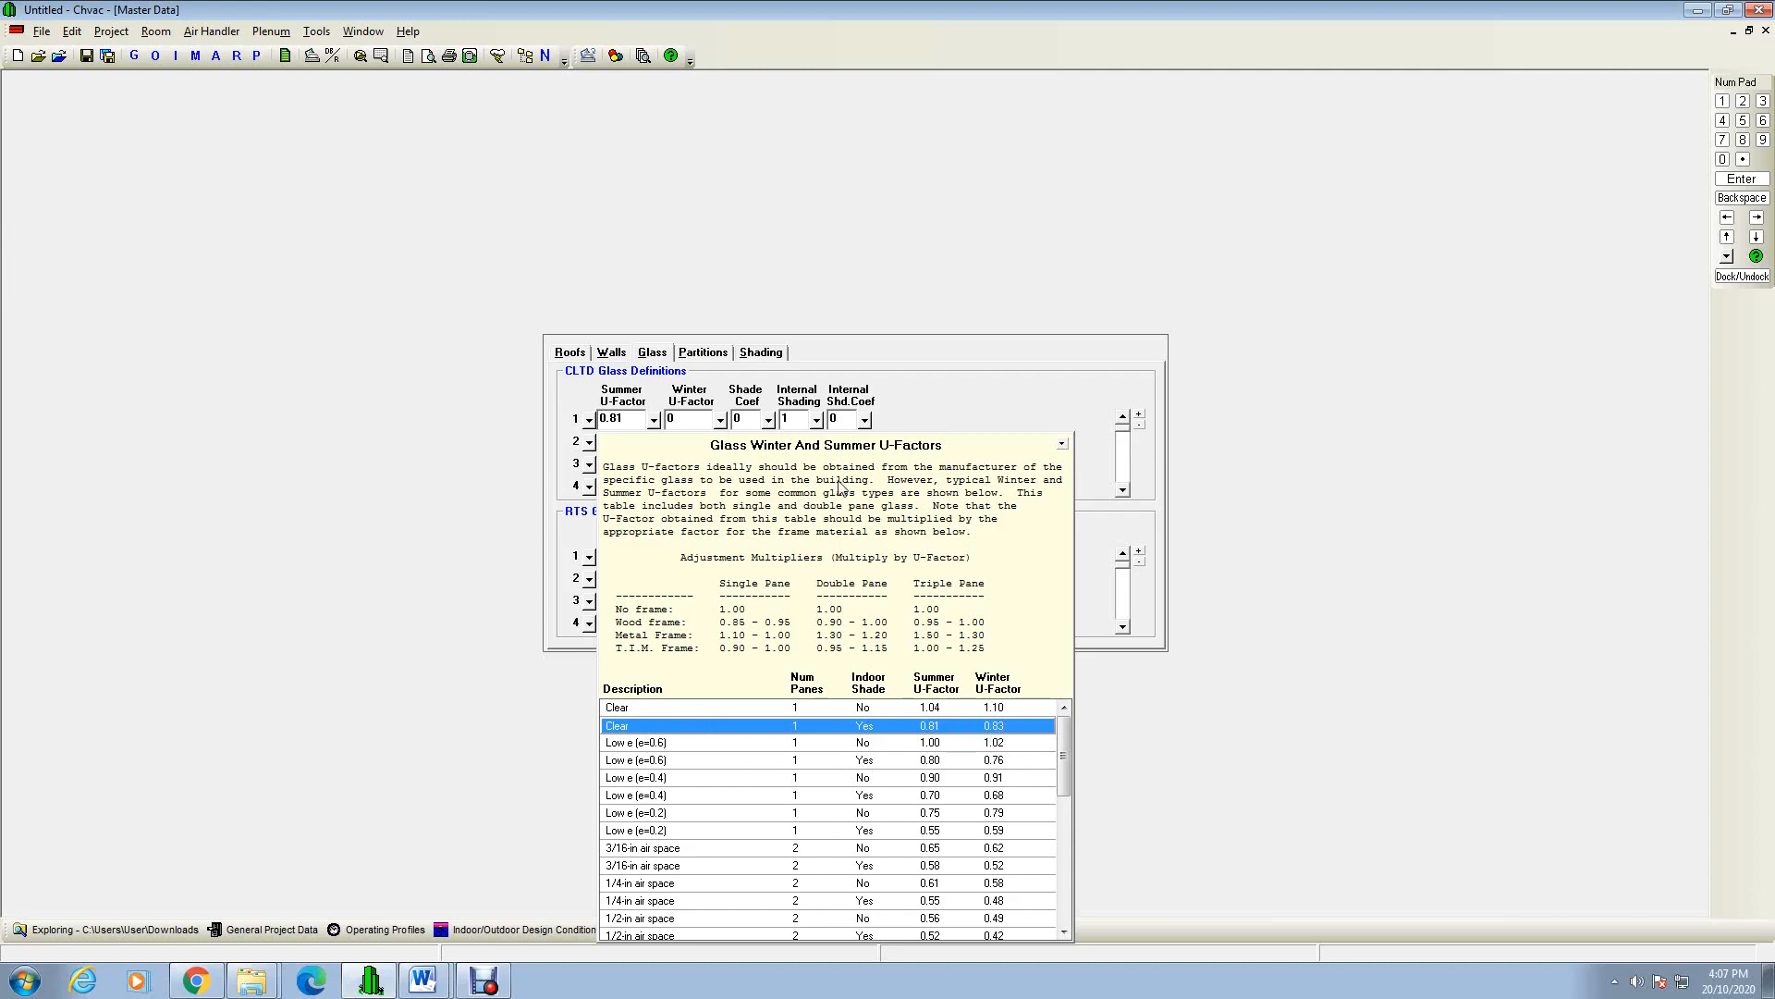
left_click(721, 423)
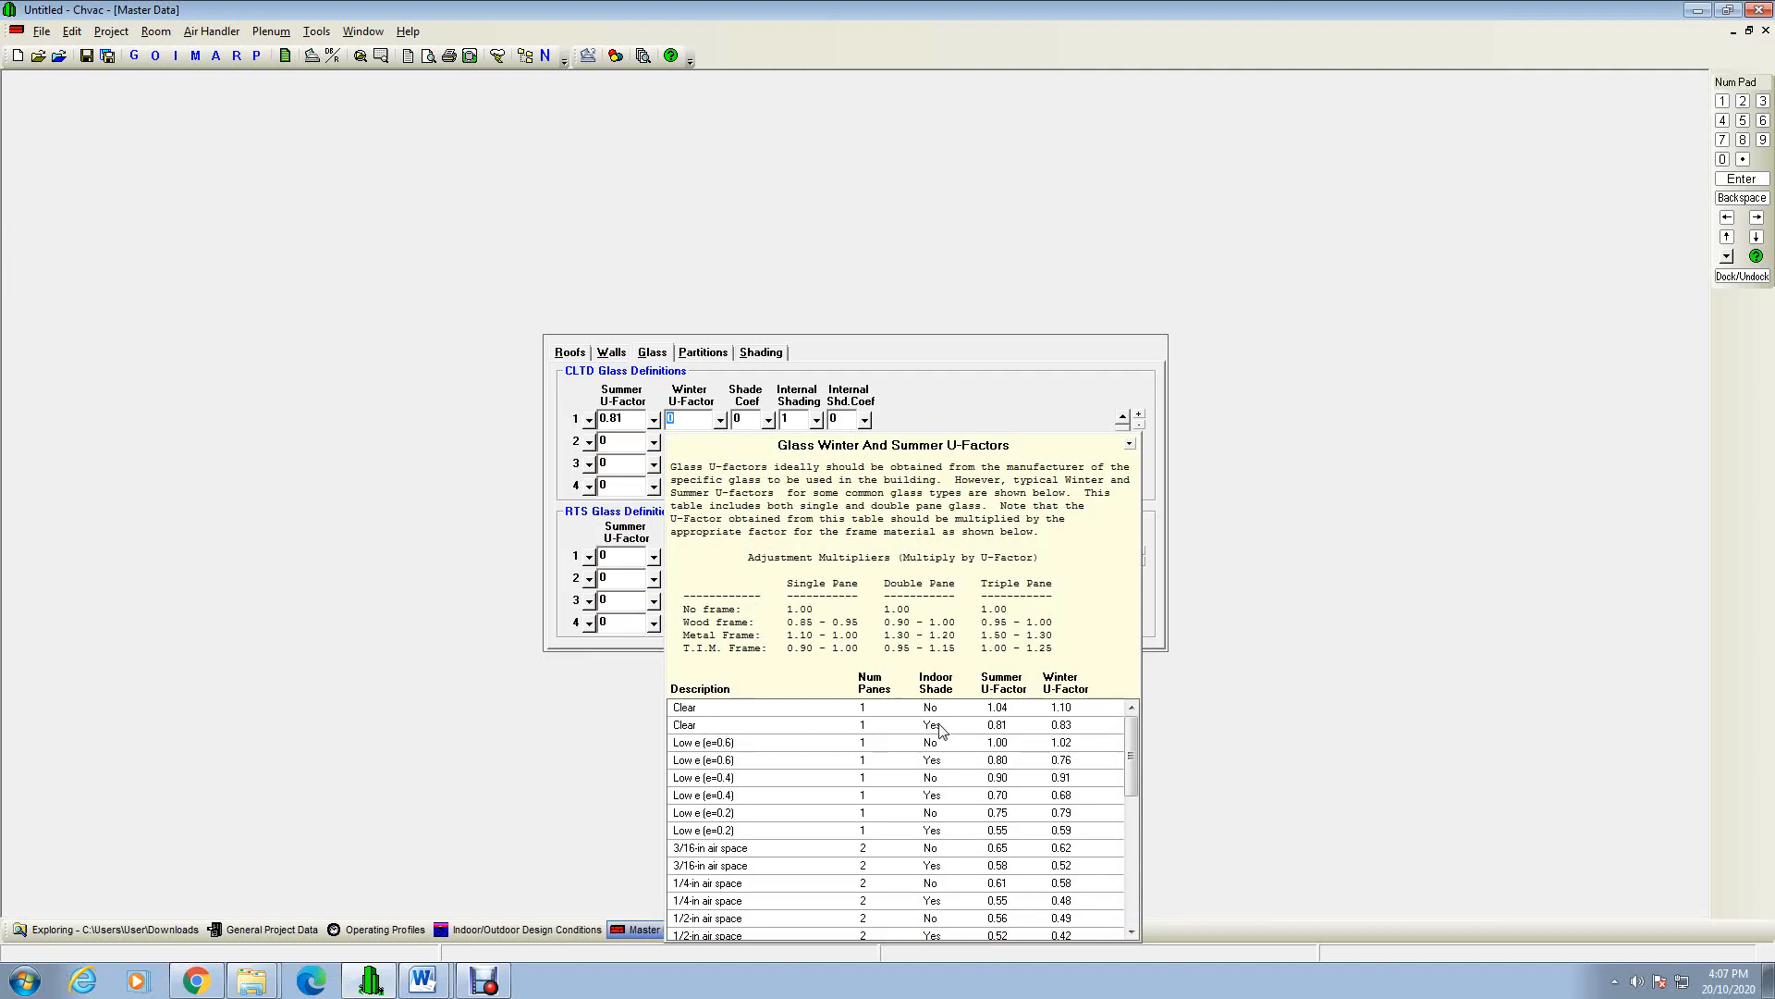
left_click(1055, 726)
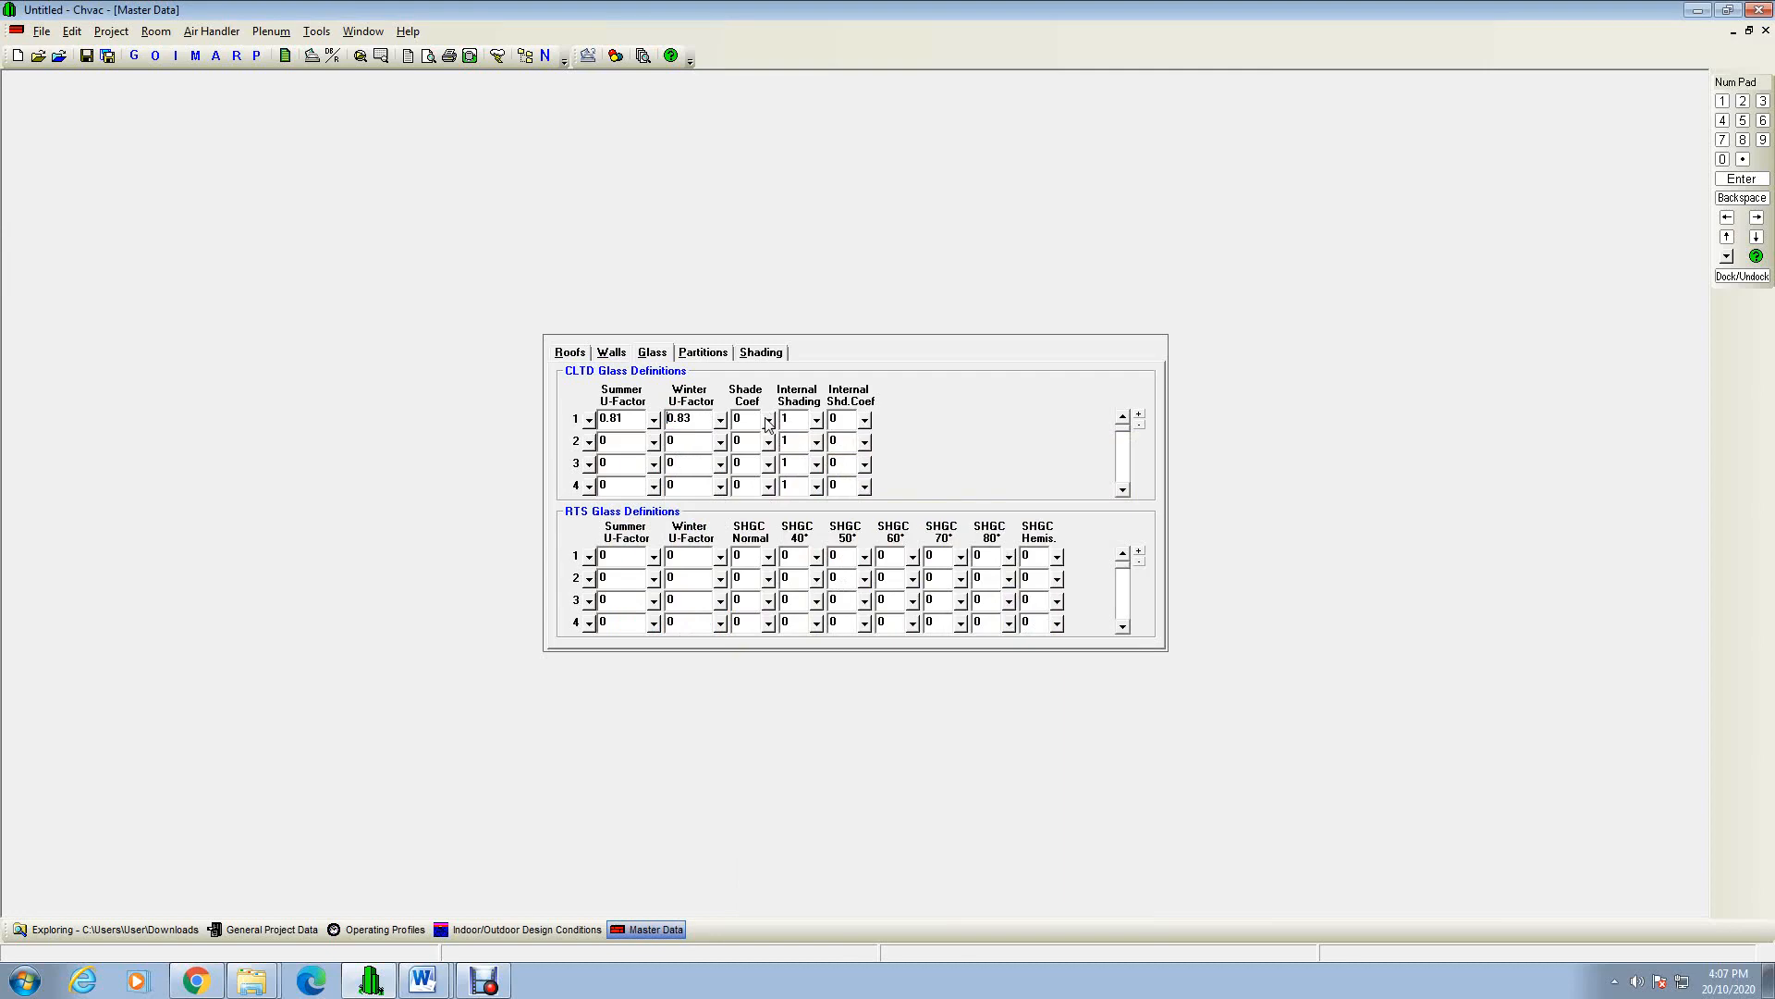
Step: Give the first CLTD glass shading coefficient 1.00 (clear 3/32-3/16 in.), internal shading option 1 and internal coefficient 0.64 for medium blinds
left_click(767, 422)
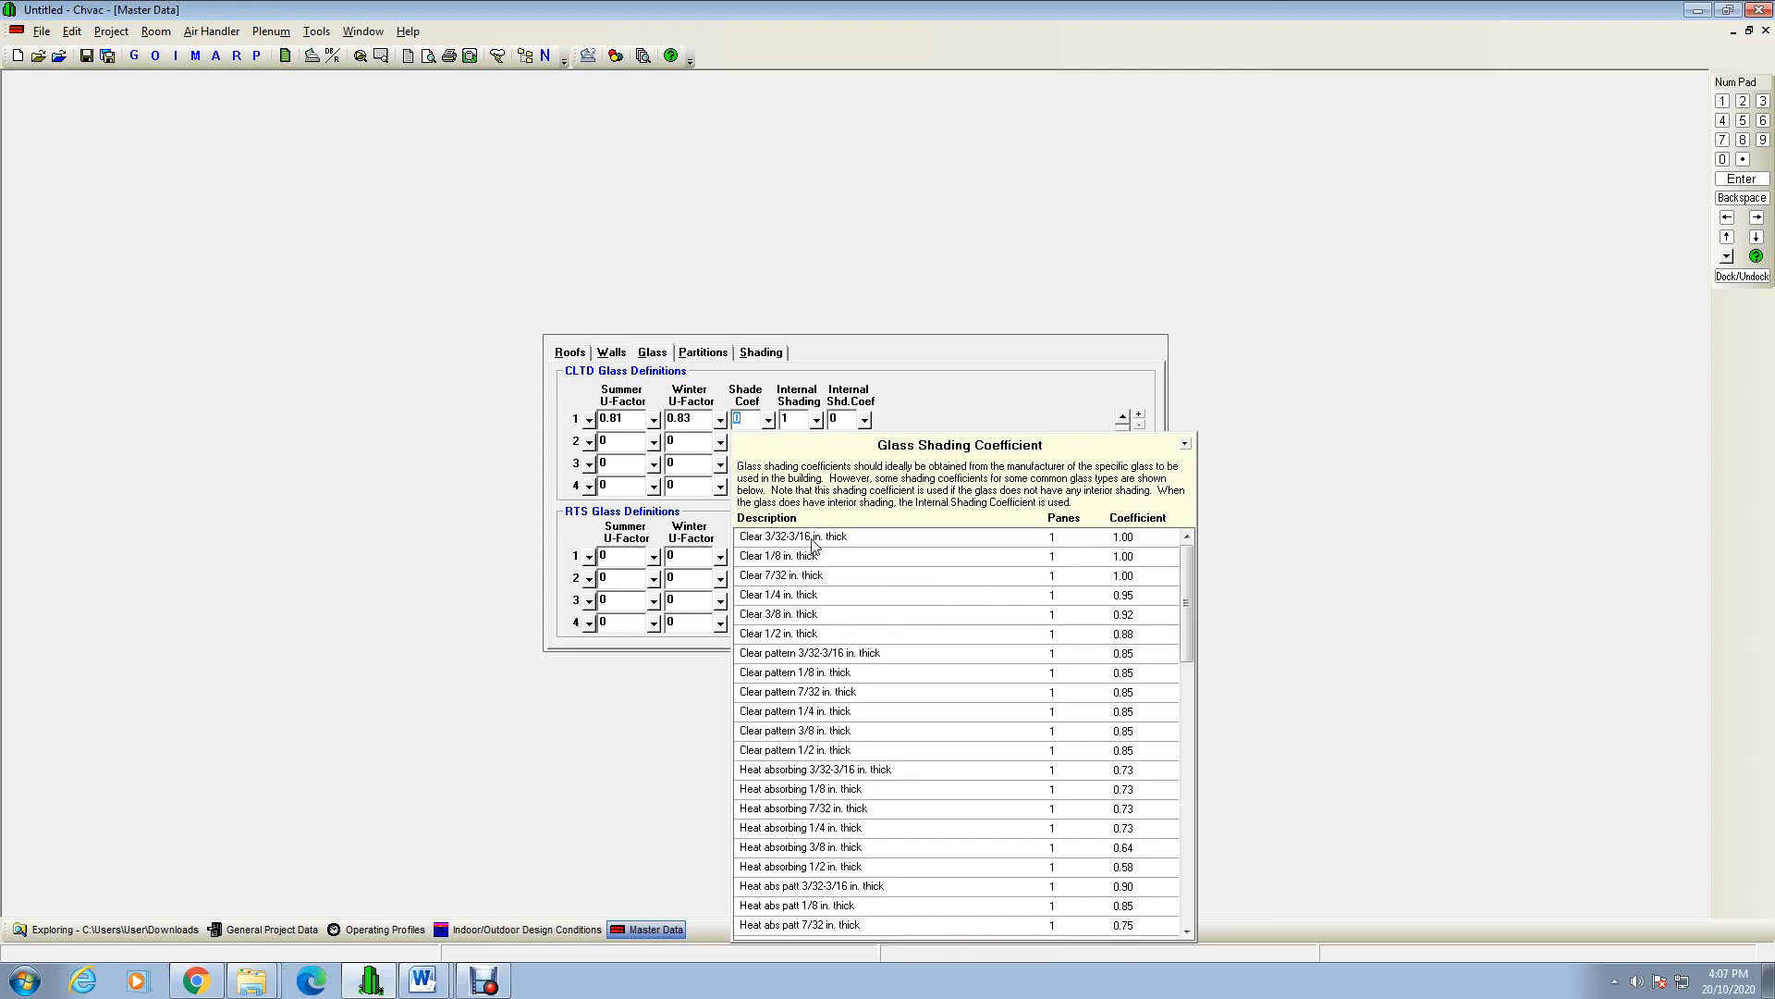
left_click(1091, 537)
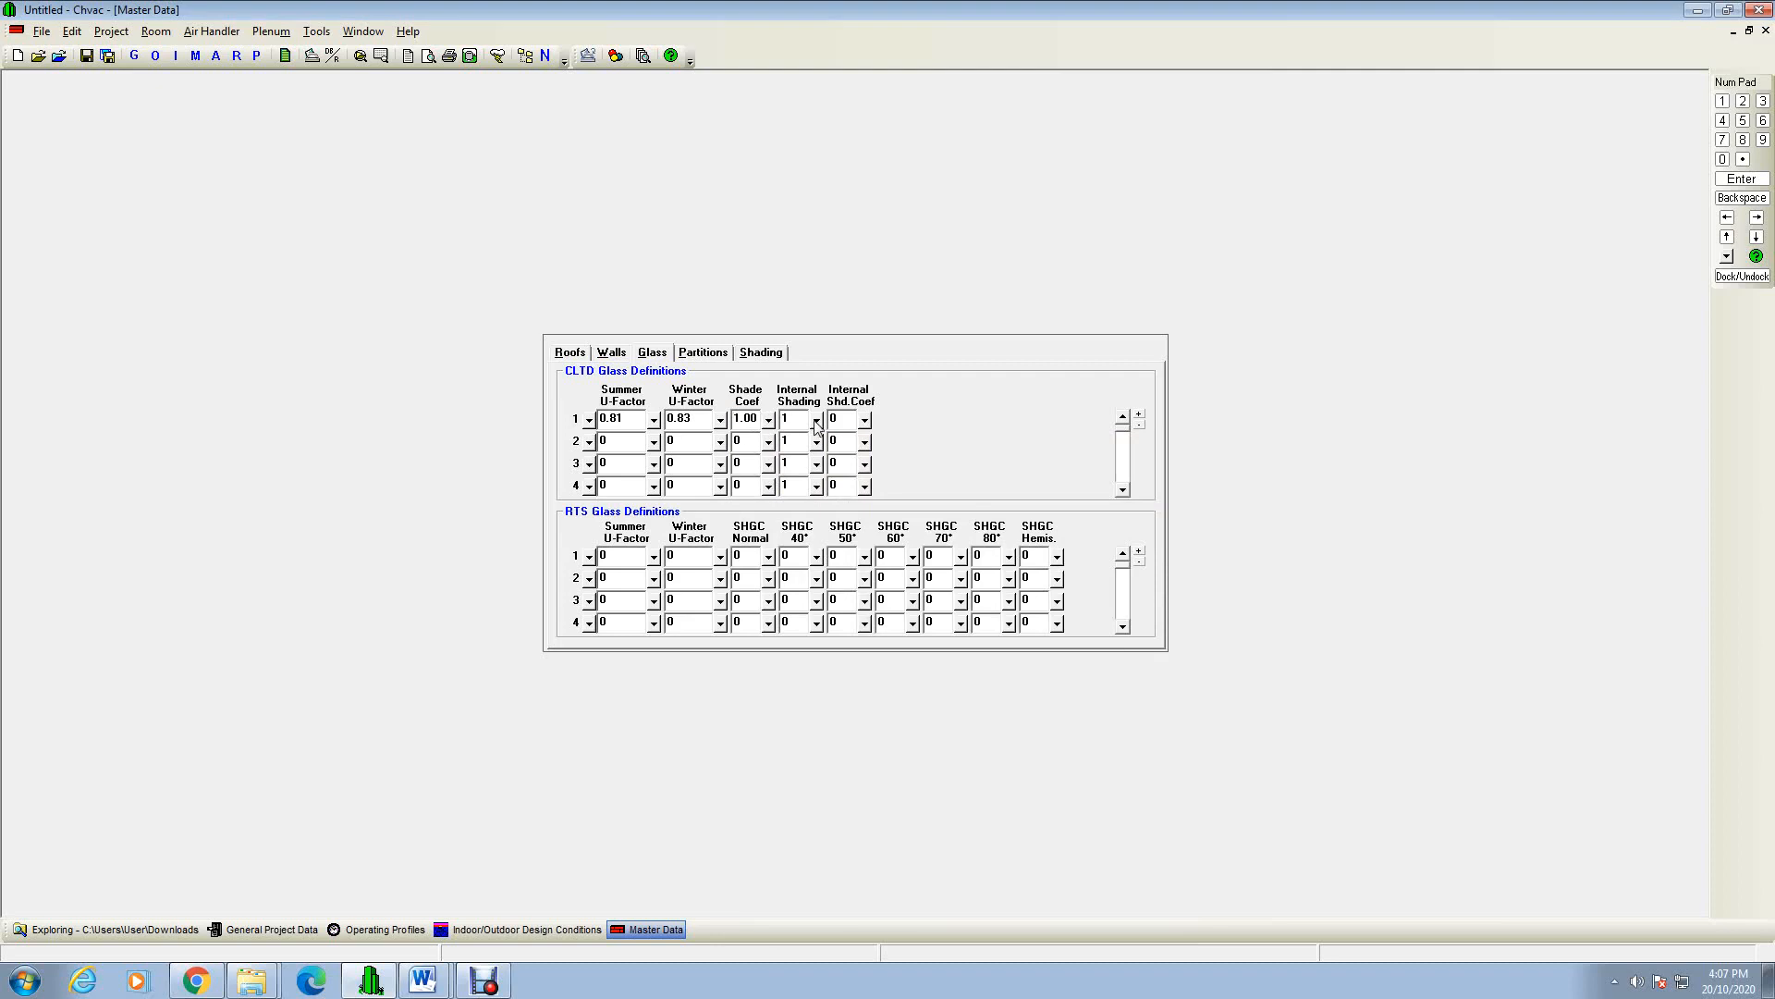
left_click(817, 420)
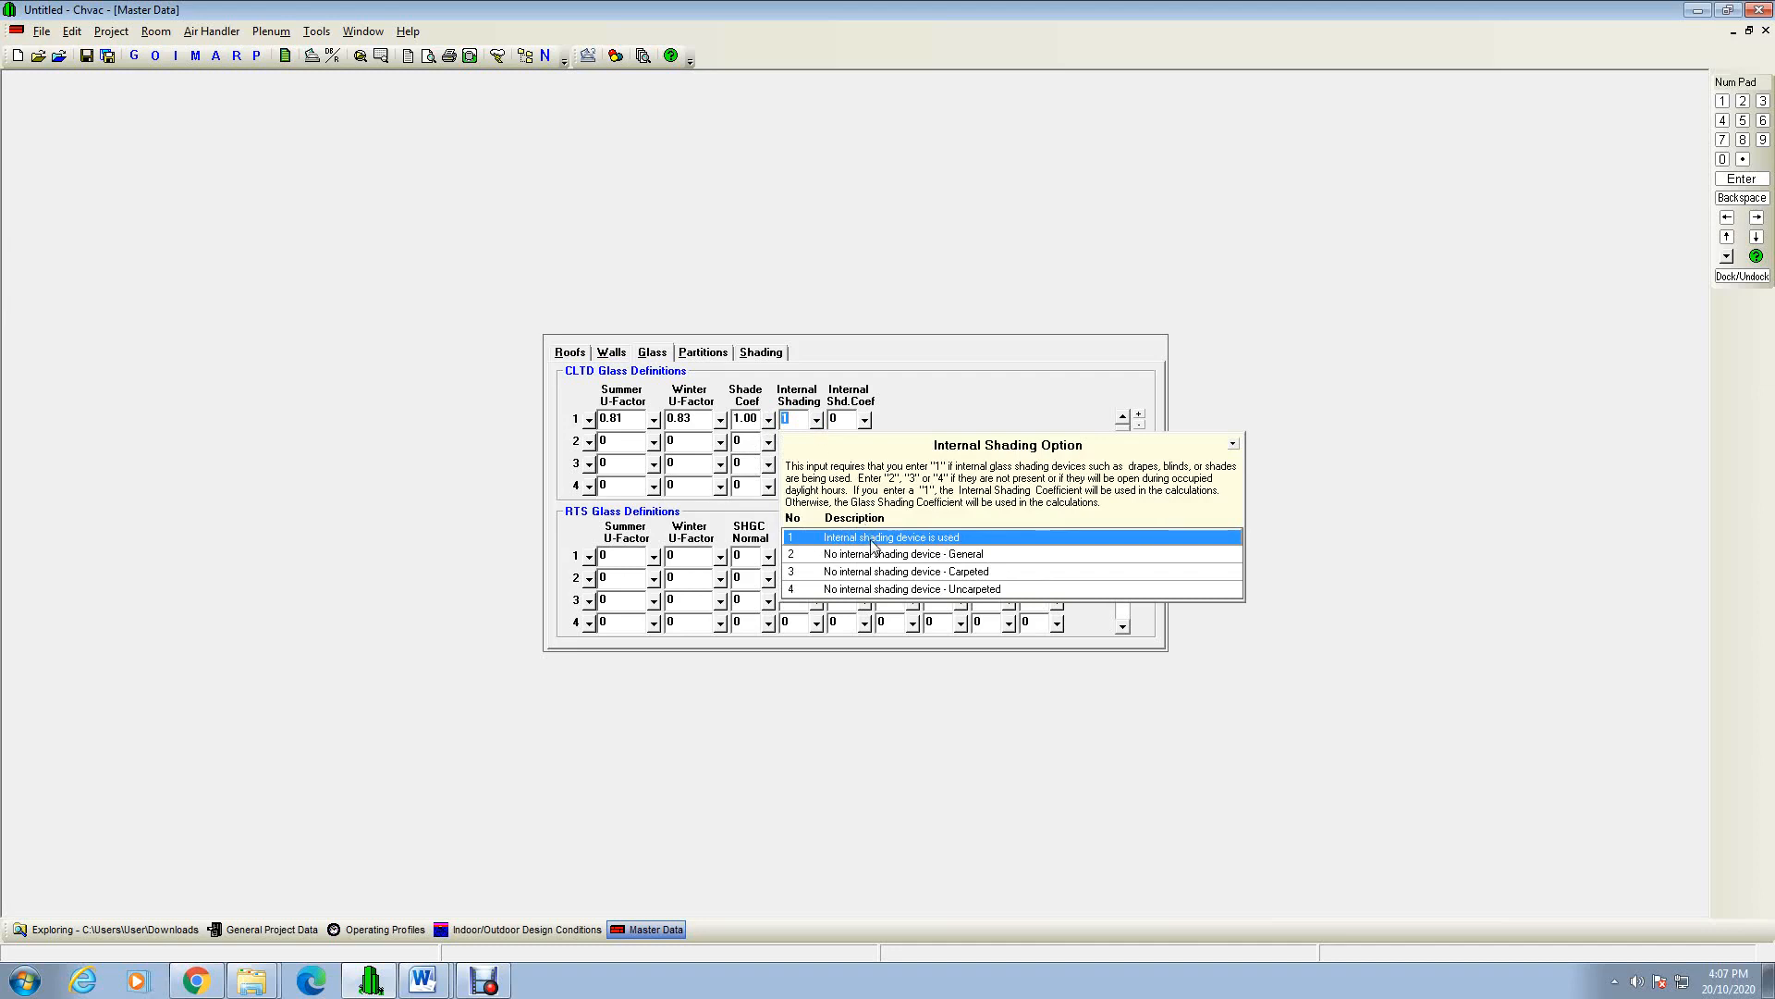
left_click(872, 544)
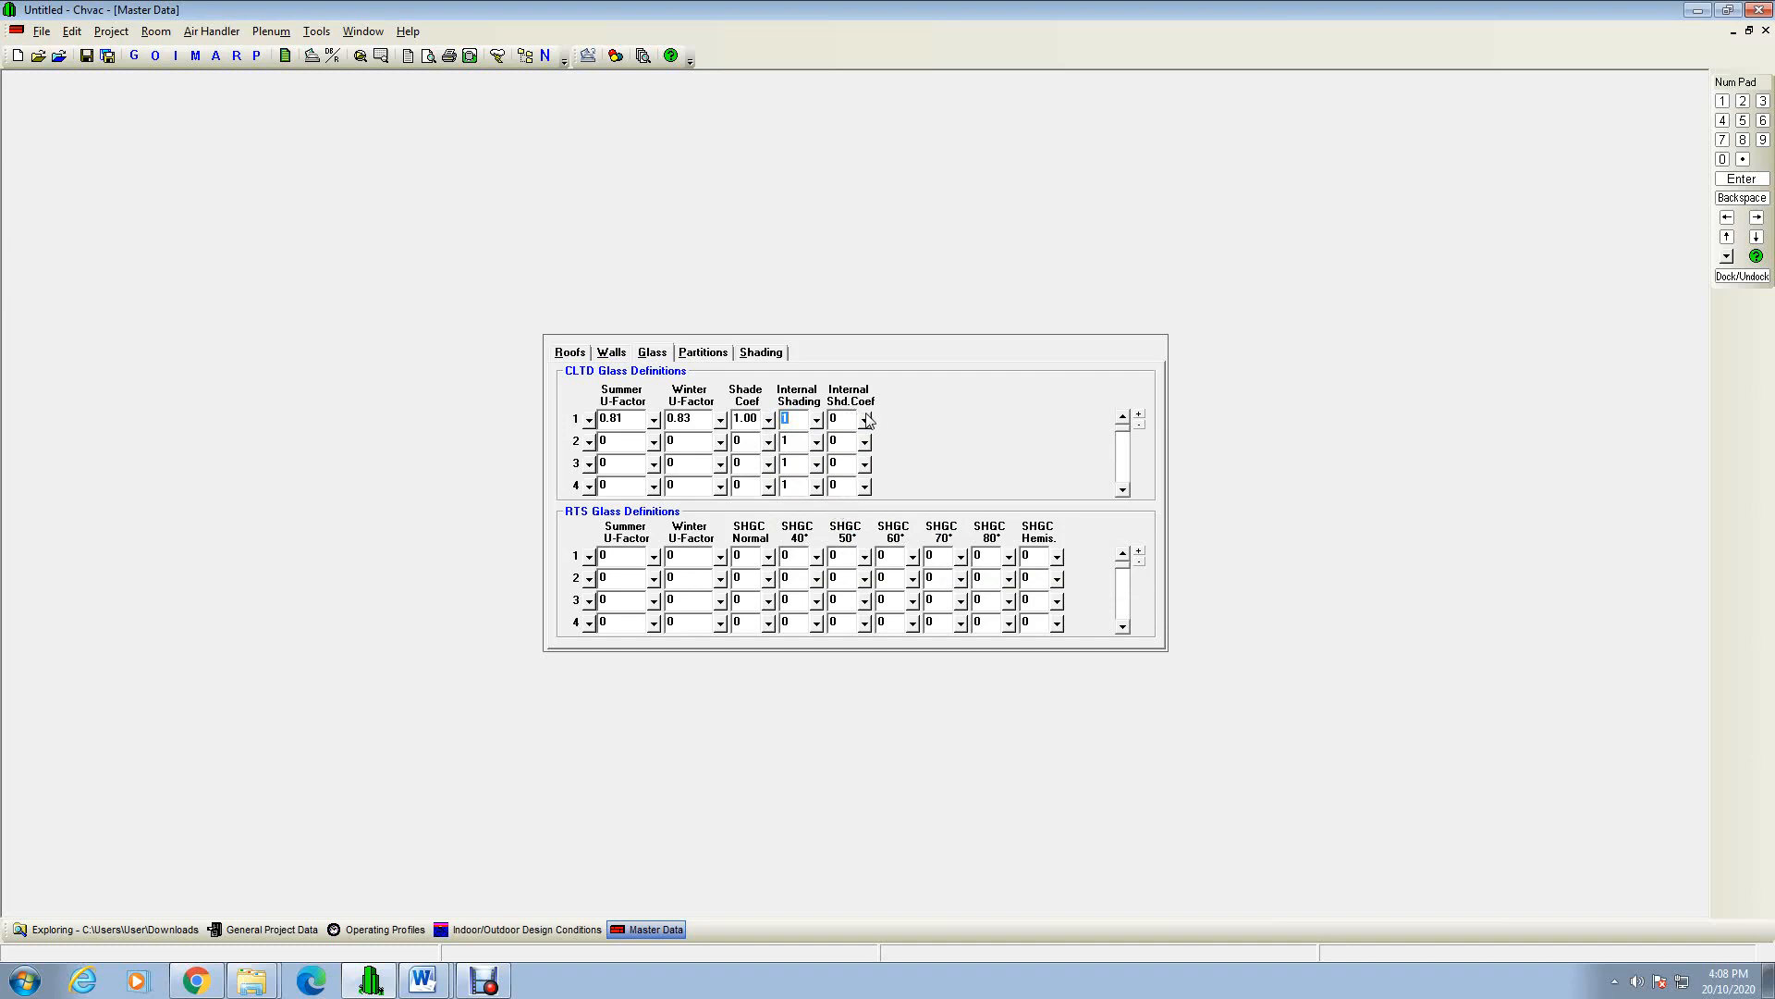
left_click(864, 419)
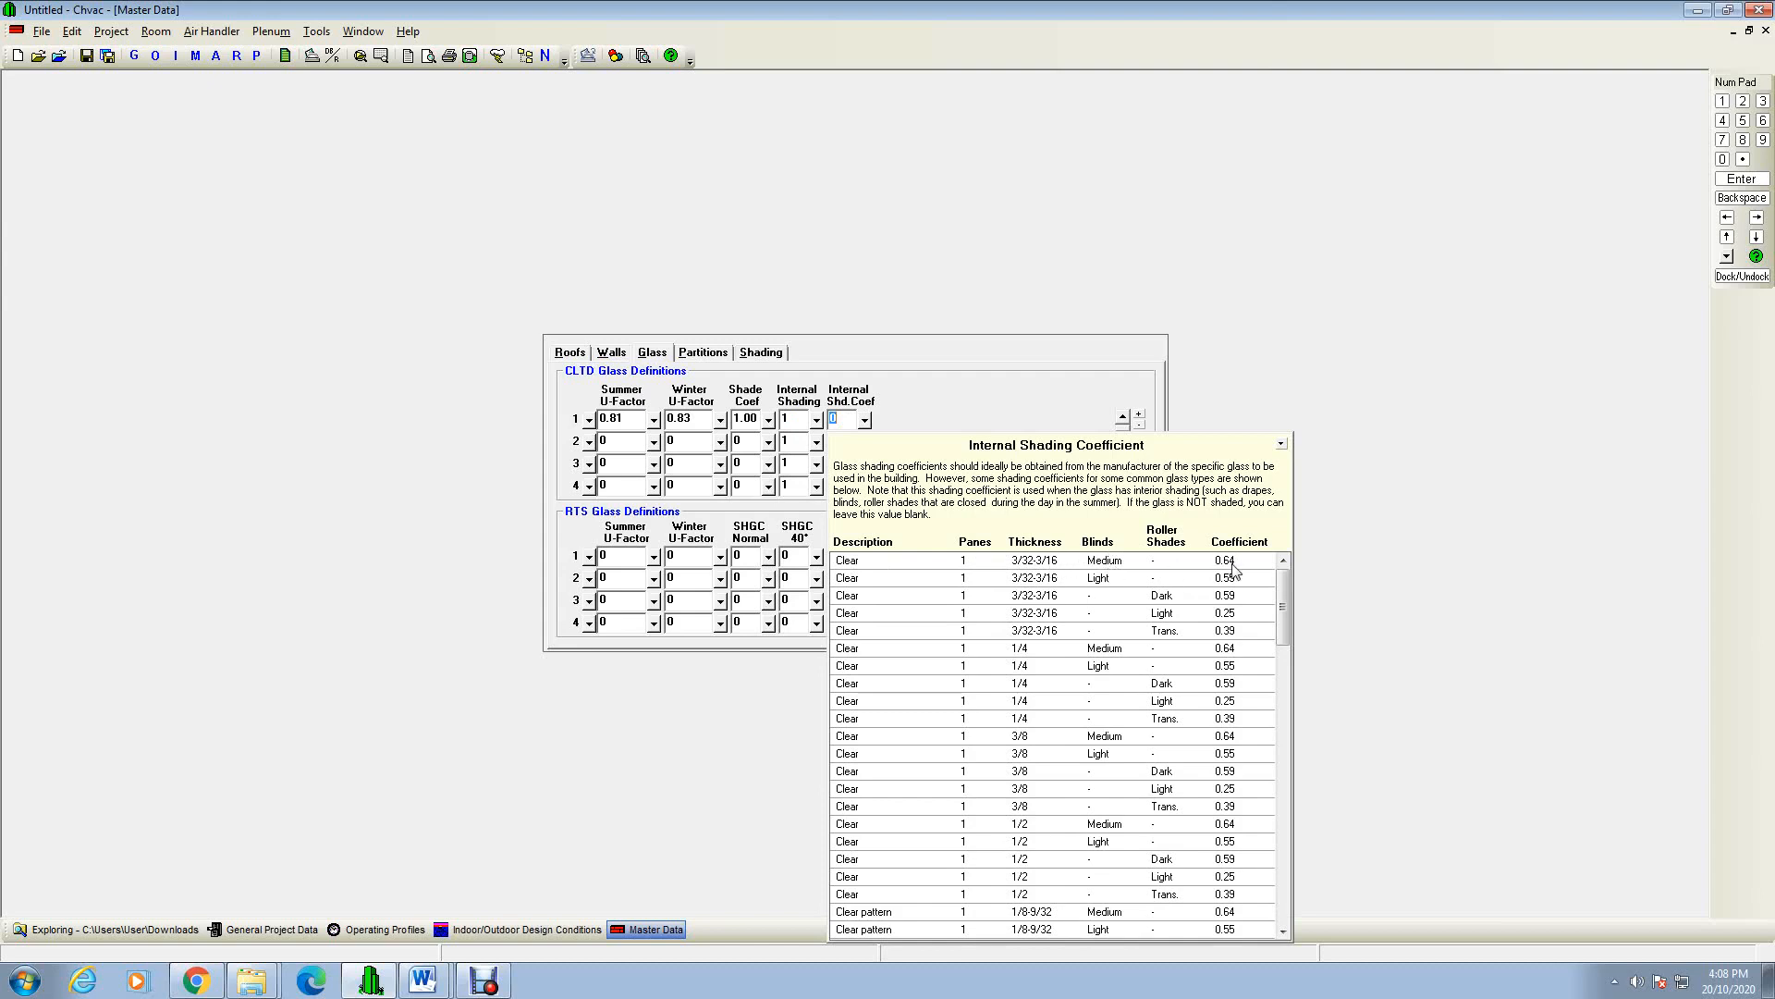
double_click(1237, 561)
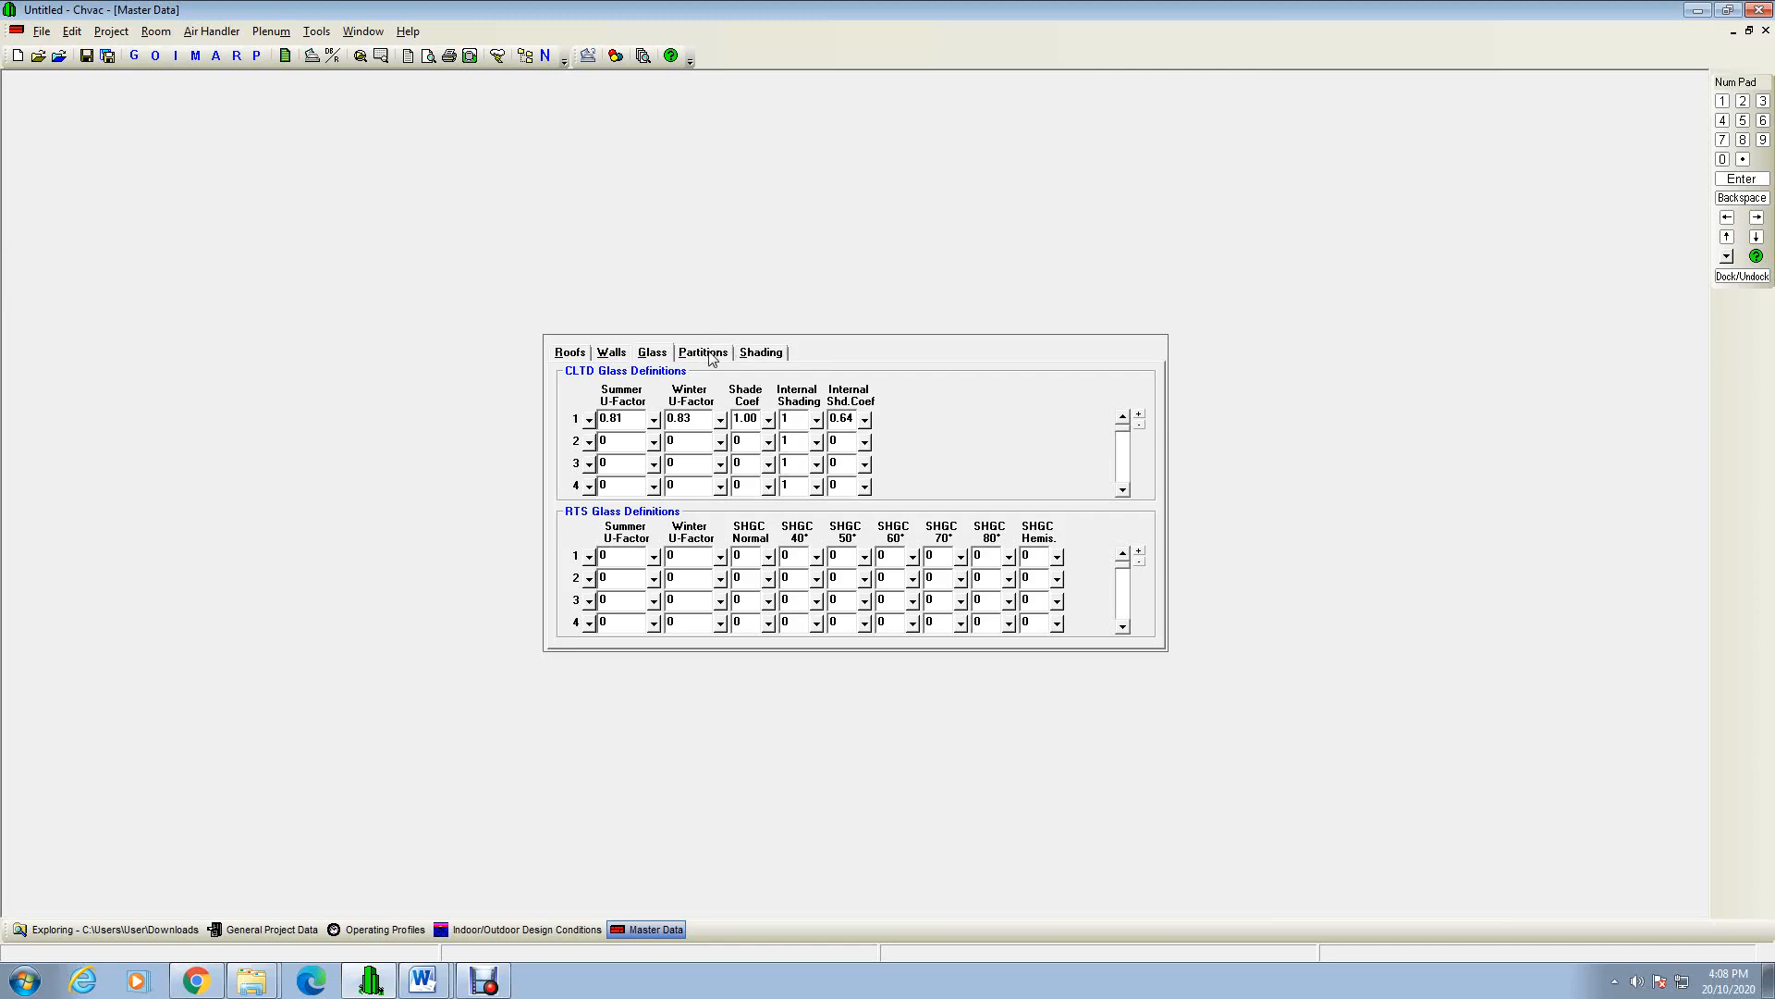
Step: Display the partition definitions, check the partition requirement in the Word specification and return to Chvac
left_click(709, 357)
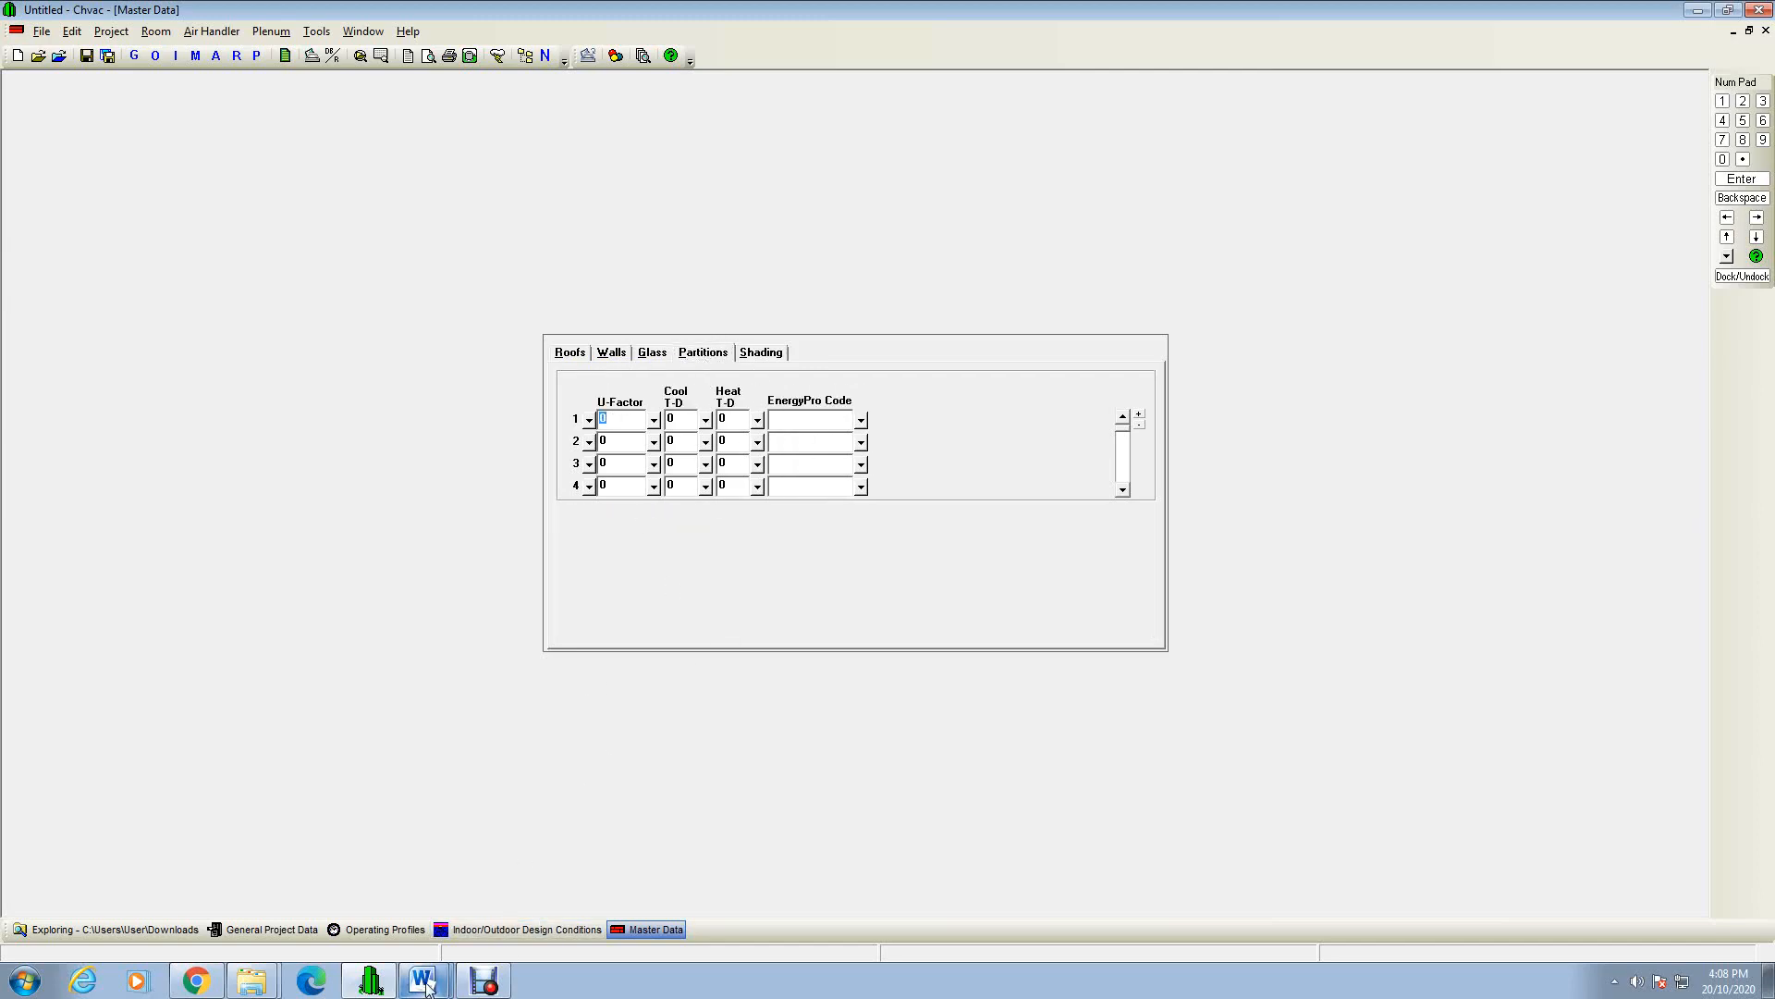
left_click(431, 962)
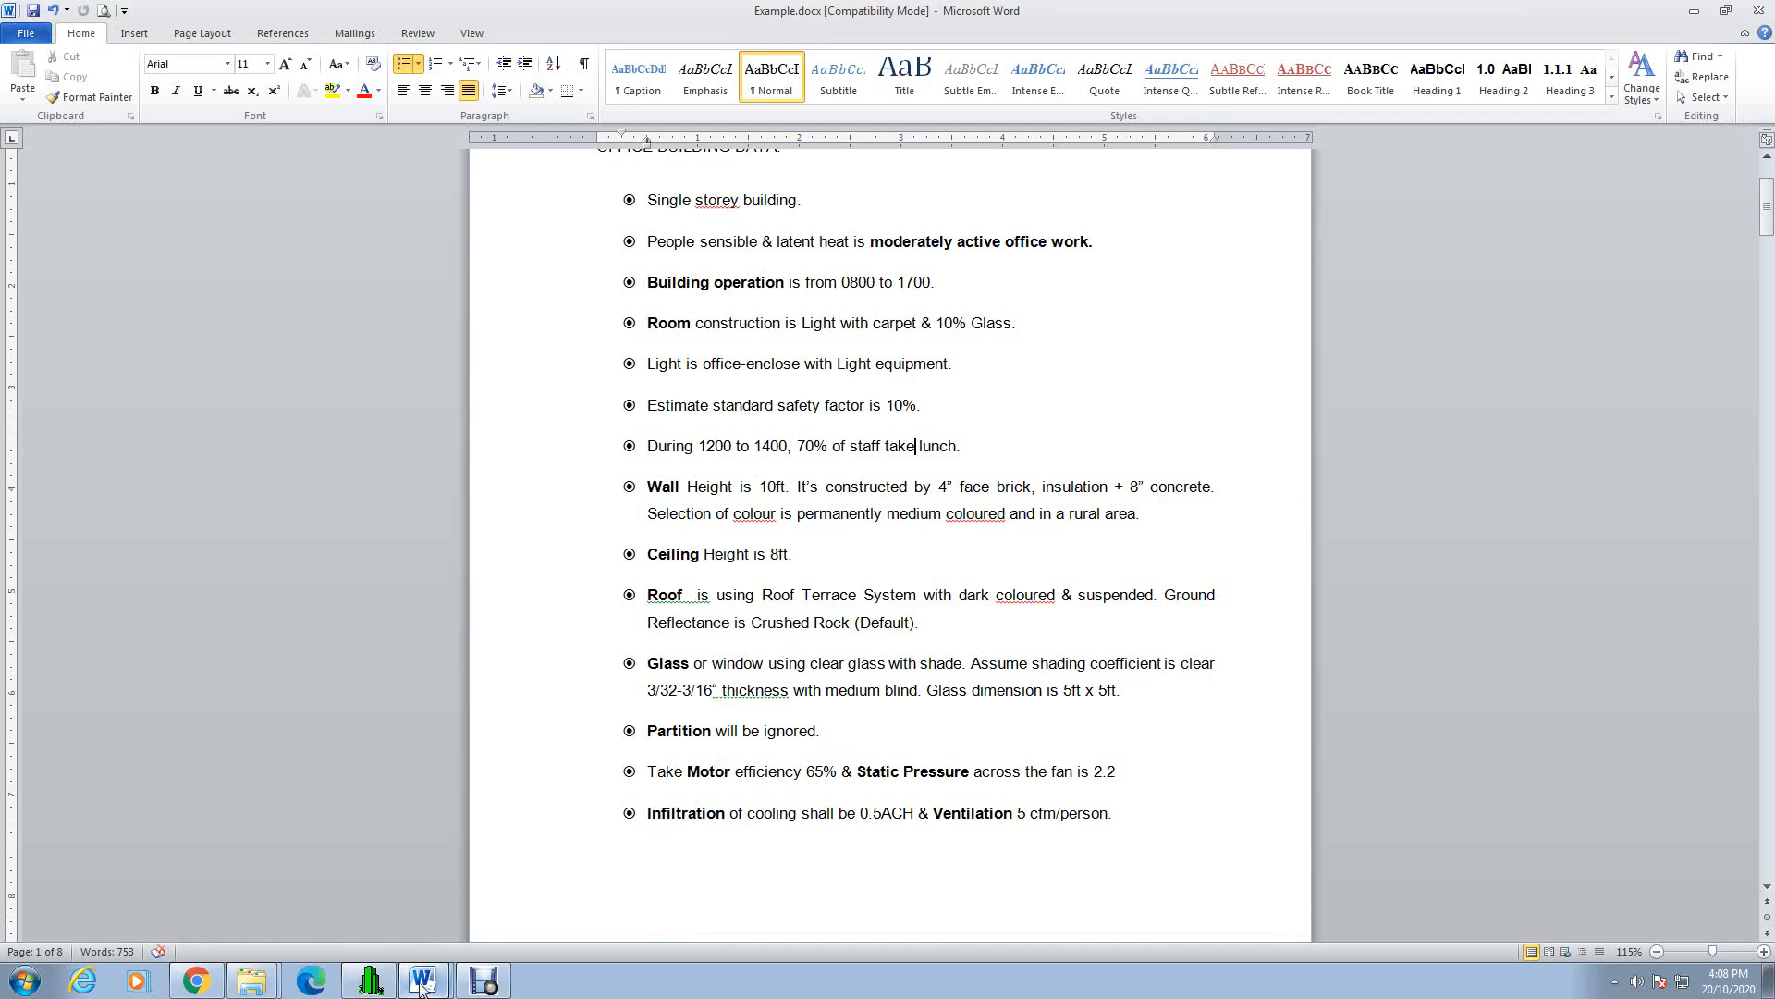
left_click(386, 969)
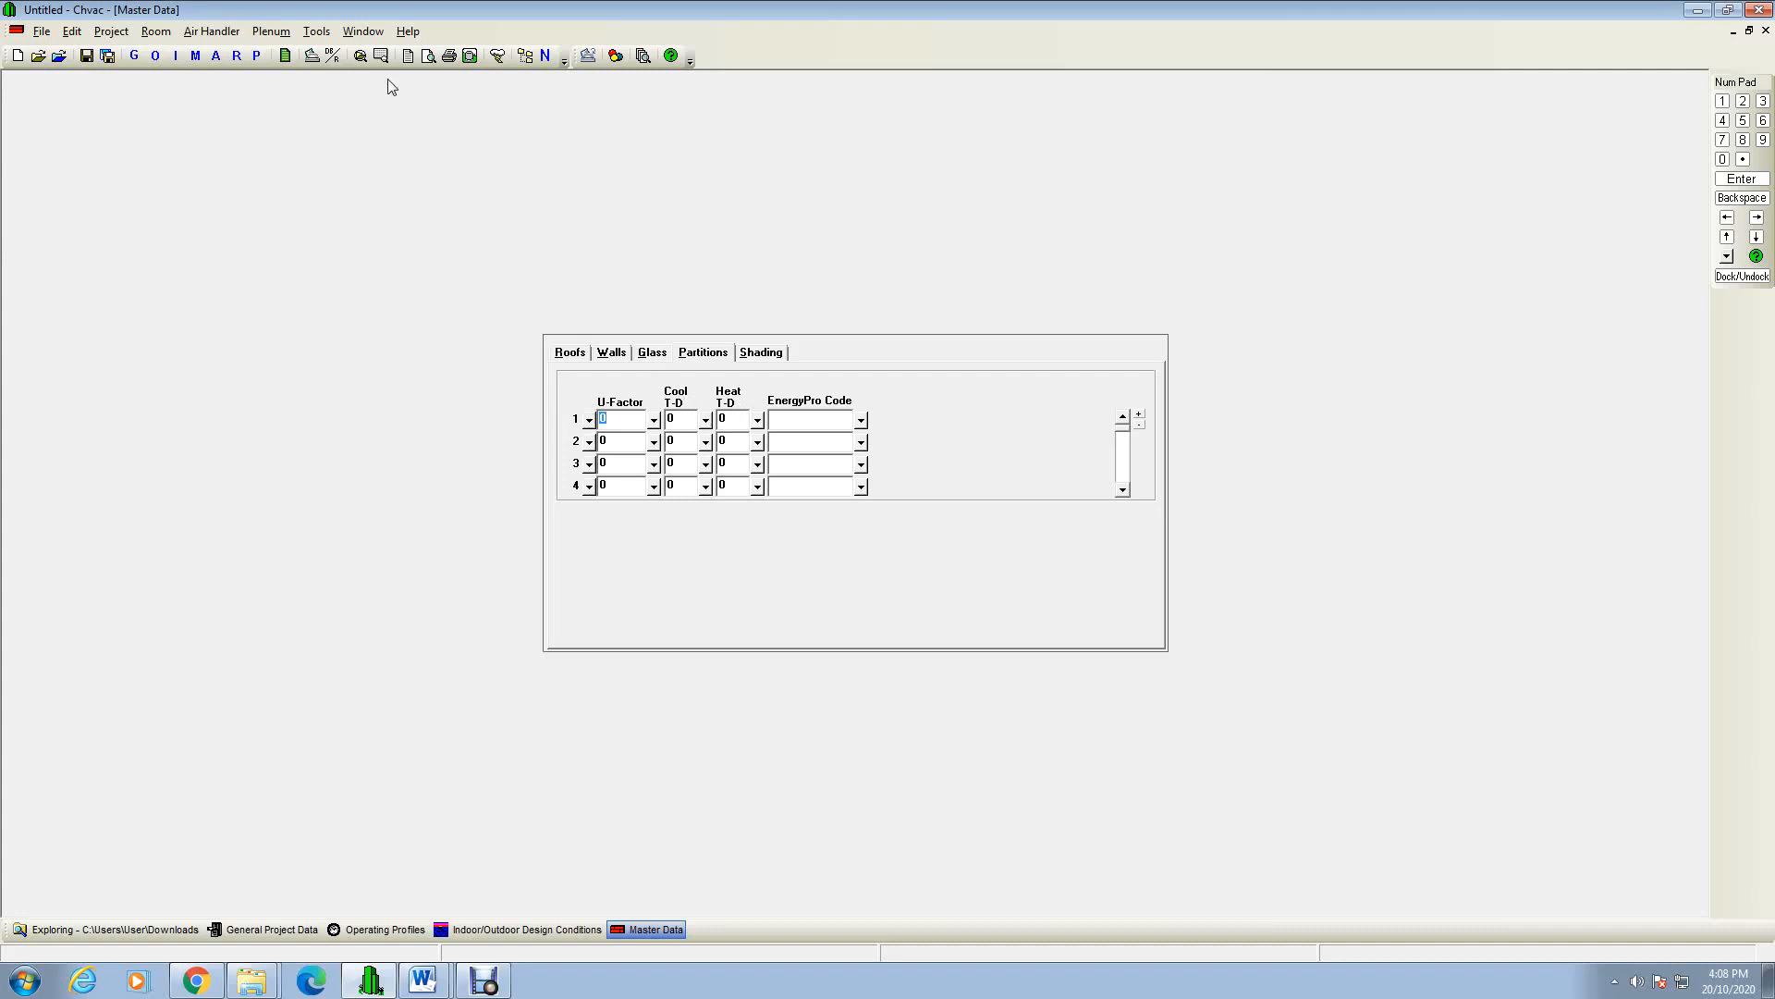
Step: Display the air handler data, switch to the Word specification and examine the fan, infiltration, ventilation and duct sizing requirements
left_click(216, 56)
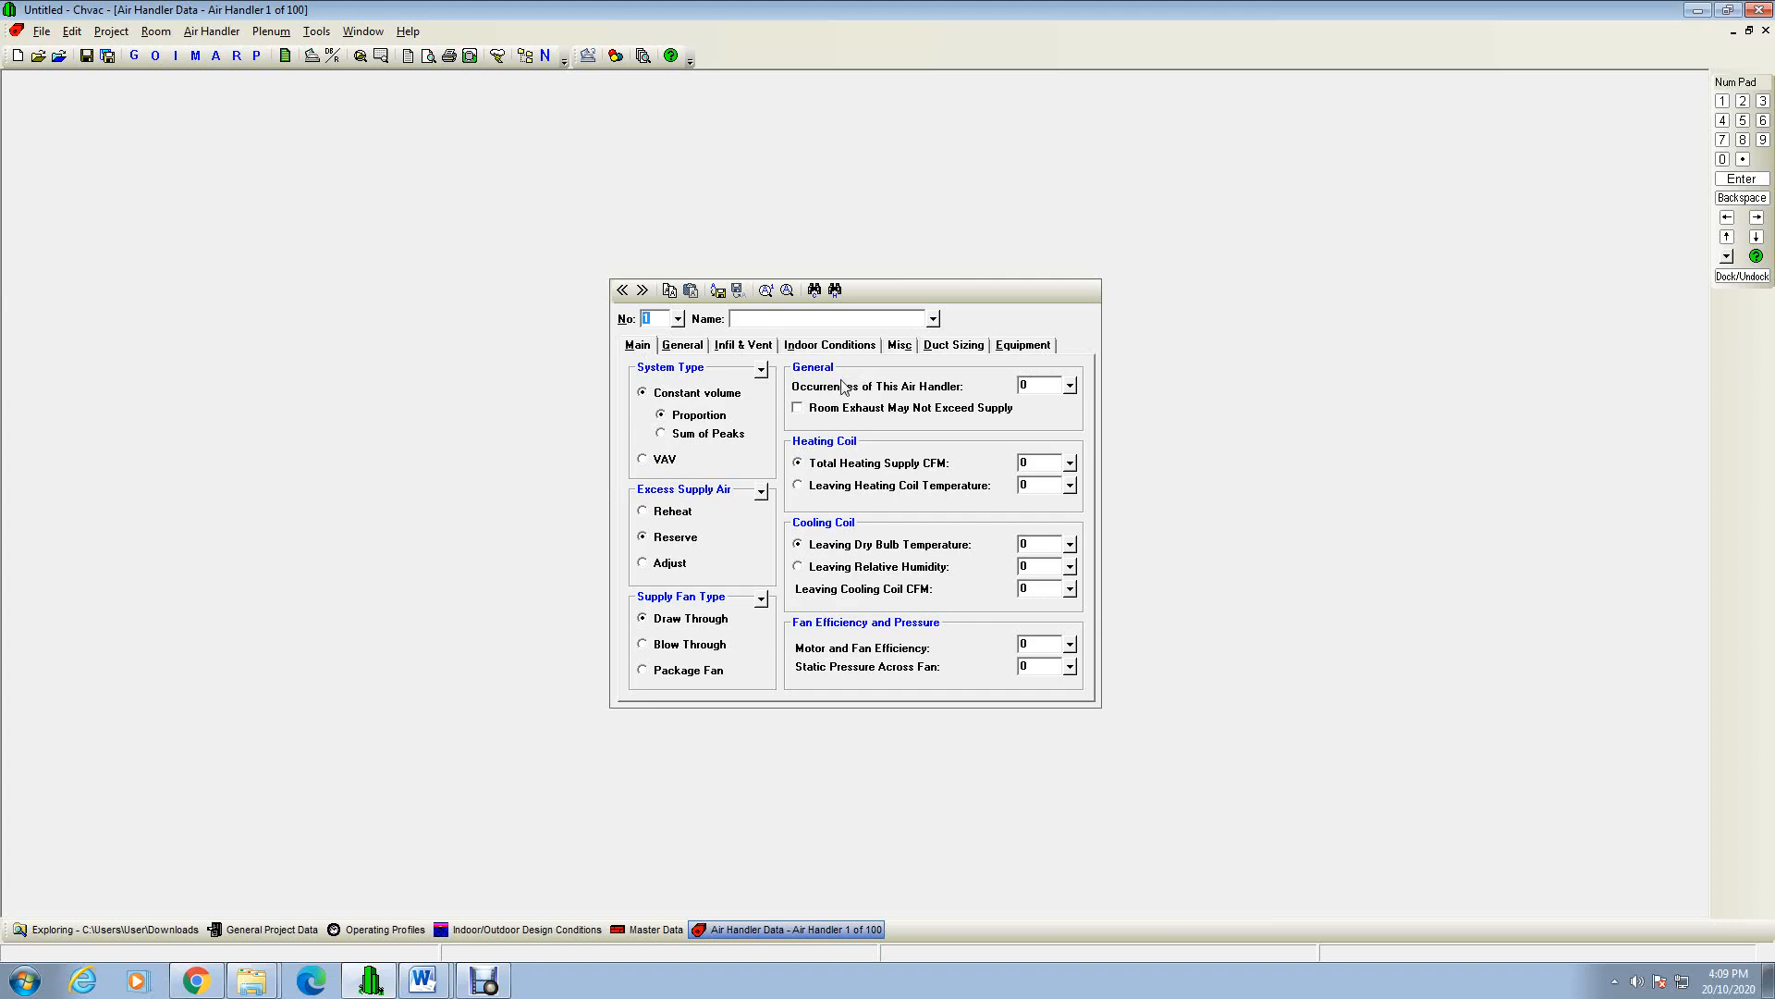
left_click(426, 984)
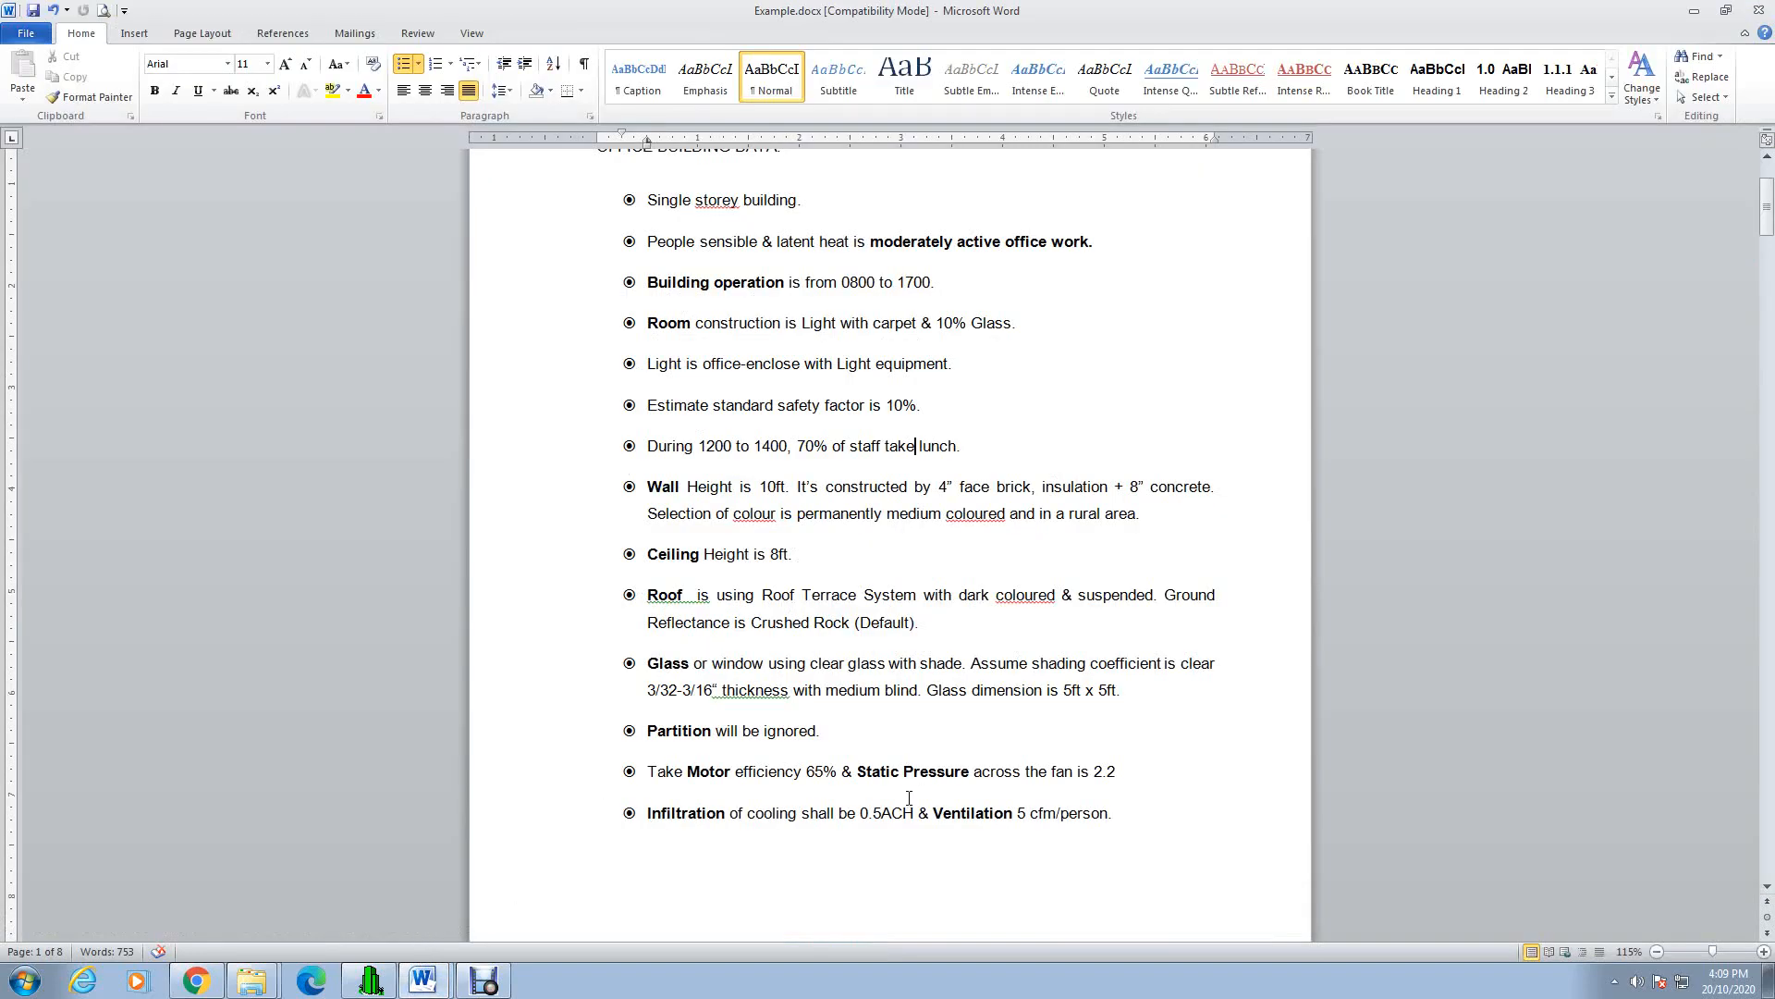
scroll(821, 760, "down", 1)
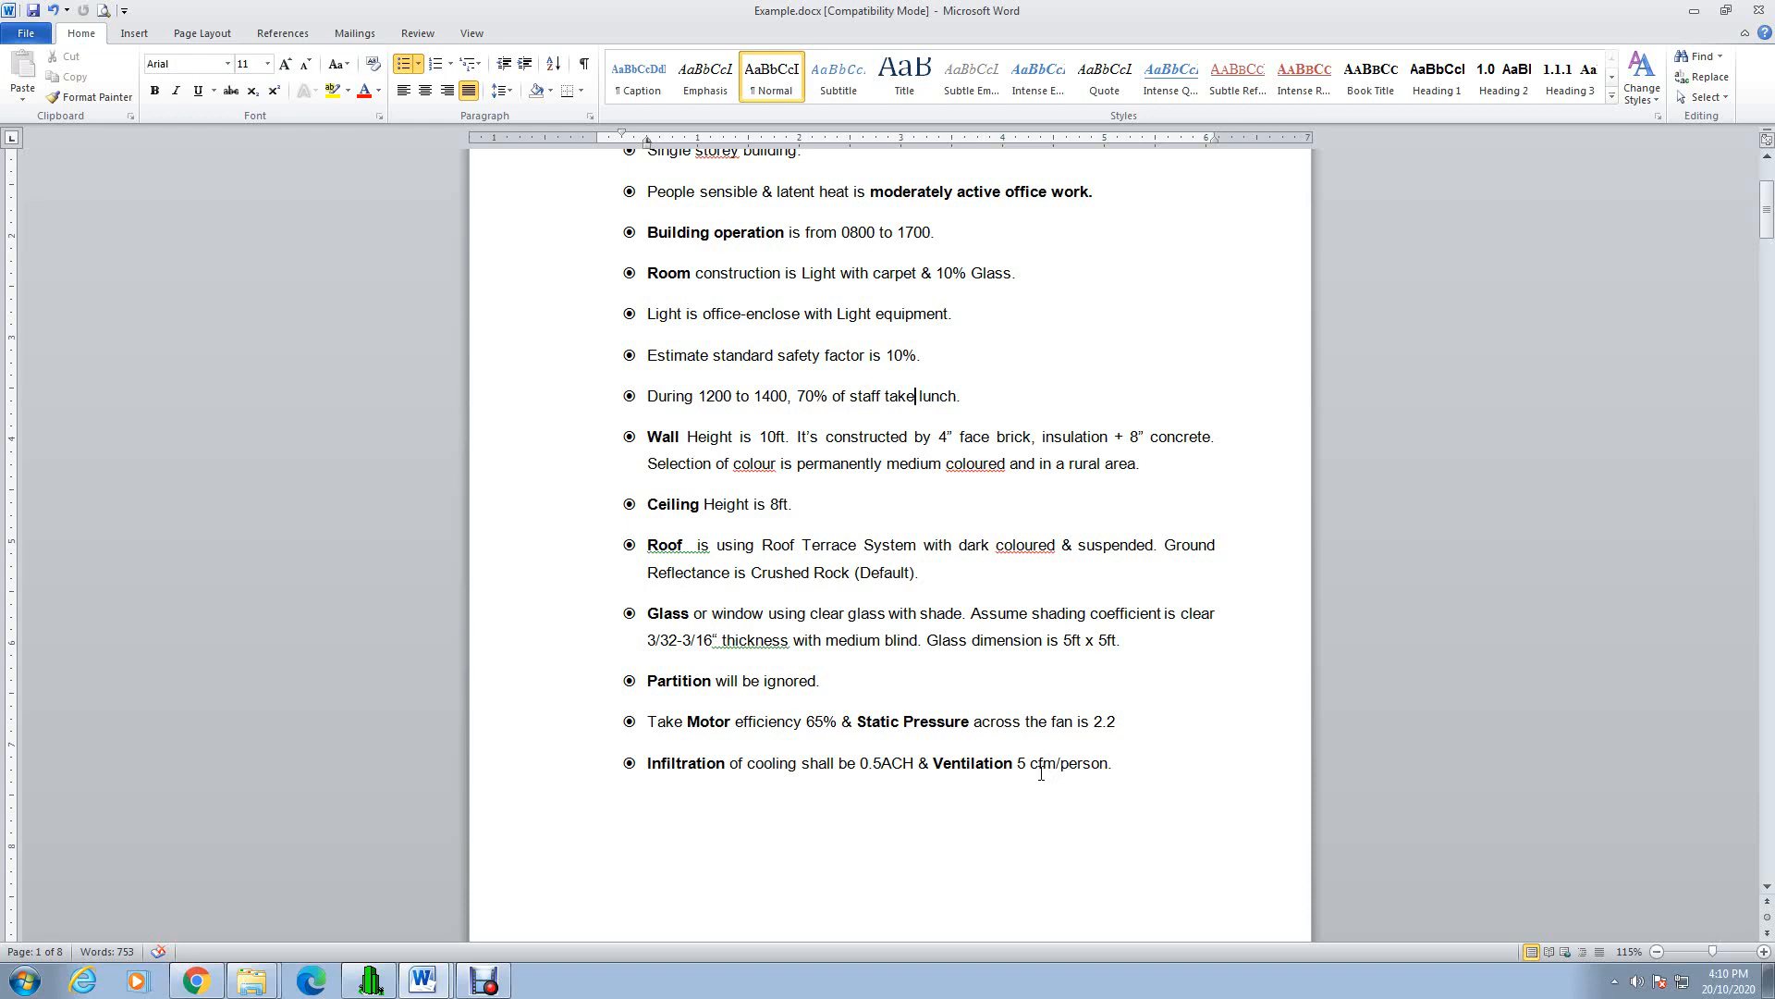
scroll(1031, 768, "down", 9)
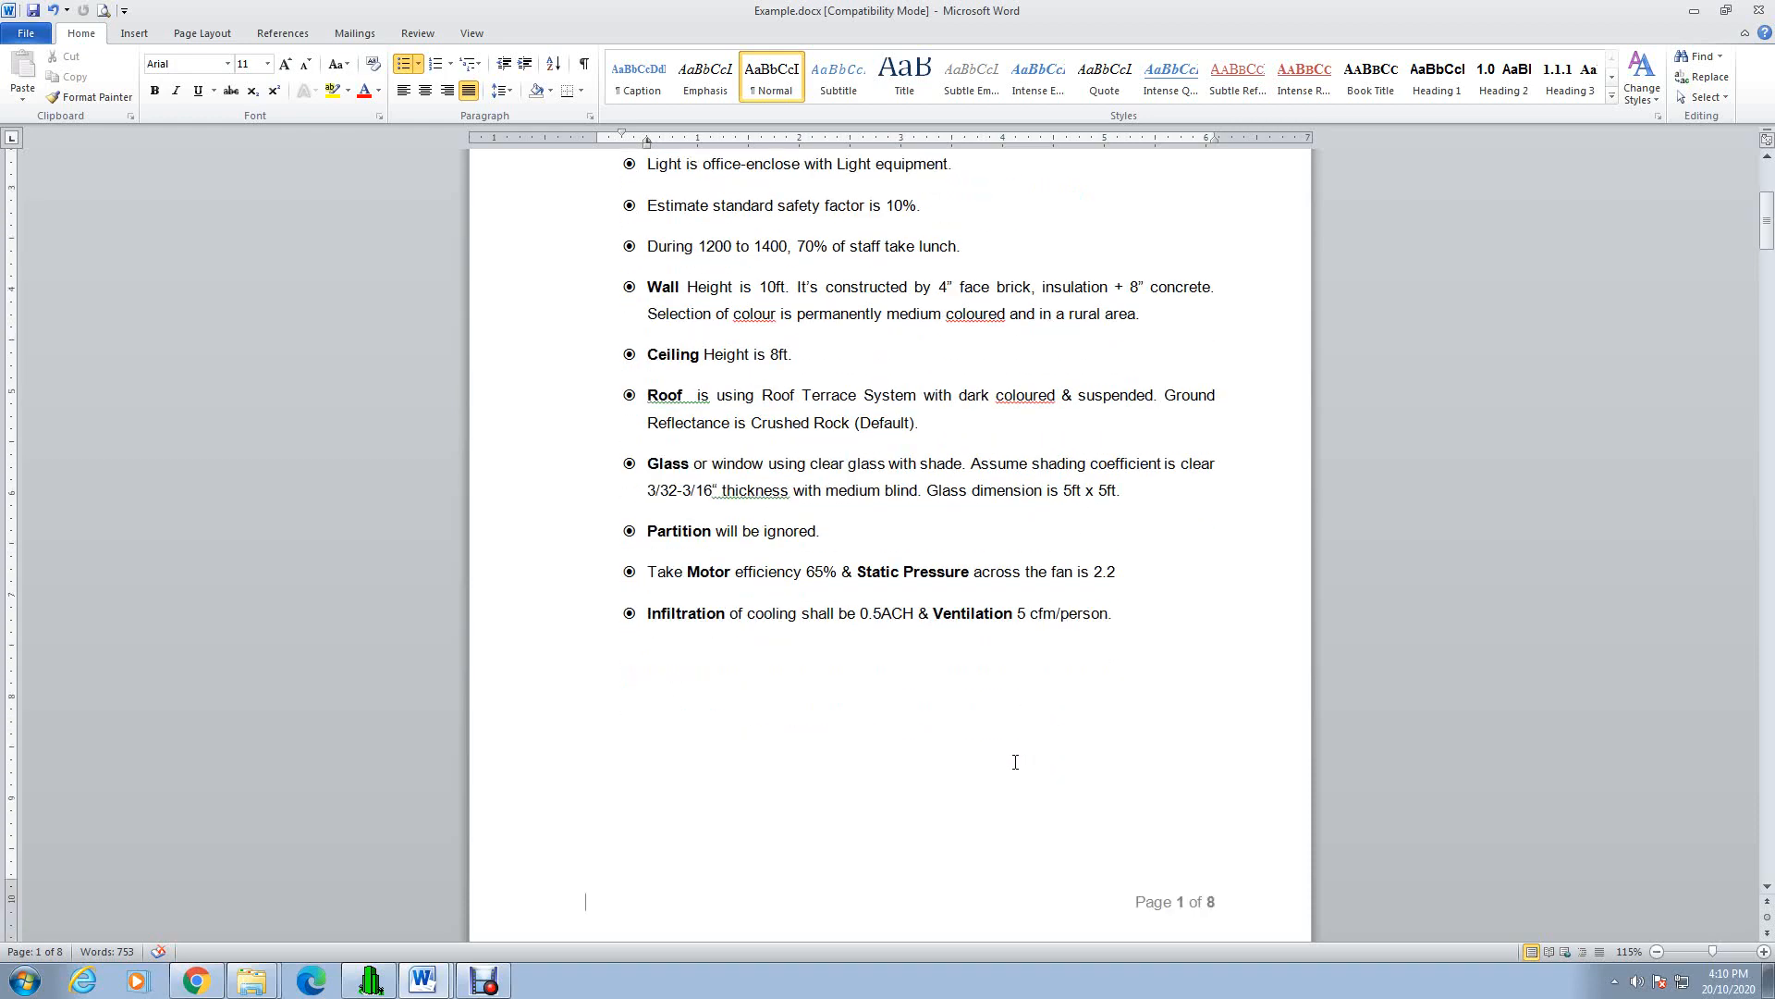
scroll(1006, 752, "down", 6)
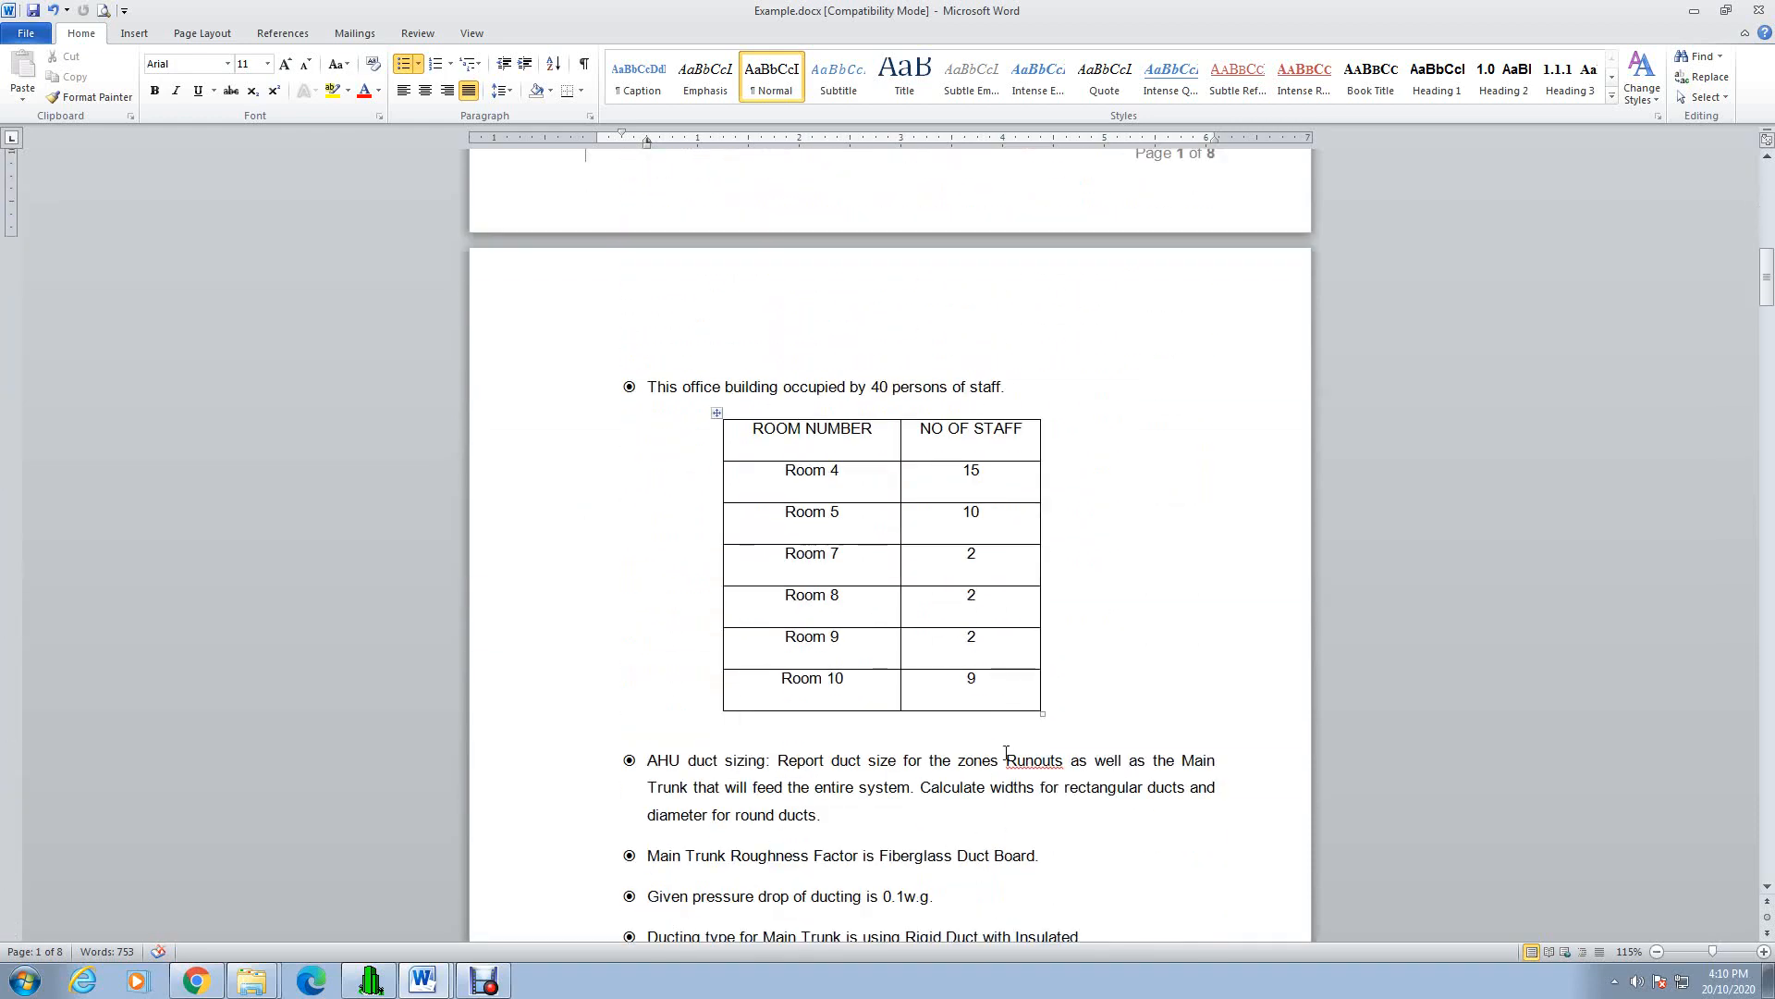
scroll(1006, 751, "down", 3)
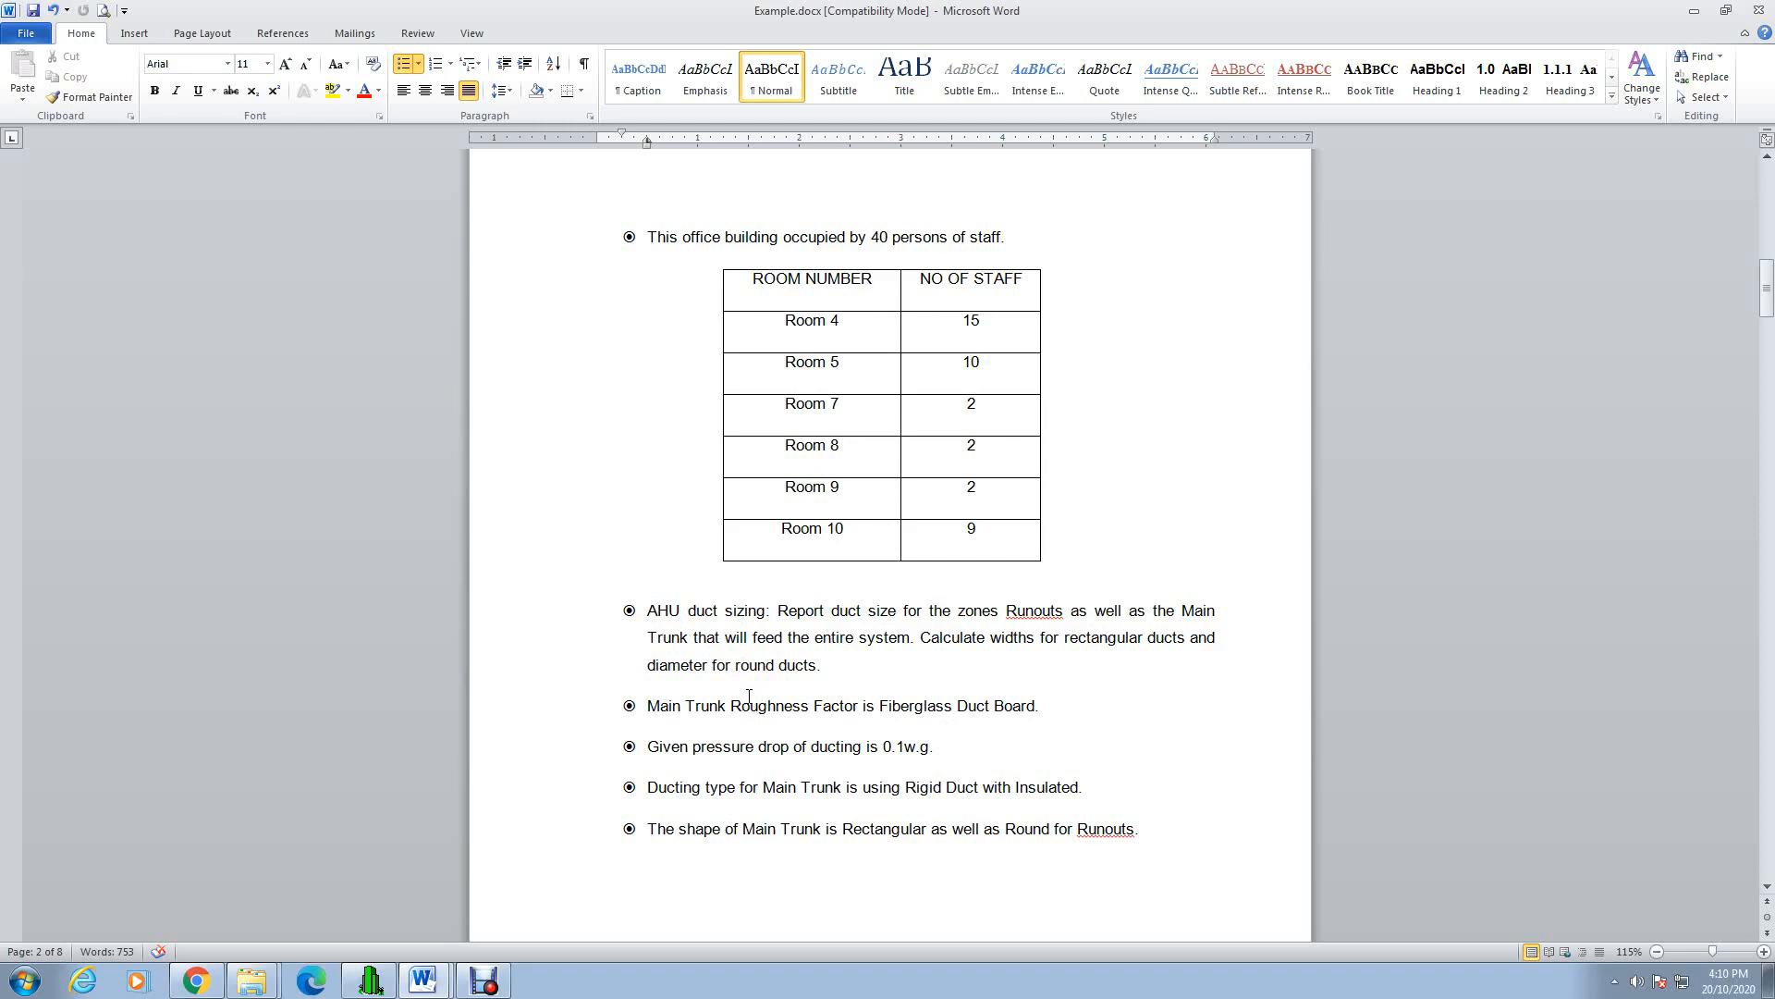
scroll(749, 696, "up", 12)
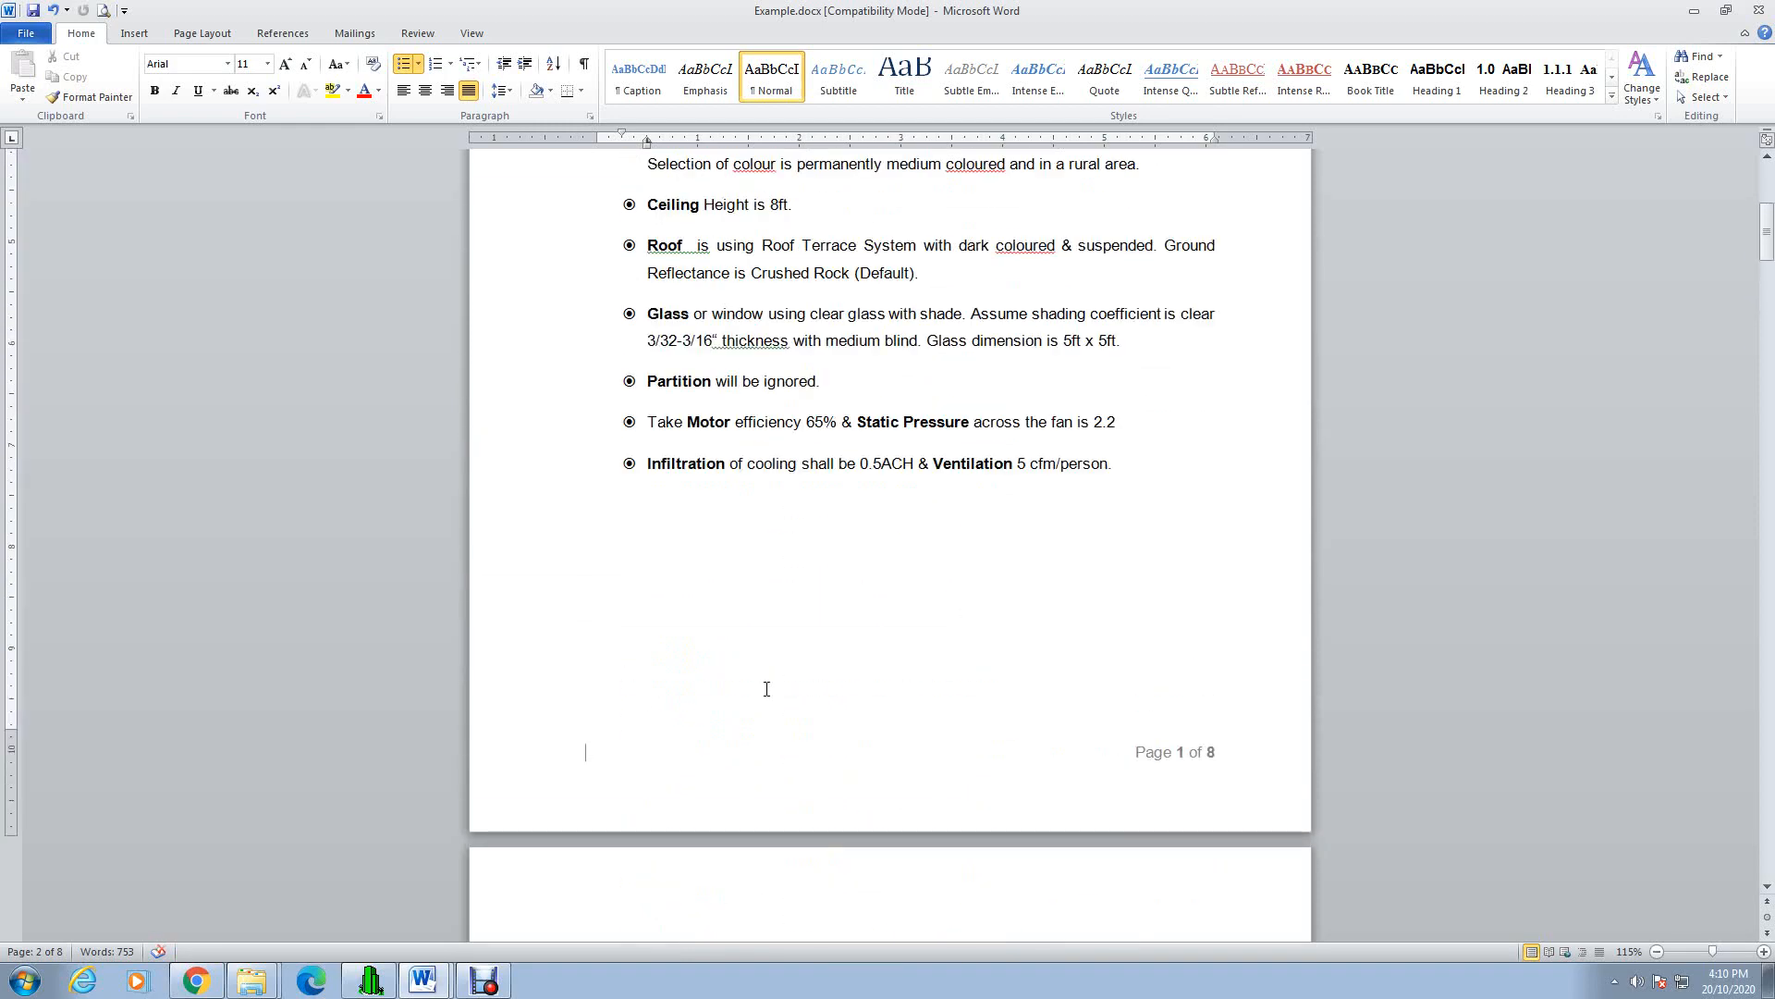
scroll(767, 689, "up", 2)
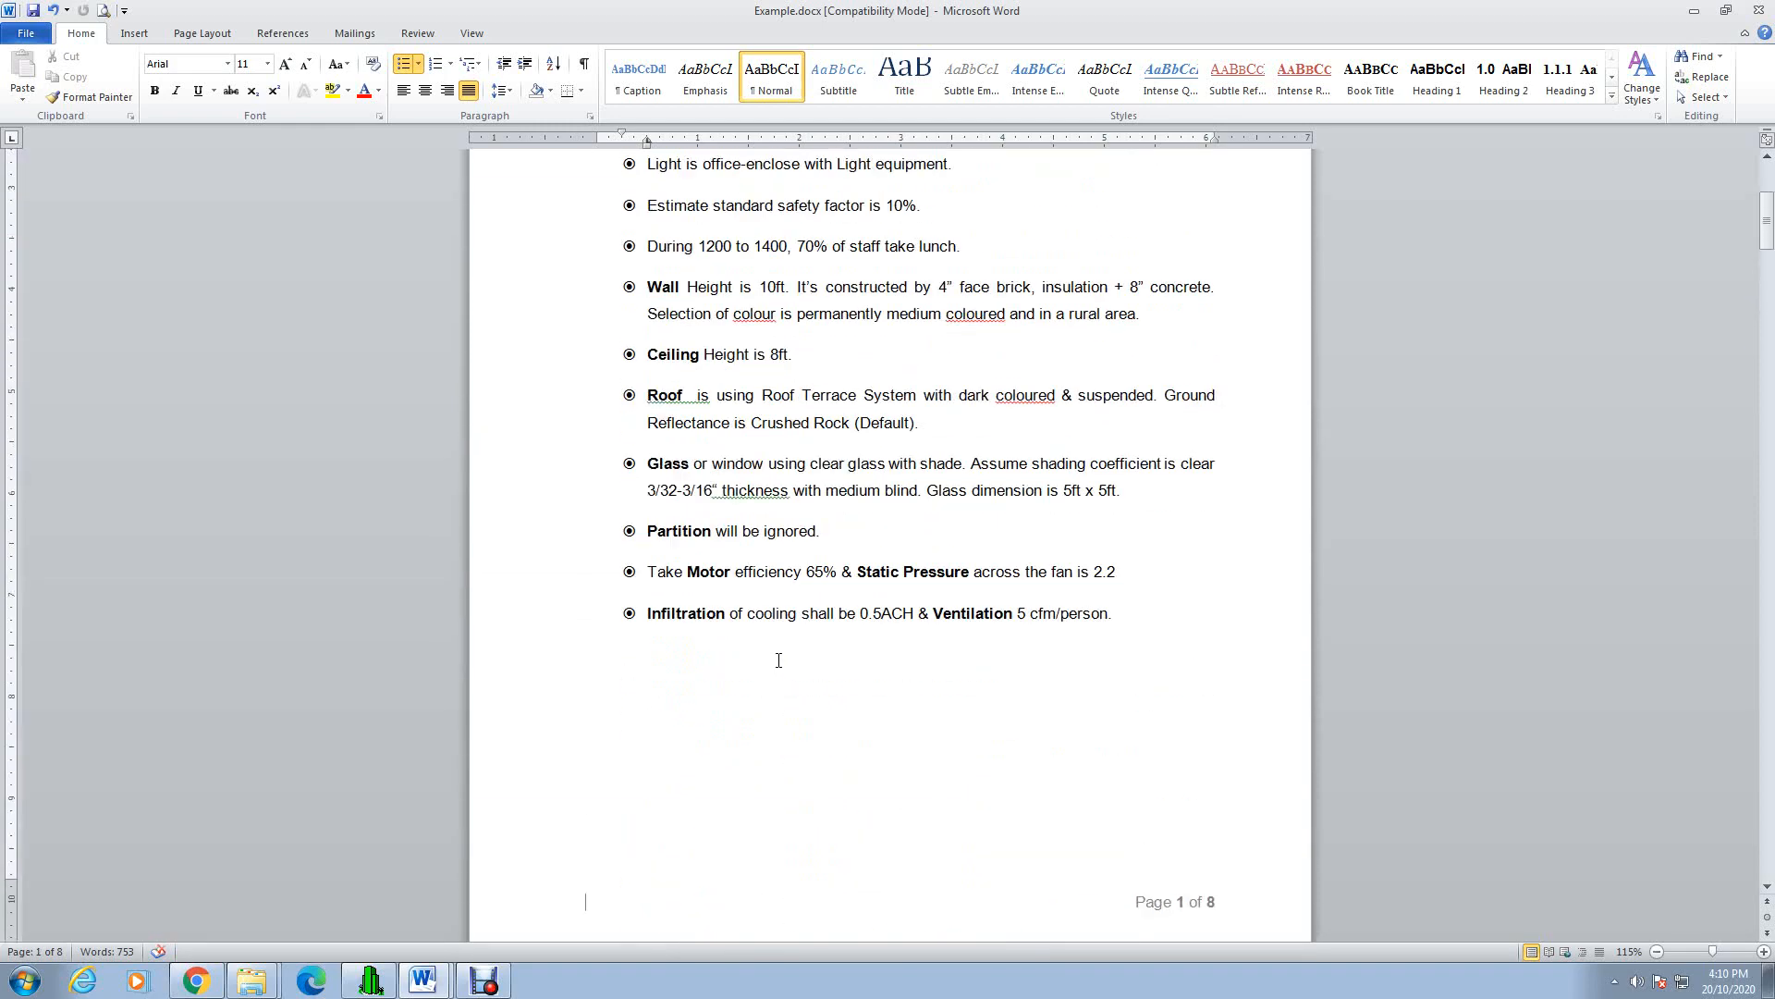
scroll(777, 659, "up", 2)
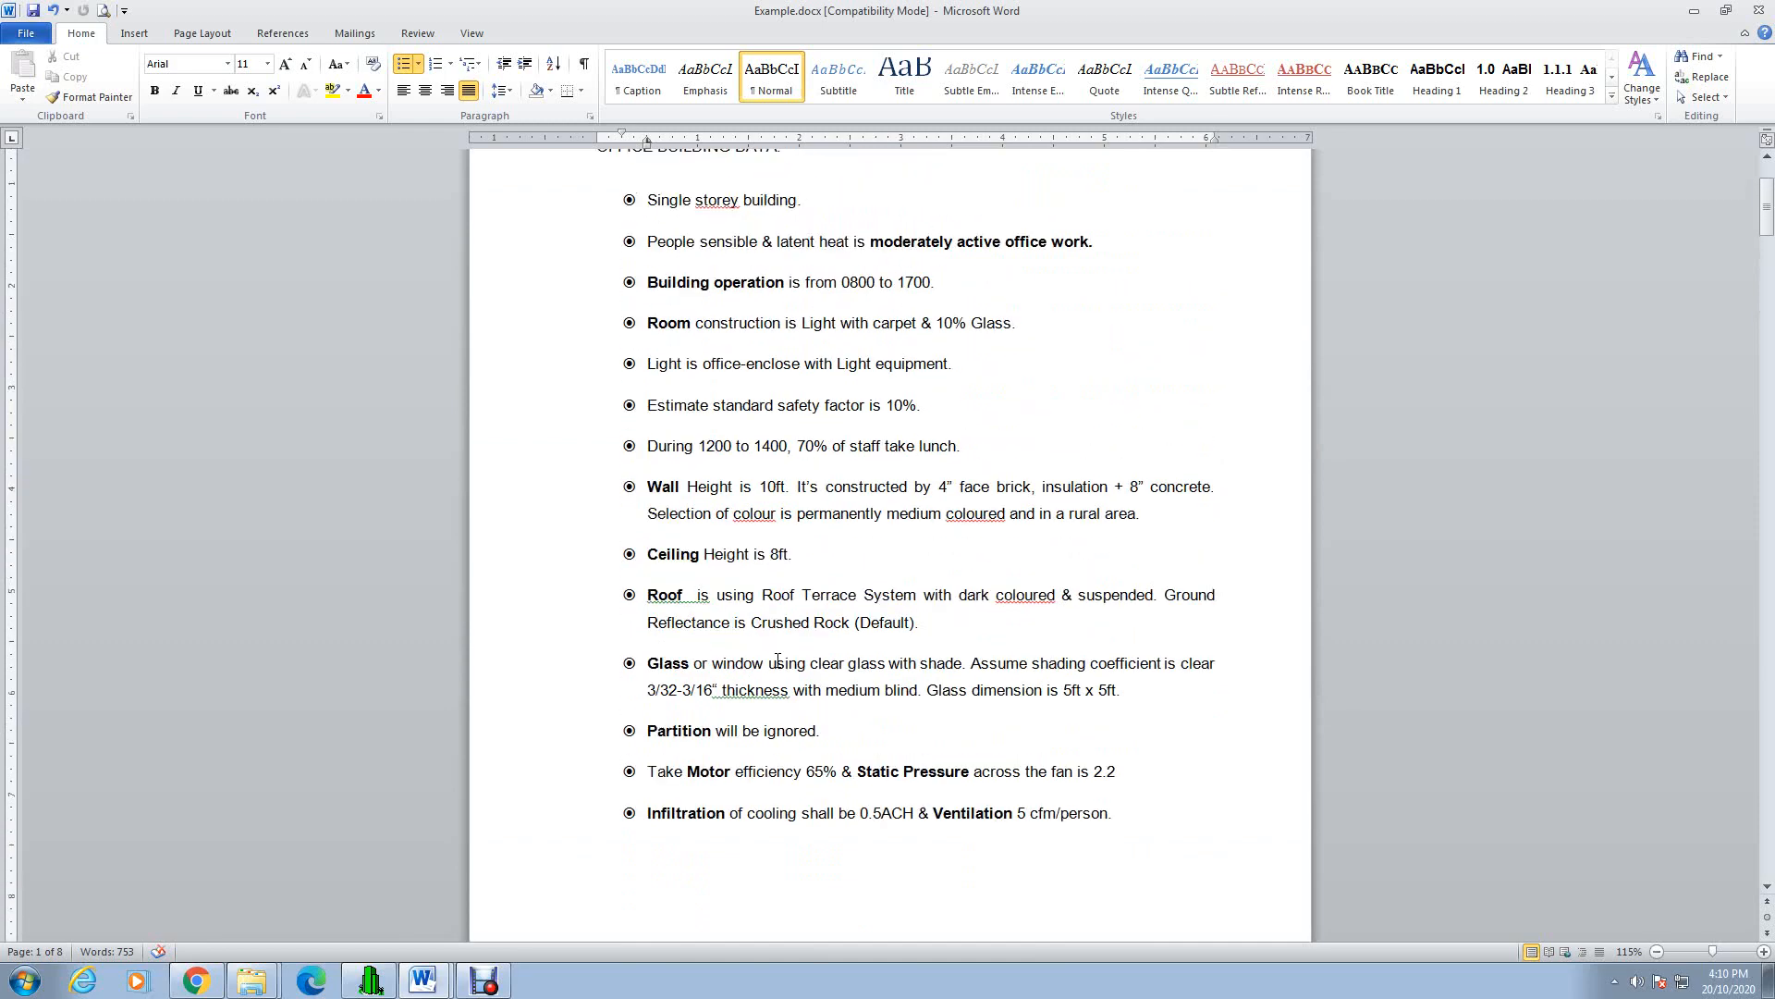
Step: Review the staff table, main trunk and runout duct requirements and room specifications in the document, and return to Chvac
scroll(777, 659, "down", 5)
scroll(777, 659, "down", 3)
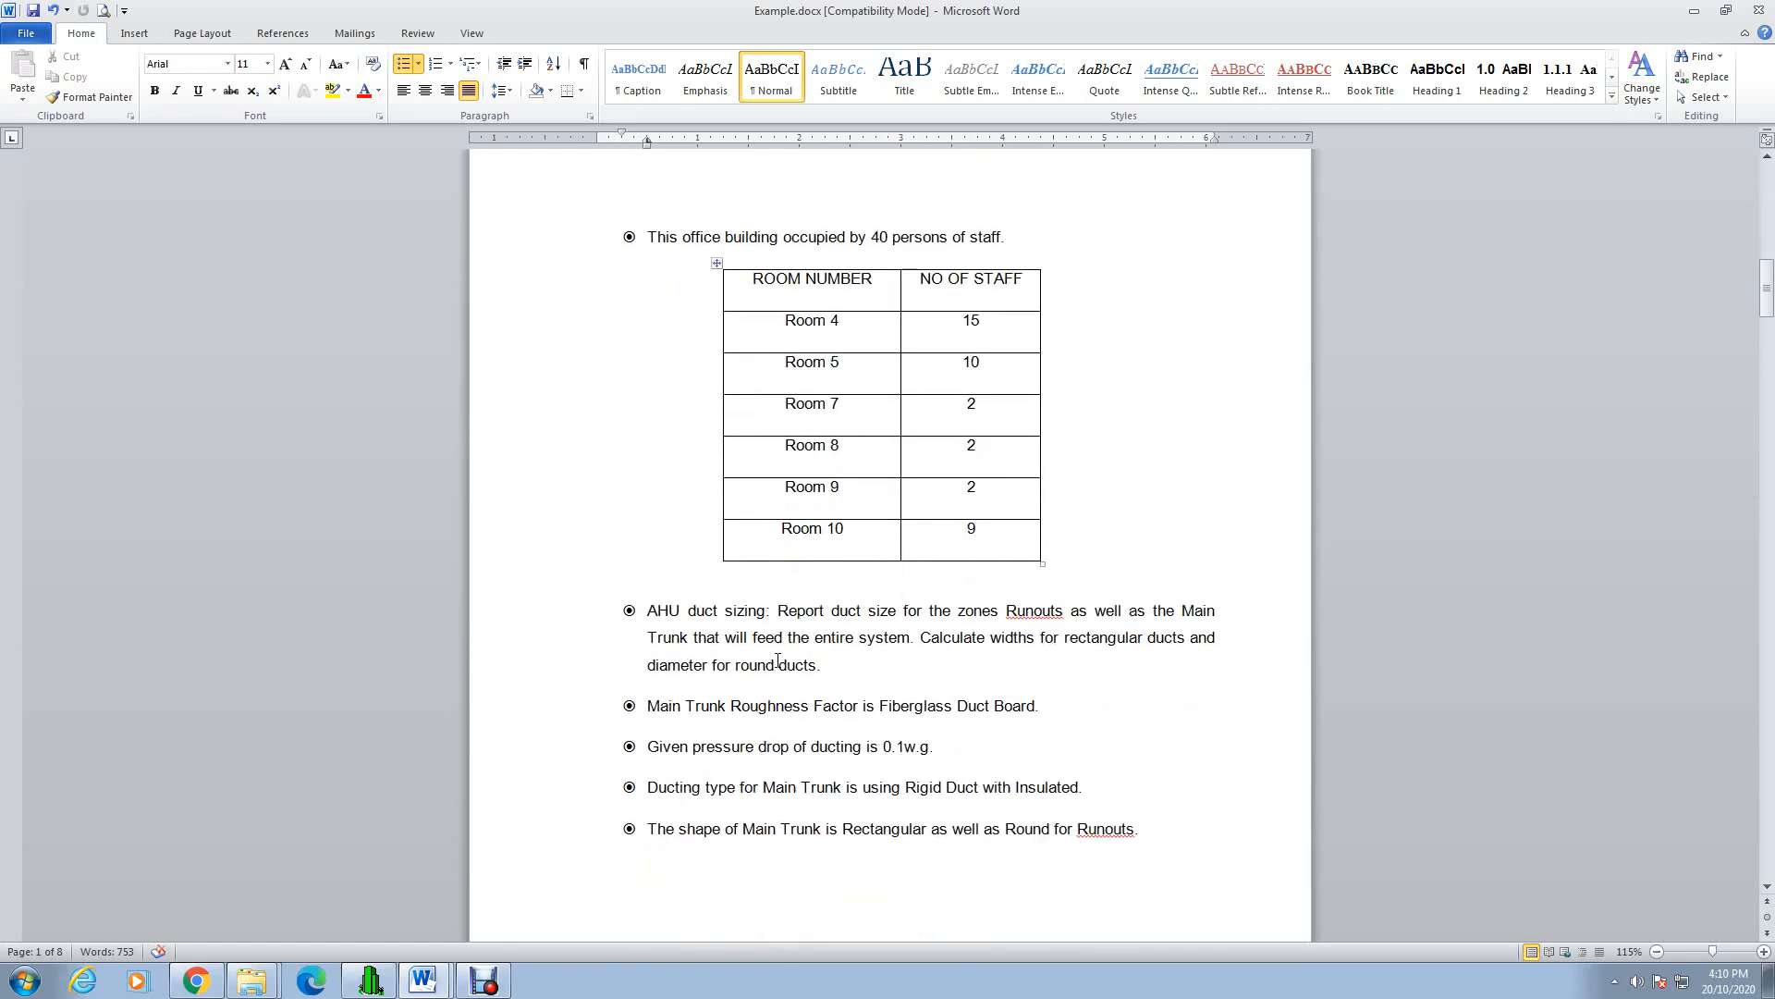
scroll(777, 659, "down", 1)
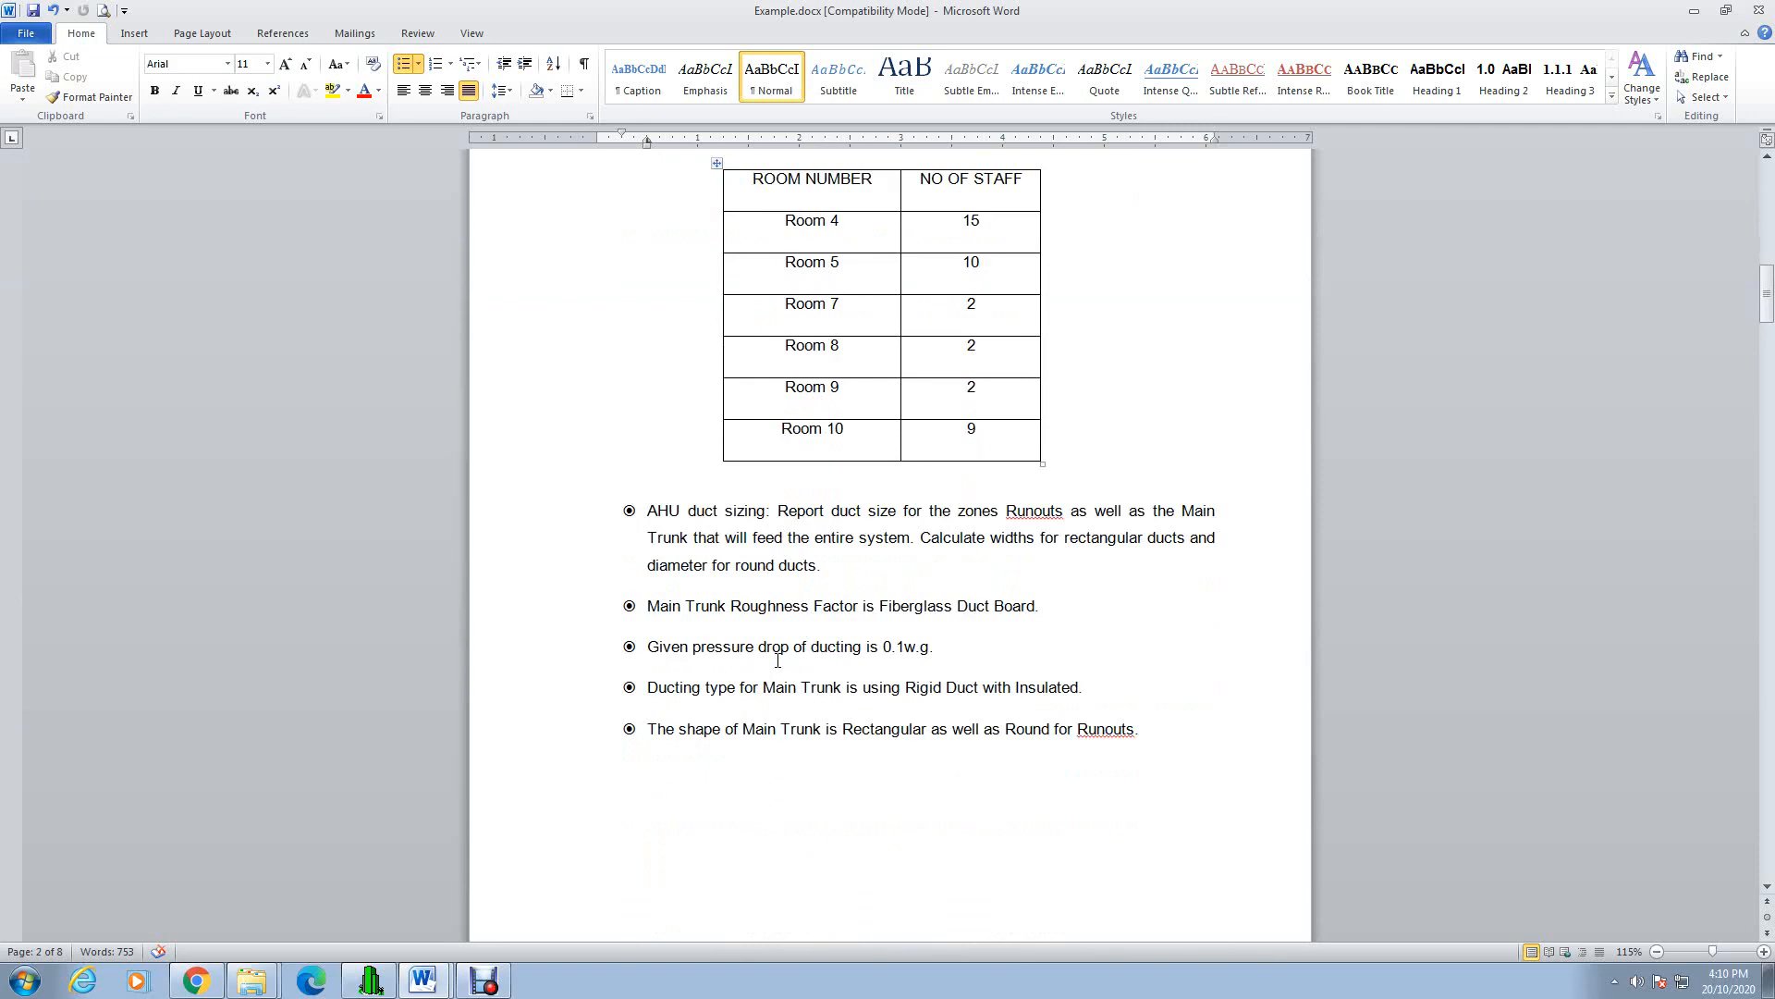
scroll(777, 660, "down", 13)
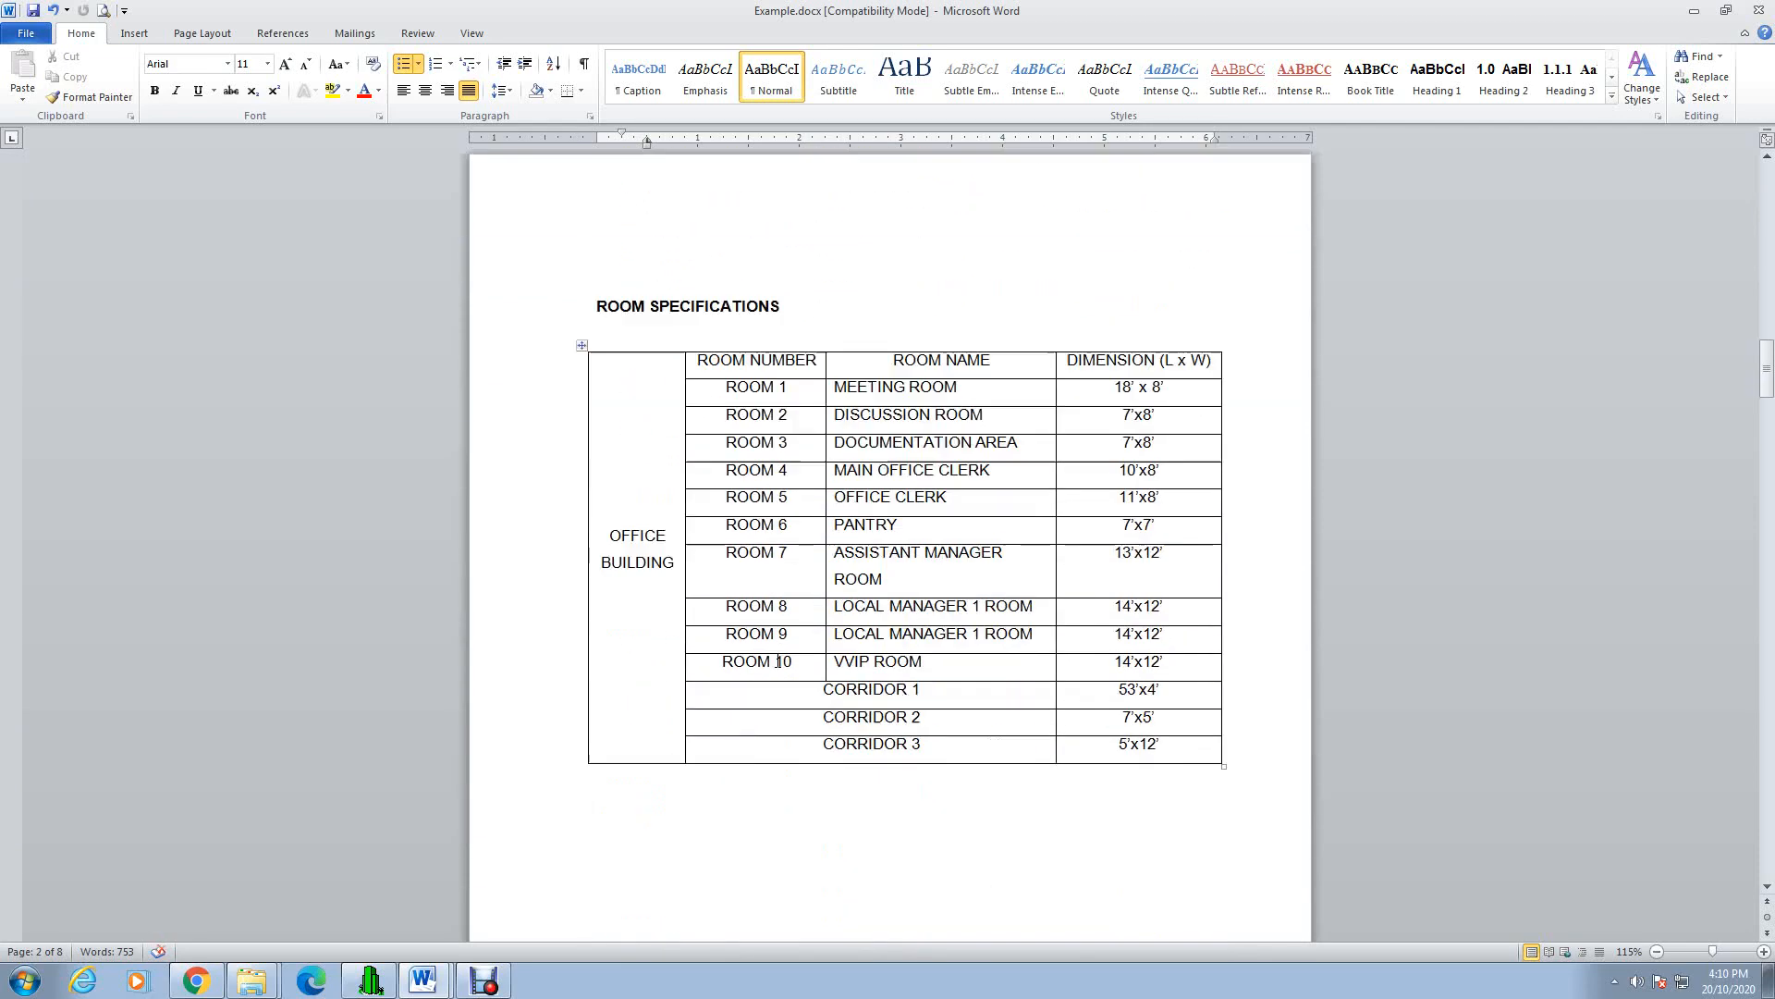
scroll(775, 660, "down", 6)
scroll(775, 659, "up", 10)
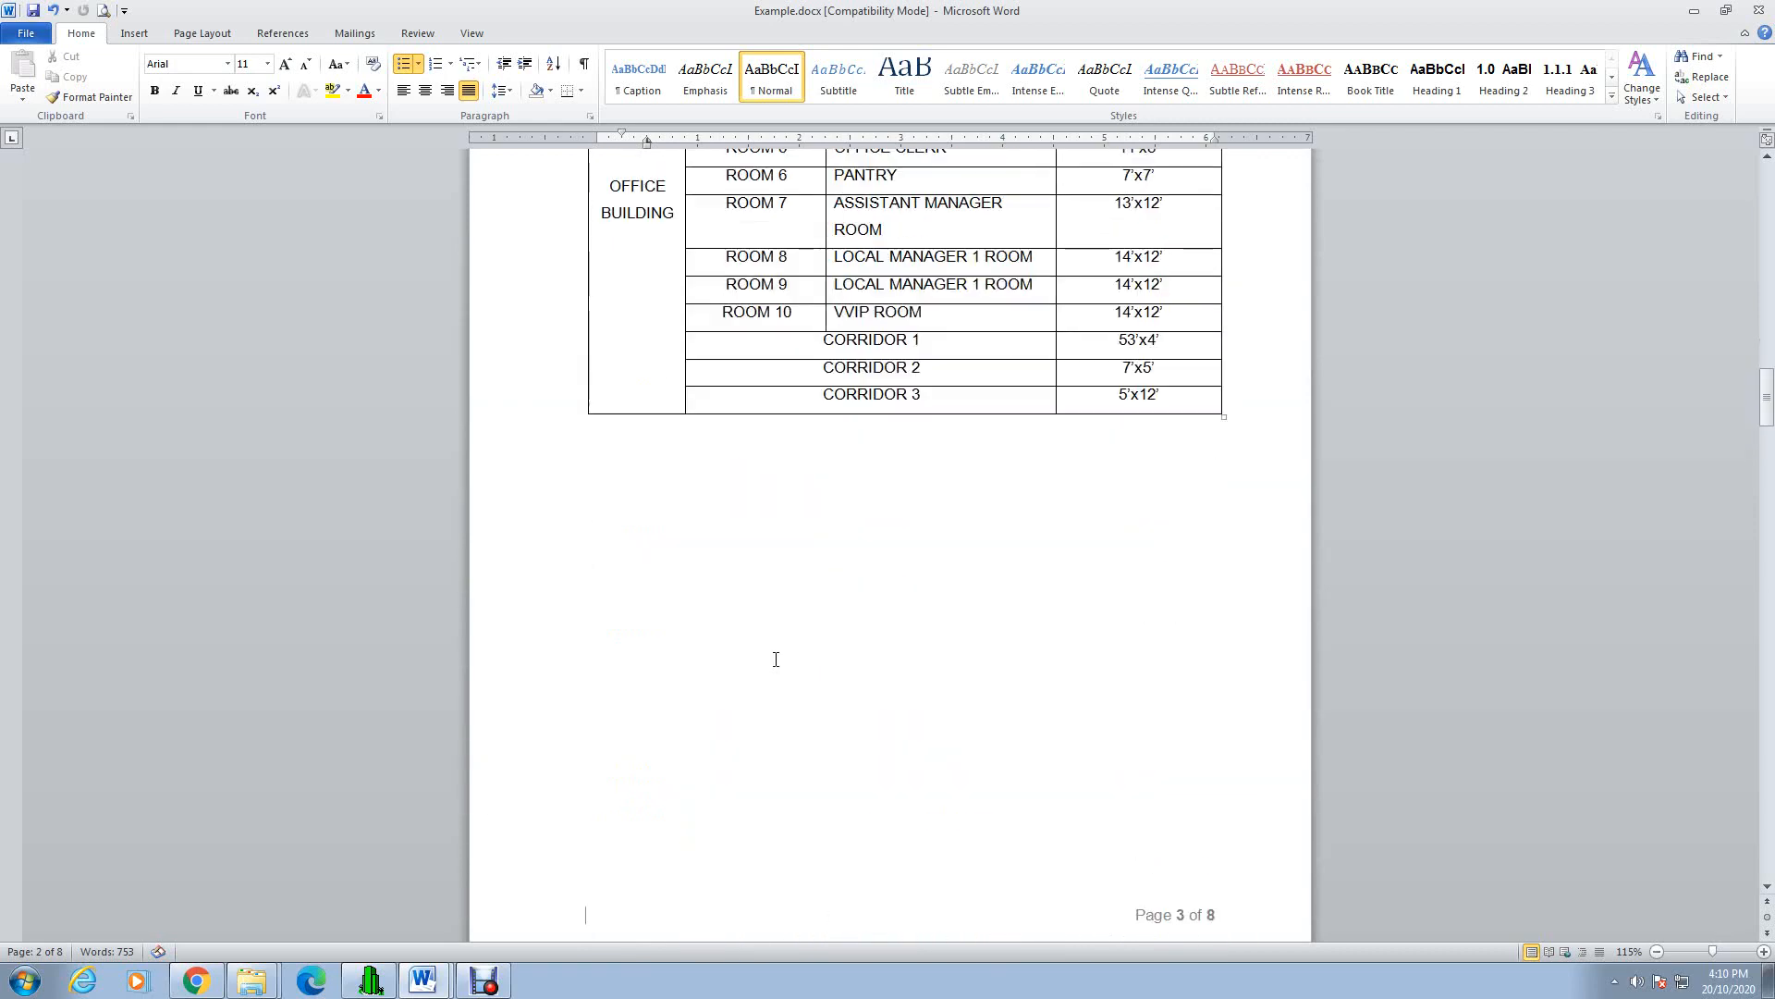
scroll(775, 659, "up", 10)
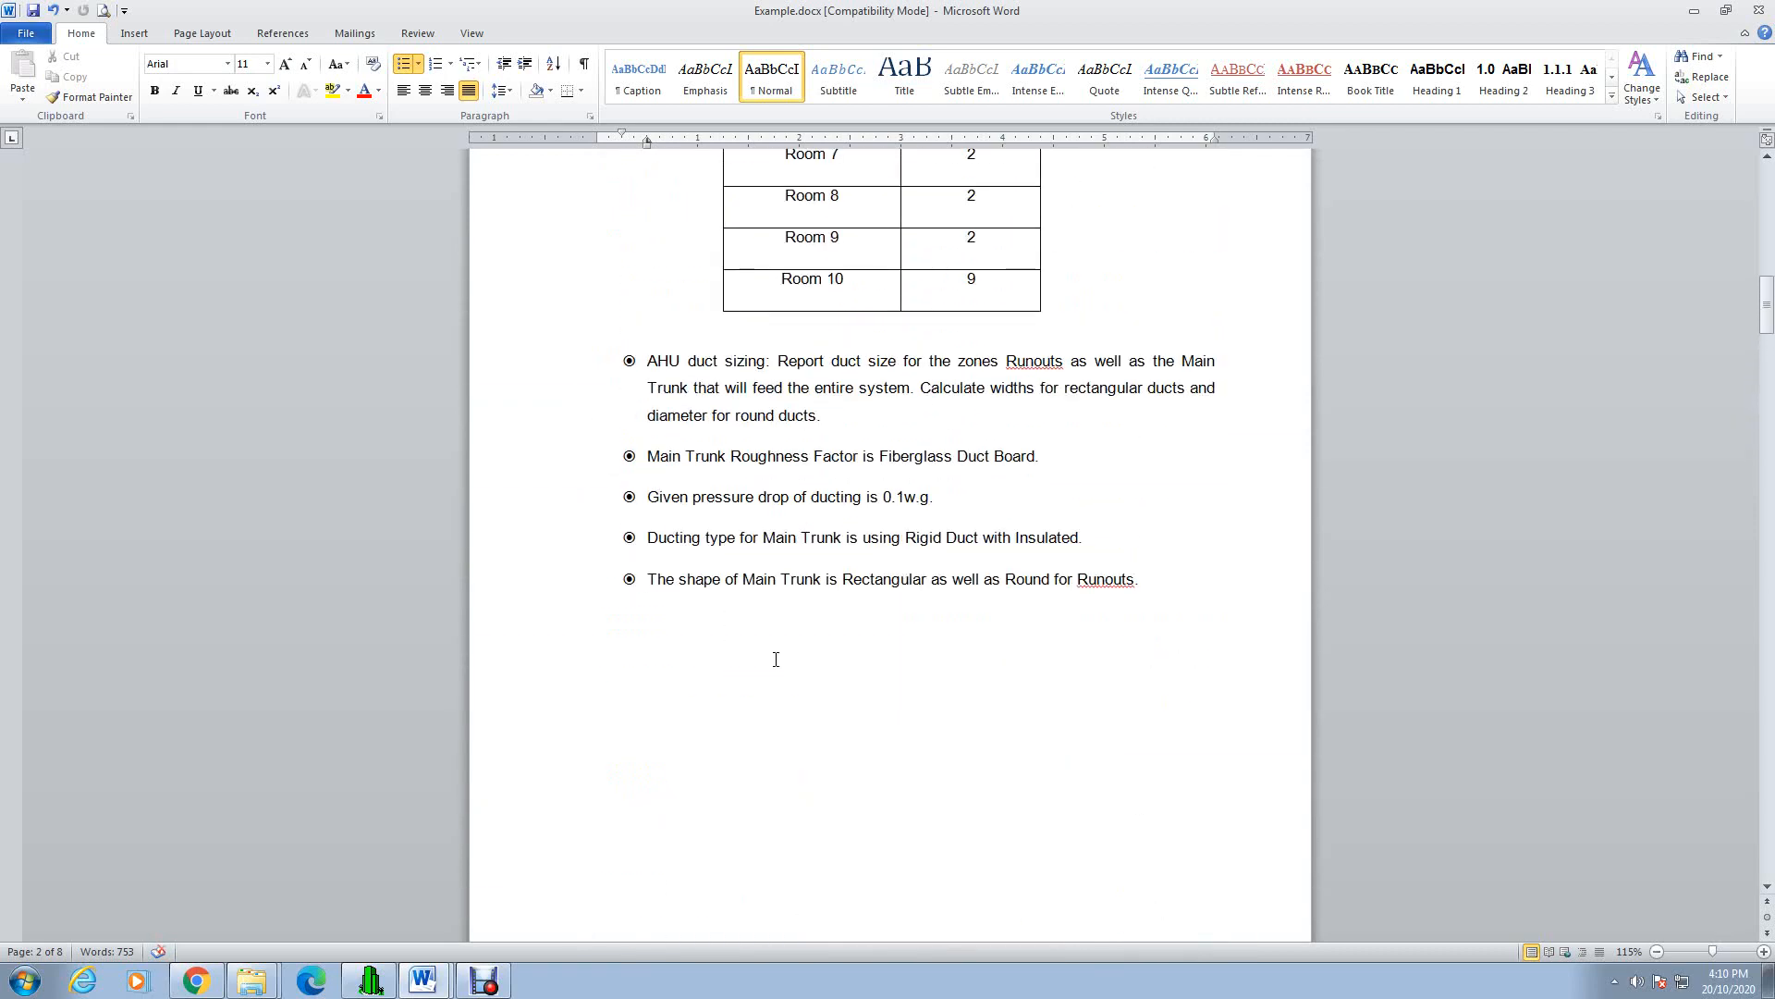
scroll(775, 659, "up", 2)
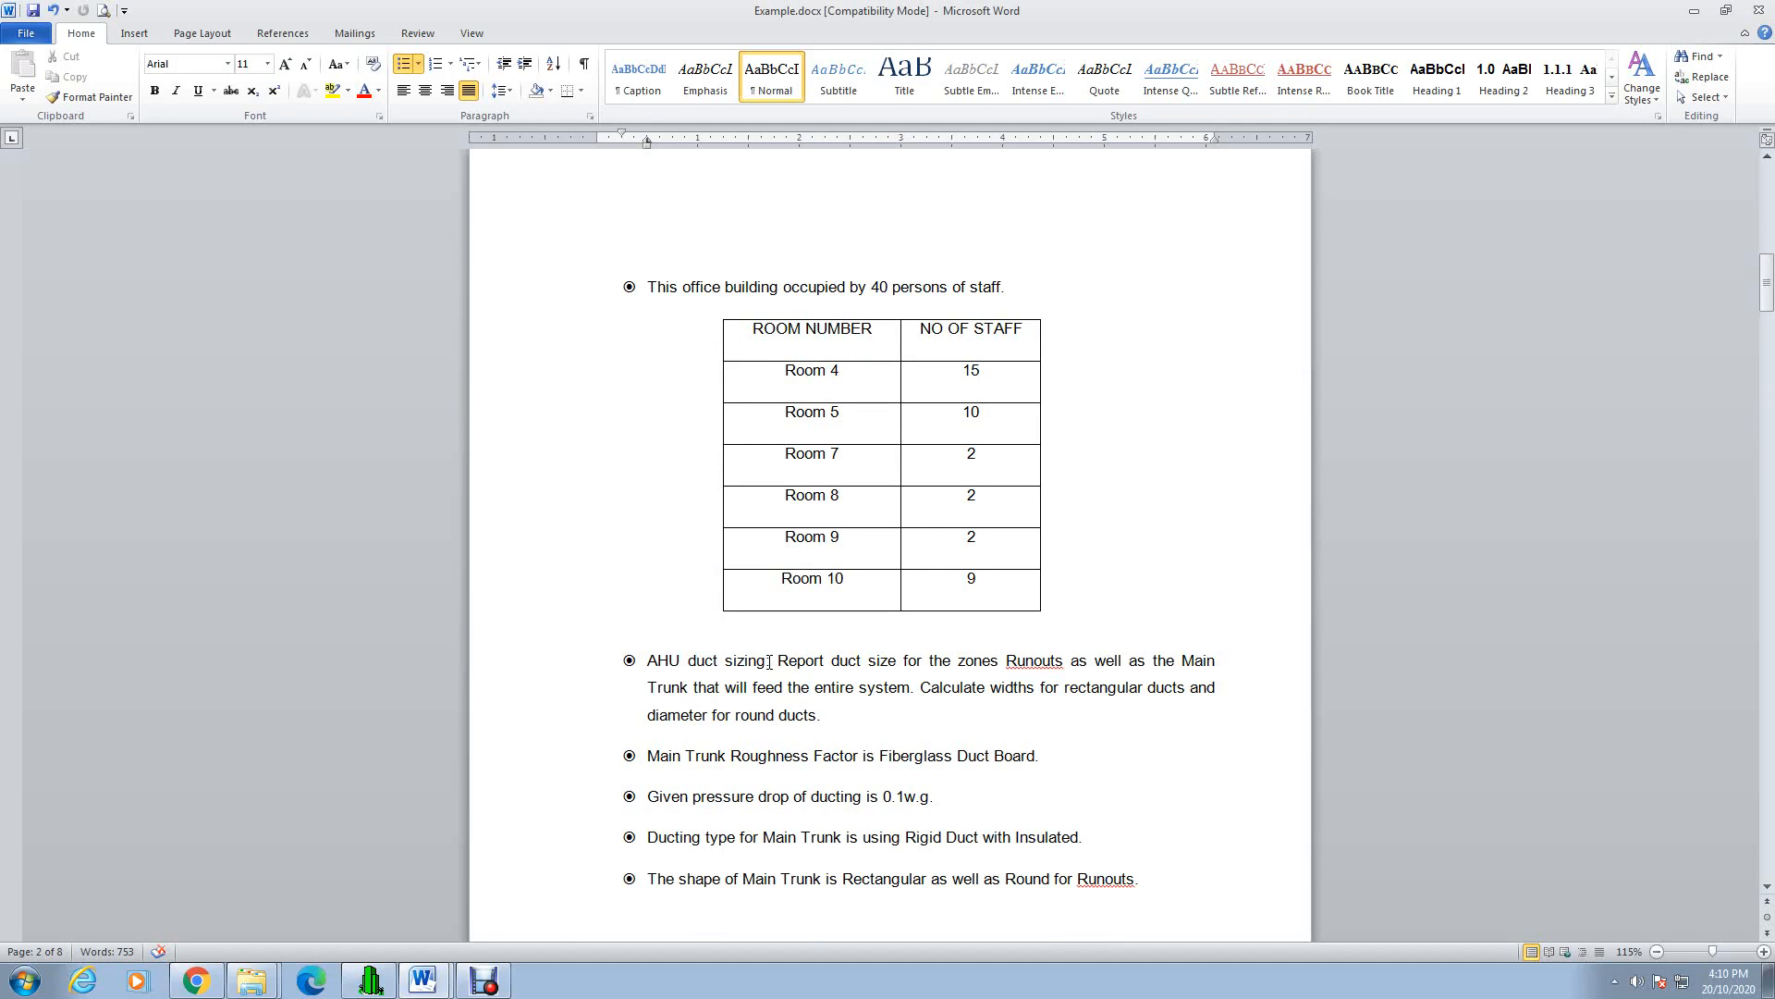
scroll(768, 662, "up", 13)
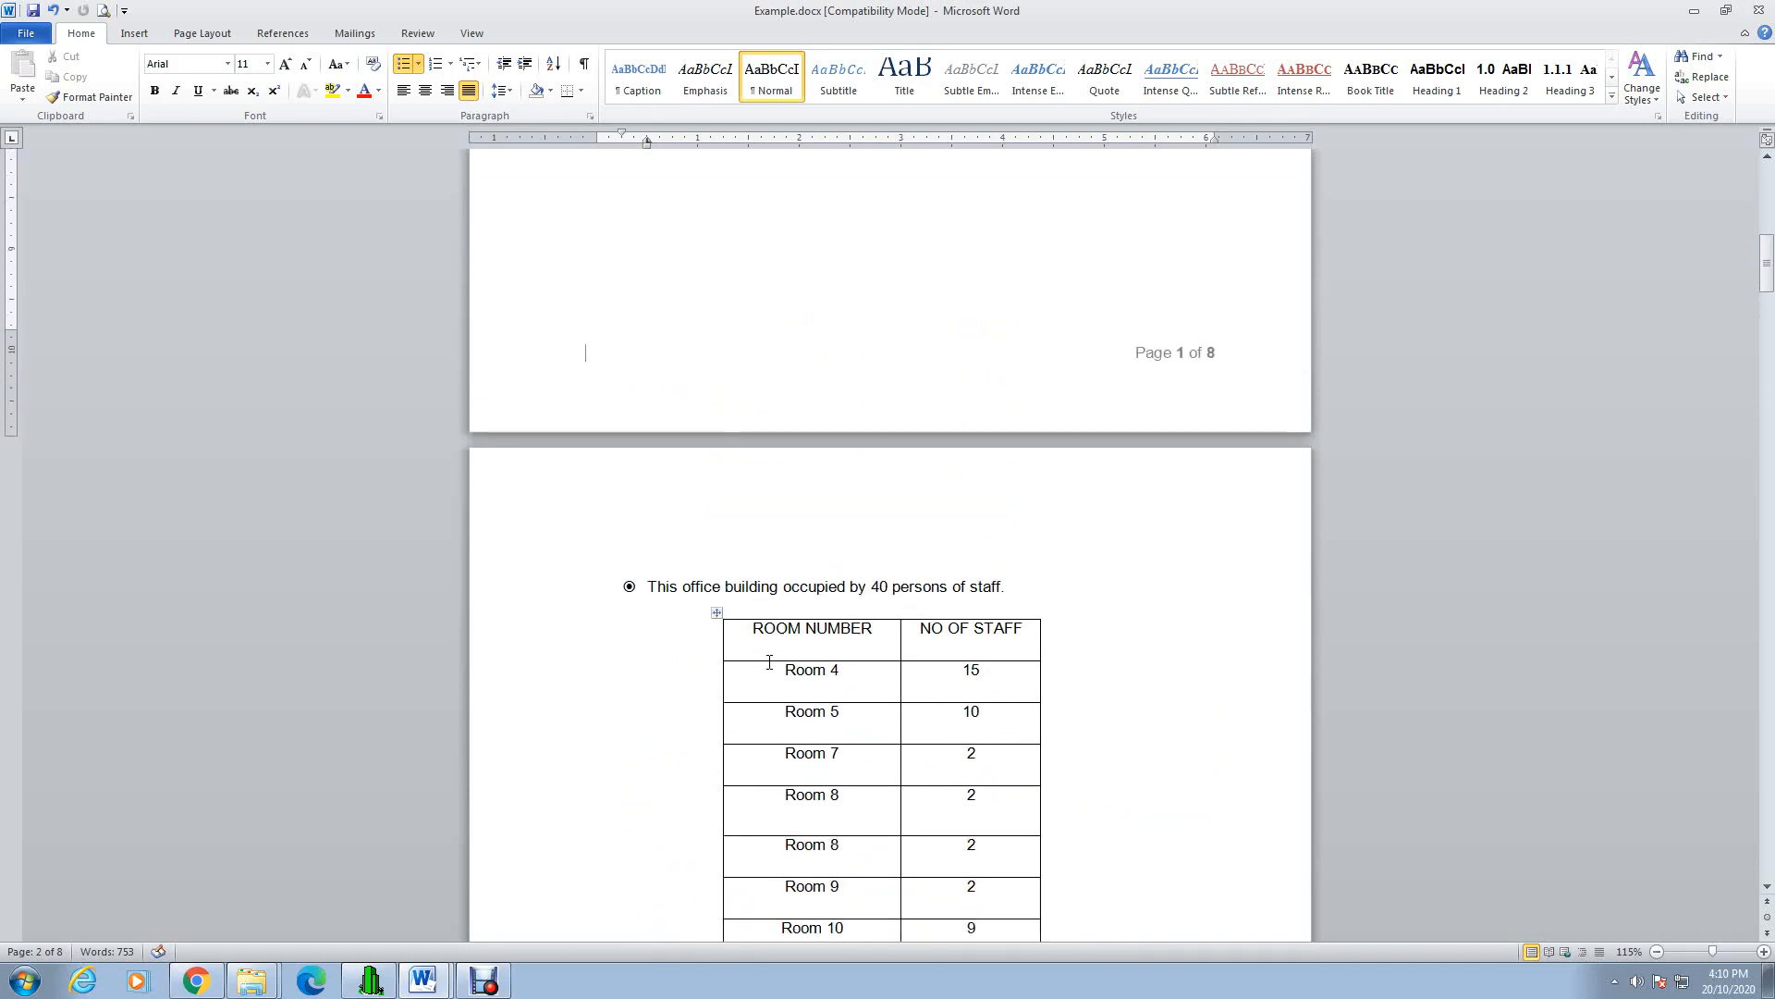
scroll(768, 662, "up", 1)
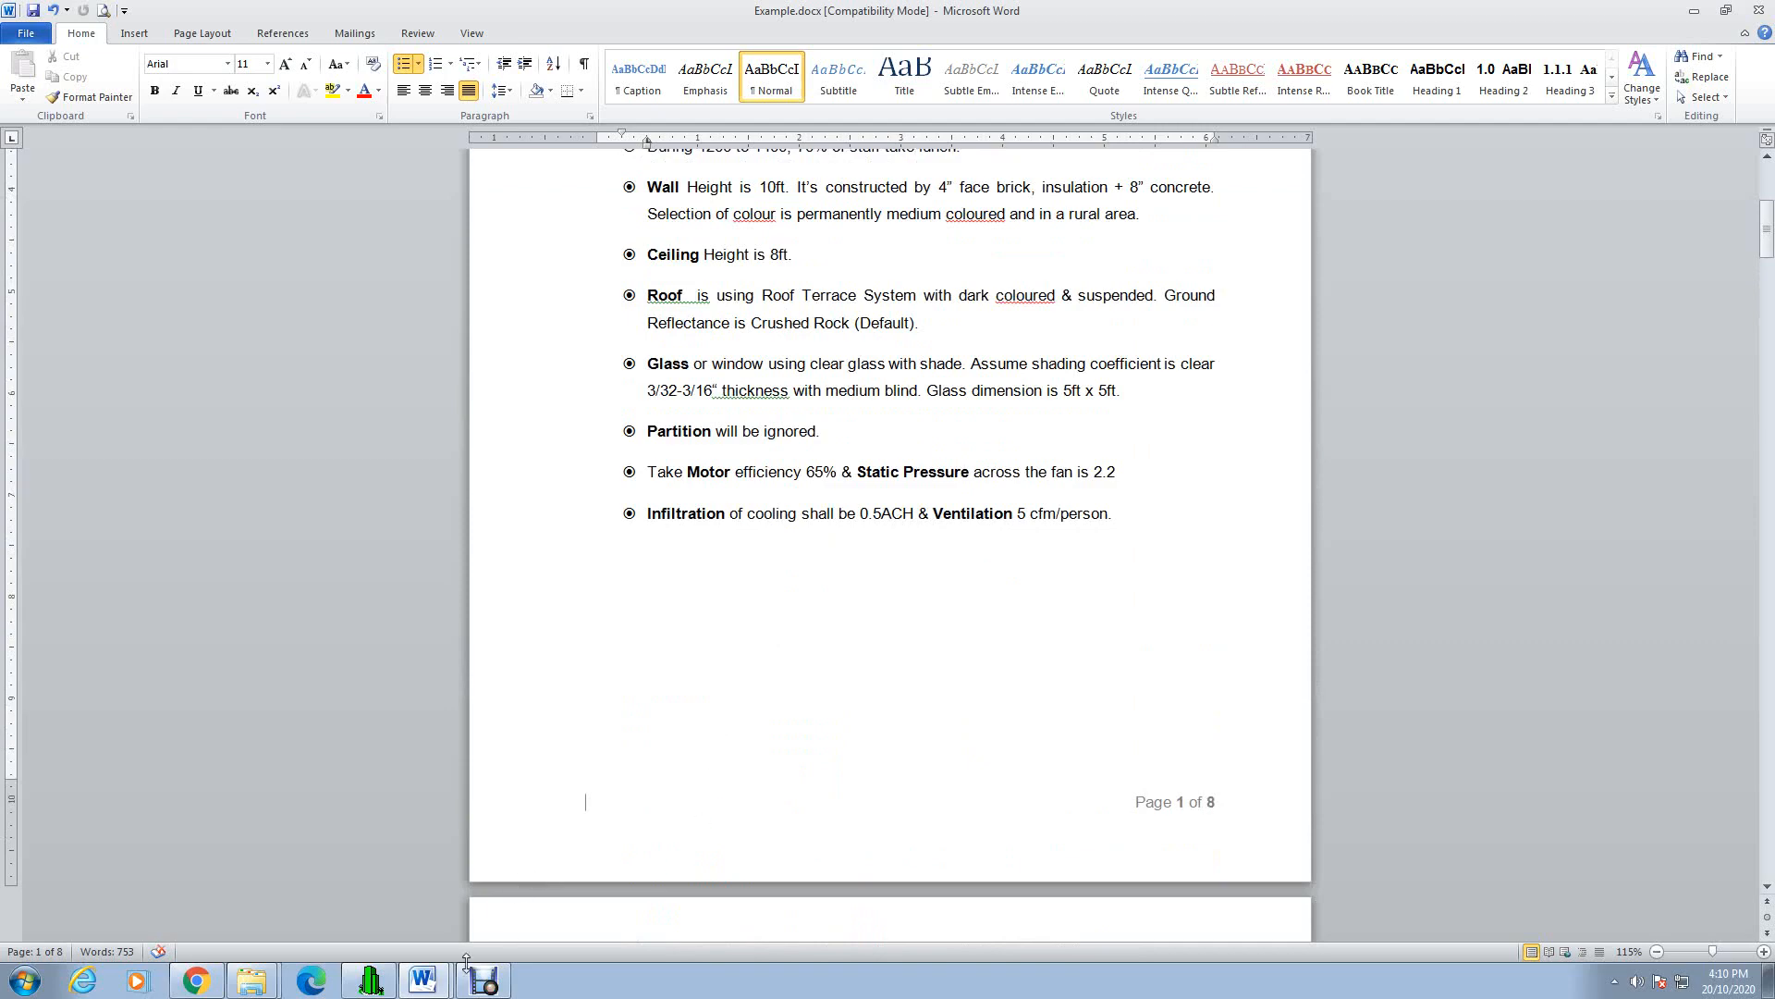
left_click(370, 981)
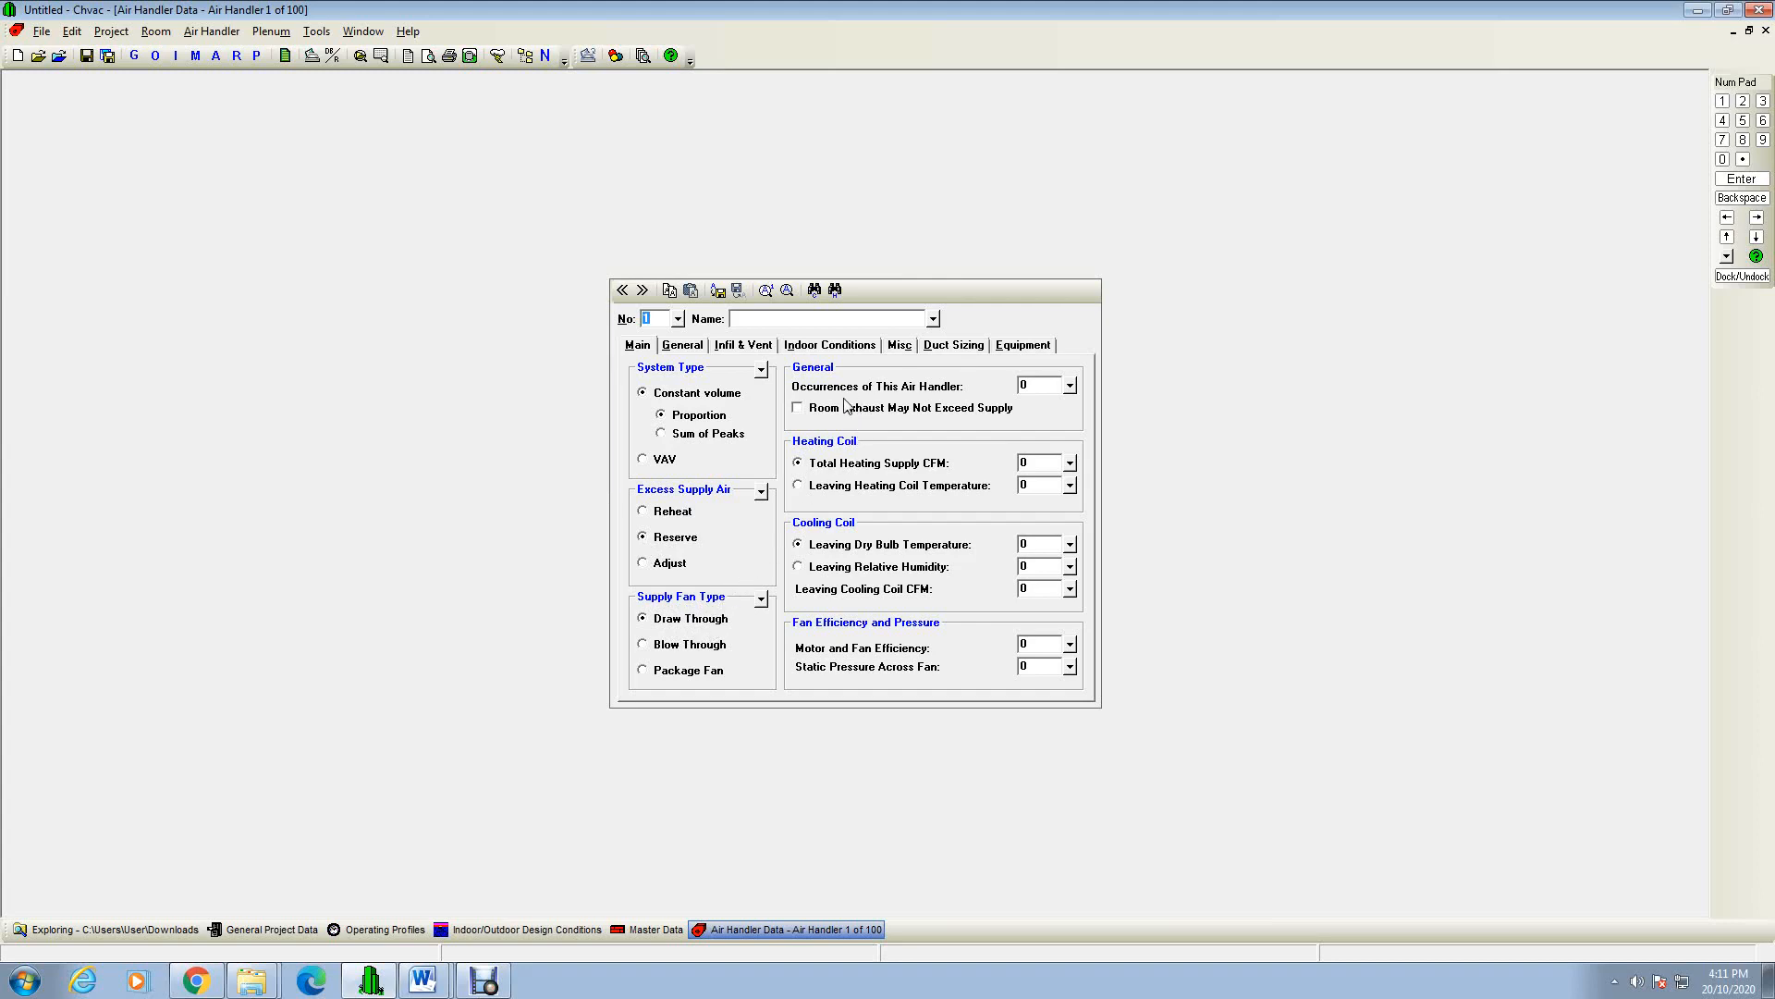
Step: Set the occurrences of air handler 1 to 1 and name it Draw Through Fan
left_click(1071, 388)
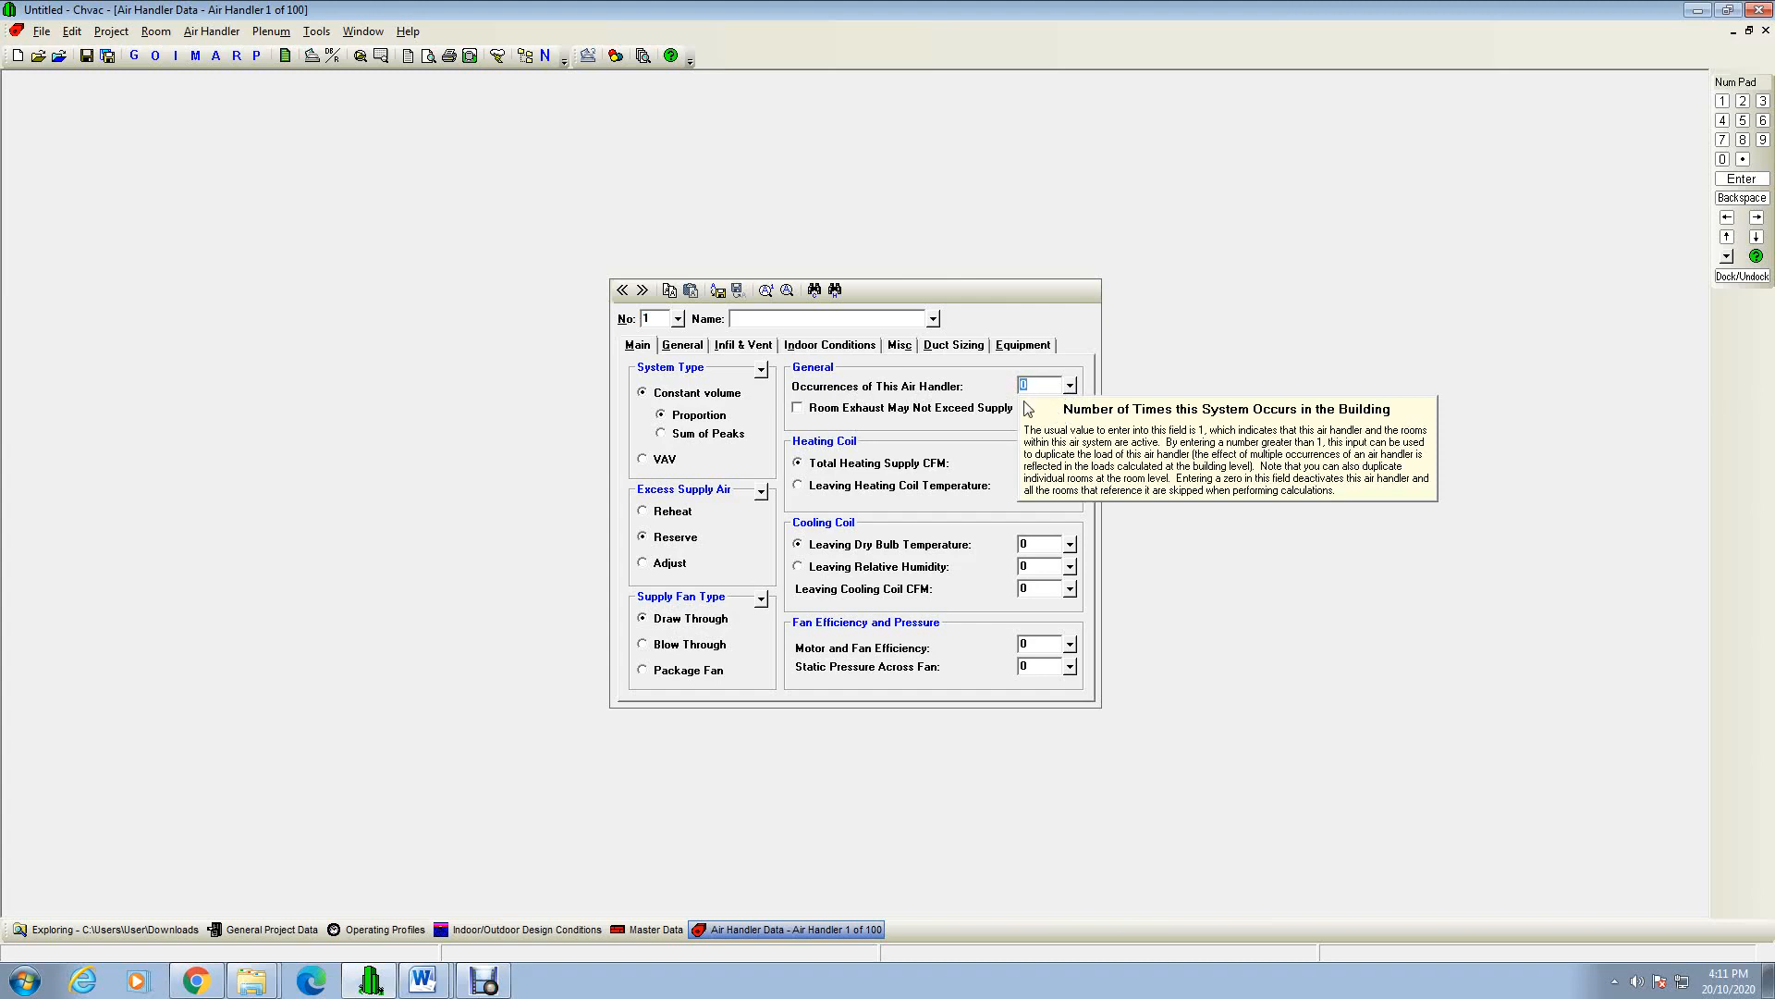
type("1")
left_click(846, 320)
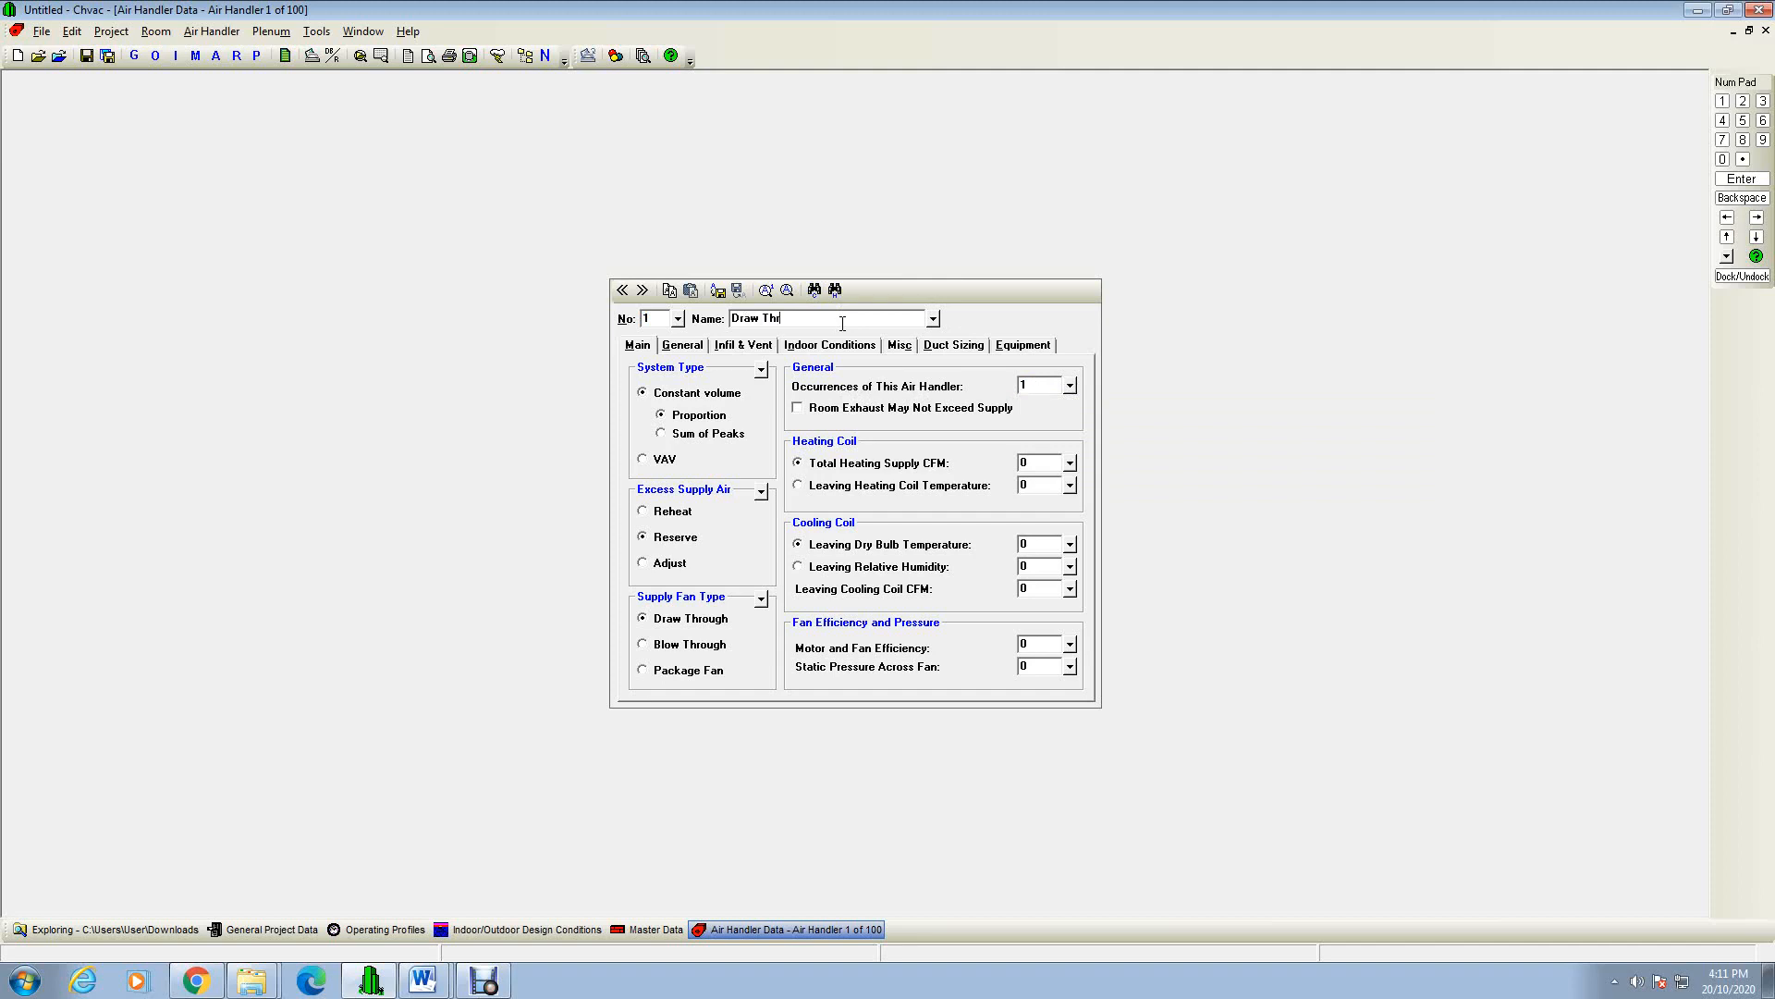
type("Draw Throuh")
key("BackSpace")
type("gh Fan")
Step: Specify a leaving heating coil temperature of 95 and a cooling coil leaving dry bulb temperature of 55
left_click(798, 487)
left_click(1029, 485)
type("95")
left_click(1029, 545)
type("55")
Step: Set the air handler's motor and fan efficiency to 65 and the static pressure across the fan to 2.2
left_click(1035, 645)
type("65")
left_click(1038, 668)
type("2.2")
Step: Set the air handler's cooling ventilation to 5 CFM per person and its cooling infiltration to 0.5 air changes per hour
left_click(686, 349)
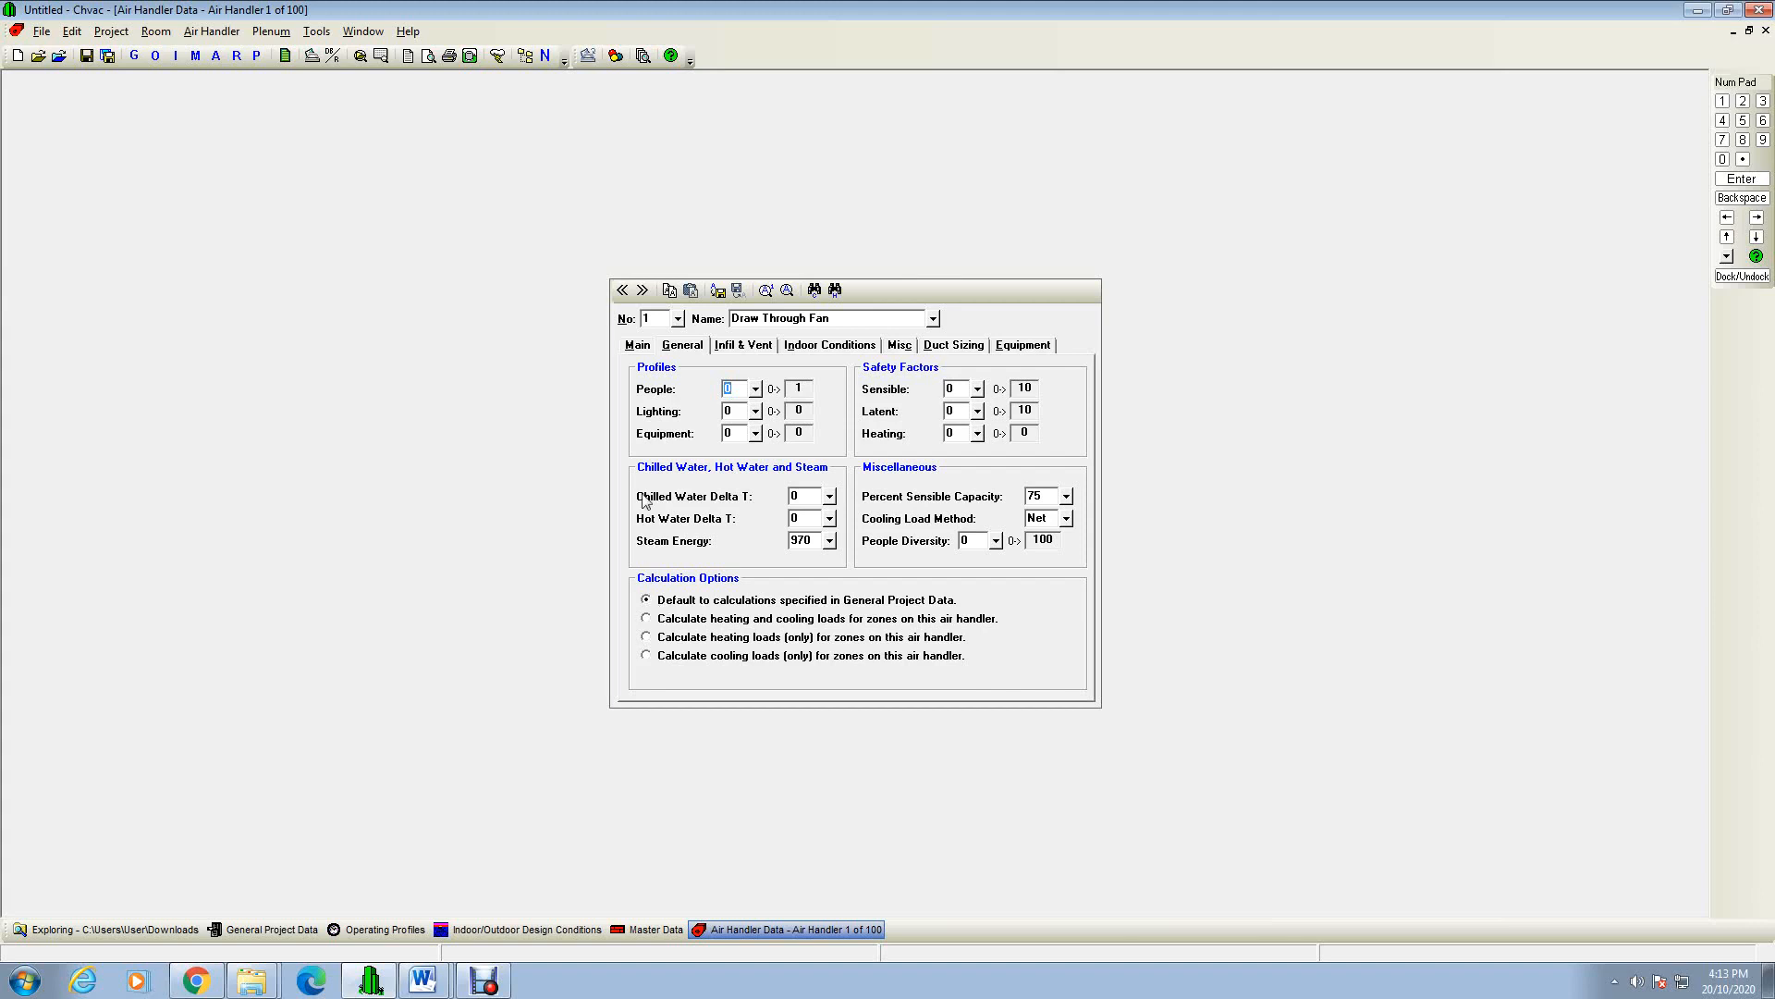
left_click(726, 345)
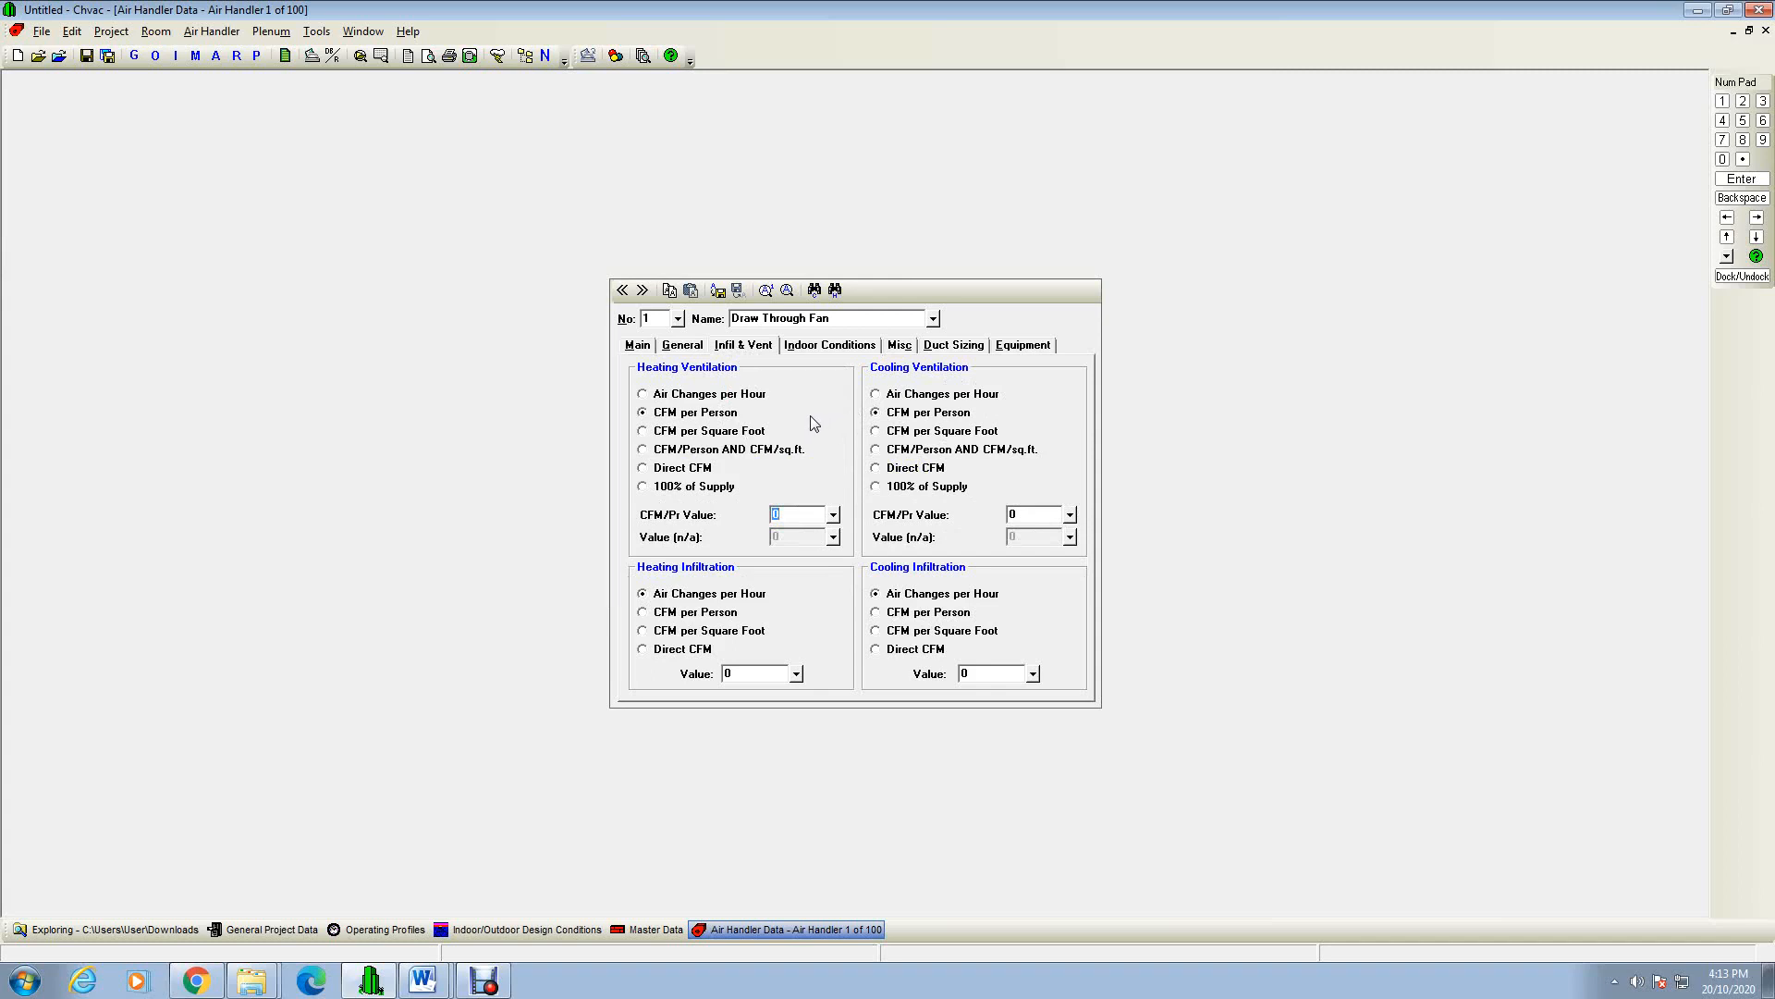
left_click(642, 432)
left_click(1027, 516)
type("5")
left_click(970, 672)
type("0.5")
Step: Set the ductwork summer temperature rise to 1.00 for supply and 0.25 for return, using the insulated, low values
left_click(810, 348)
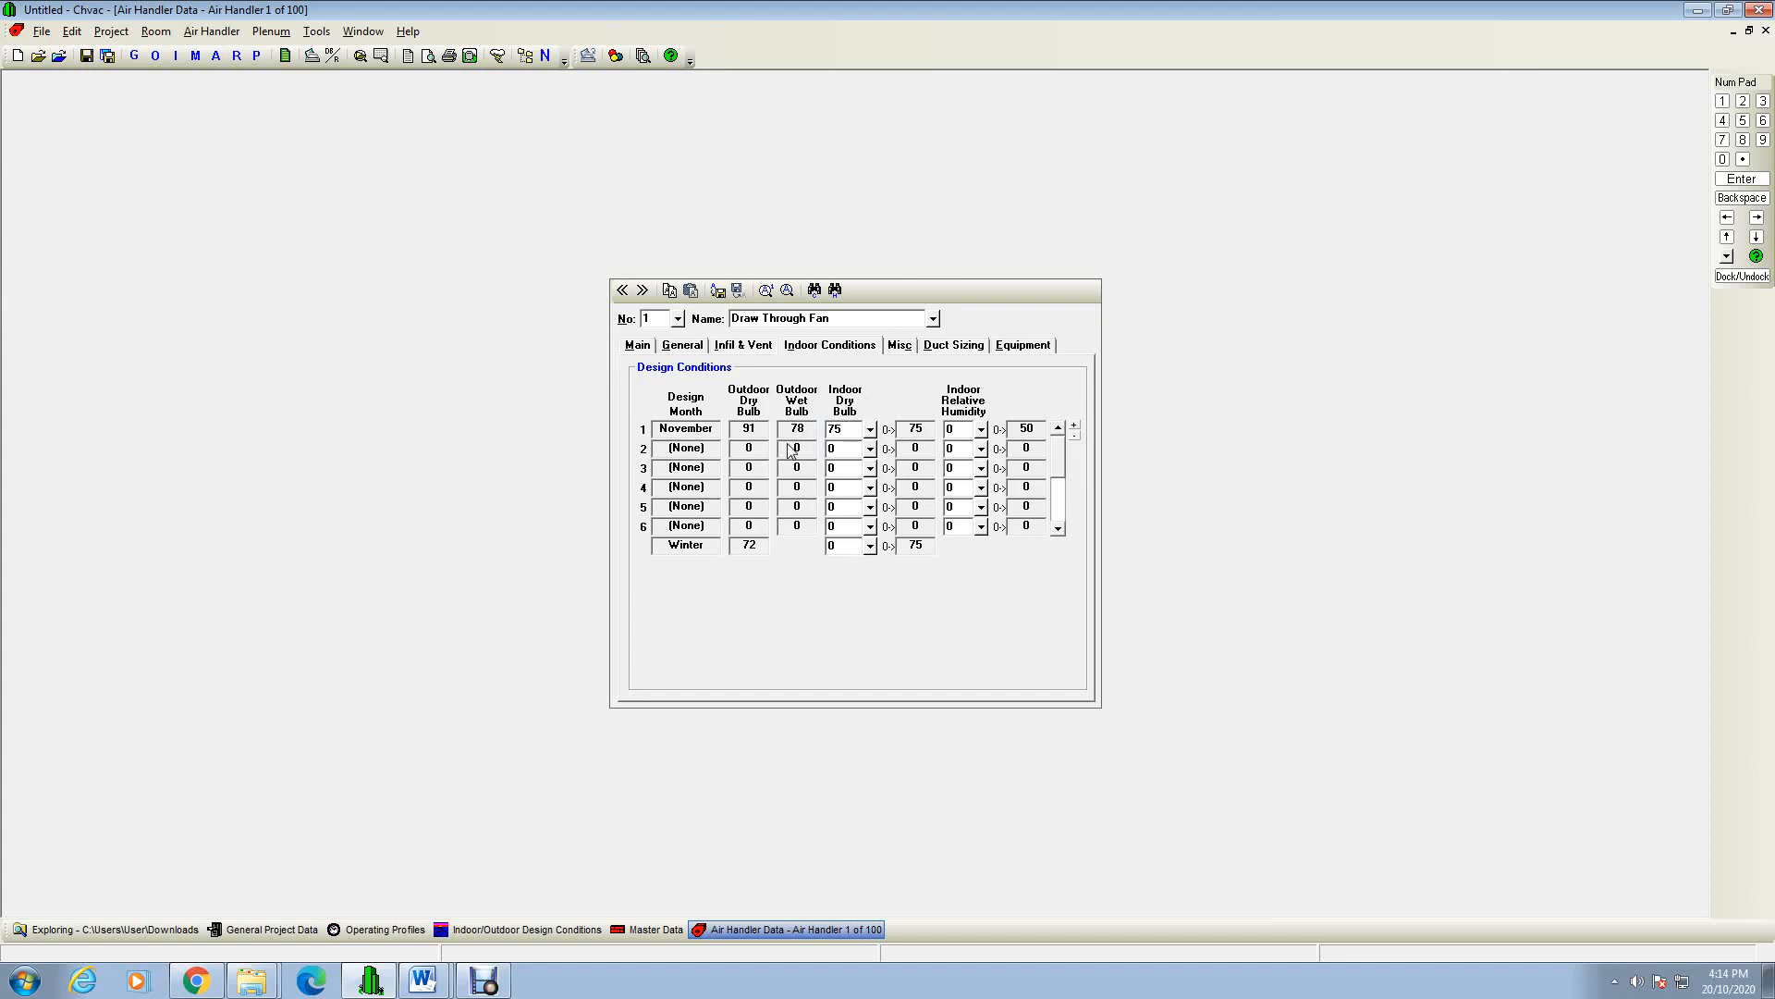
left_click(901, 351)
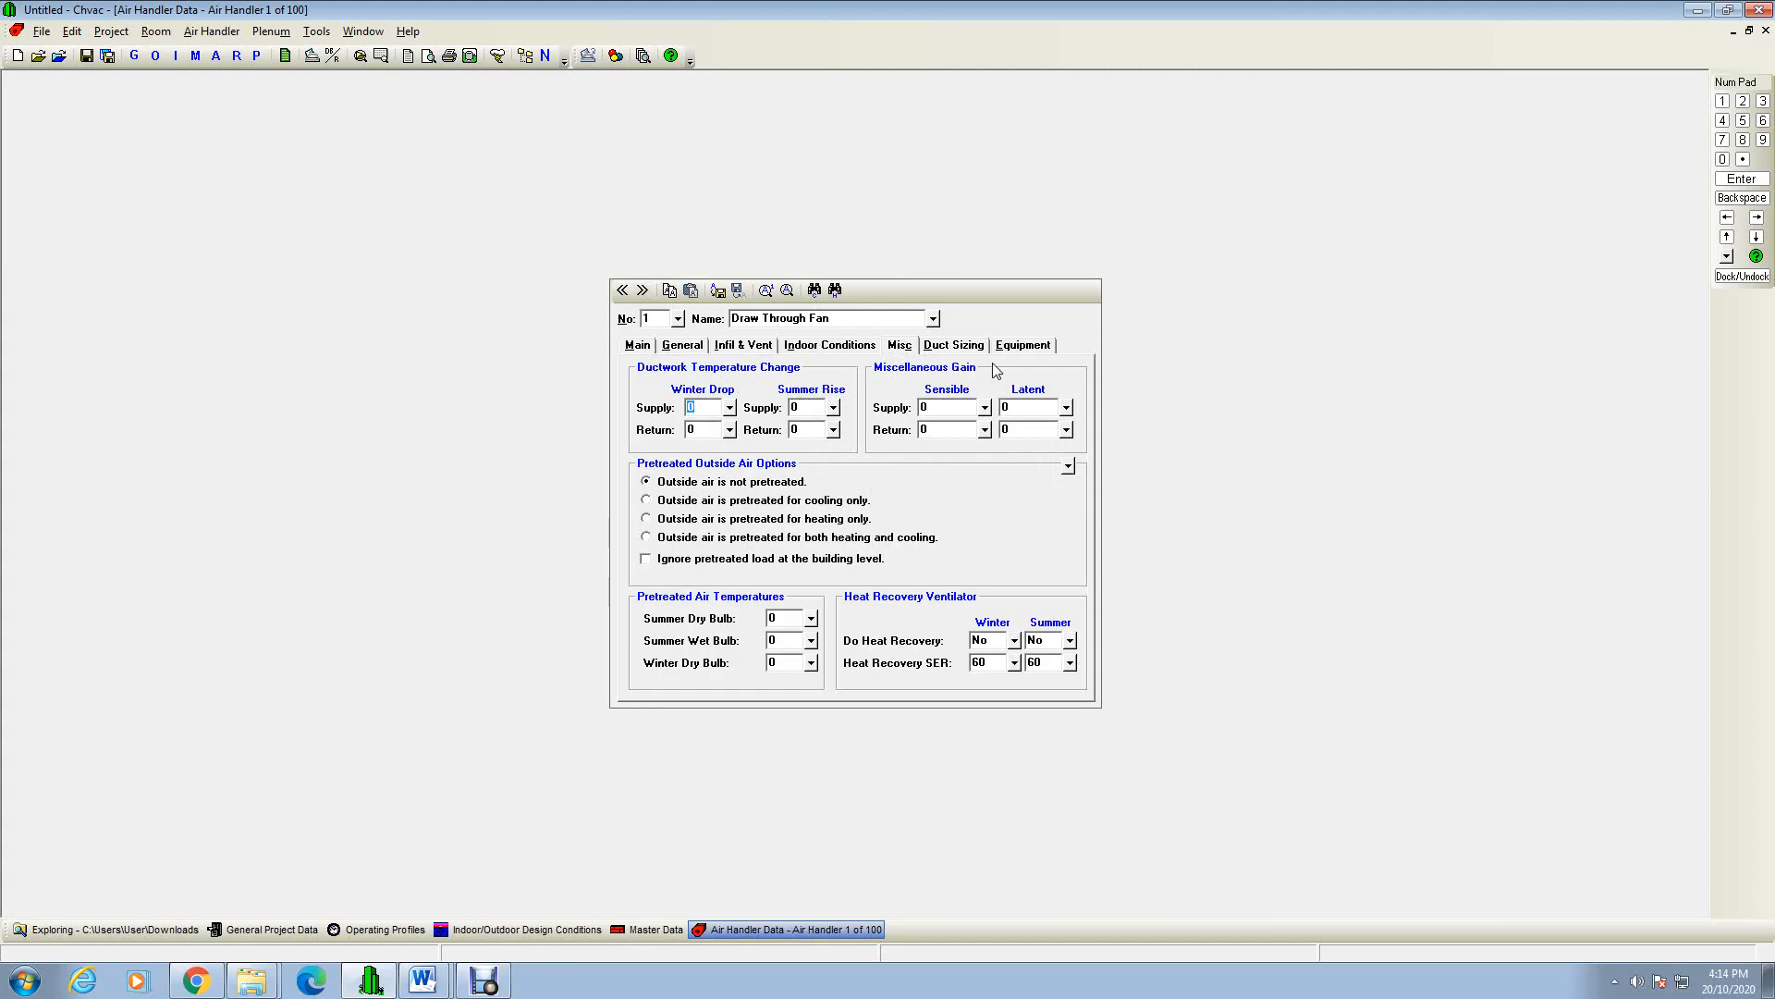
left_click(834, 408)
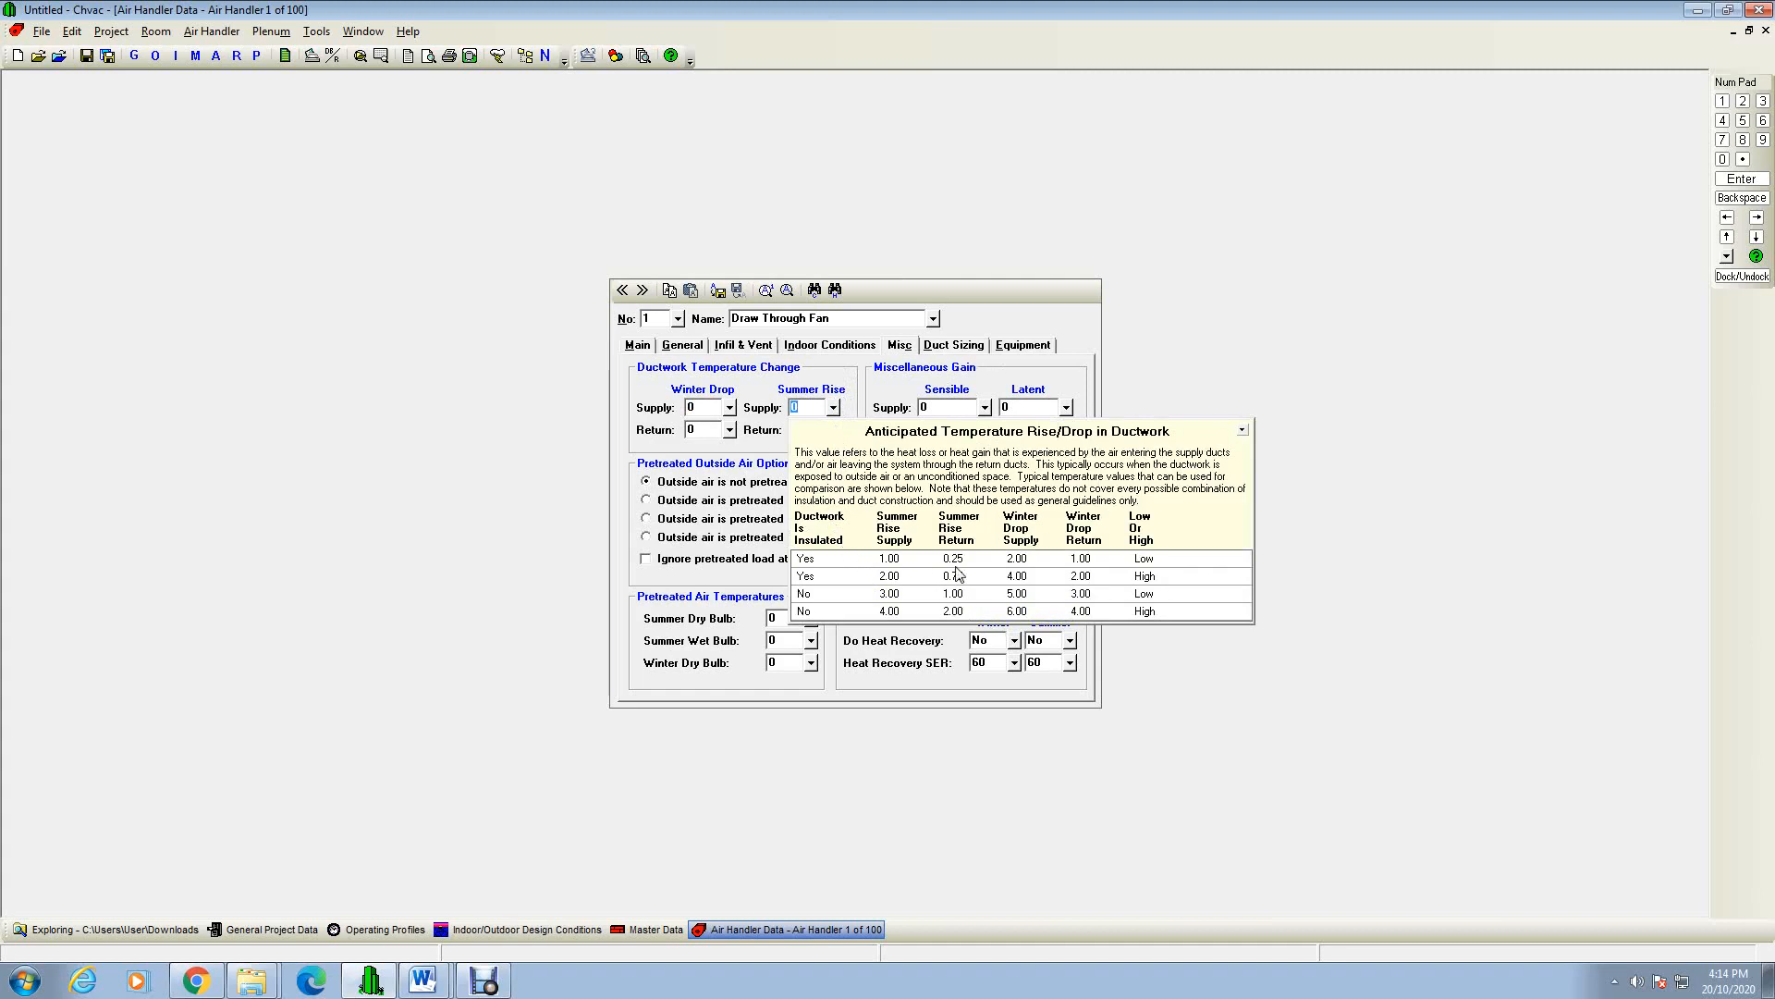
left_click(823, 561)
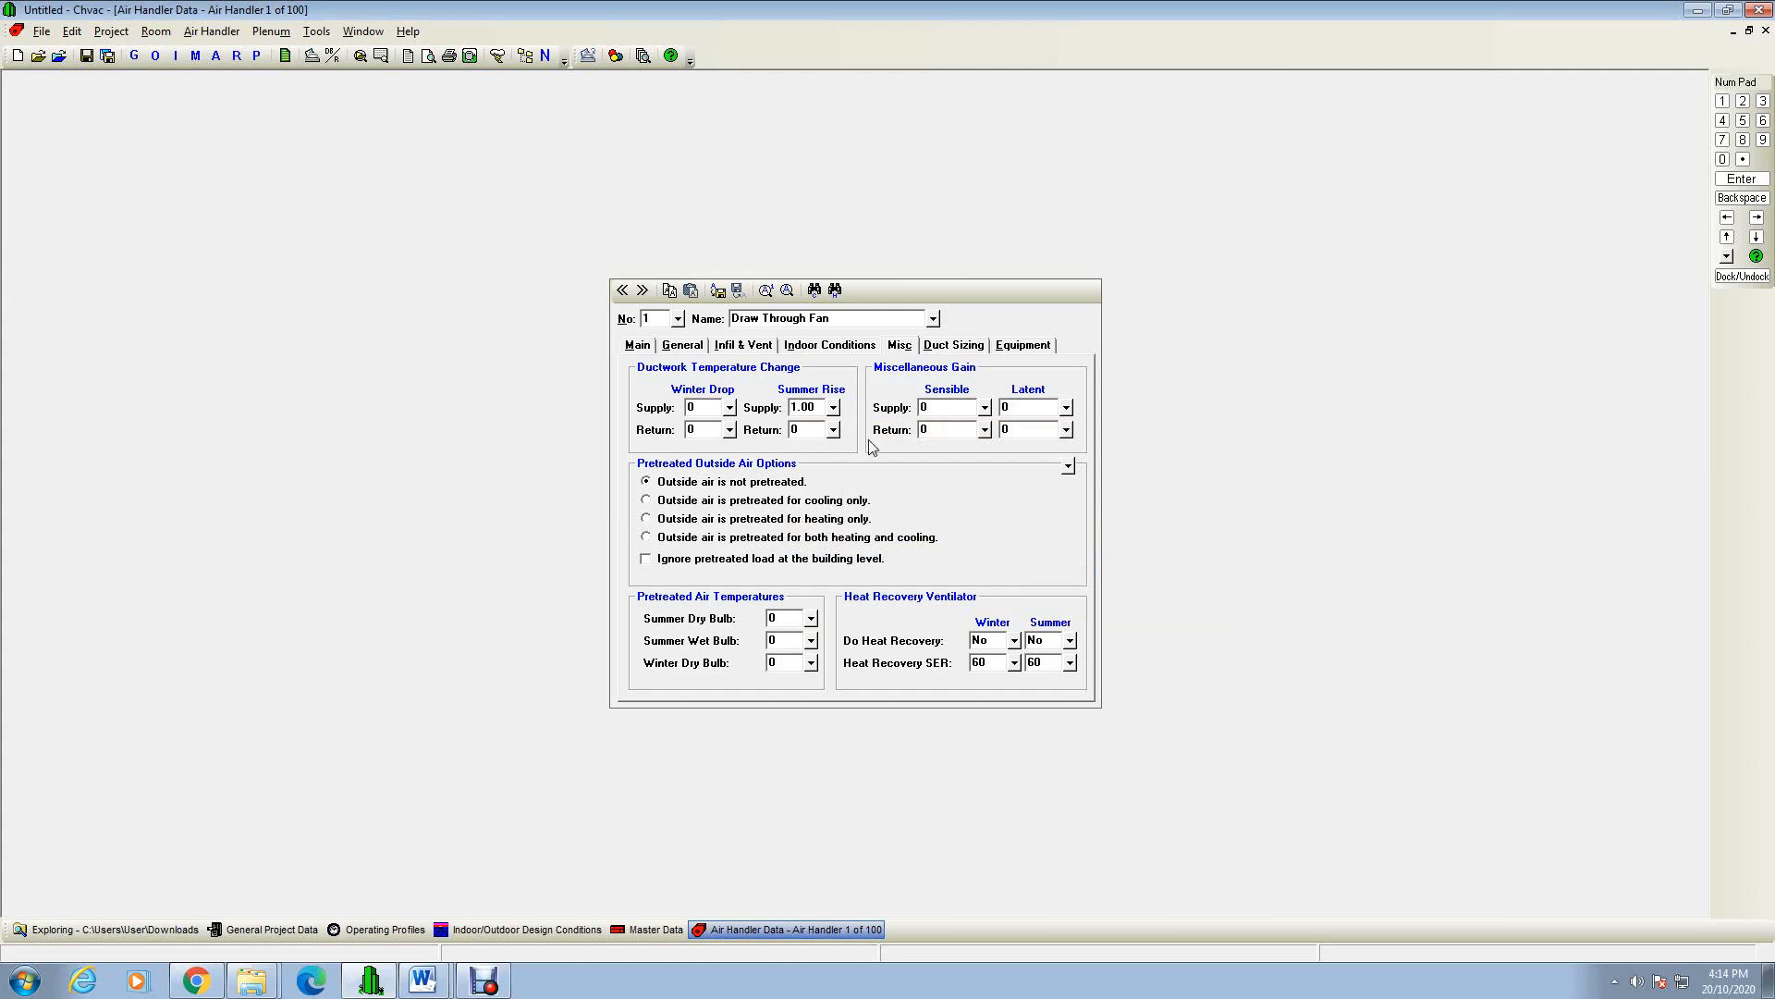
left_click(833, 430)
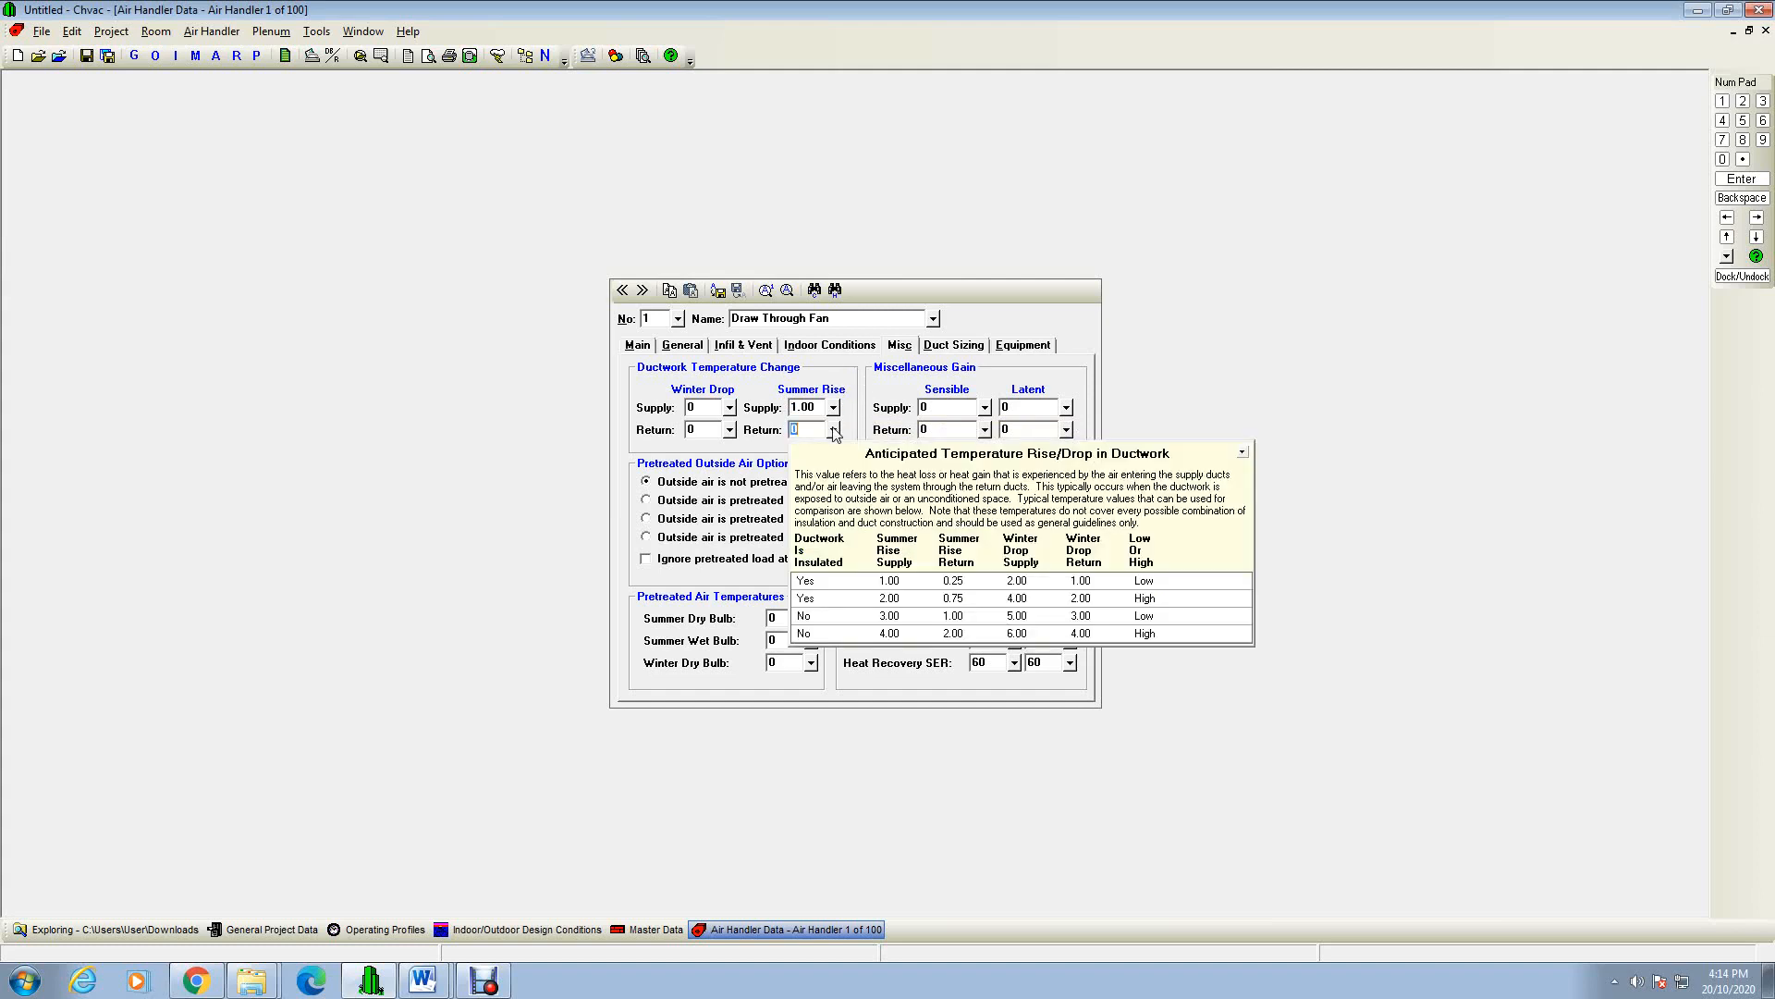
left_click(920, 586)
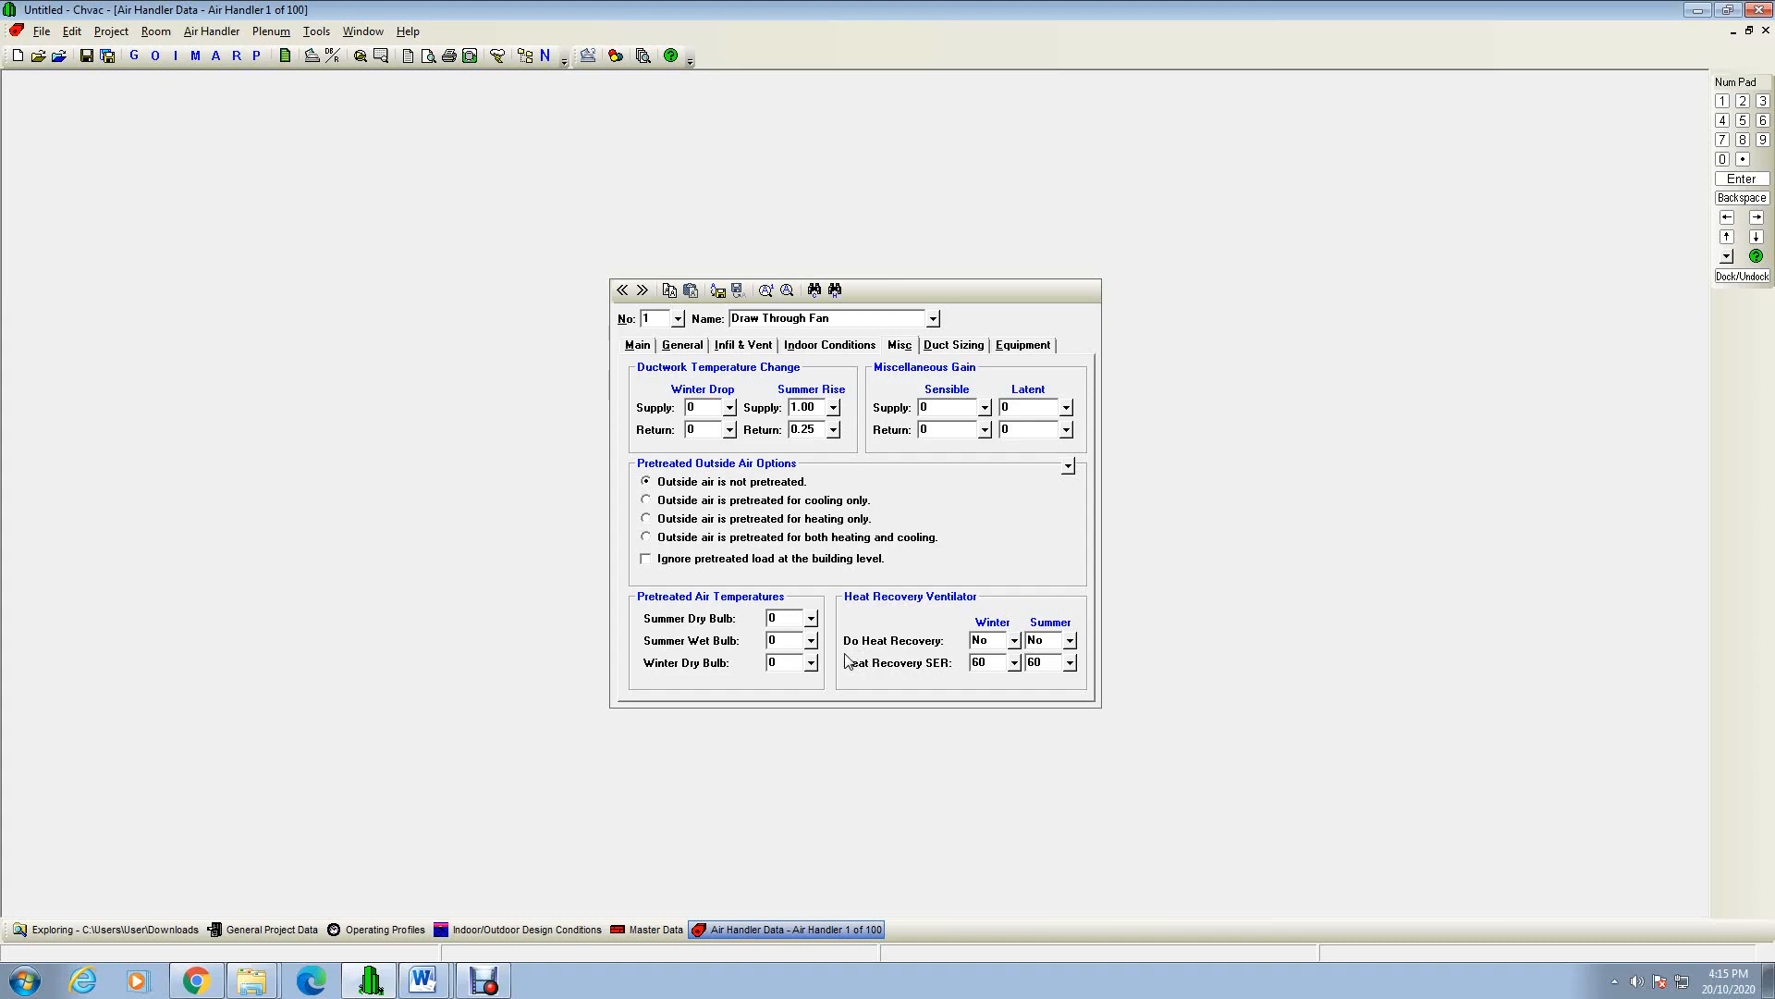
Step: Turn on duct size calculation for both the main trunk and the runouts, and make the main trunk use the duct schedule
left_click(957, 349)
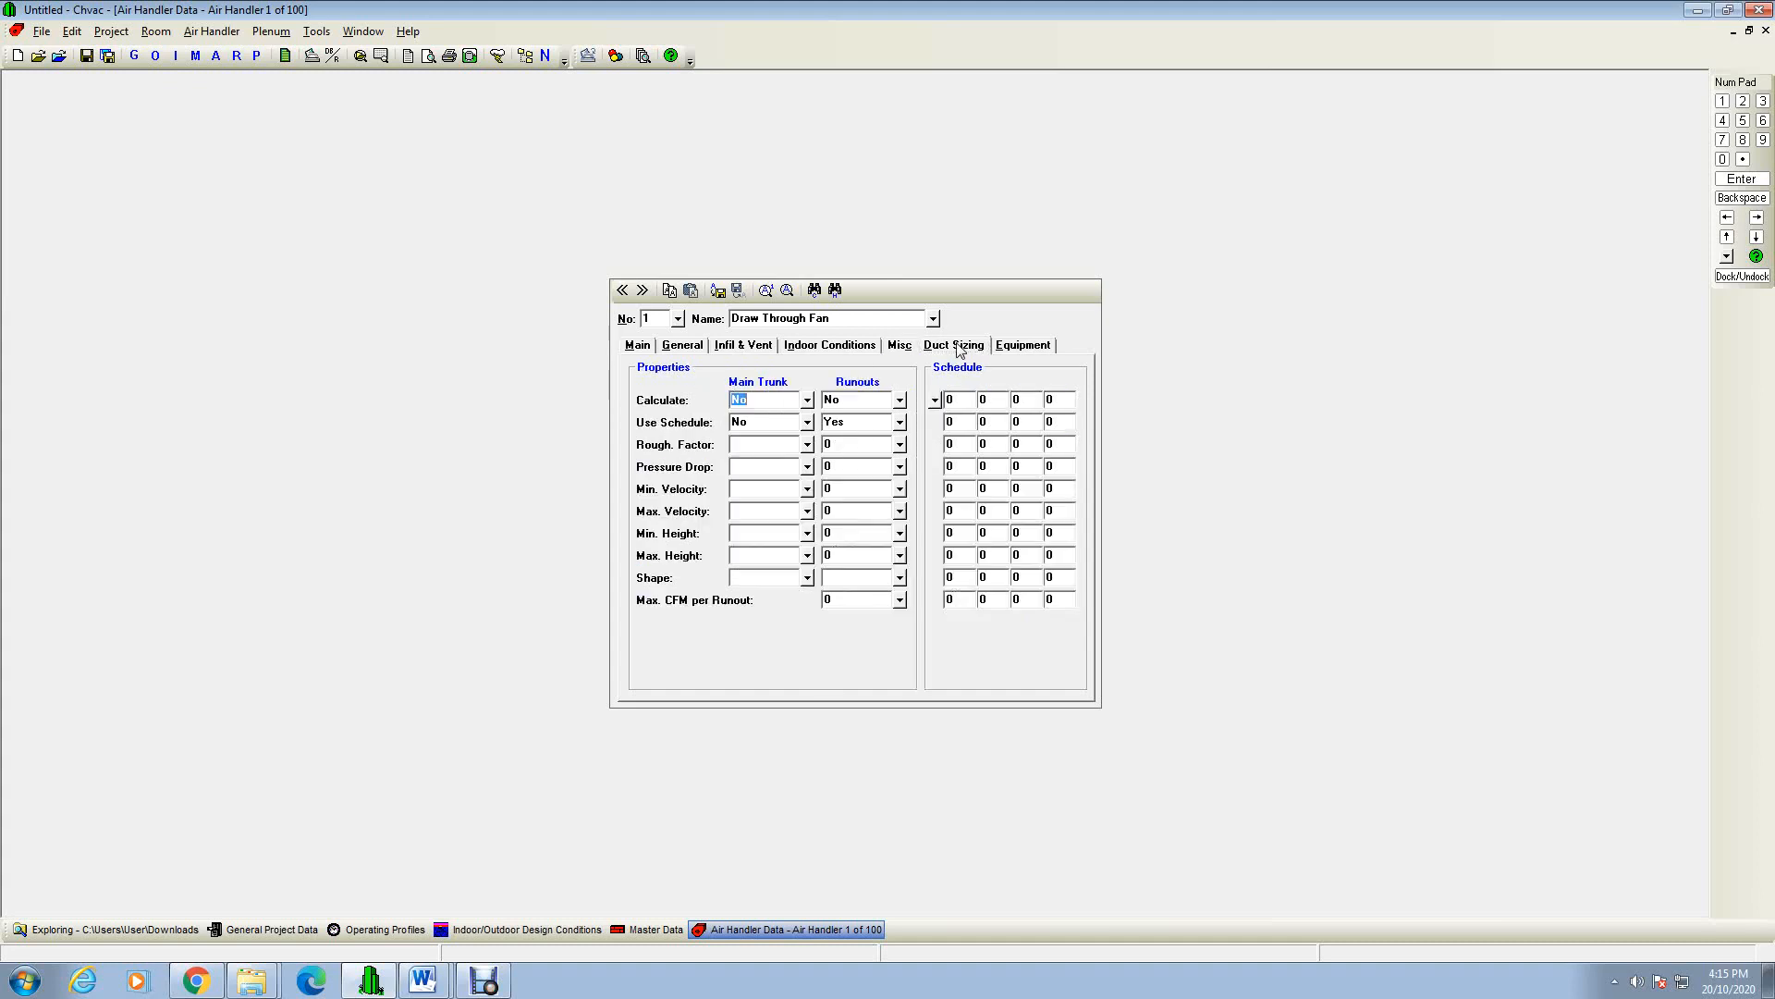
left_click(807, 400)
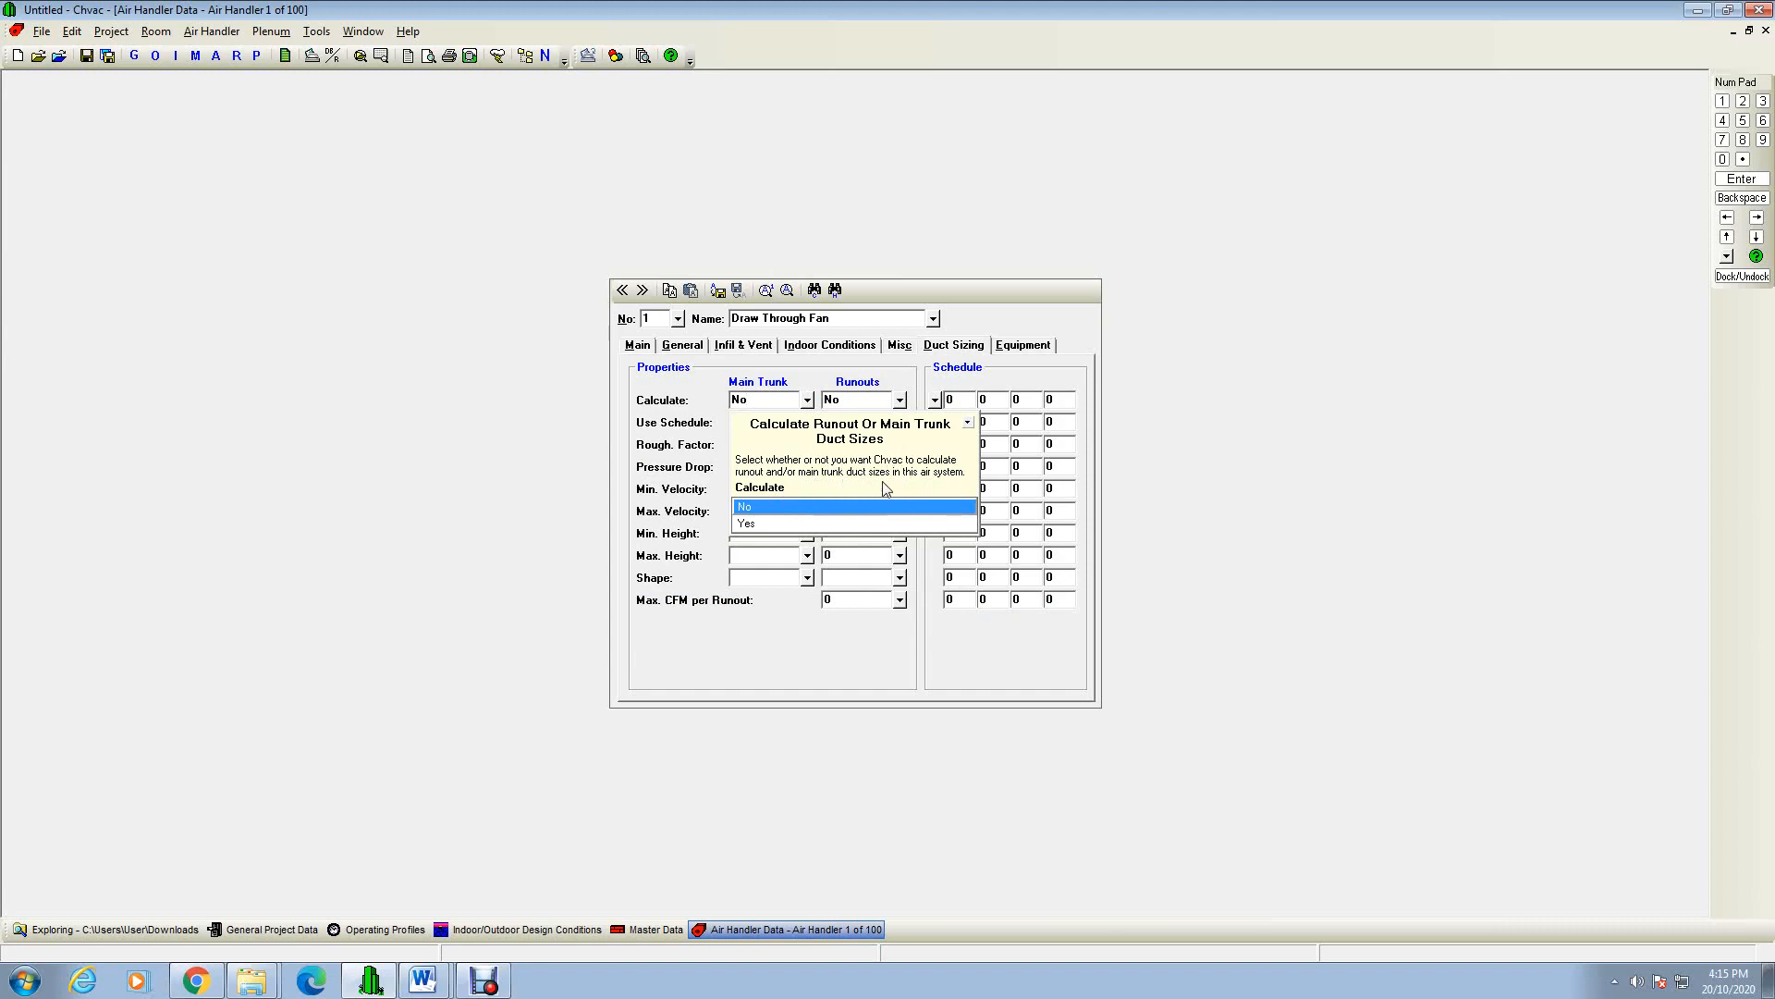
left_click(764, 526)
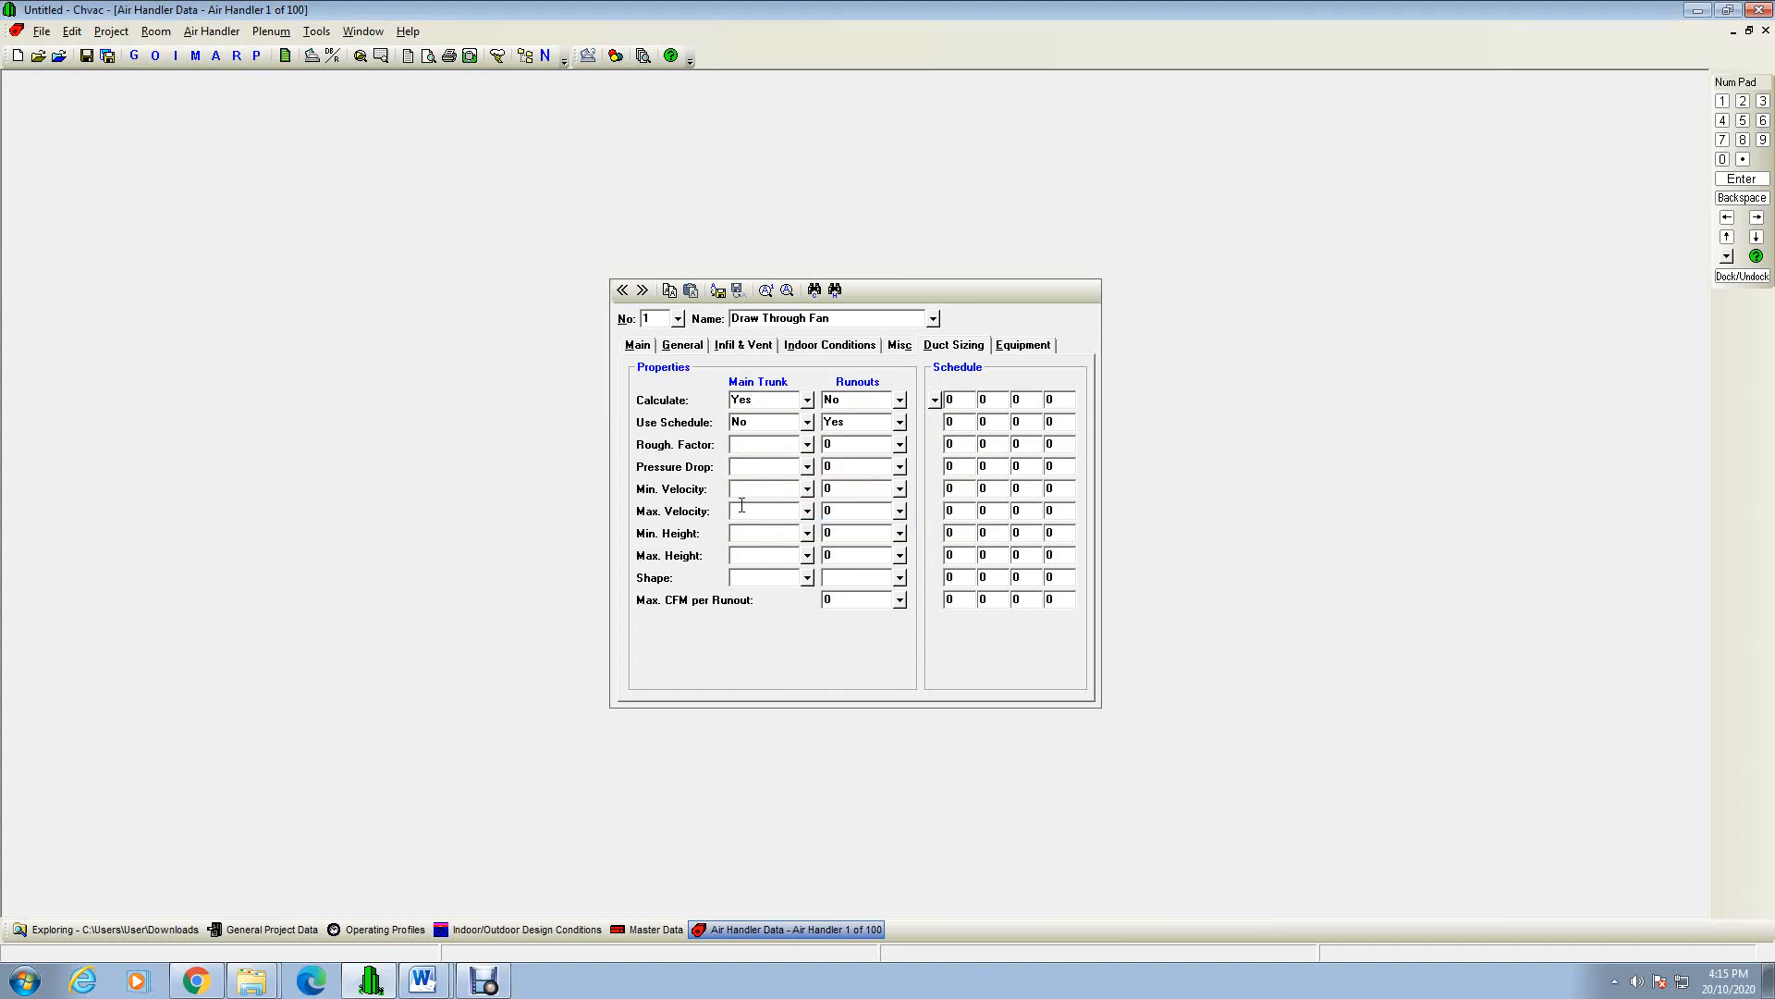
left_click(900, 401)
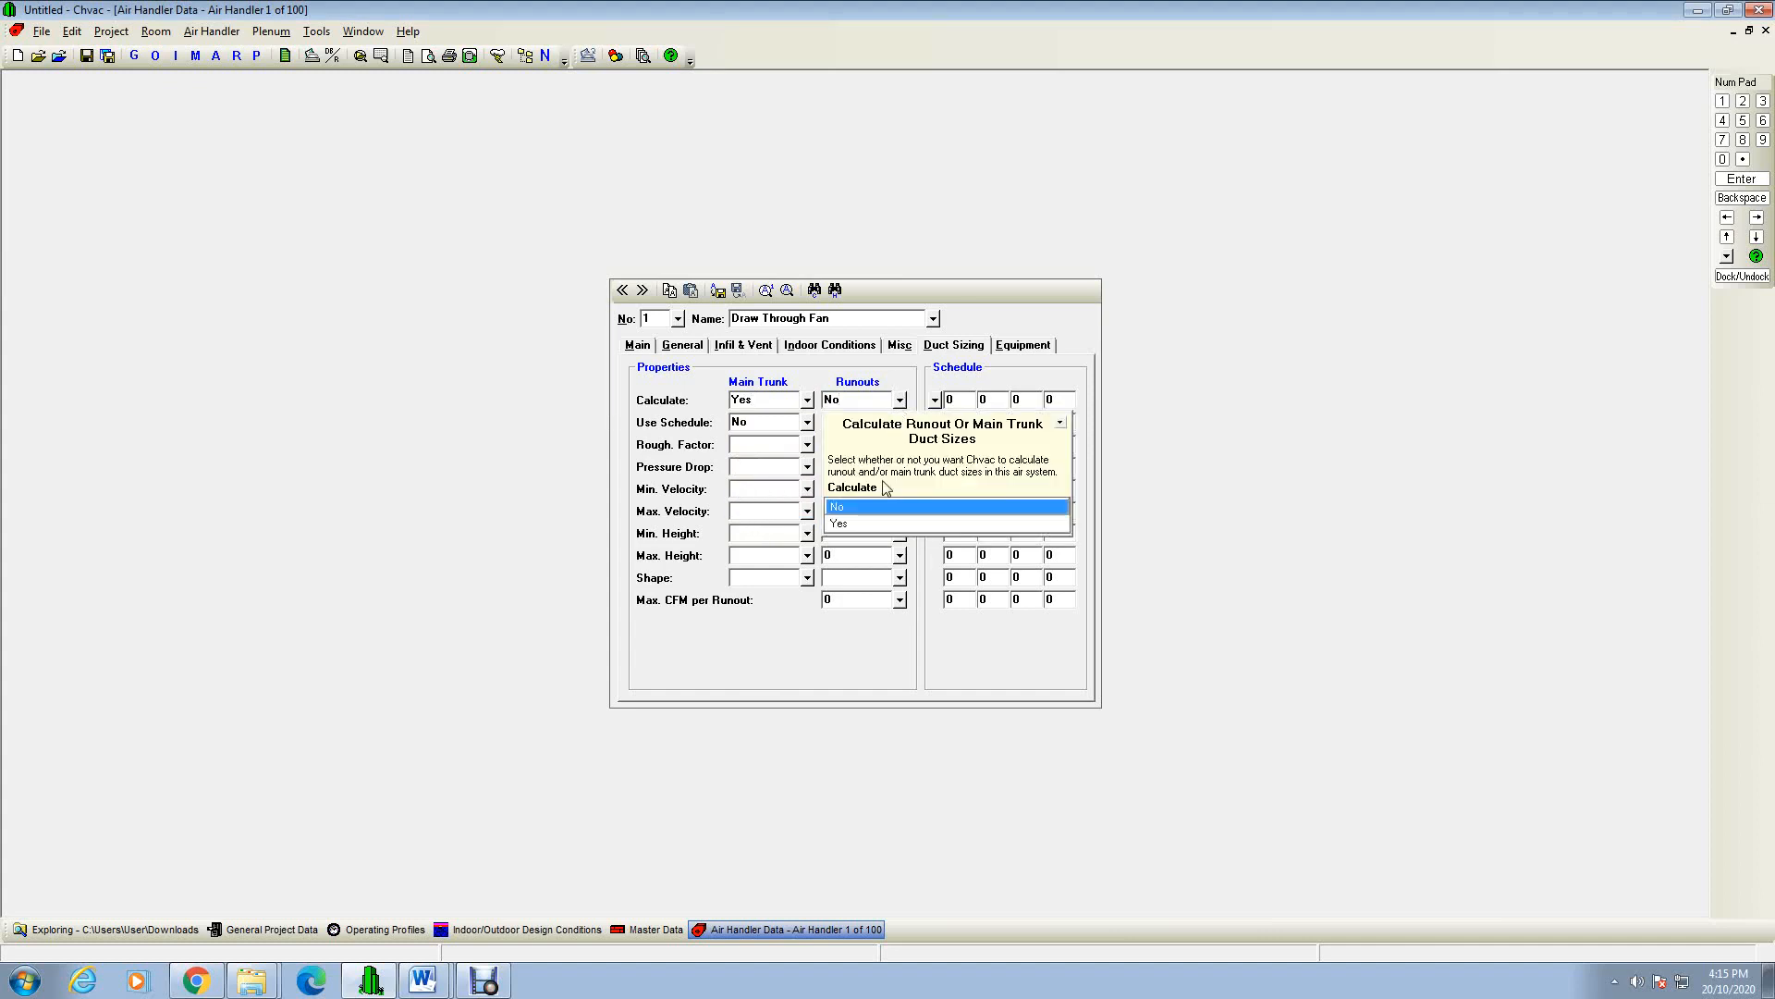
left_click(866, 525)
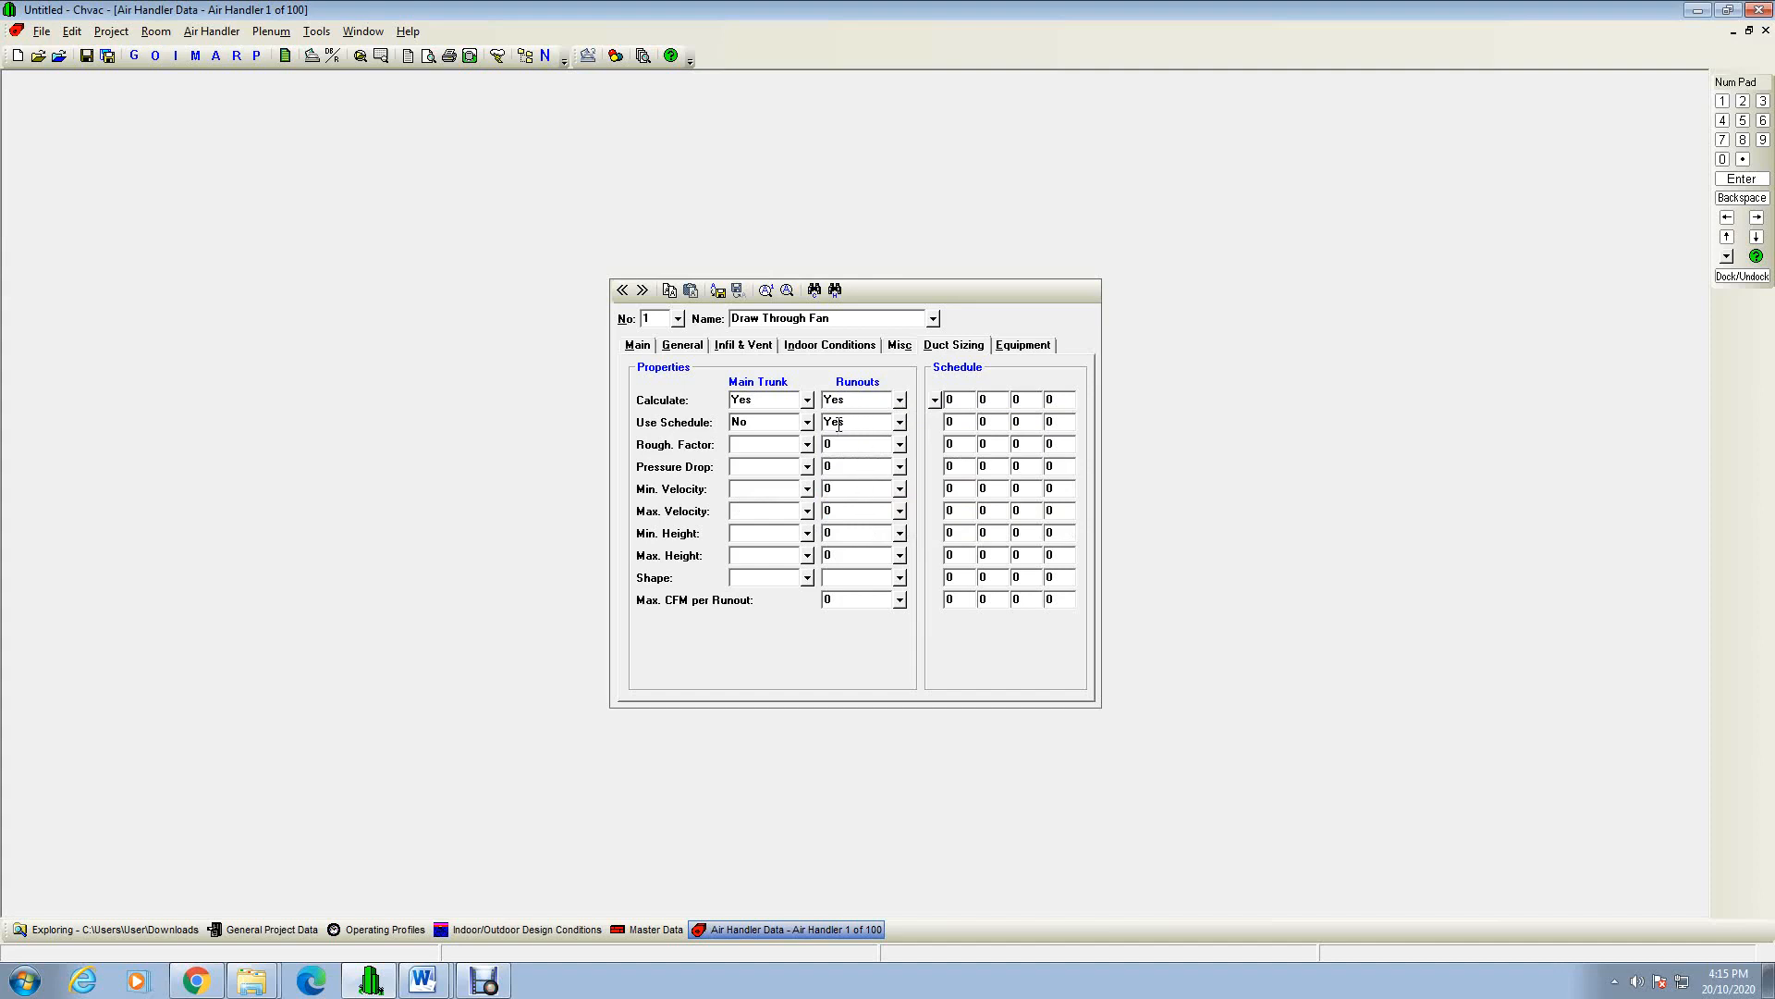
left_click(807, 423)
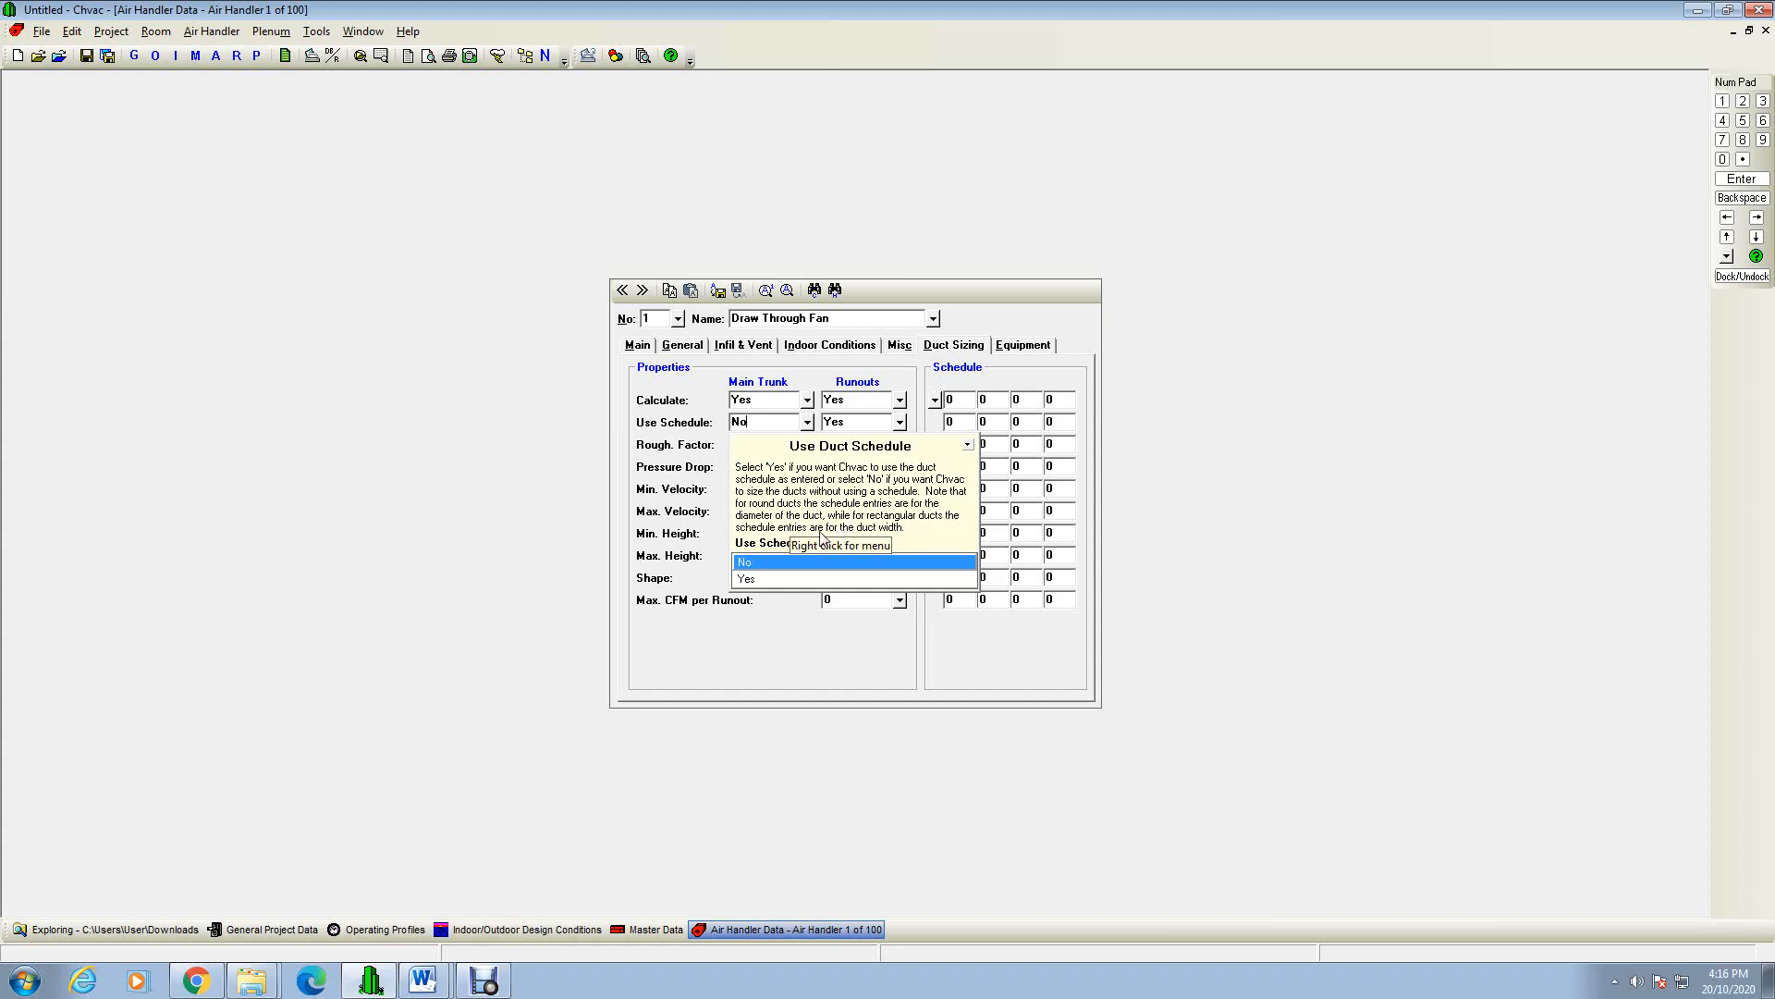
left_click(813, 581)
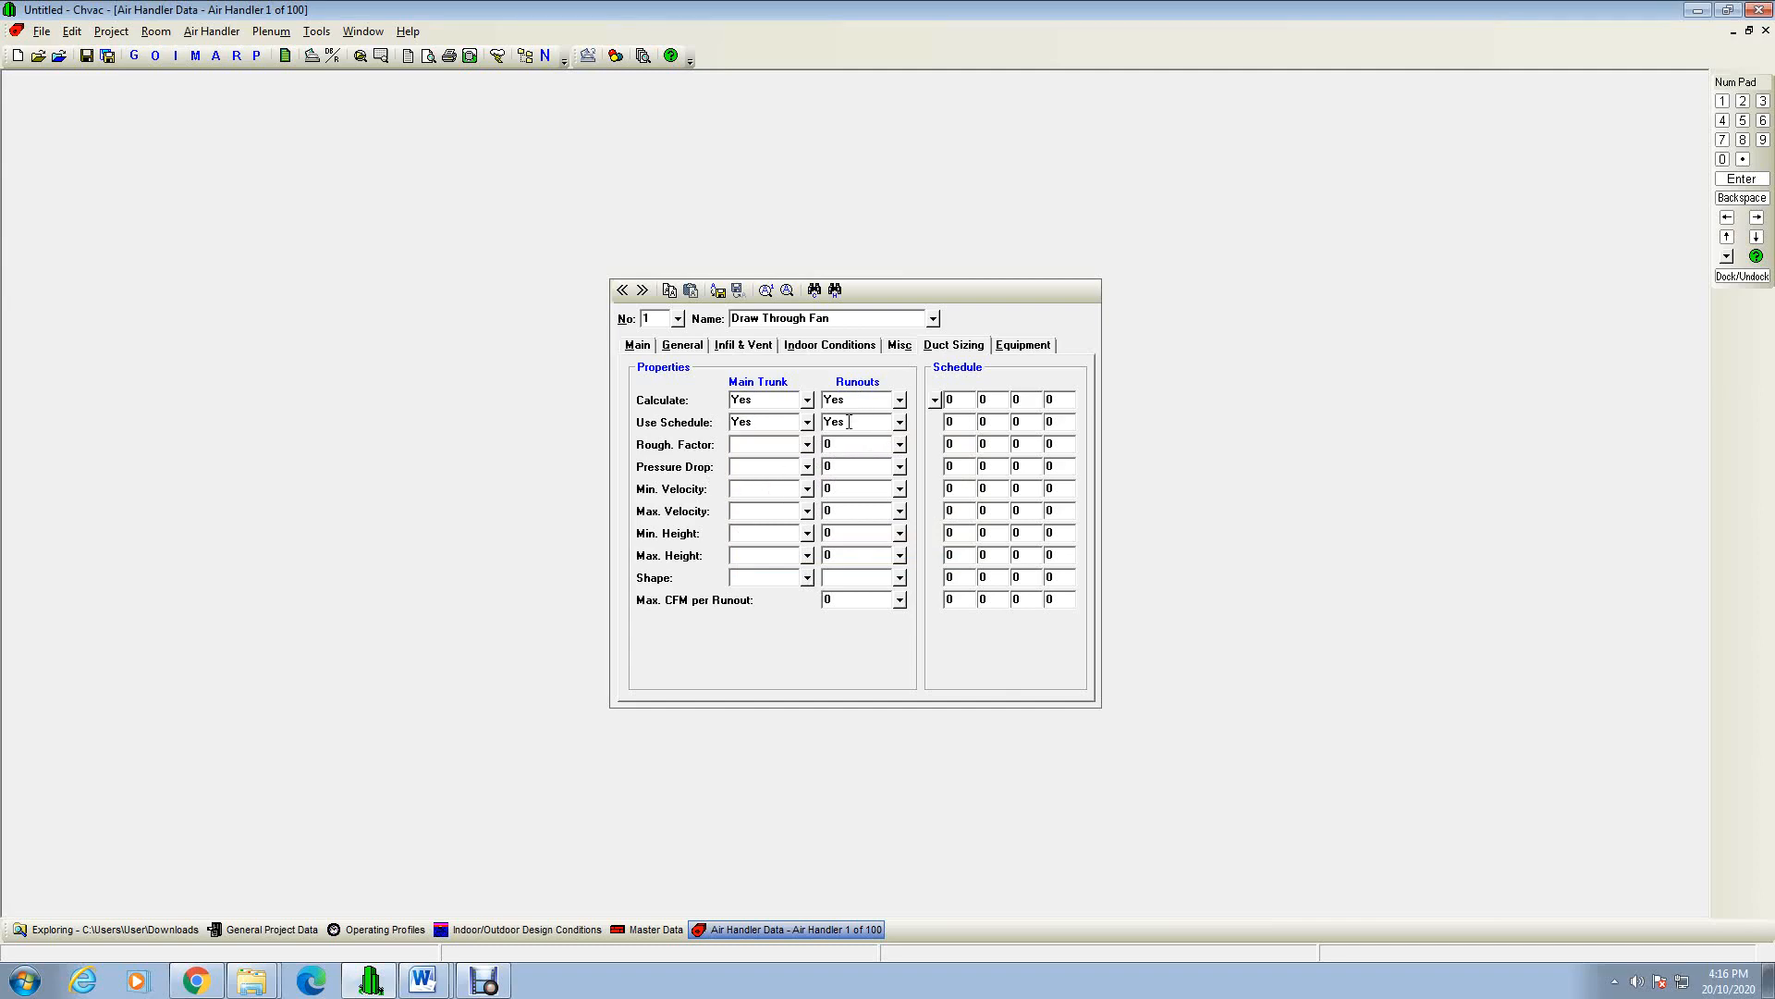
Step: Set the duct roughness factor to 0.003 (Fiberglass Duct Board) for the main trunk and 0.01 (Flexible Duct) for the runouts
left_click(805, 445)
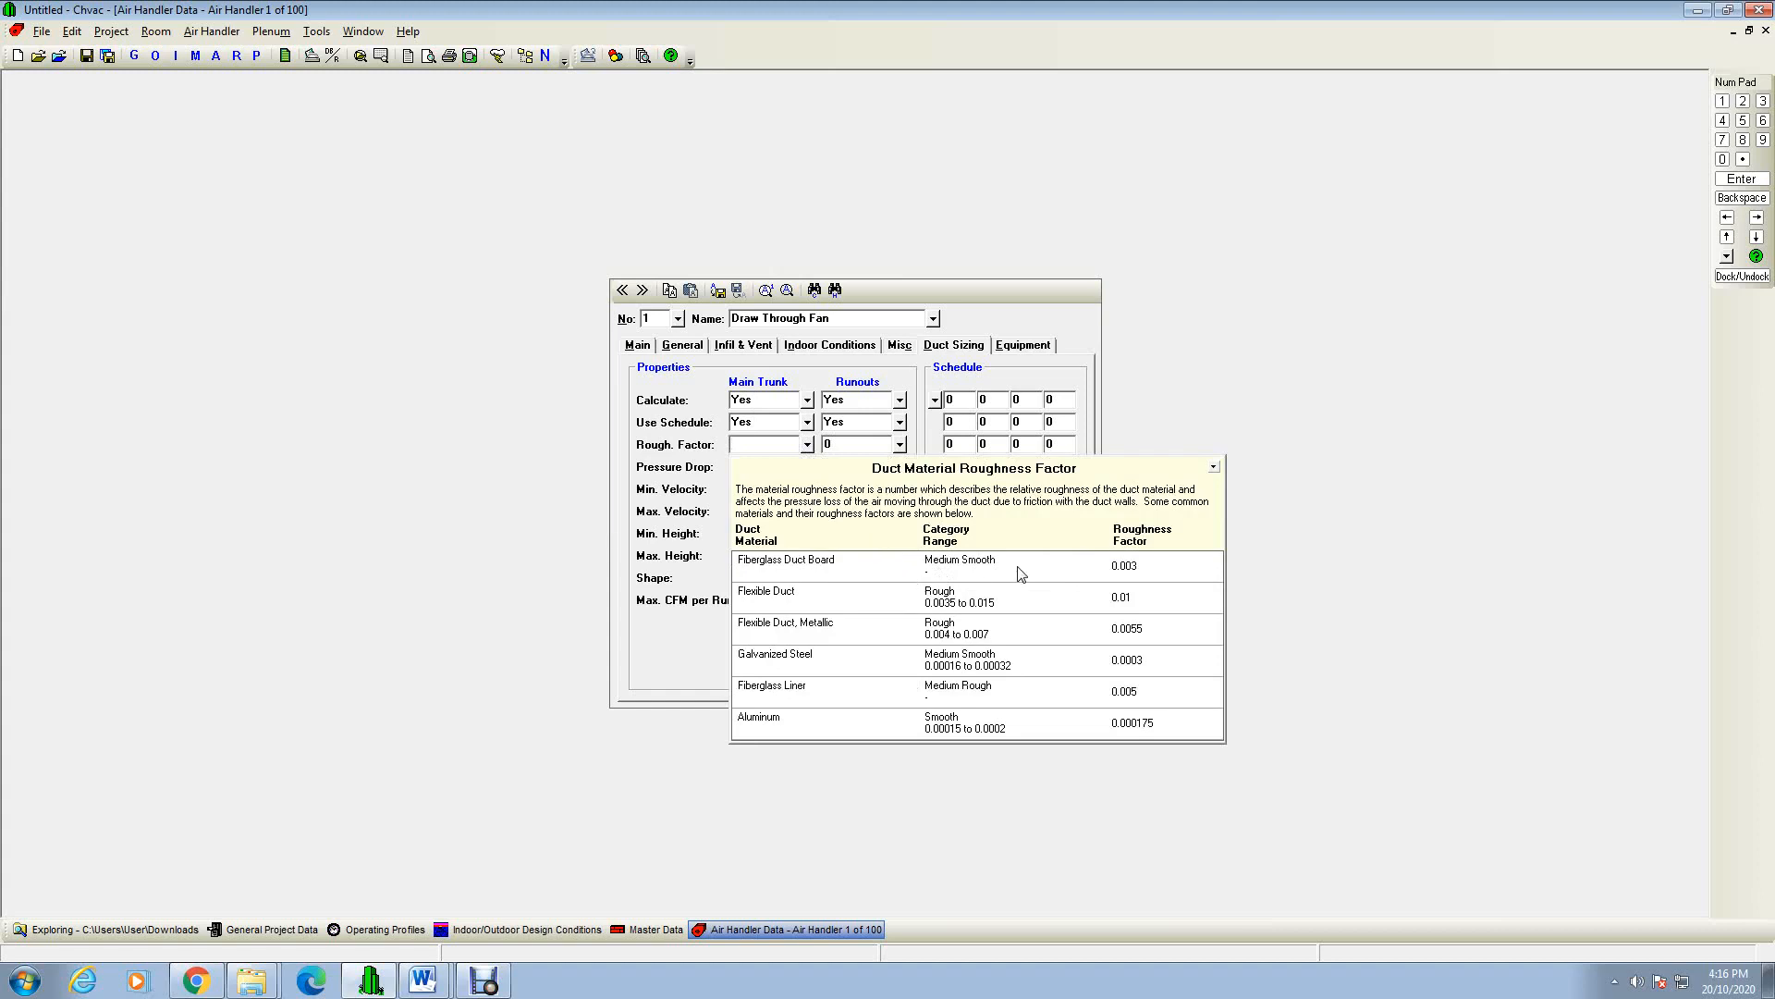
left_click(992, 568)
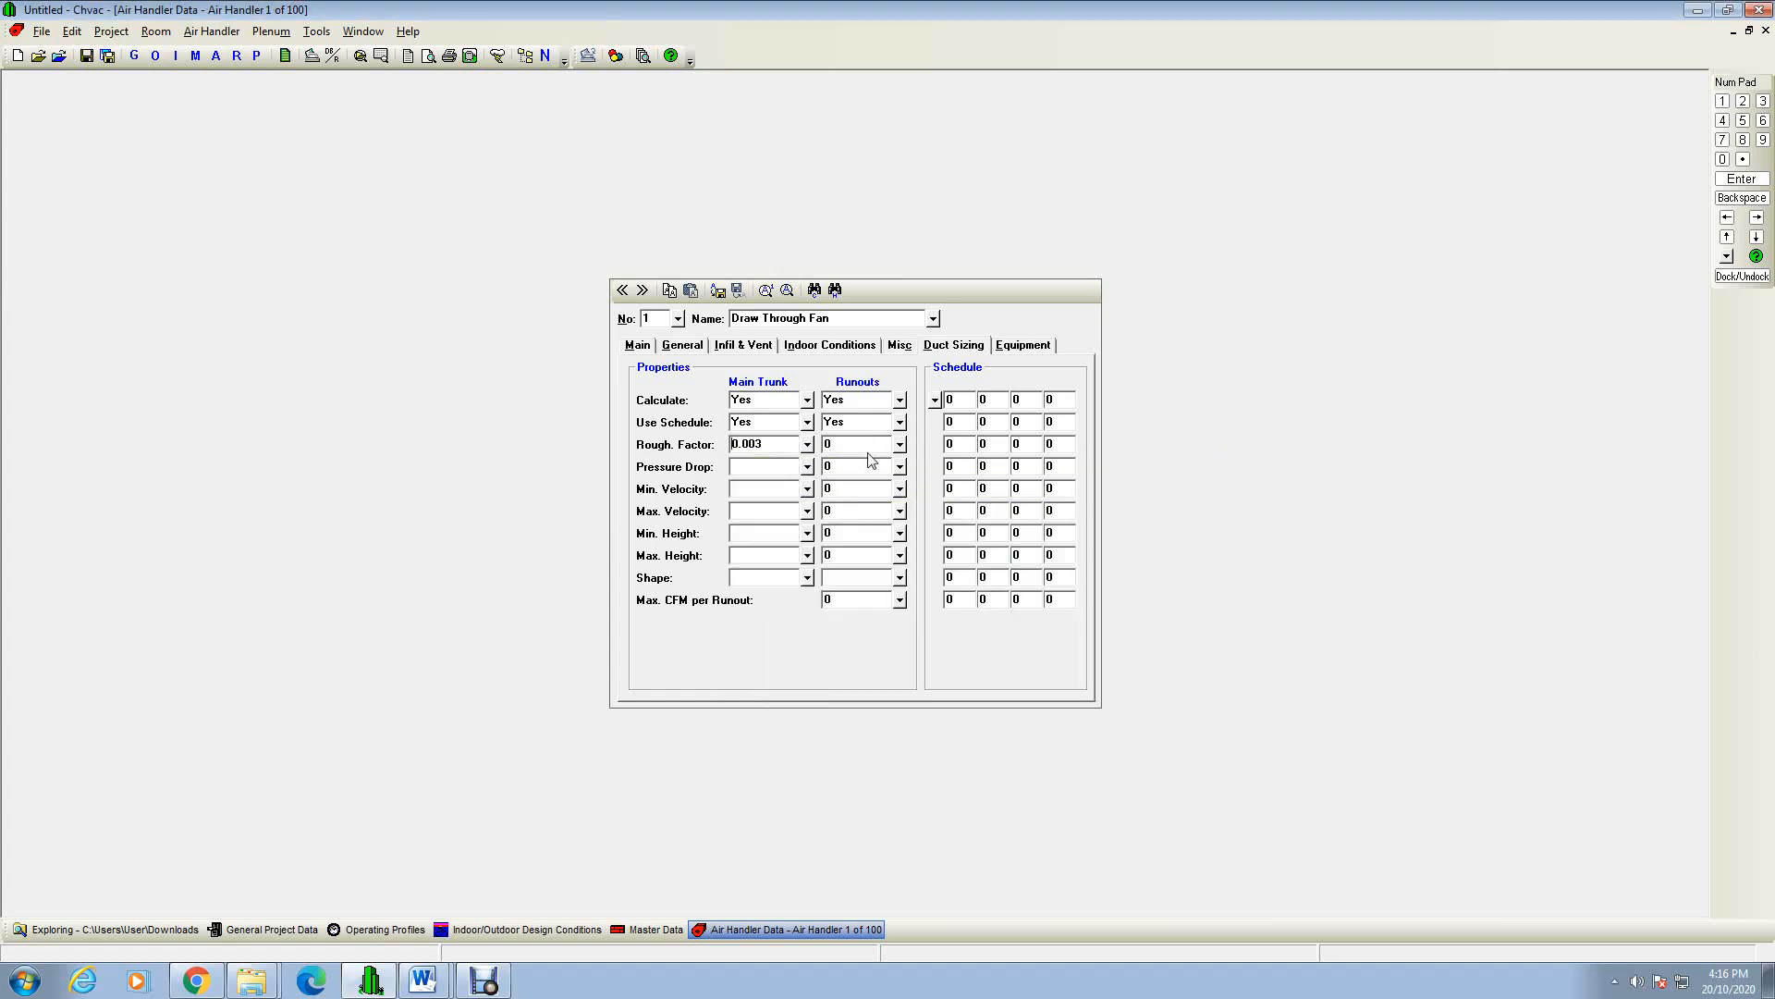
left_click(899, 445)
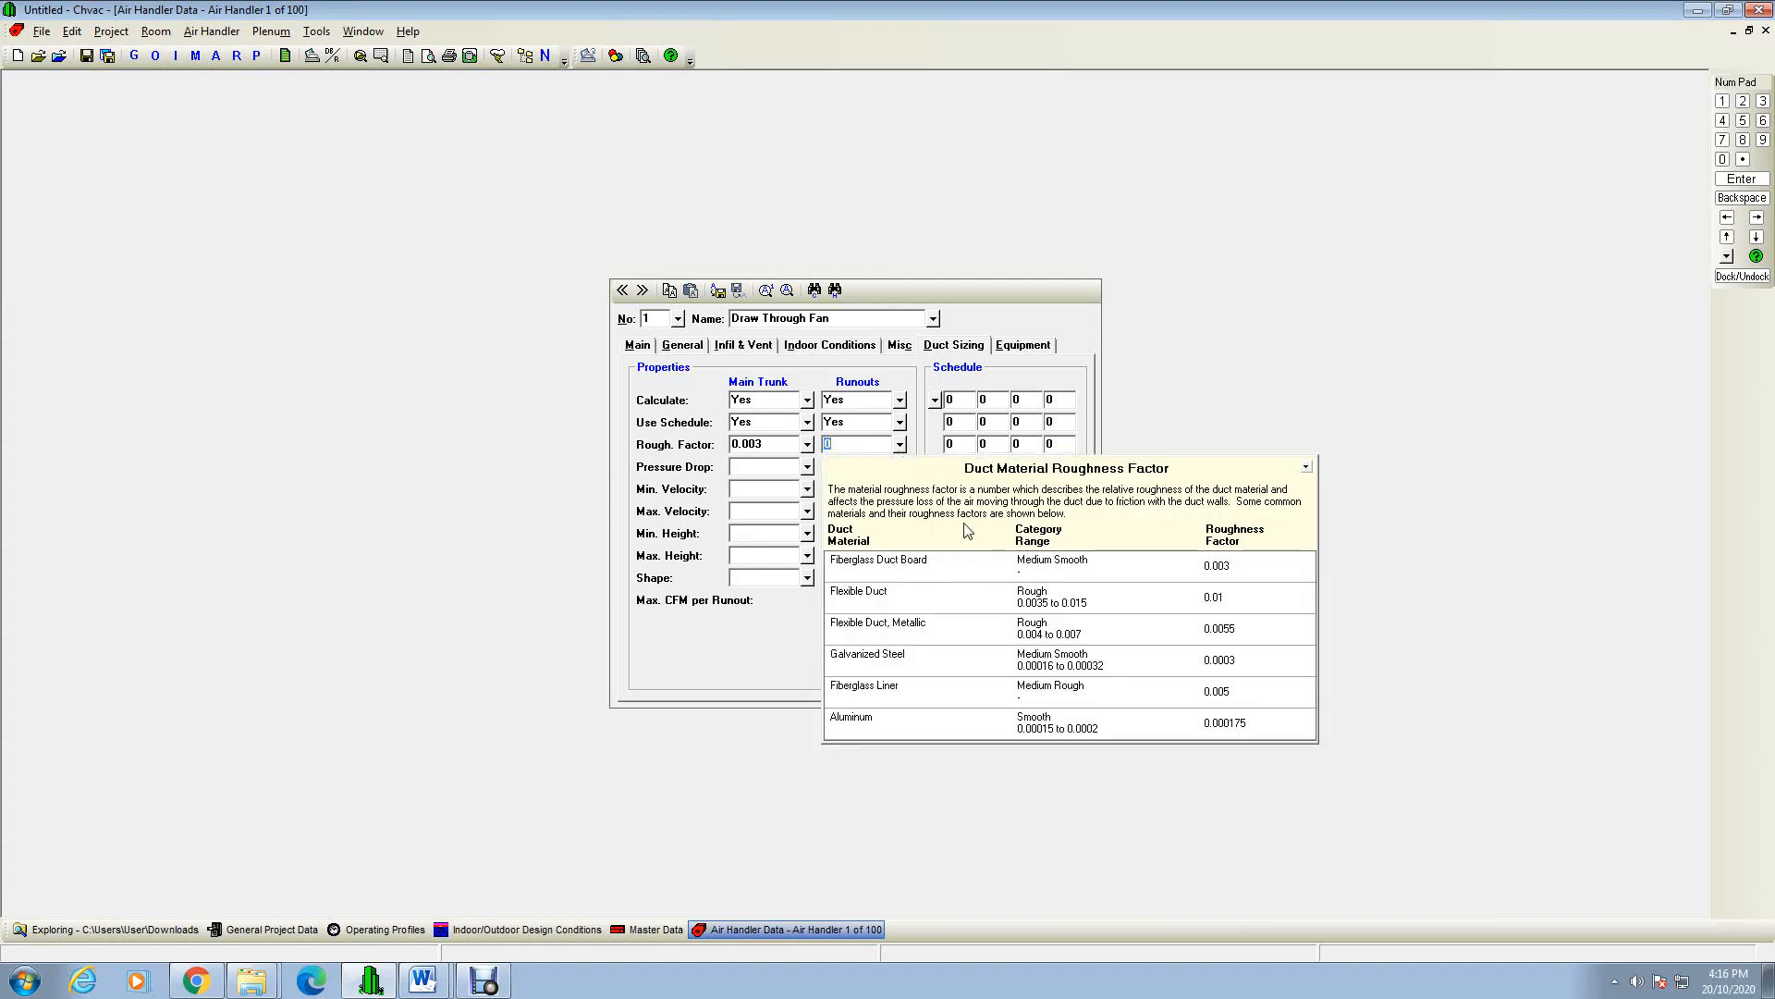
left_click(1059, 608)
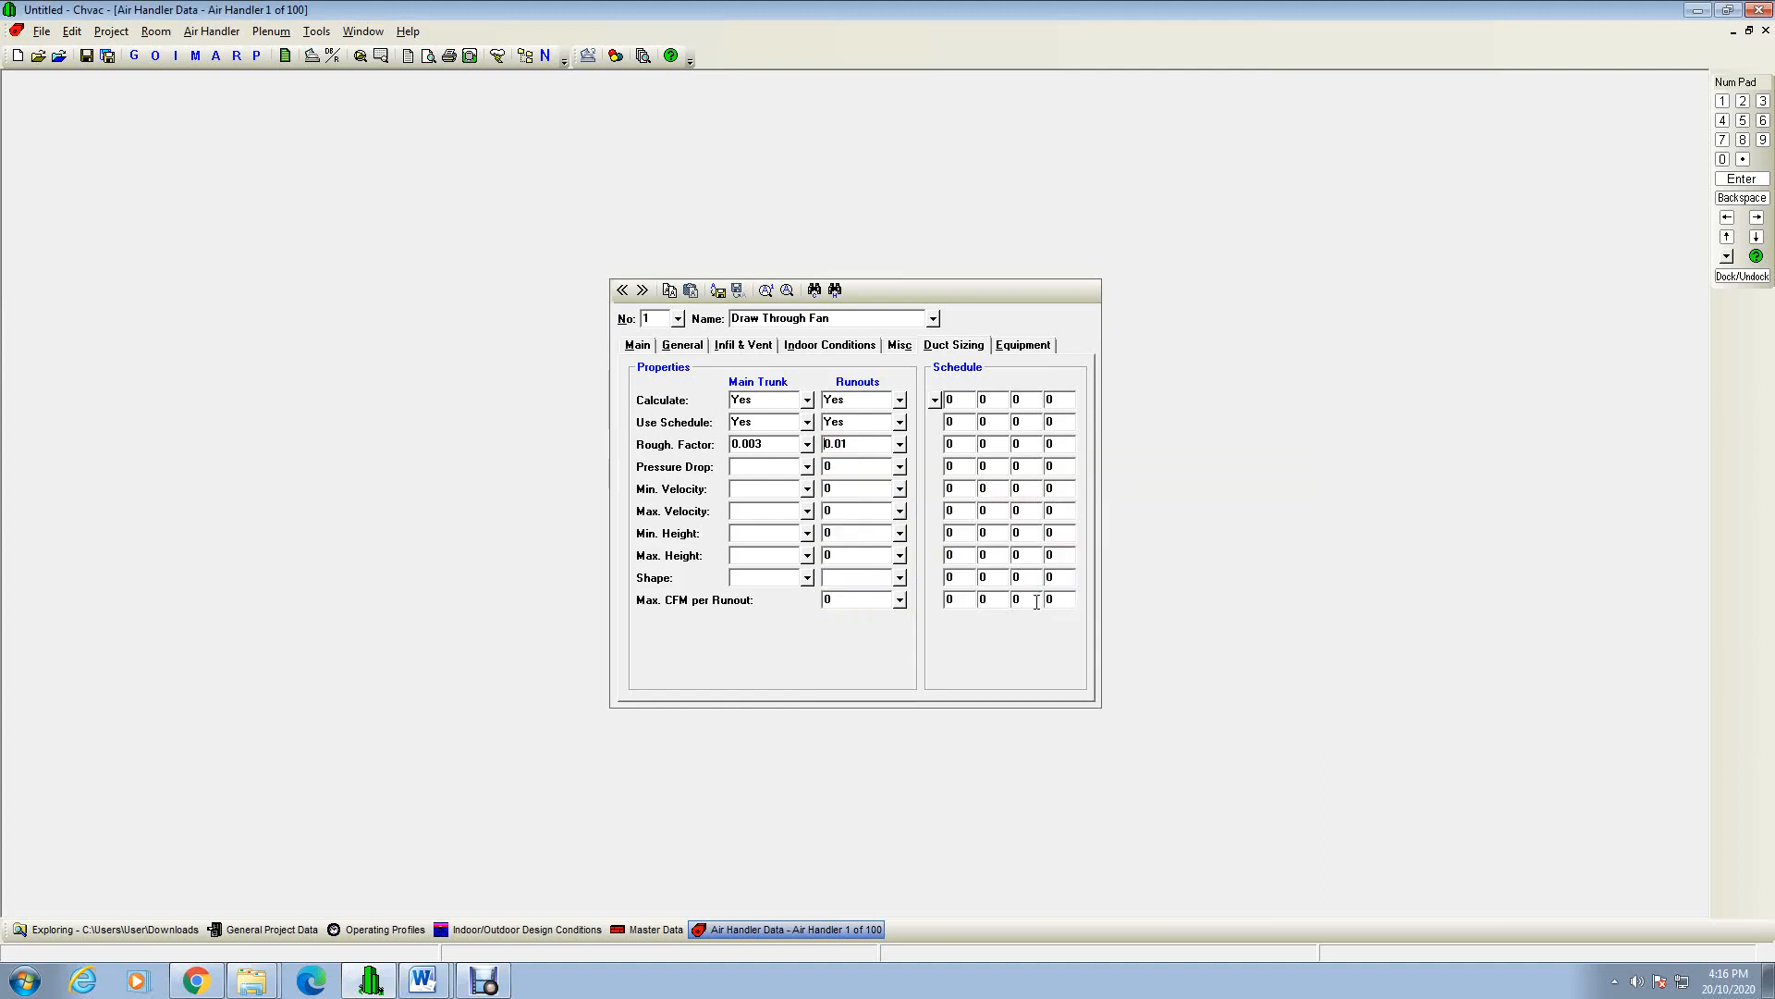
Step: Set the duct pressure drop to 0.1 for both the main trunk and the runouts
left_click(807, 471)
left_click(807, 468)
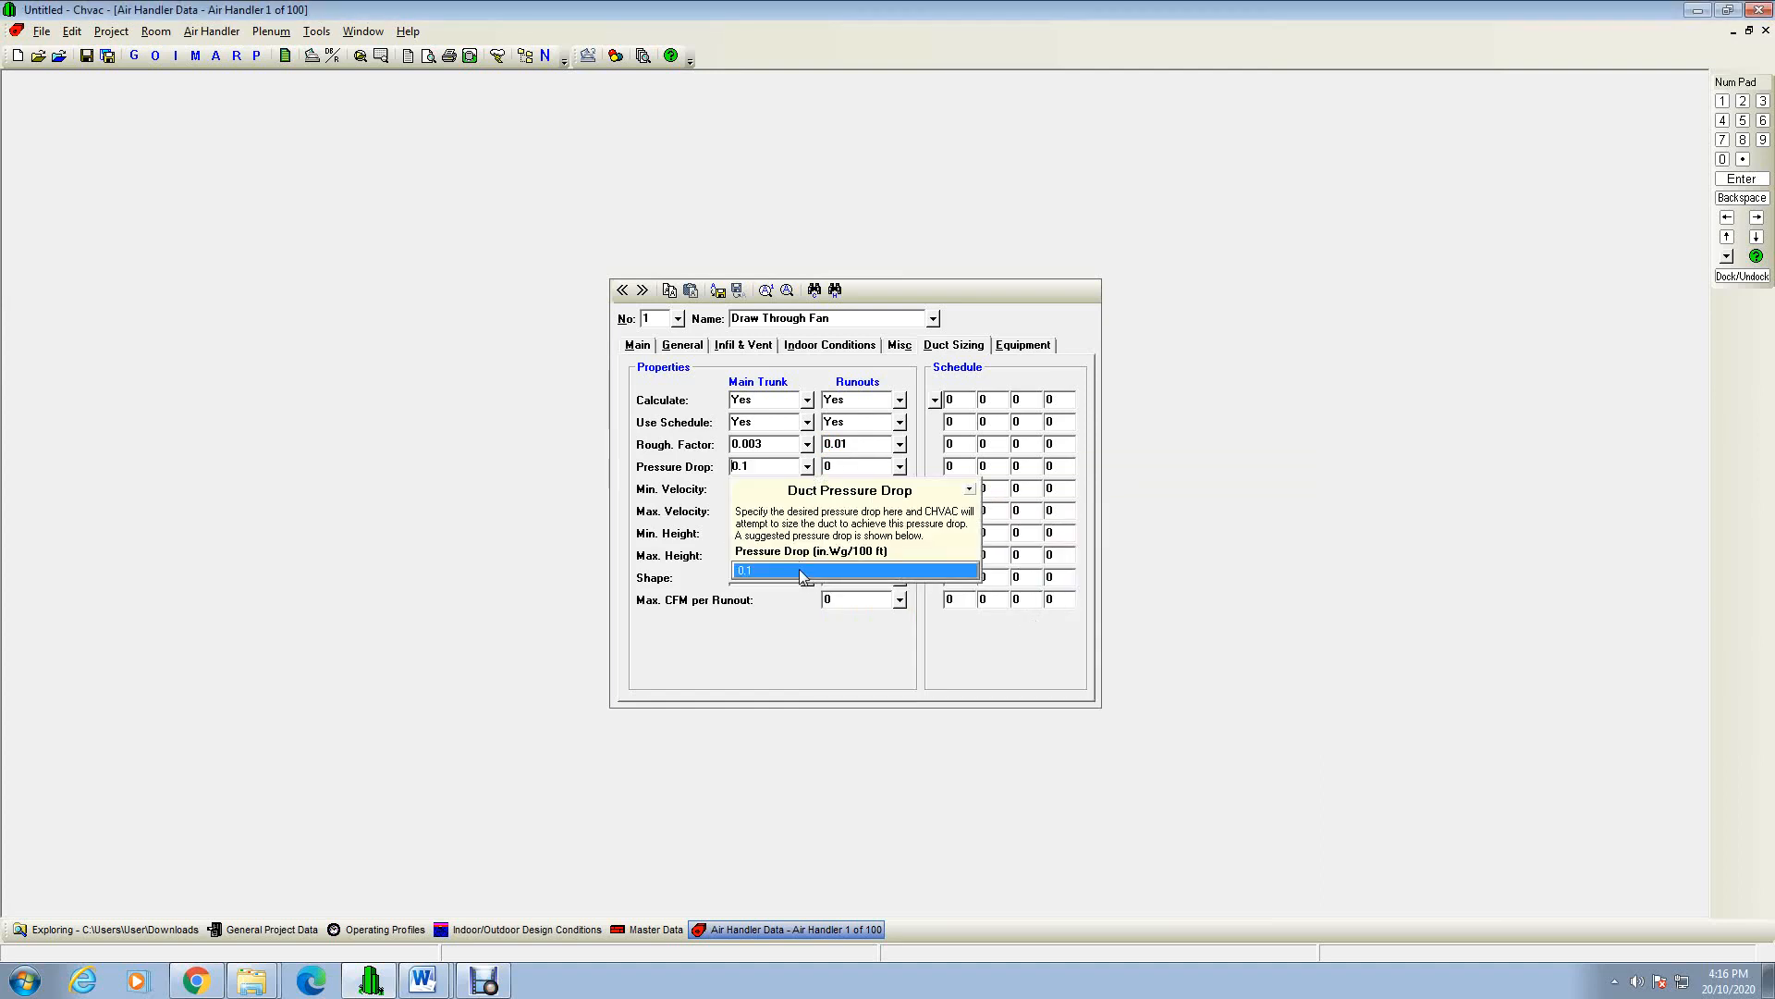
left_click(799, 569)
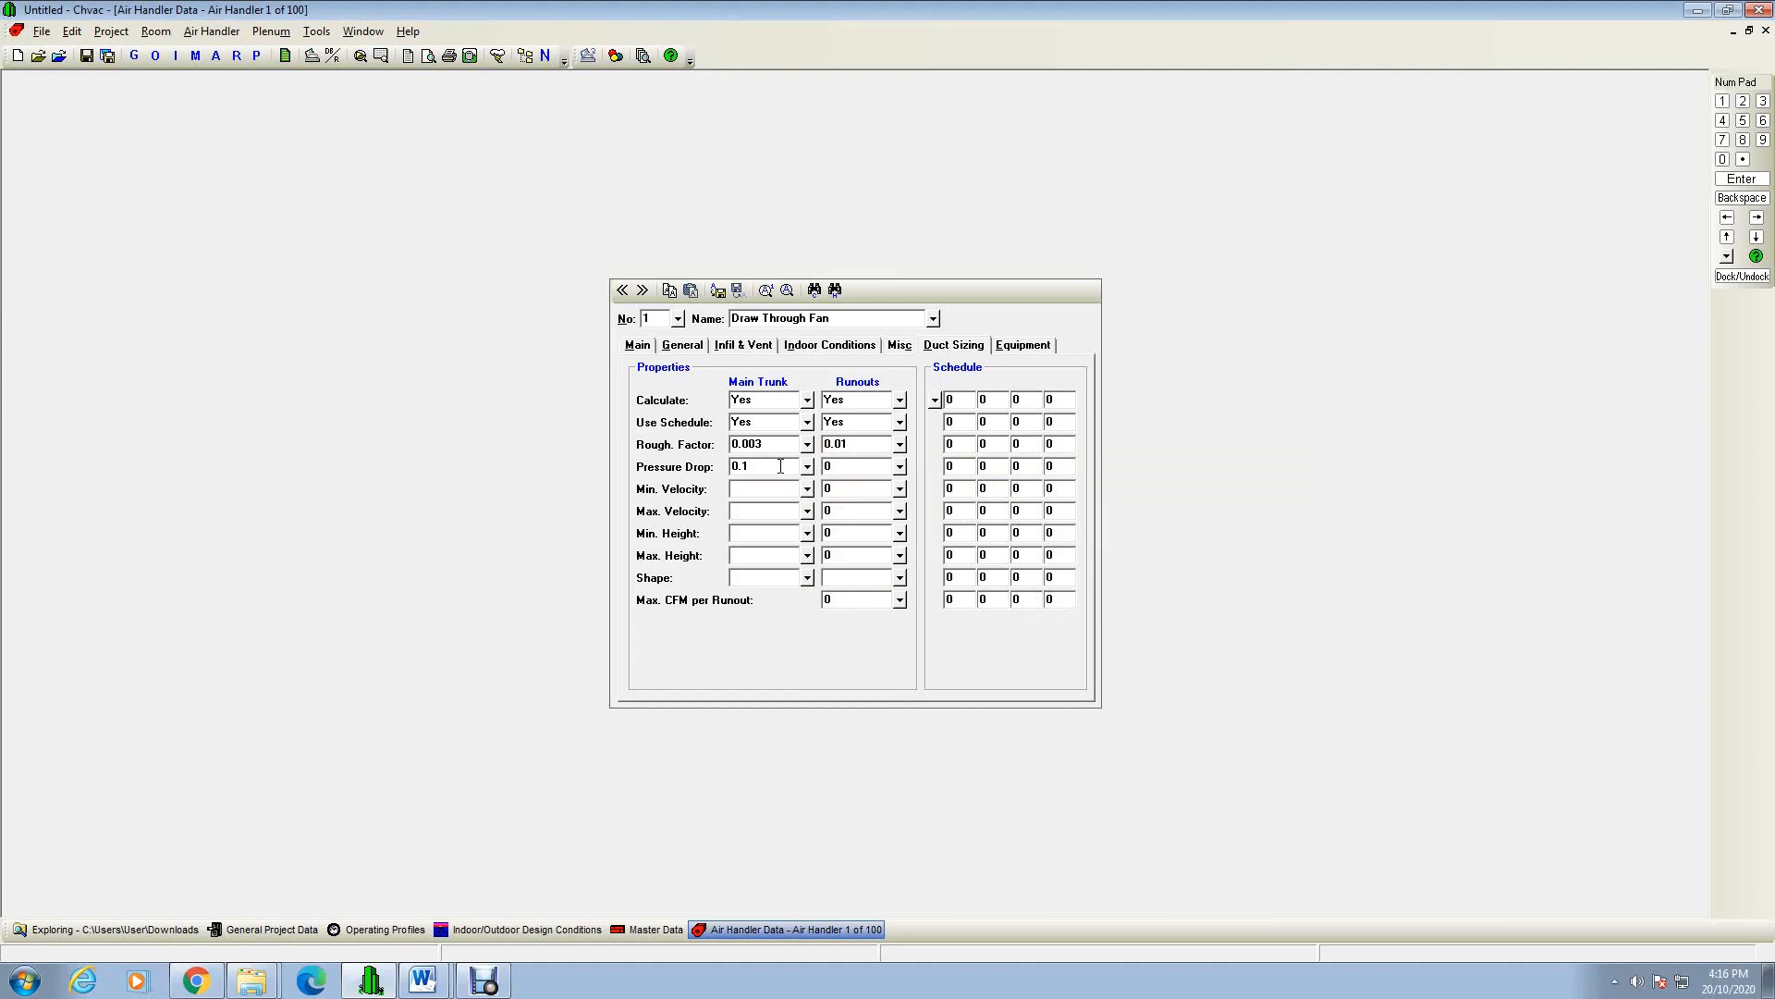
left_click(807, 467)
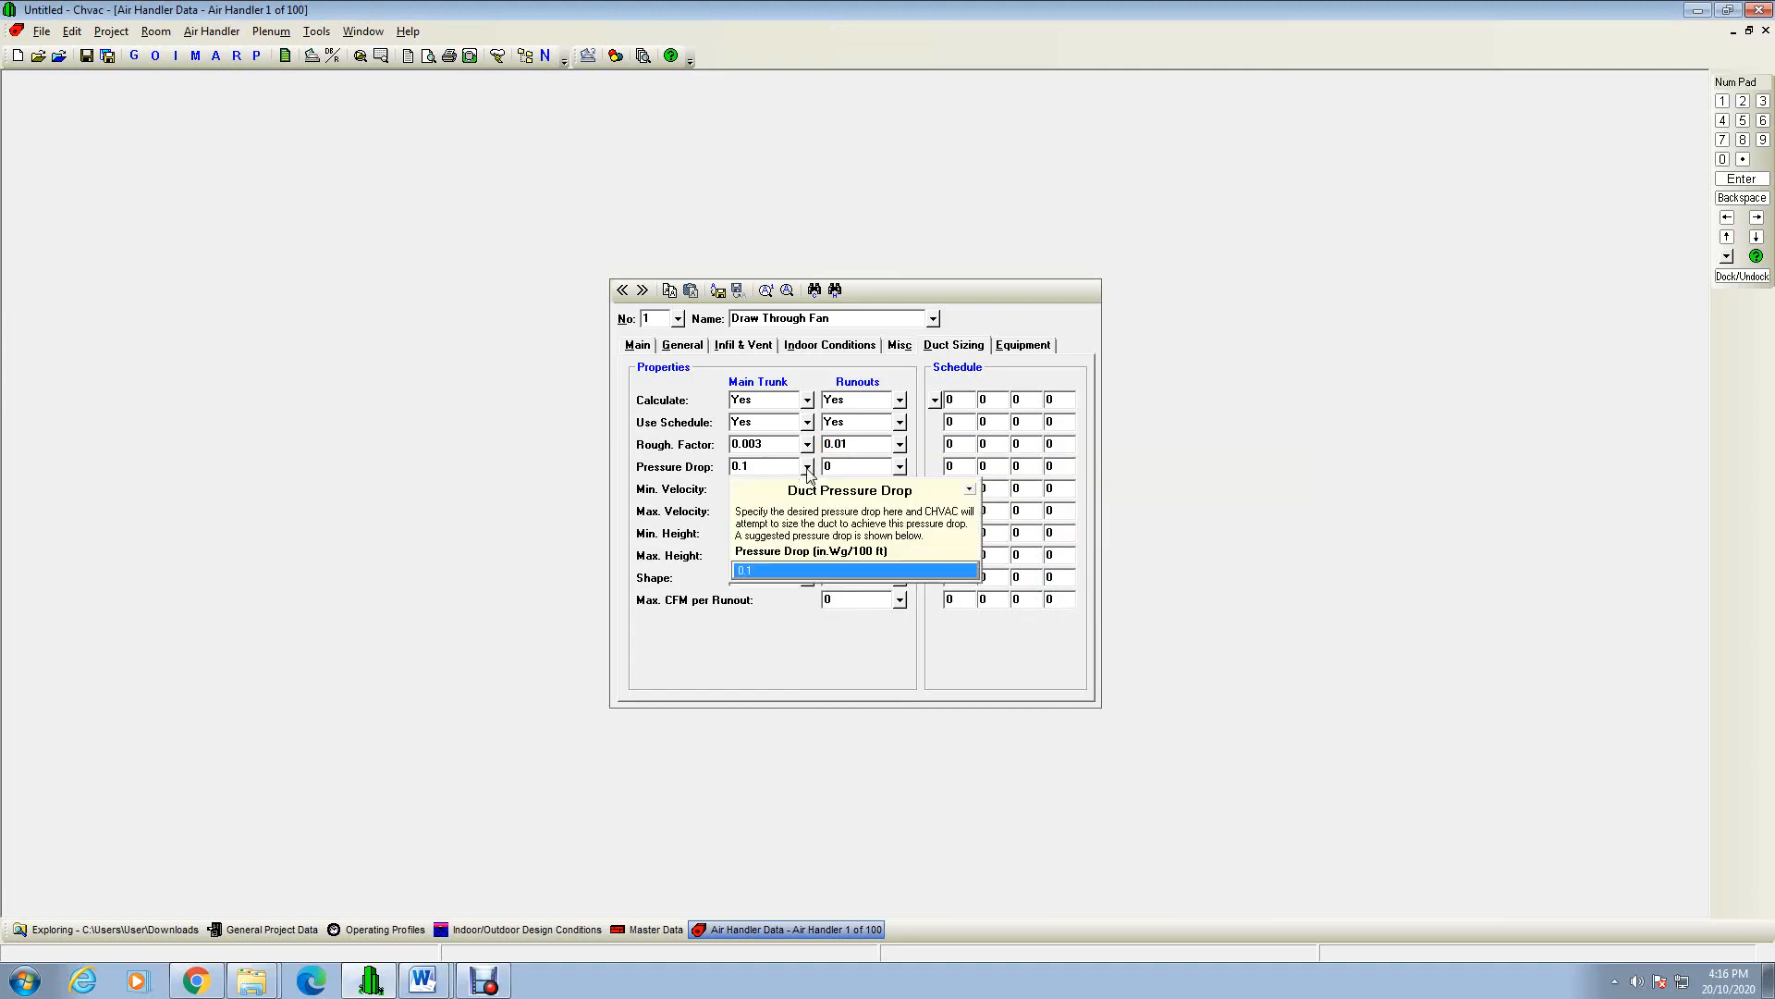
left_click(846, 569)
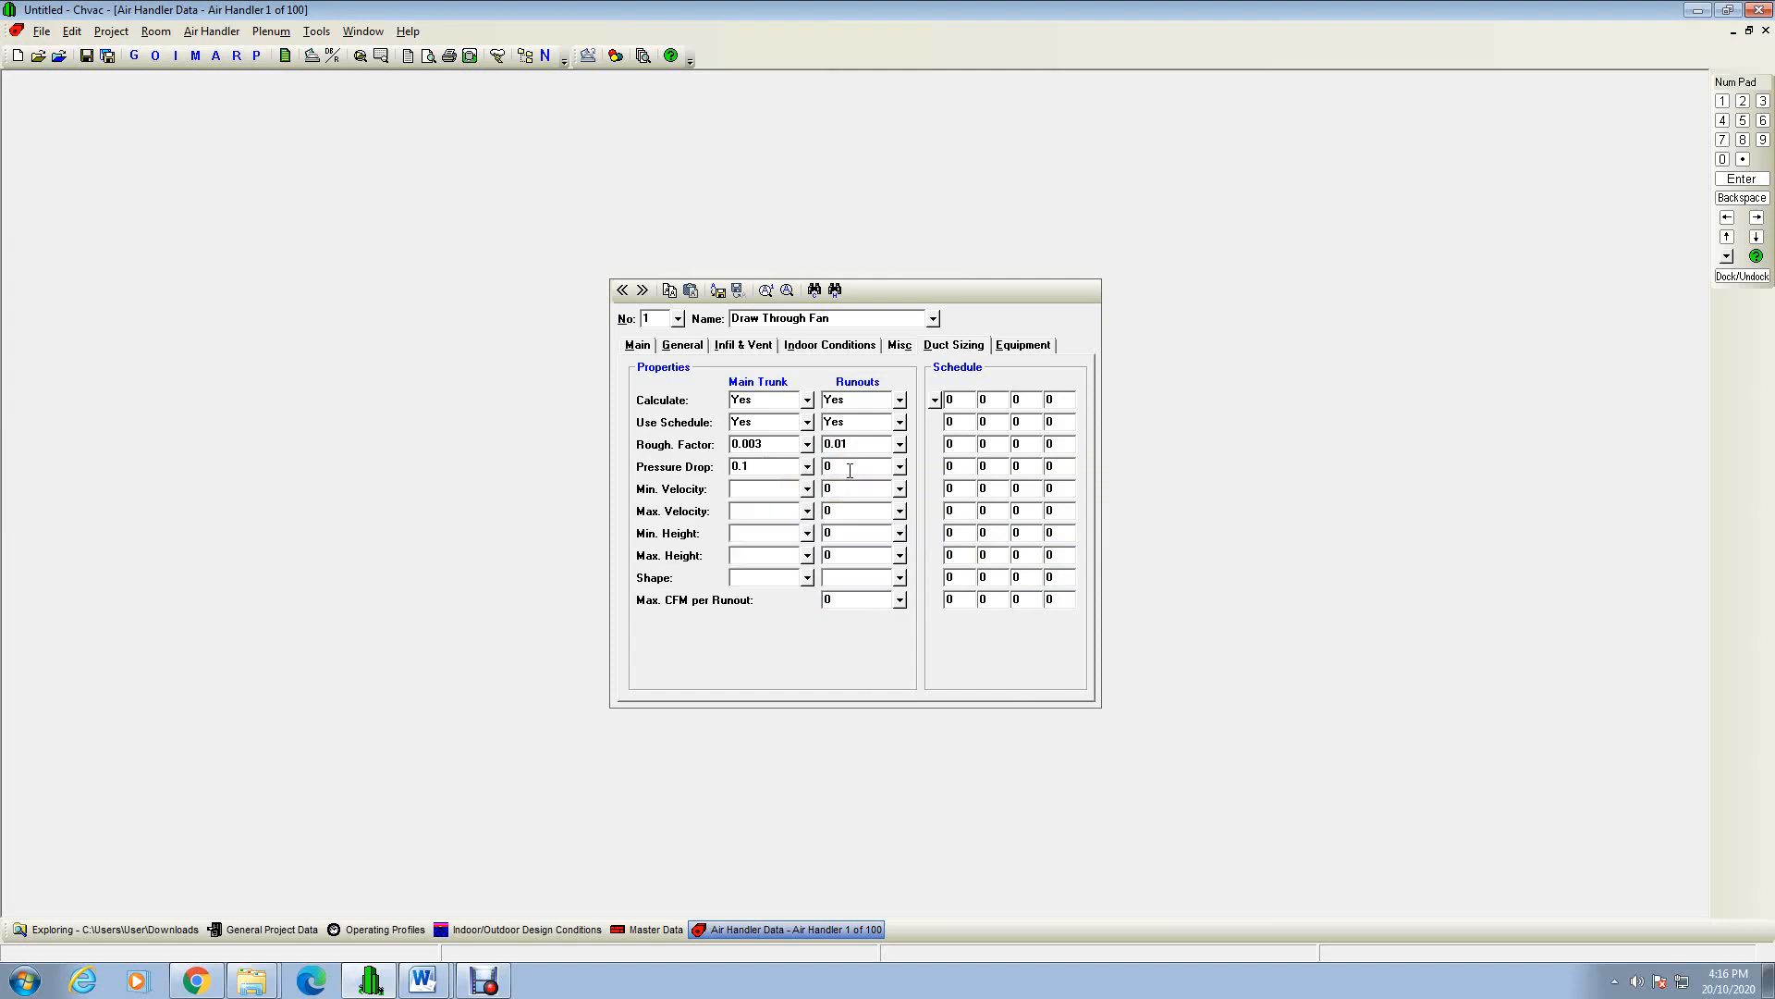
left_click(900, 467)
left_click(899, 570)
Step: Set the minimum and maximum air velocities to 650 and 900 (Rigid Duct) for the main trunk and 450 and 750 for the runouts
left_click(808, 490)
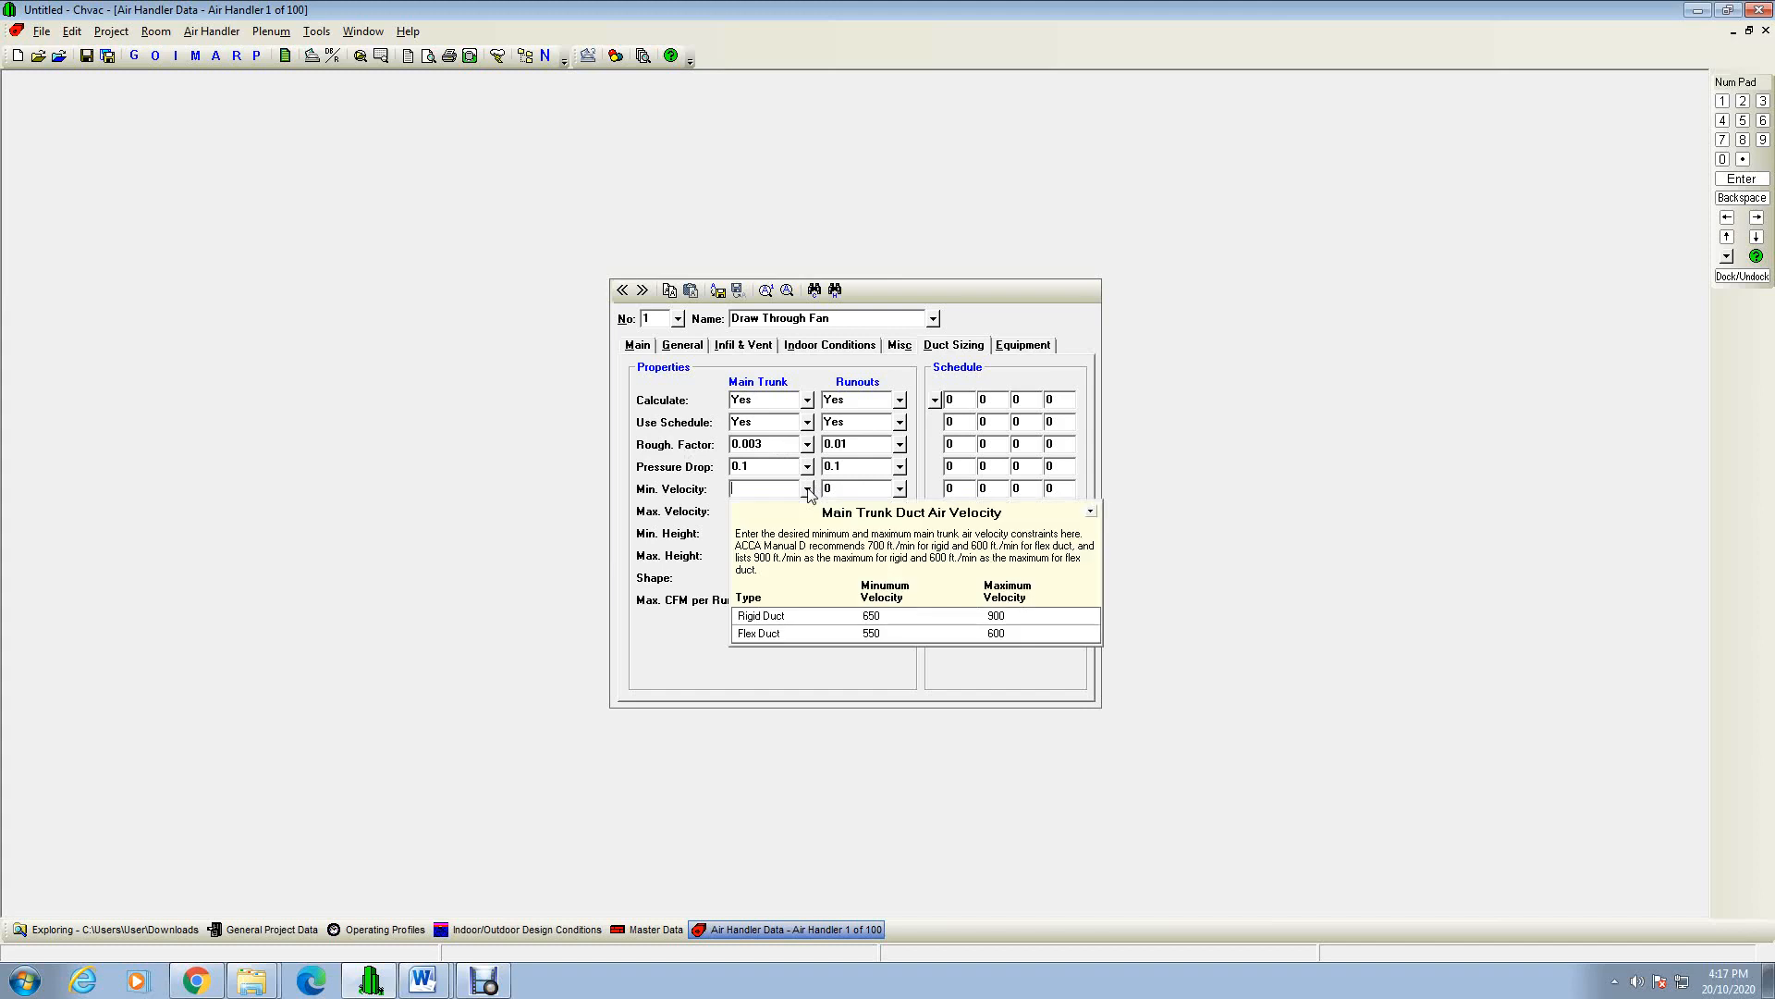
left_click(784, 618)
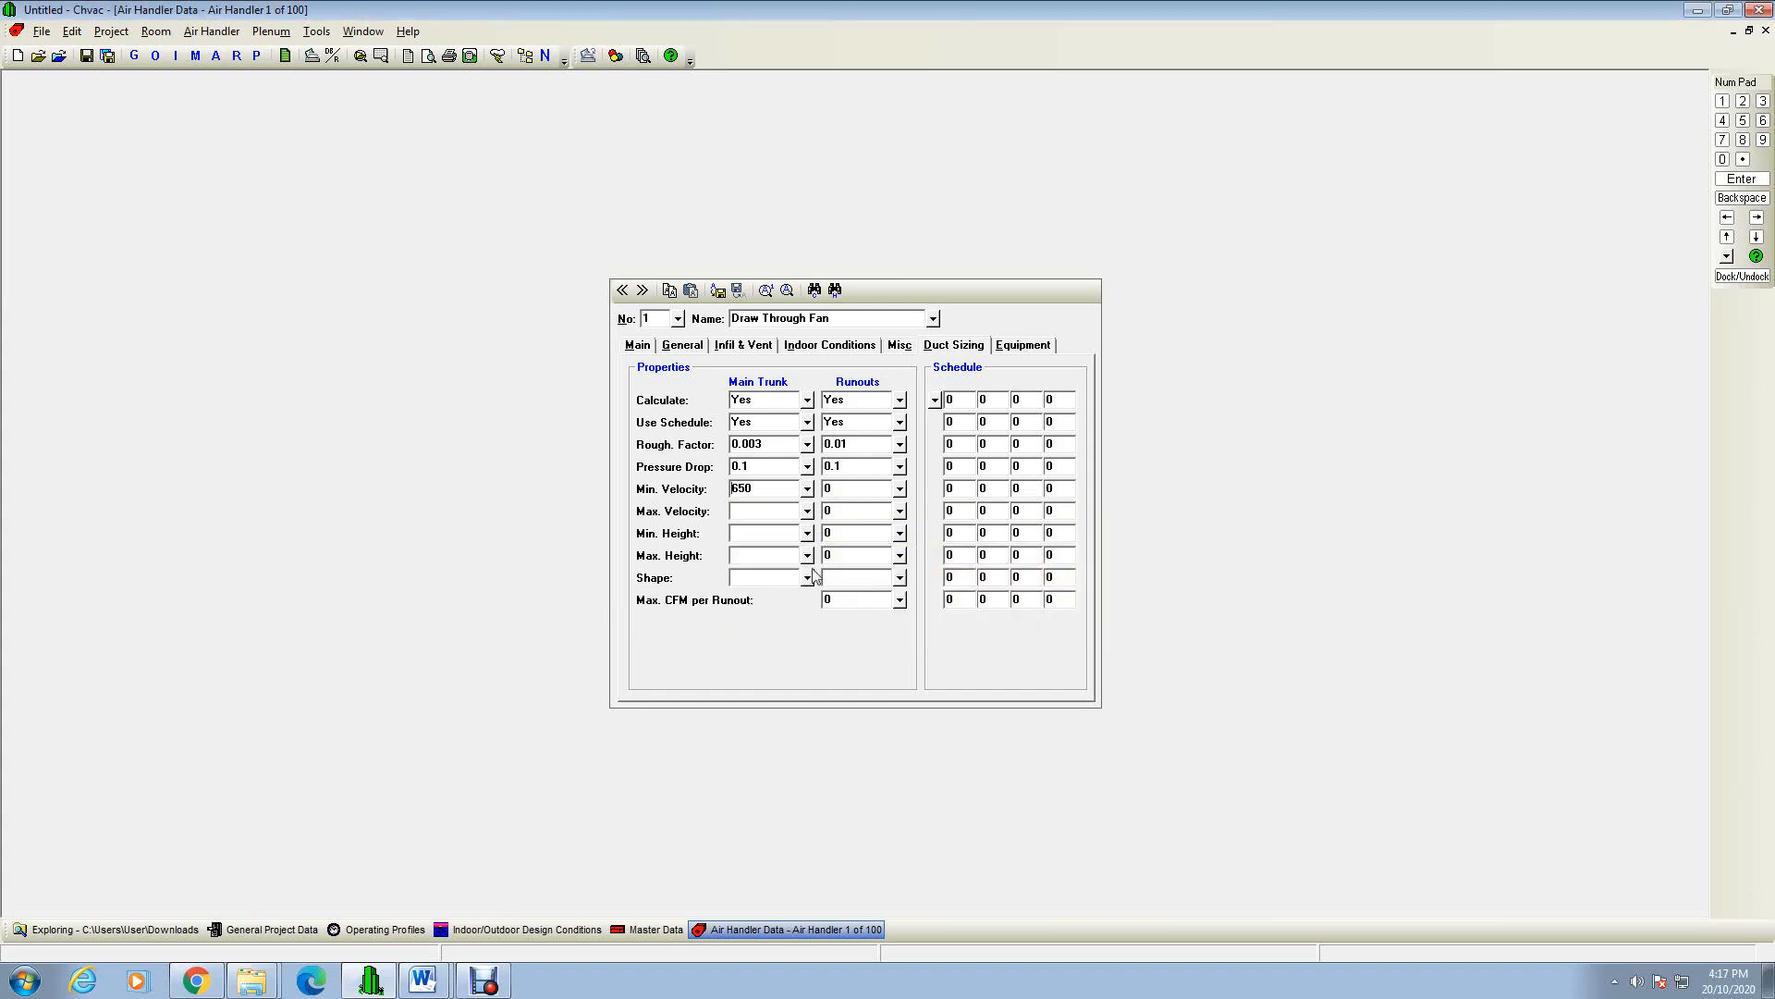
left_click(900, 488)
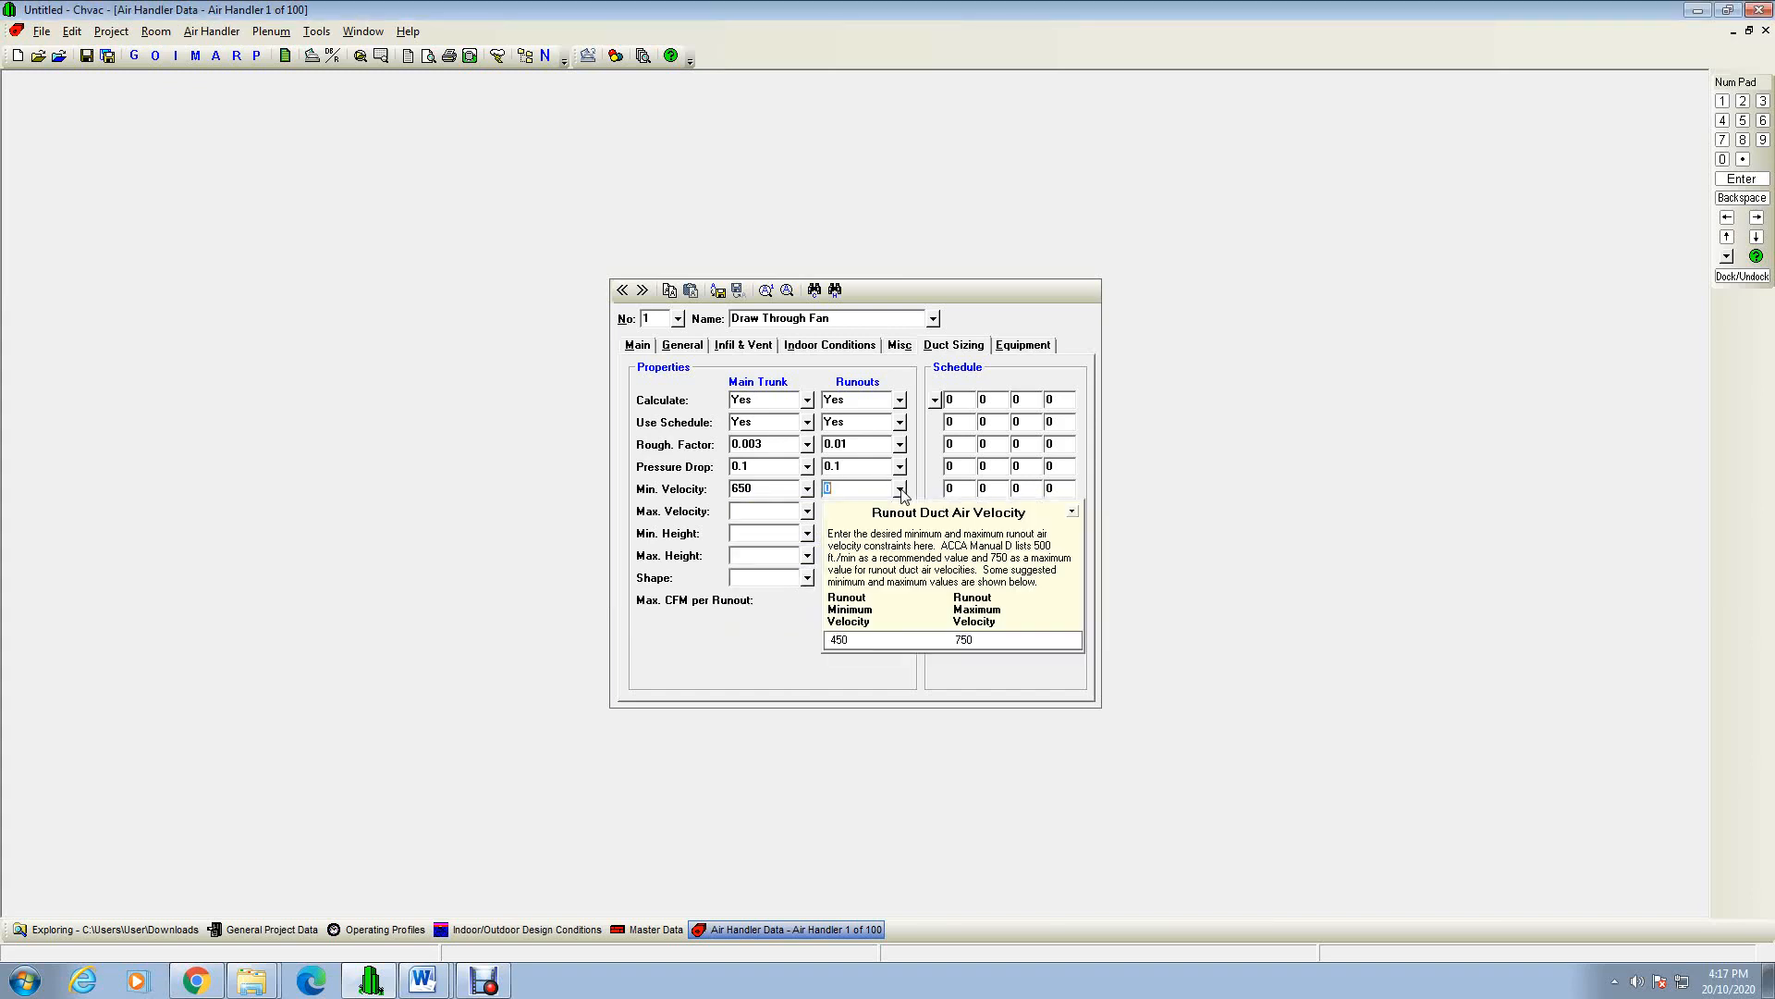
left_click(852, 640)
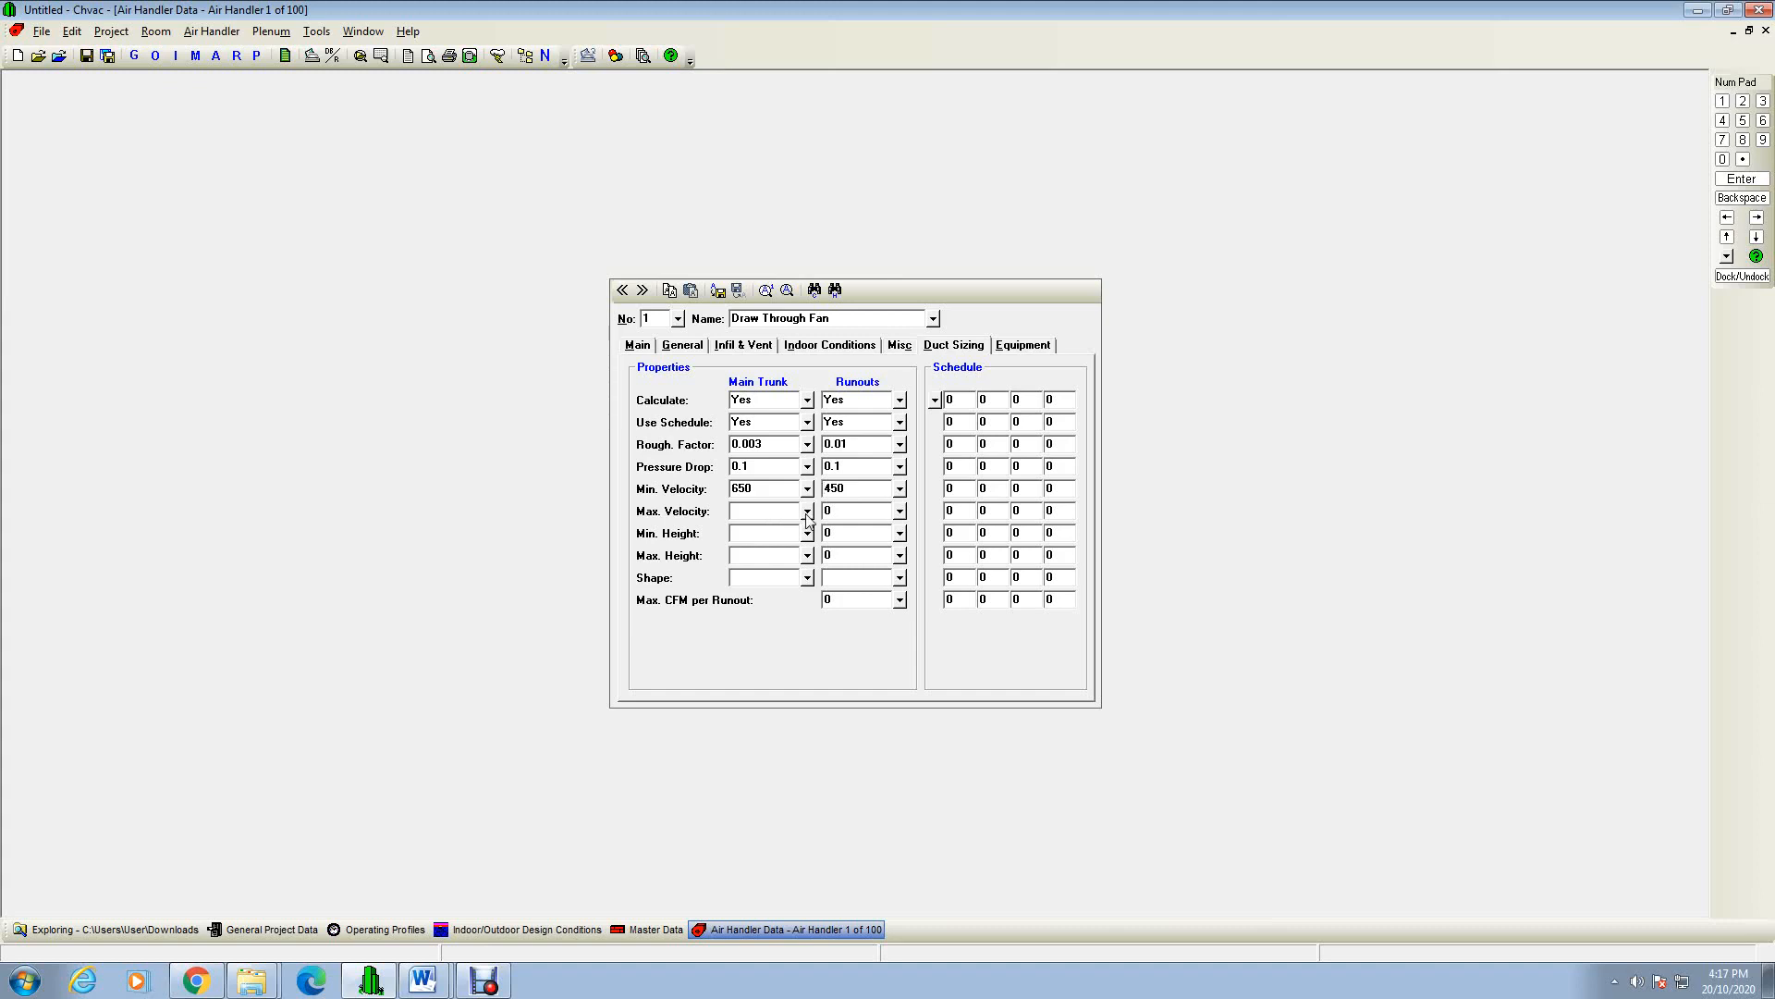
left_click(806, 516)
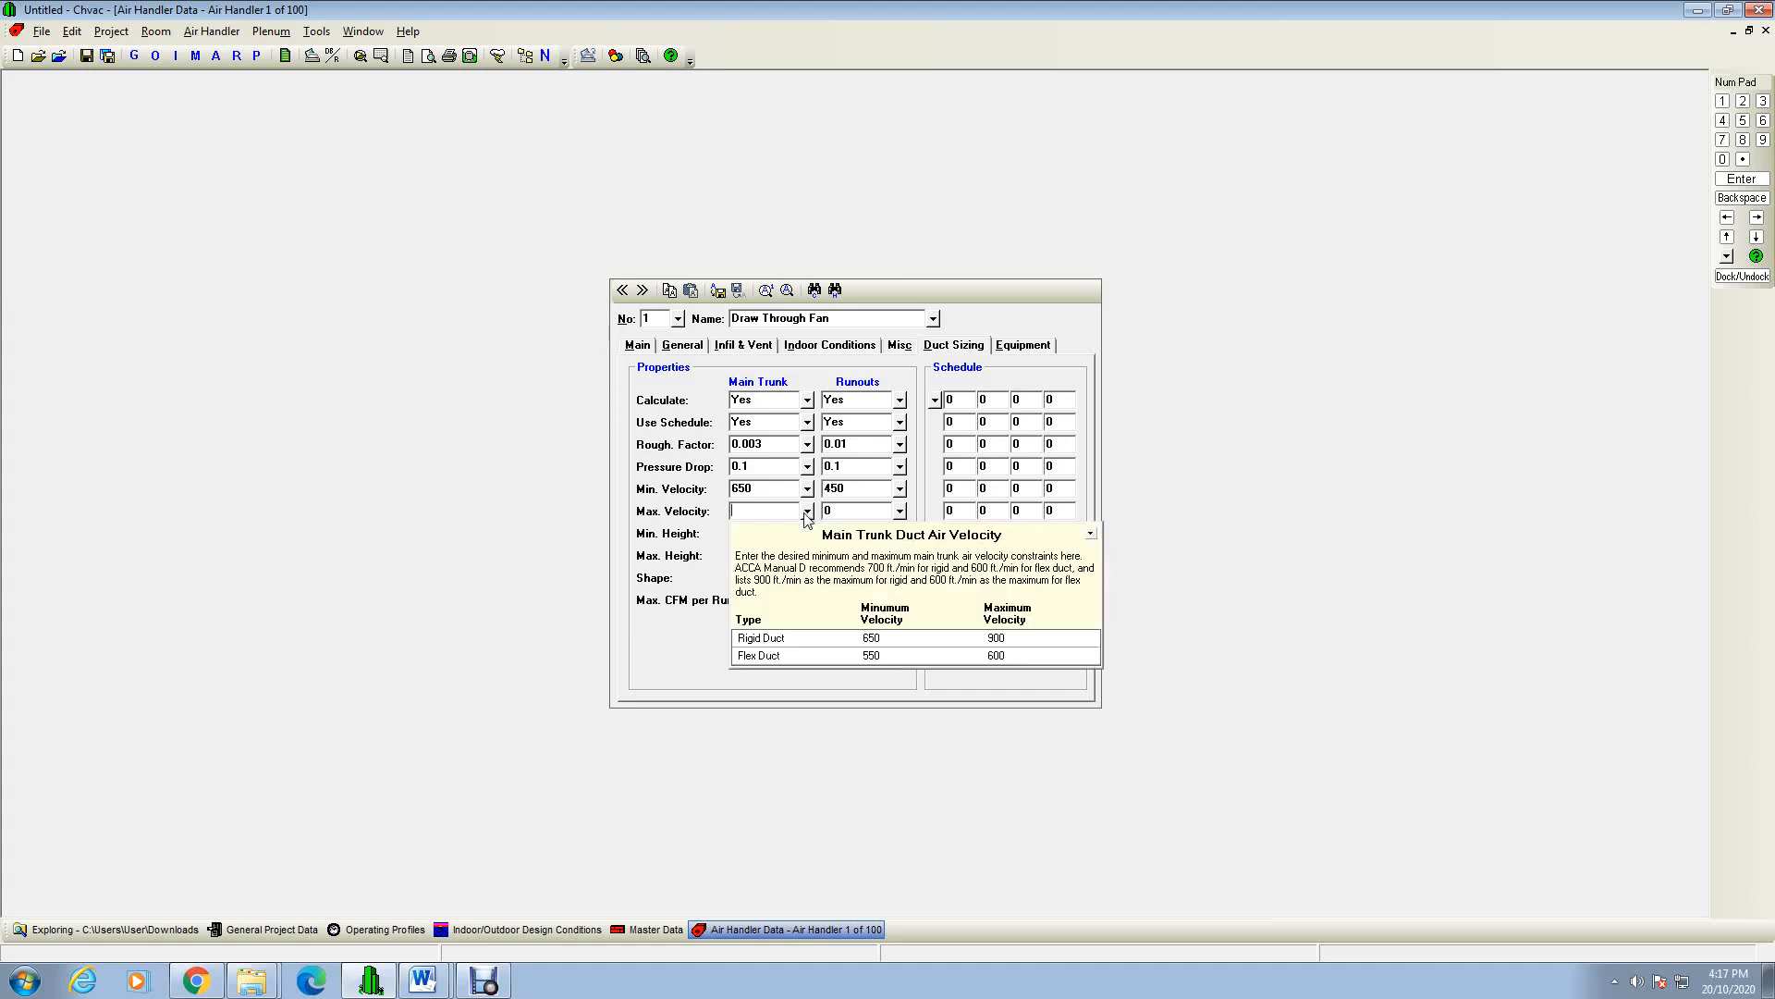
left_click(797, 639)
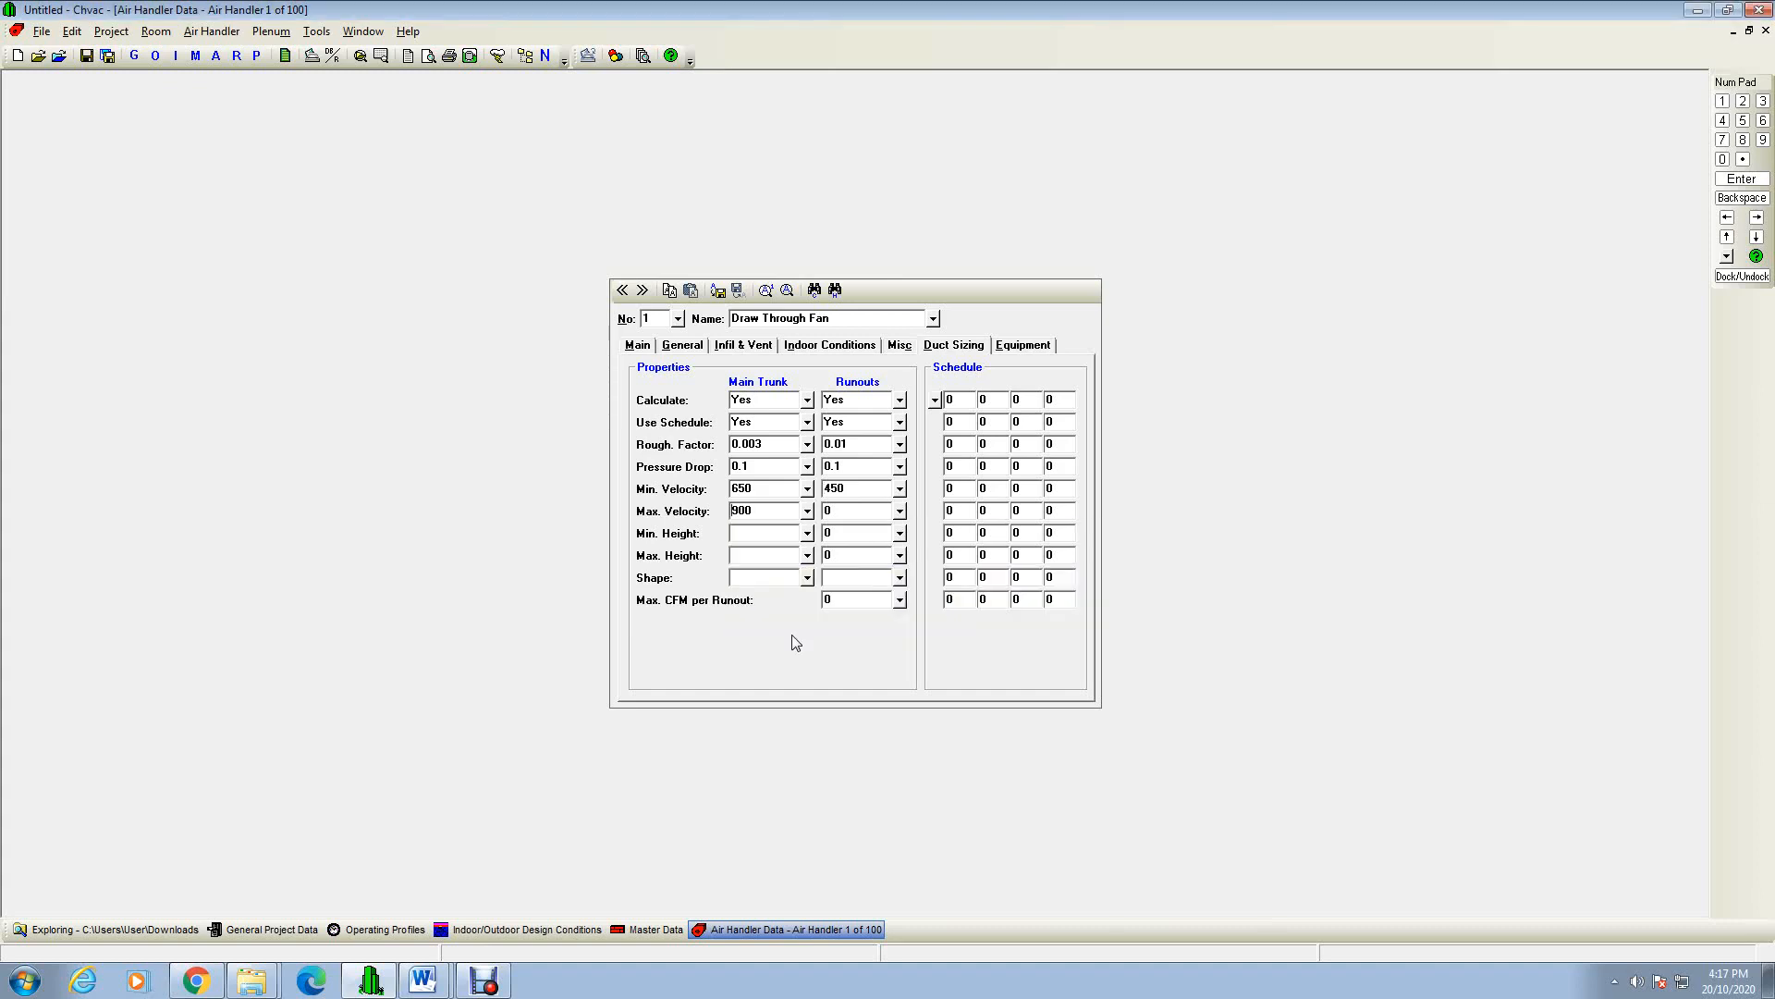
left_click(901, 512)
left_click(866, 662)
Step: Set the maximum CFM per runout to 125
left_click(900, 599)
left_click(851, 810)
left_click(972, 402)
left_click(986, 400)
Step: Enter 0 for both the minimum and the maximum duct height of the main trunk
left_click(749, 536)
type("0")
left_click(759, 559)
type("0")
Step: Make the duct shape rectangular for the main trunk and round for the runouts
left_click(807, 577)
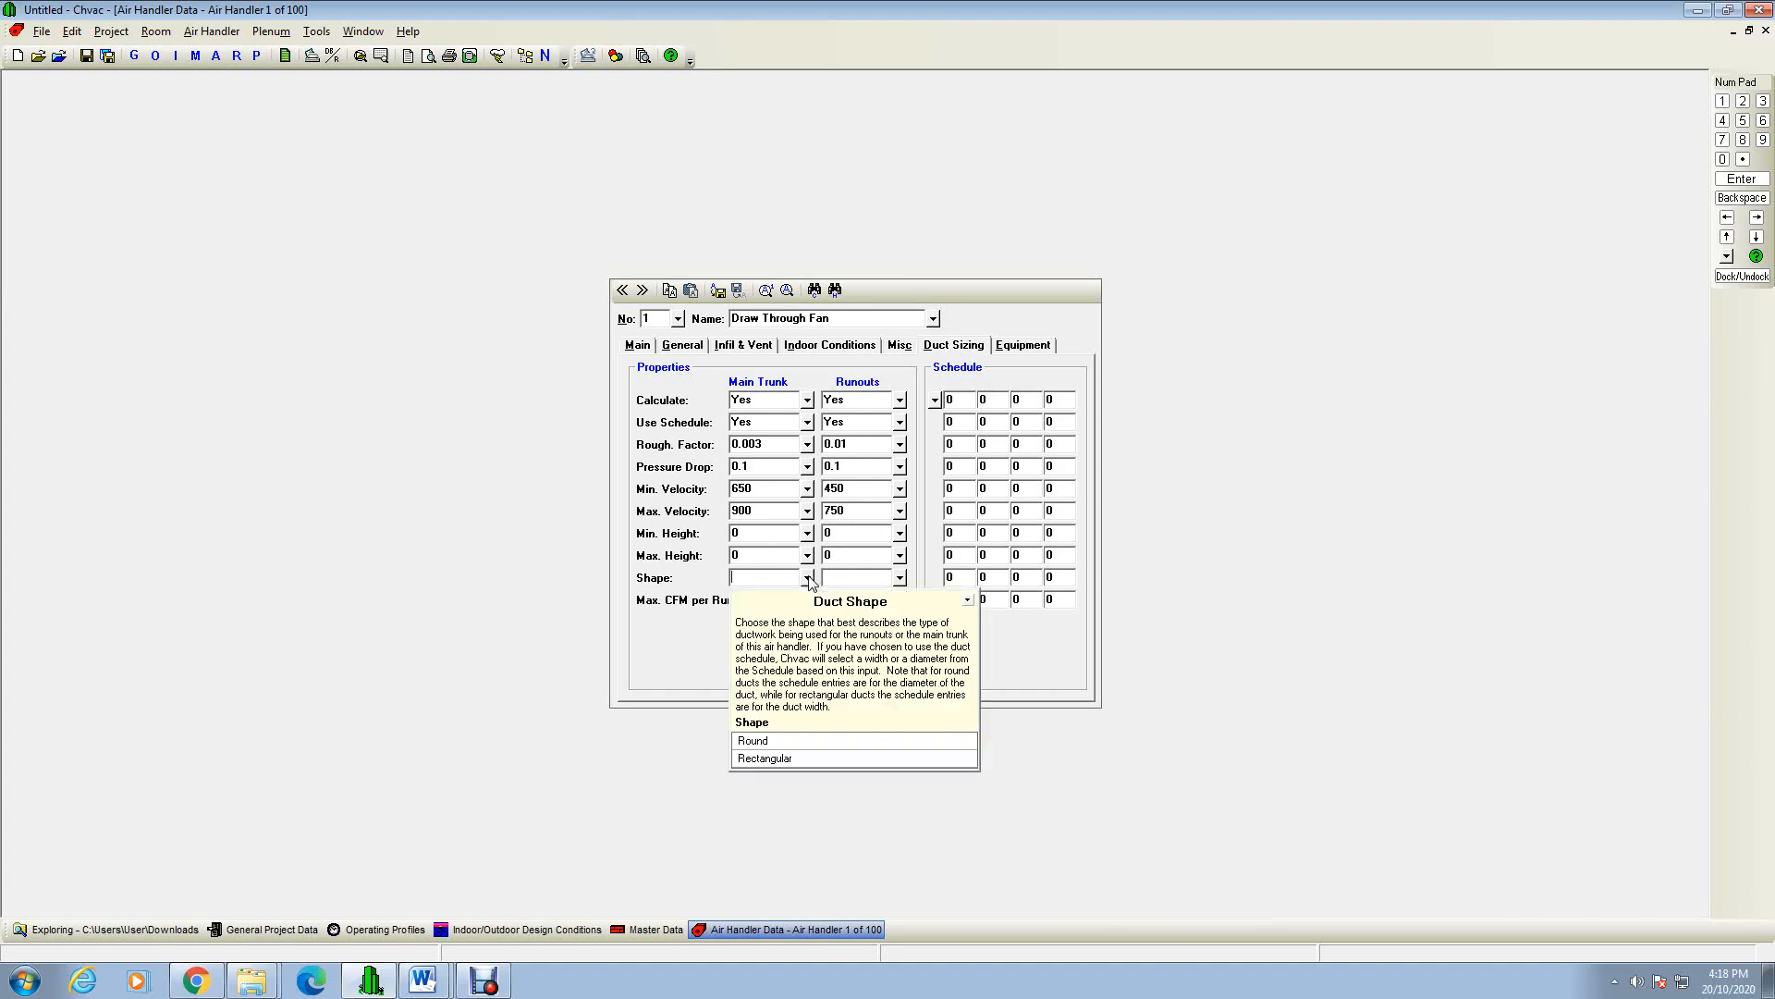
left_click(792, 758)
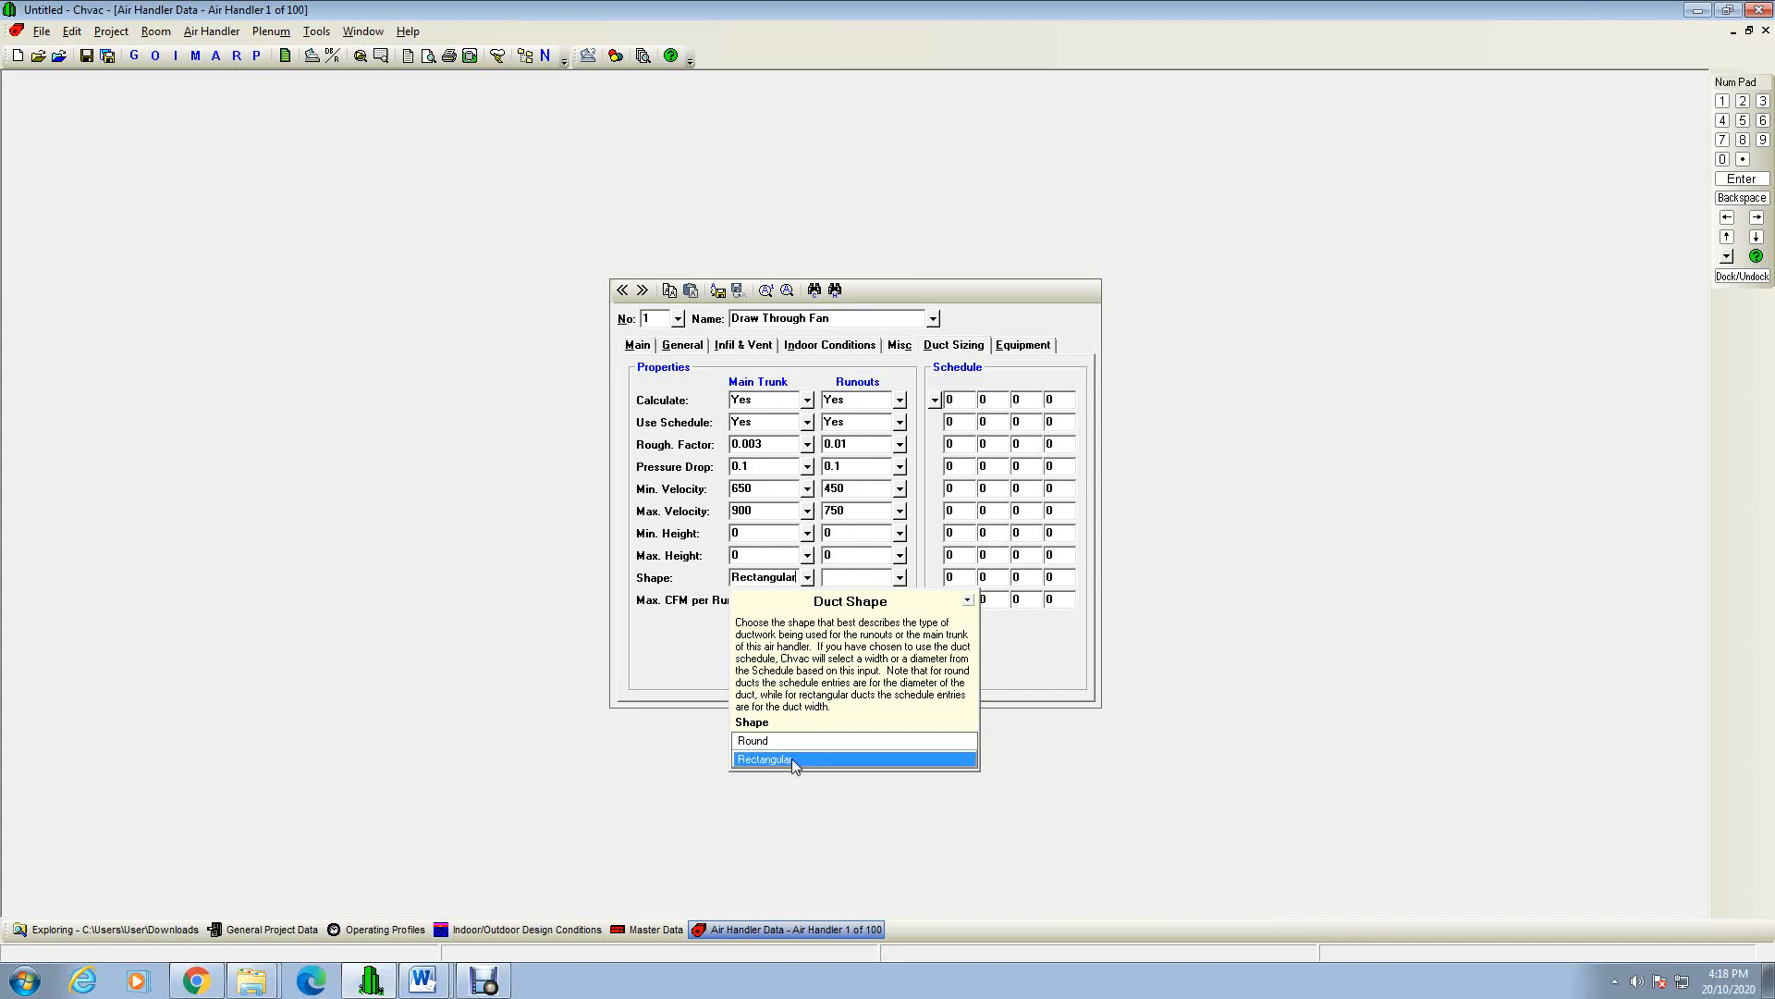
left_click(900, 578)
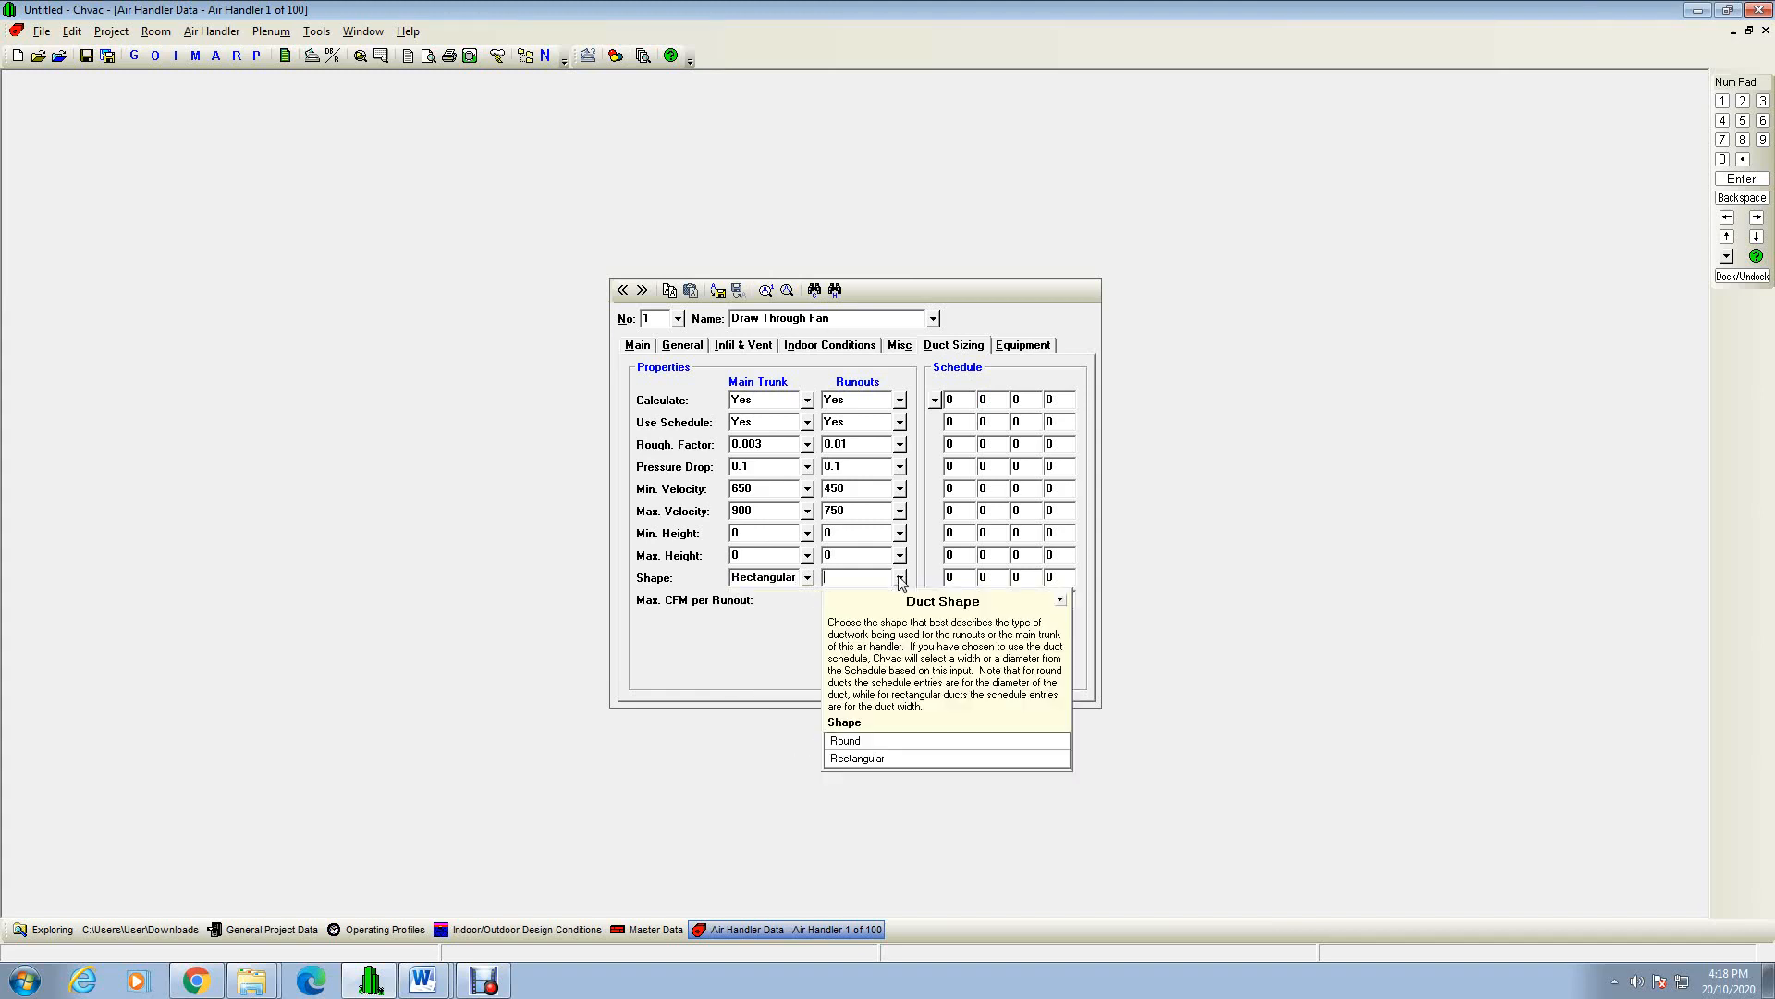
left_click(873, 746)
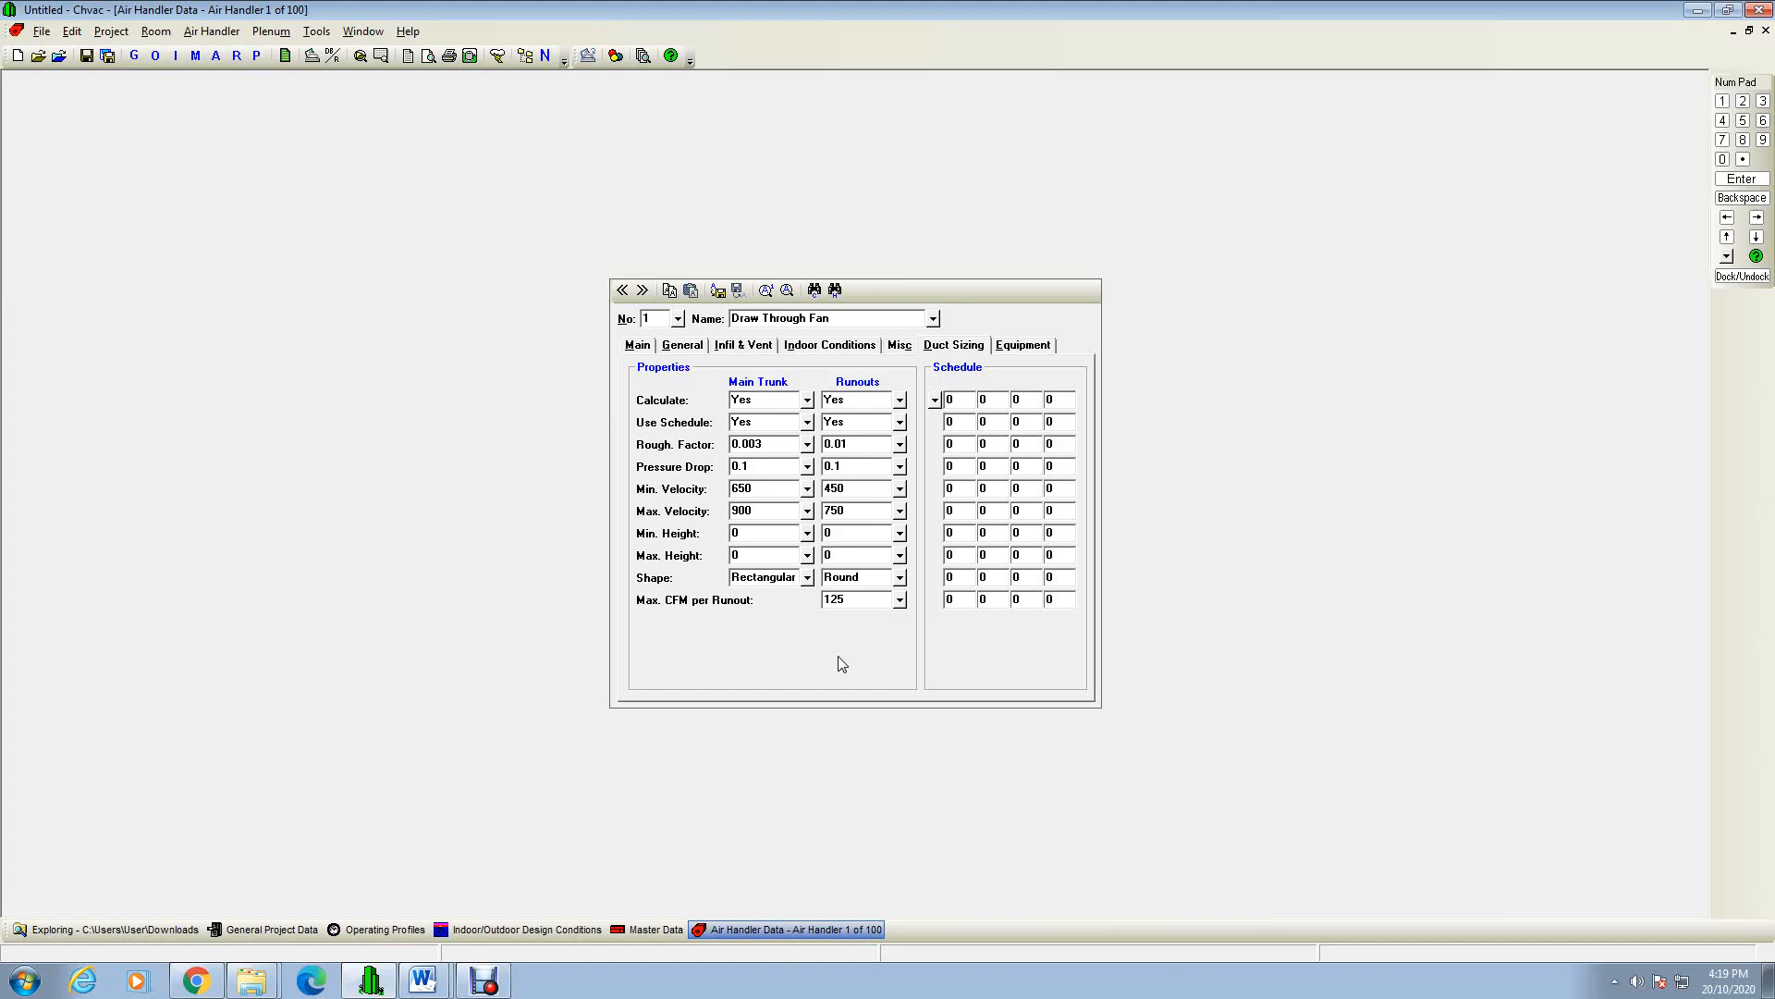
Step: Fill the duct schedule with the "Even numbered inches complete" sizes and show the air handler's equipment data
left_click(935, 400)
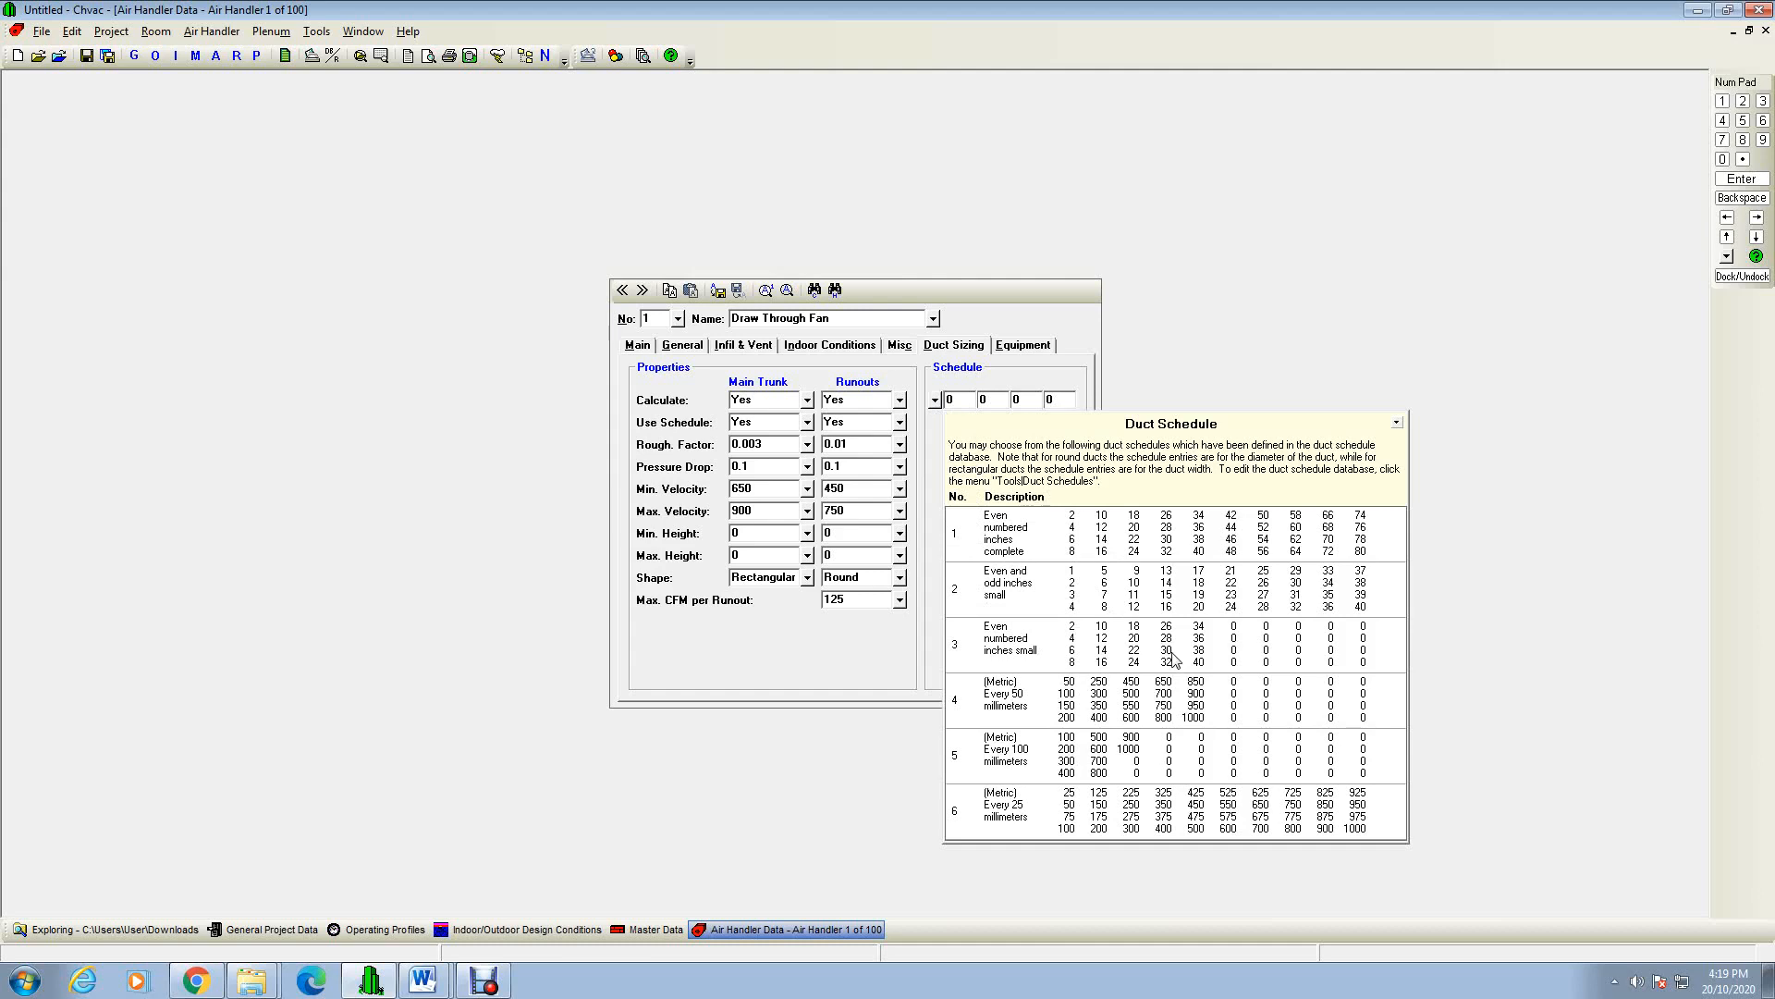
left_click(1028, 542)
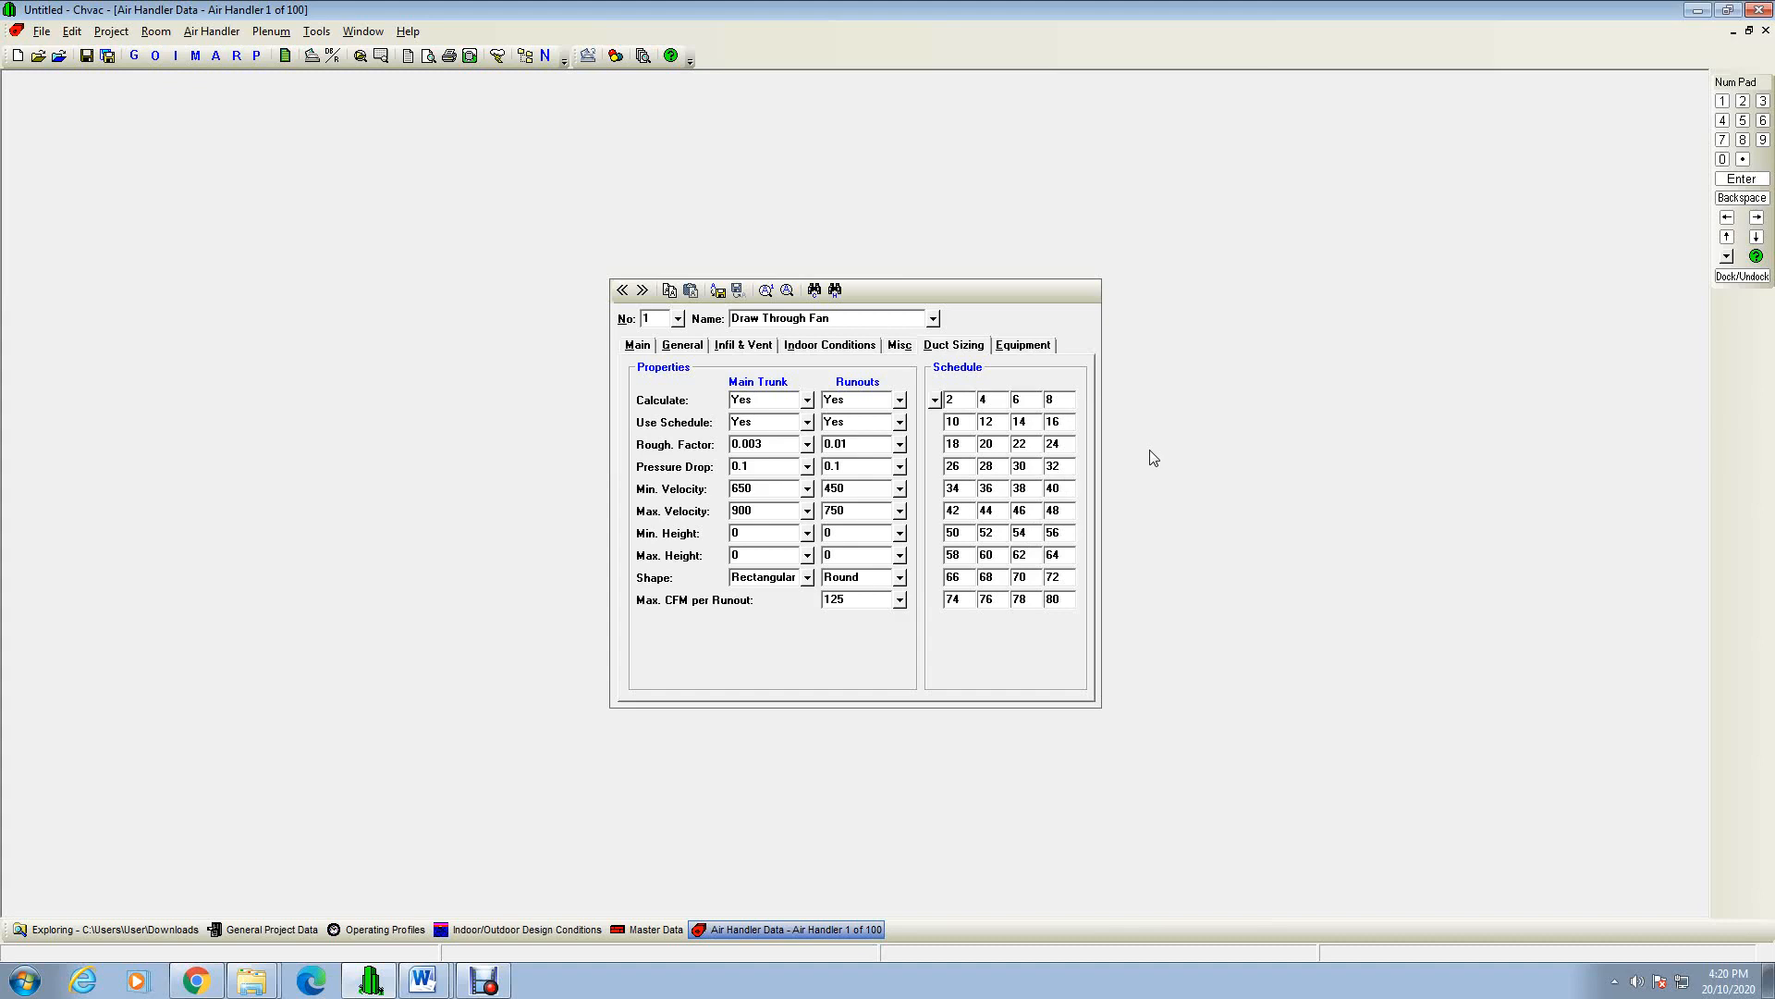
left_click(1034, 347)
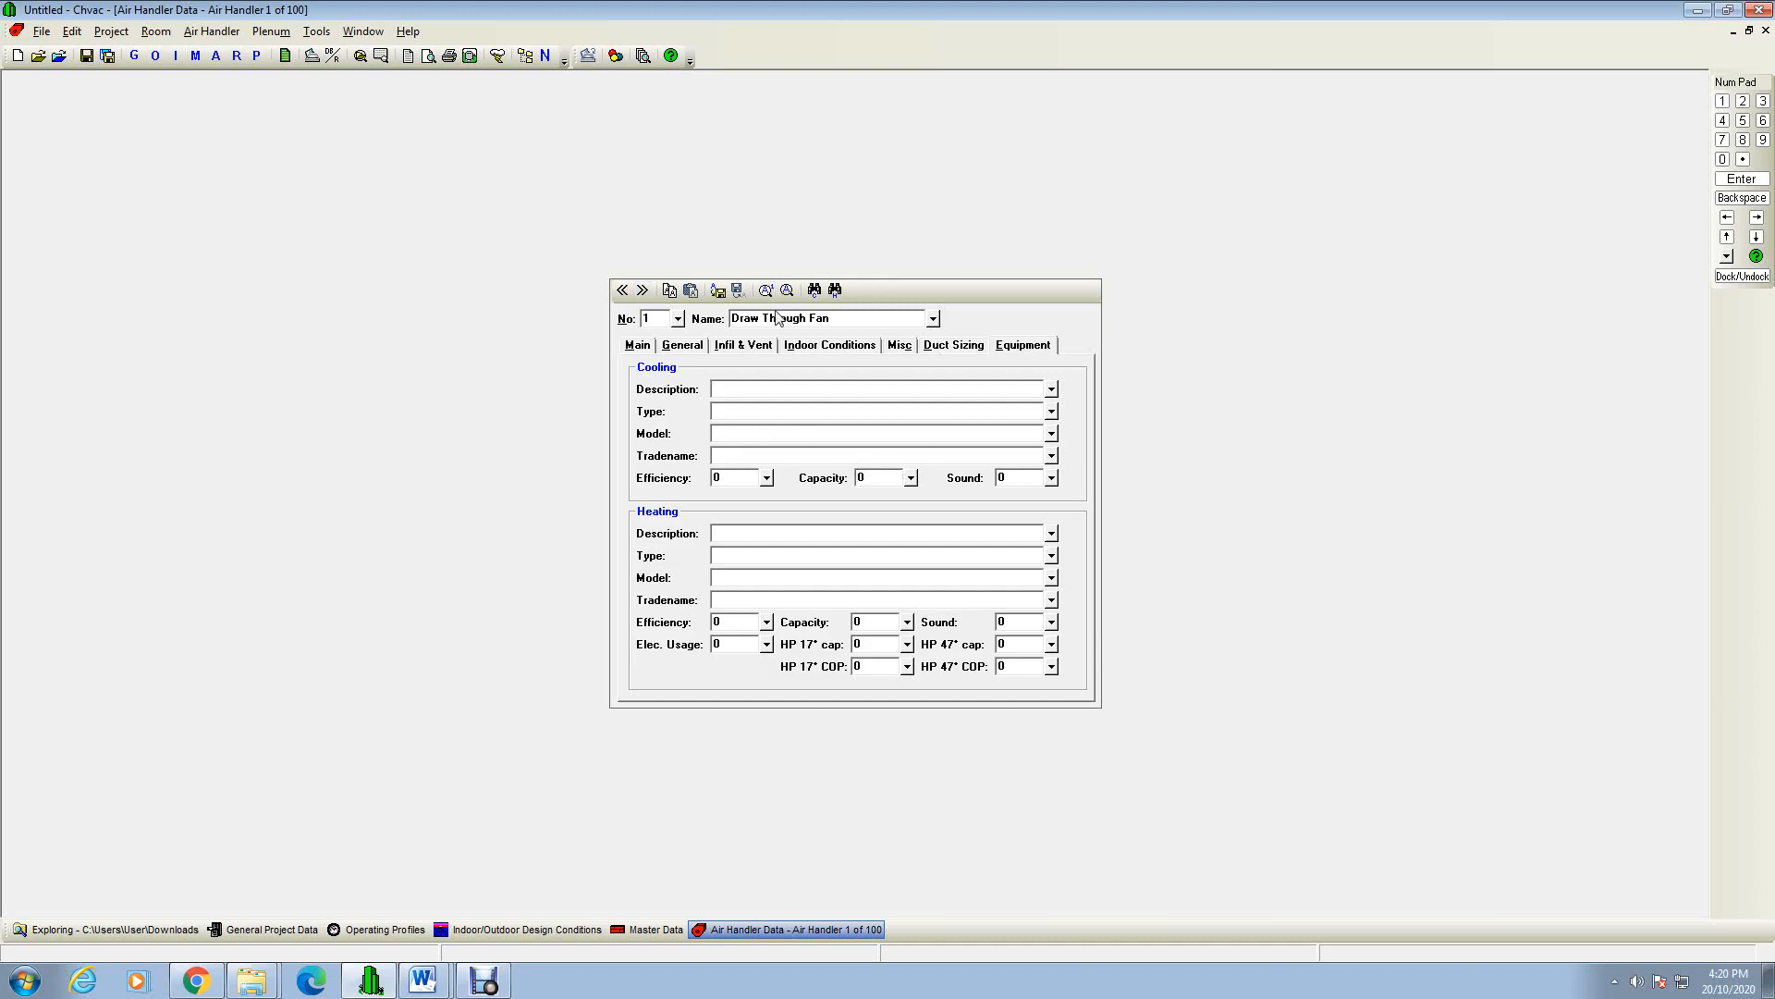
Step: Open the room data, name room 1 Meeting Room following the room specifications in Example.docx, and assign it to zone 1
left_click(236, 55)
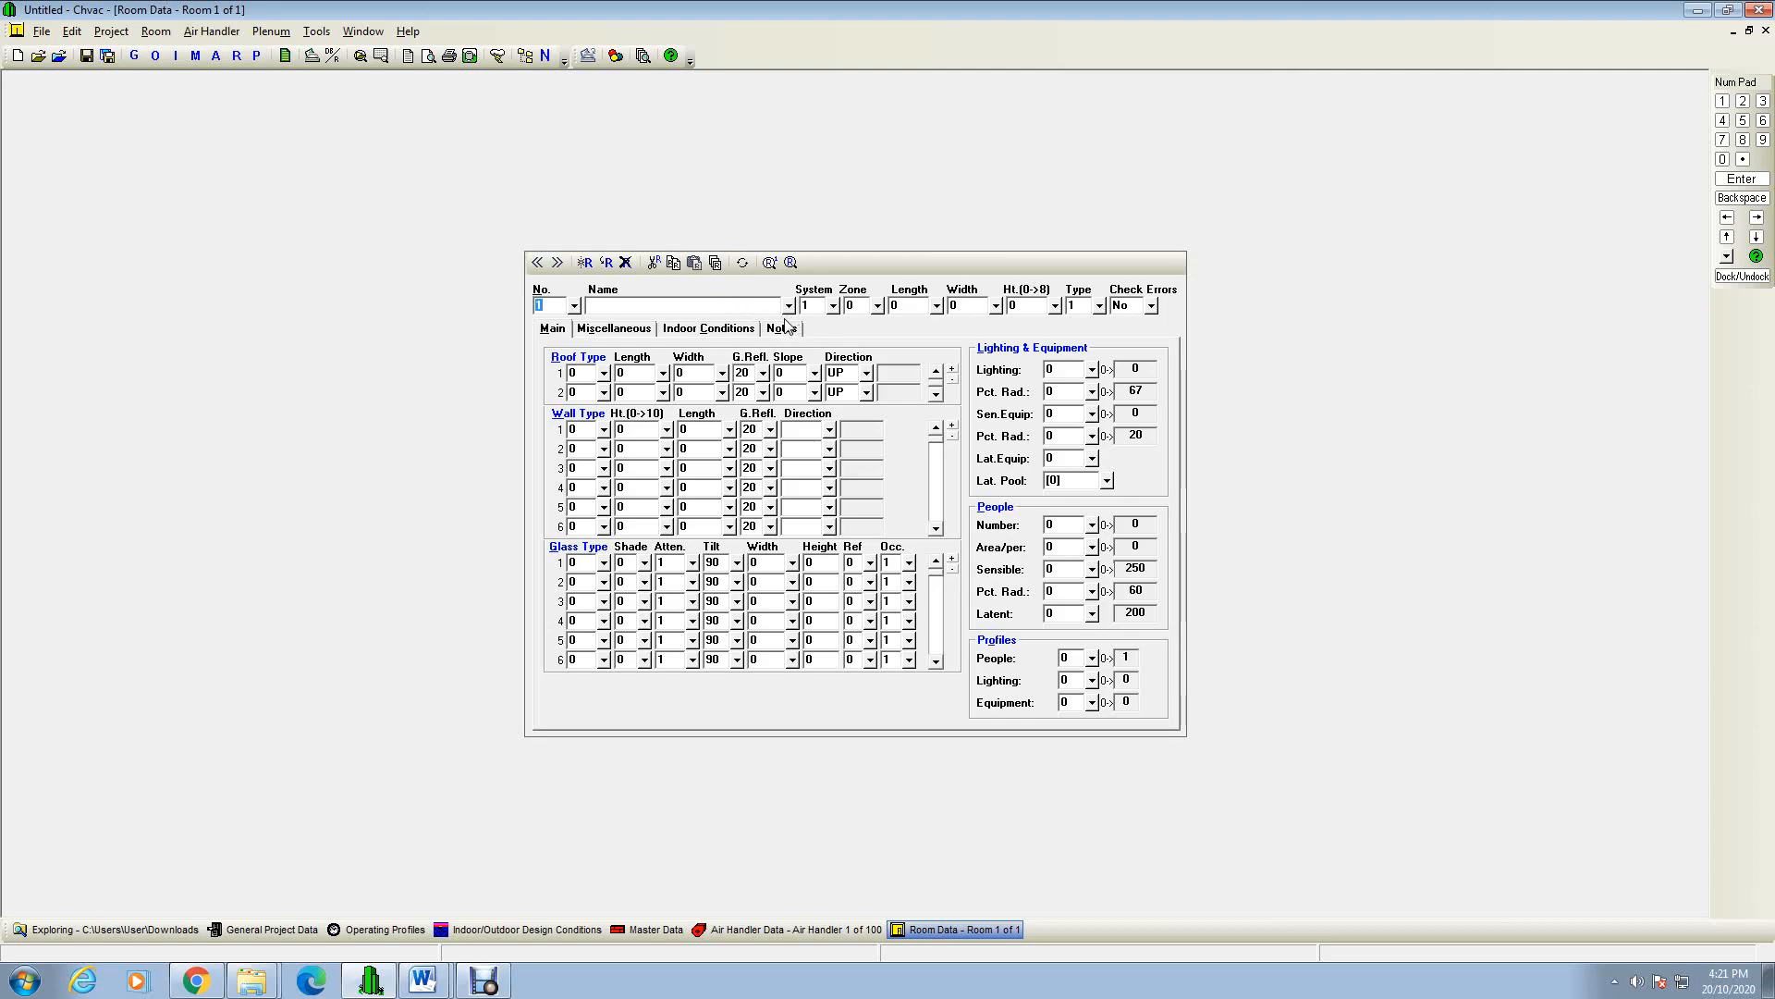
left_click(671, 310)
type("Meeting")
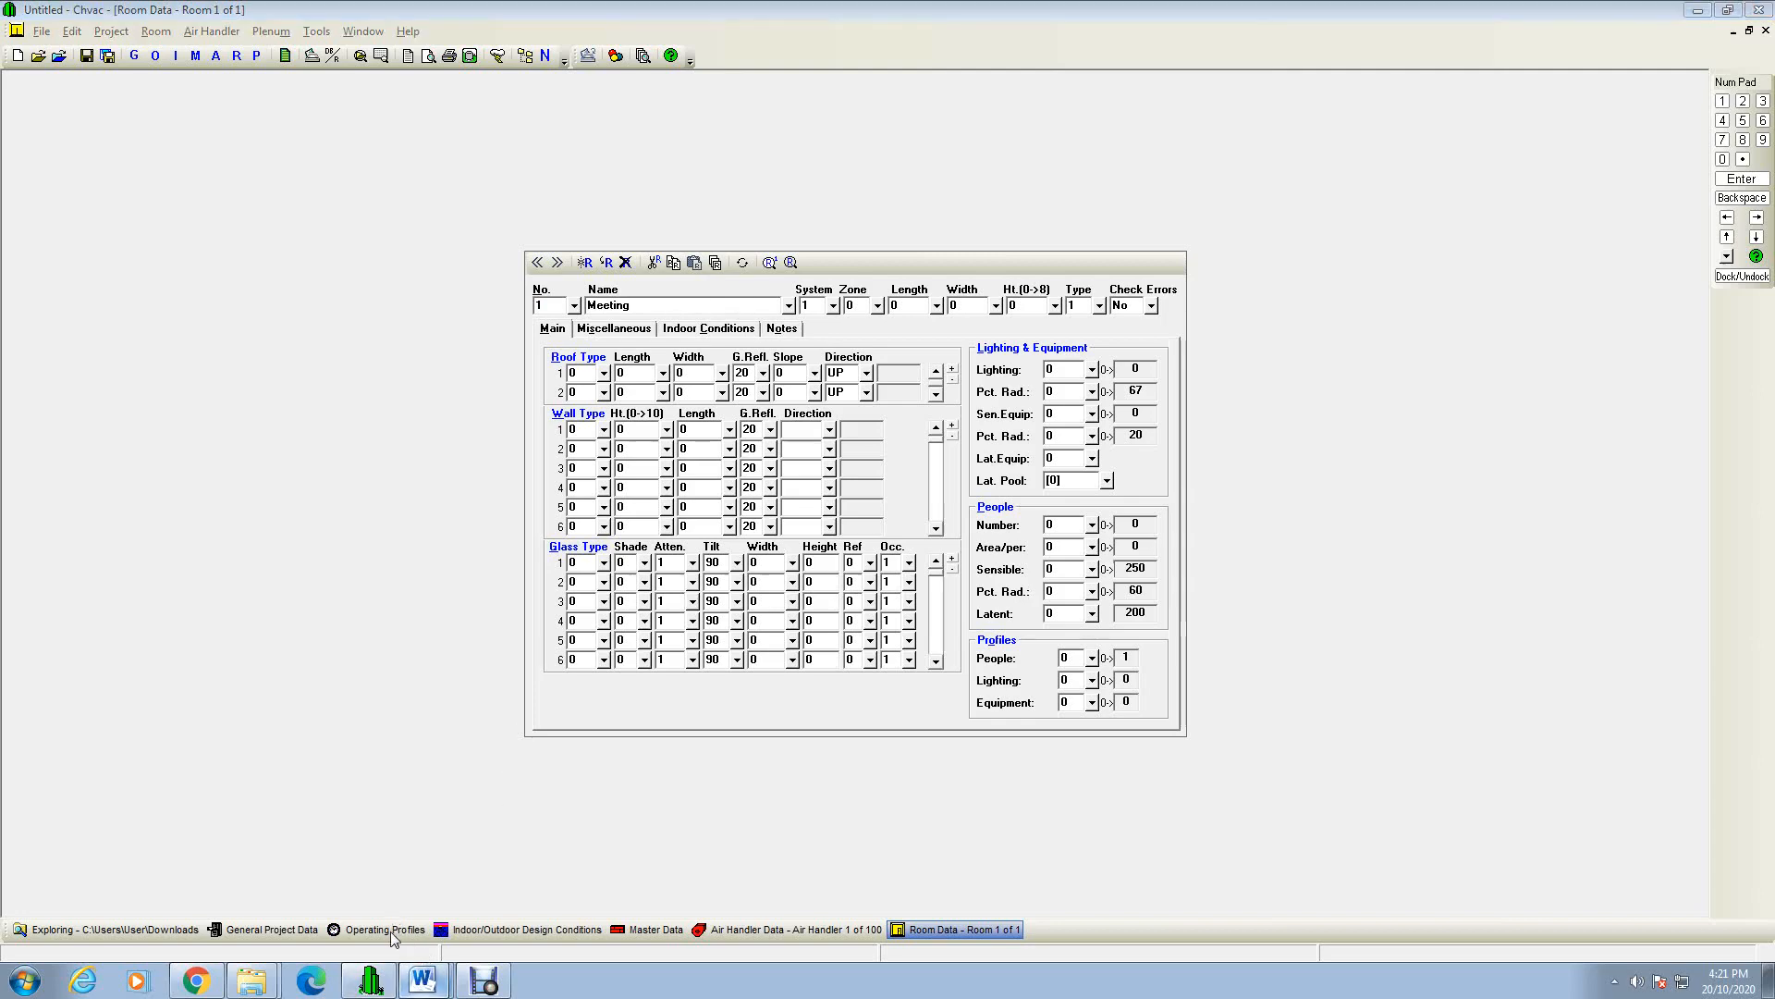
left_click(423, 980)
scroll(765, 741, "down", 3)
scroll(765, 749, "down", 15)
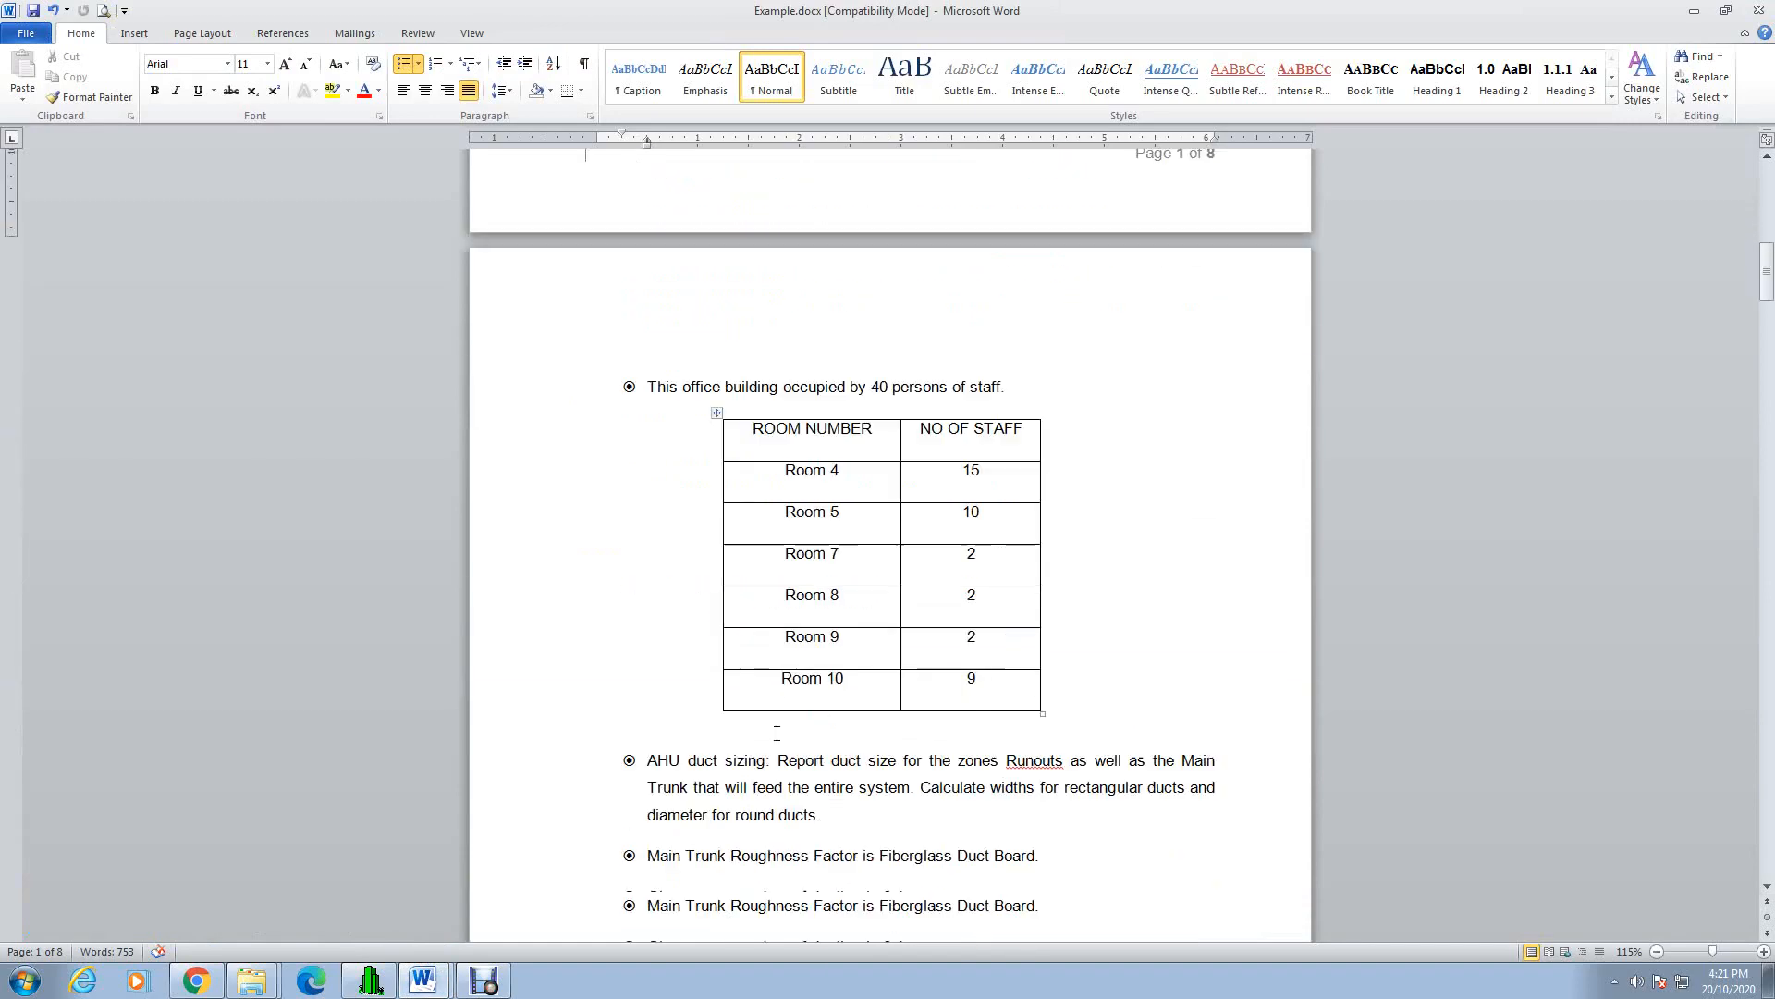
scroll(786, 732, "down", 9)
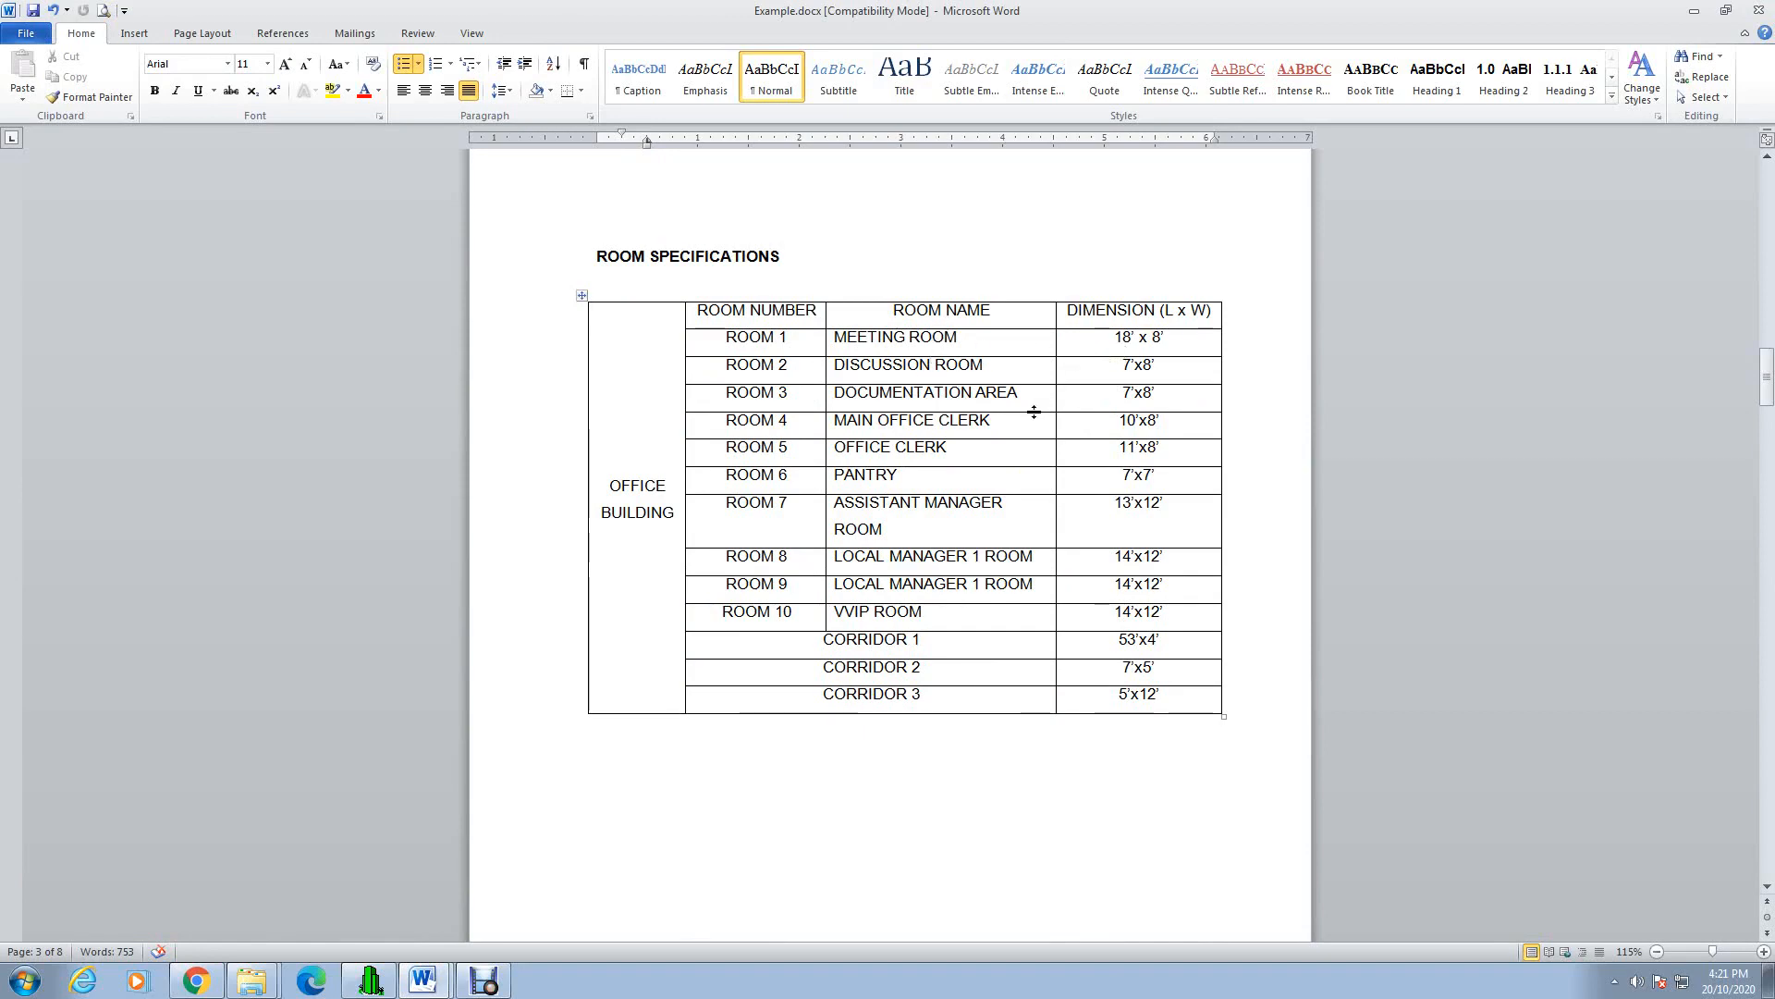
left_click(370, 980)
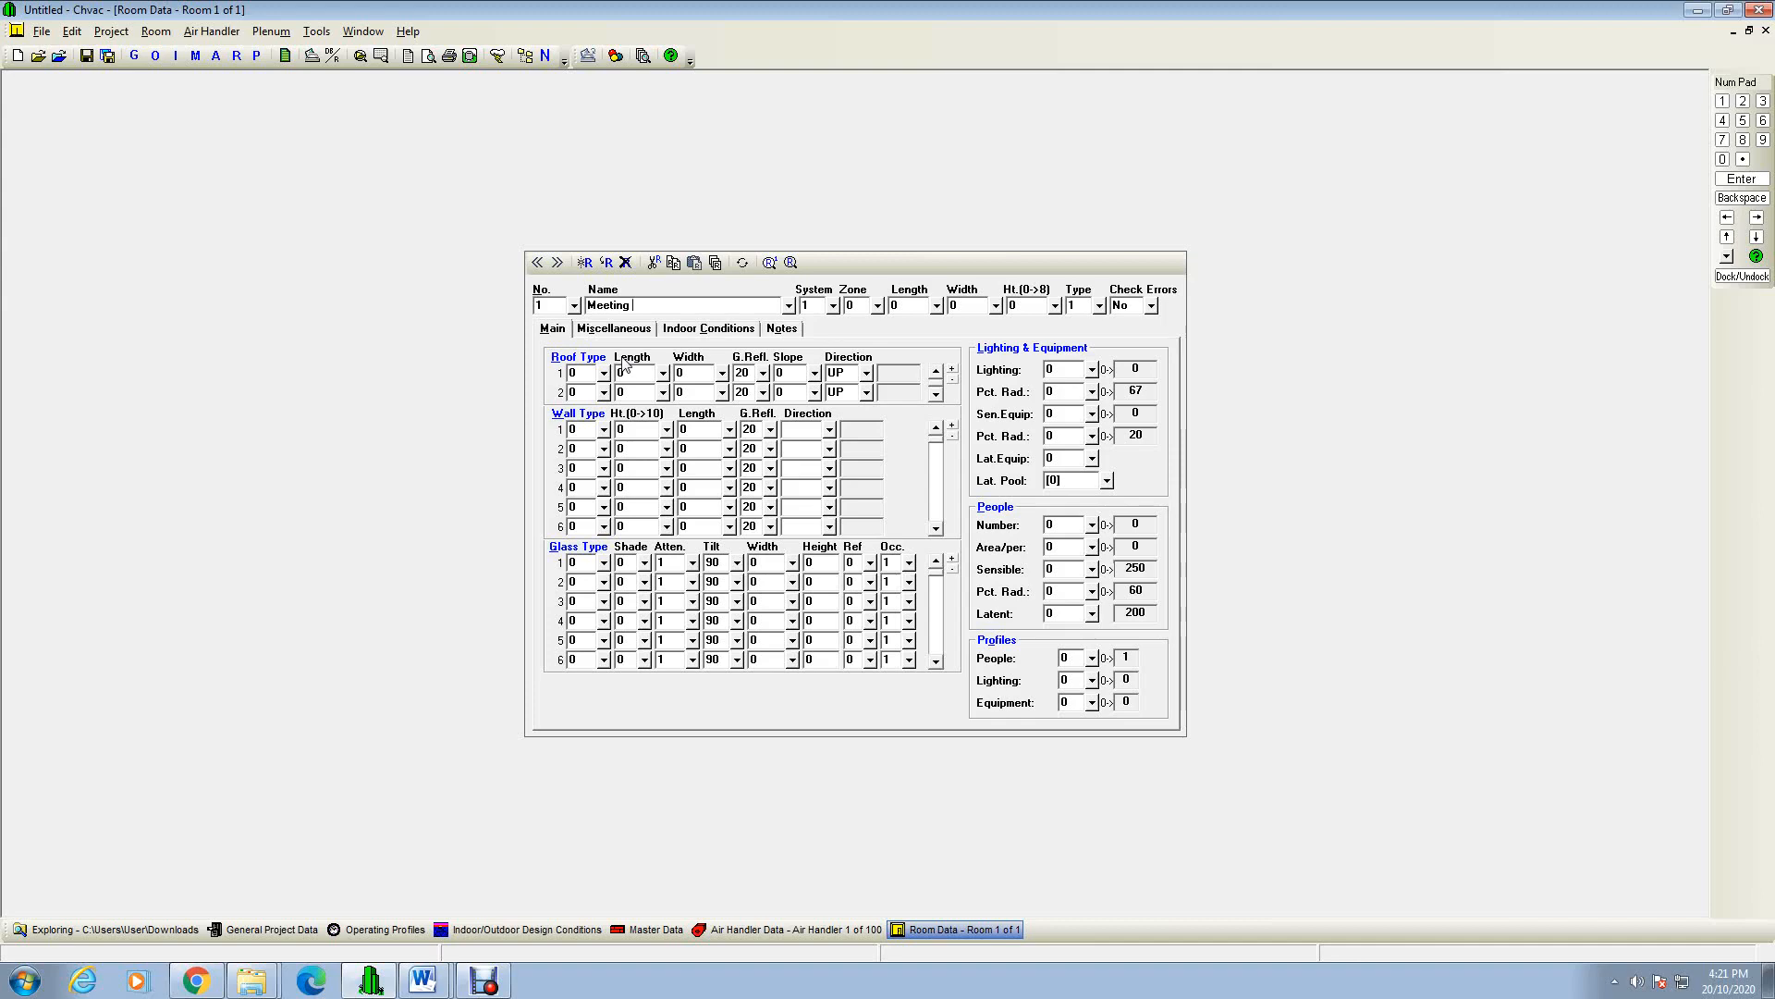
type("Room")
double_click(868, 303)
type("1")
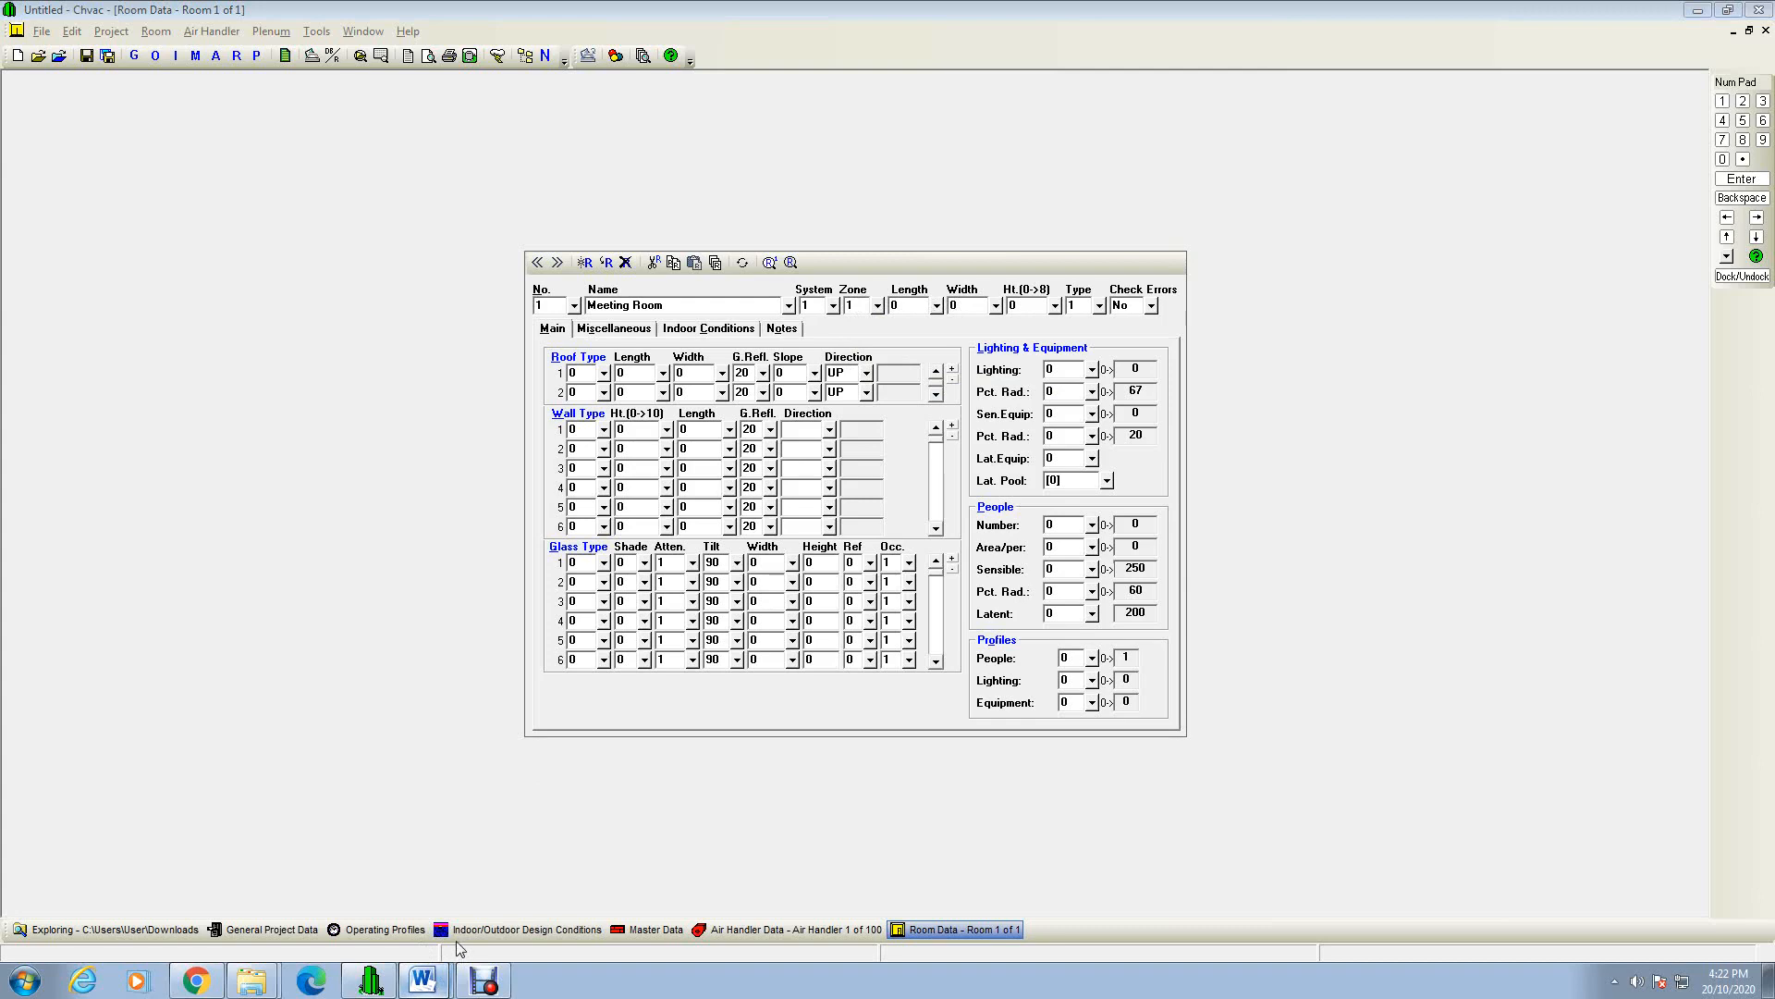
Step: Set the Meeting Room's length to 18 and width to 8 from the Example.docx room table, and its ceiling height to 8
key("alt+Tab")
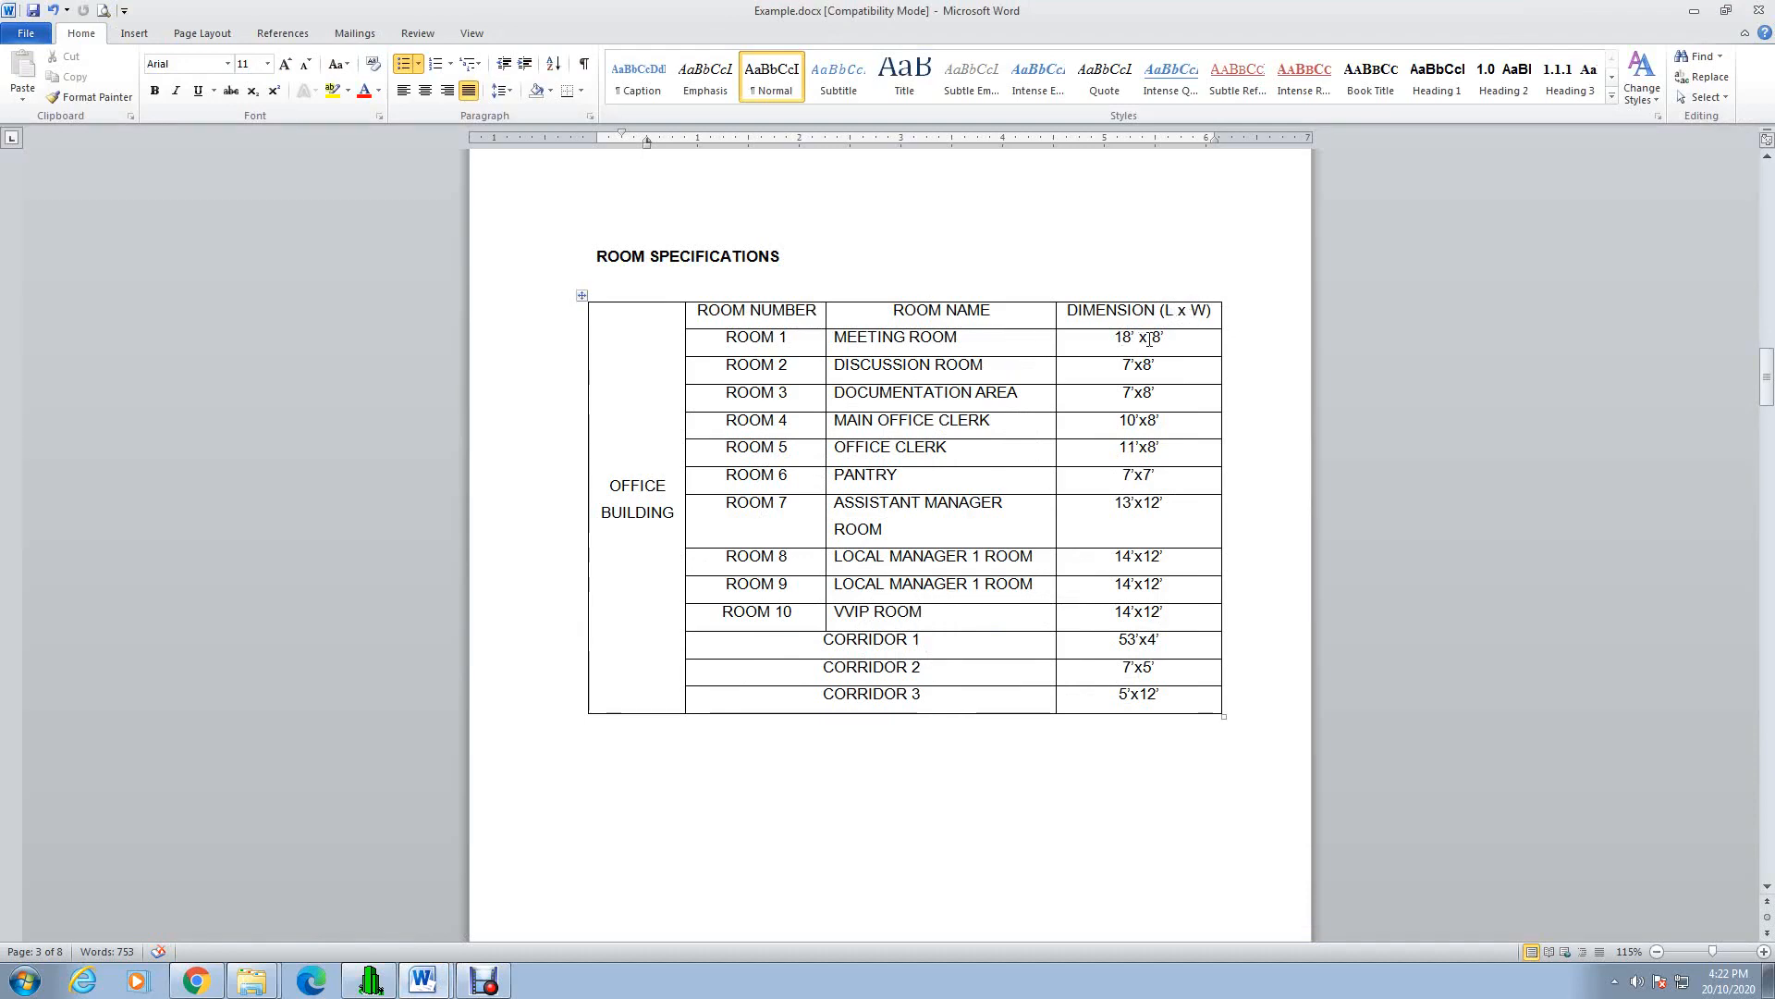
left_click(370, 980)
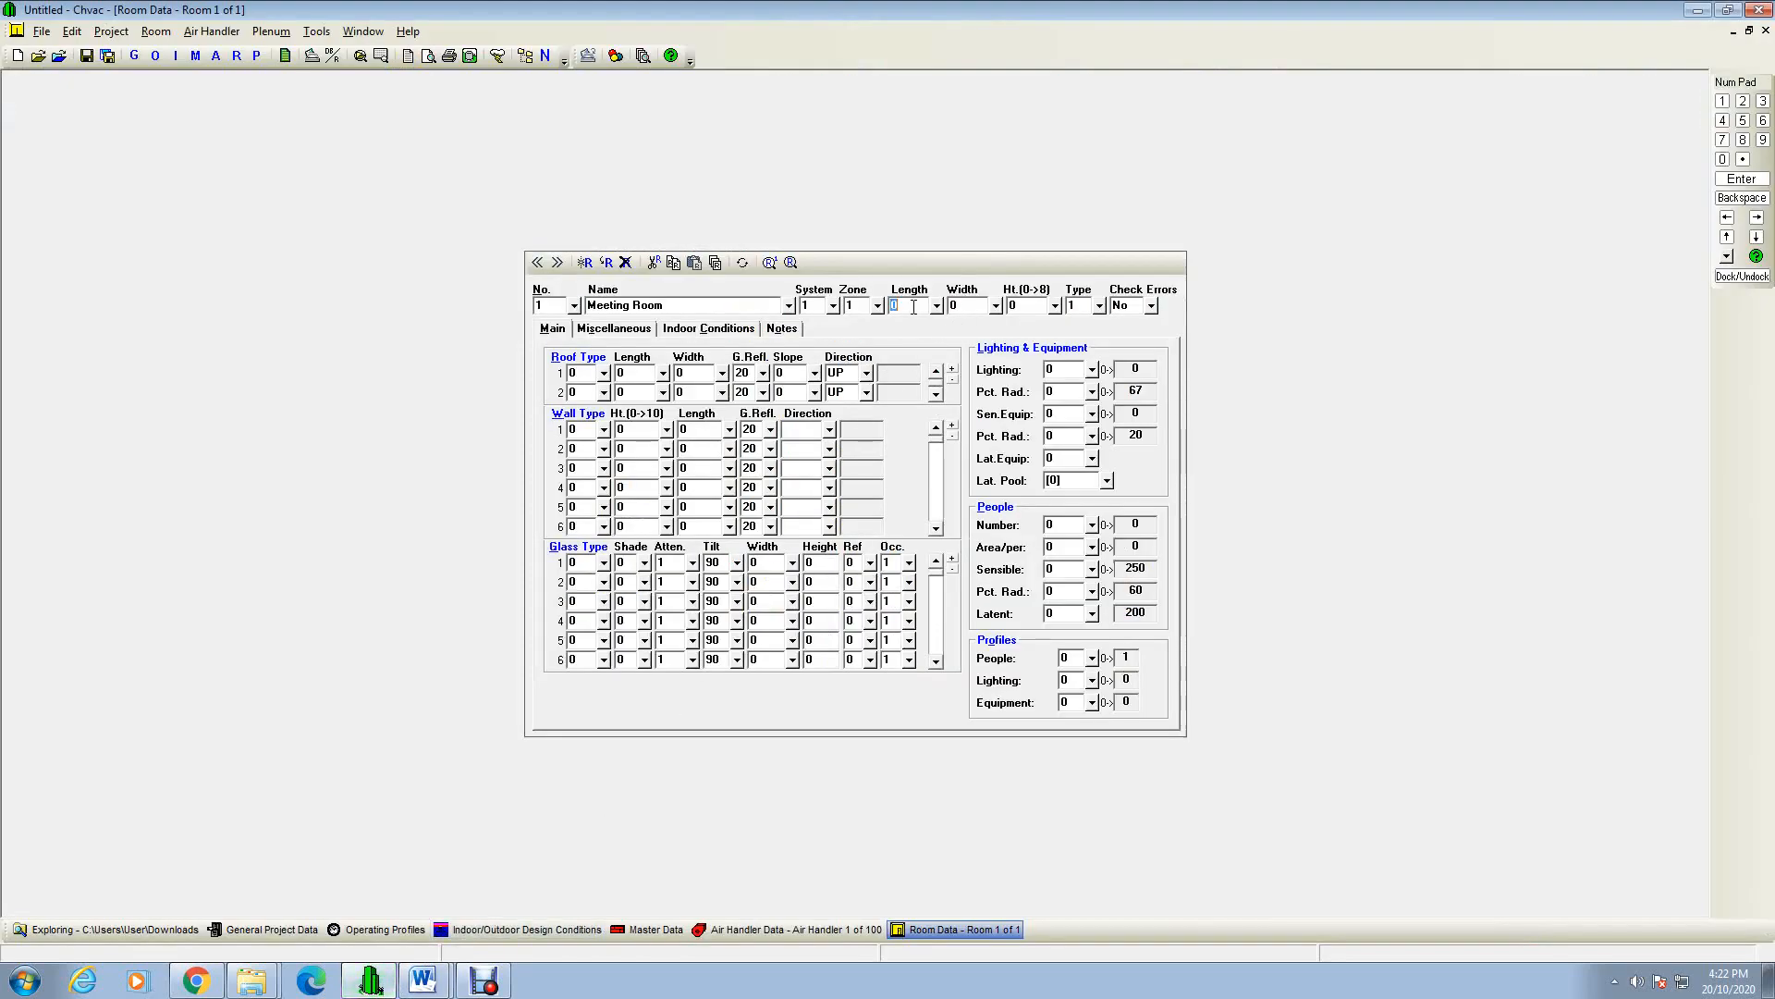
type("1")
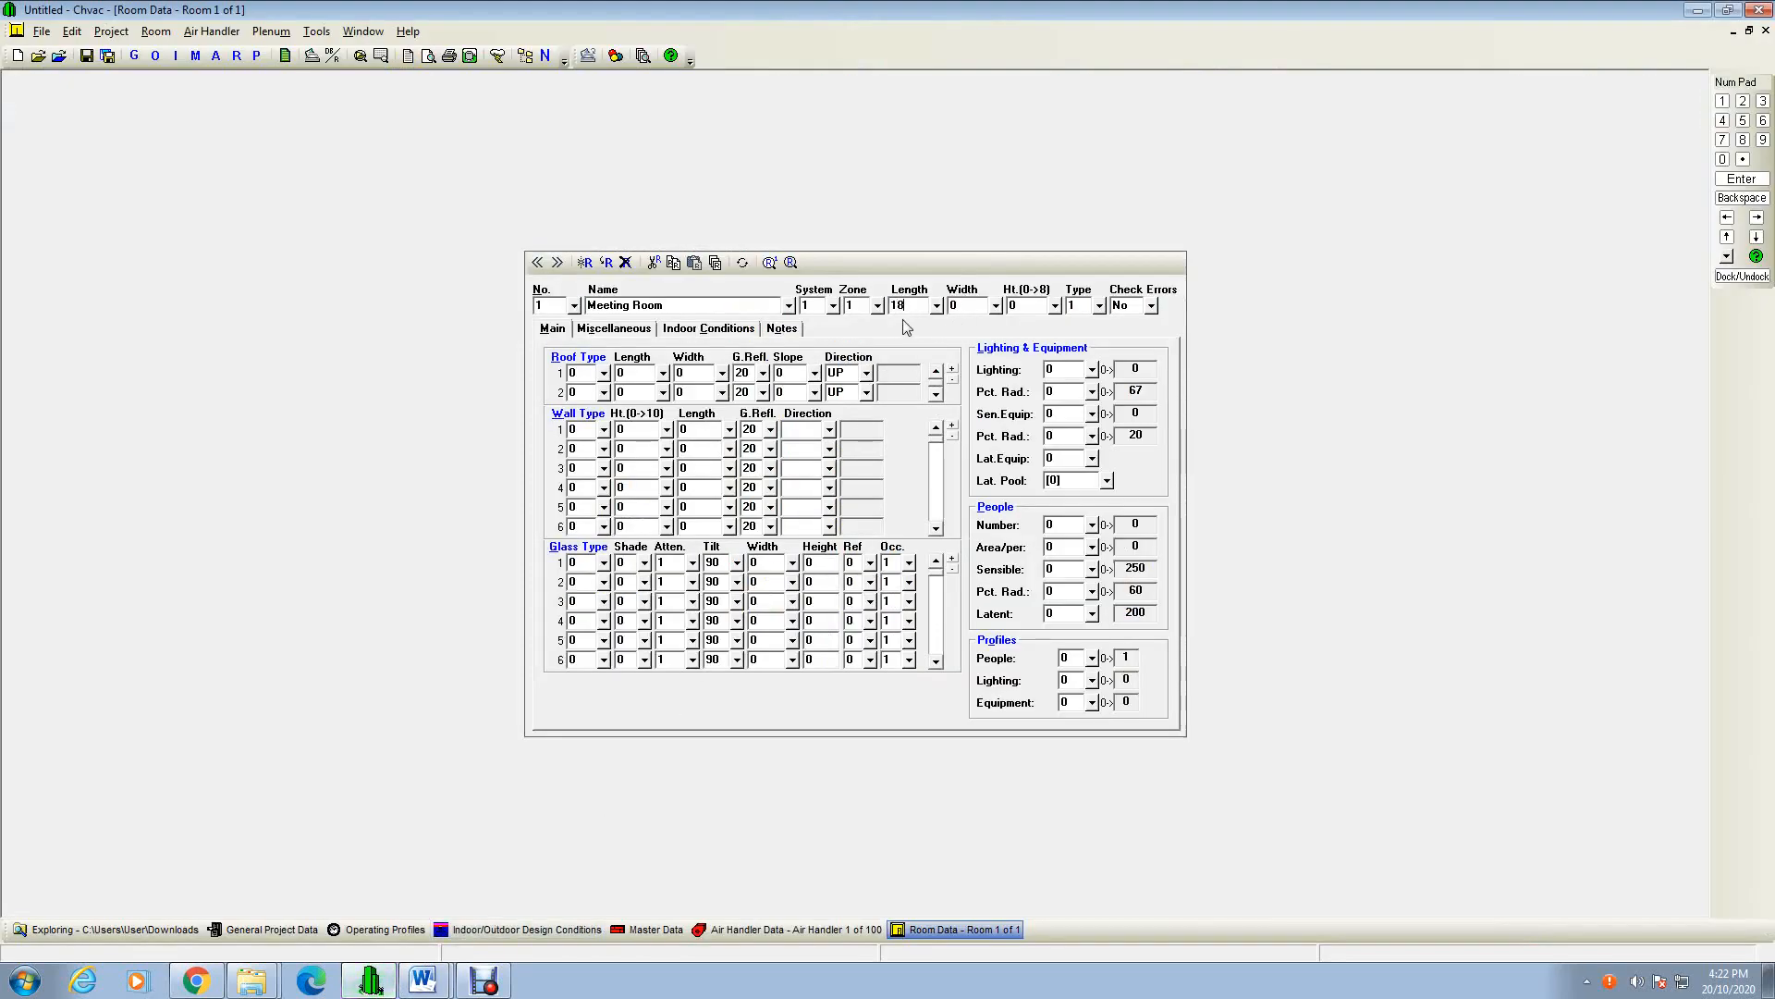
type("8")
left_click(969, 306)
type("8")
left_click(1045, 305)
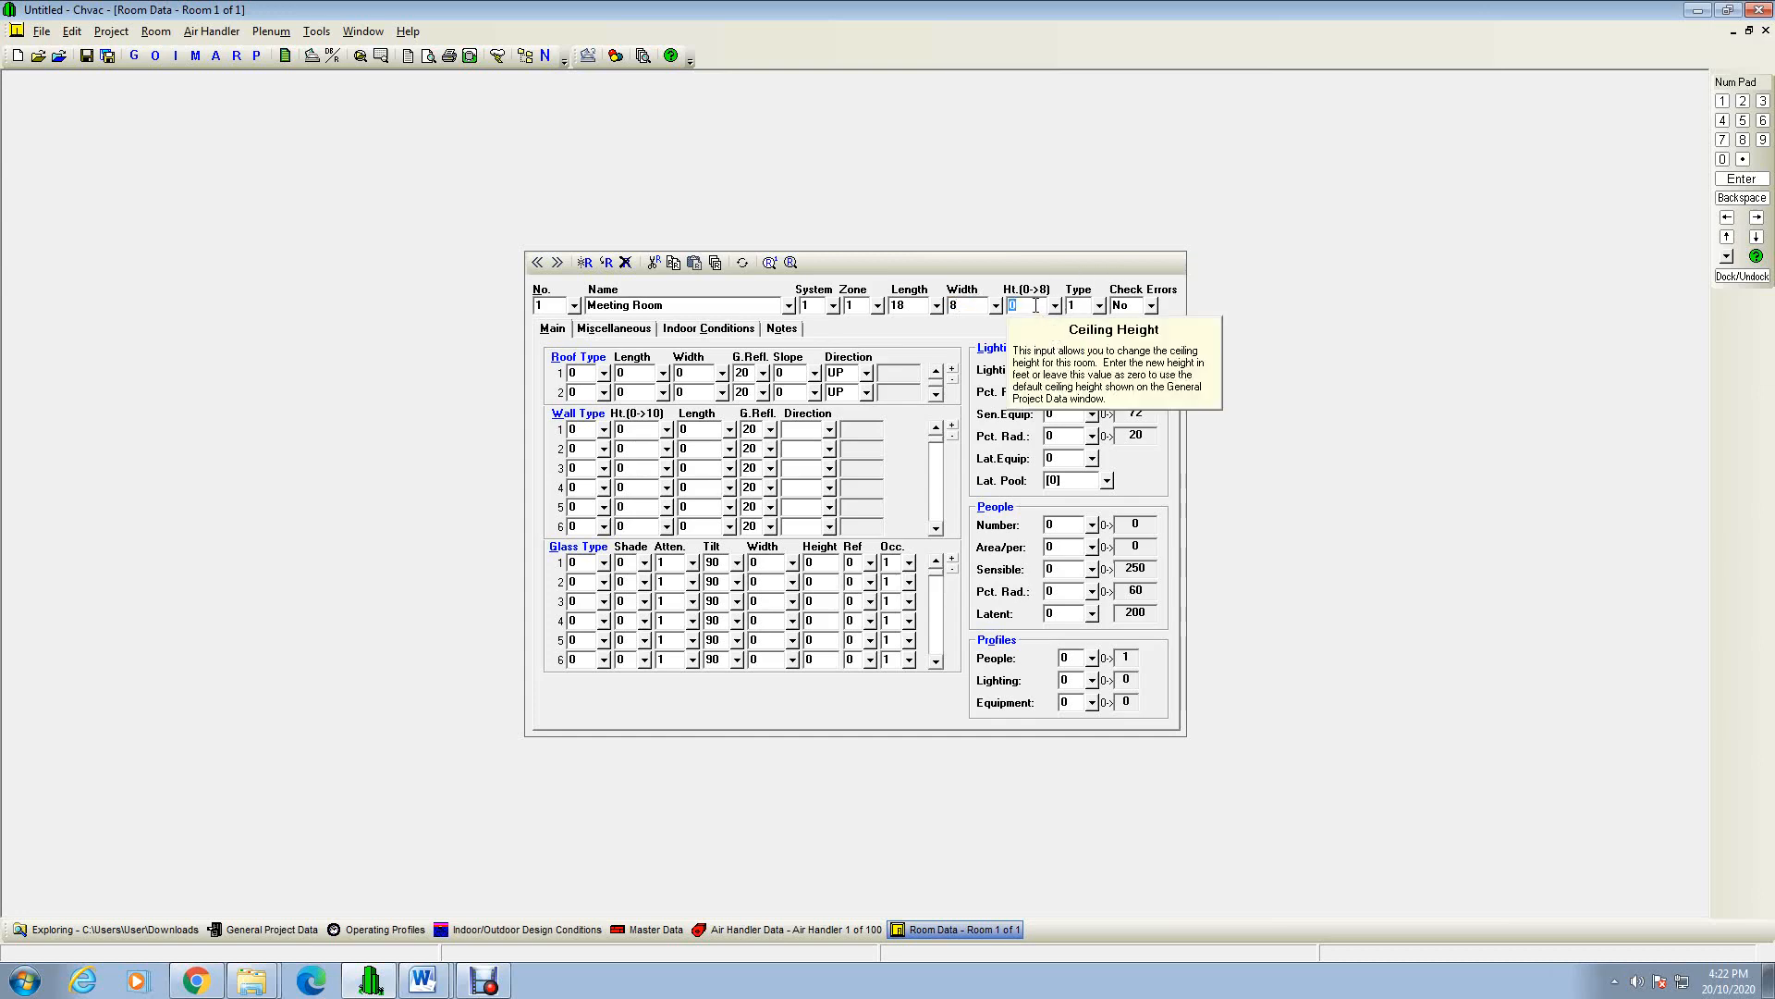
type("8")
left_click(961, 323)
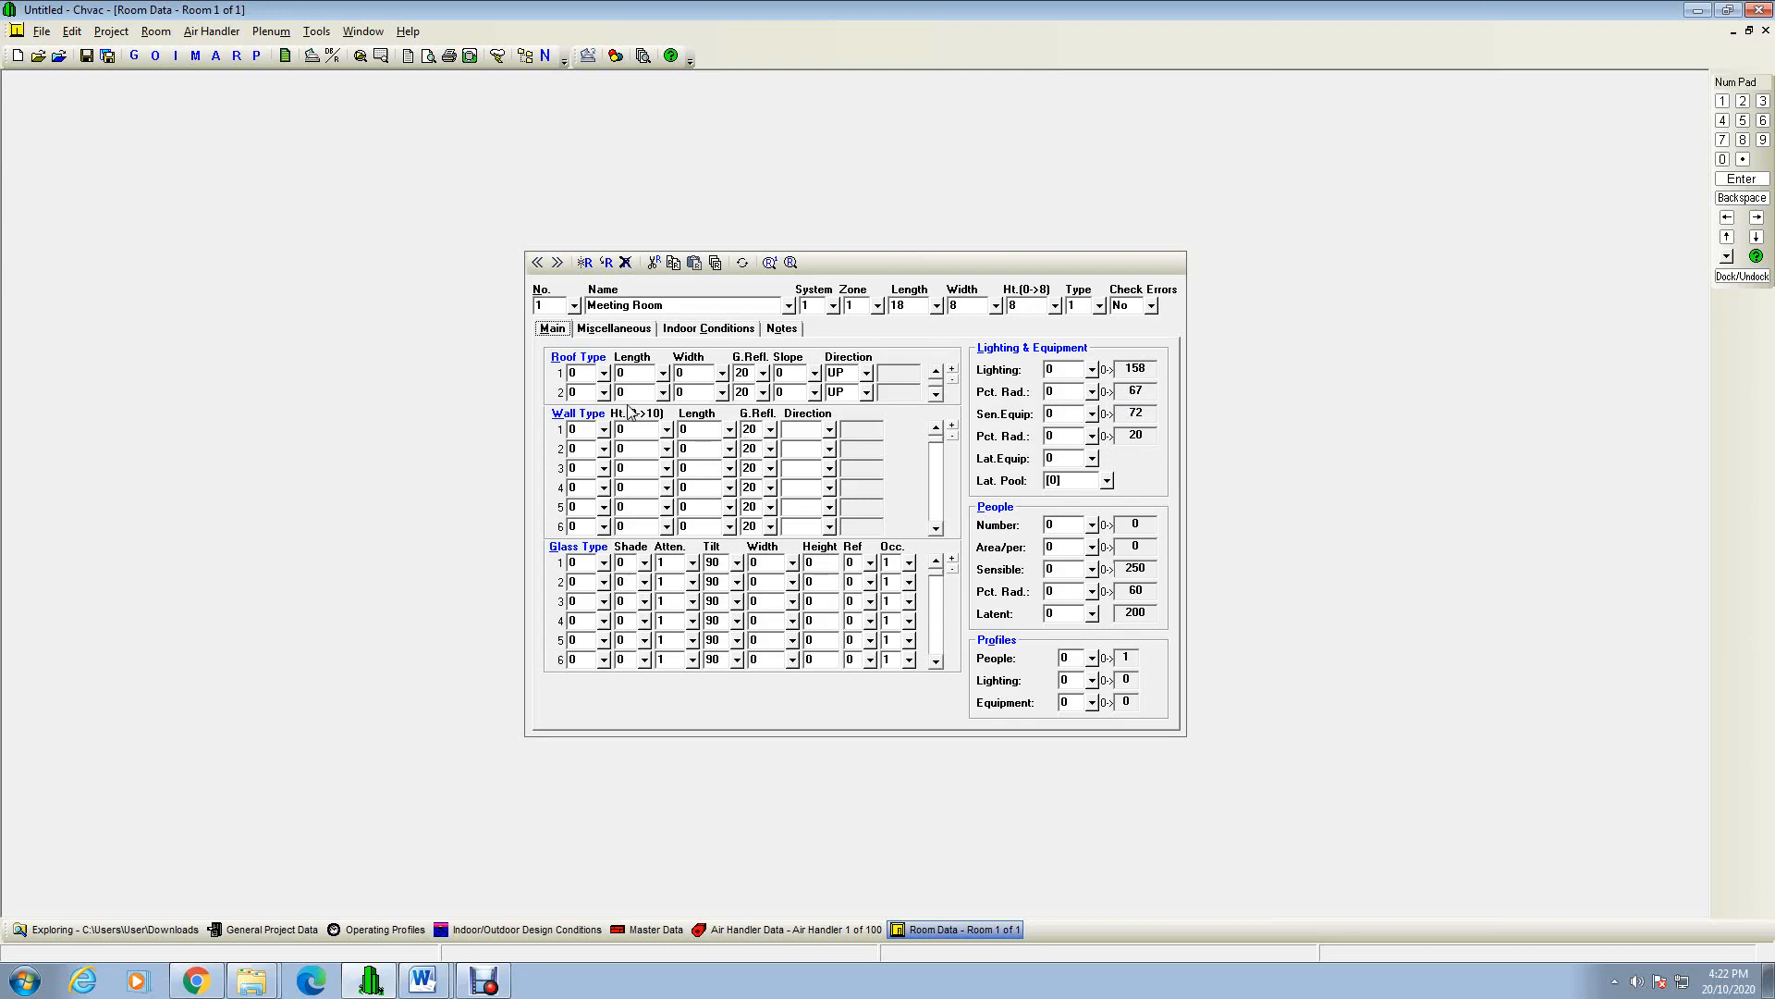
Step: Assign roof type 1 to the Meeting Room's first roof and wall type 1 with height 8 to its first wall
left_click(551, 331)
left_click(605, 373)
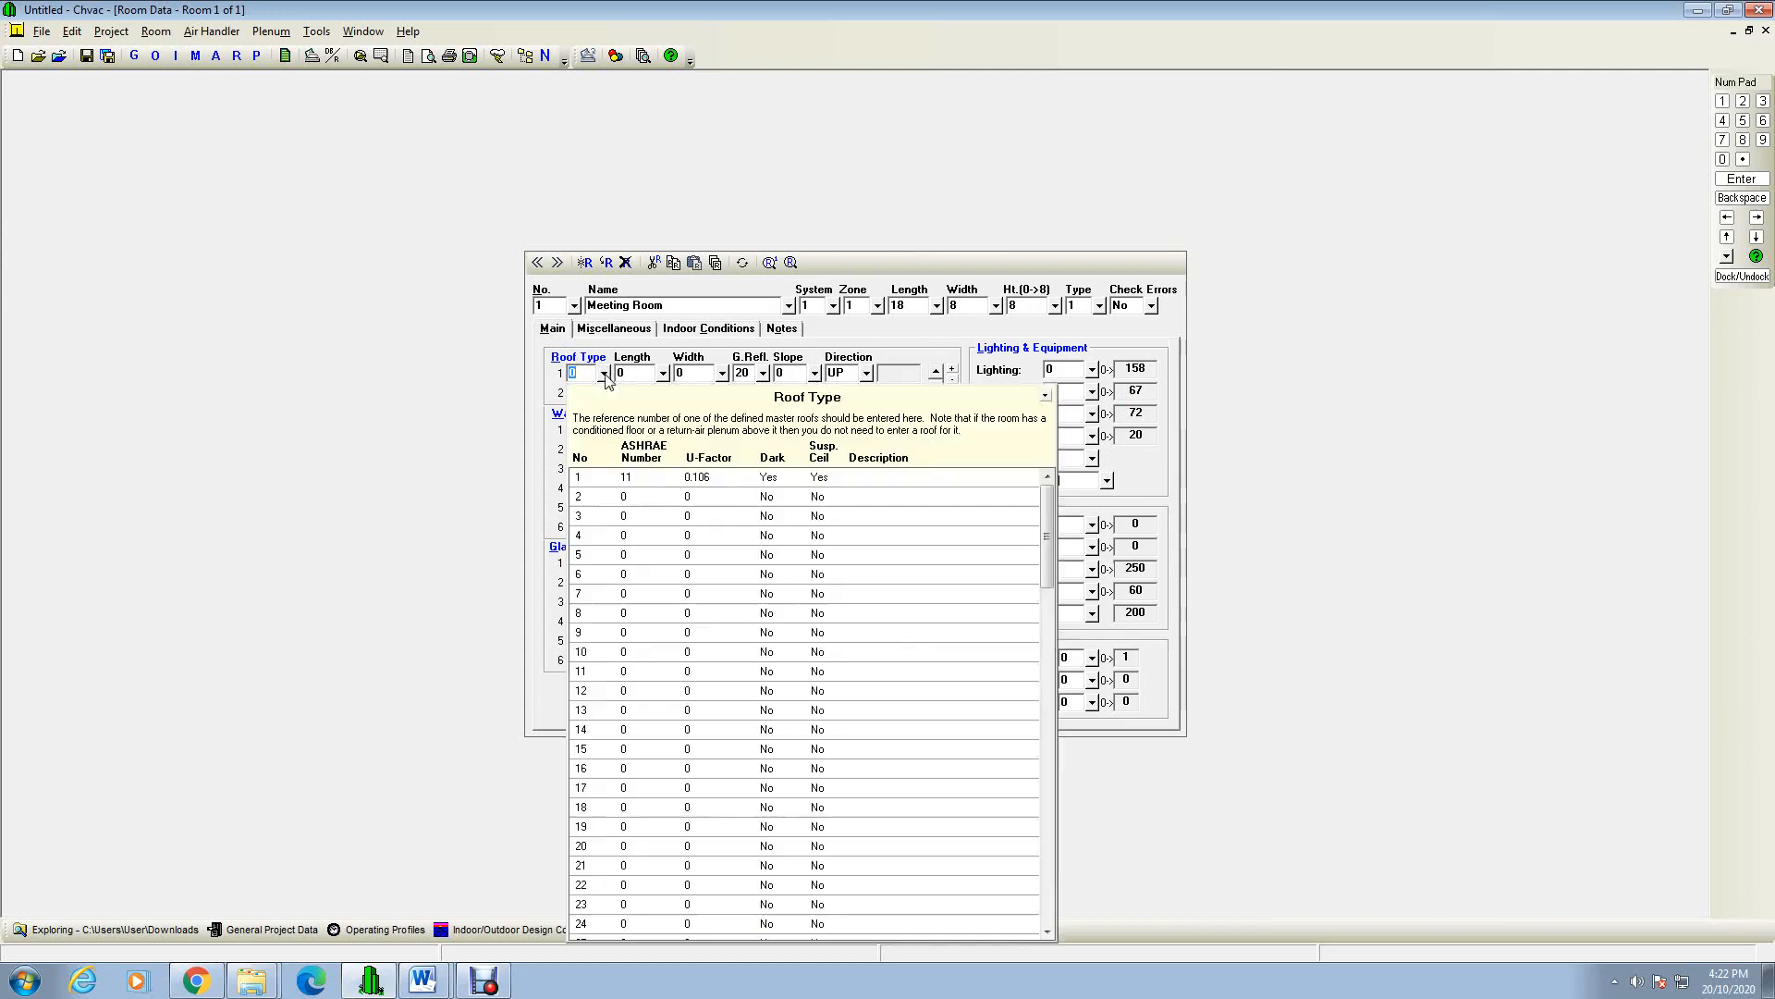
left_click(596, 481)
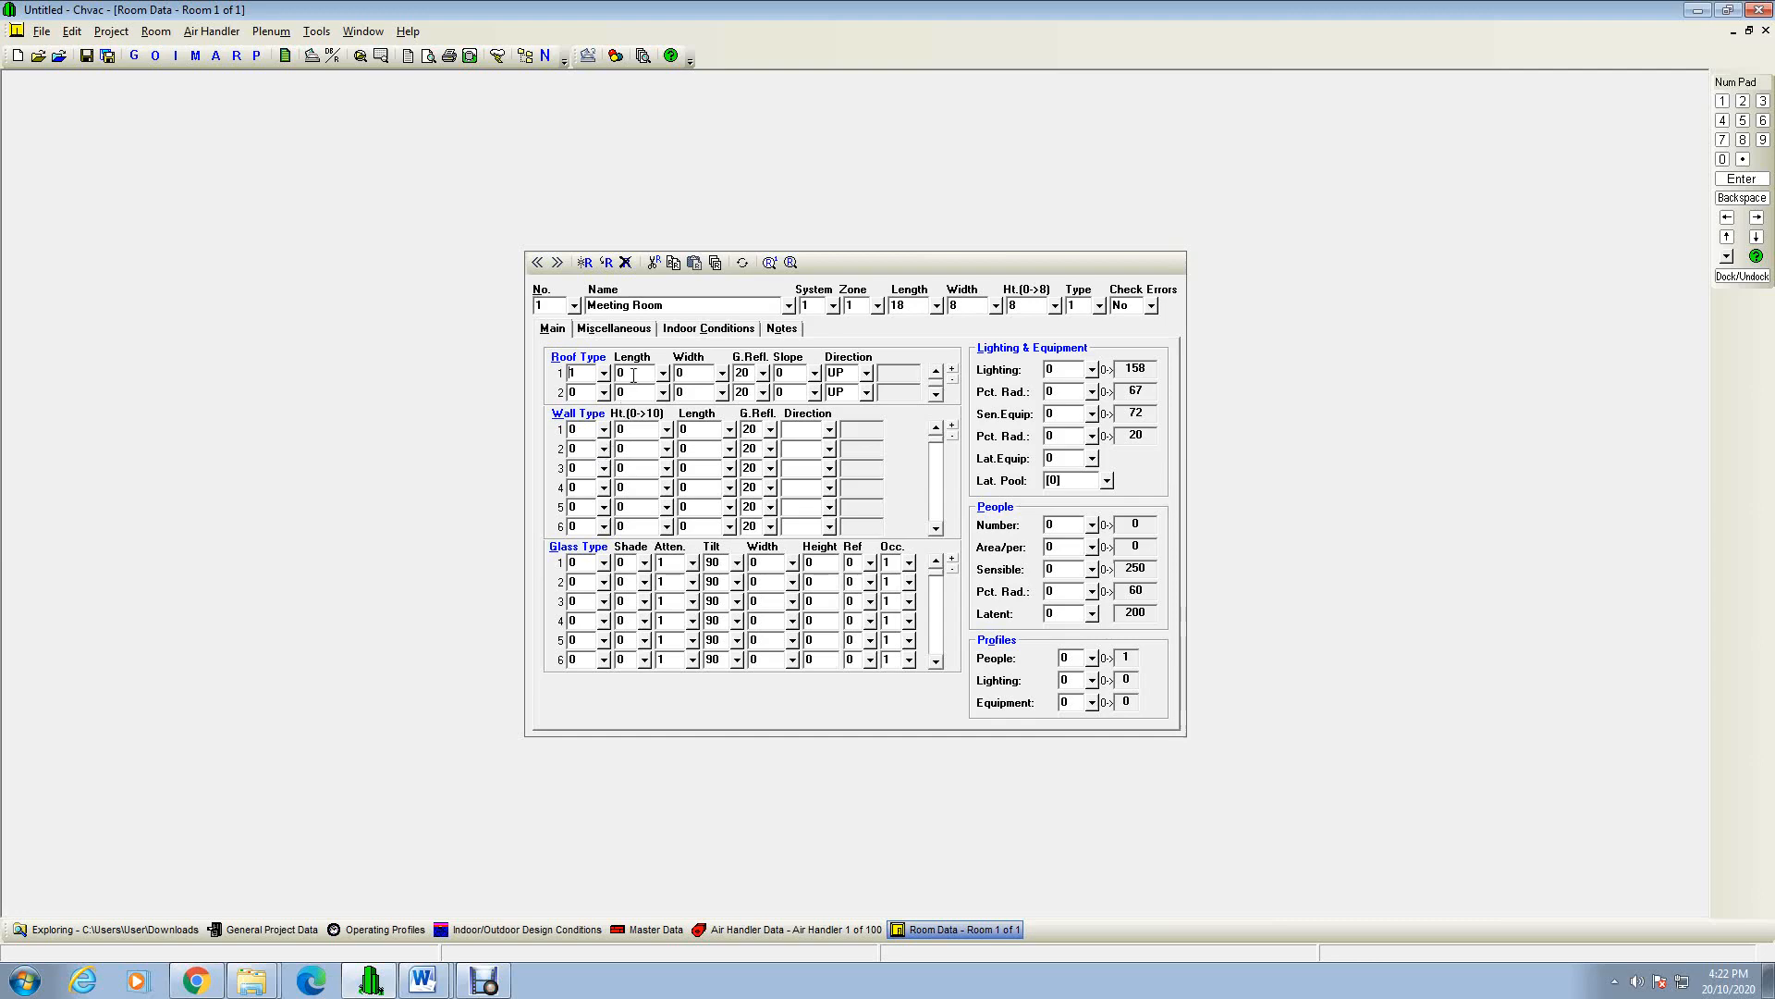
double_click(603, 431)
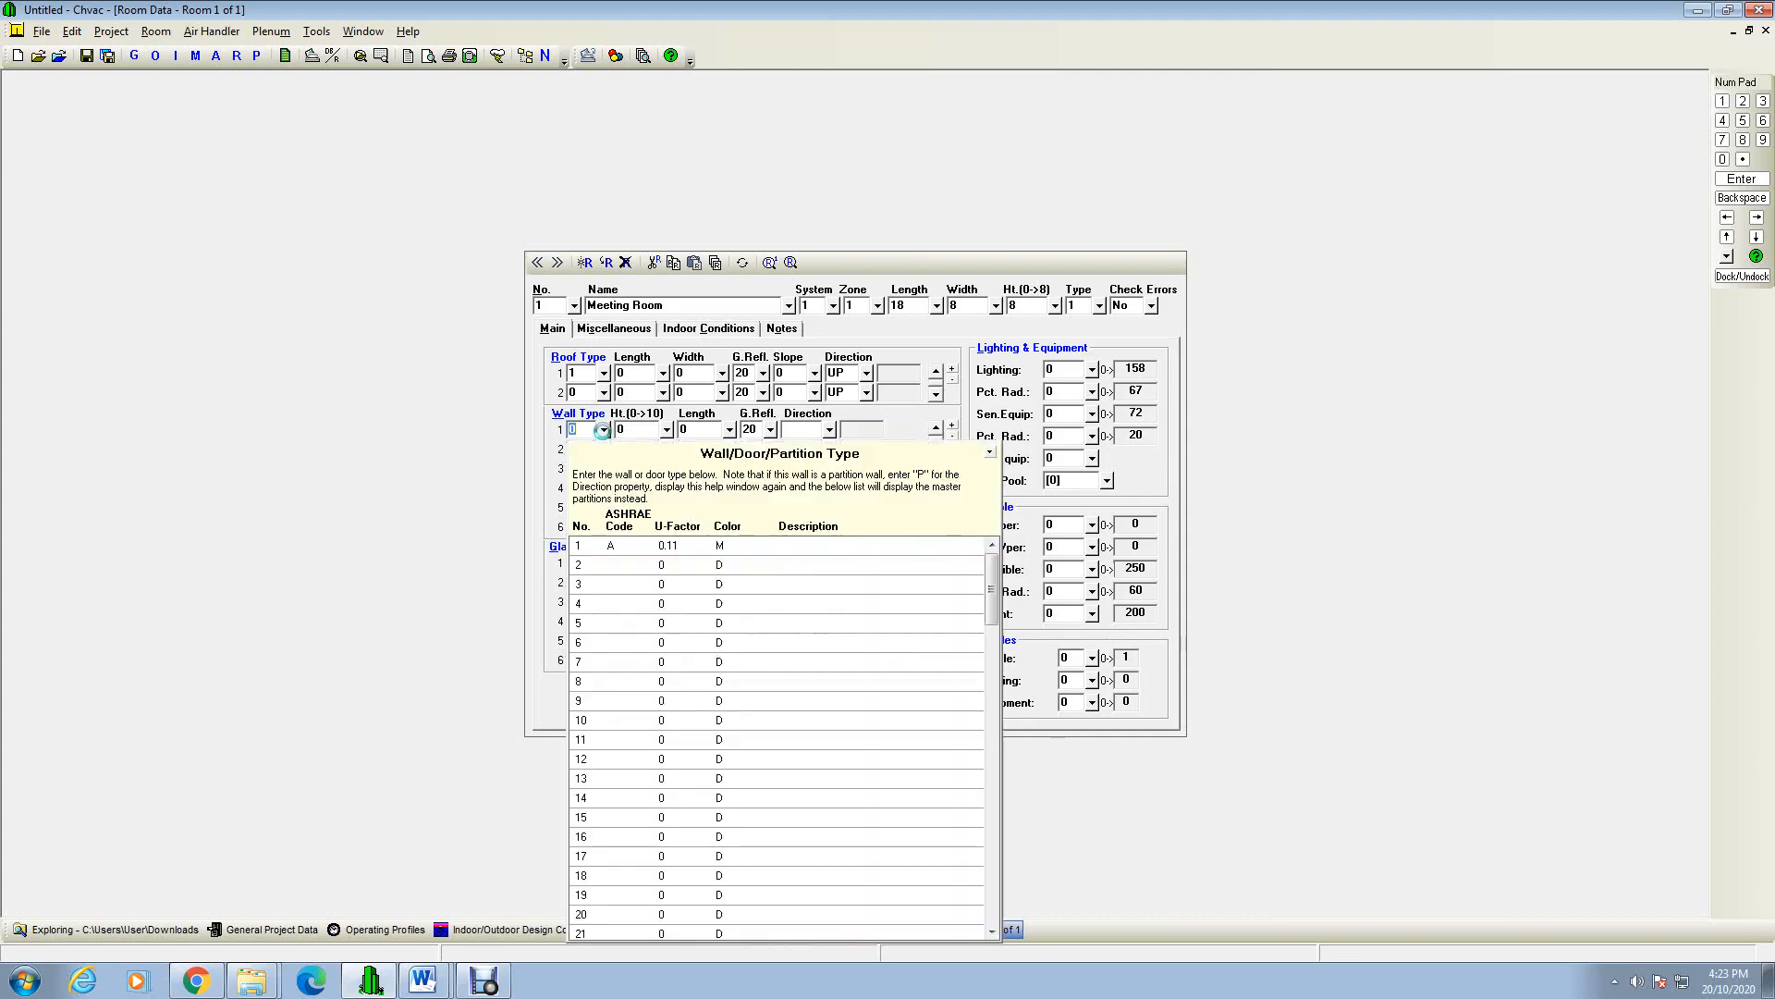
double_click(617, 548)
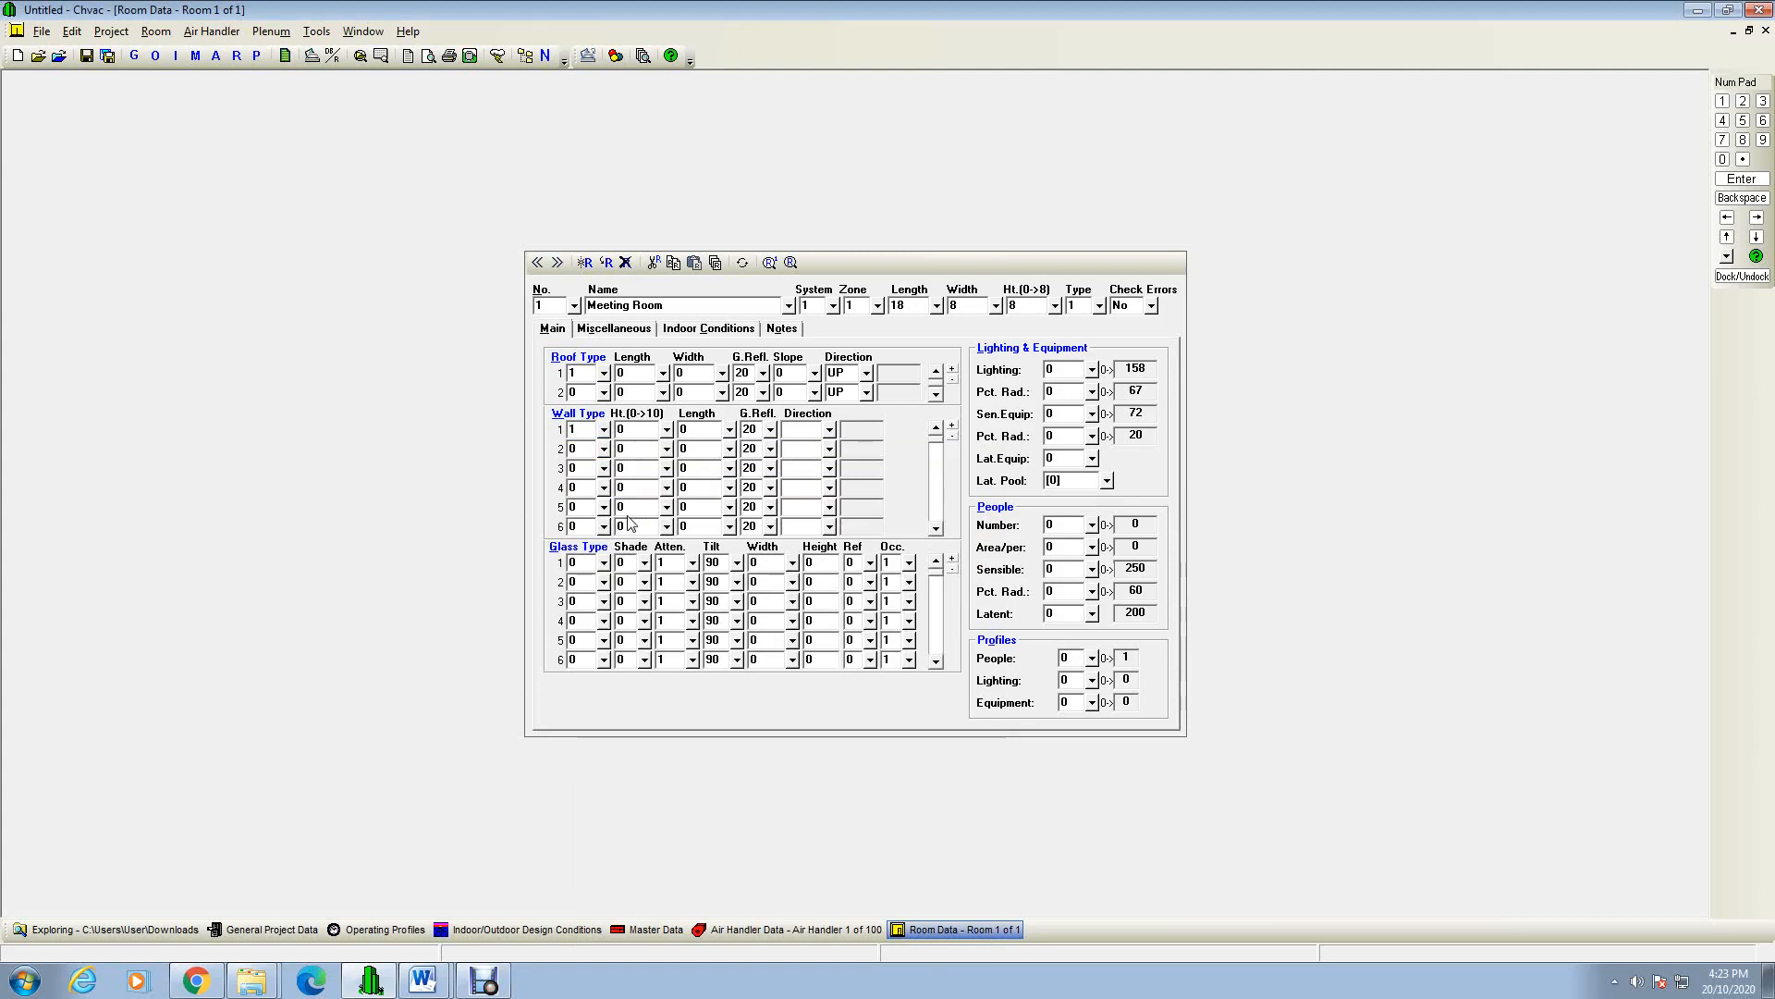
left_click(628, 431)
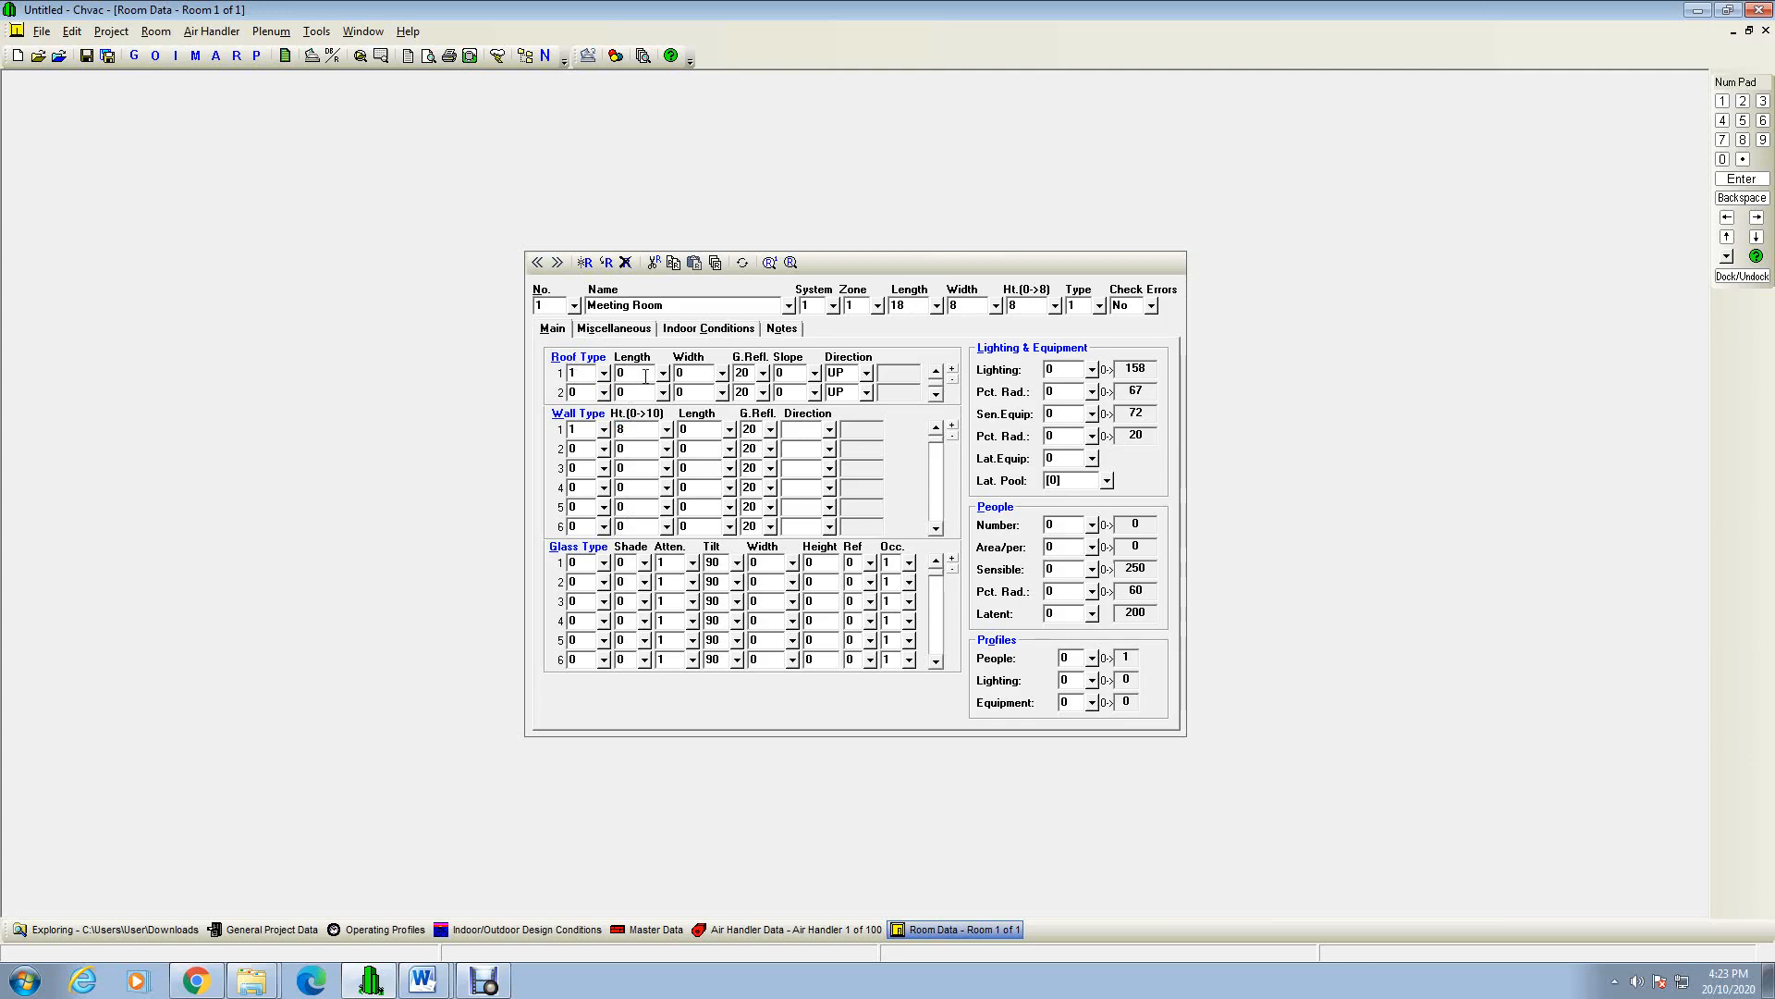
Step: Set the first roof's length to 18 and width to 8, with the default crushed rock ground reflectance of 20 and direction UP
type("18")
left_click(693, 371)
type("8")
left_click(764, 375)
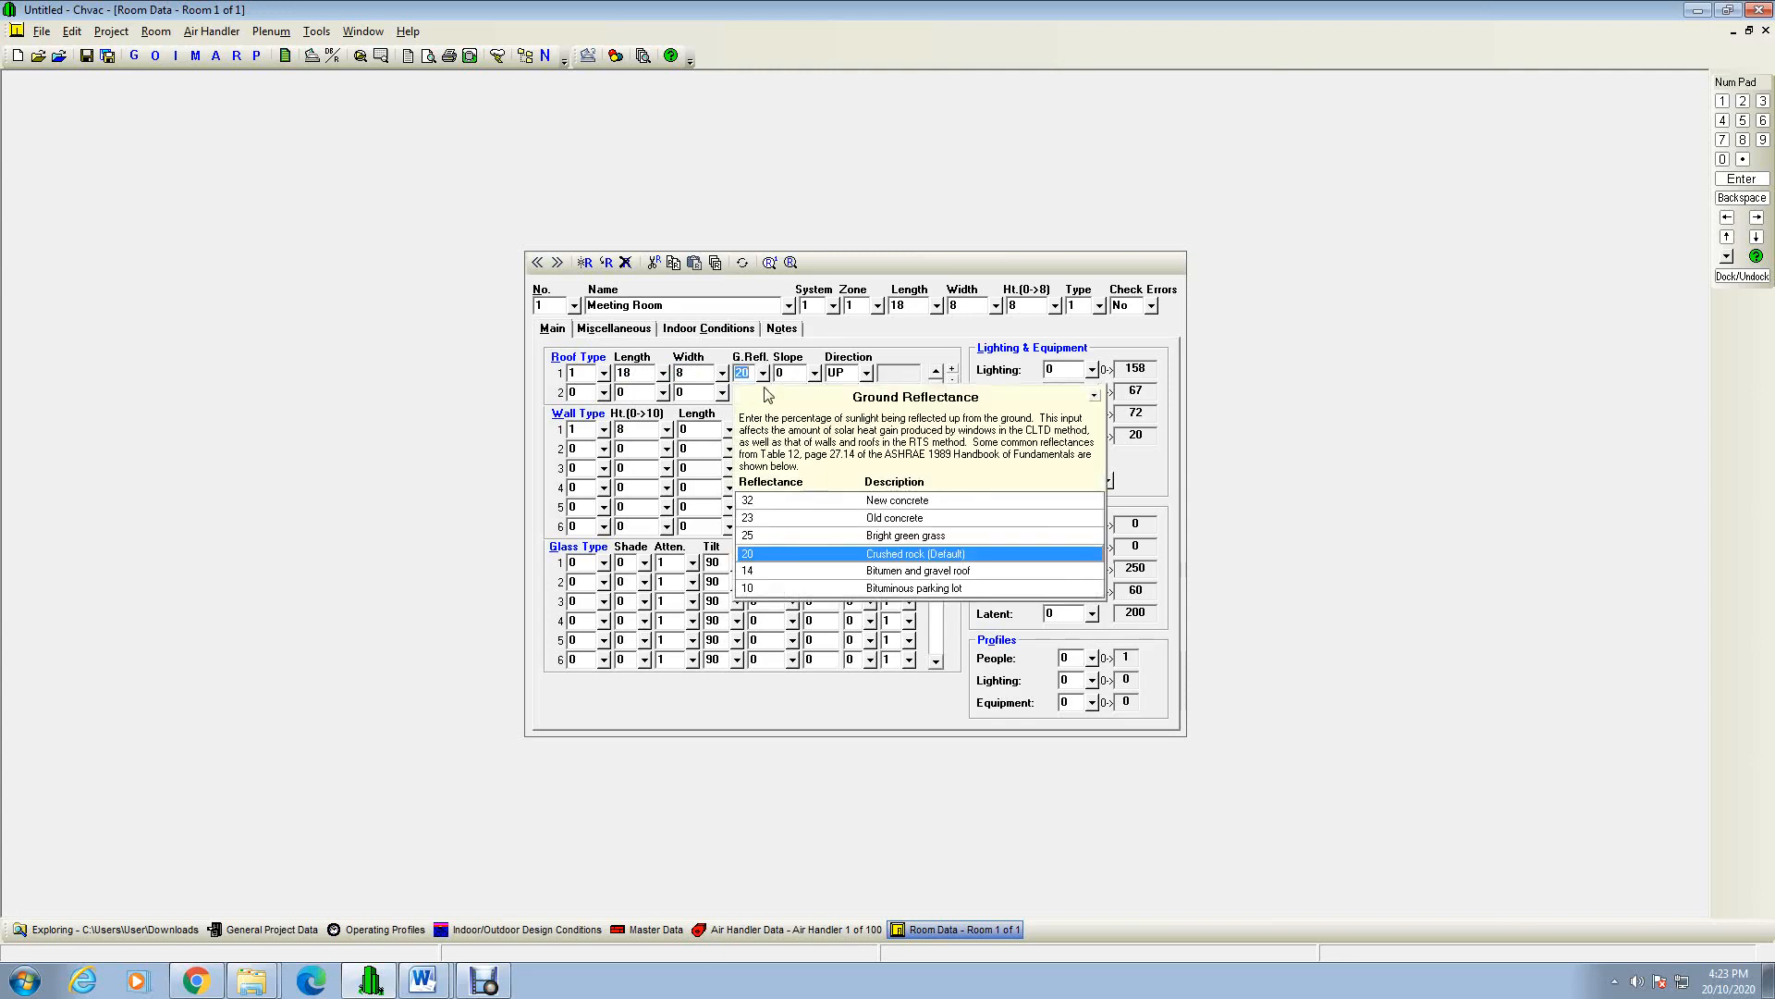
left_click(867, 556)
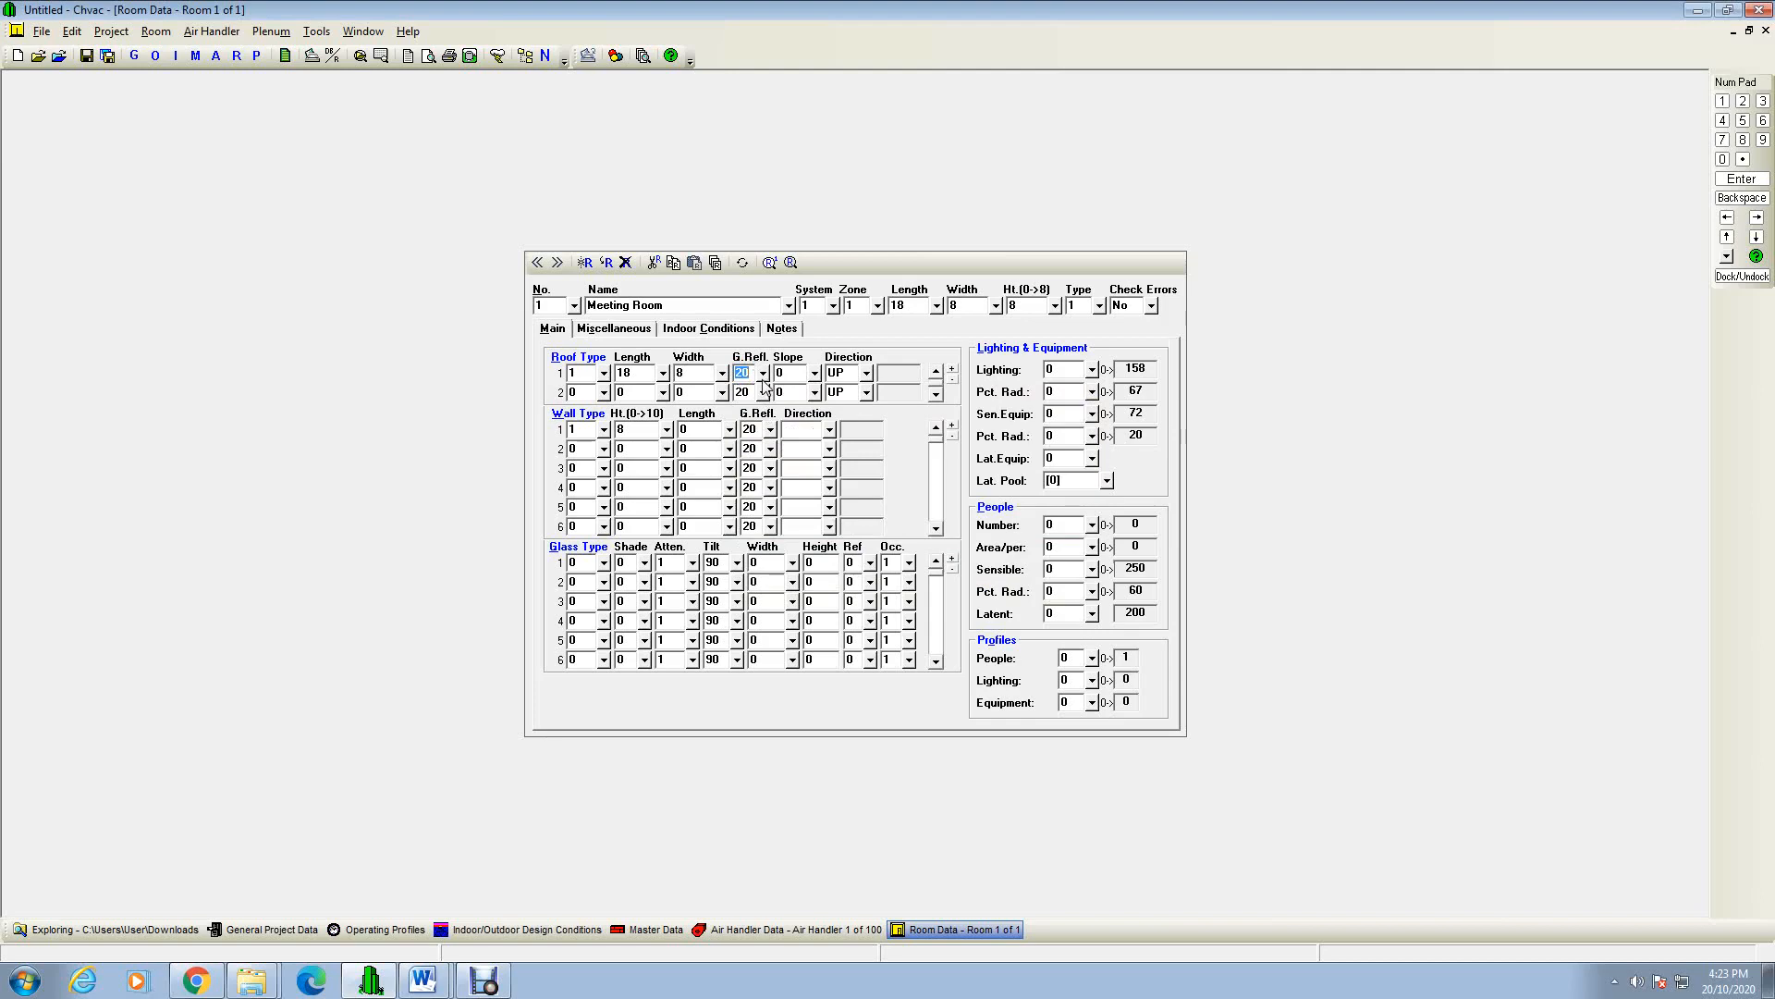
left_click(867, 373)
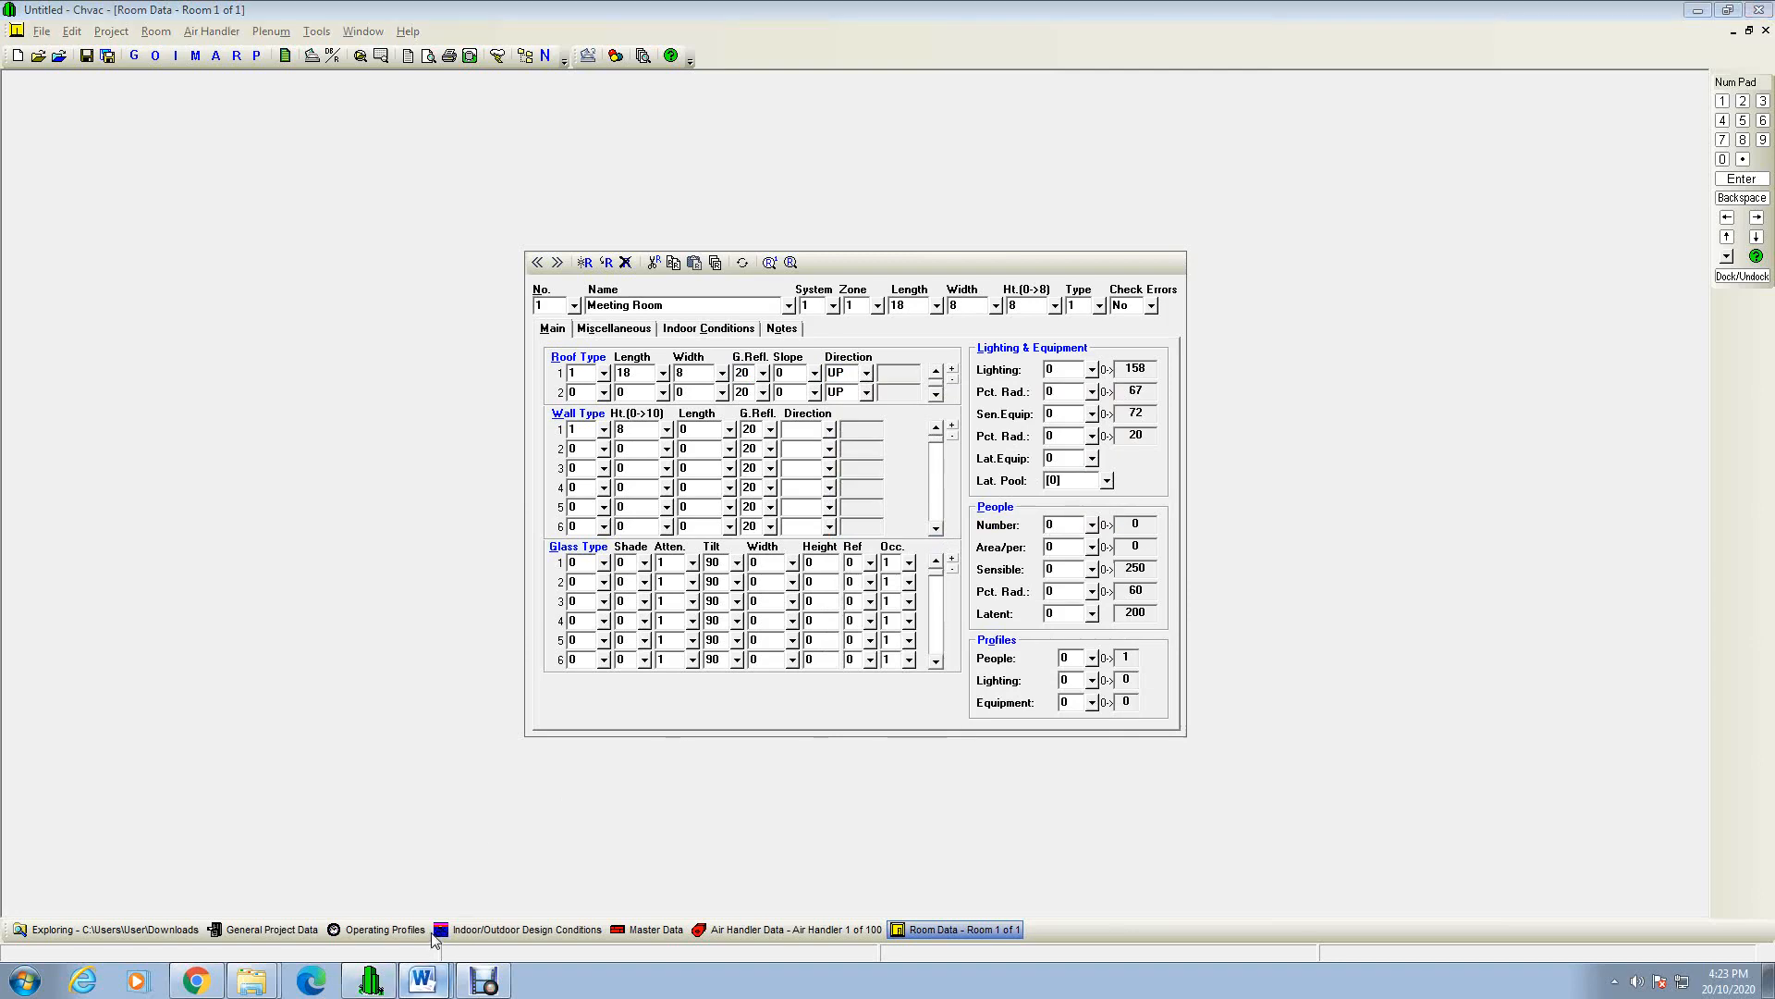
Step: Examine the floor plan in Example.docx for the Meeting Room's exterior walls and the north arrow, and return to Chvac
left_click(424, 980)
scroll(878, 721, "down", 3)
scroll(917, 674, "down", 15)
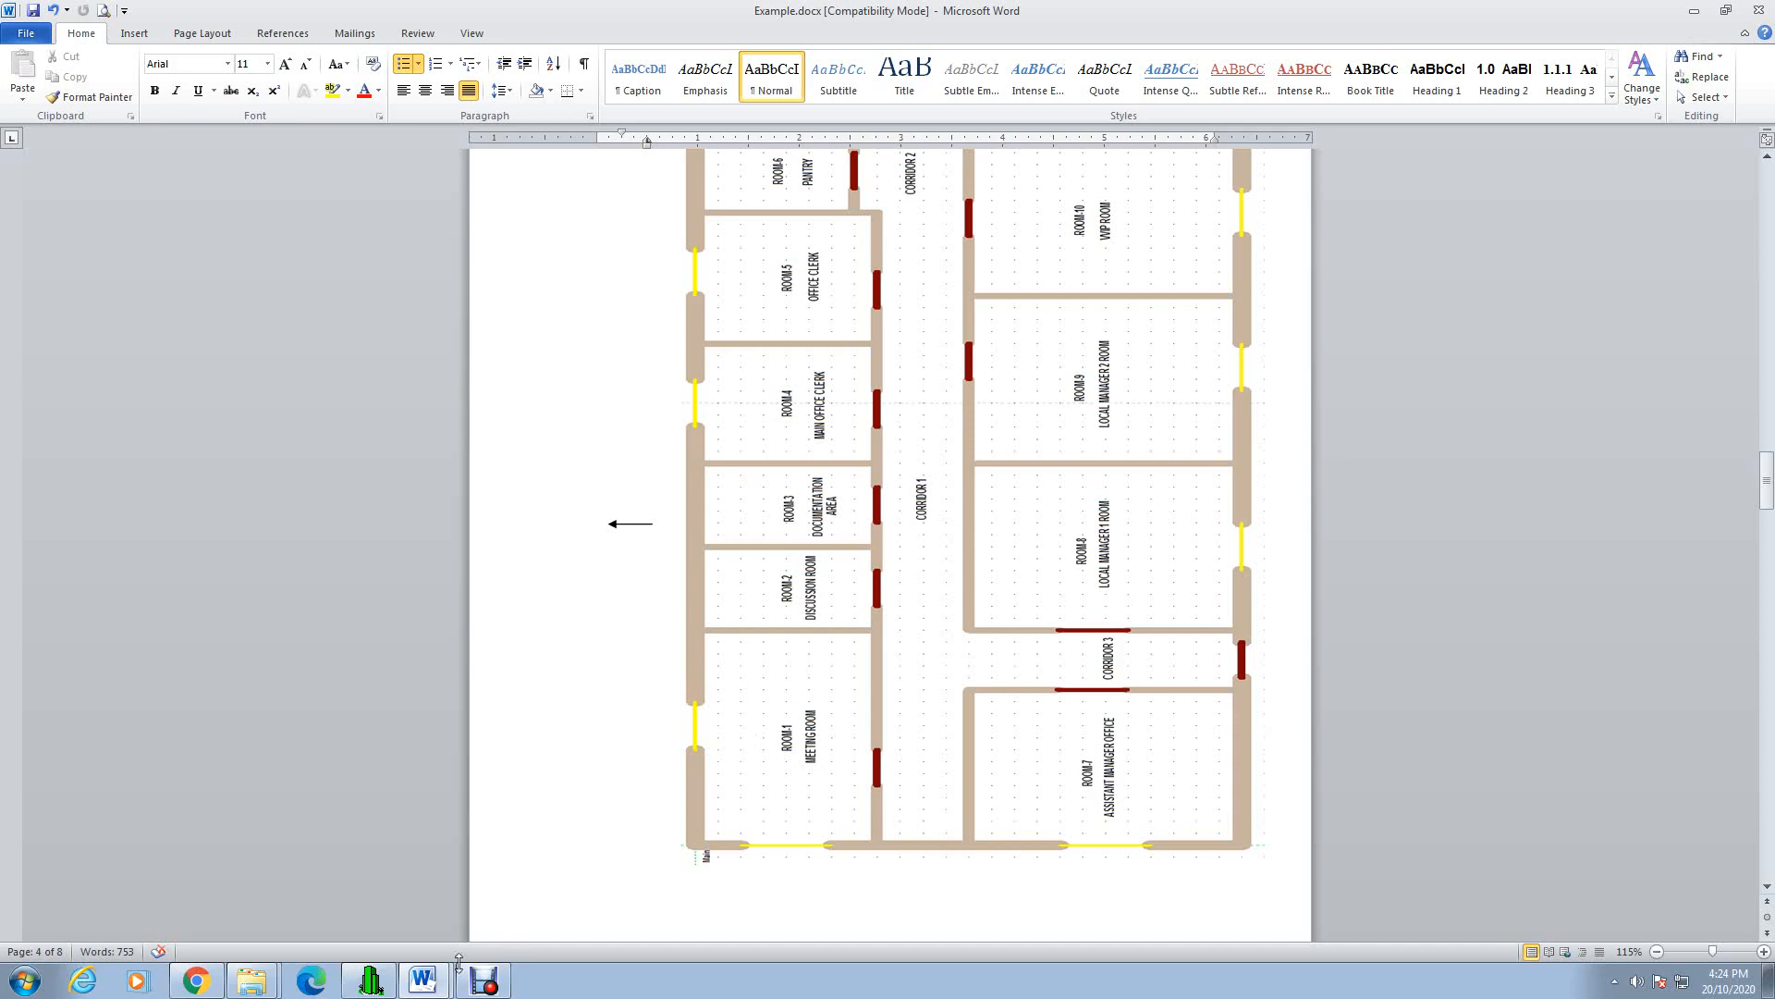
left_click(384, 985)
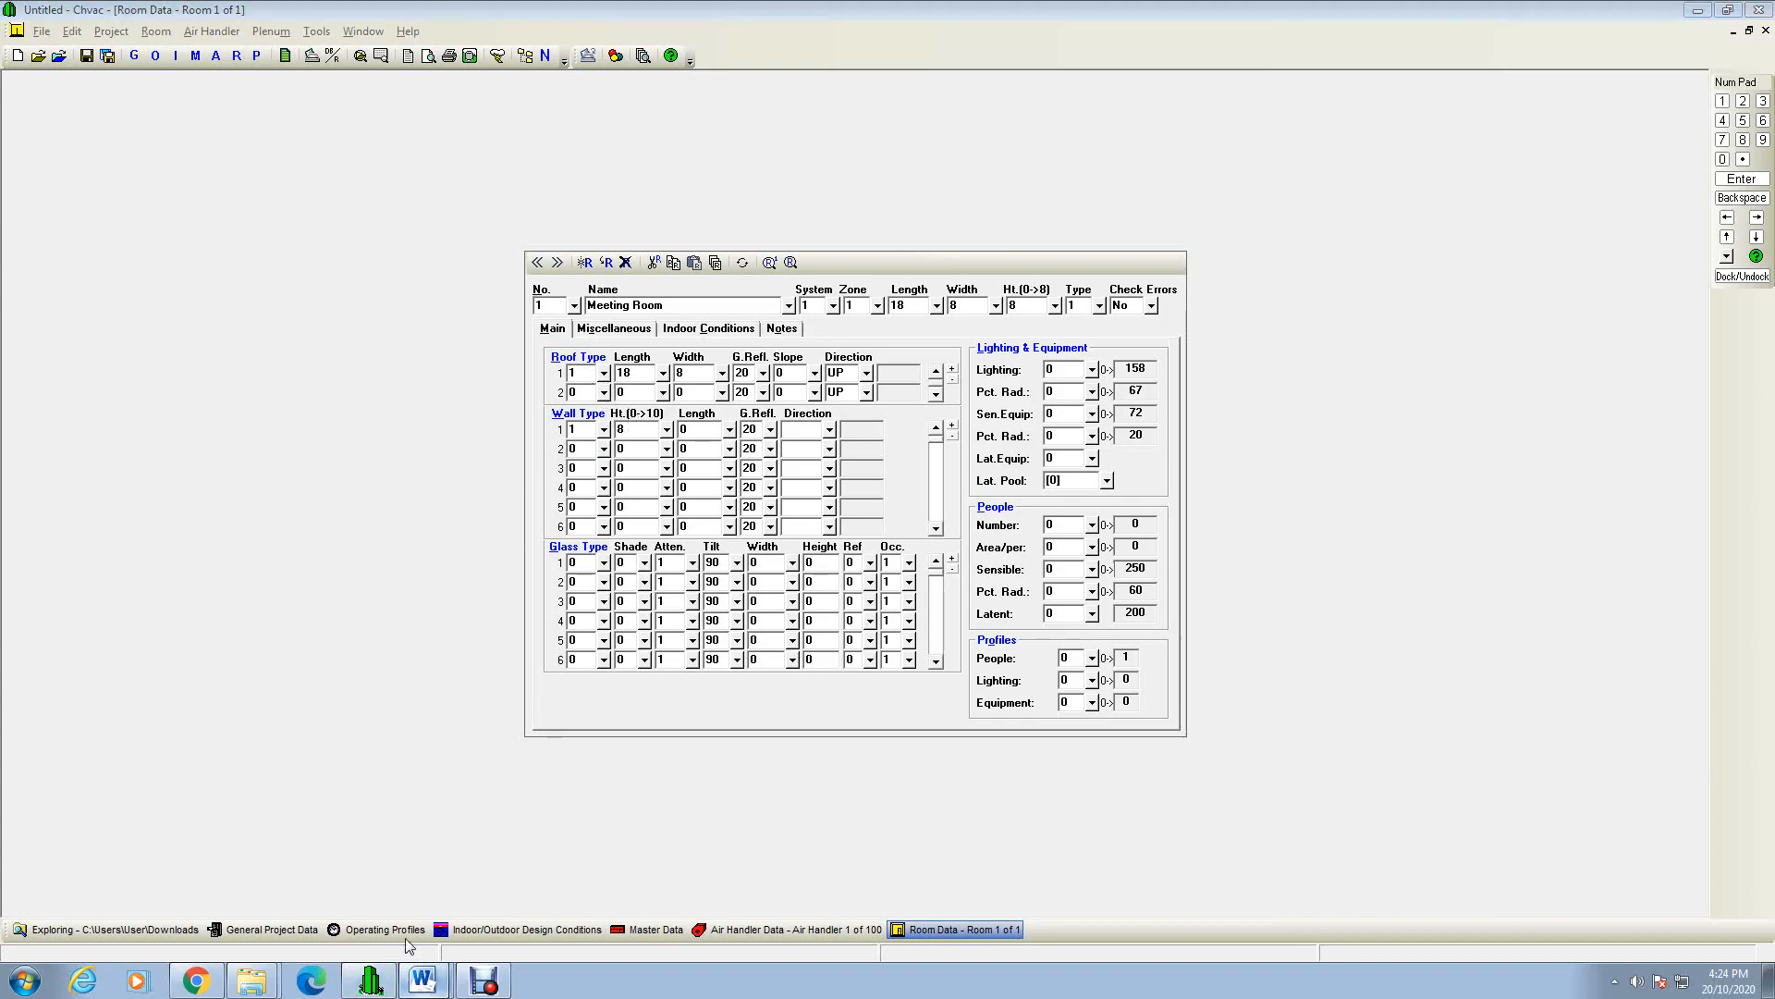
left_click(420, 979)
scroll(829, 575, "up", 1)
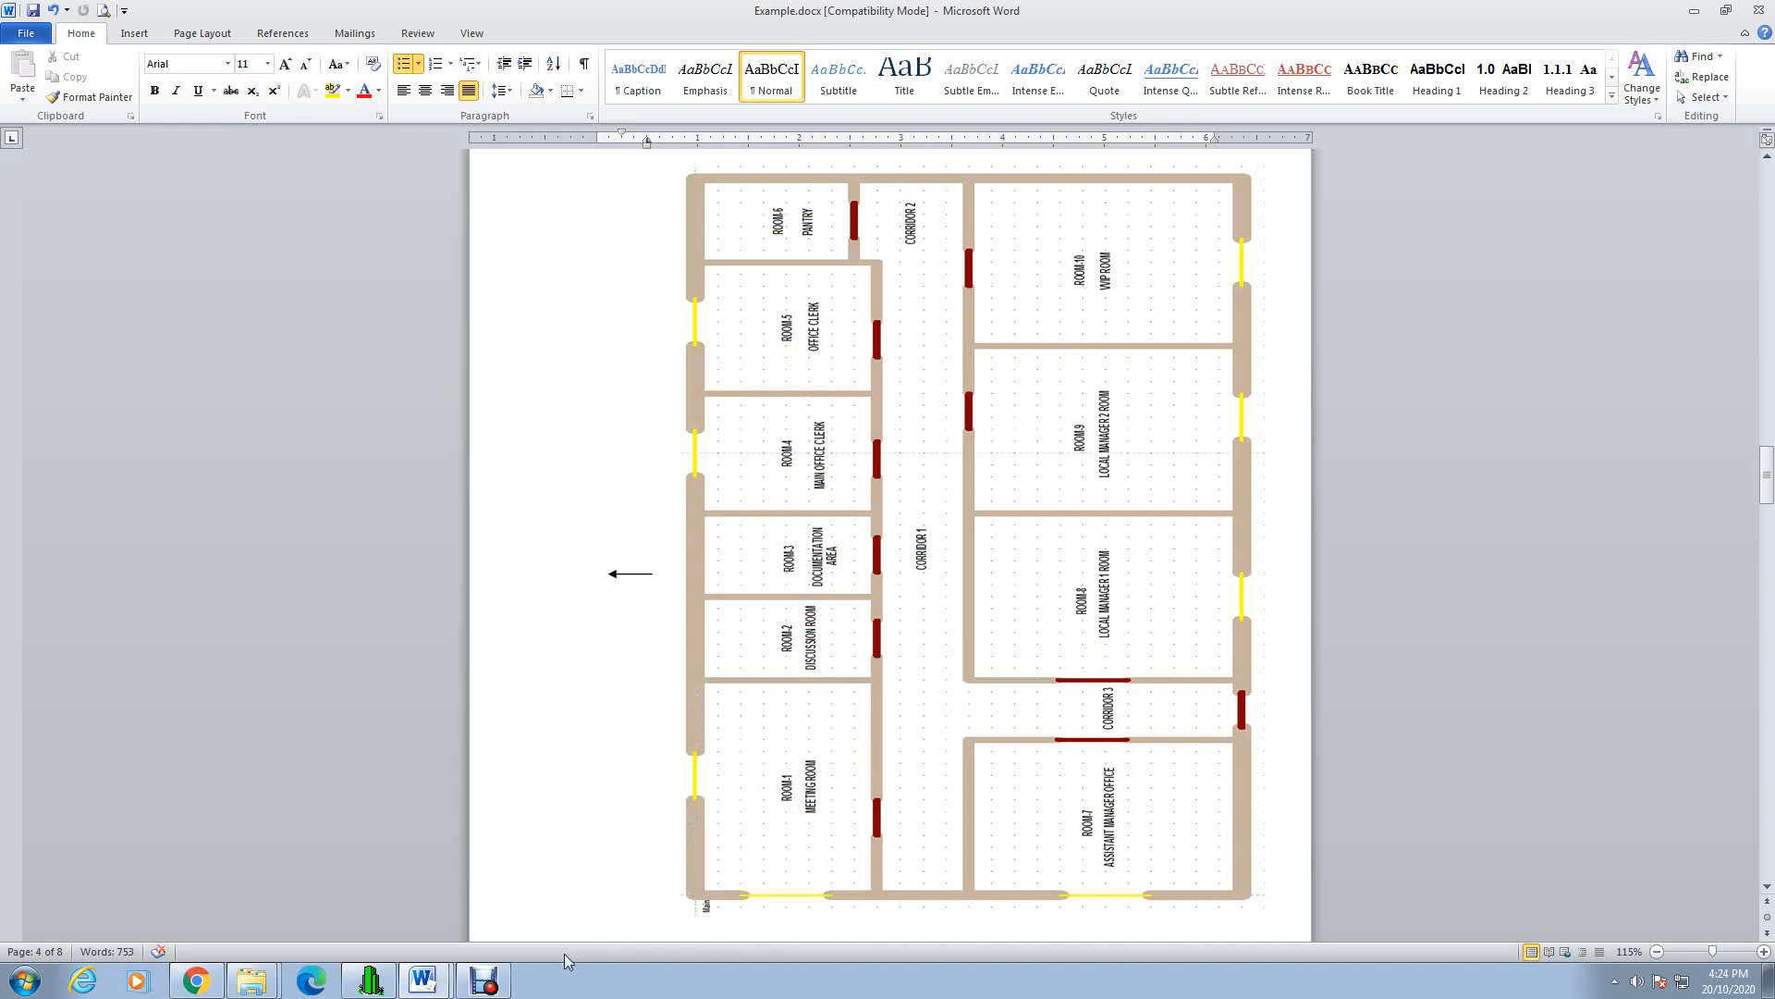
left_click(370, 980)
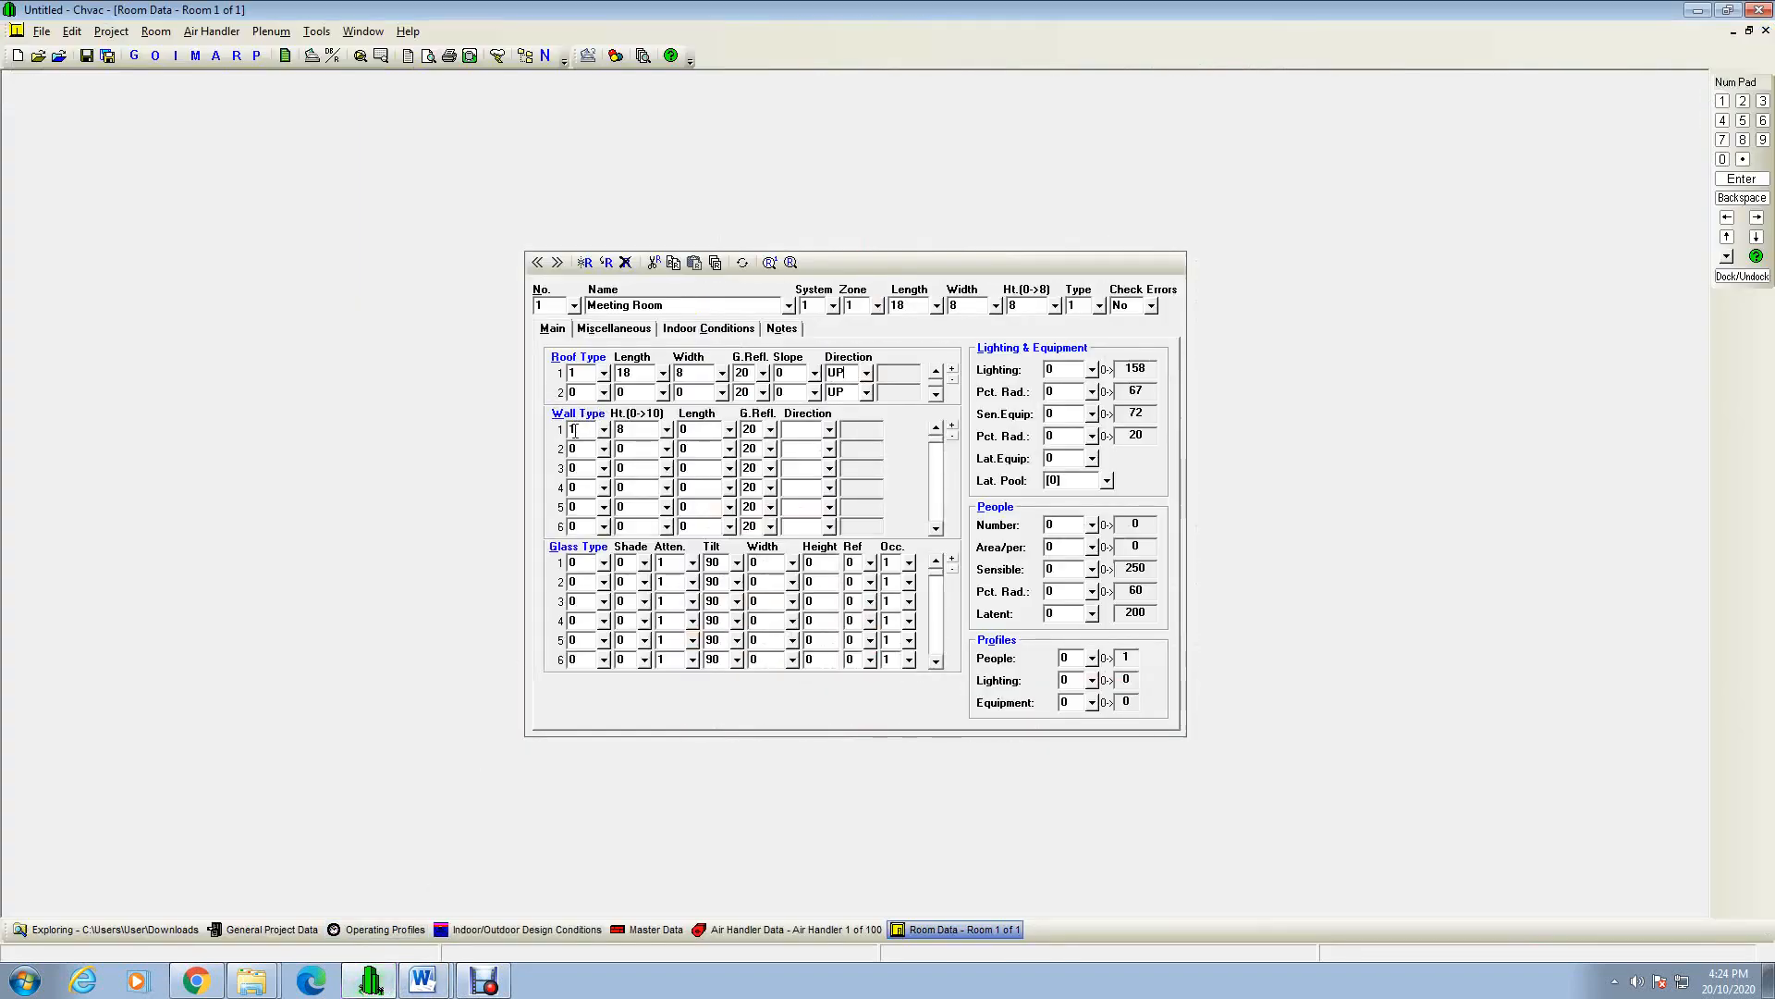
Step: Add a second Meeting Room wall of type 1 with height 8 and length 8, and set the first wall's length to 18
left_click(604, 449)
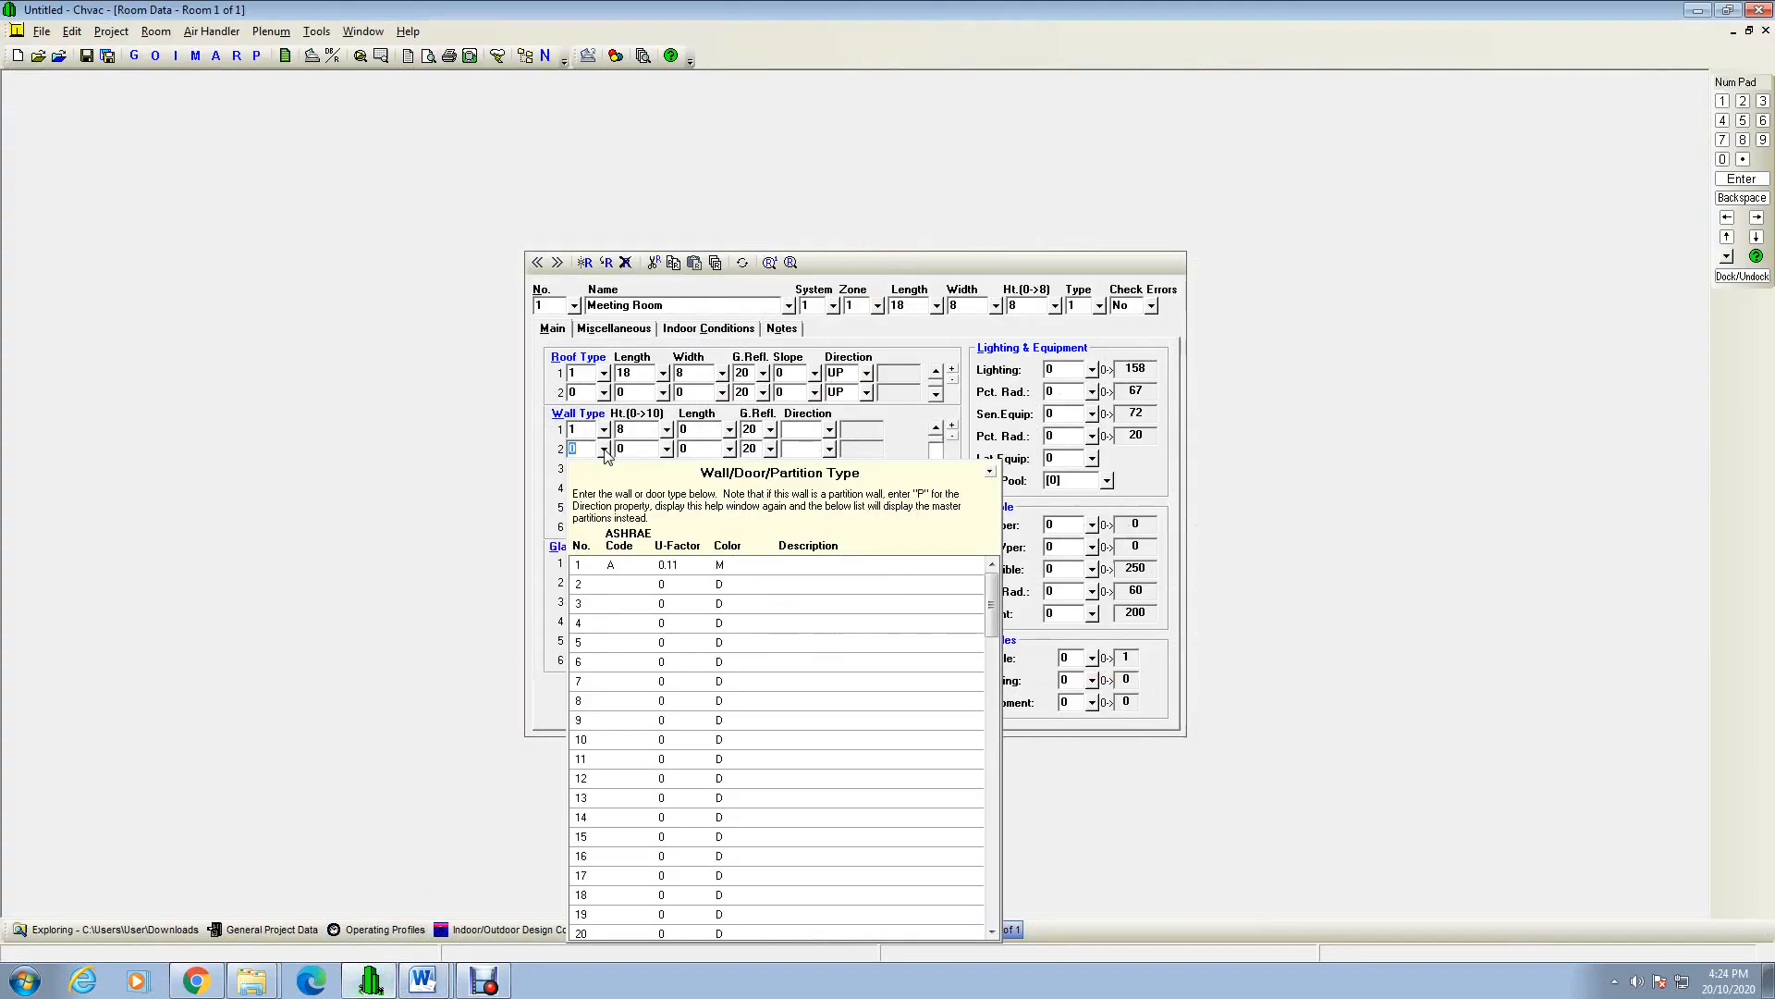
double_click(589, 562)
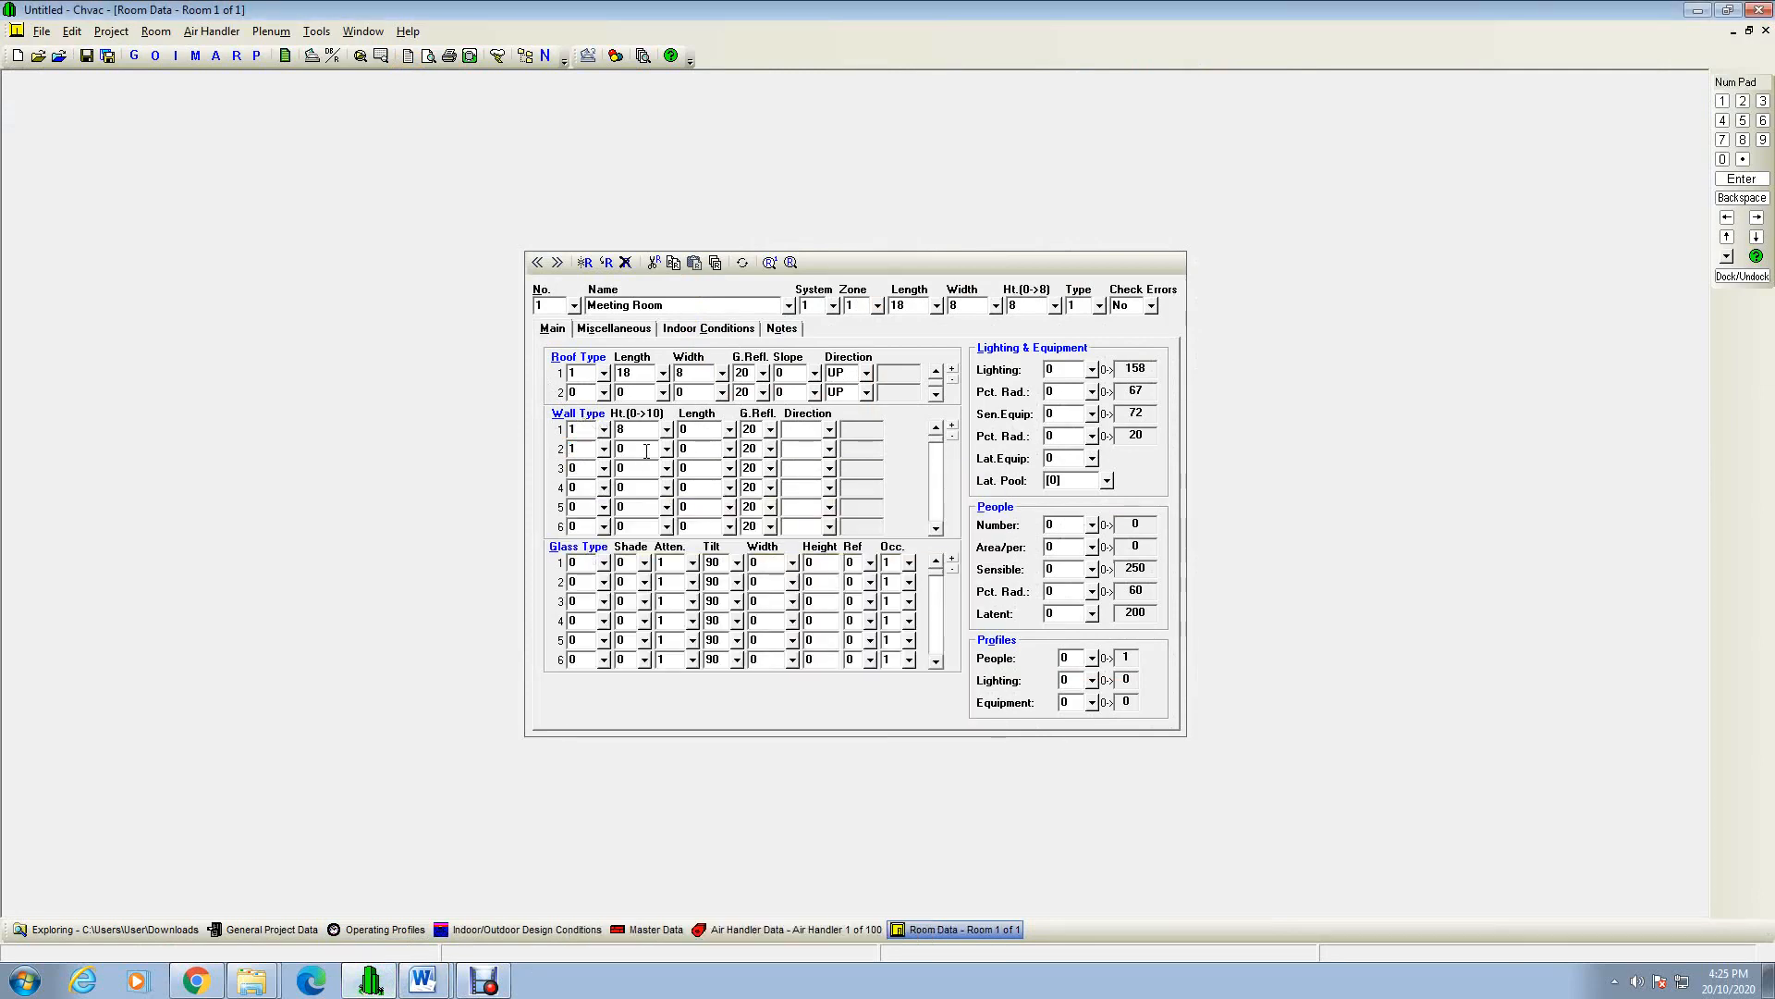
mouse_move(670, 459)
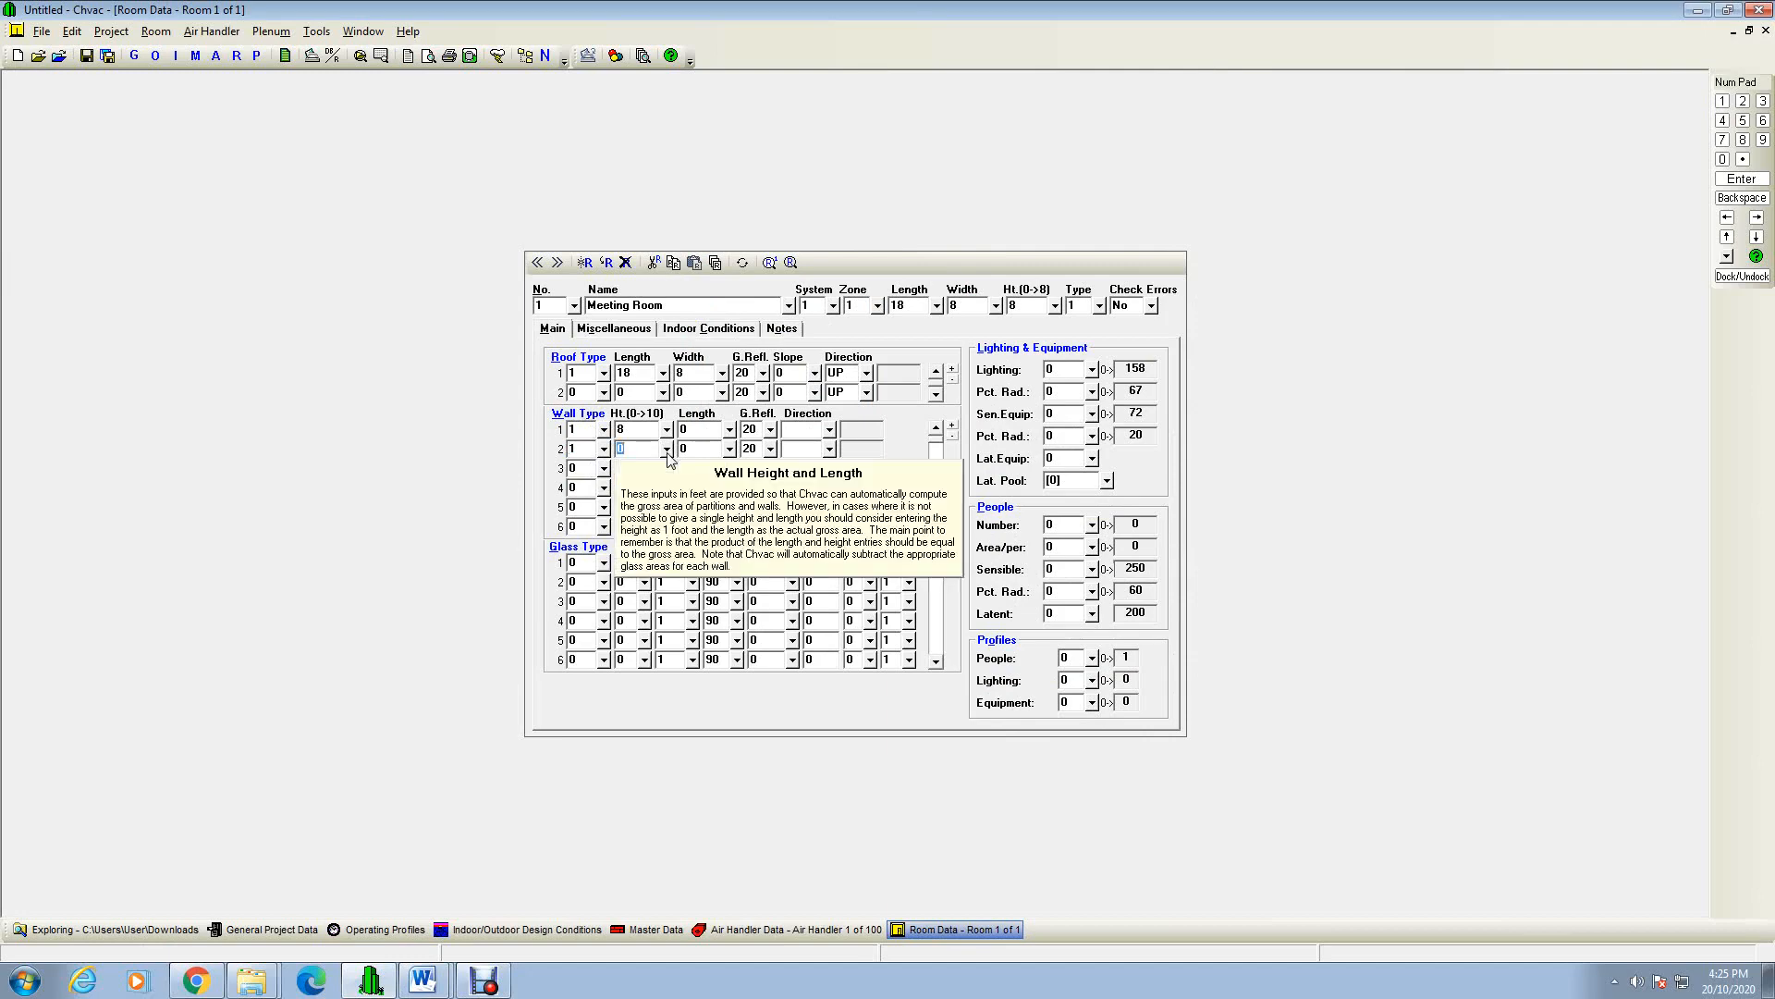
type("8")
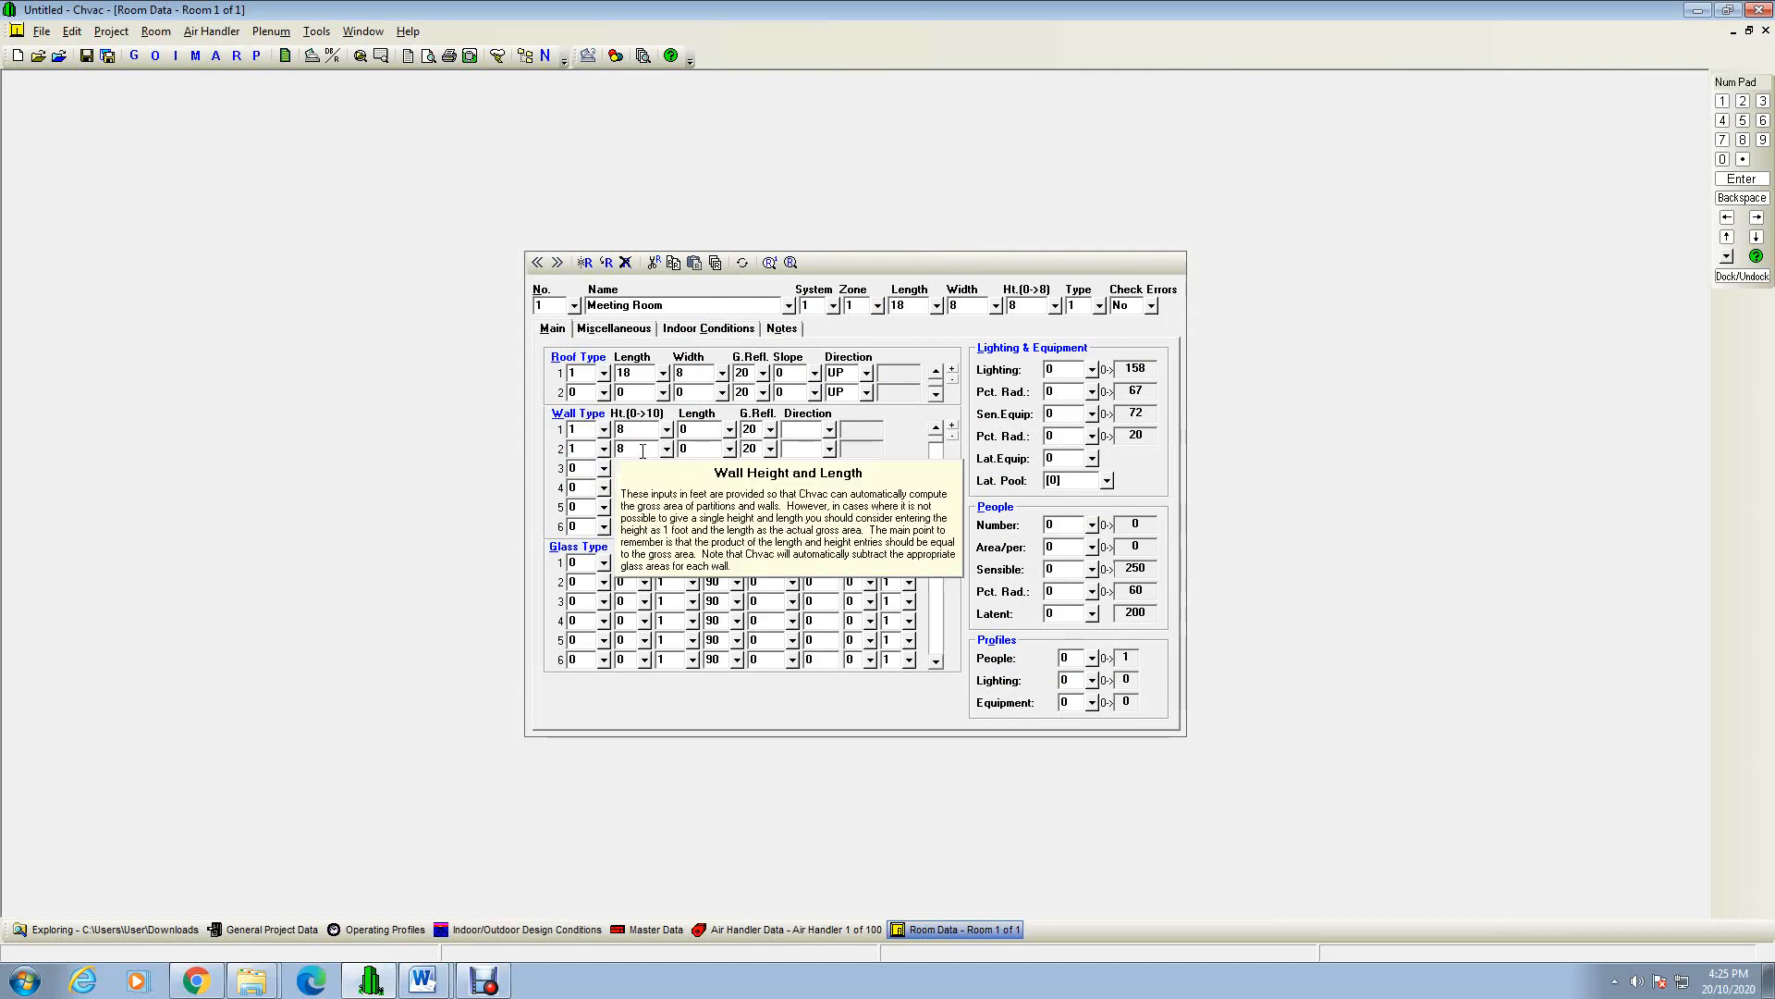
left_click(705, 450)
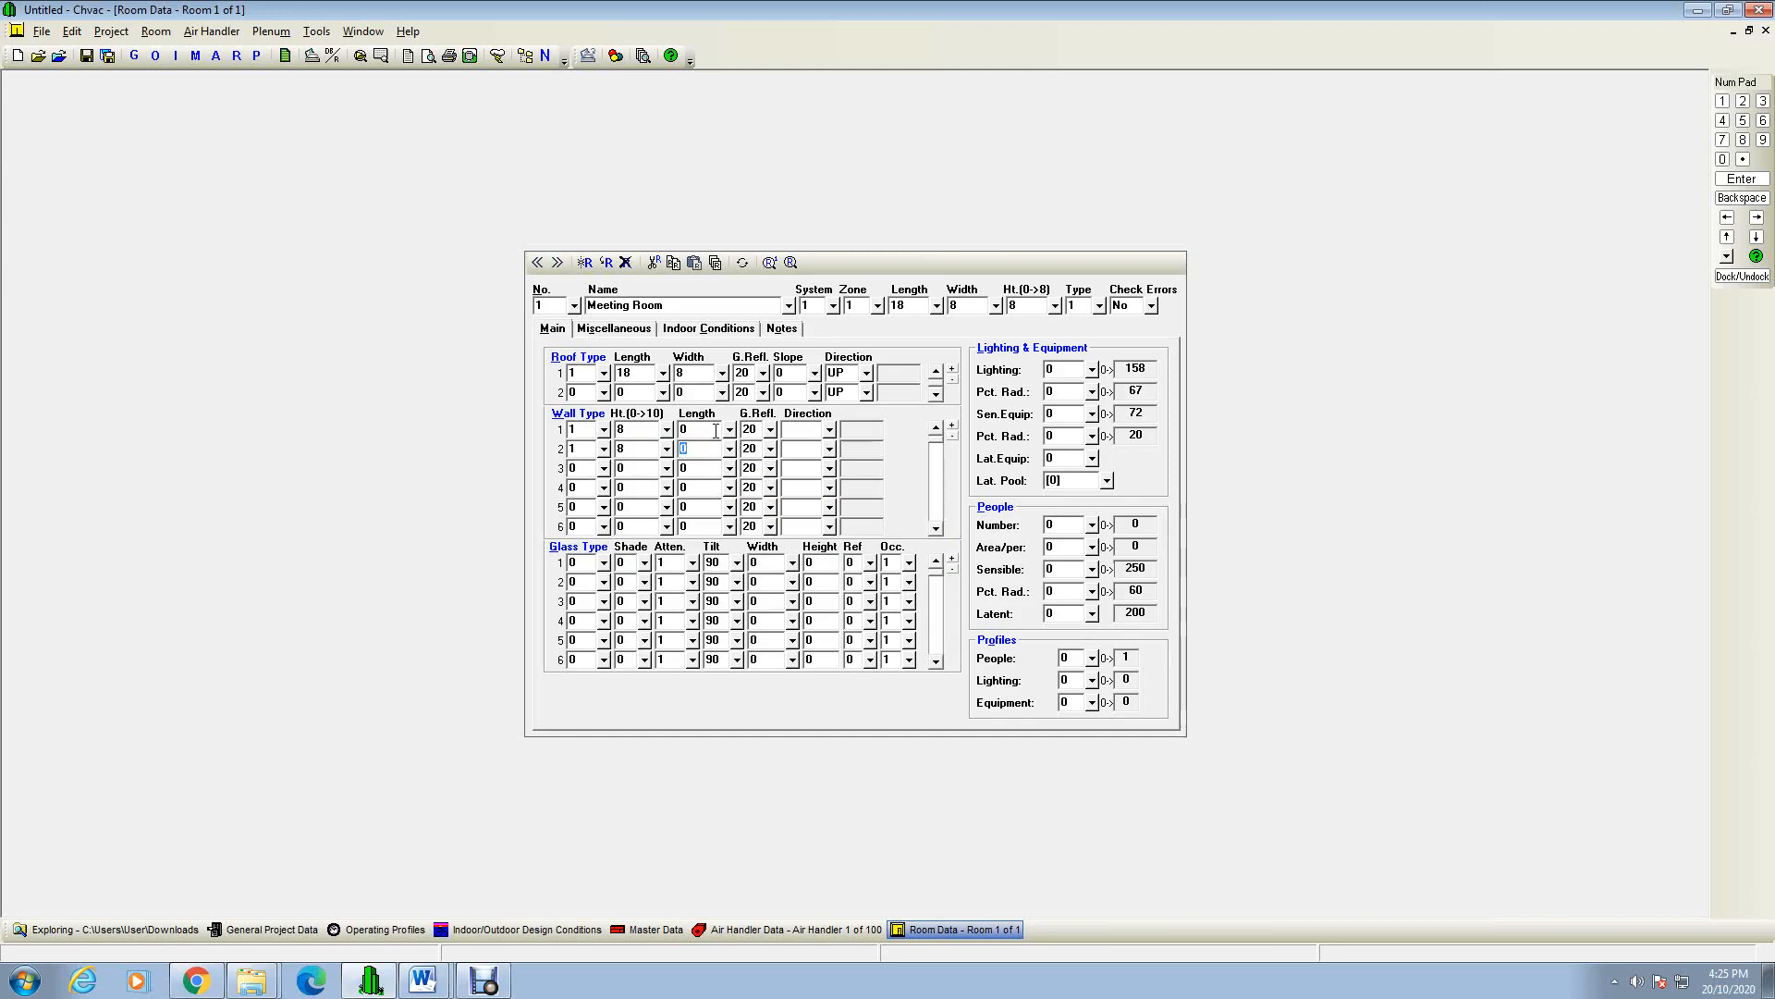
left_click(720, 432)
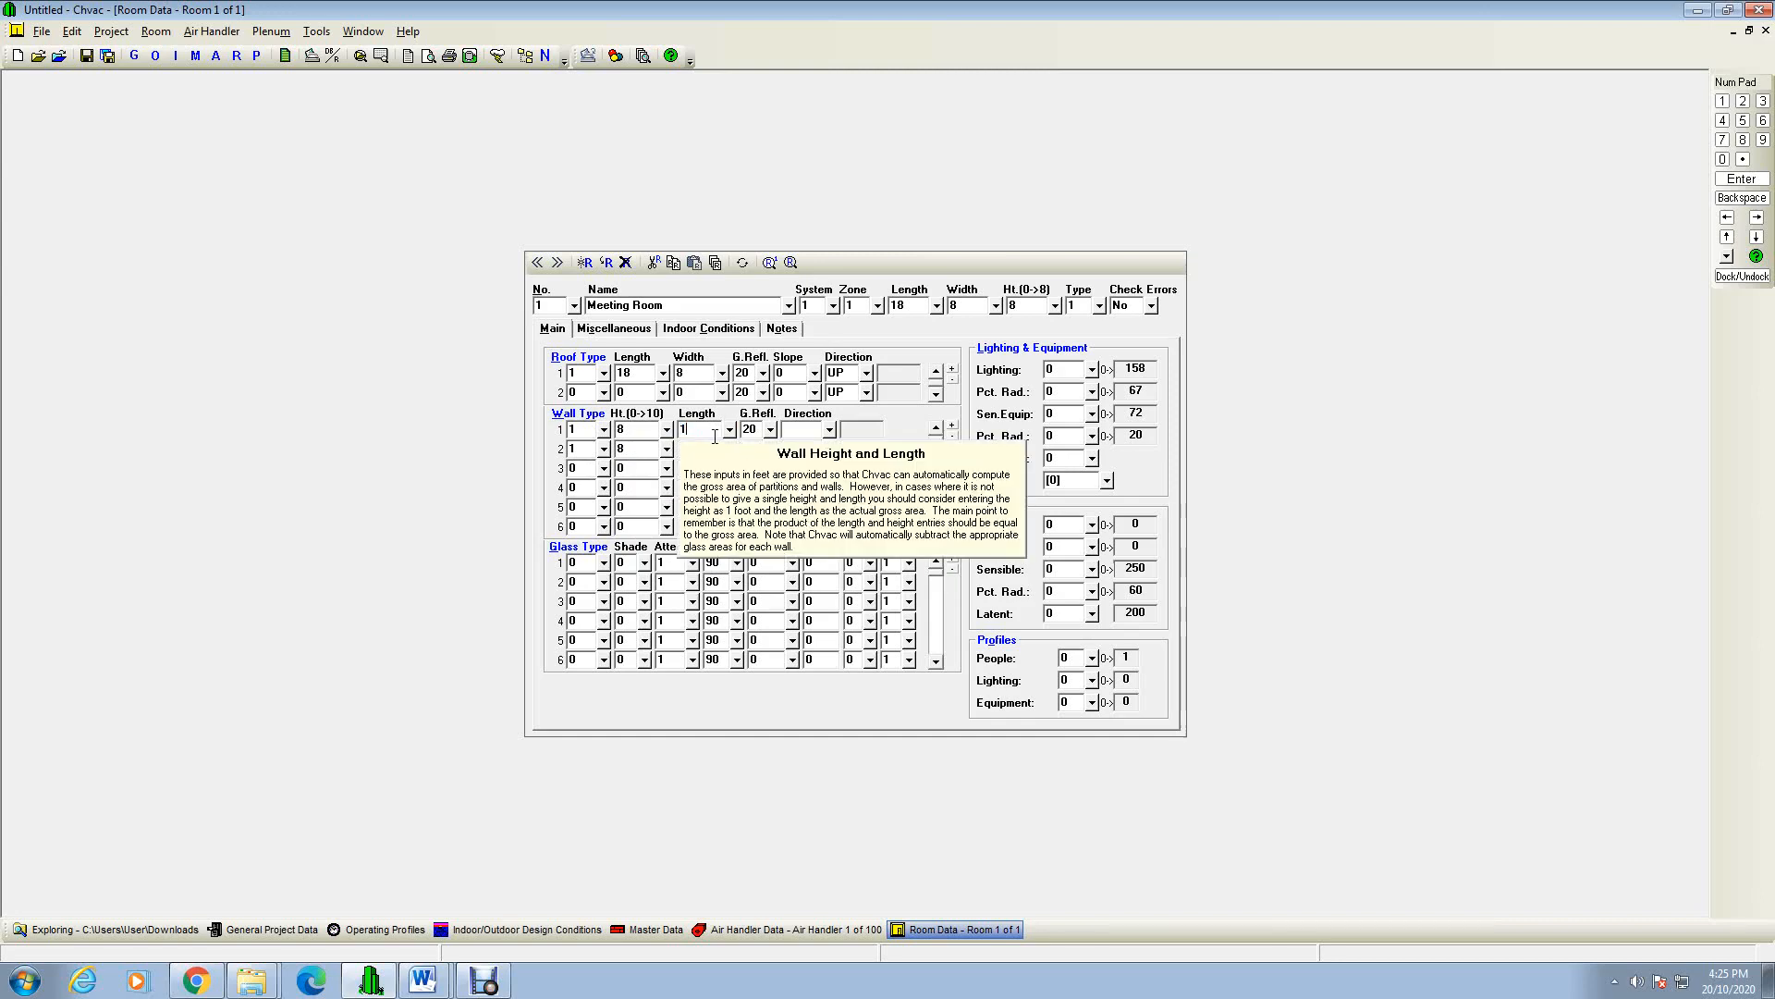
left_click(667, 442)
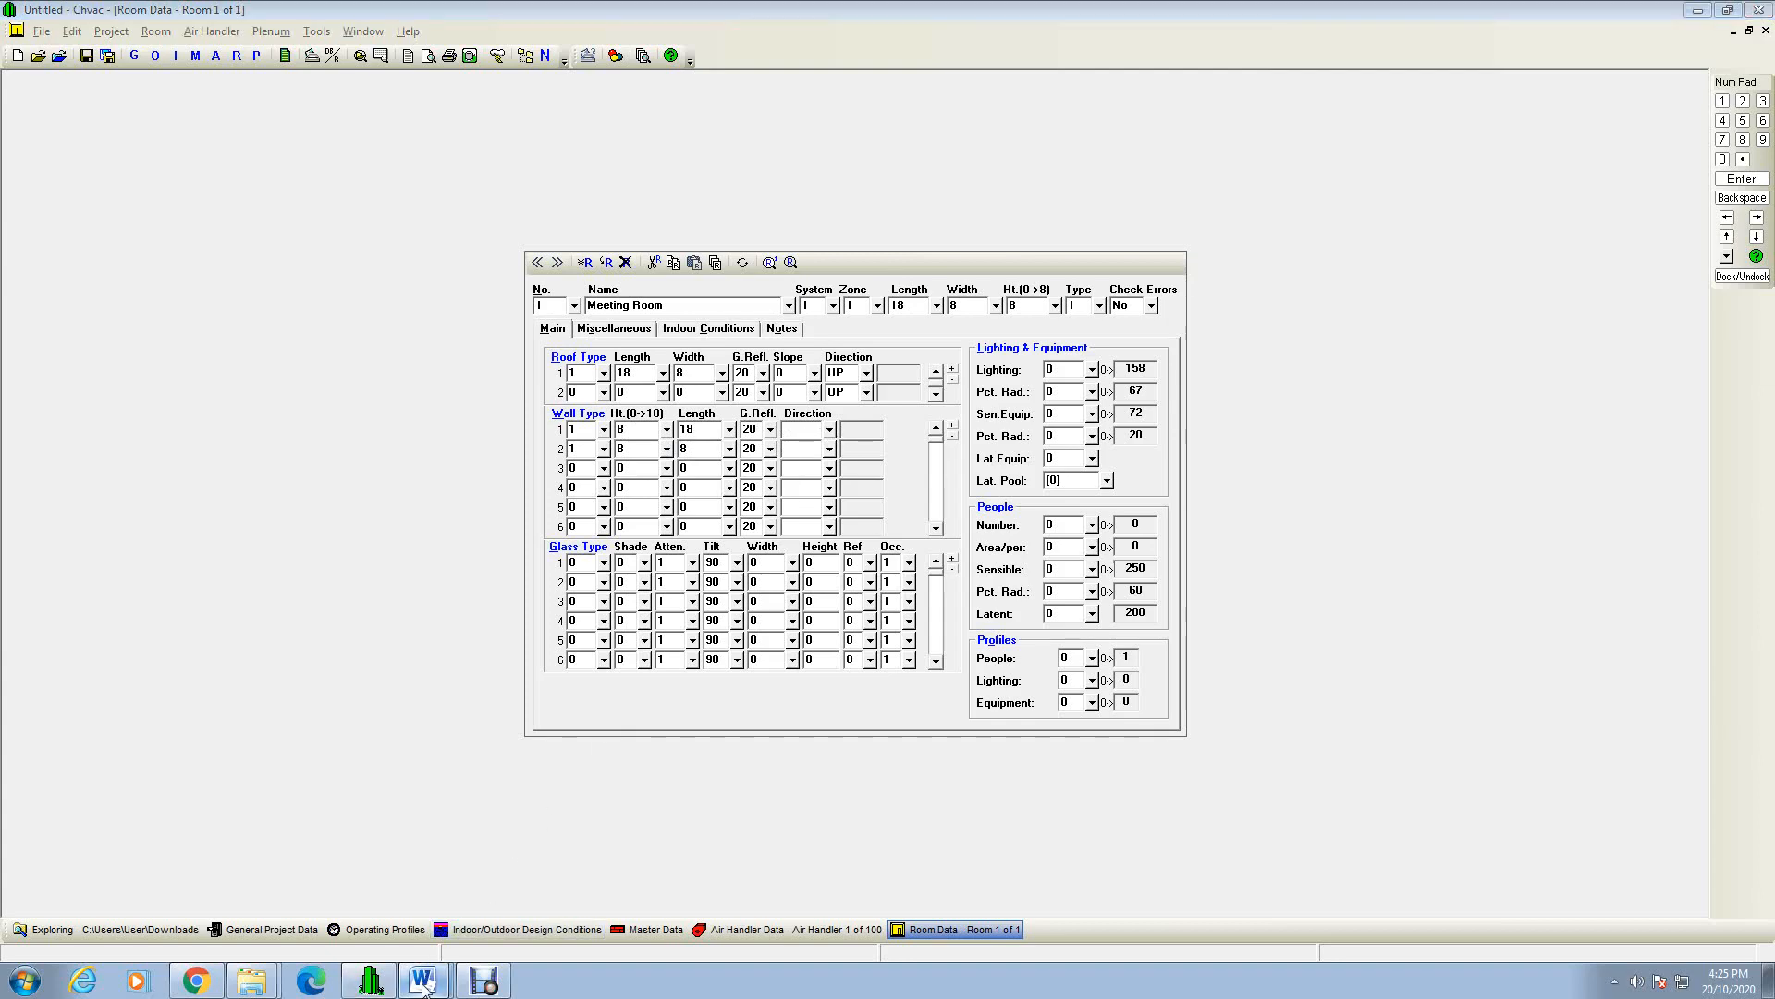
Step: Set the first wall's direction to N and the second wall's to W, following the floor plan in Example.docx
left_click(407, 934)
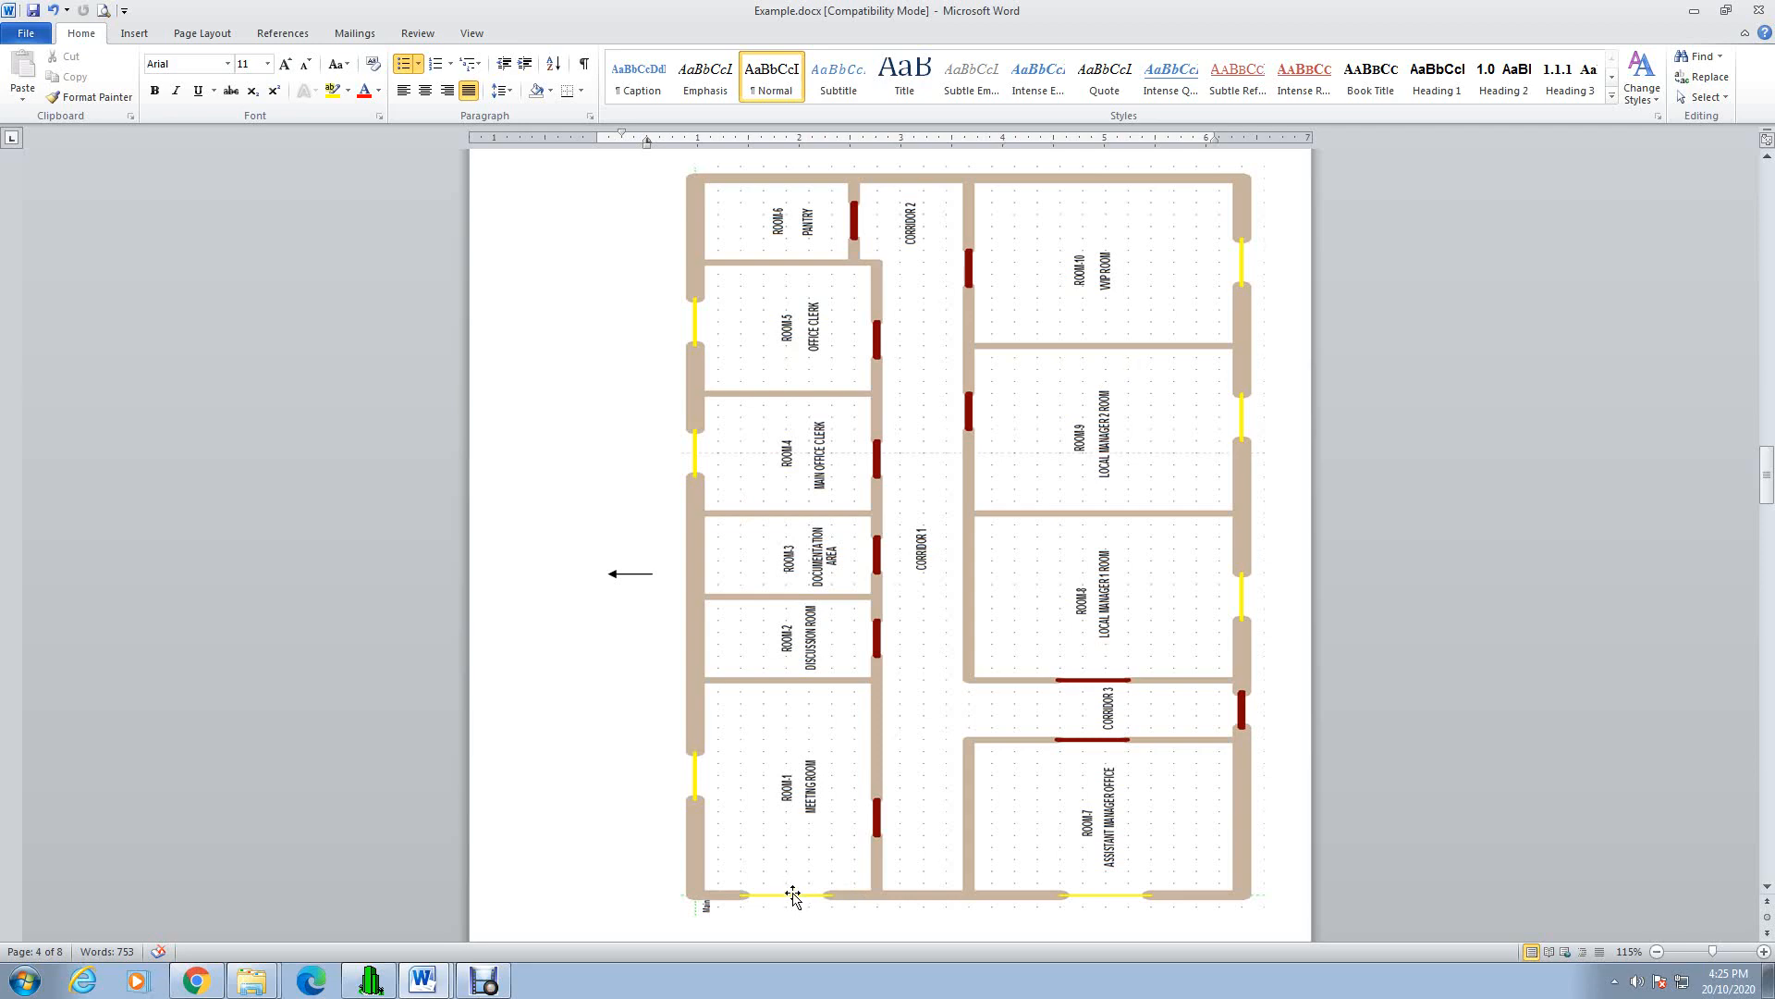
left_click(371, 980)
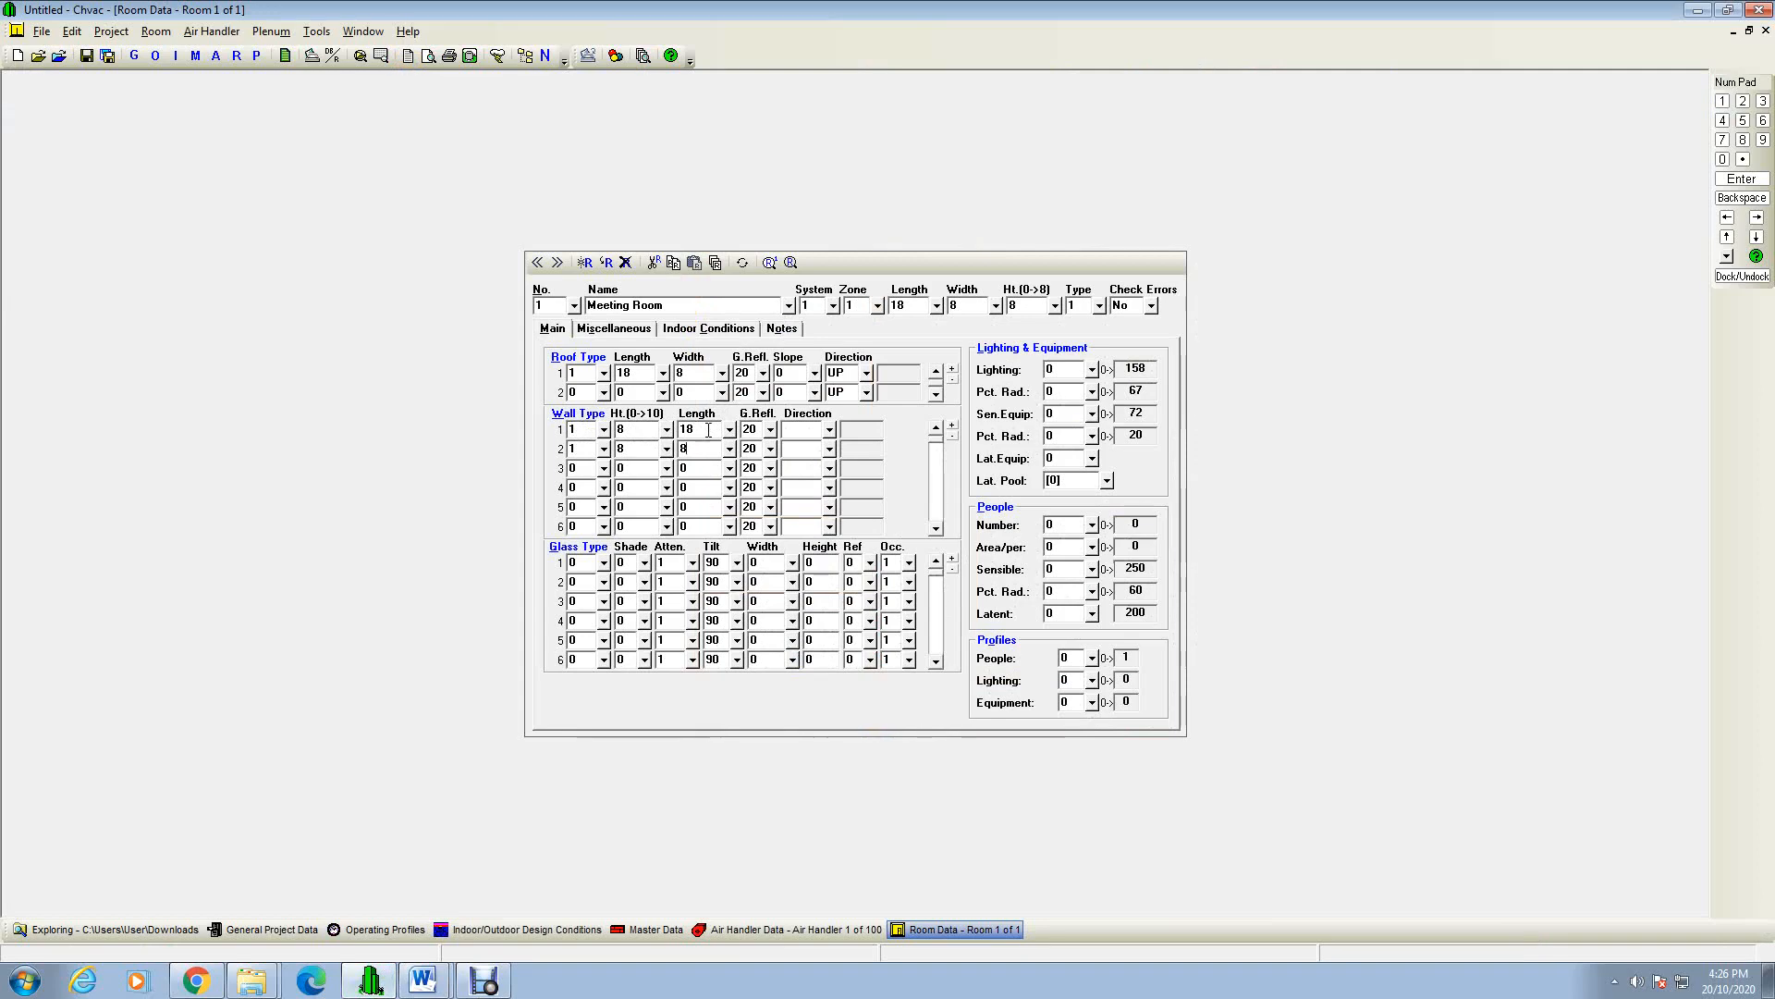
left_click(829, 435)
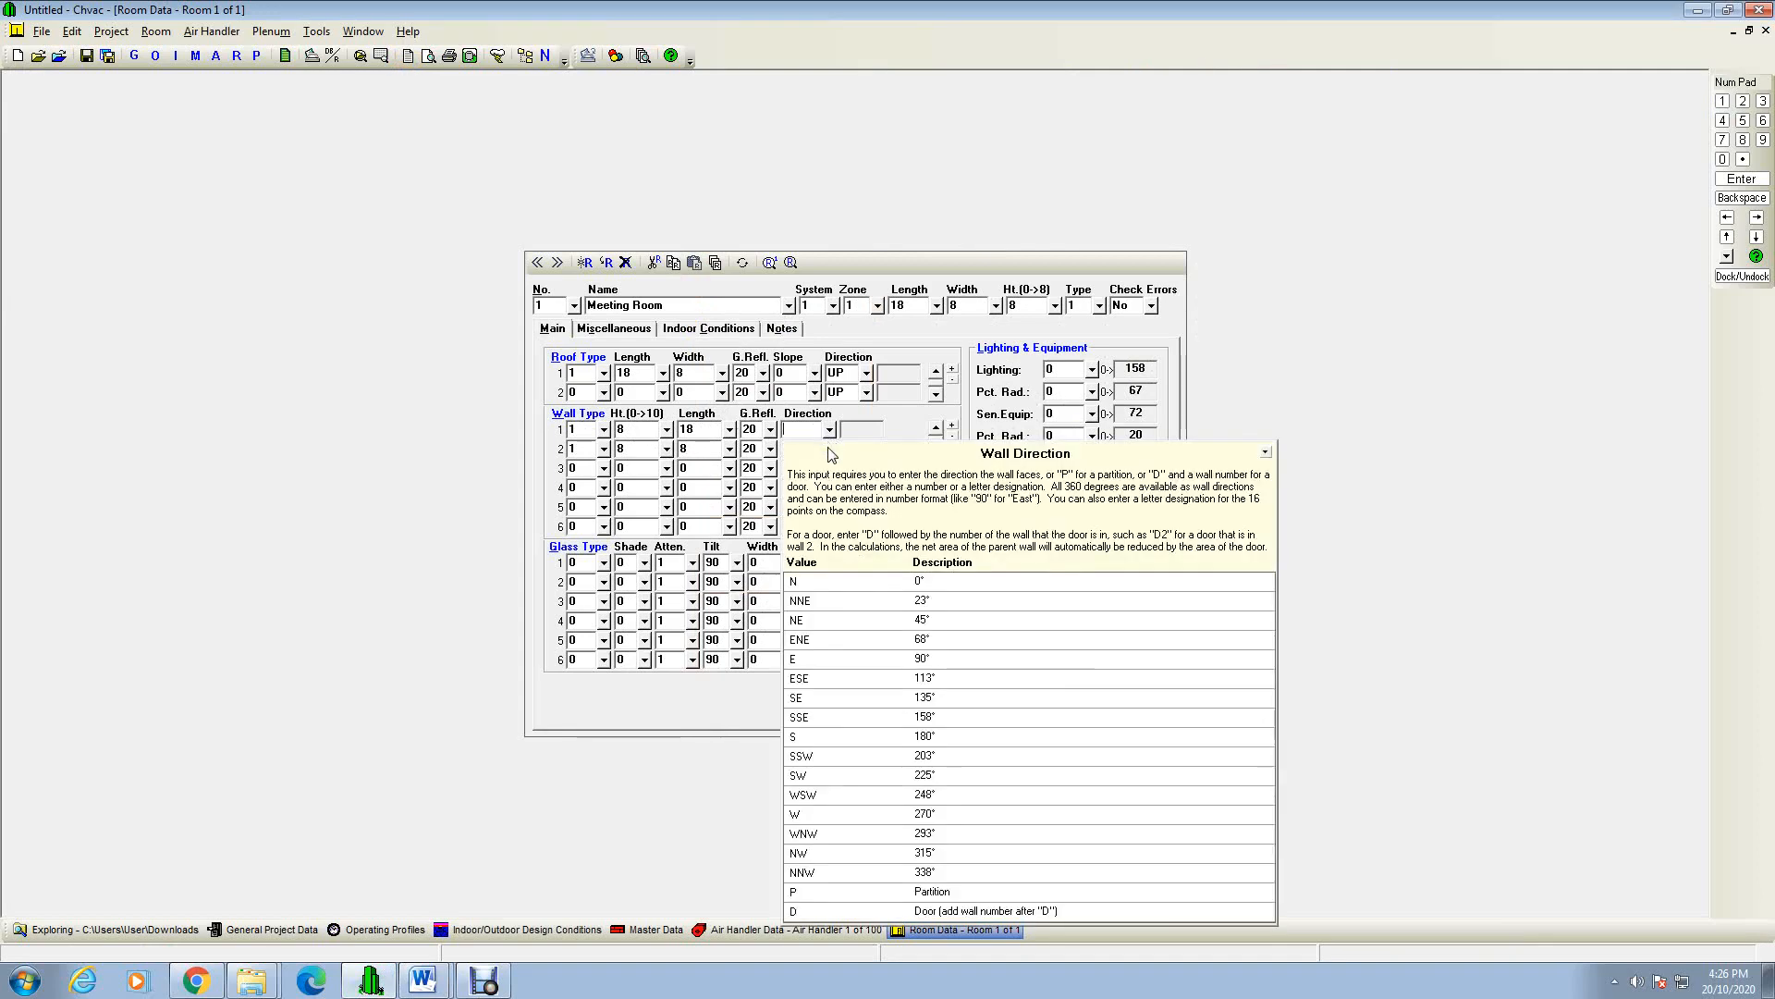
left_click(841, 582)
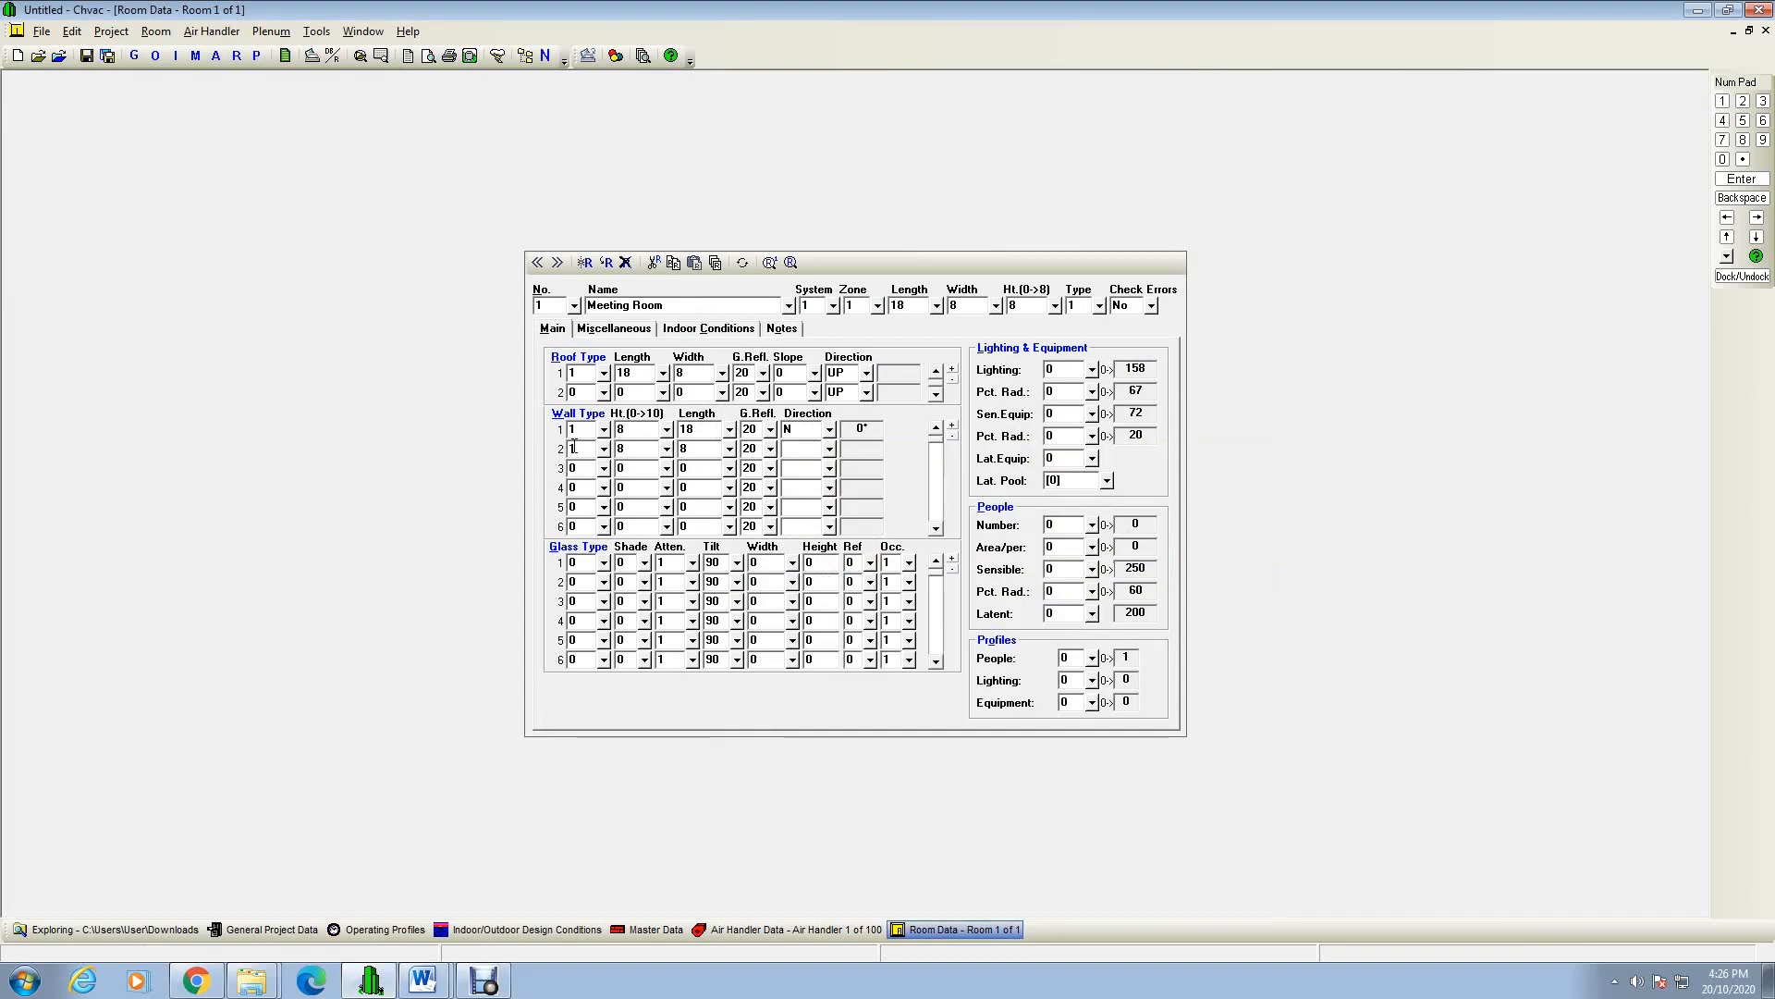
left_click(829, 449)
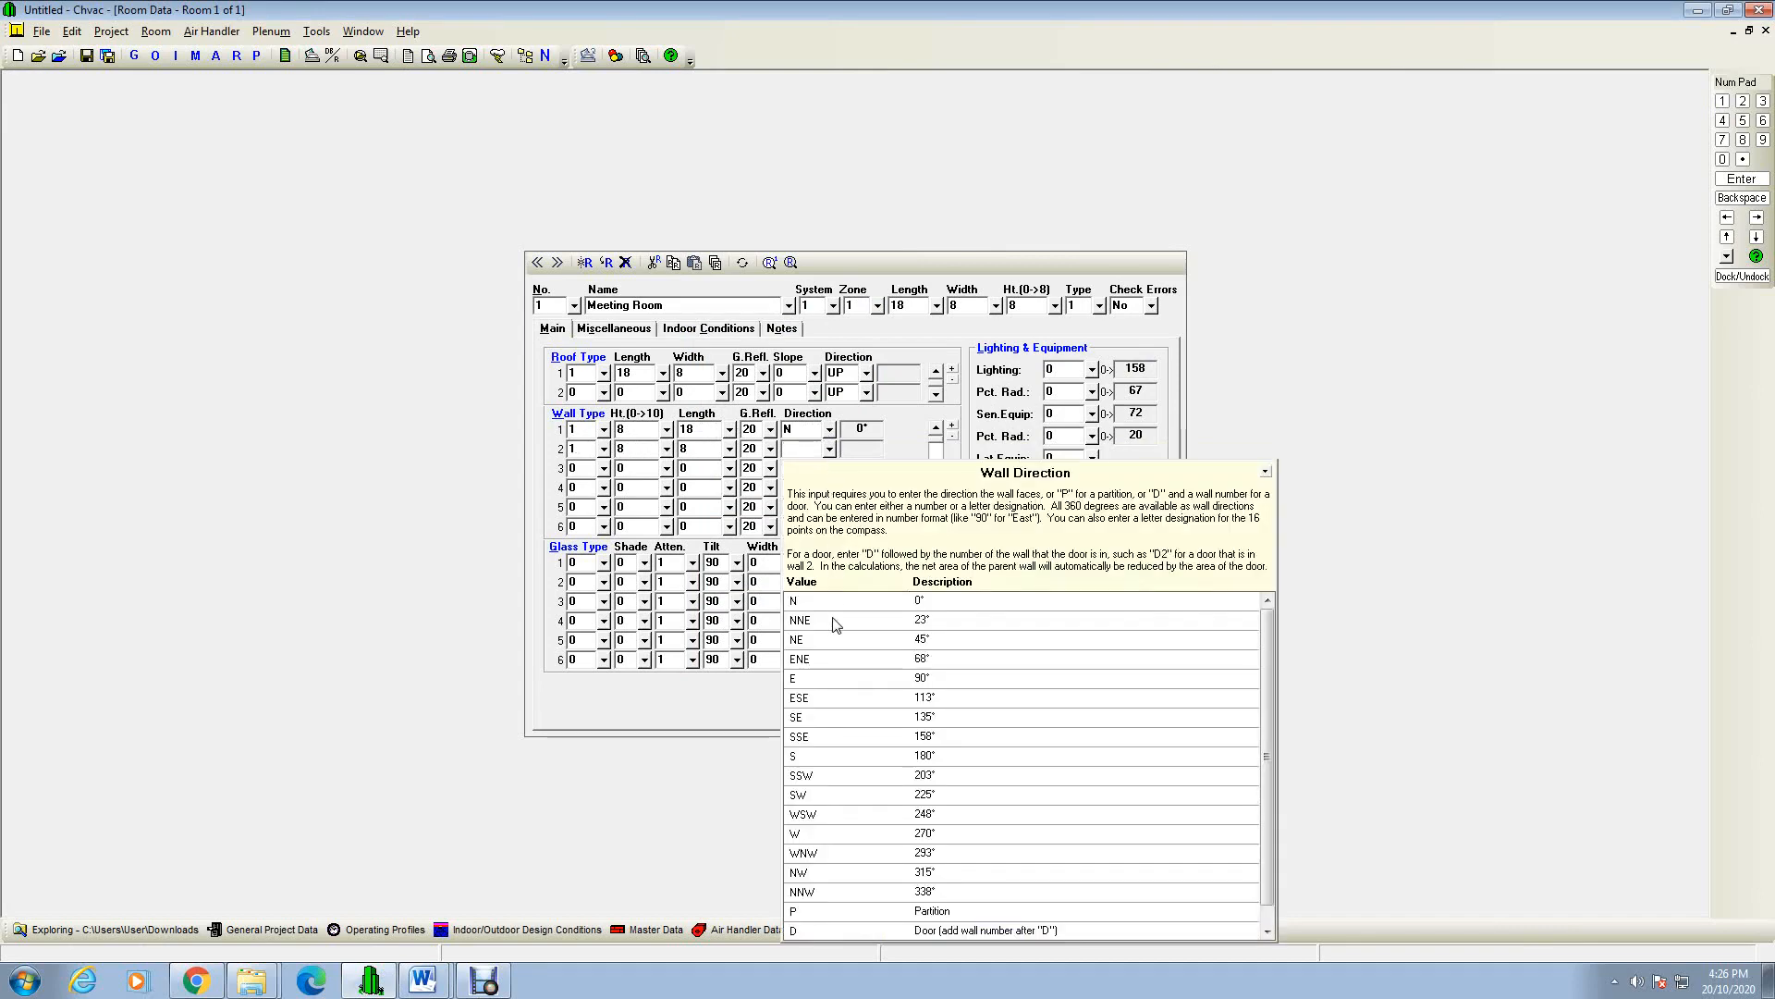
left_click(816, 833)
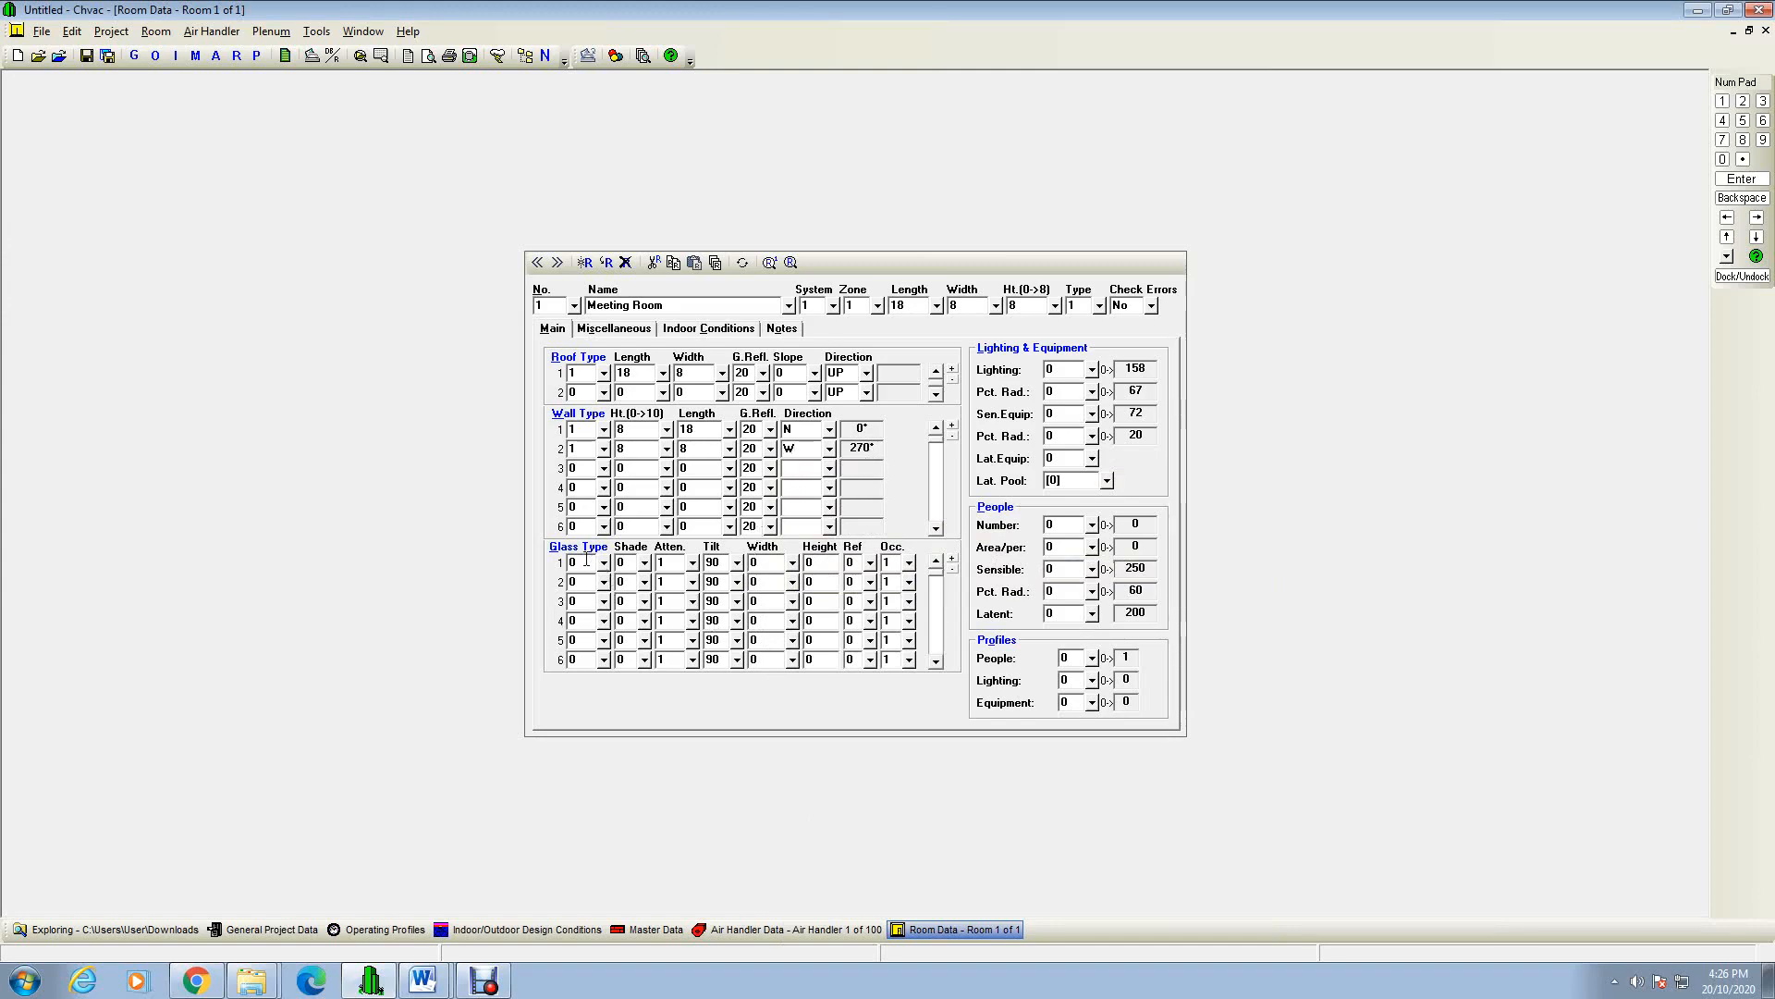
Step: Check the floor plan's windows and define the first glass as type 1, width 5 and height 5, referenced to wall 1
left_click(428, 983)
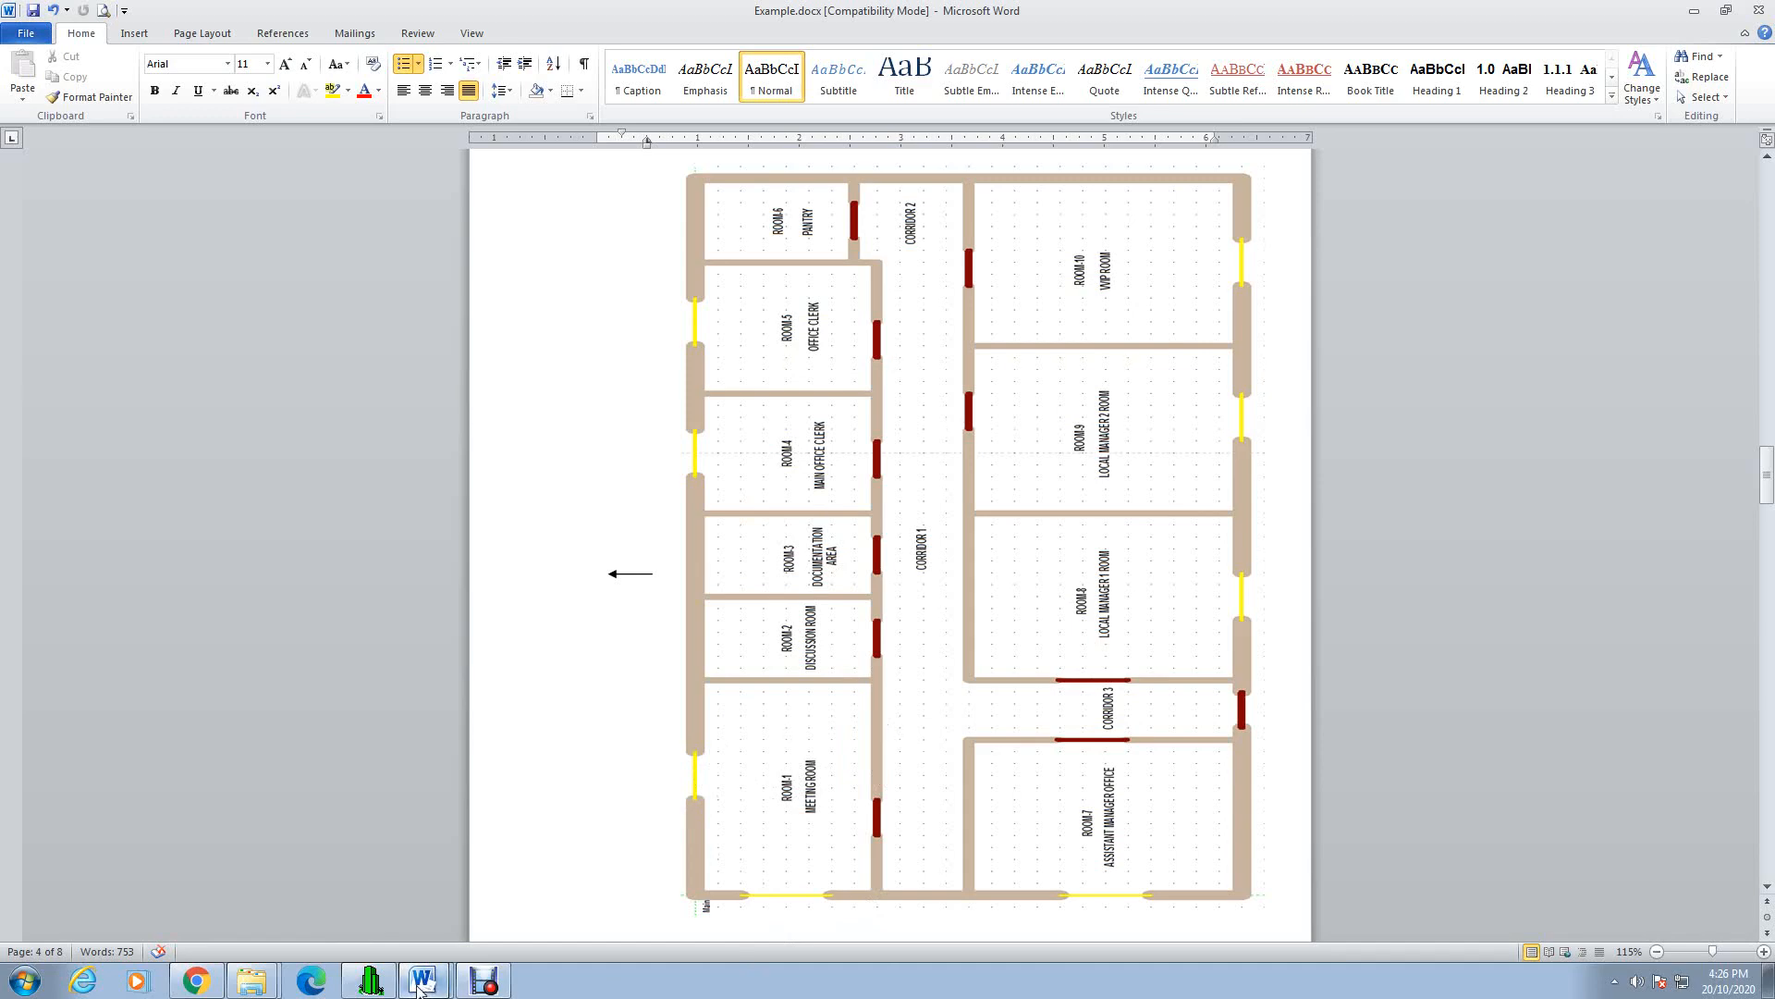
left_click(370, 980)
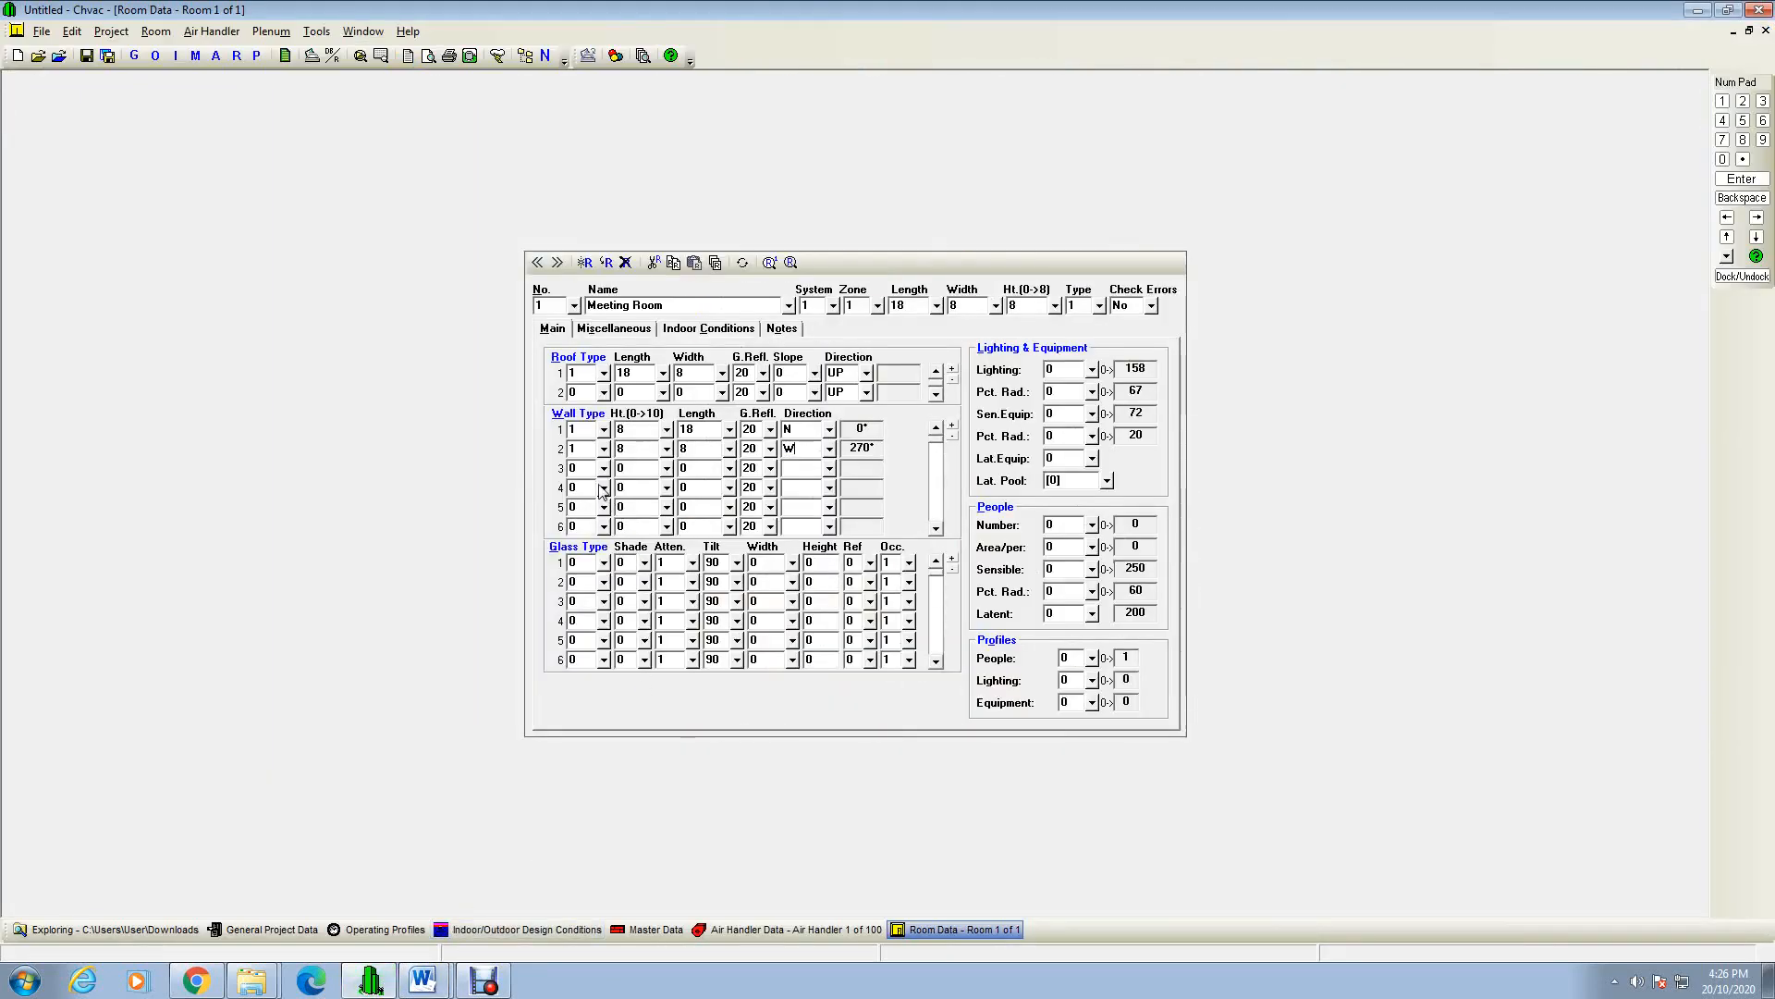
left_click(603, 563)
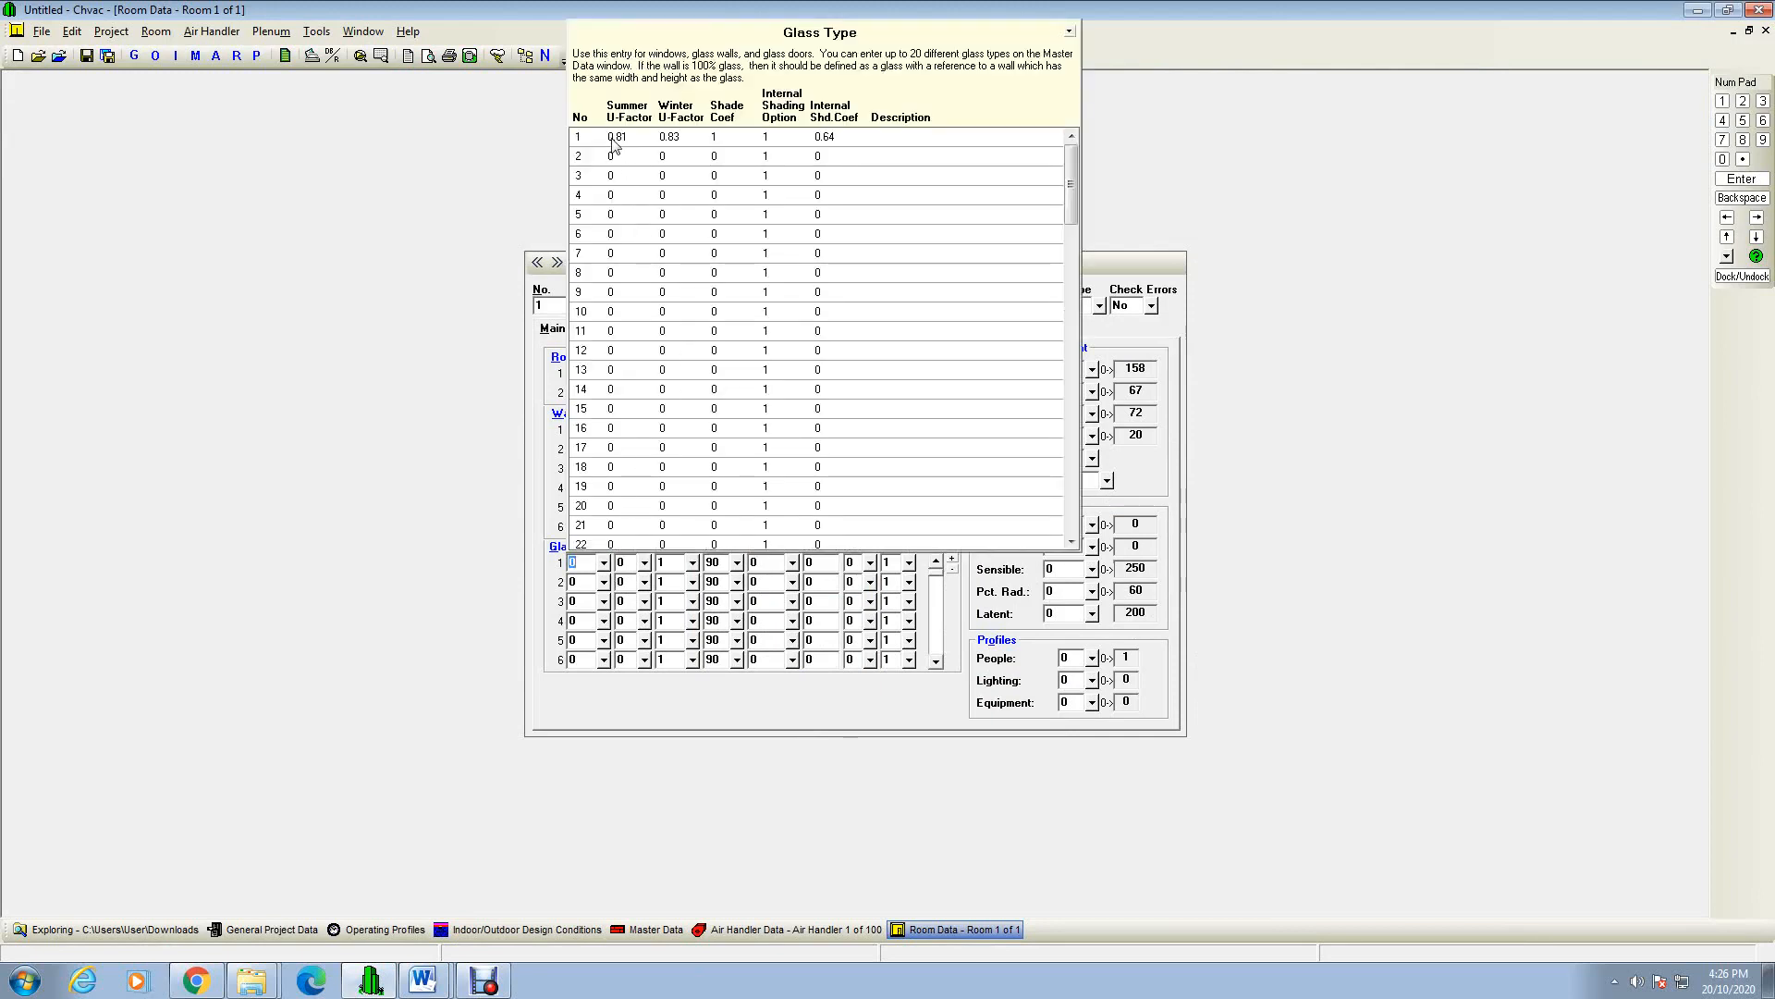
double_click(658, 143)
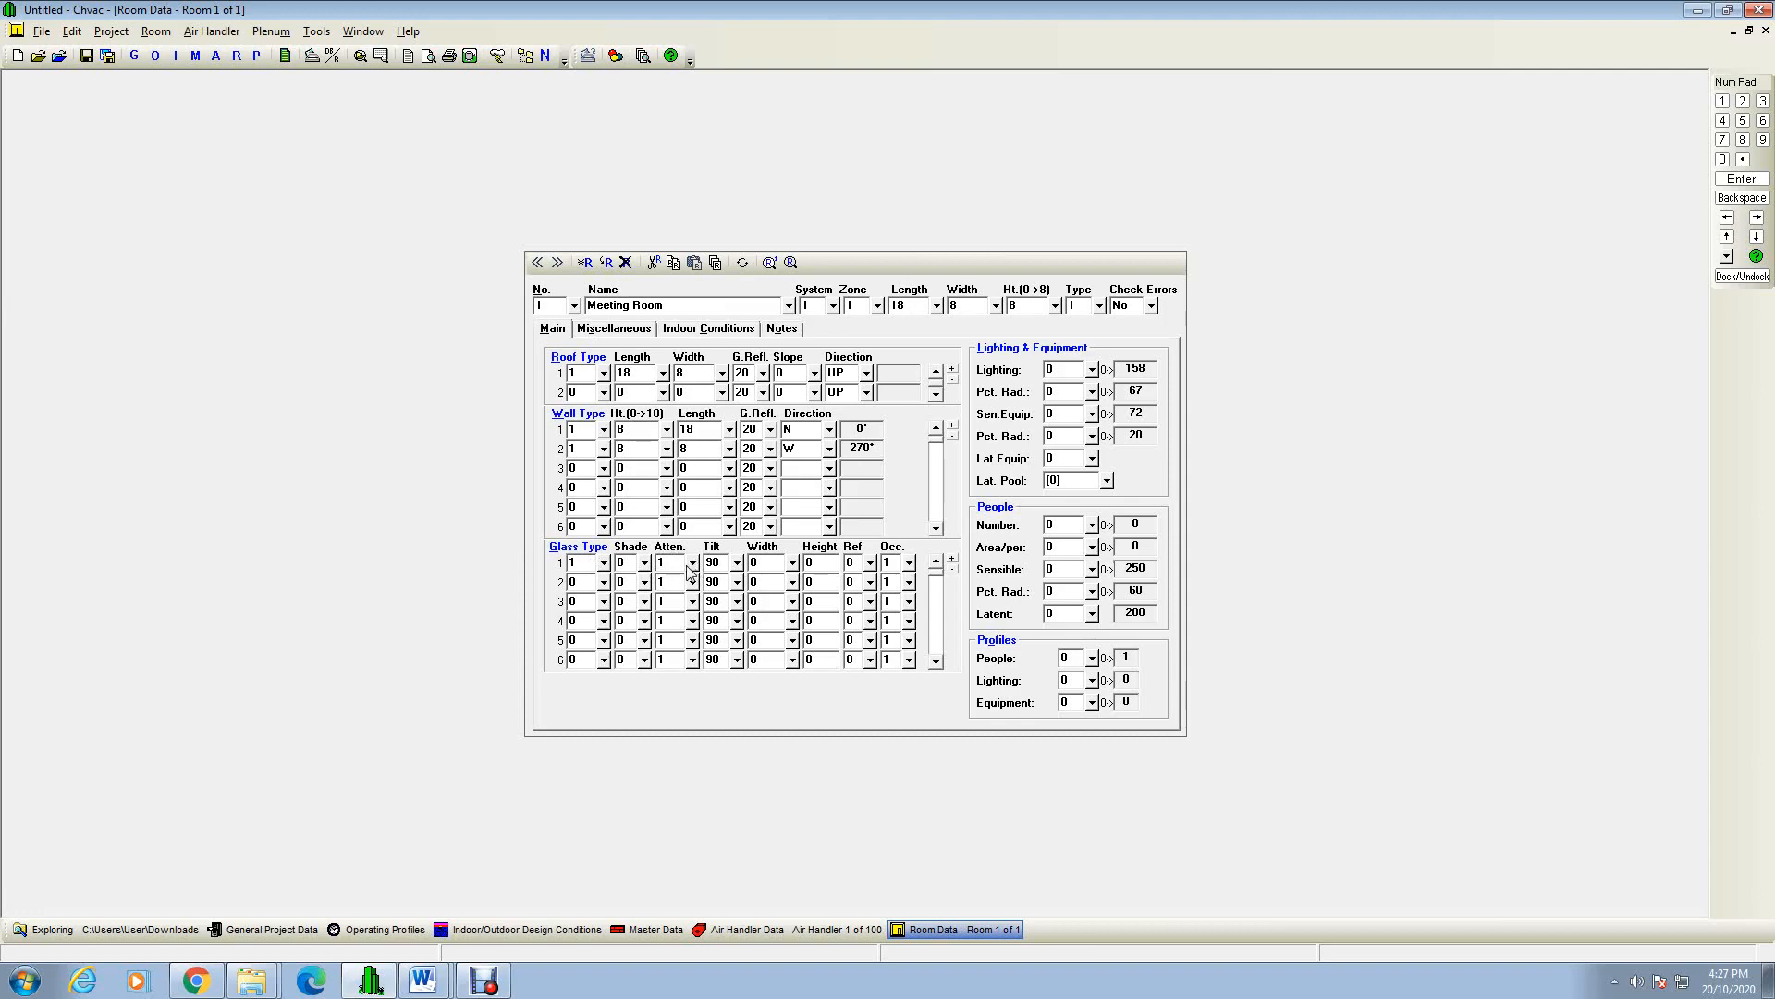
left_click(757, 563)
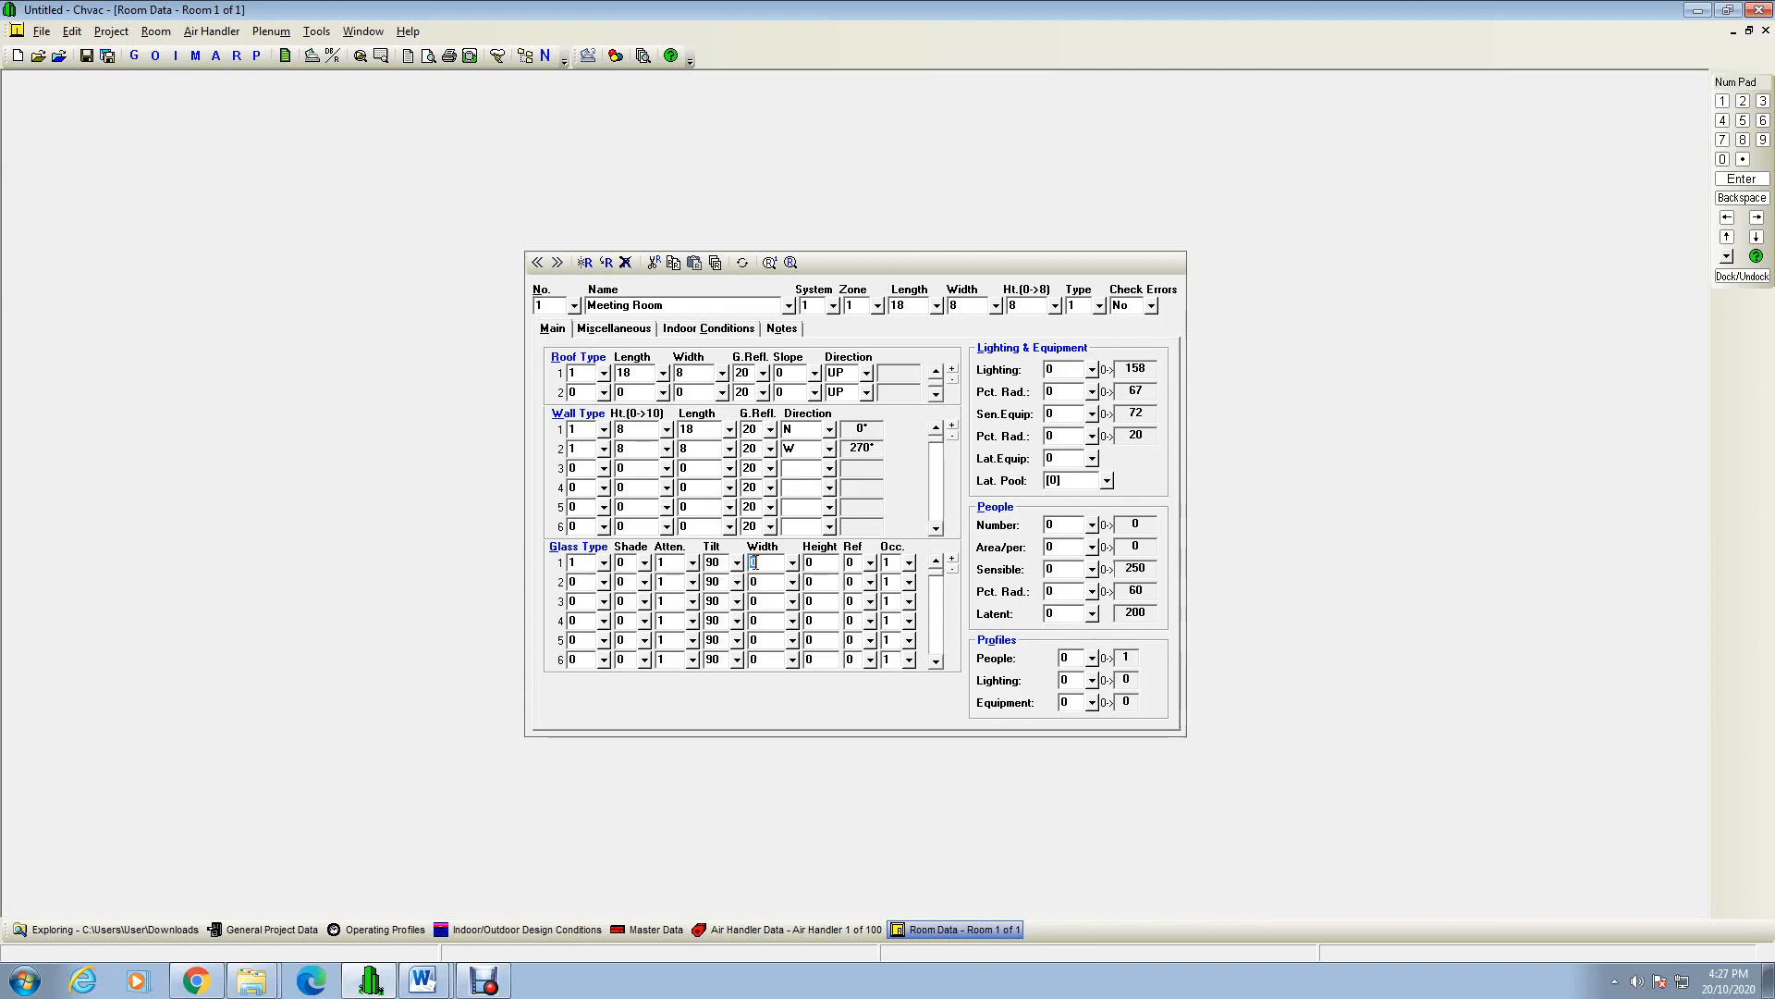
type("5")
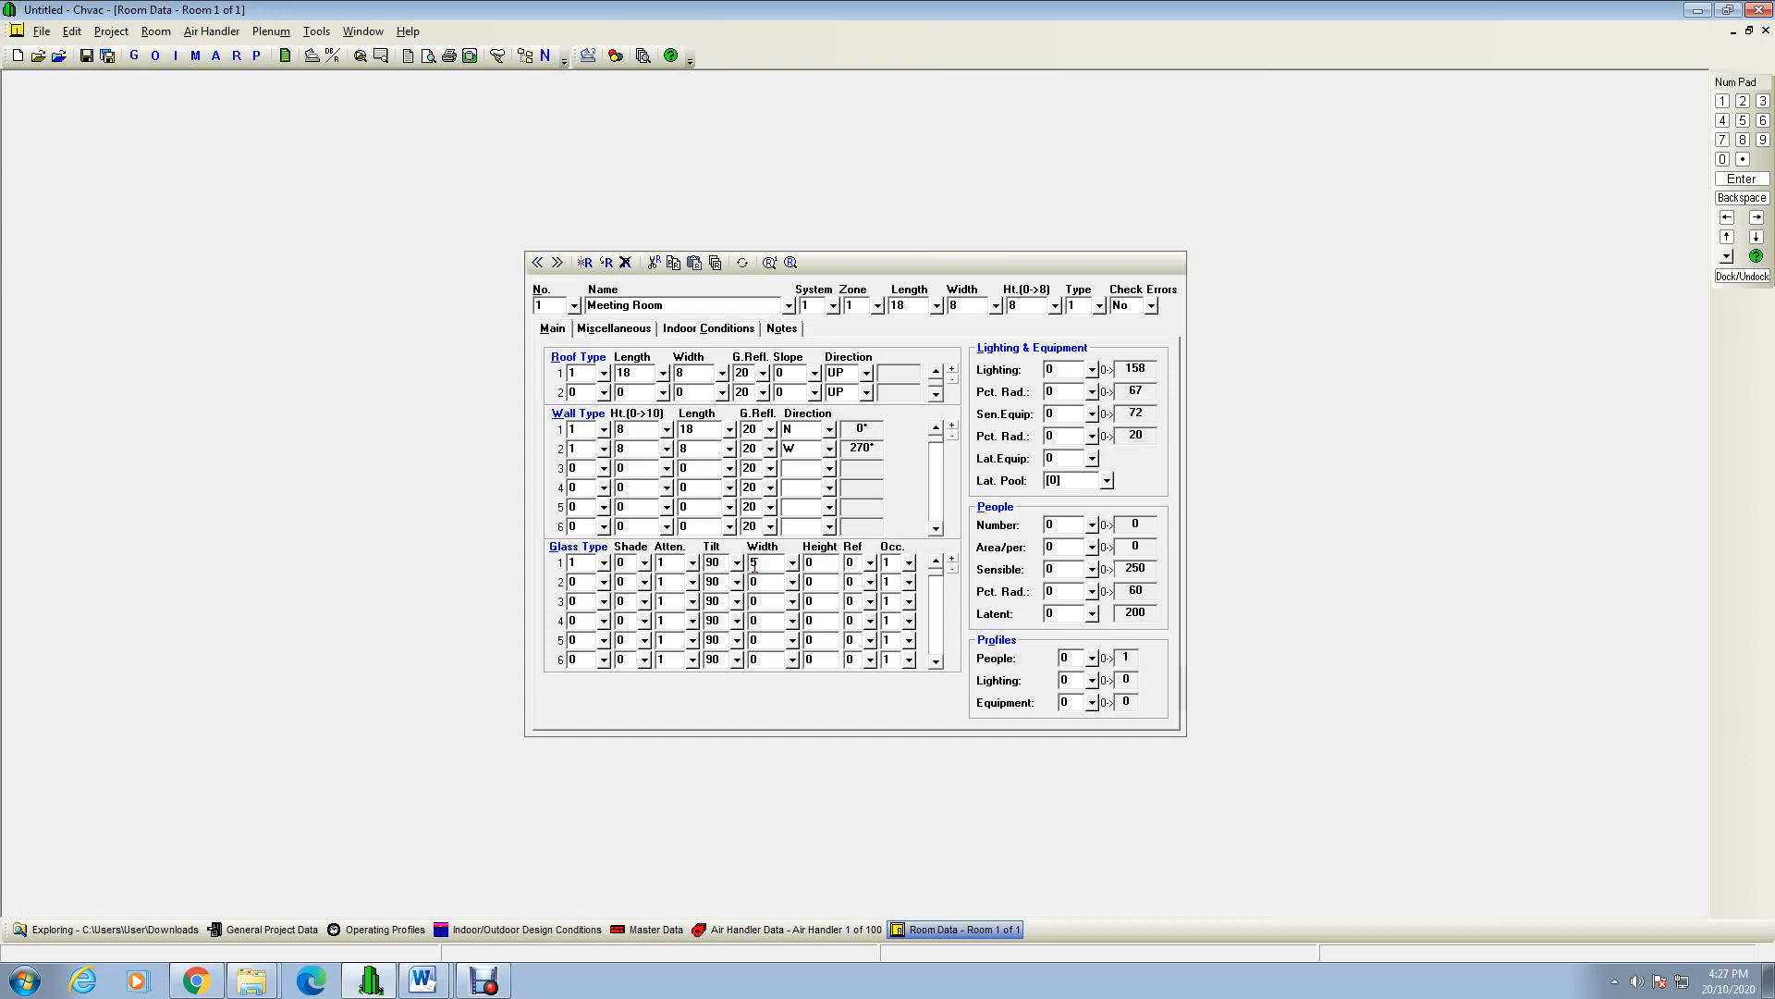
left_click(821, 562)
type("5")
left_click(871, 564)
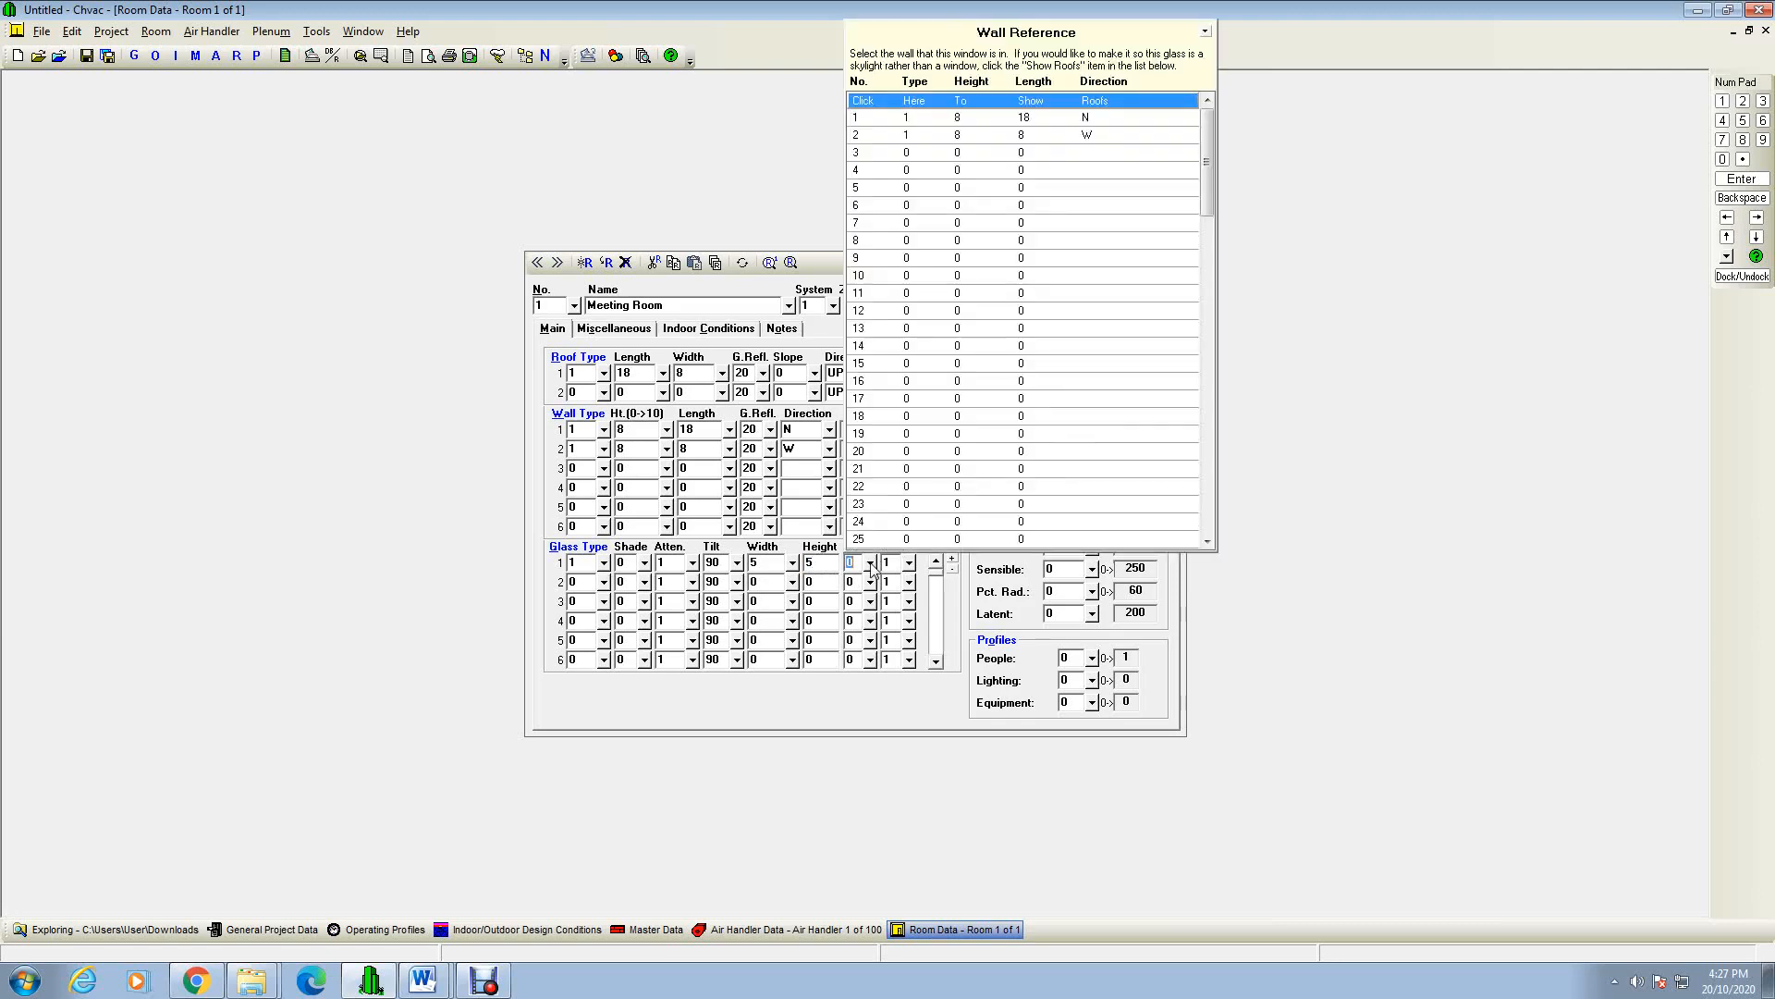
left_click(922, 125)
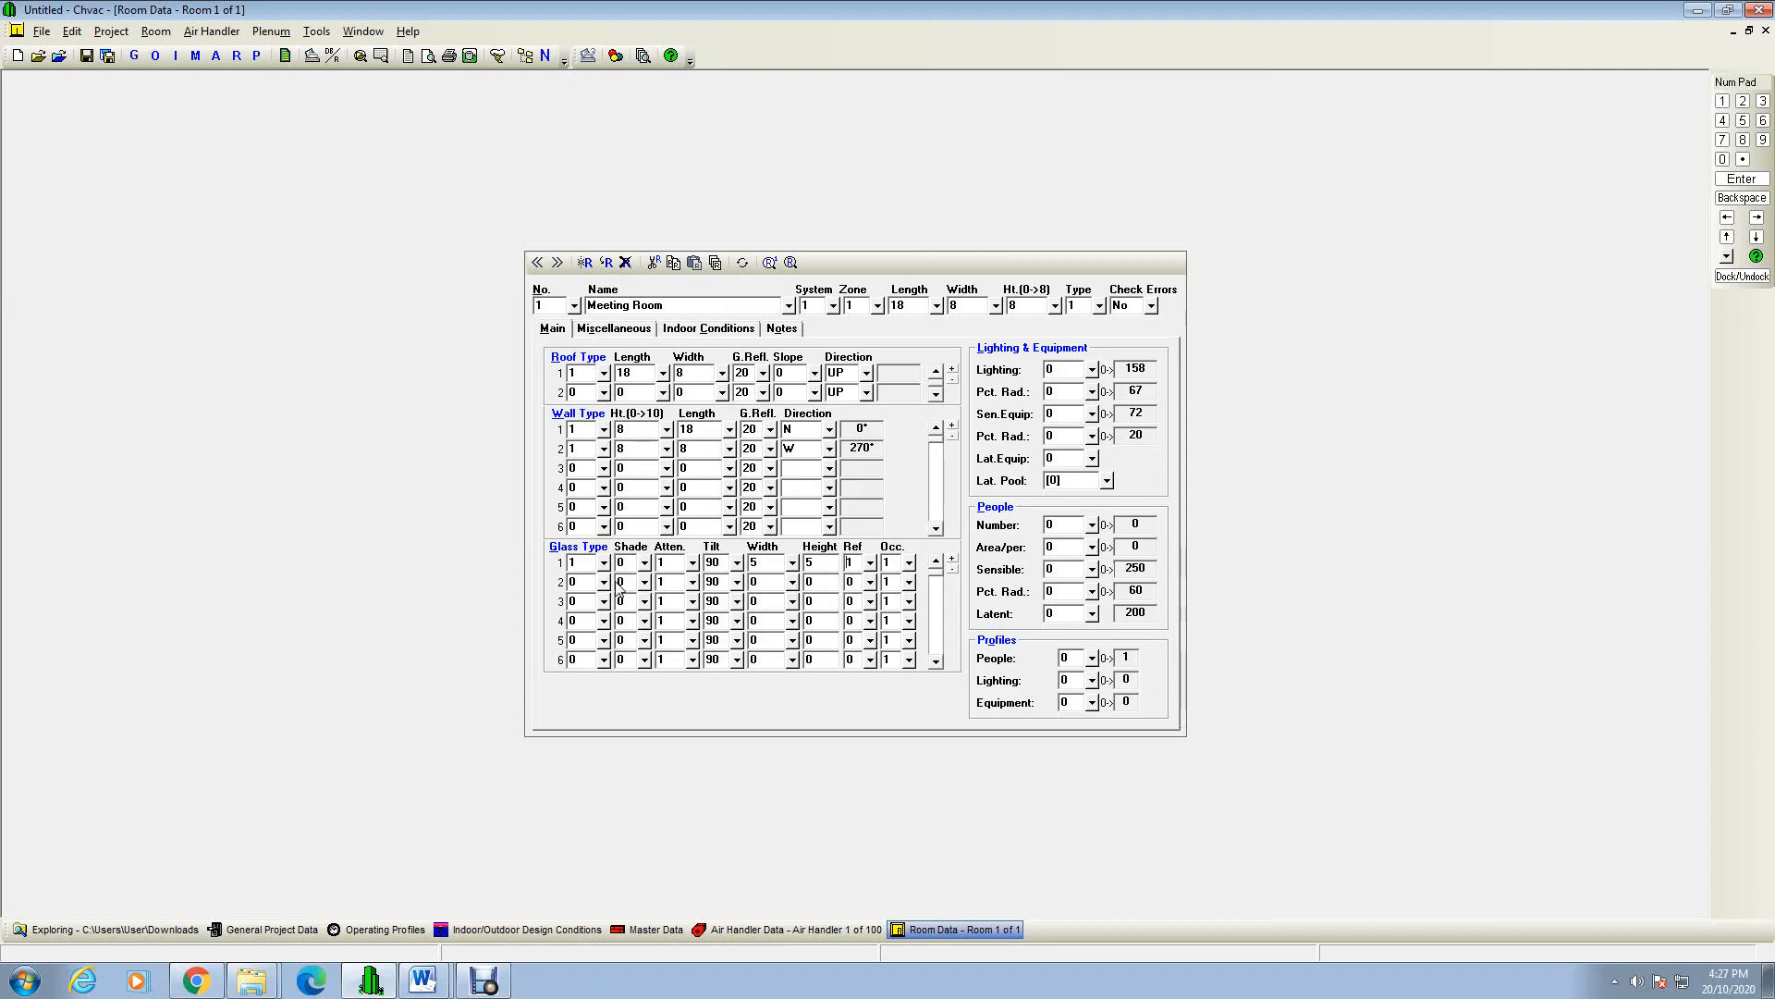
Step: Review the glass specification and the Meeting Room's windows on the floor plan in Example.docx
left_click(424, 978)
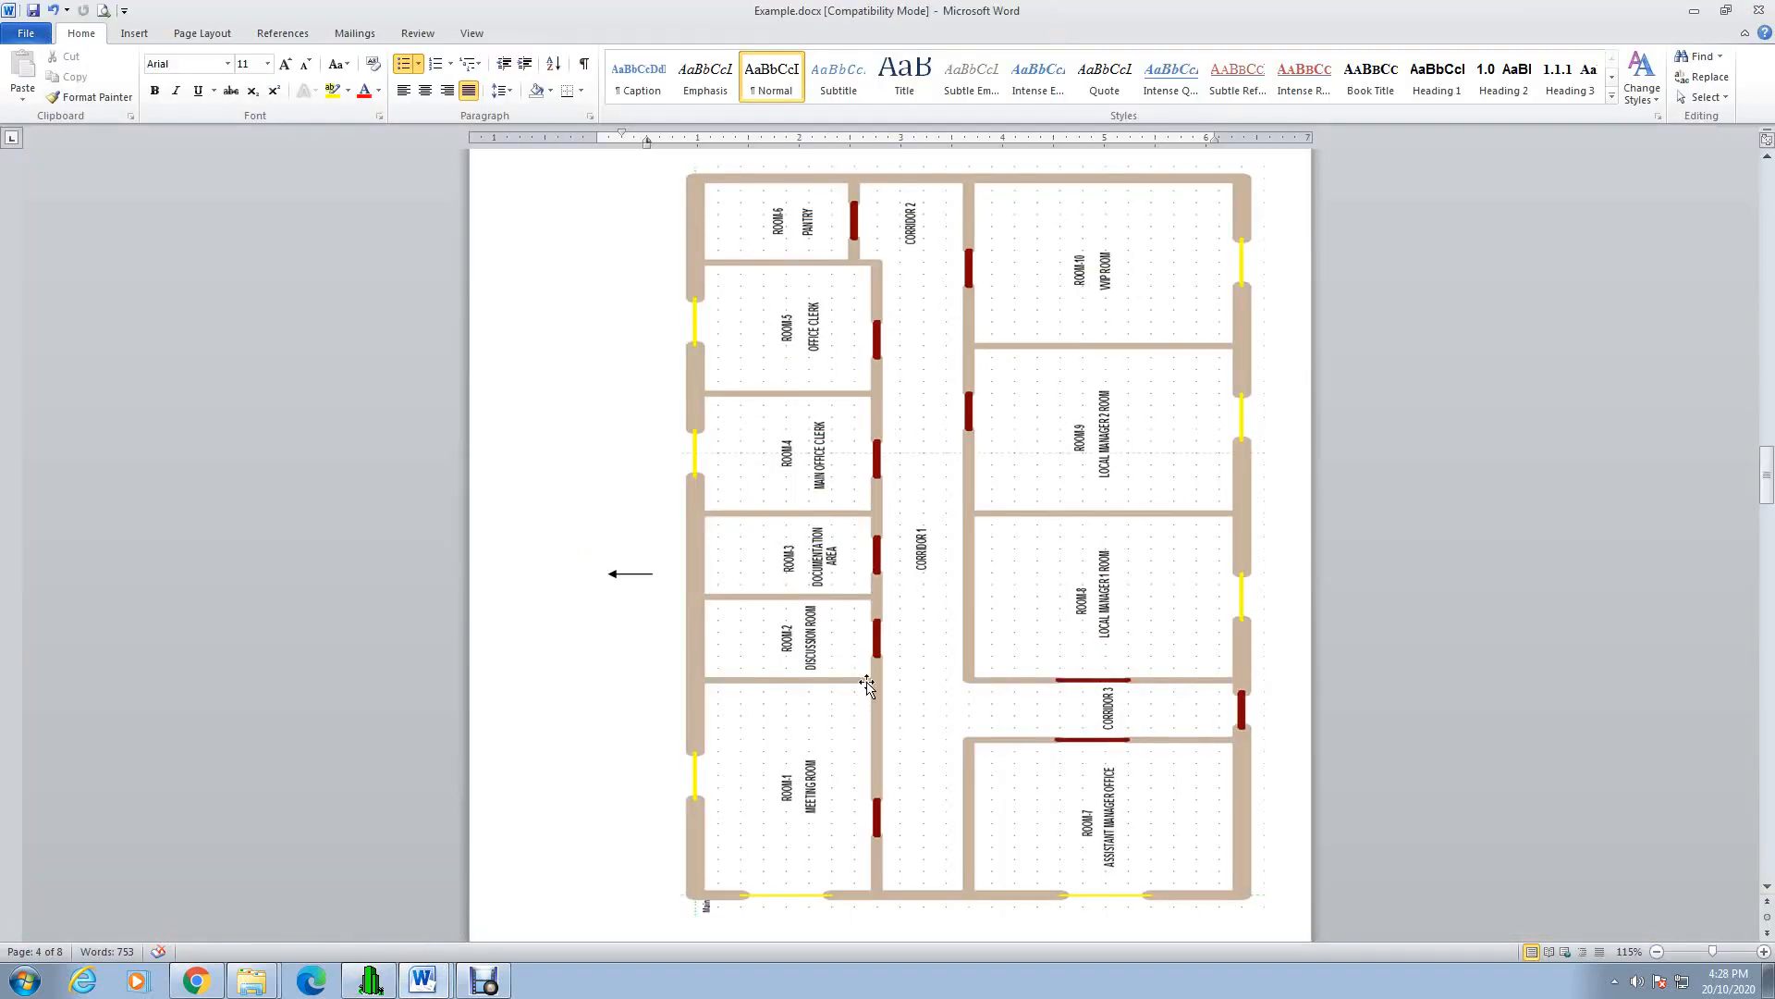
scroll(866, 684, "up", 20)
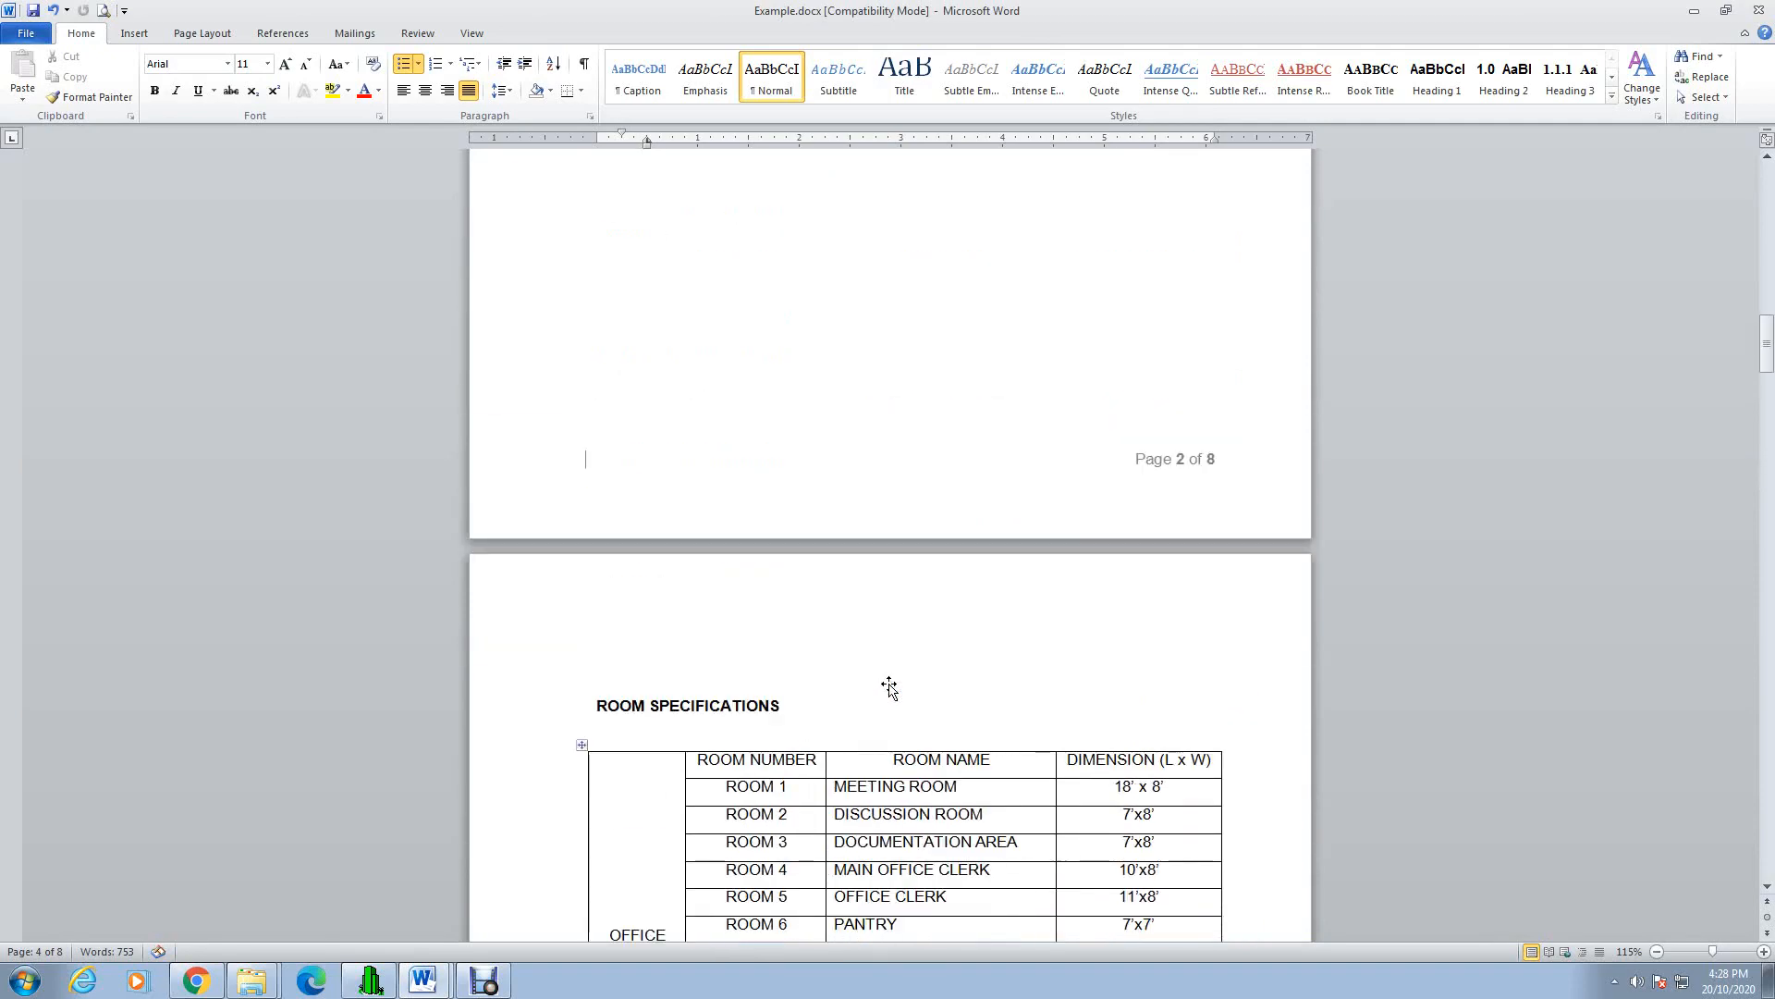
scroll(888, 687, "up", 10)
scroll(888, 680, "up", 10)
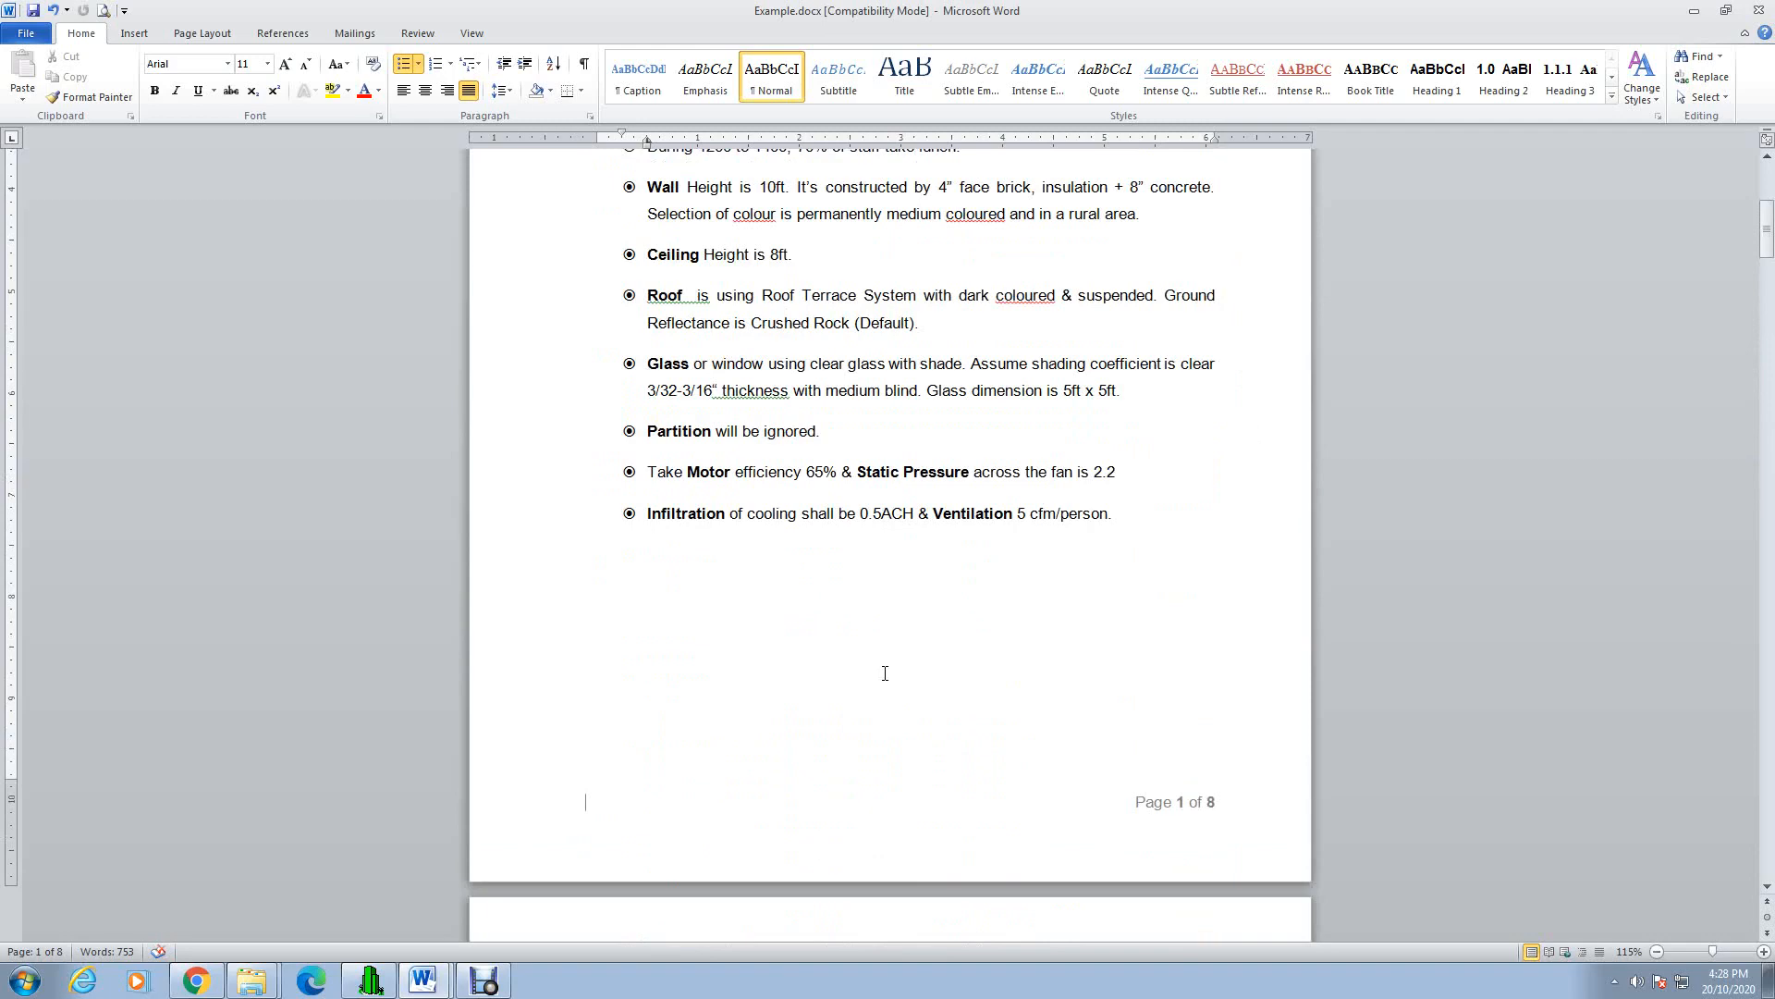
scroll(885, 674, "up", 2)
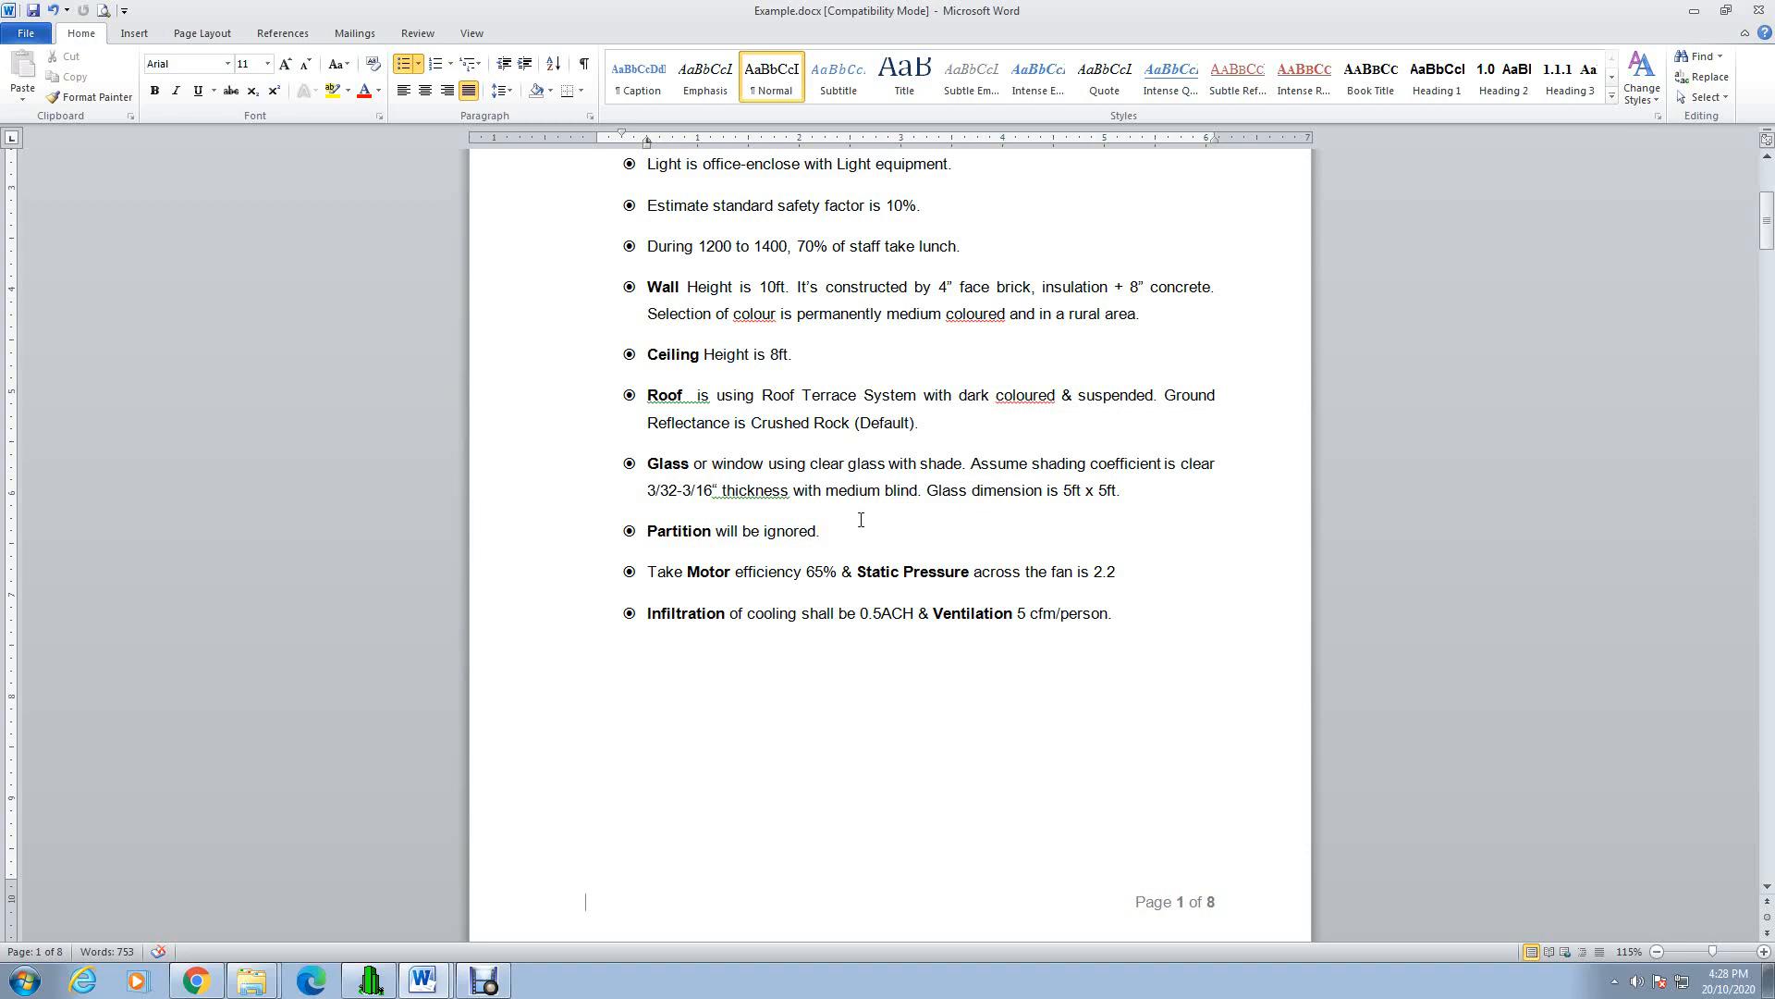
scroll(902, 530, "down", 20)
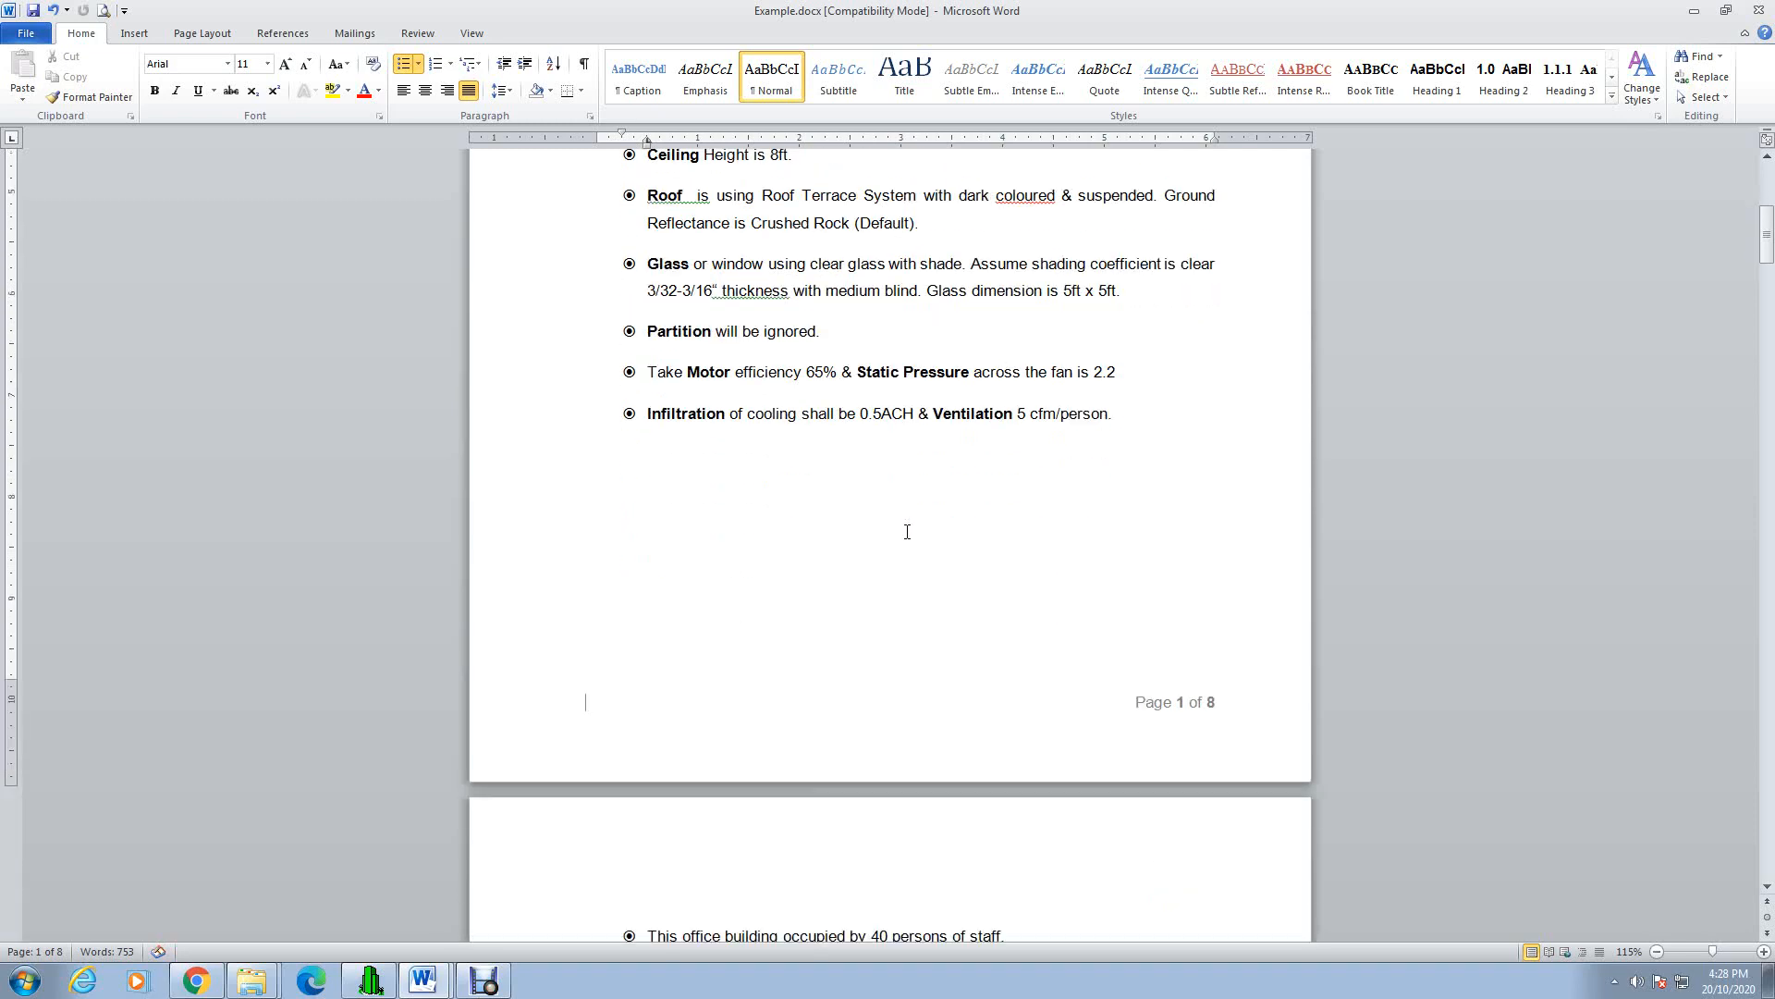
scroll(908, 530, "down", 20)
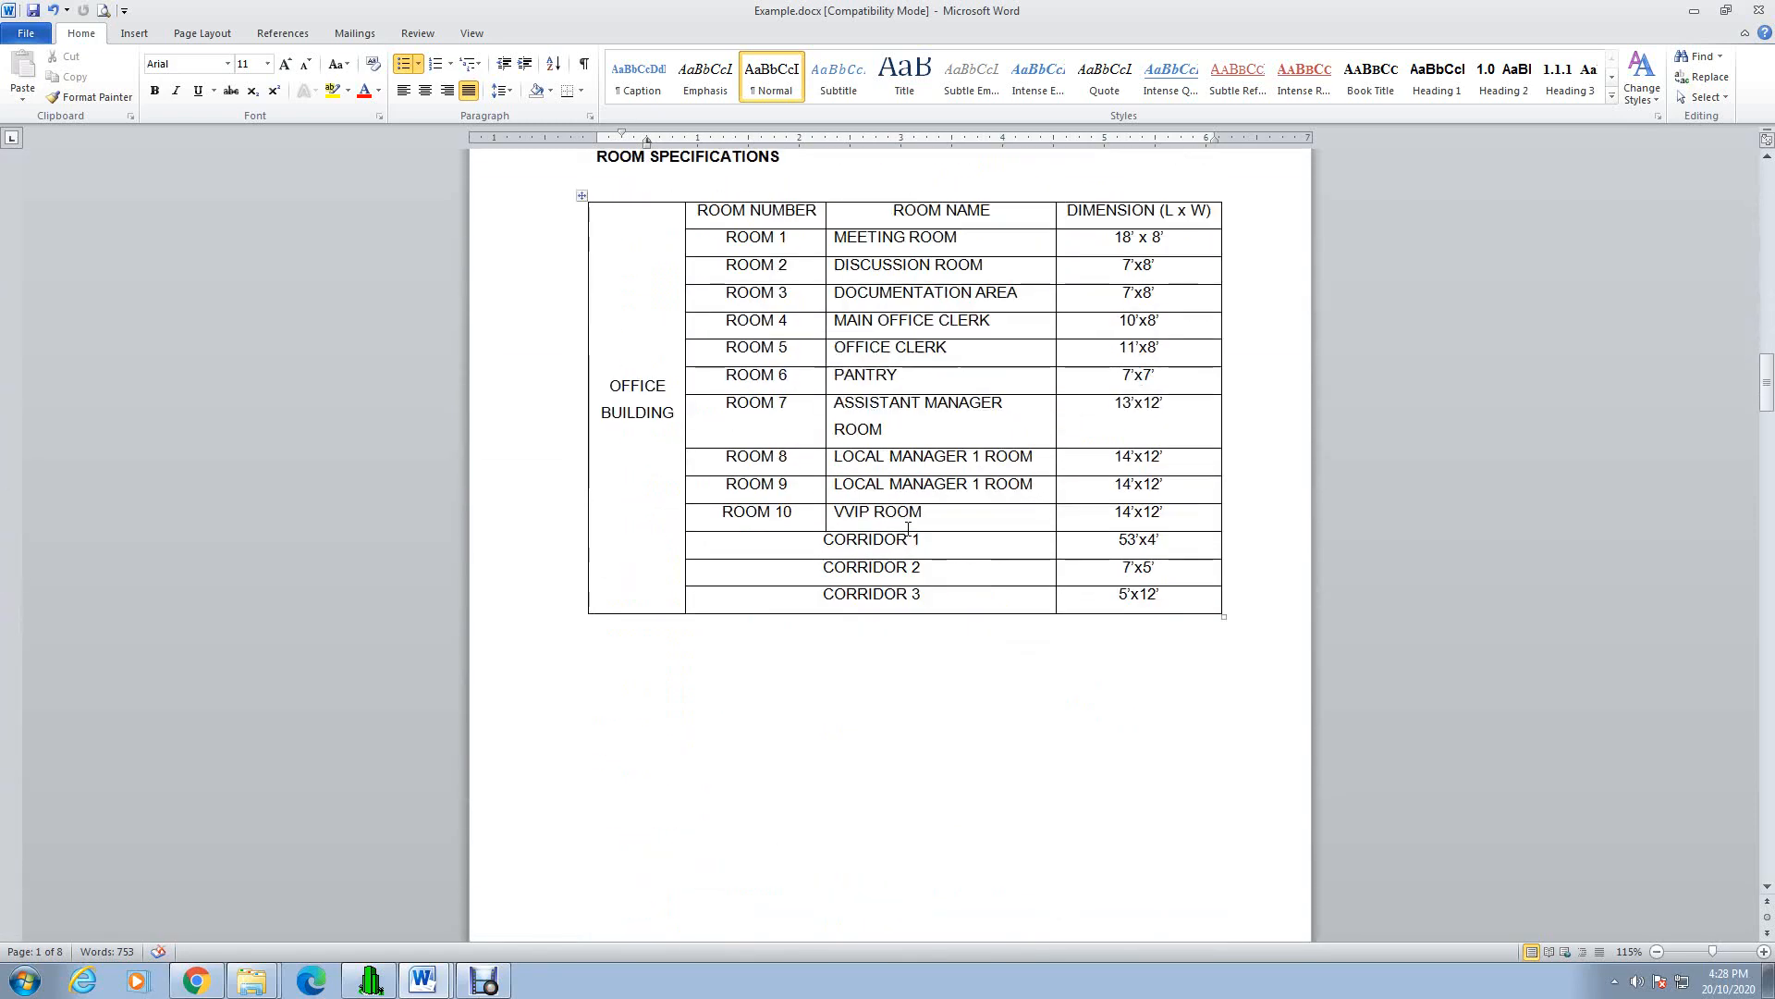
scroll(907, 527, "down", 5)
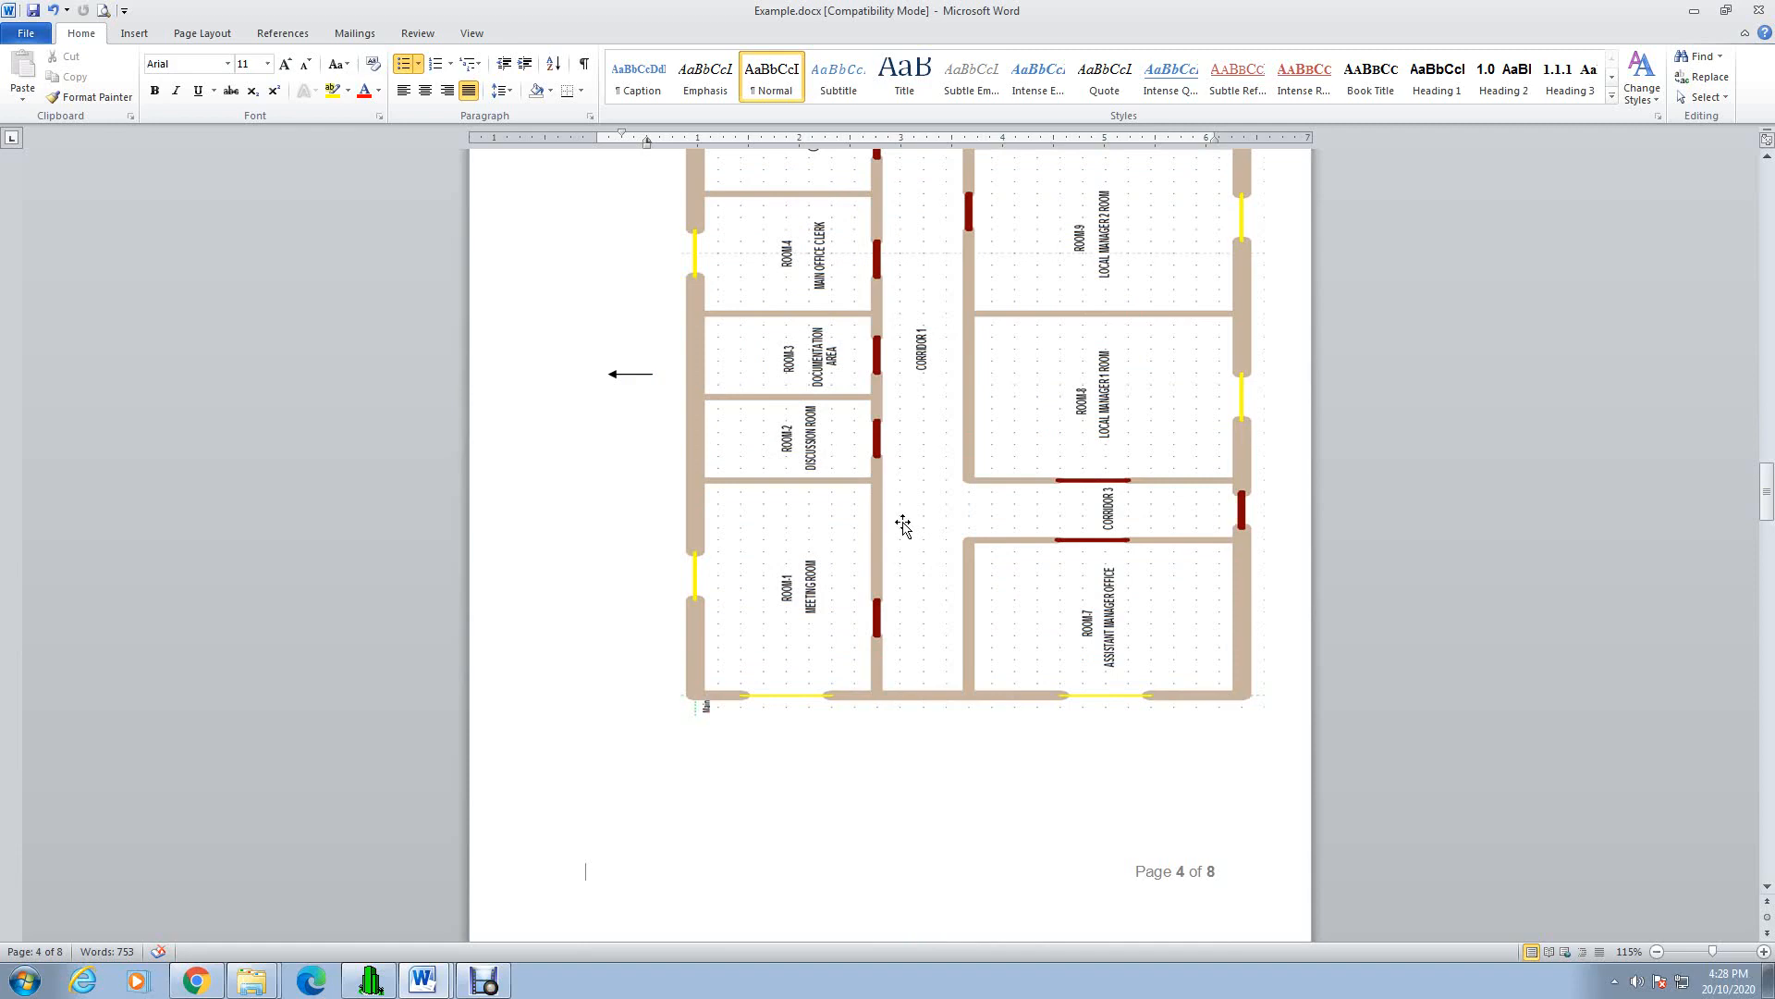
scroll(903, 525, "up", 3)
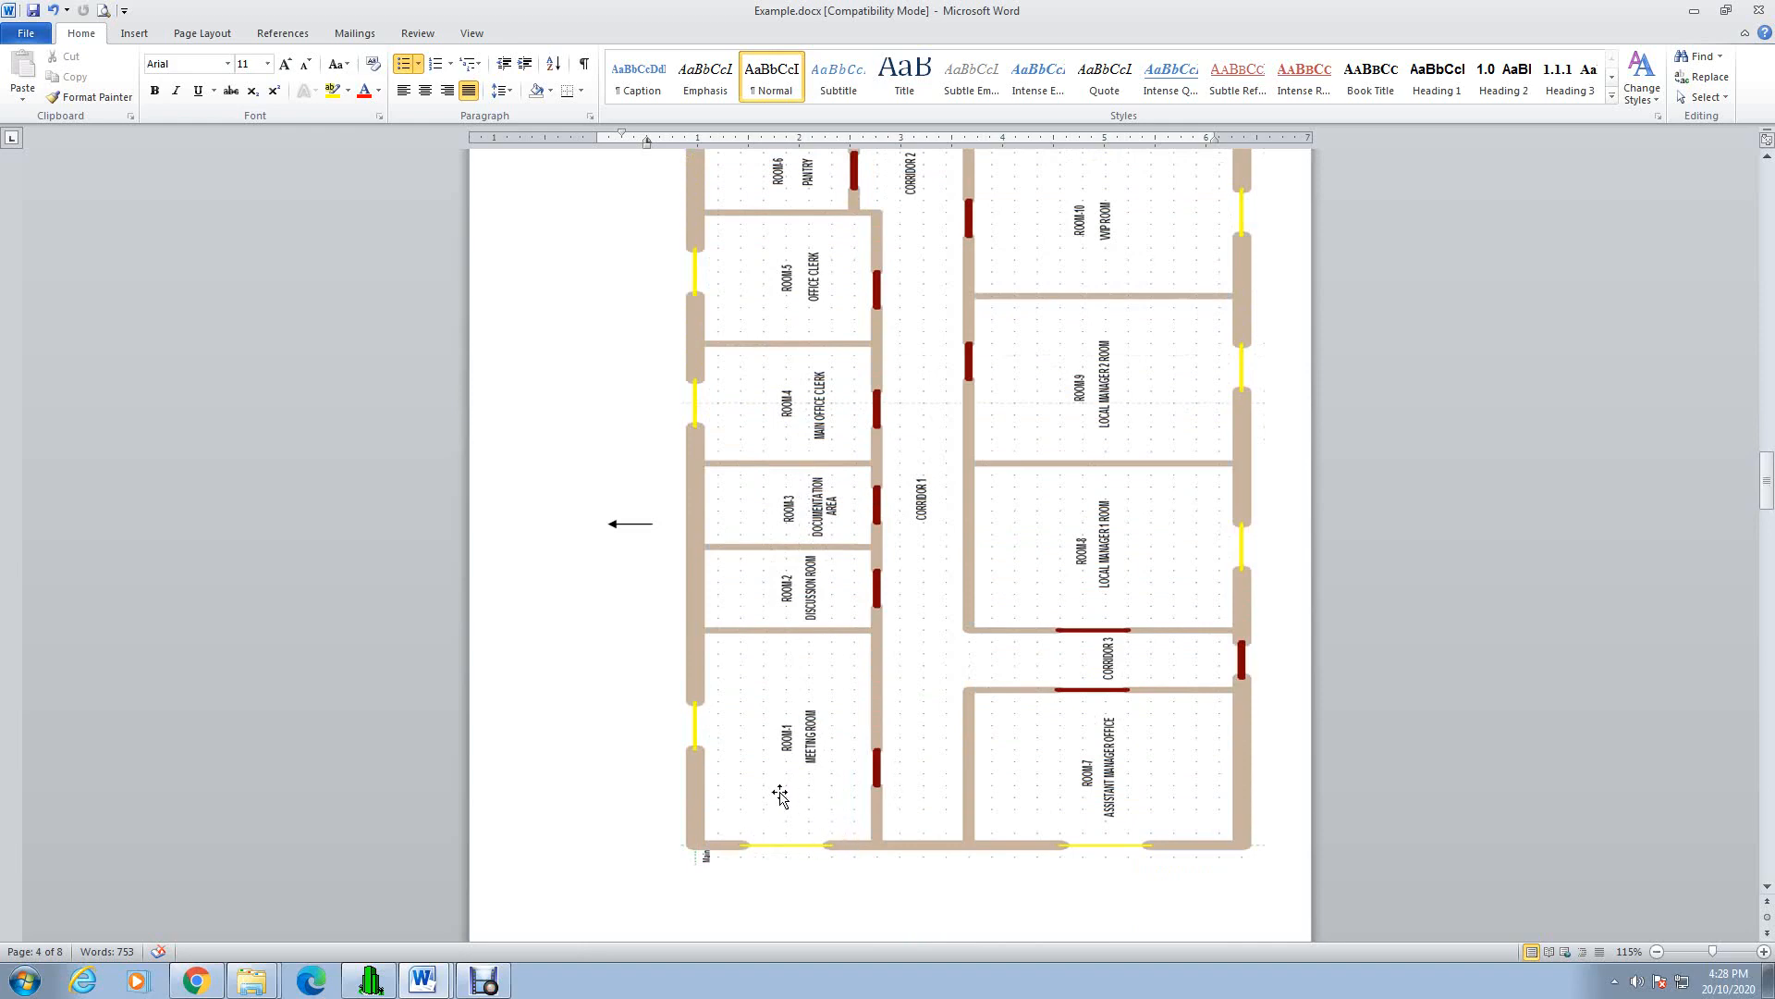
scroll(740, 723, "up", 1)
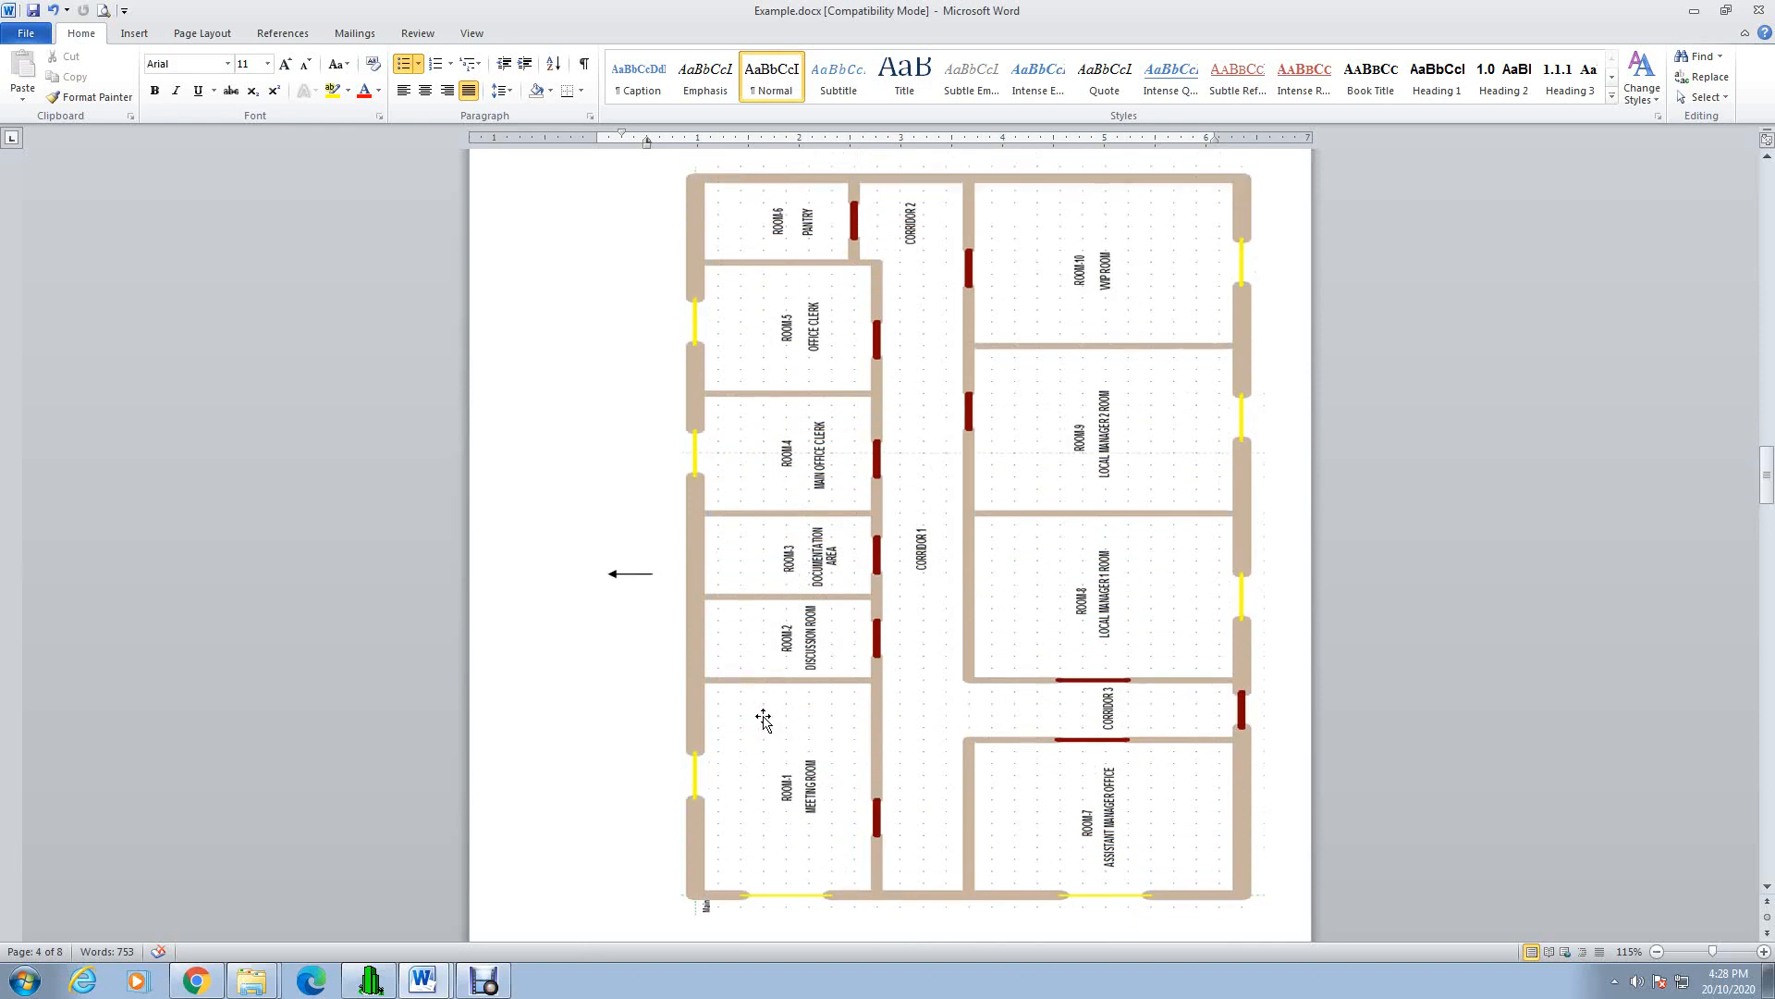
Step: Check the glass dimension note on the first page of Example.docx again and return to Chvac
scroll(766, 722, "up", 5)
scroll(766, 721, "up", 10)
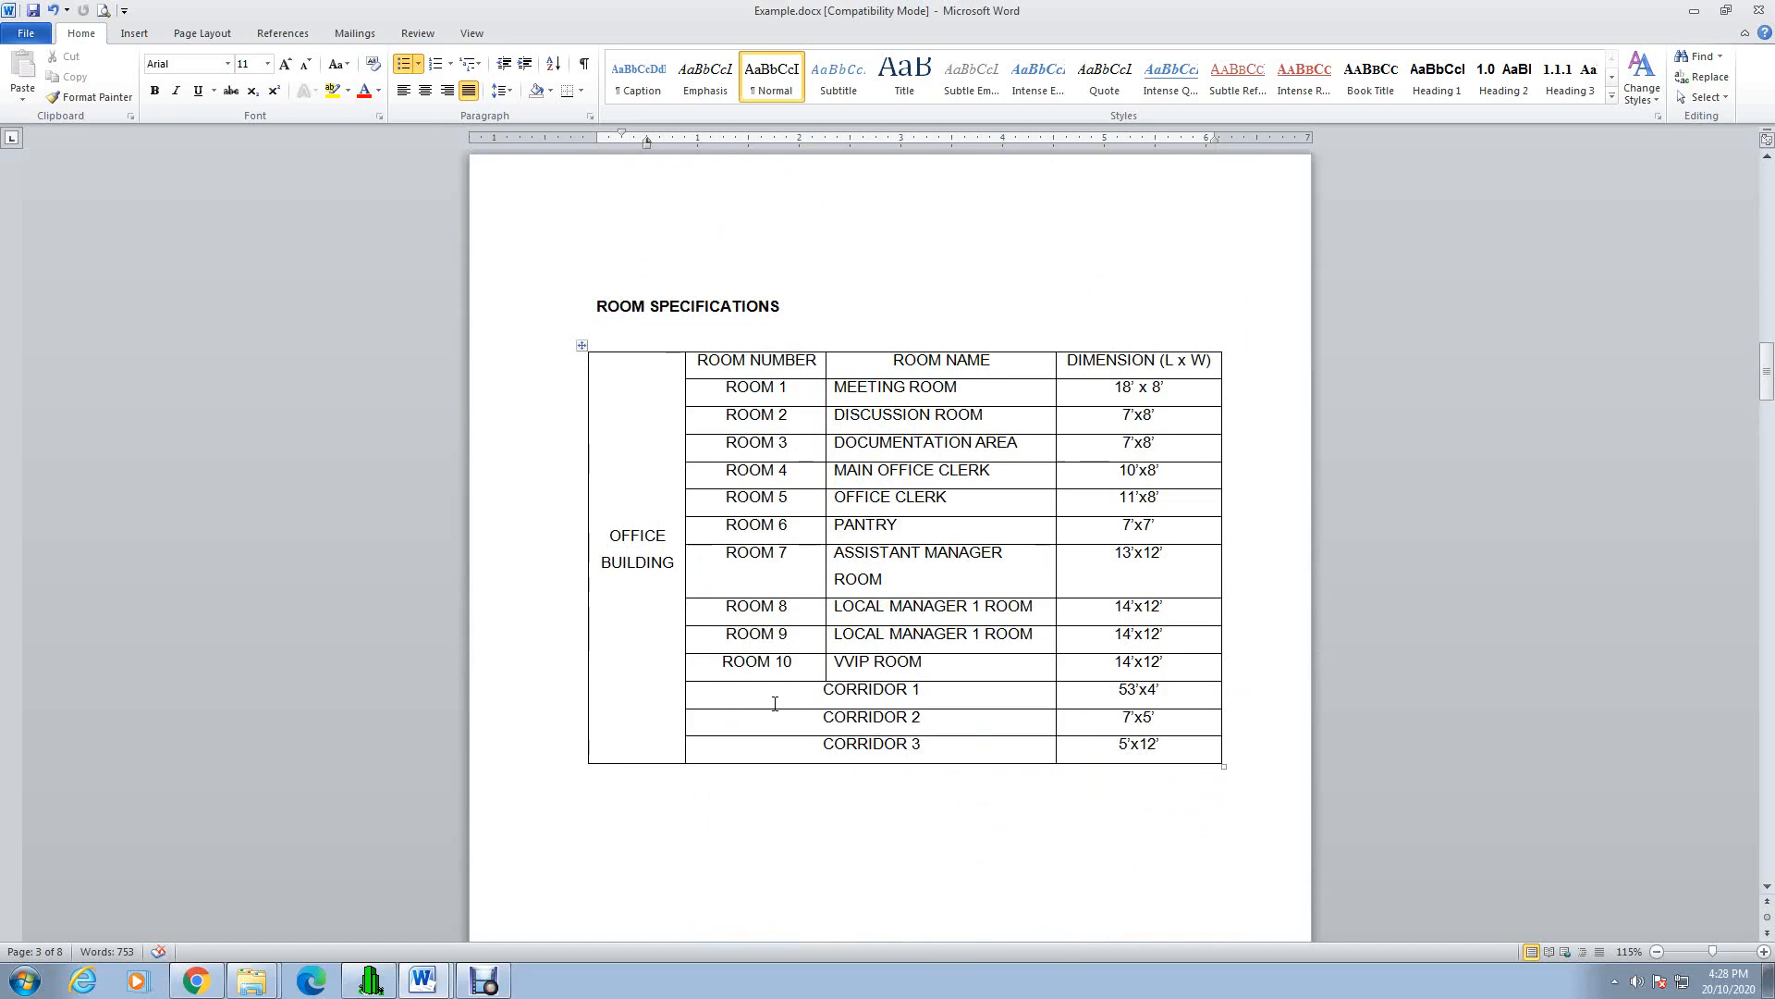
scroll(775, 704, "up", 17)
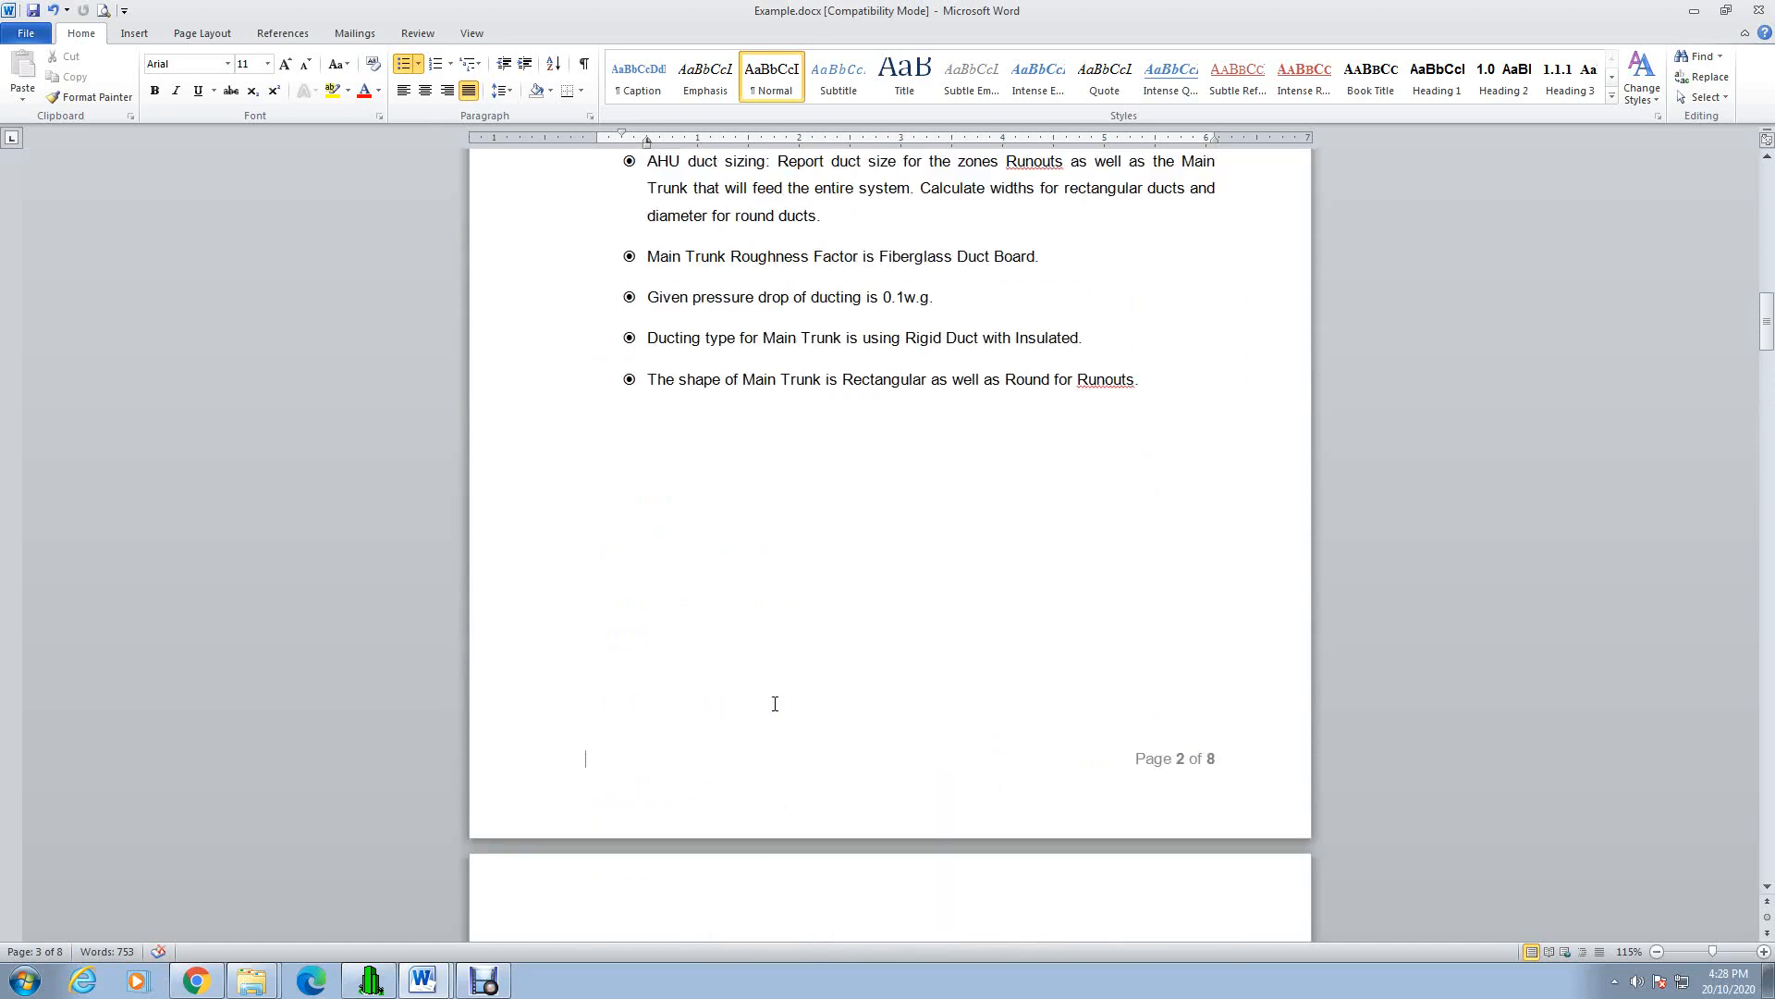
scroll(775, 704, "up", 8)
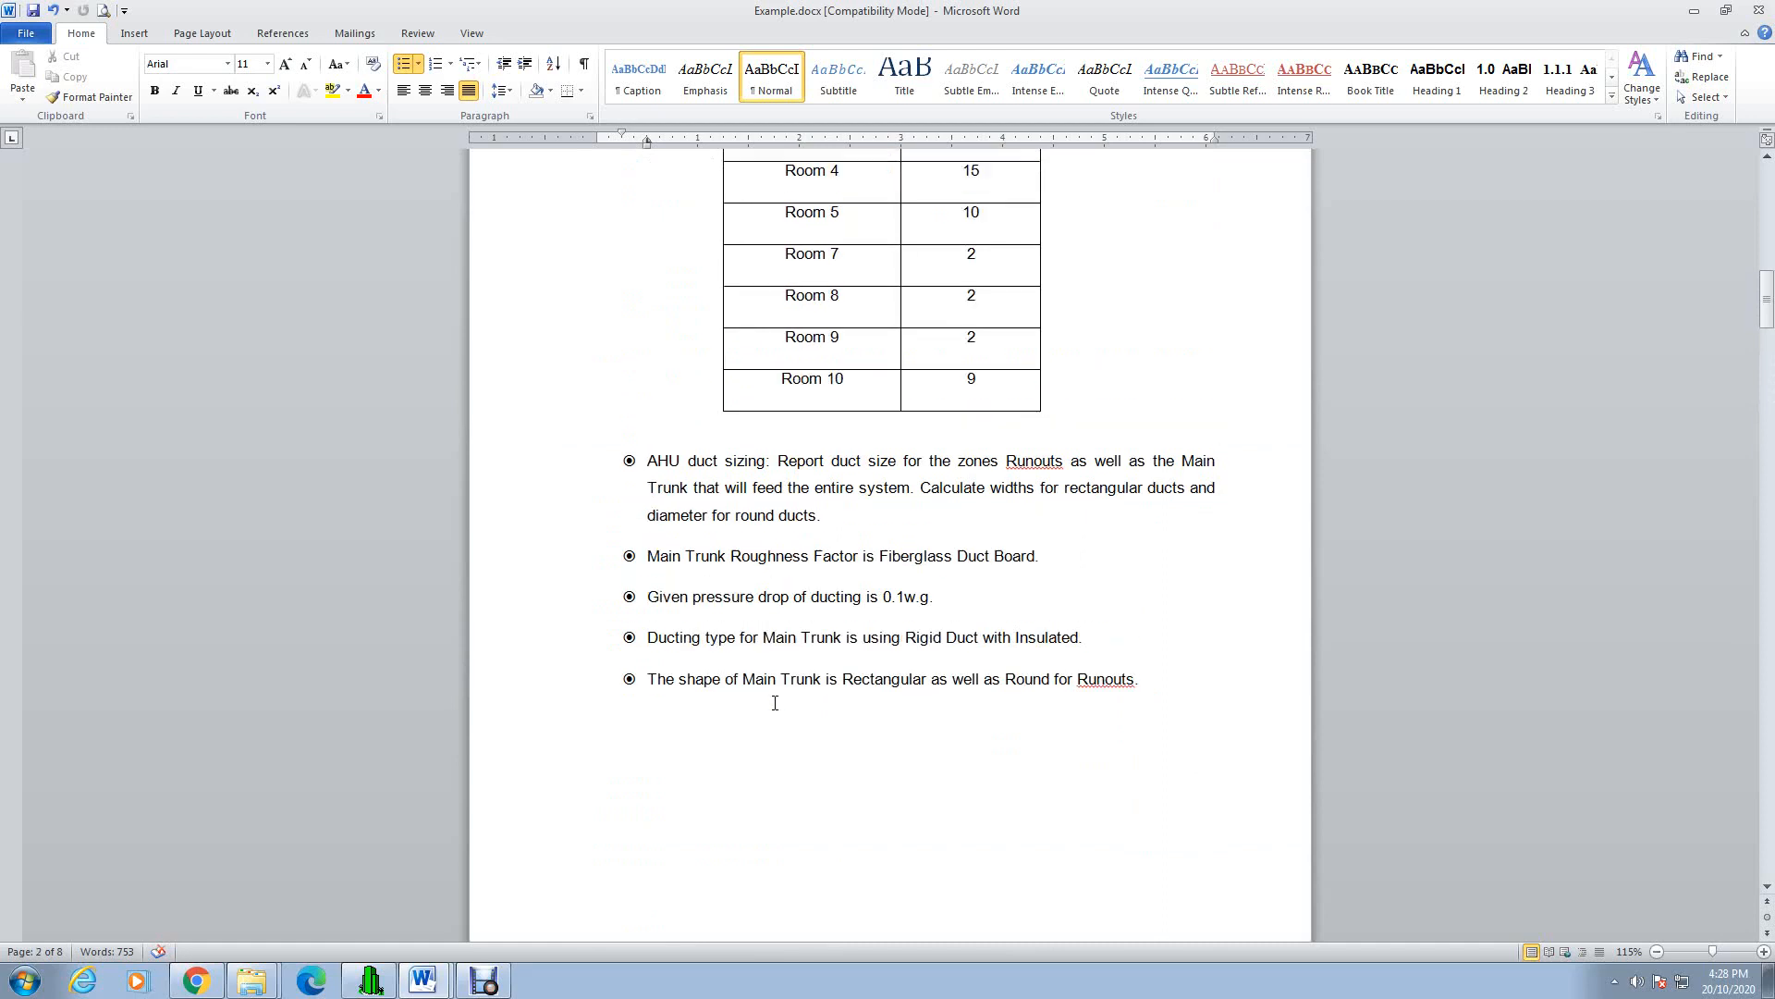
scroll(775, 704, "up", 11)
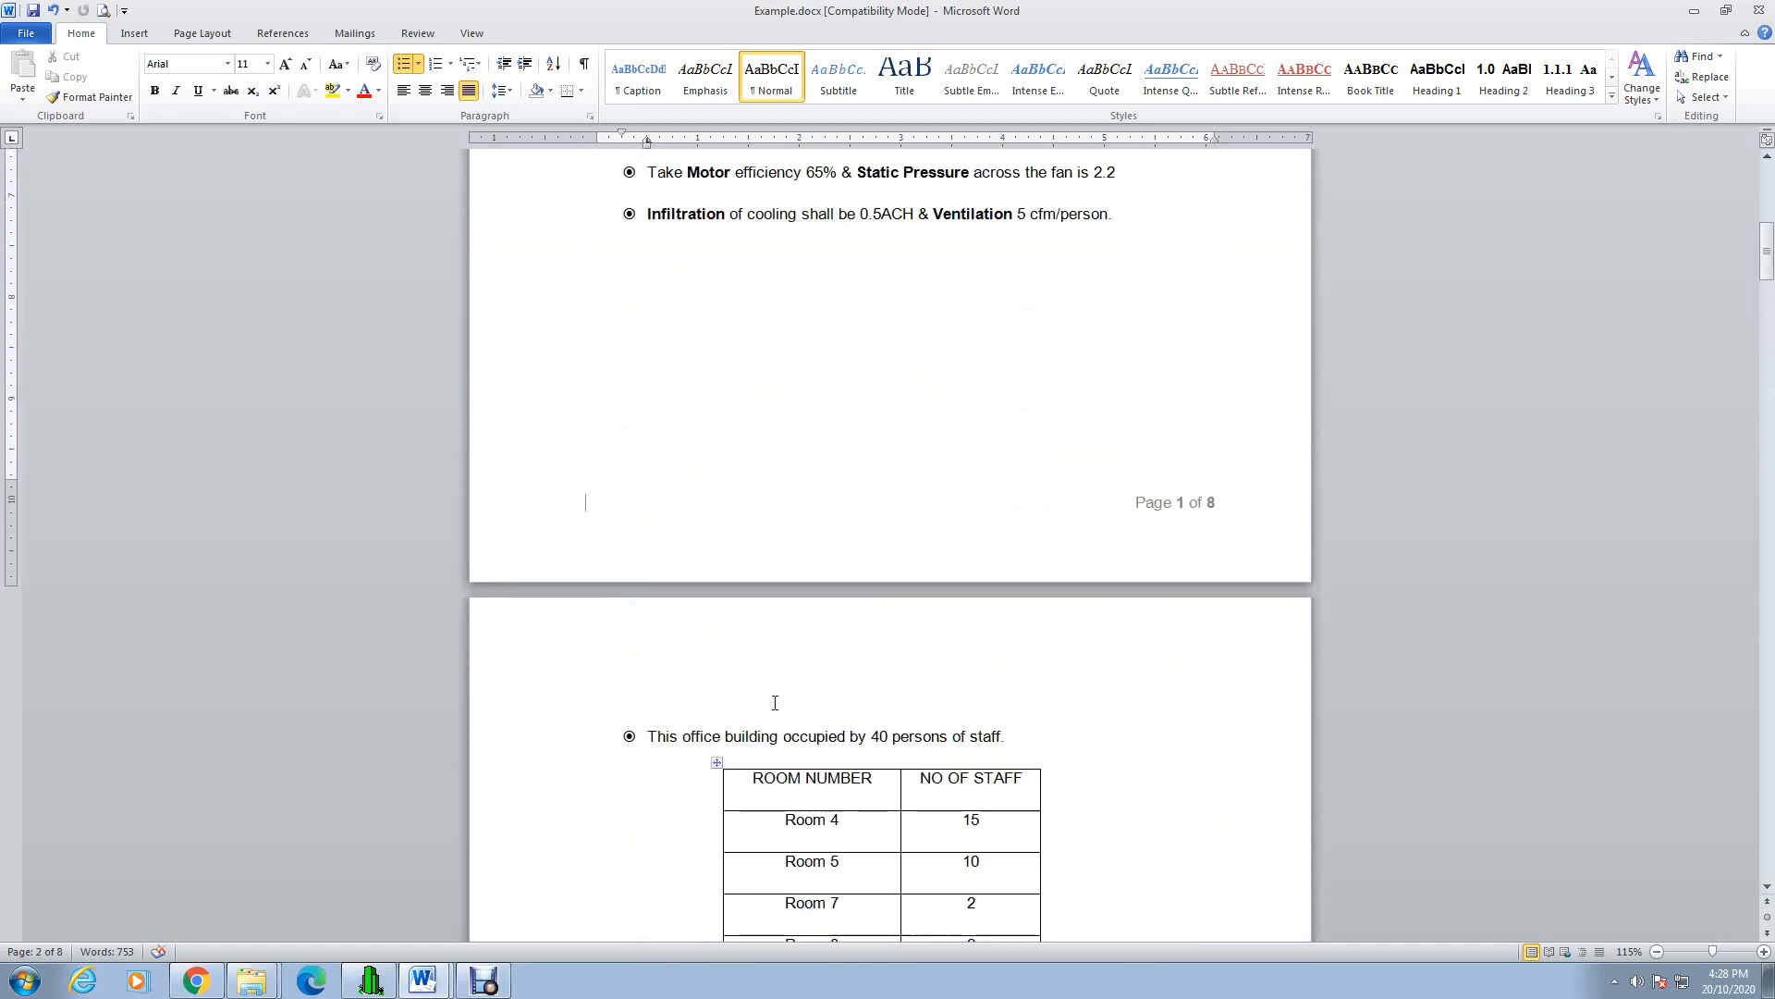
scroll(775, 703, "up", 1)
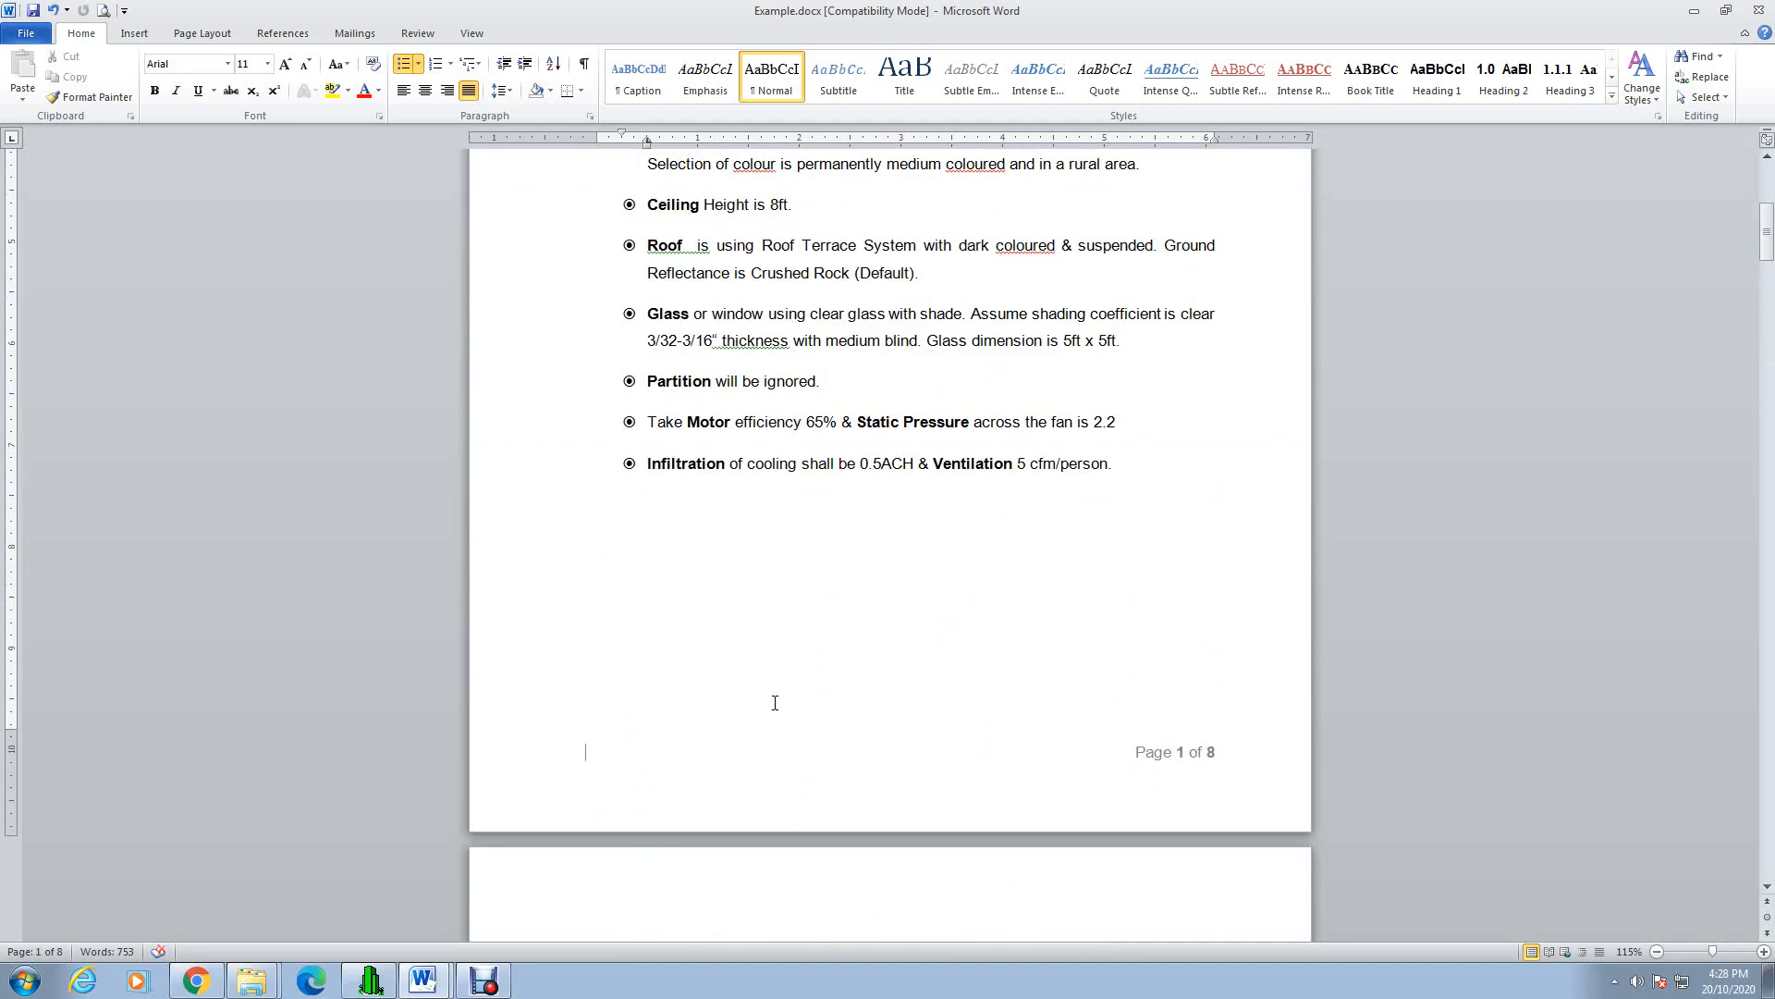
scroll(774, 703, "up", 2)
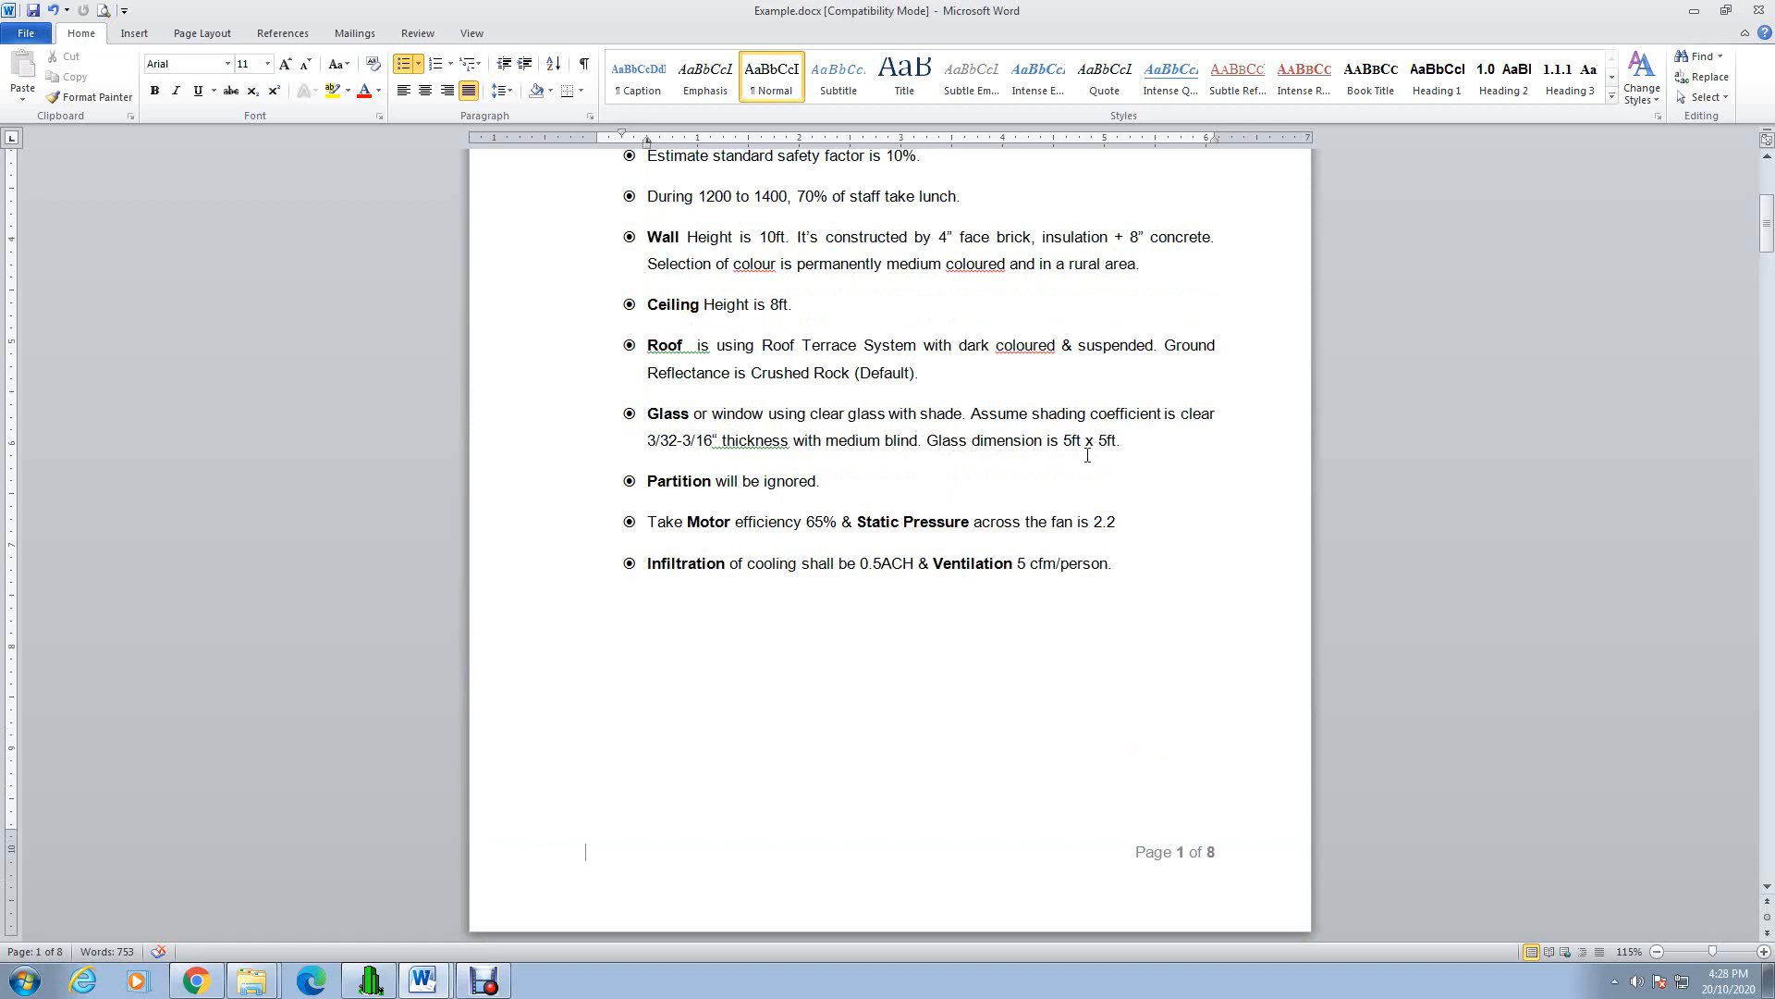
left_click(370, 980)
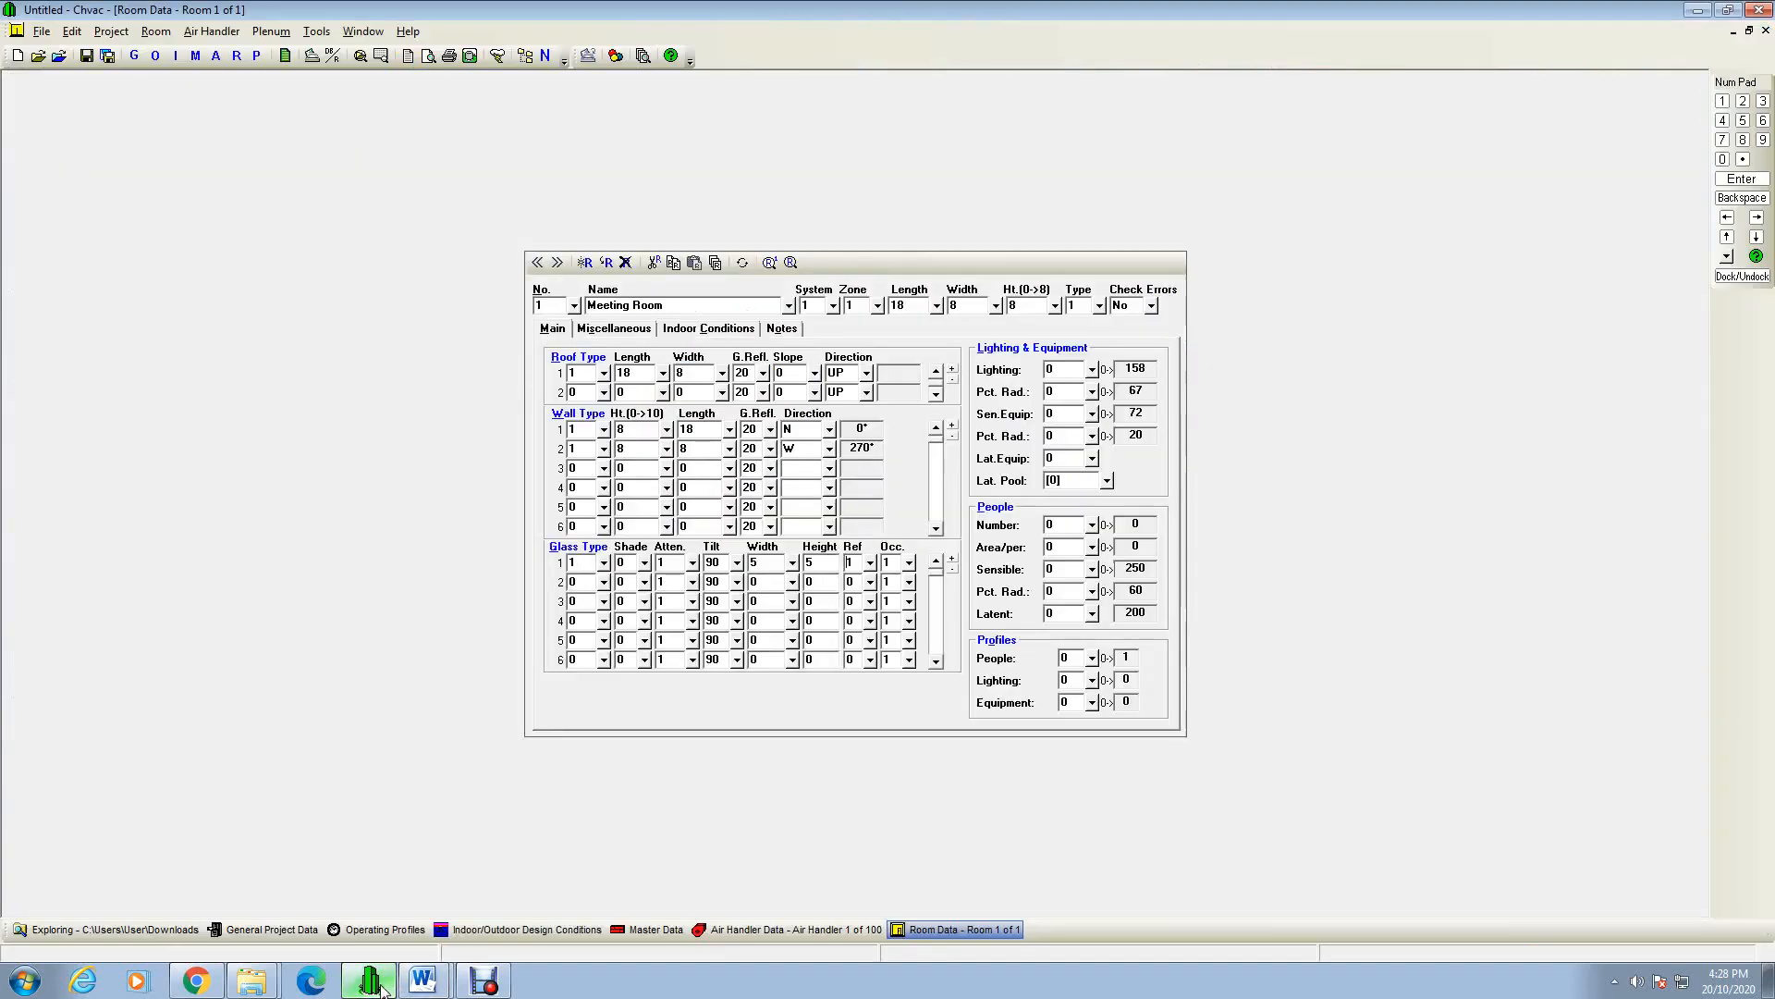
Step: Define the Meeting Room's second glass as type 1, width 5 and height 5, referenced to wall 2
left_click(605, 583)
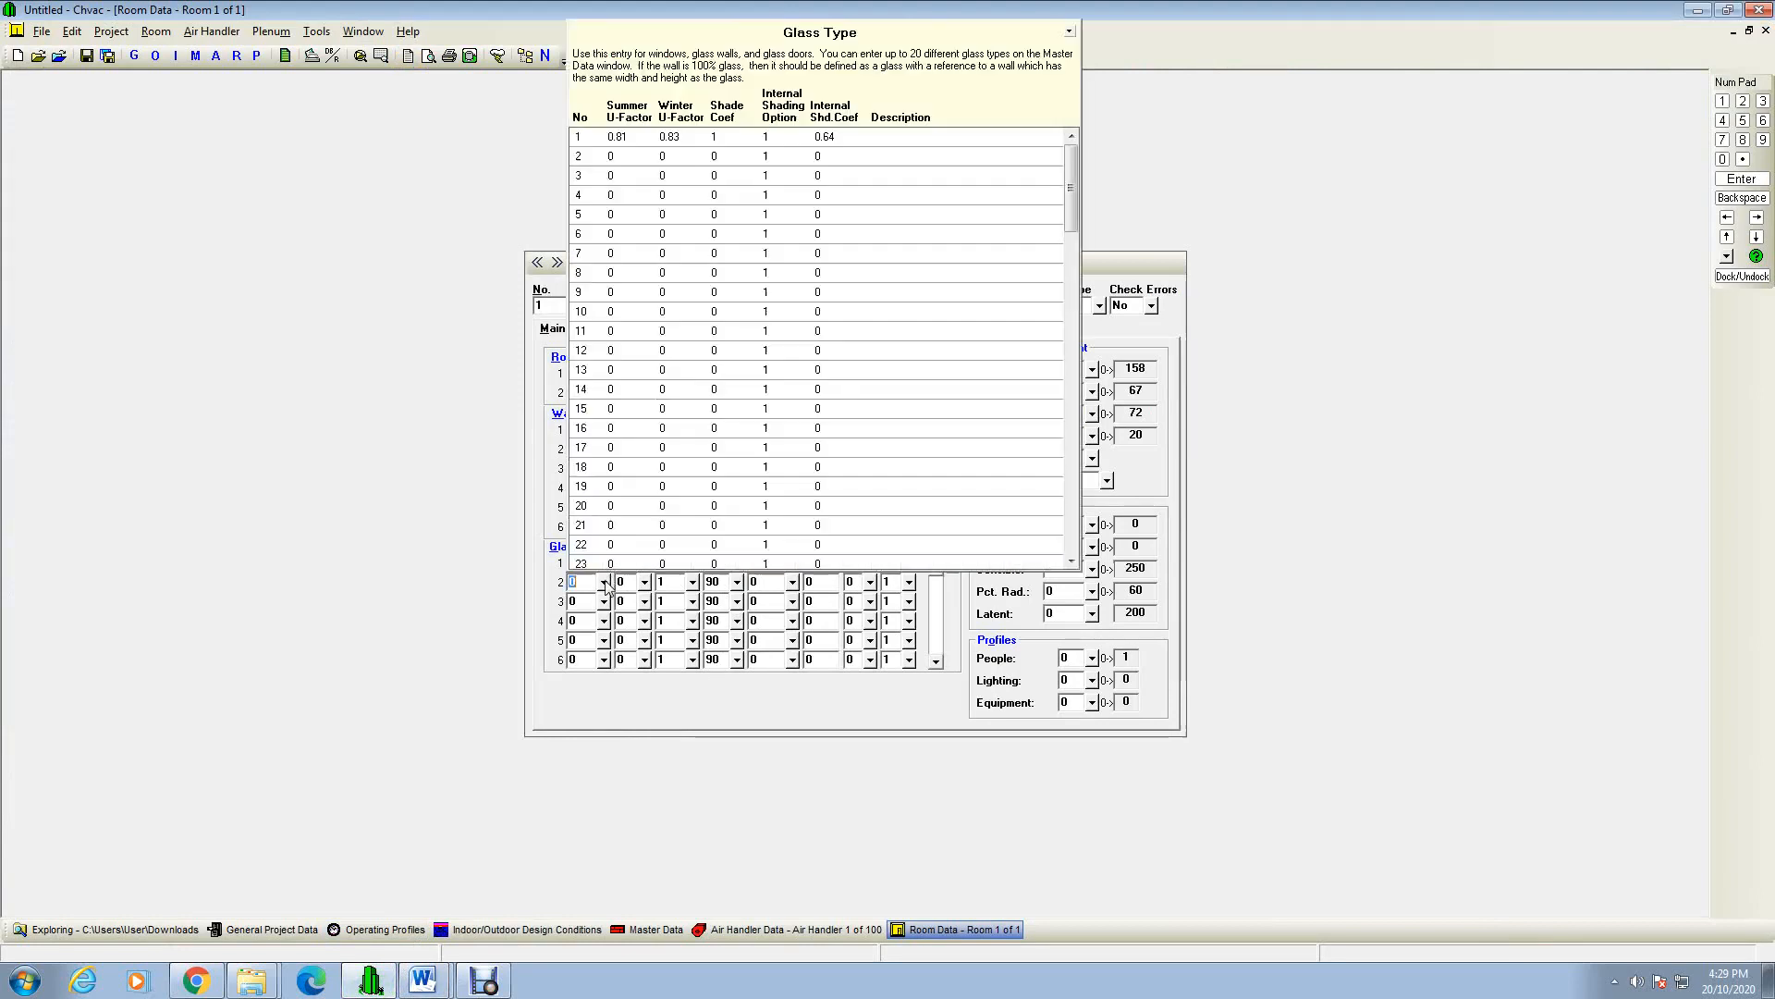
left_click(647, 141)
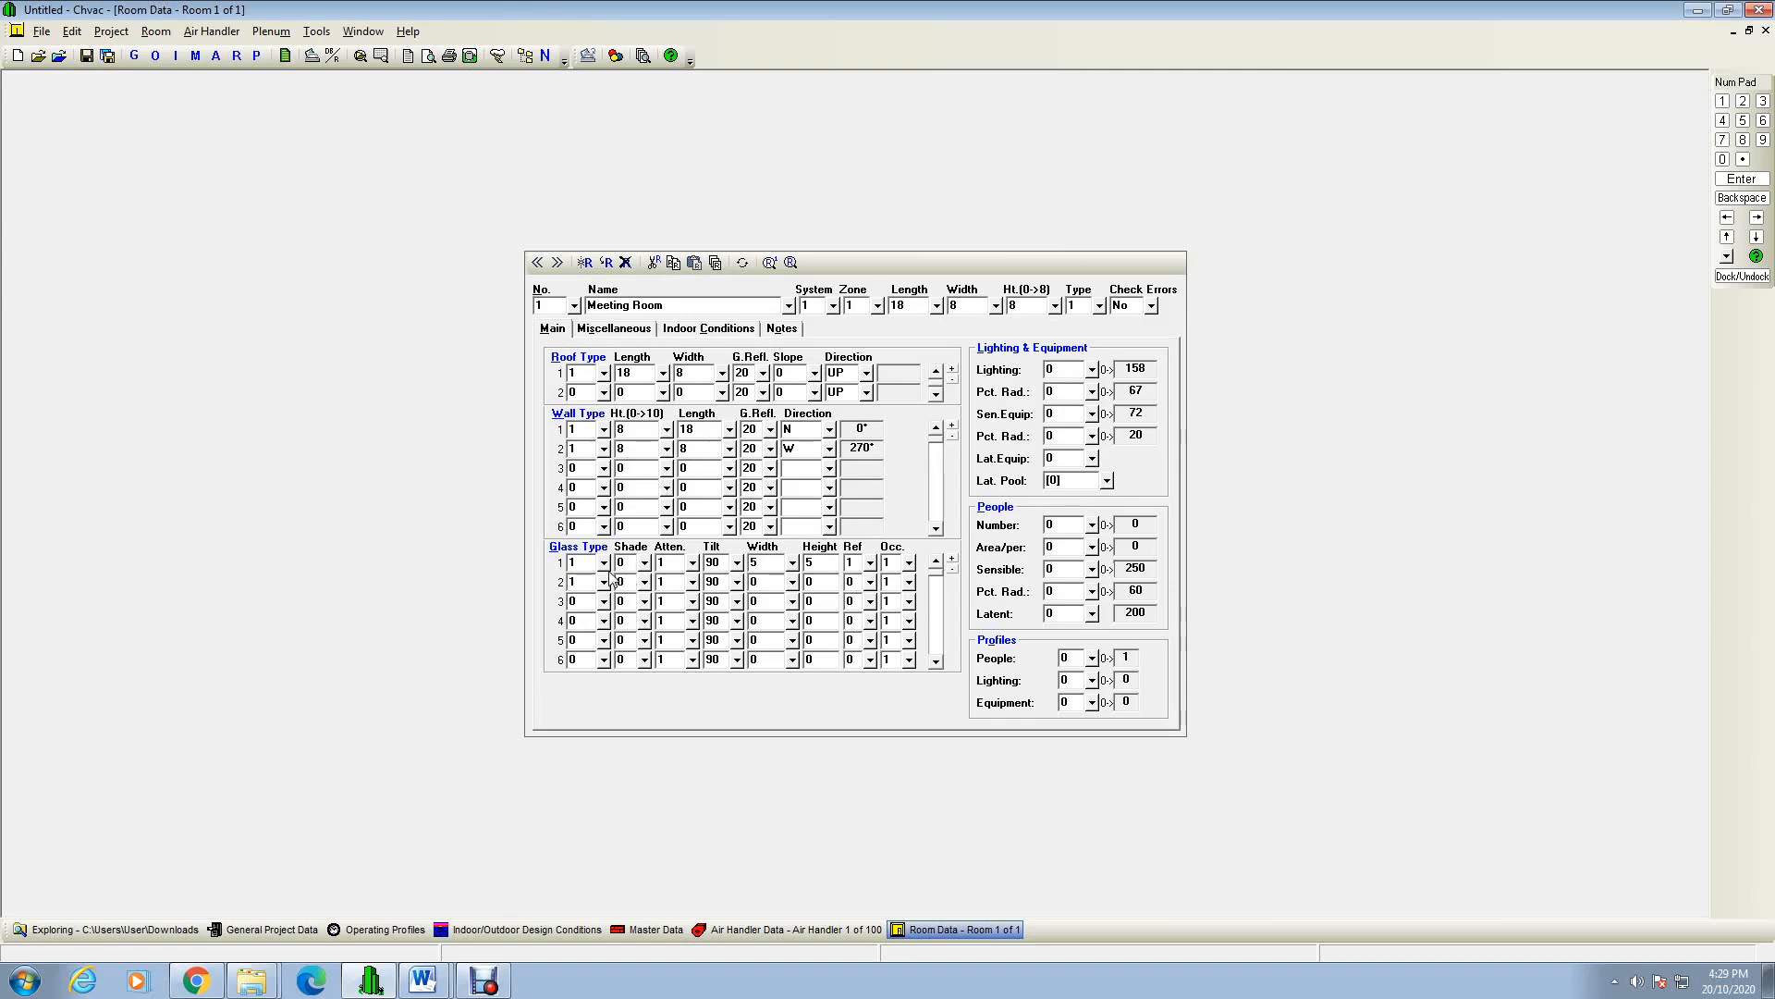
left_click(772, 581)
type("5")
left_click(815, 582)
type("5")
left_click(869, 582)
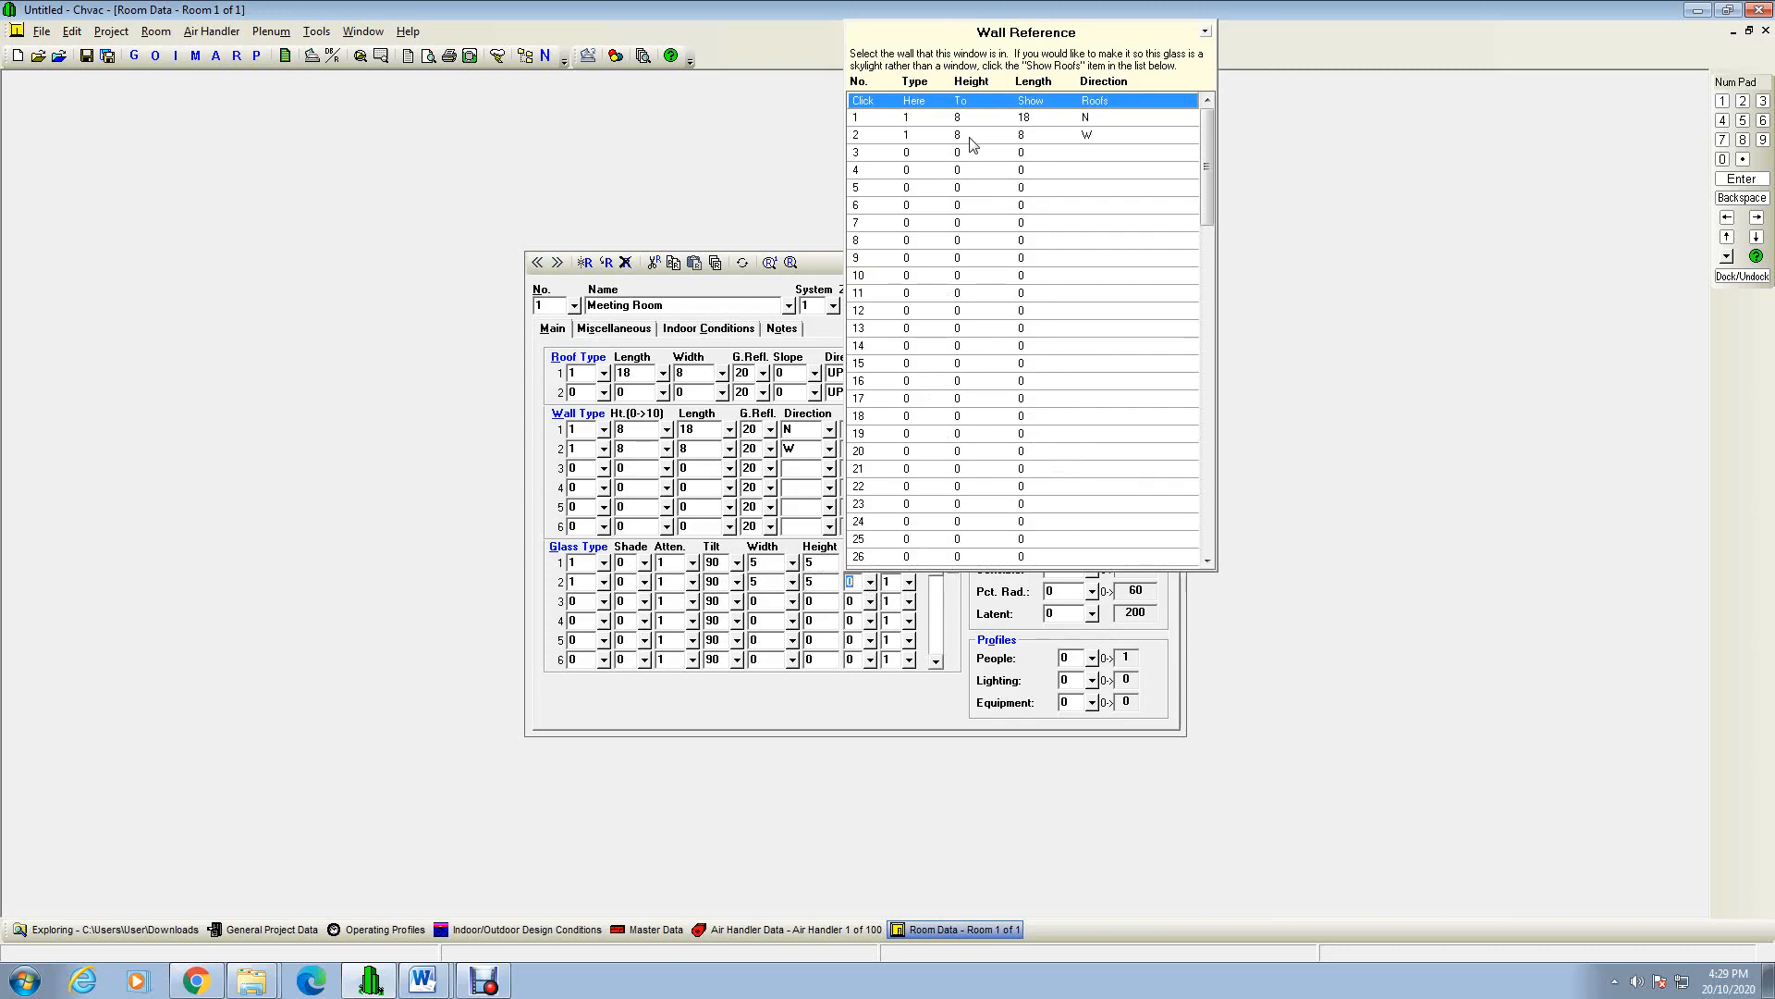
left_click(913, 139)
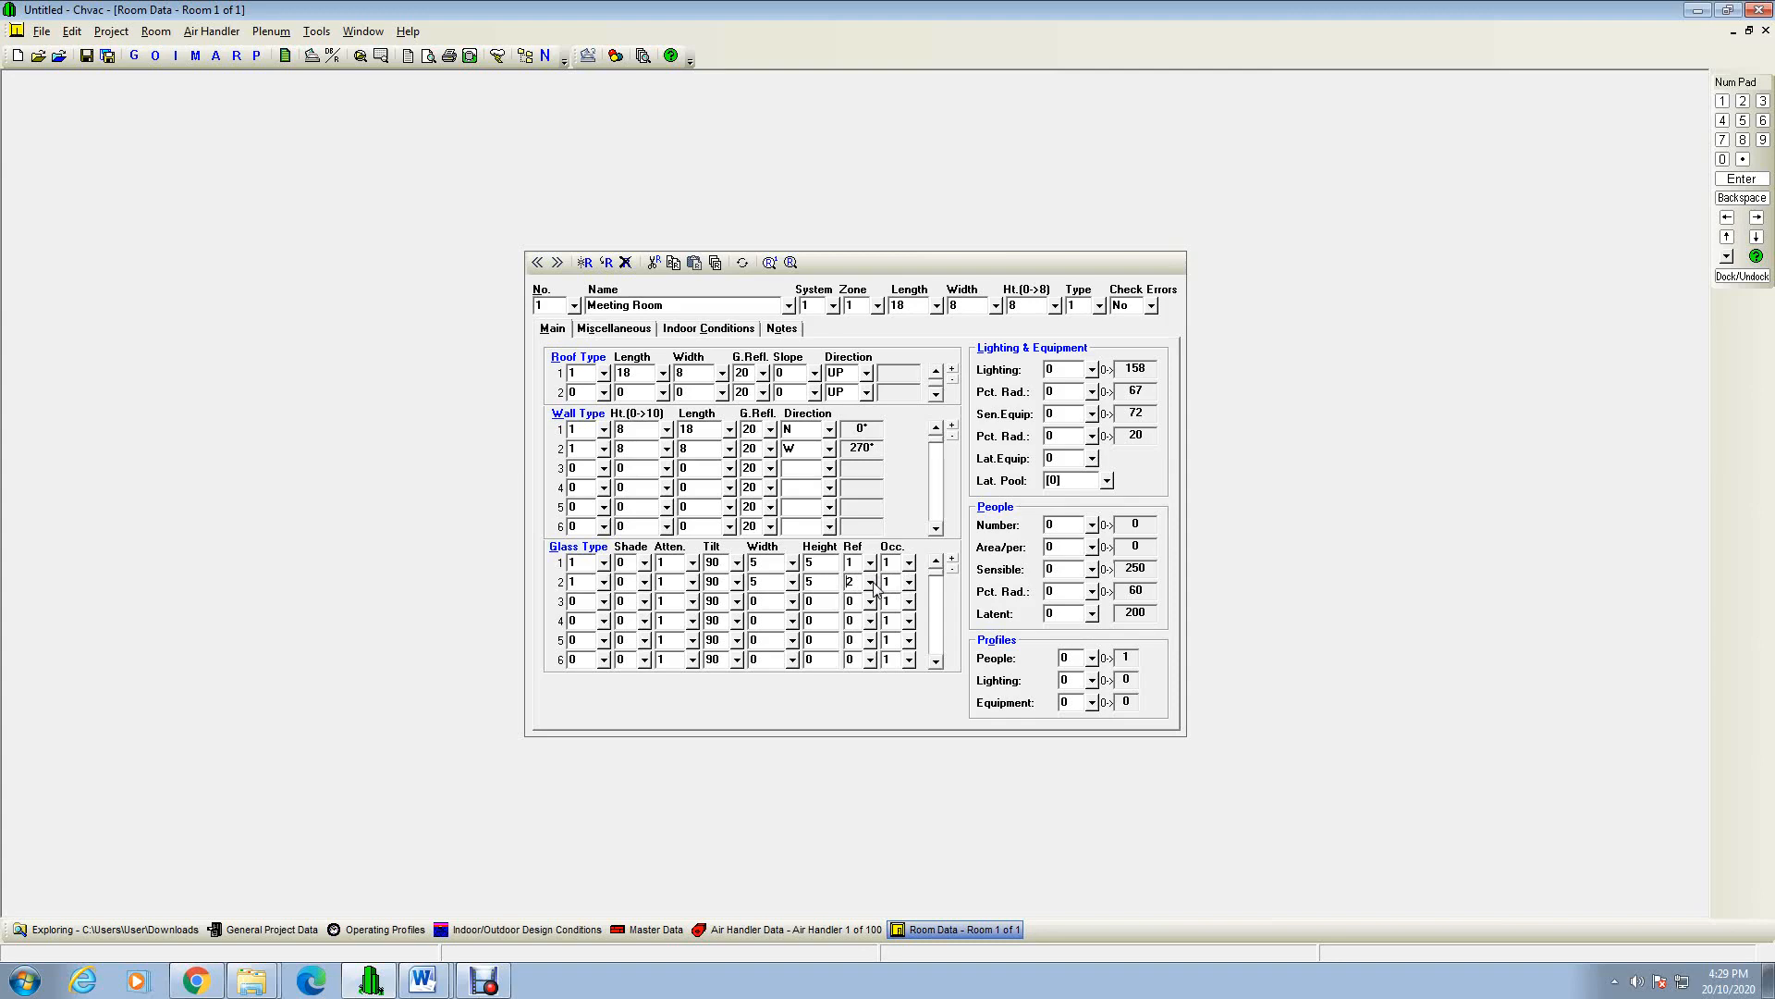
Step: Add a new room named Discussion Room in zone 1 with length 7, width 8 and height 8
left_click(575, 306)
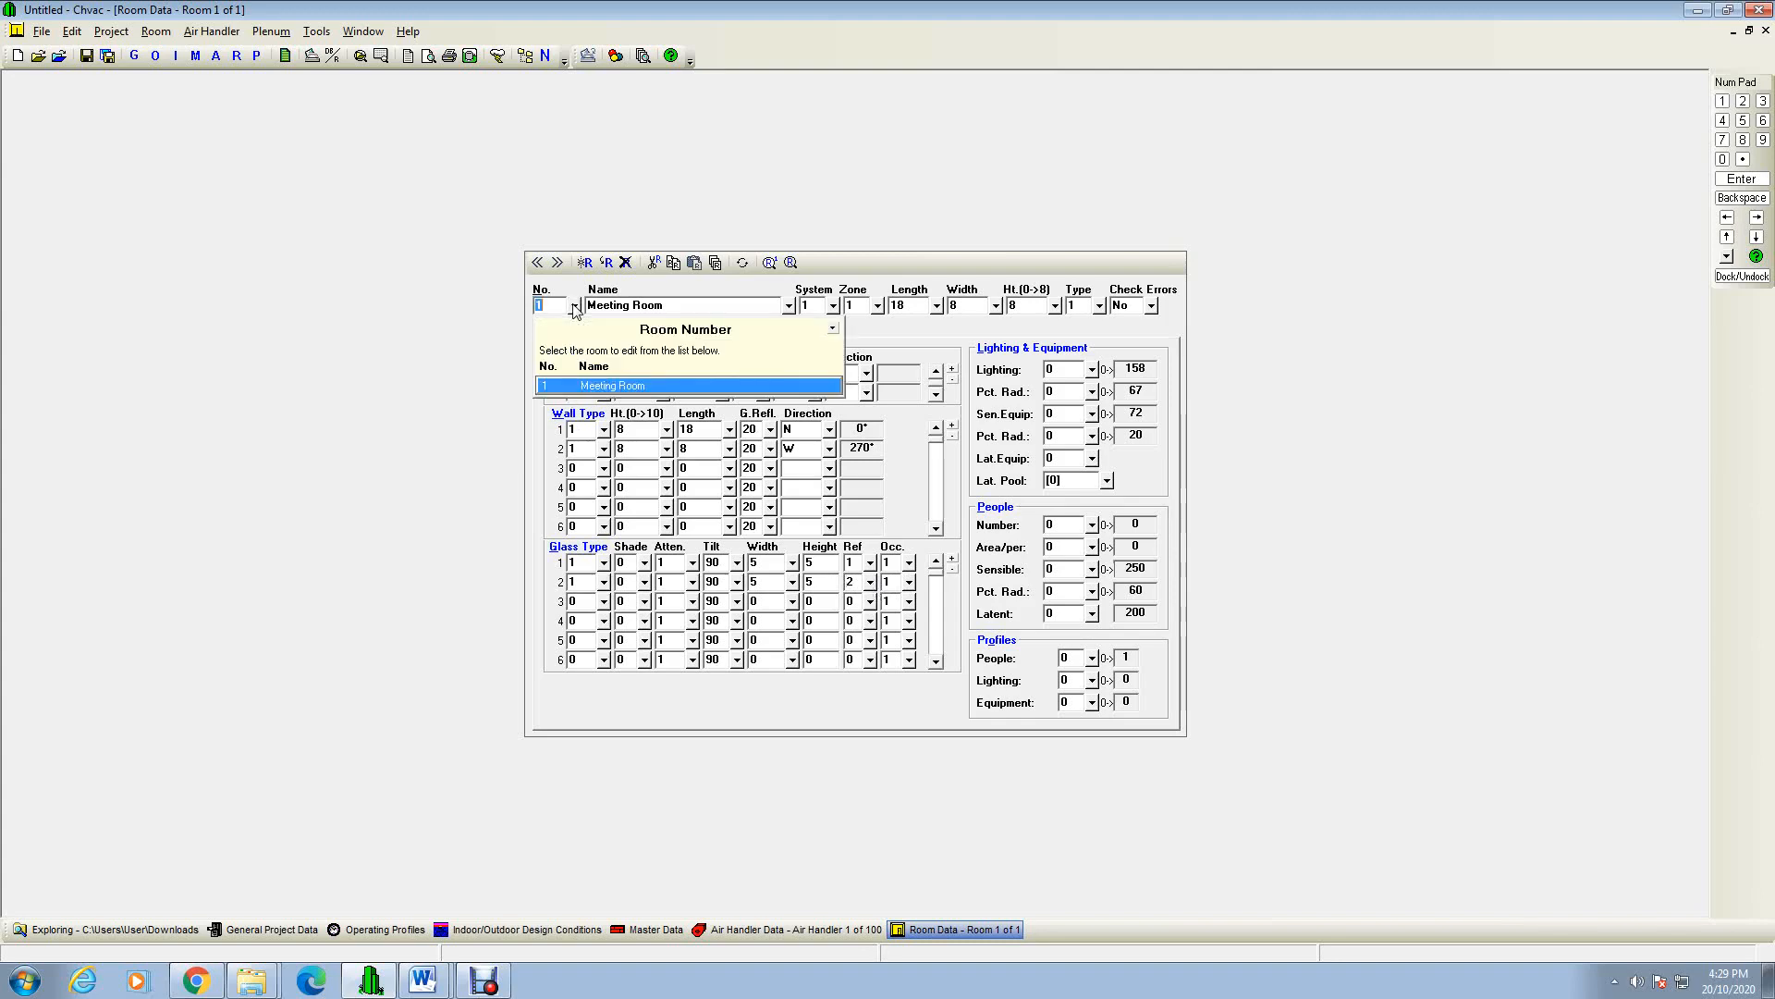
left_click(592, 382)
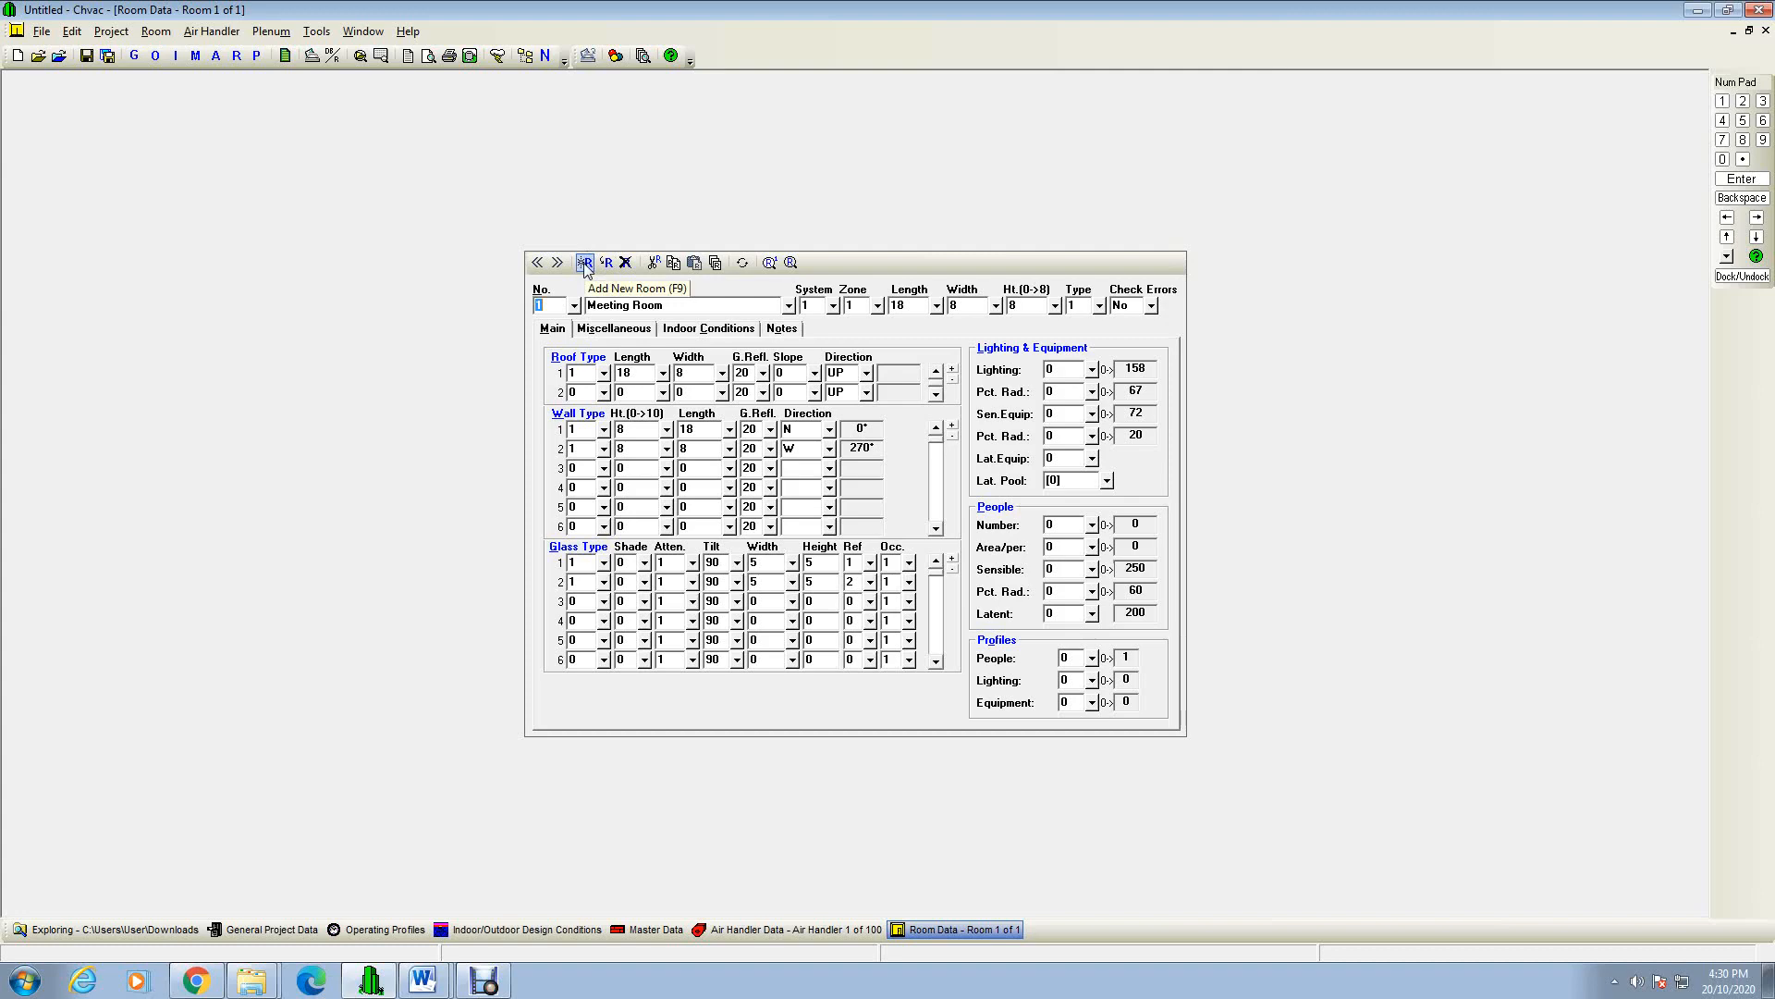
left_click(584, 264)
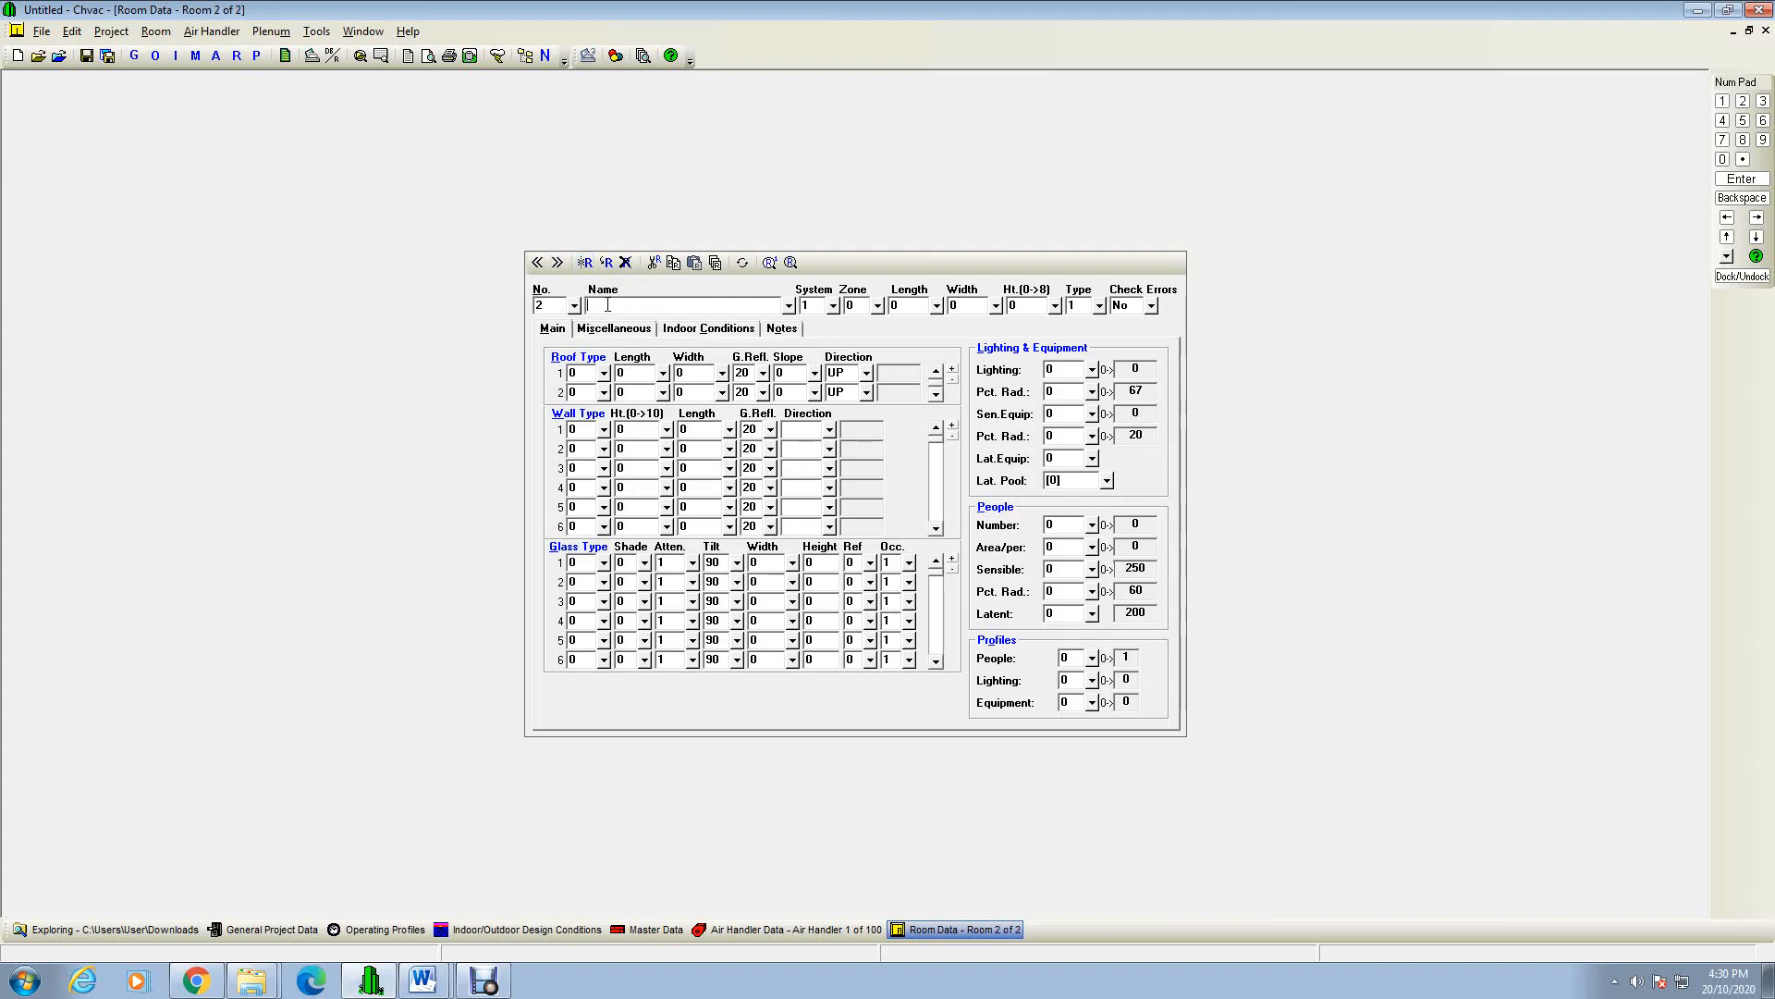
type("Discussion Room")
left_click(876, 309)
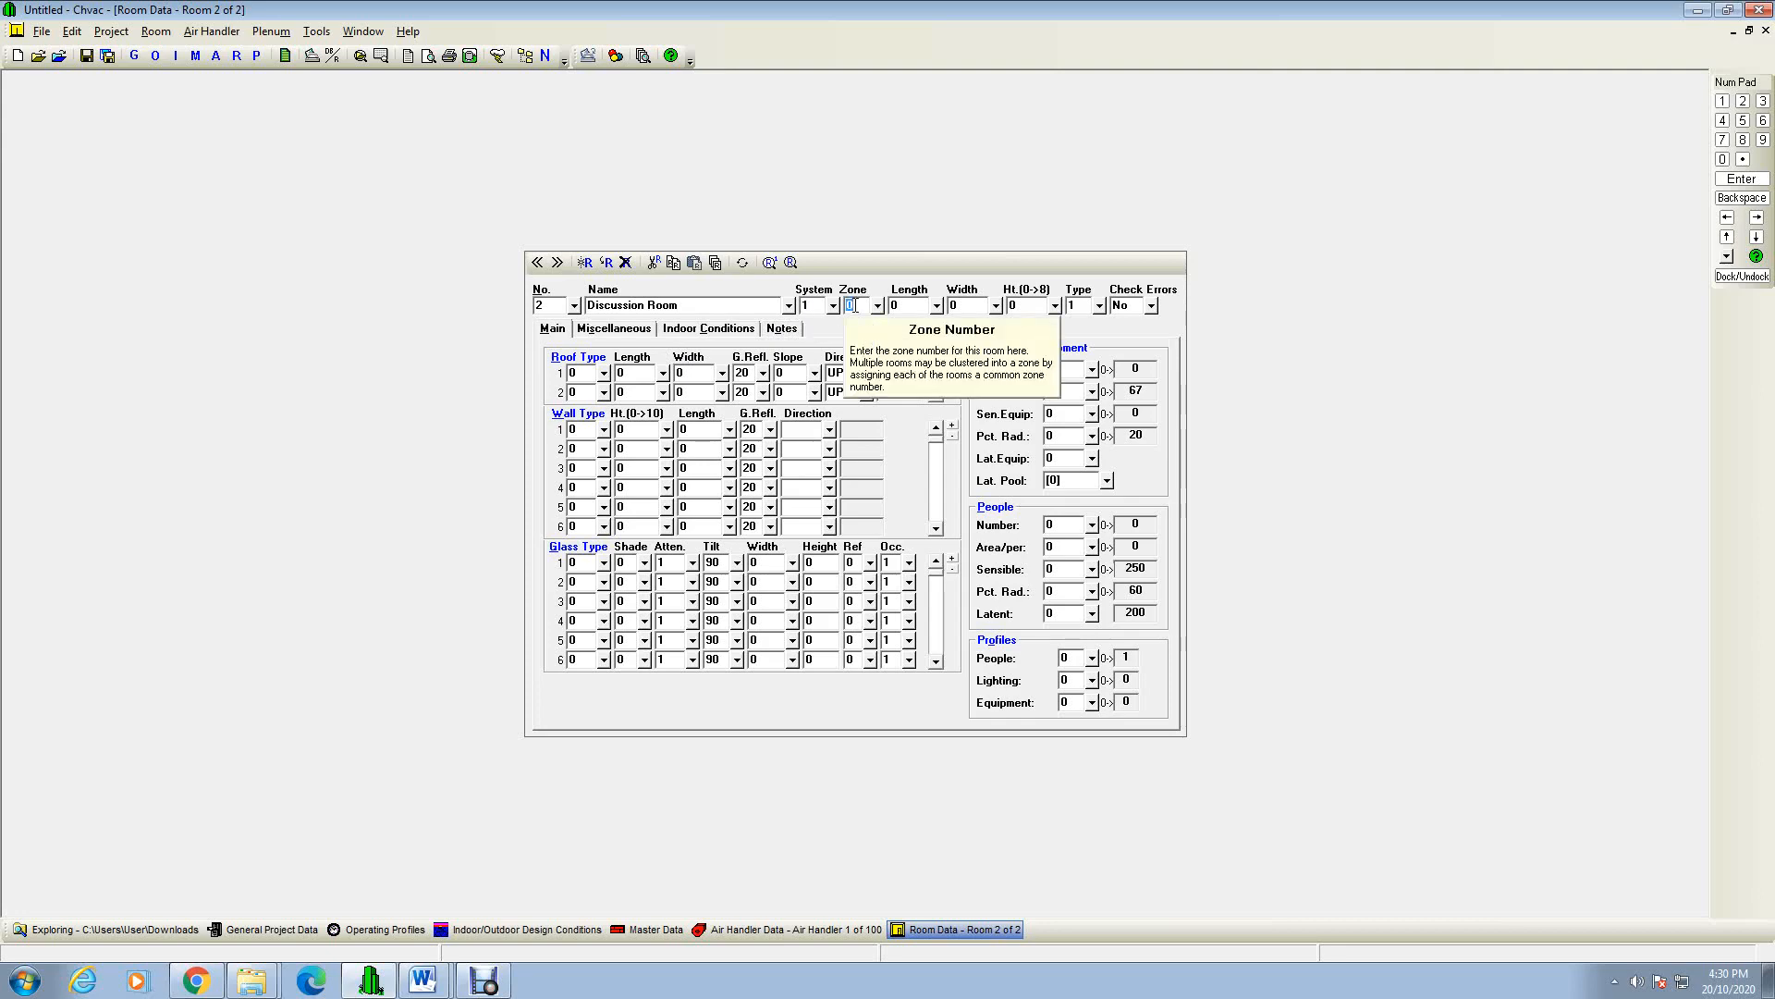
type("1")
left_click(915, 305)
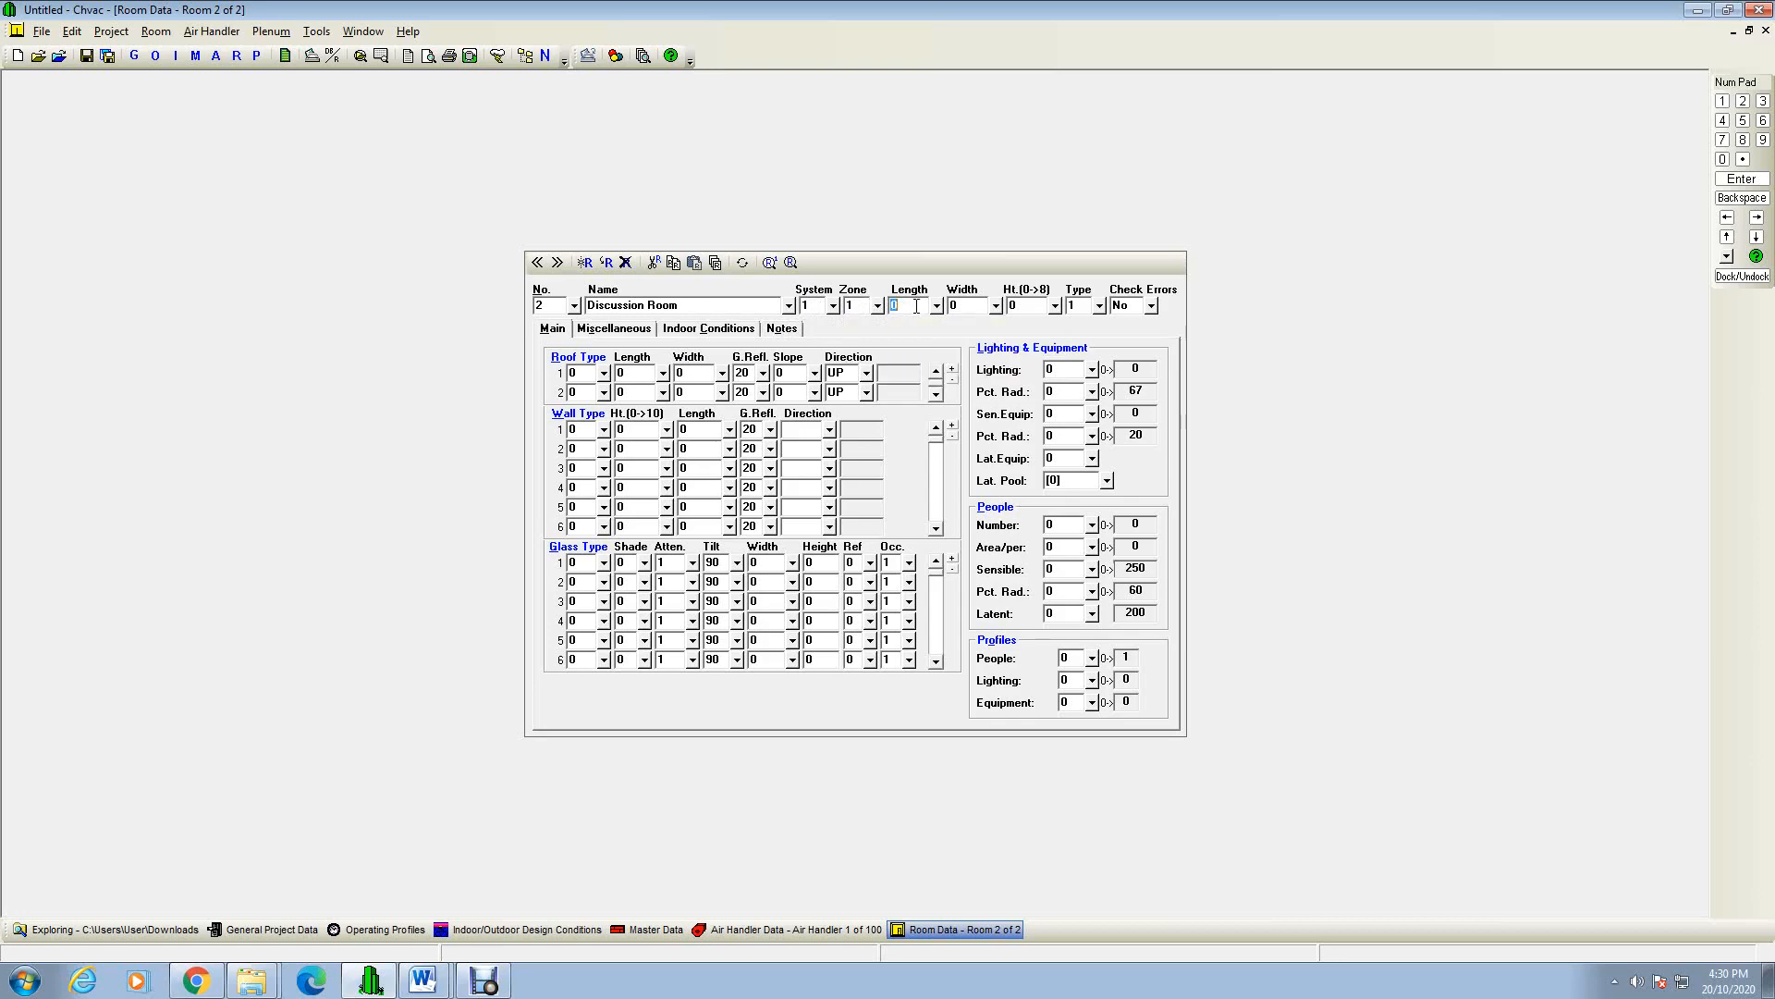
type("7")
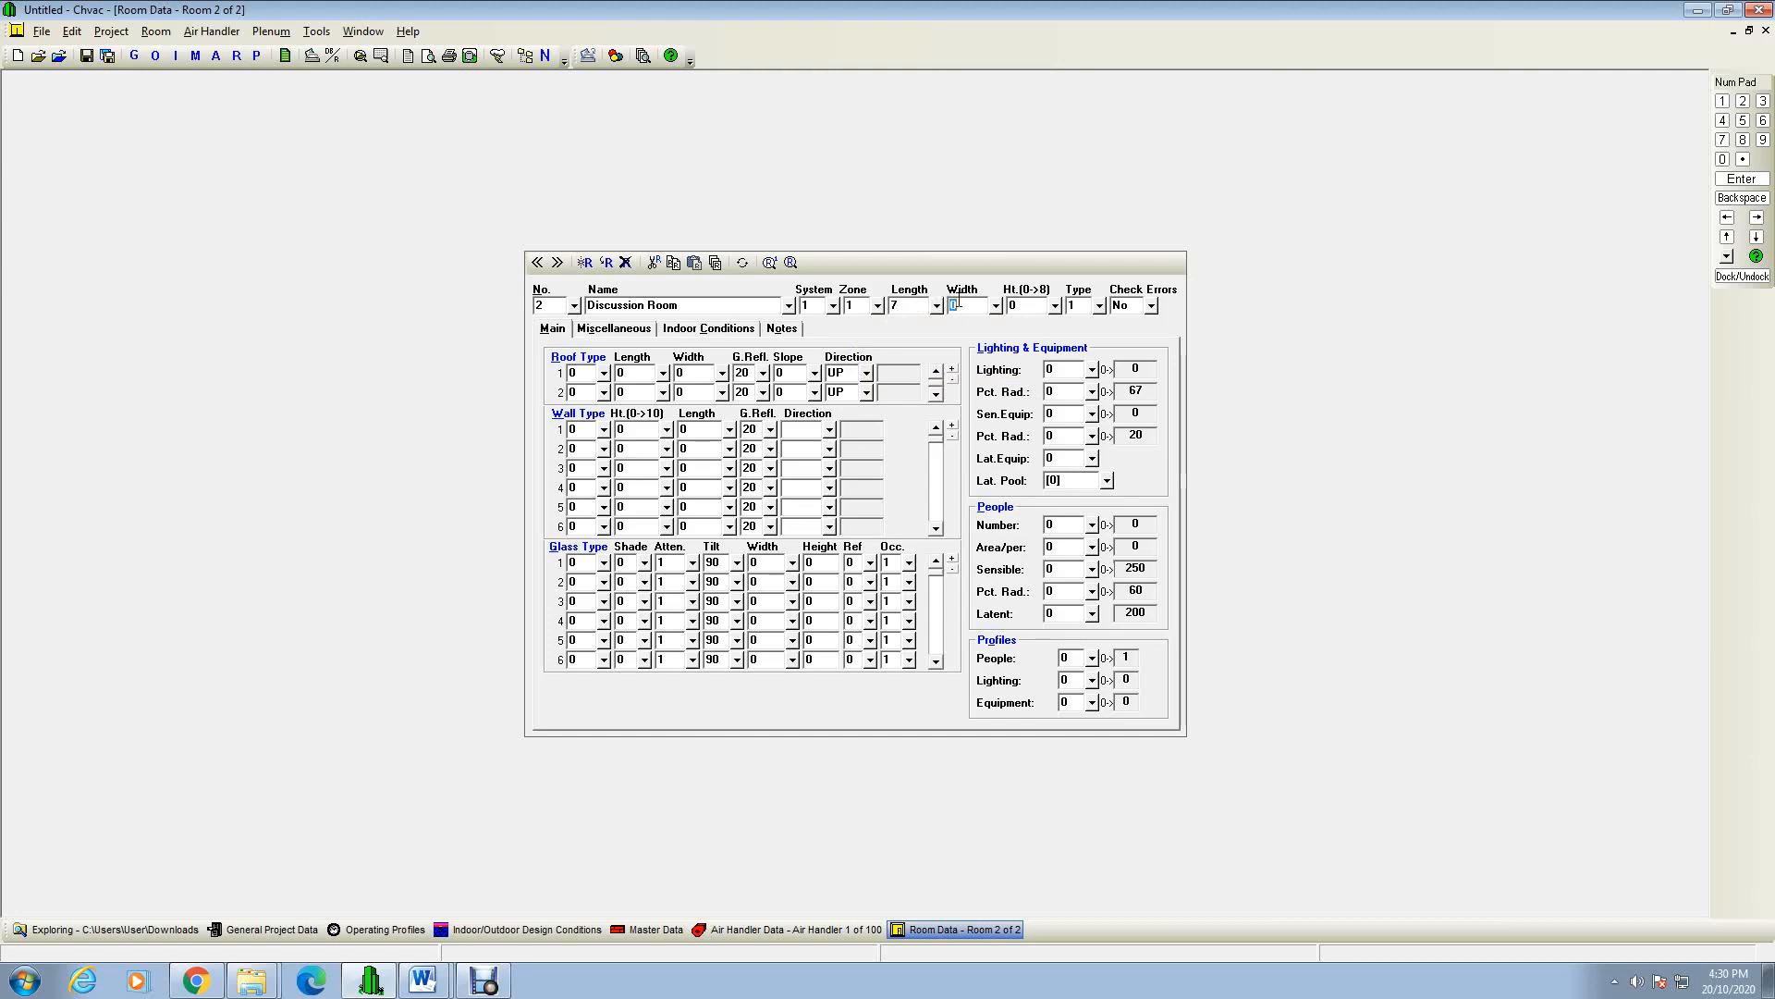
type("8")
left_click(1017, 306)
type("8")
Step: Define the Discussion Room's first roof as type 1 with length 7 and width 8
left_click(603, 374)
double_click(625, 483)
left_click(630, 370)
type("7")
left_click(685, 373)
type("8")
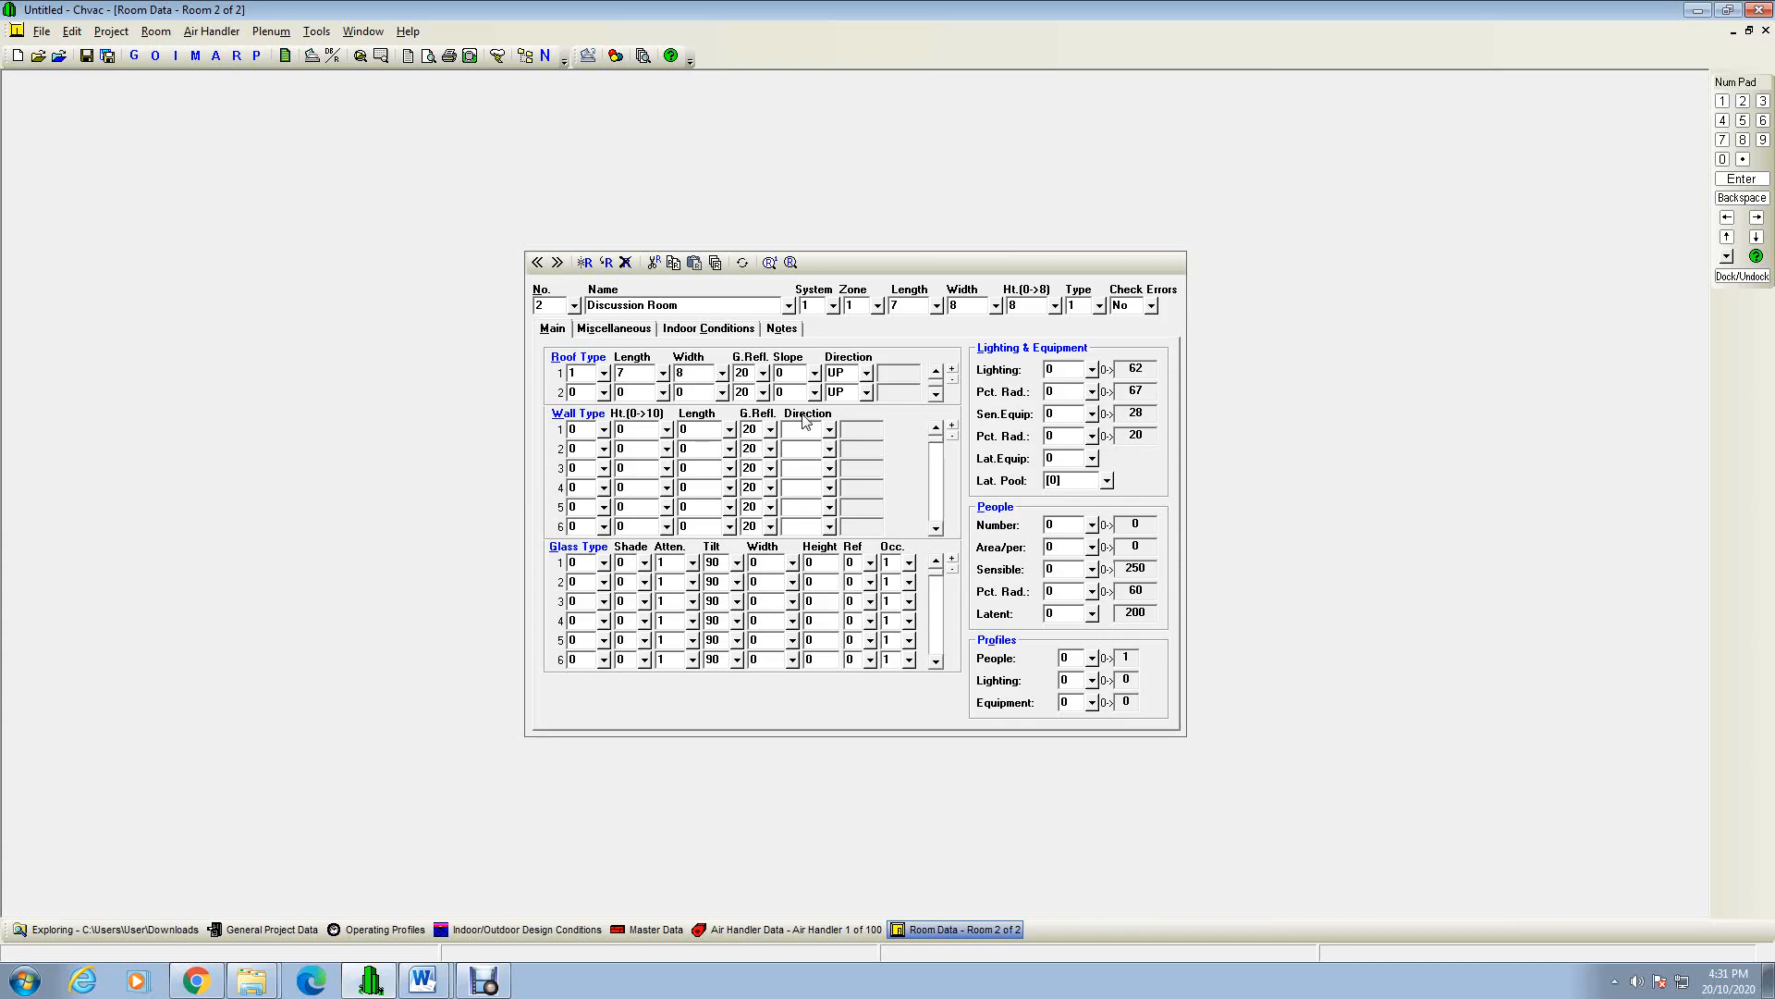
Step: Define the Discussion Room's first wall as type 1 with height 8 and length 7
left_click(603, 429)
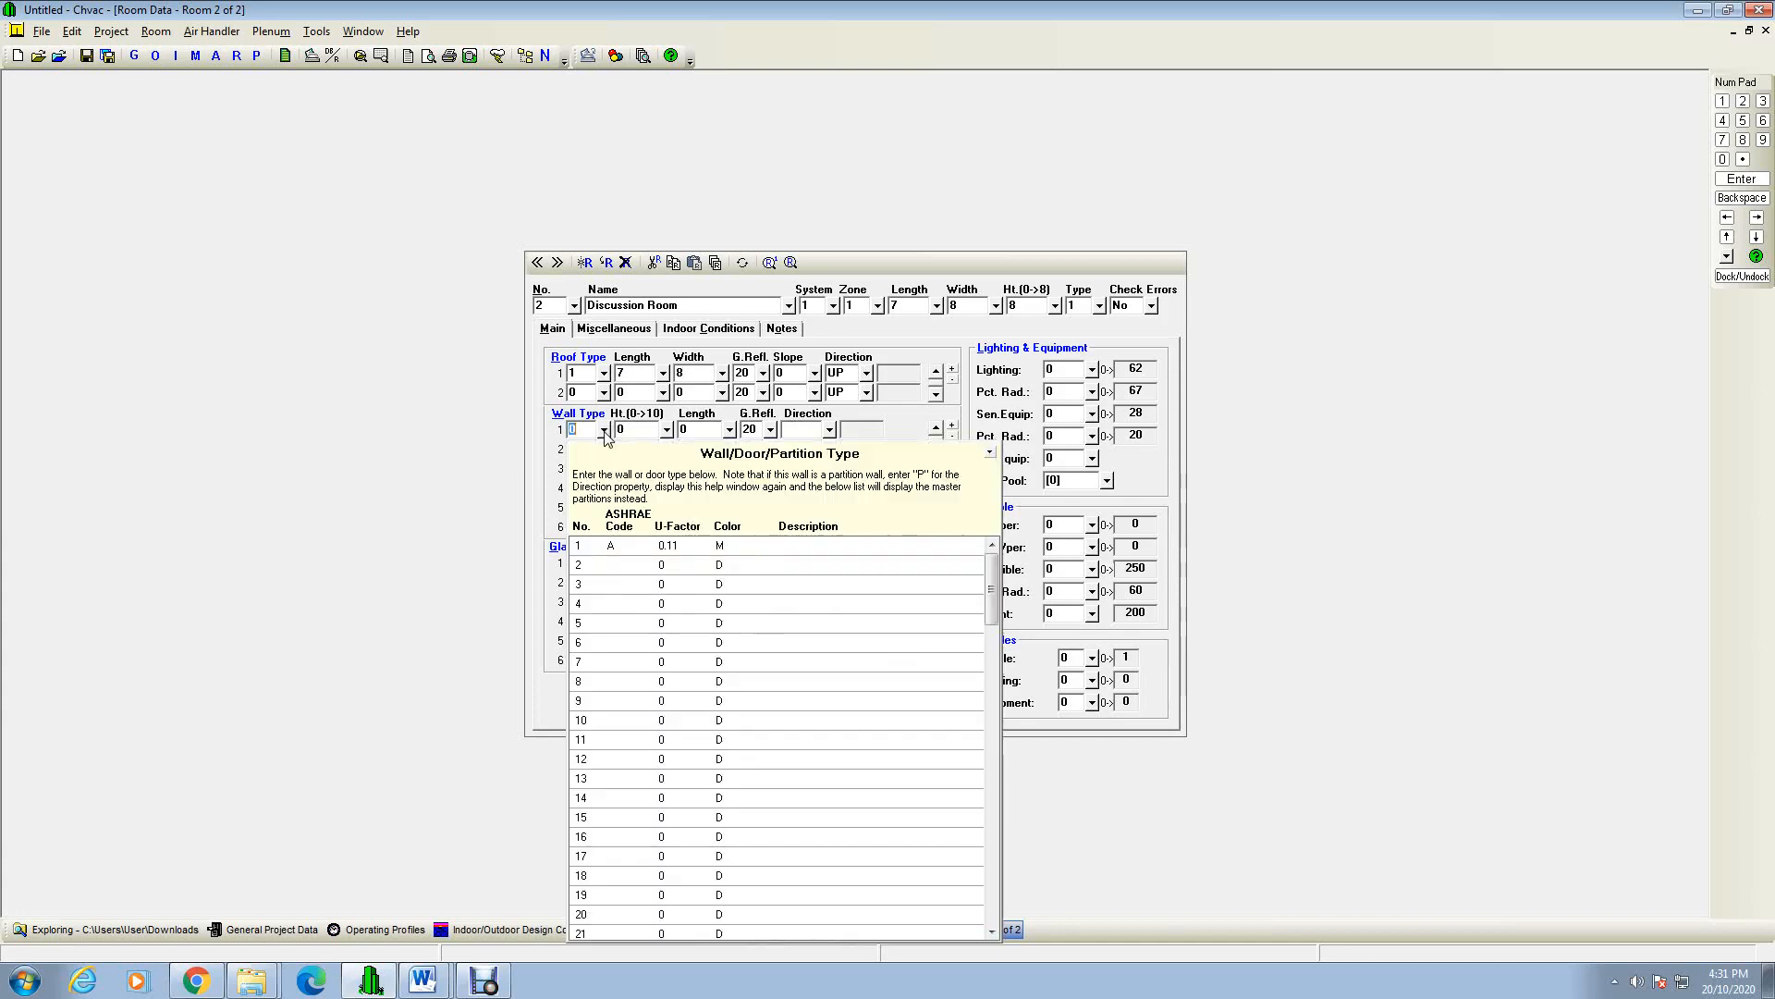
double_click(630, 548)
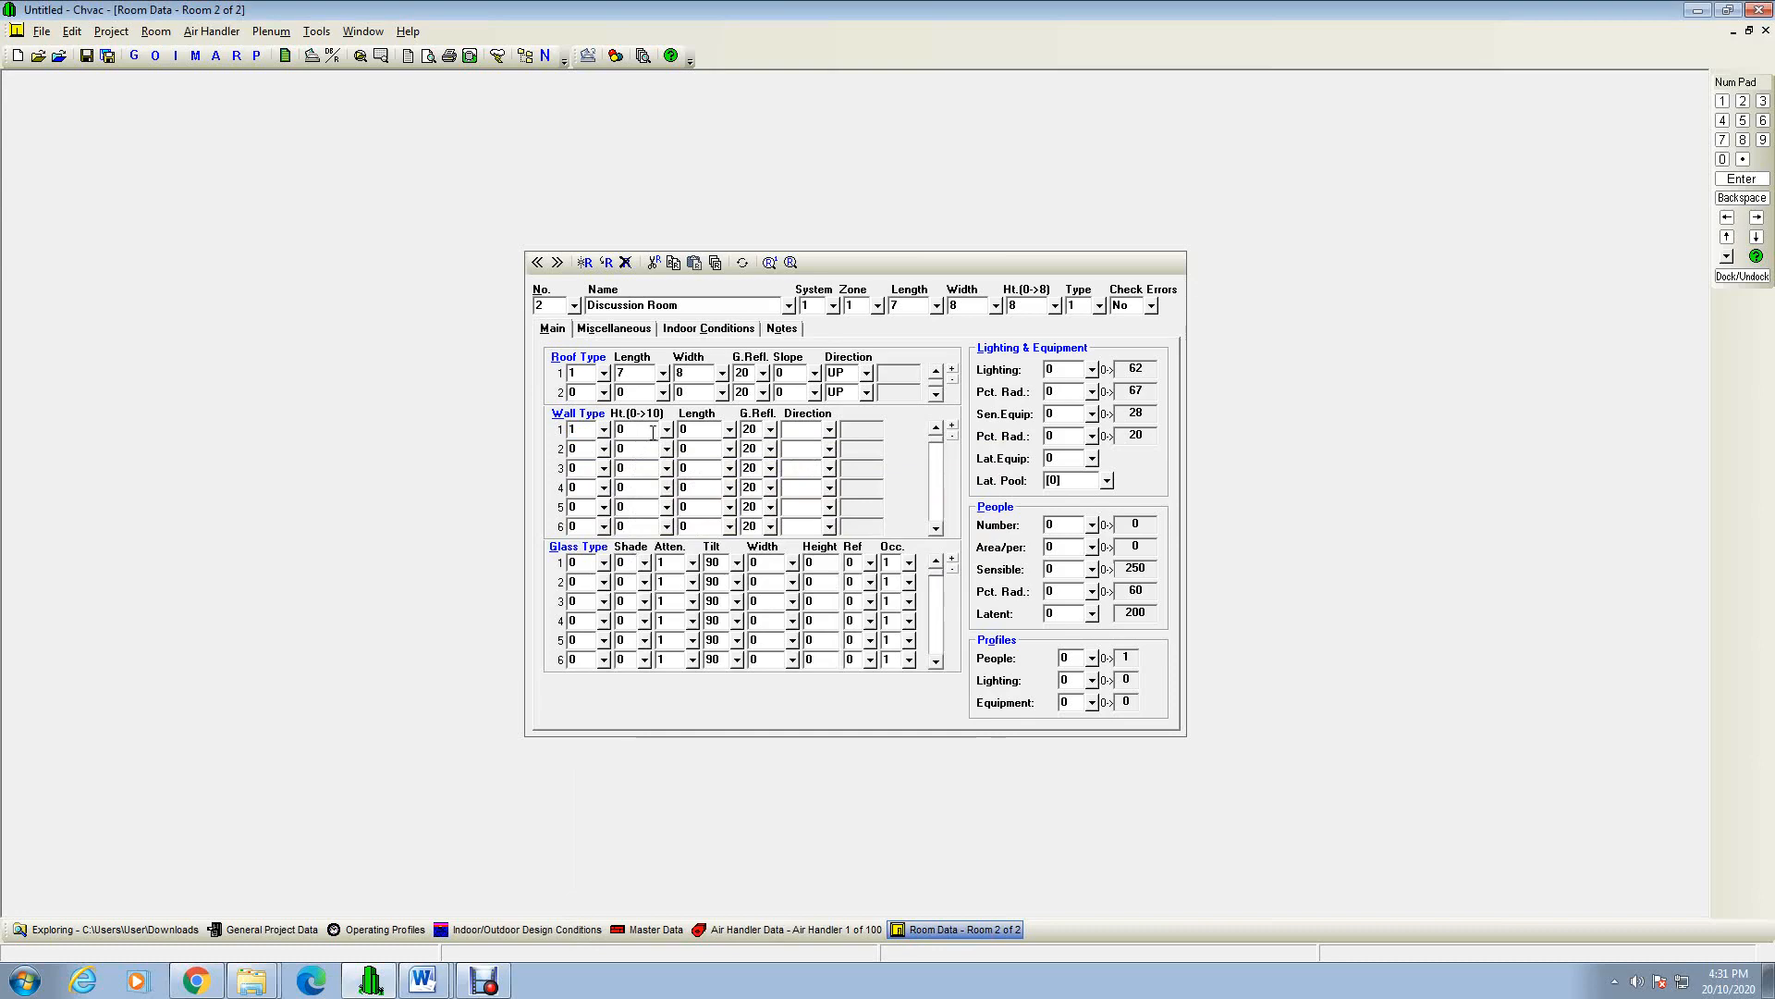
left_click(655, 432)
type("8")
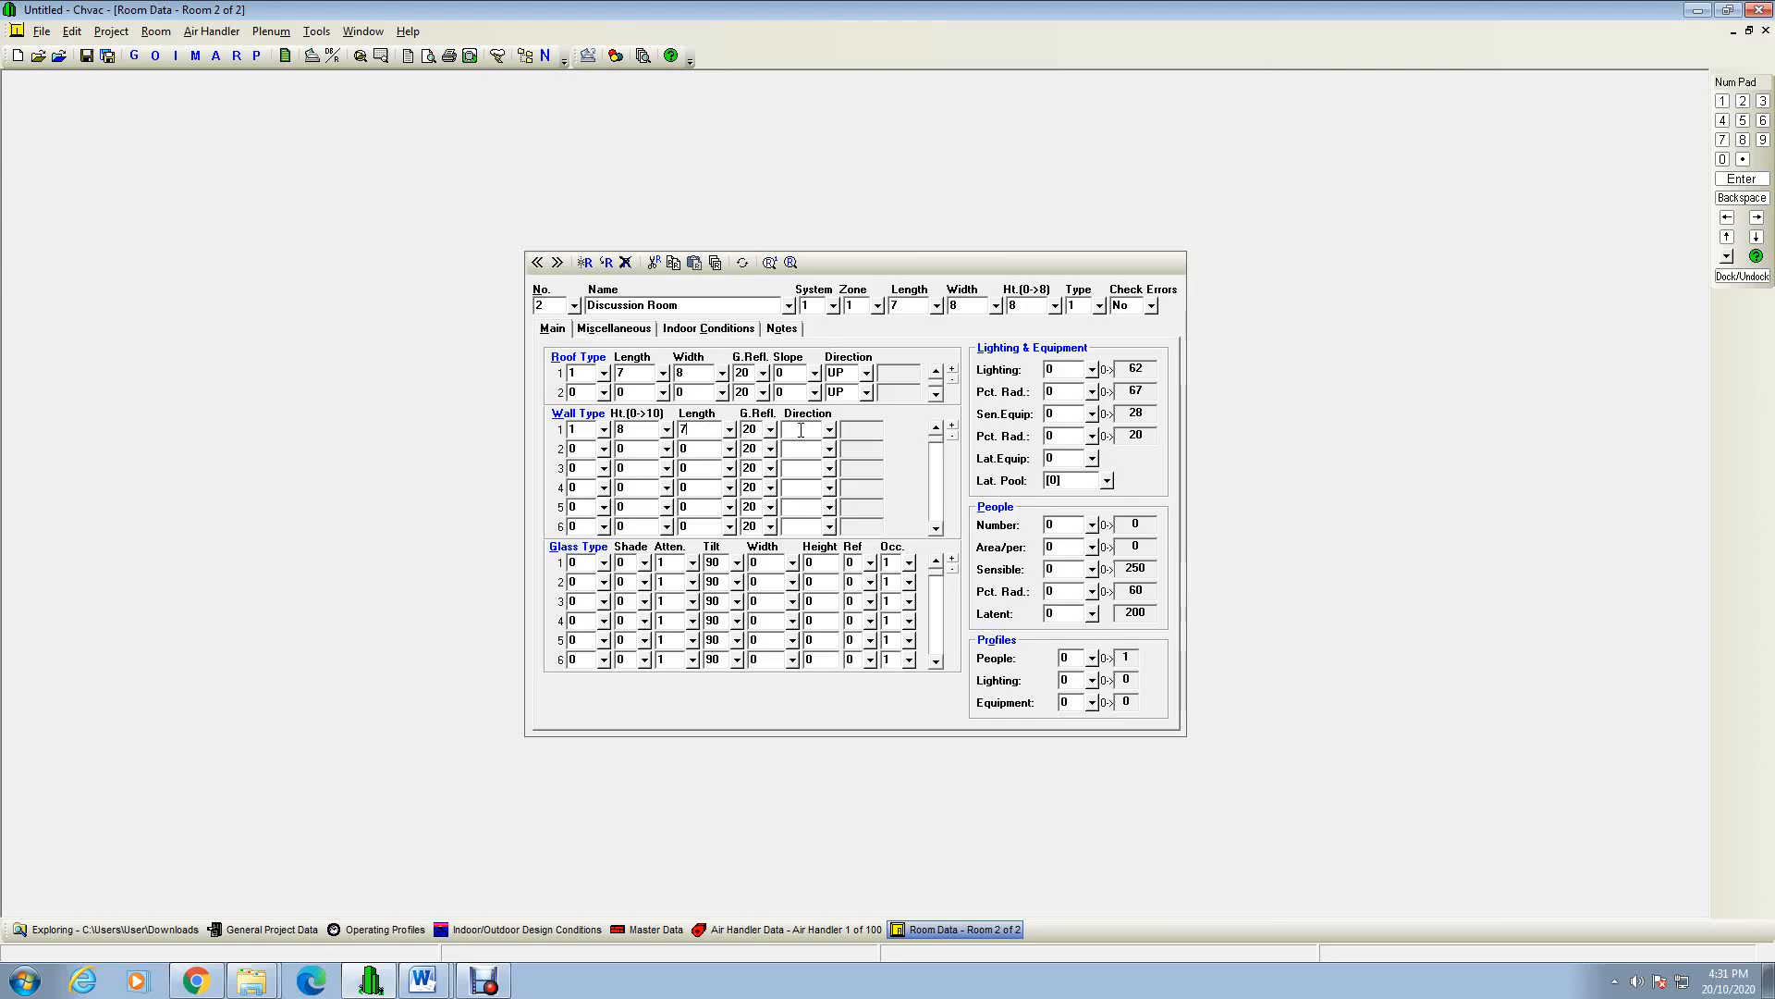
Step: Check the direction of the Discussion Room's exterior wall on the floor plan in Example.docx and return to Chvac
left_click(426, 980)
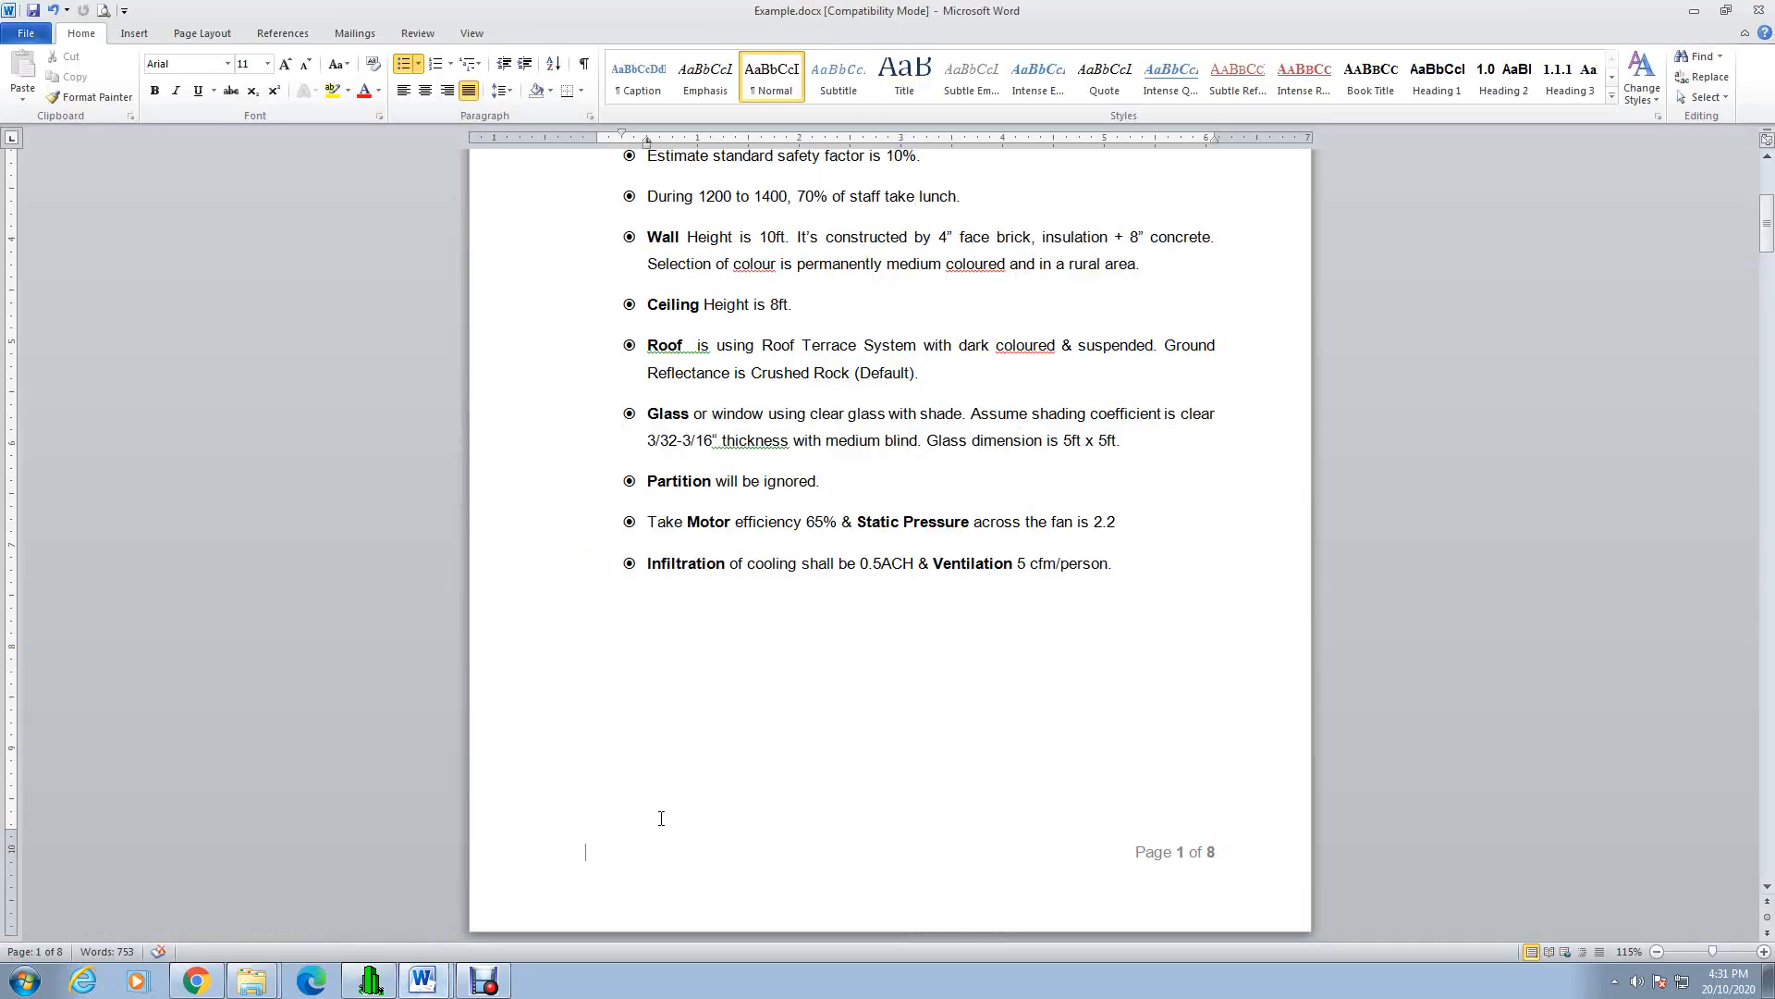
scroll(788, 717, "down", 20)
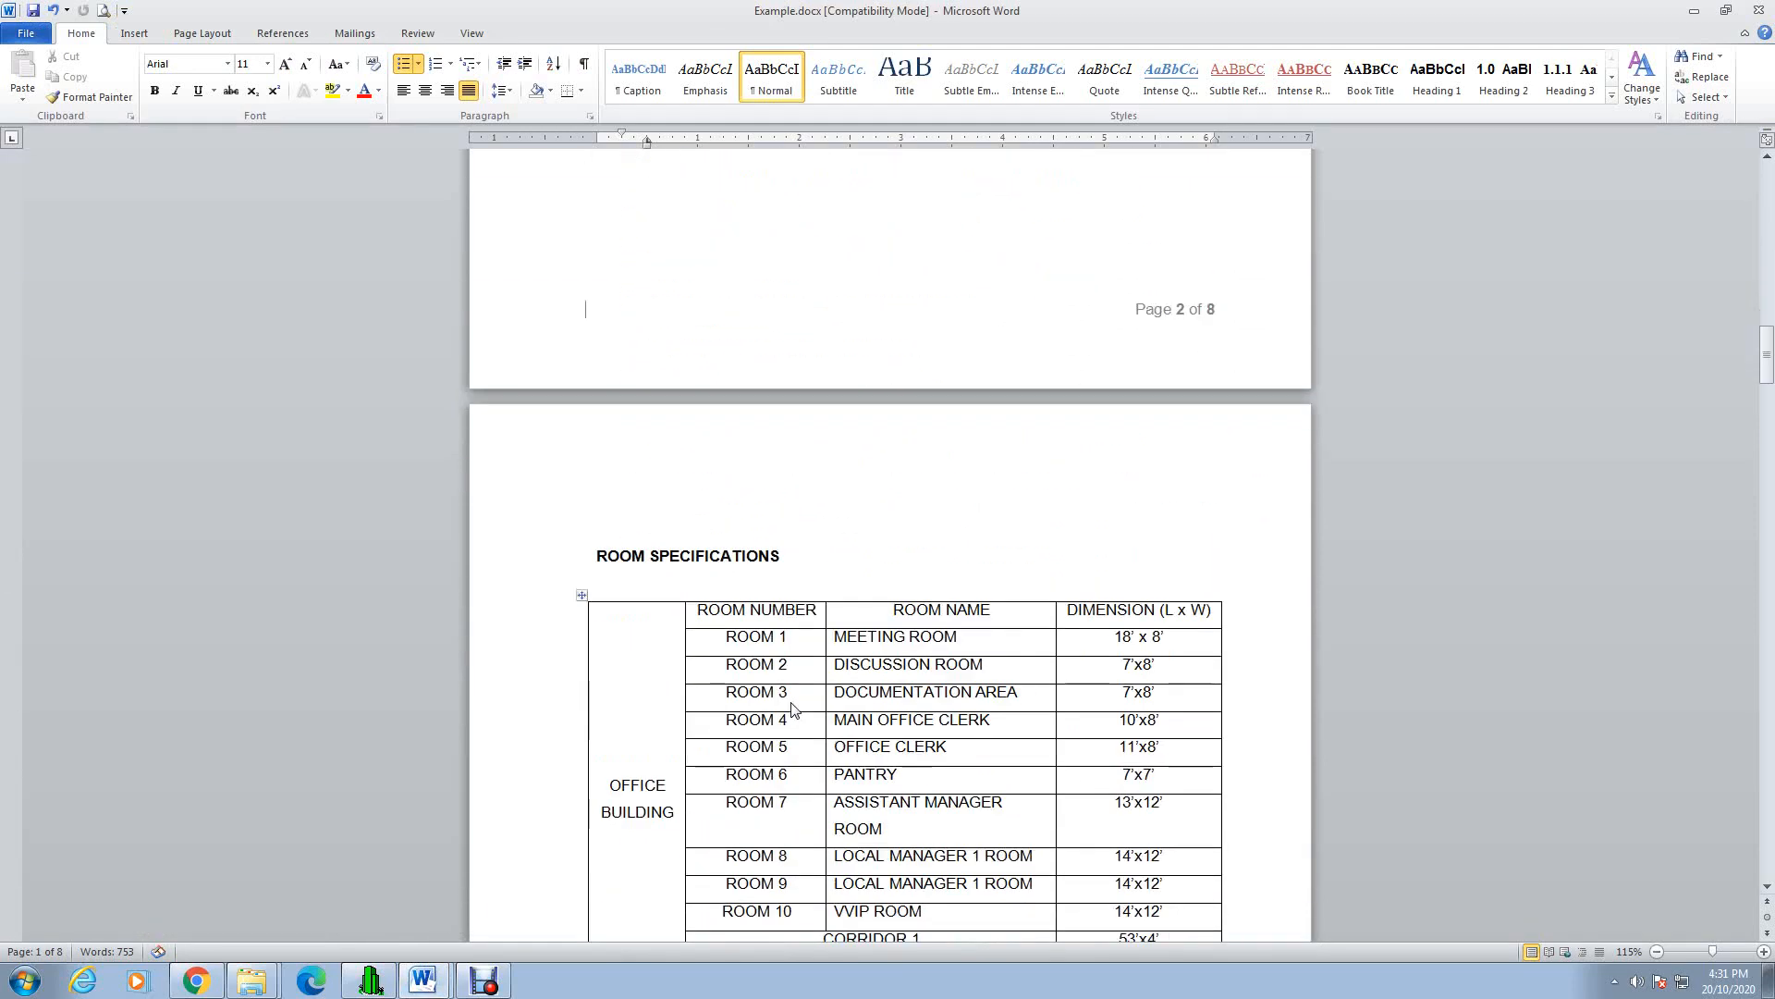
scroll(791, 709, "down", 20)
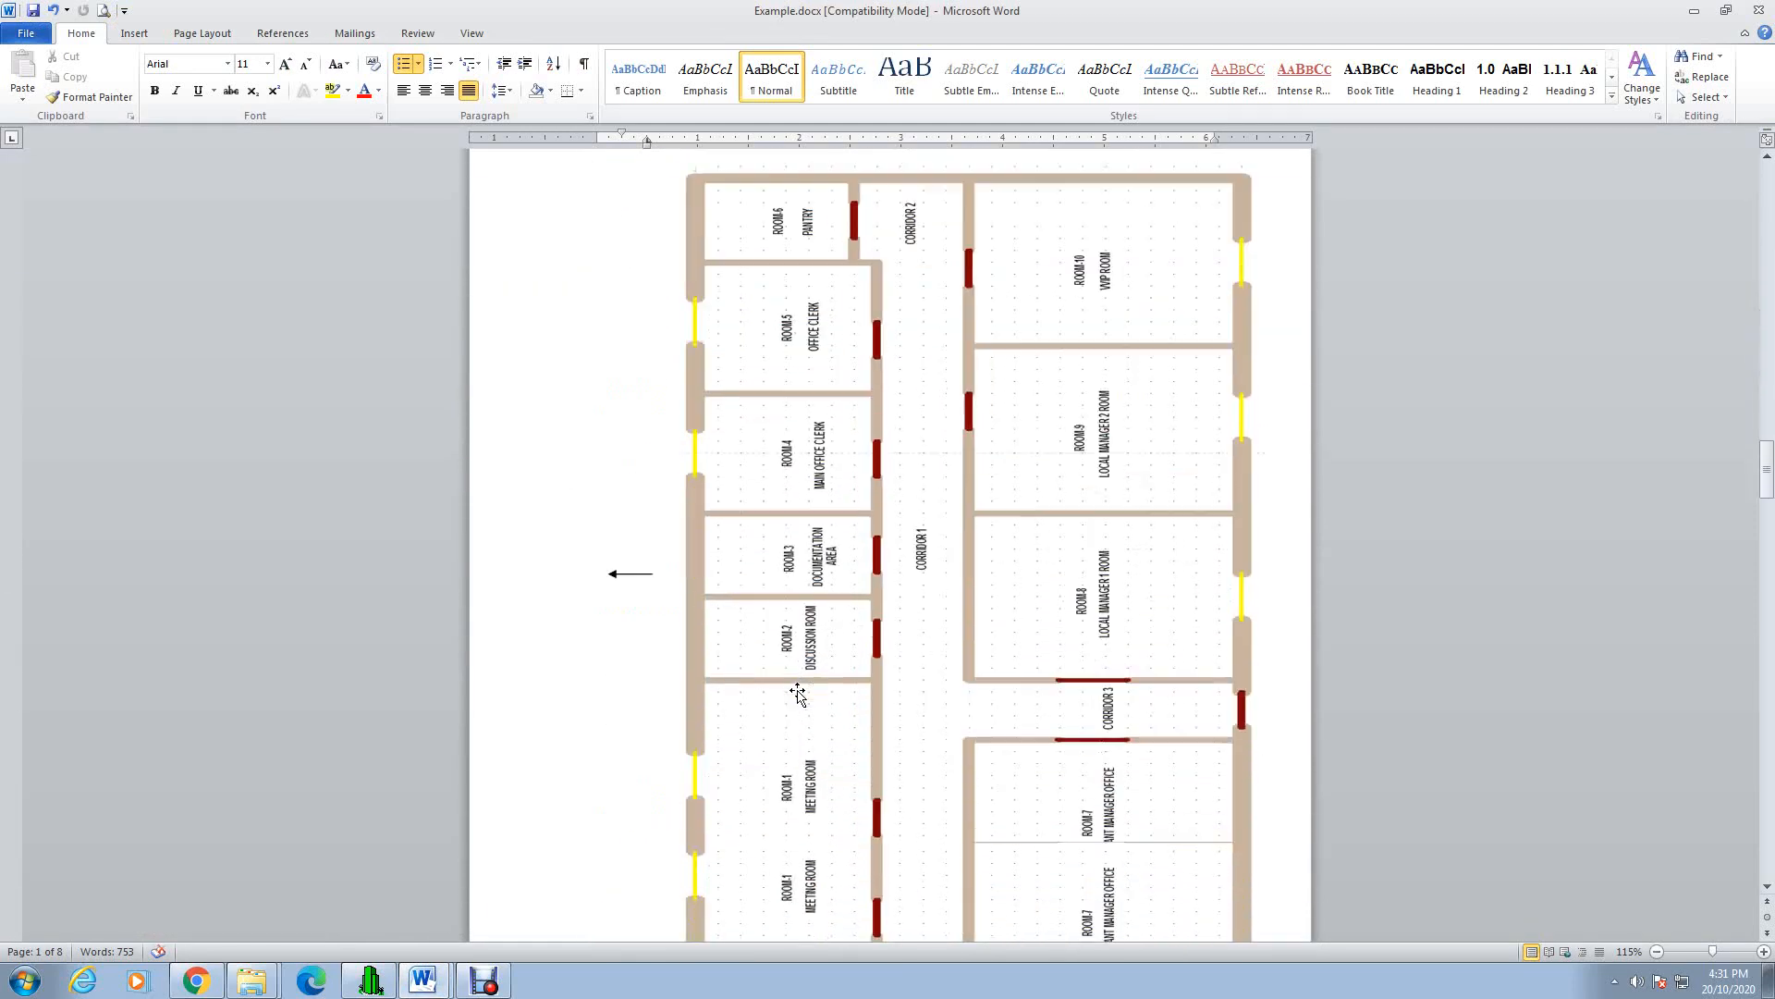
scroll(797, 694, "down", 2)
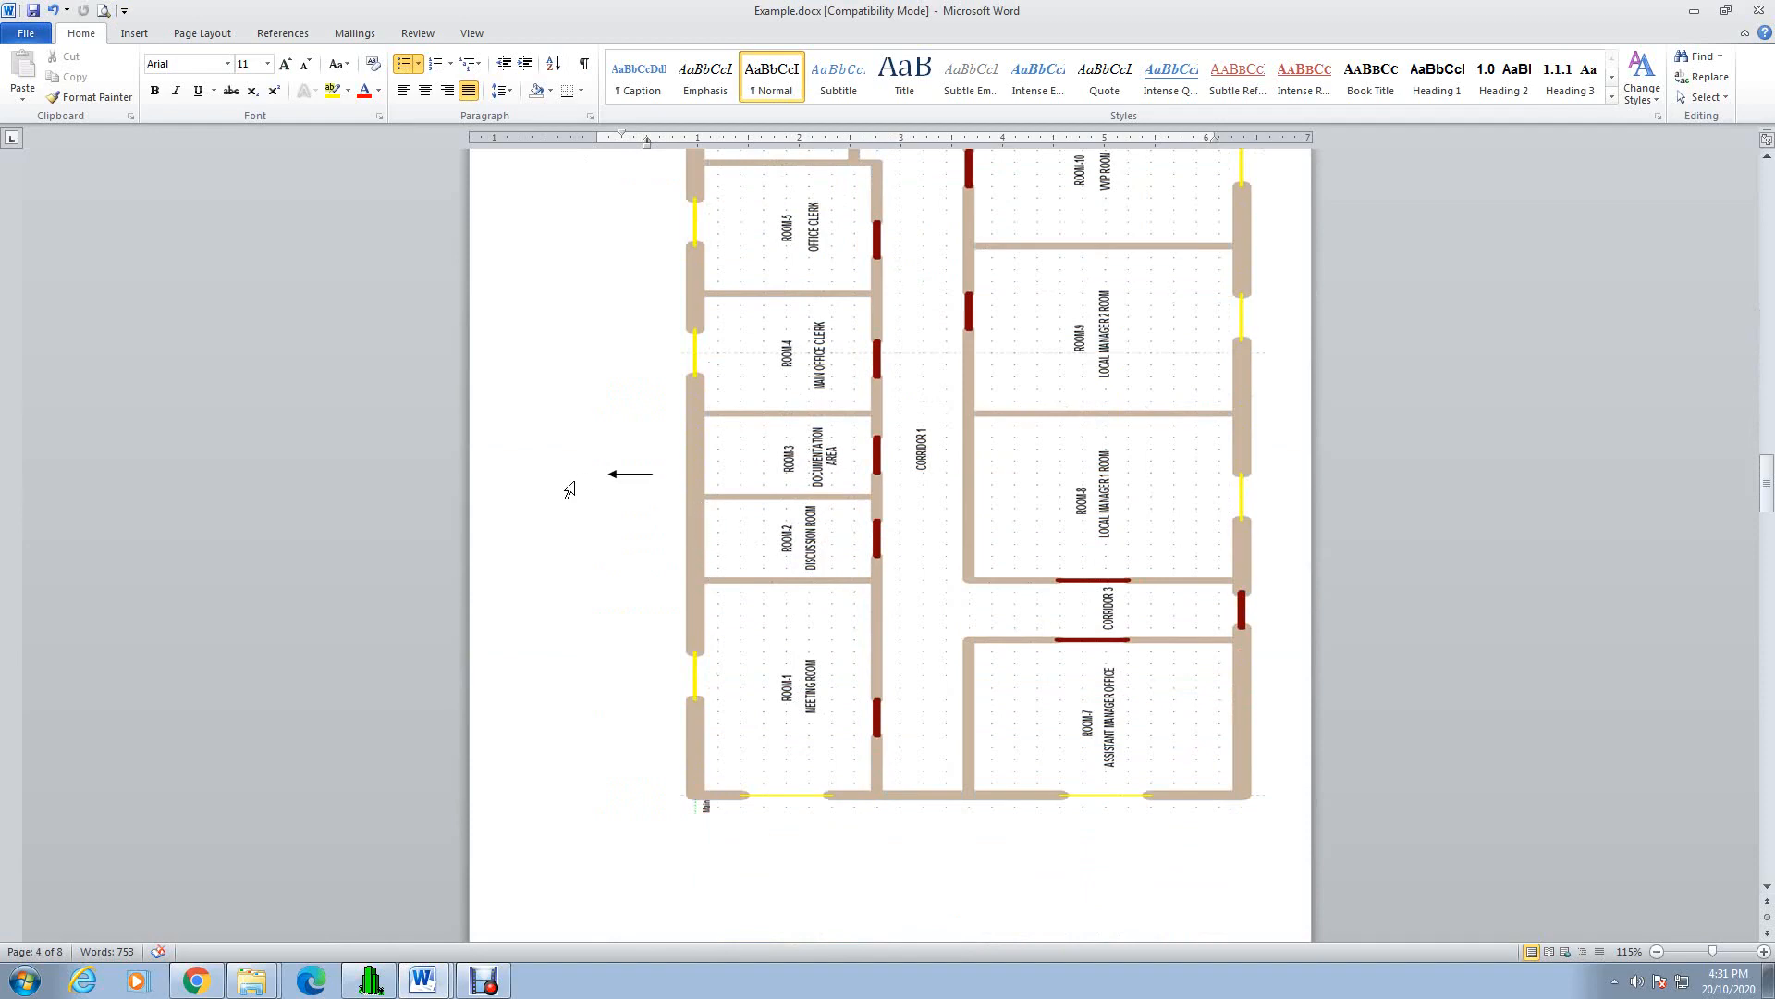
left_click(379, 987)
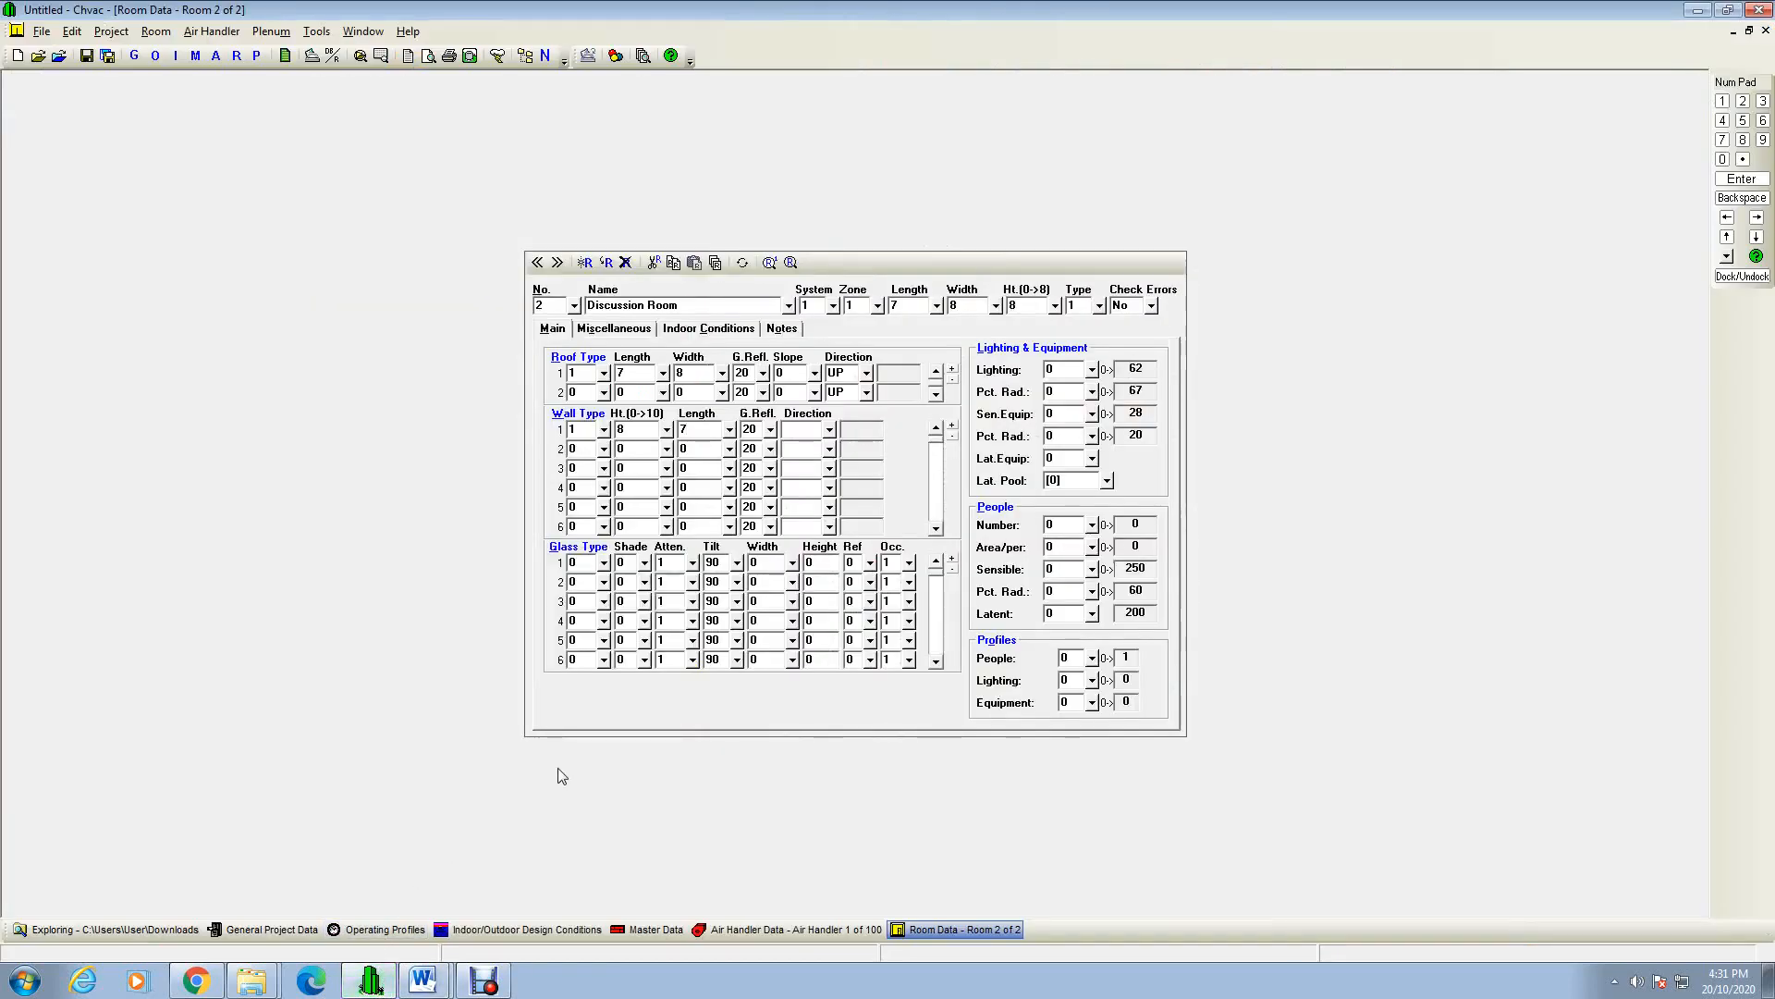
Step: Set the direction of the Discussion Room's first wall to N and try to add another room to the project
left_click(825, 429)
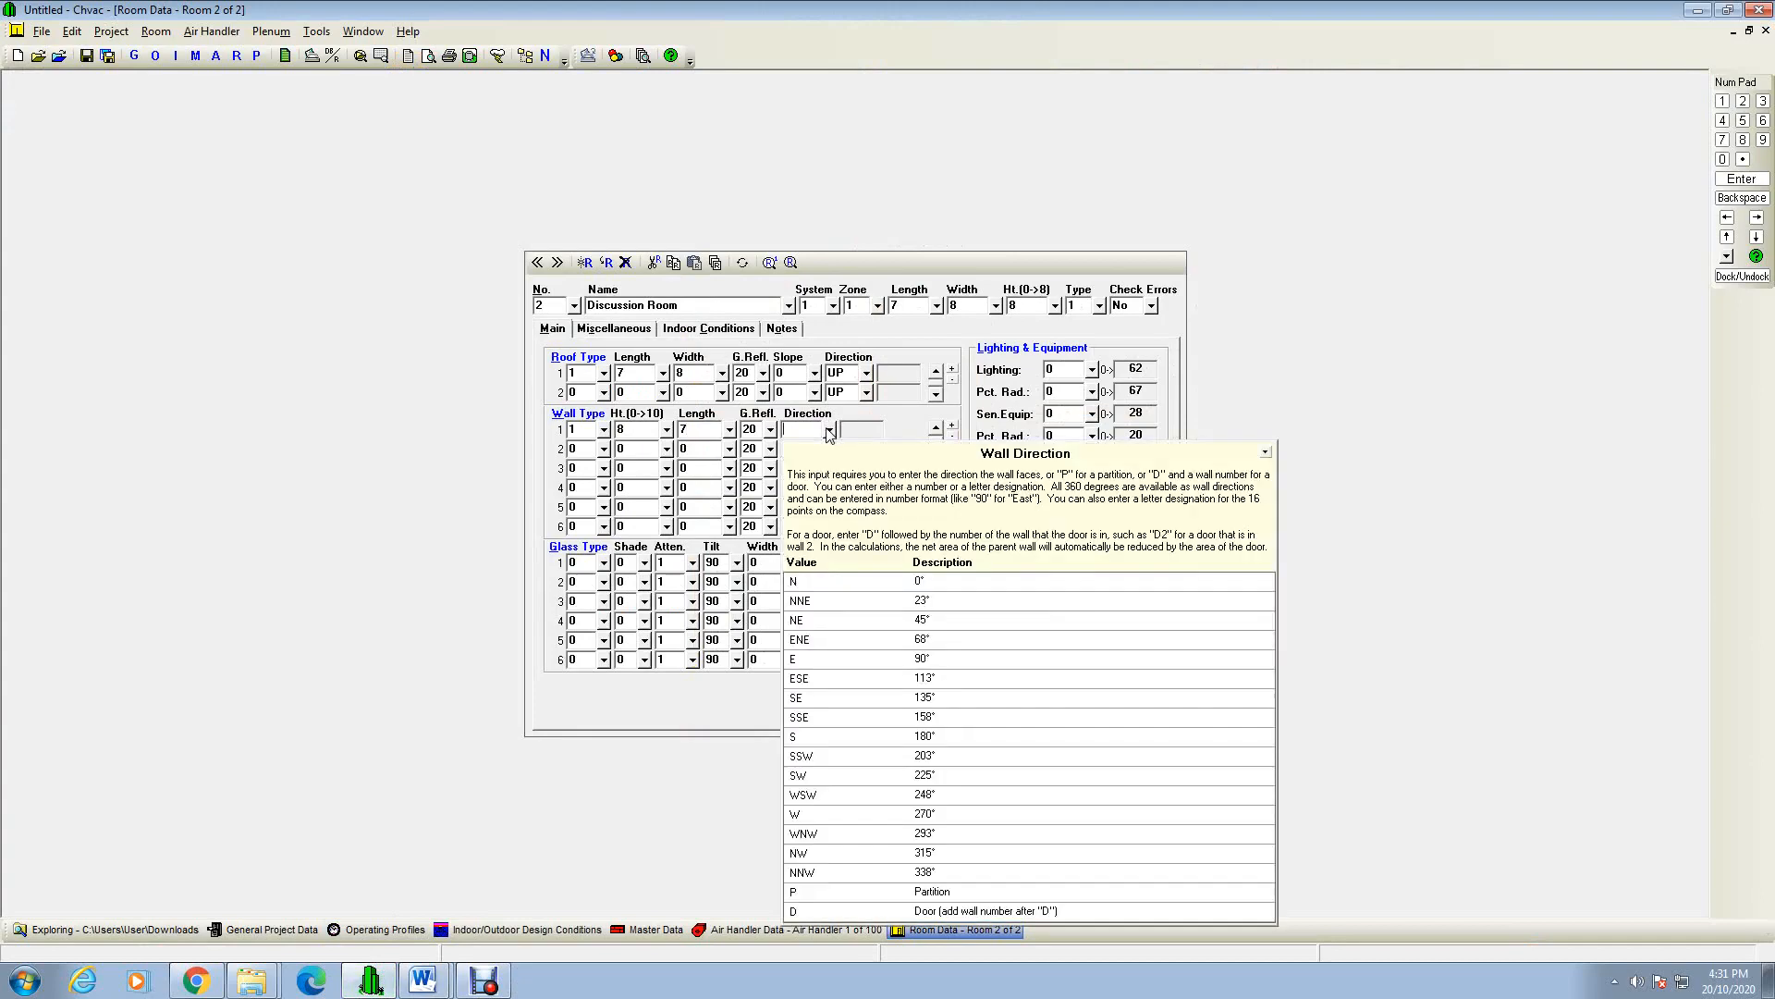
left_click(847, 582)
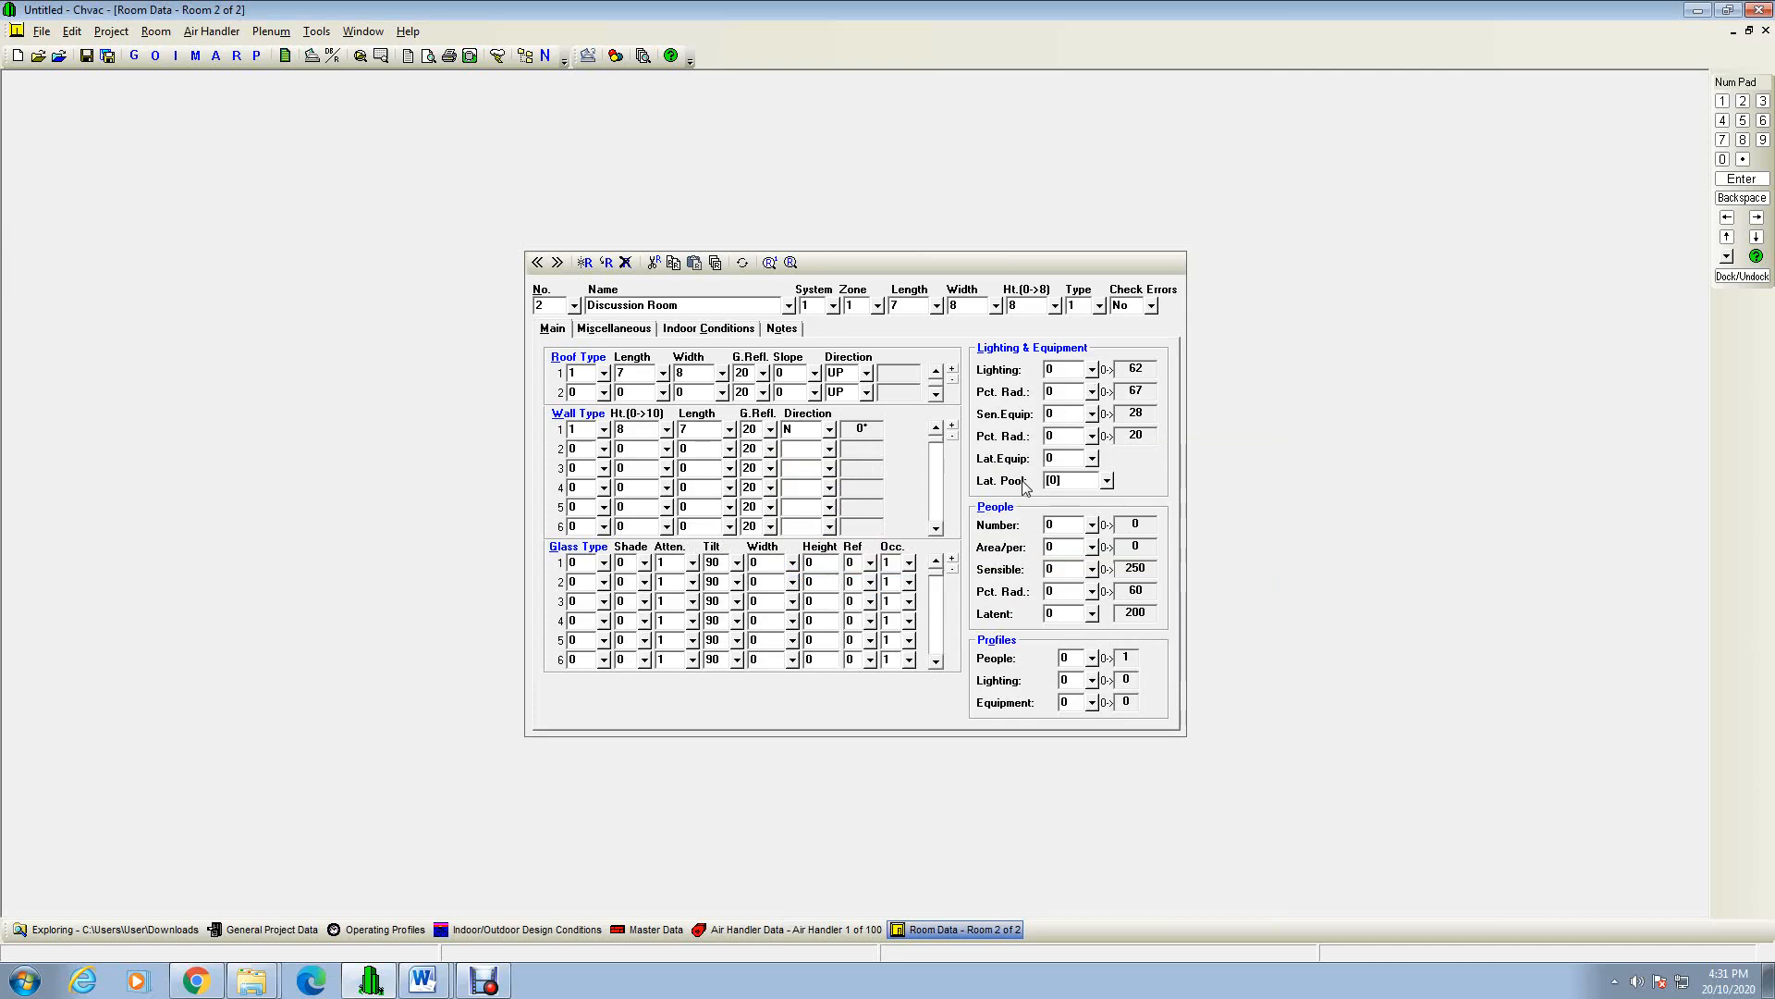
left_click(590, 264)
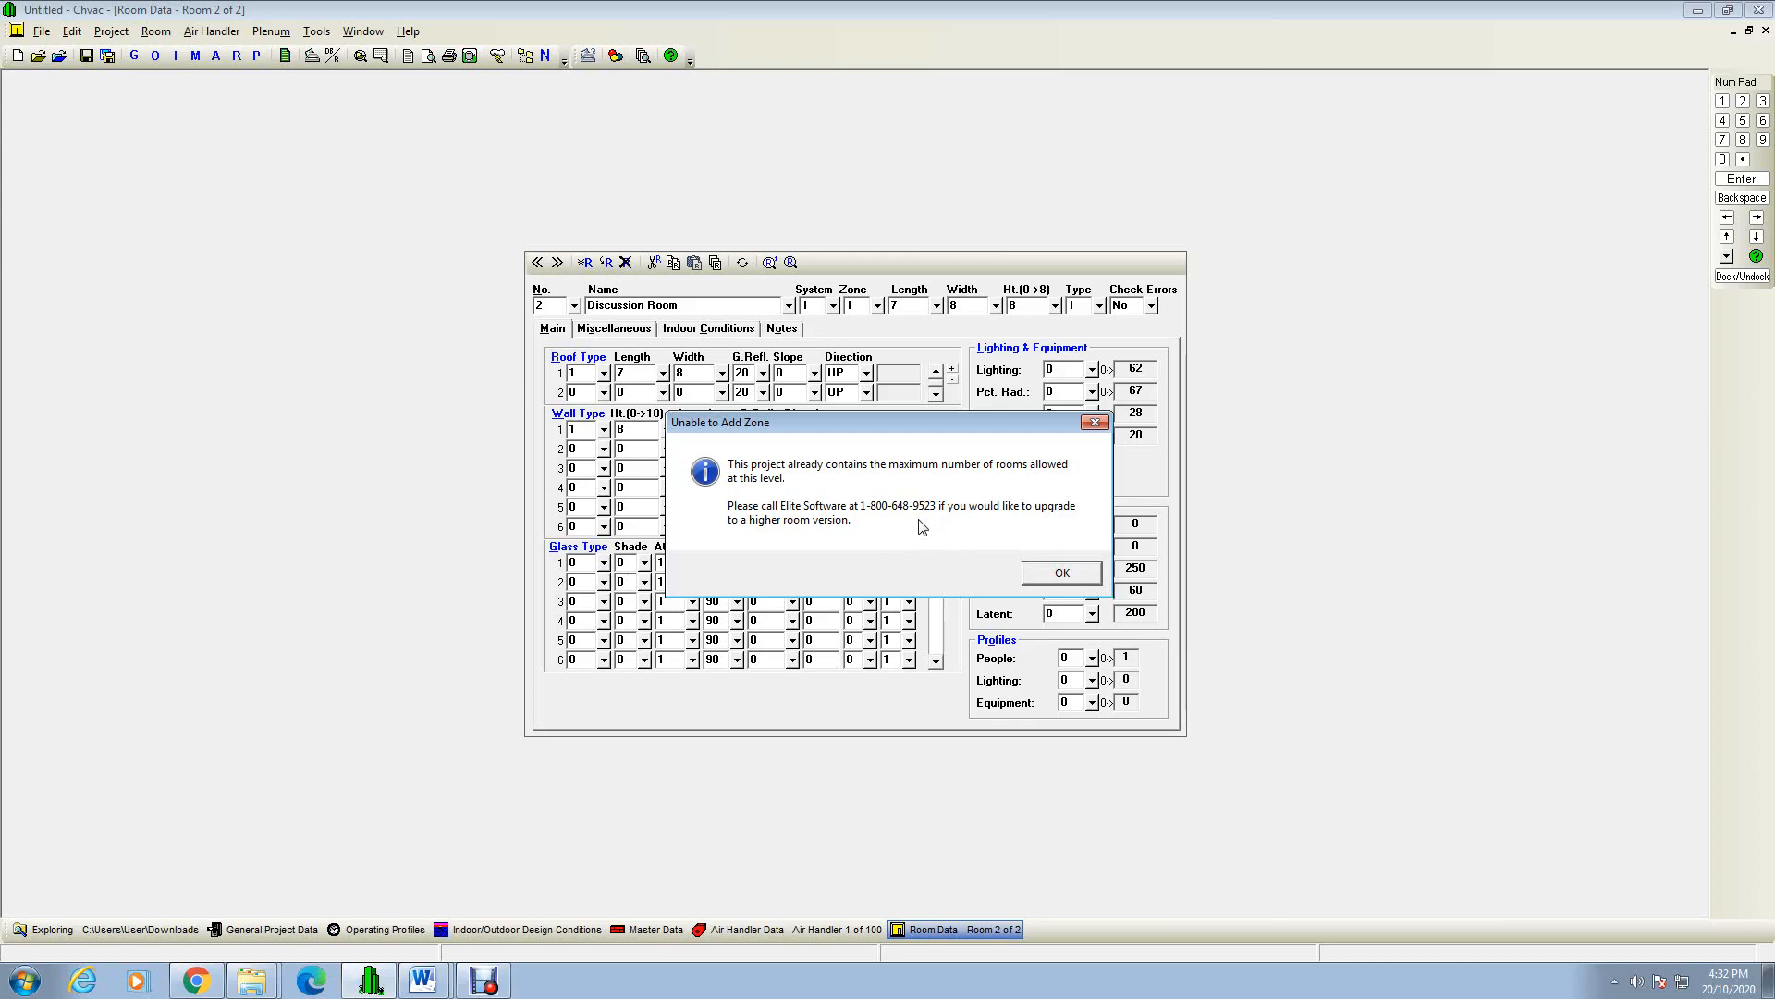
left_click(1063, 573)
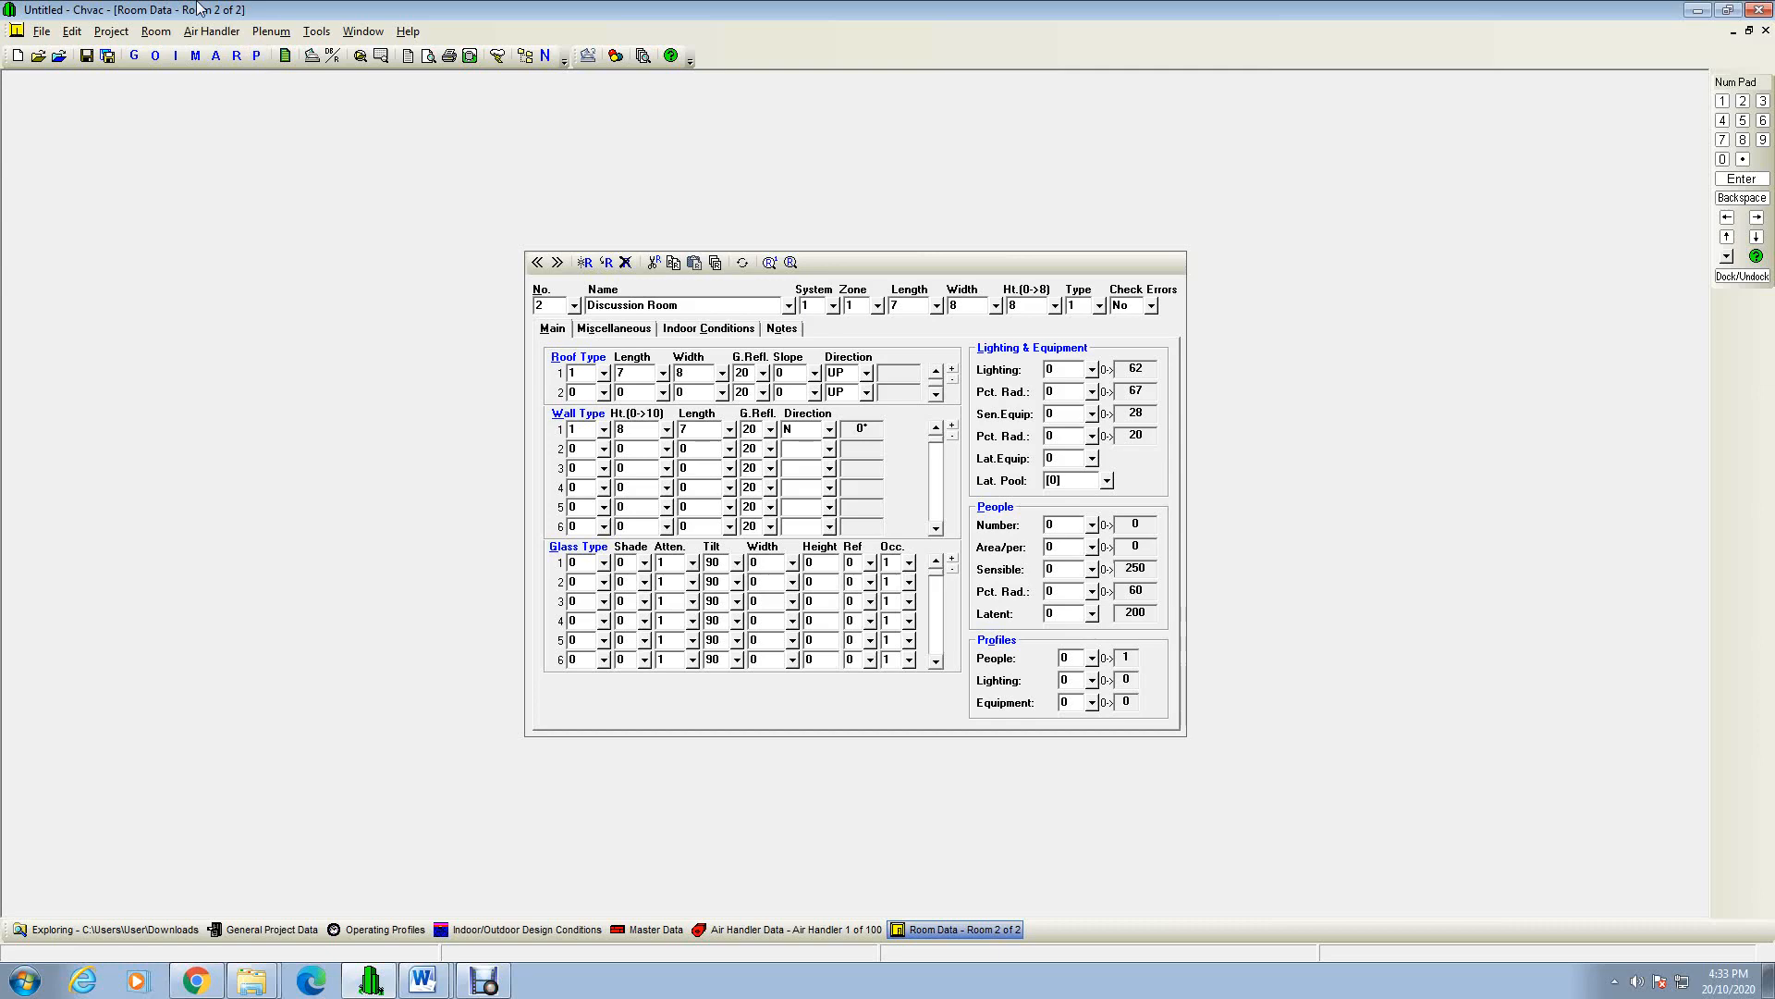
Step: Evaluate the whole project for input errors and close the evaluation results
left_click(112, 31)
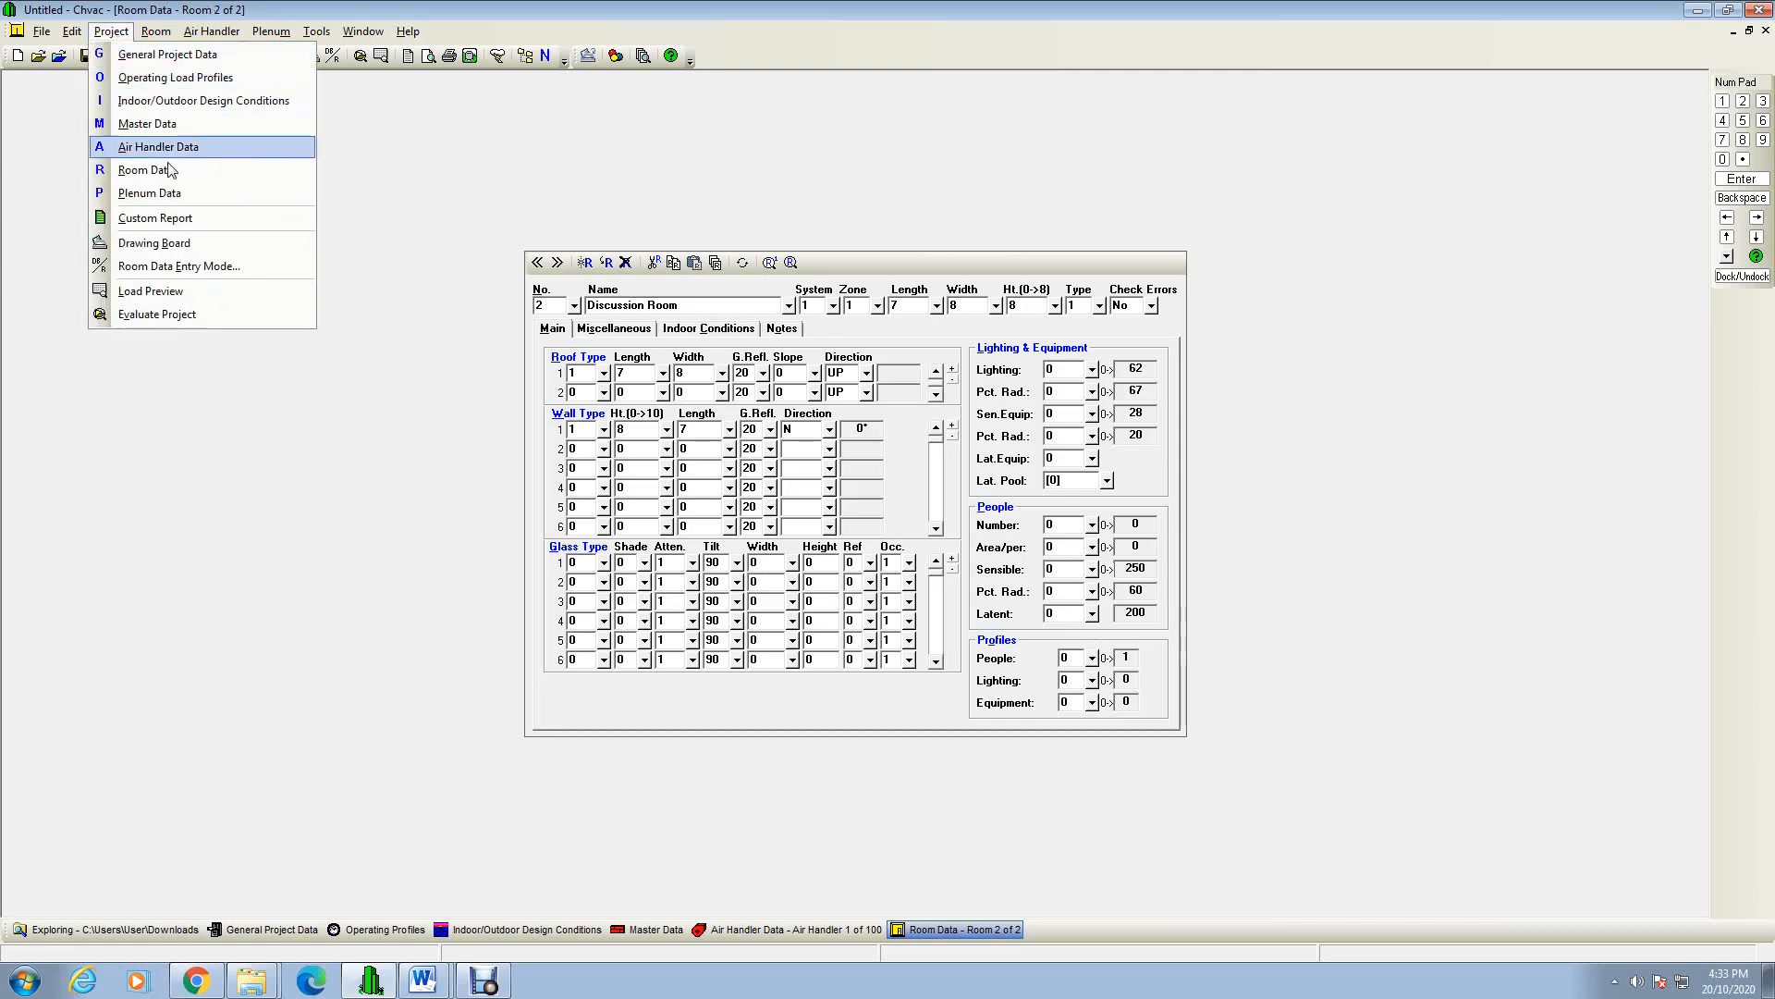
left_click(165, 315)
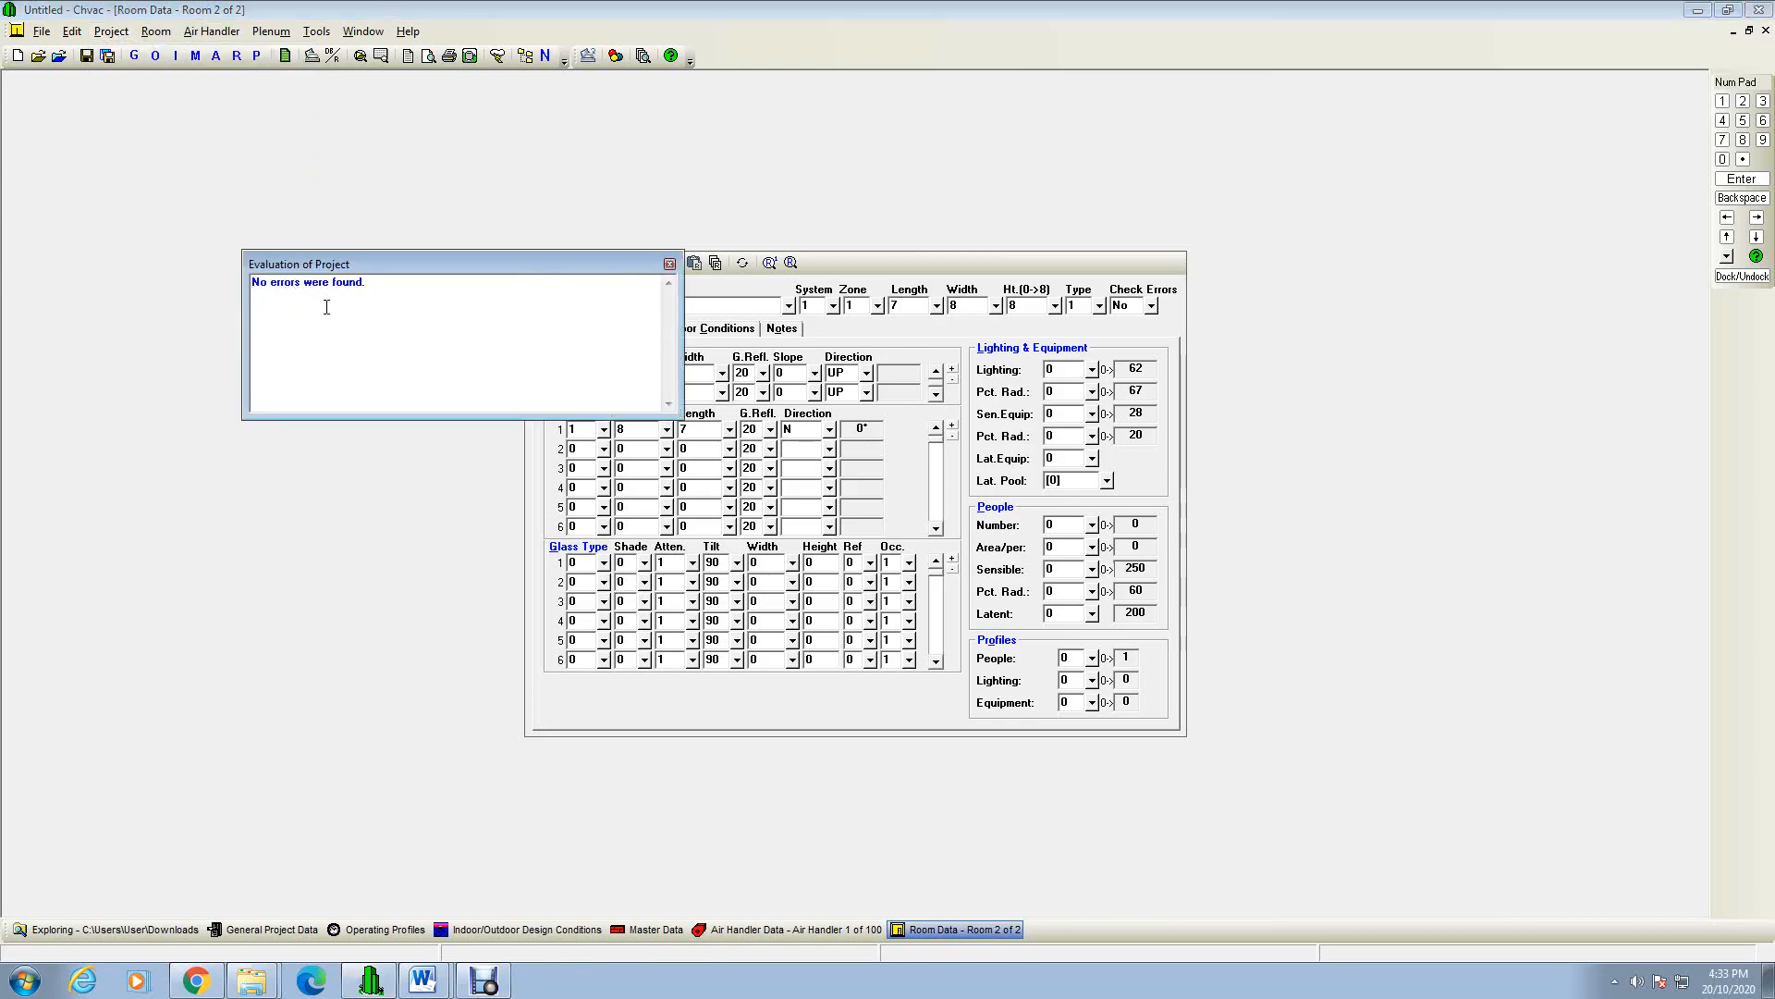
left_click(671, 264)
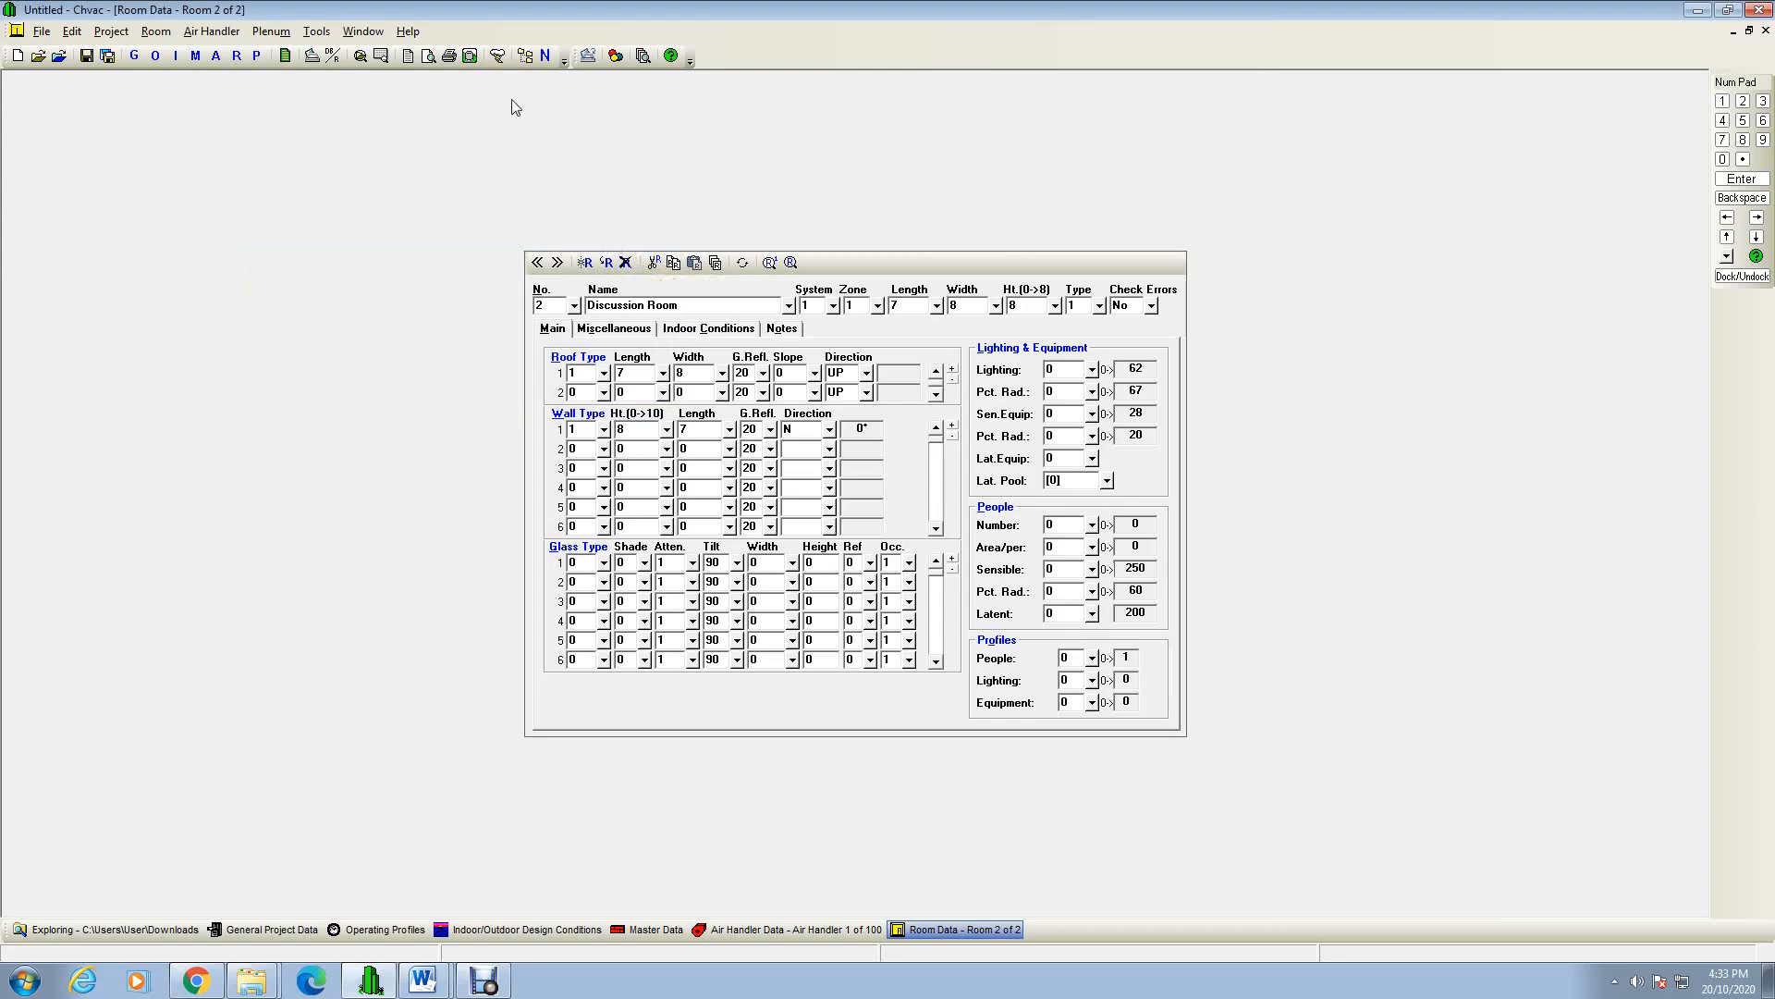
Step: Generate a print preview of the preselected reports and look over the HVAC Load Analysis title page
left_click(408, 58)
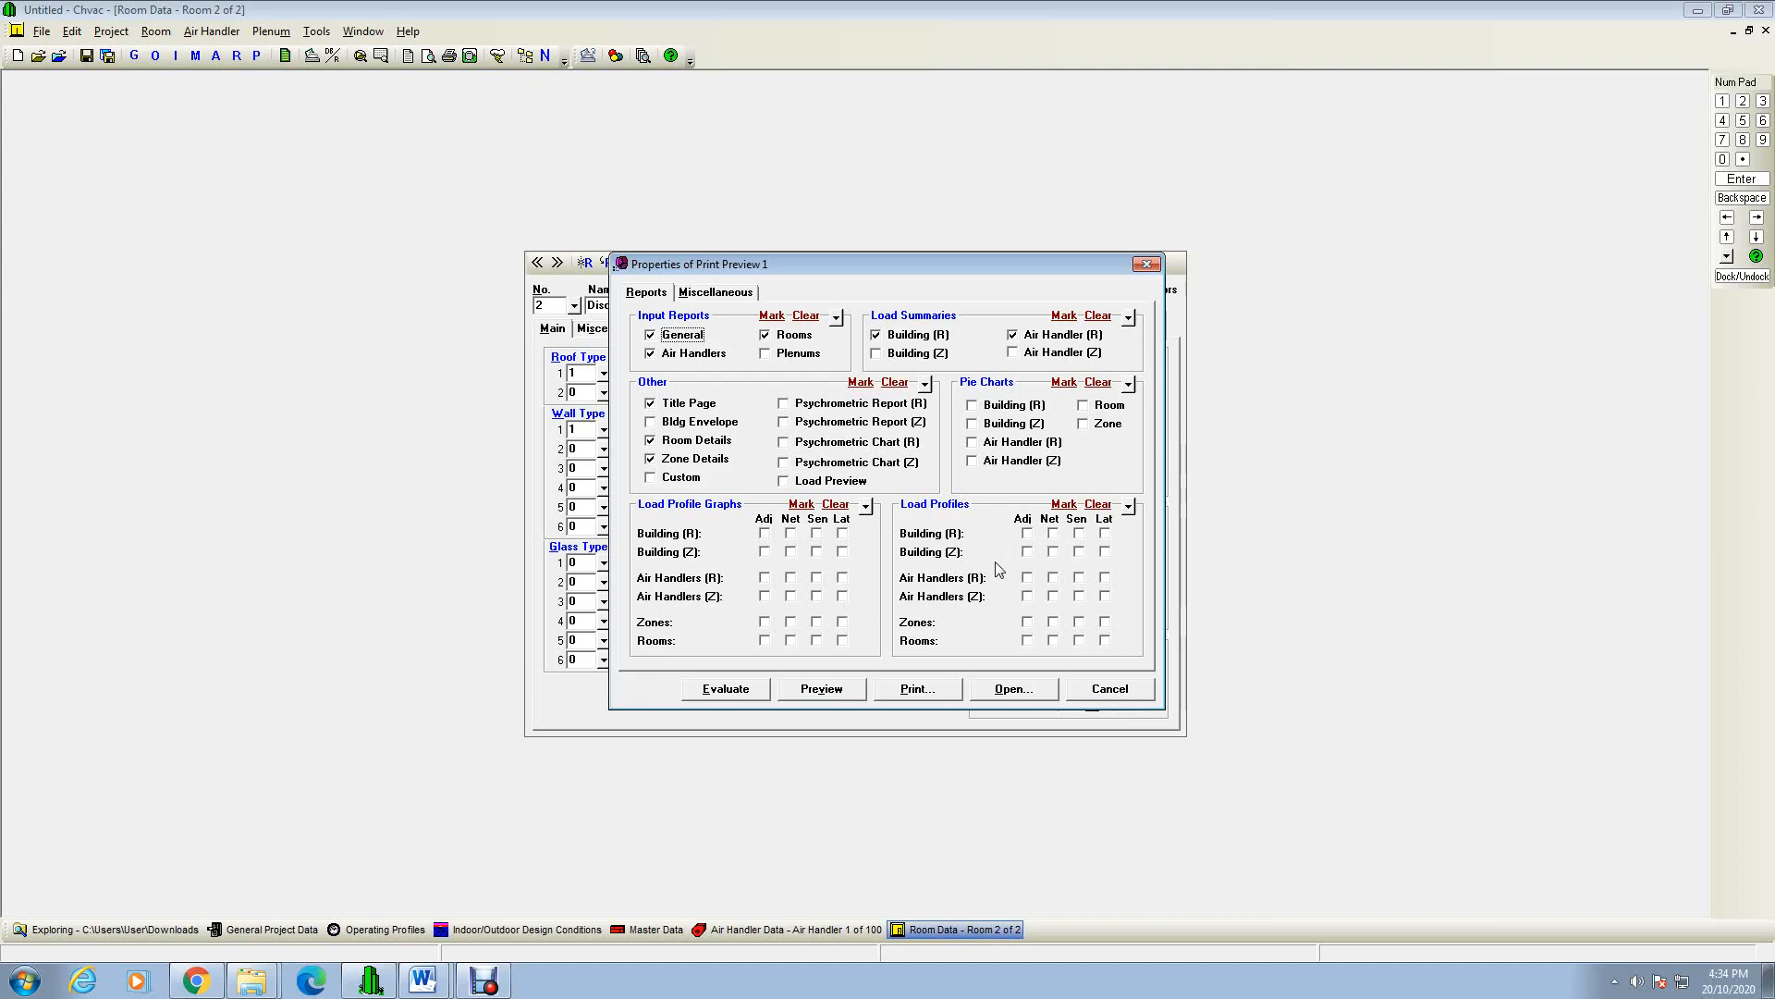
left_click(805, 695)
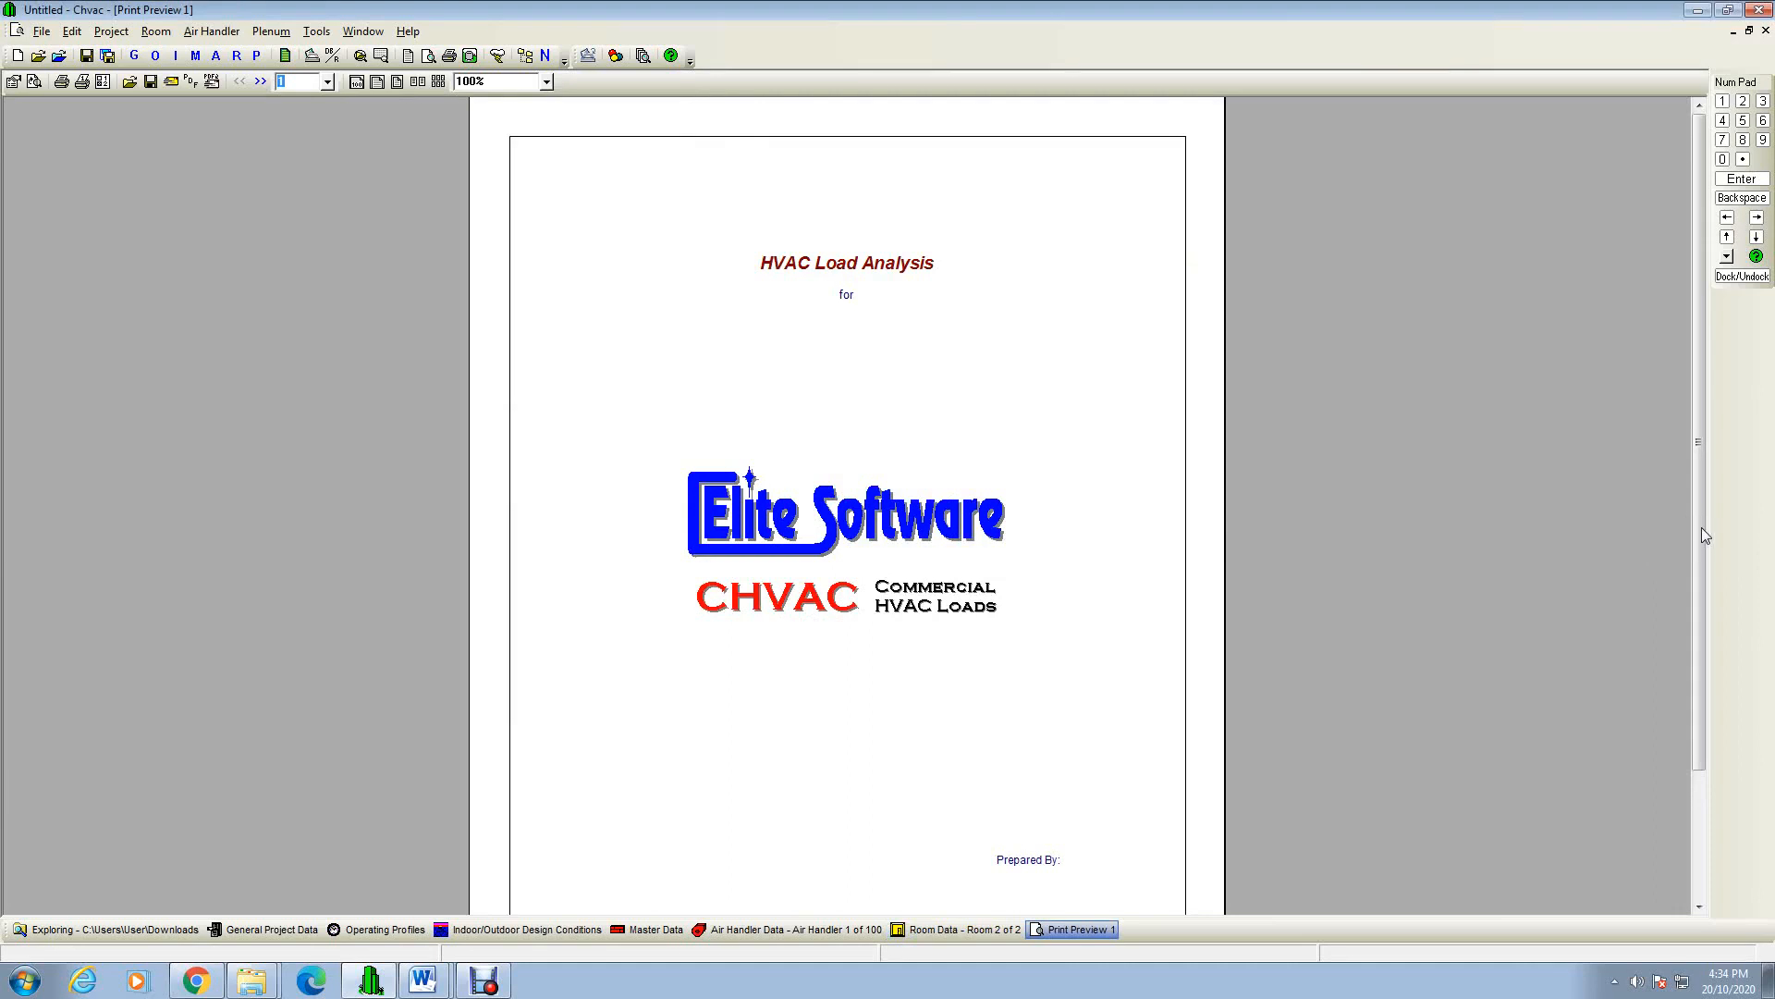
left_click_drag(1697, 535, 1725, 731)
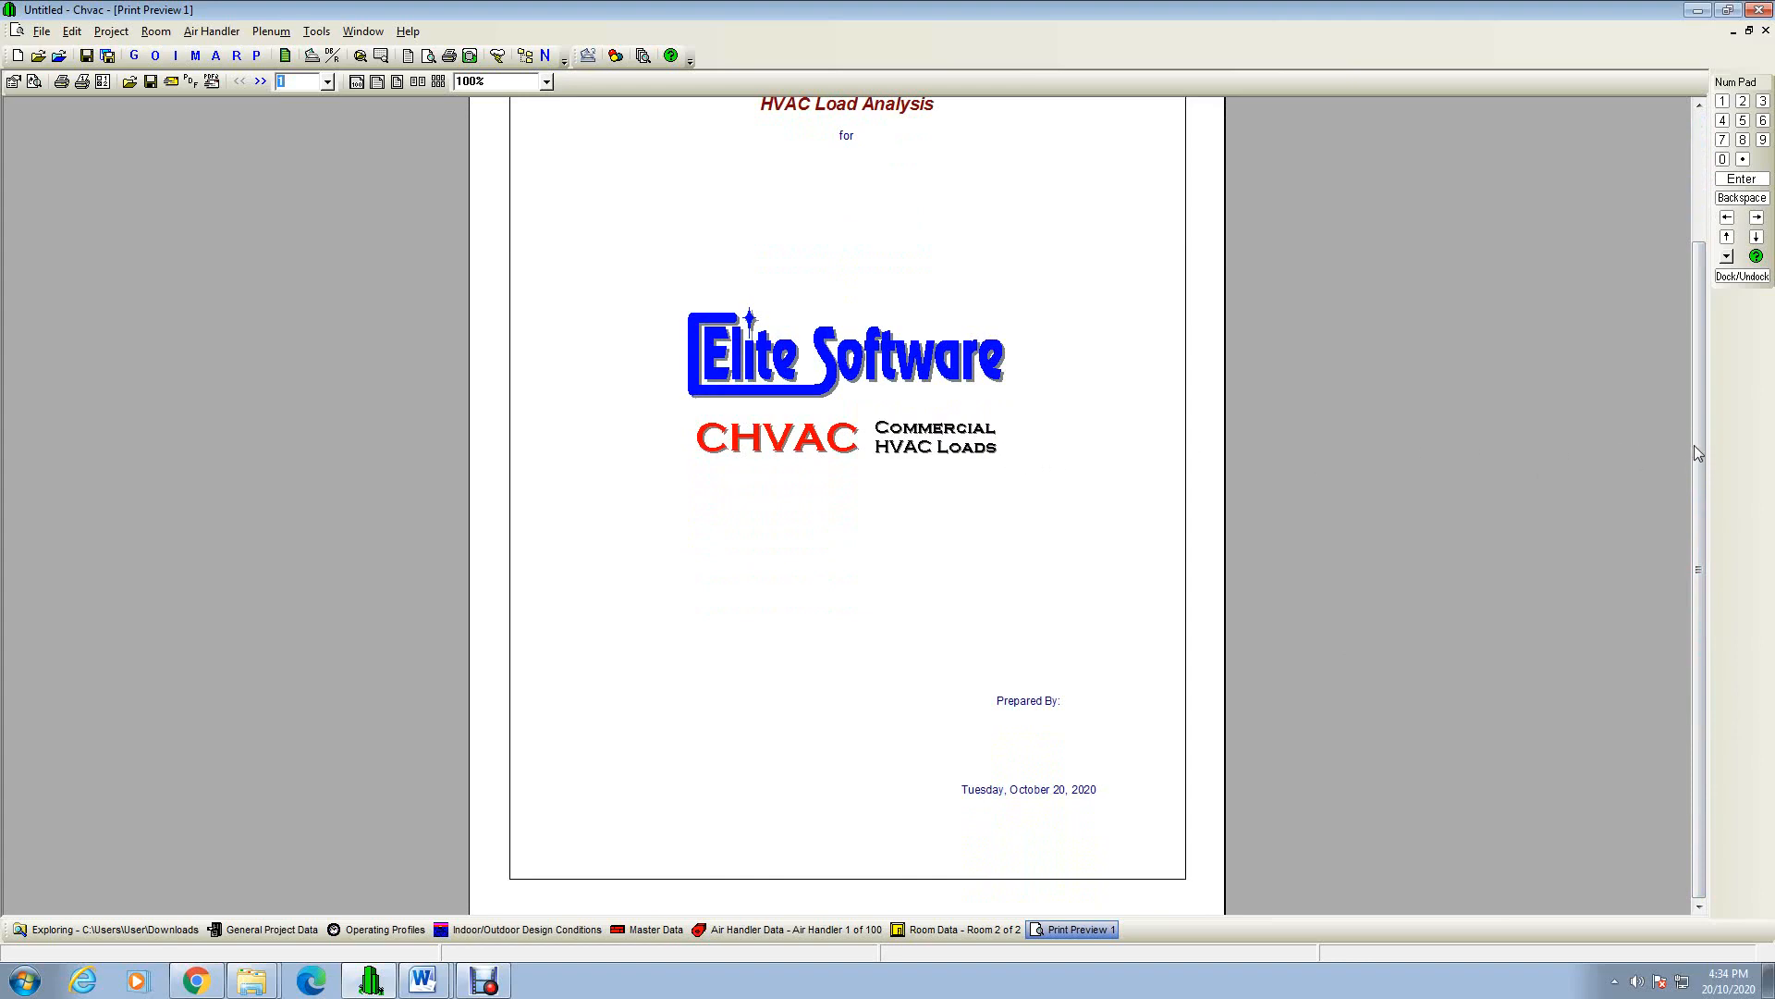
left_click_drag(1694, 451, 1694, 322)
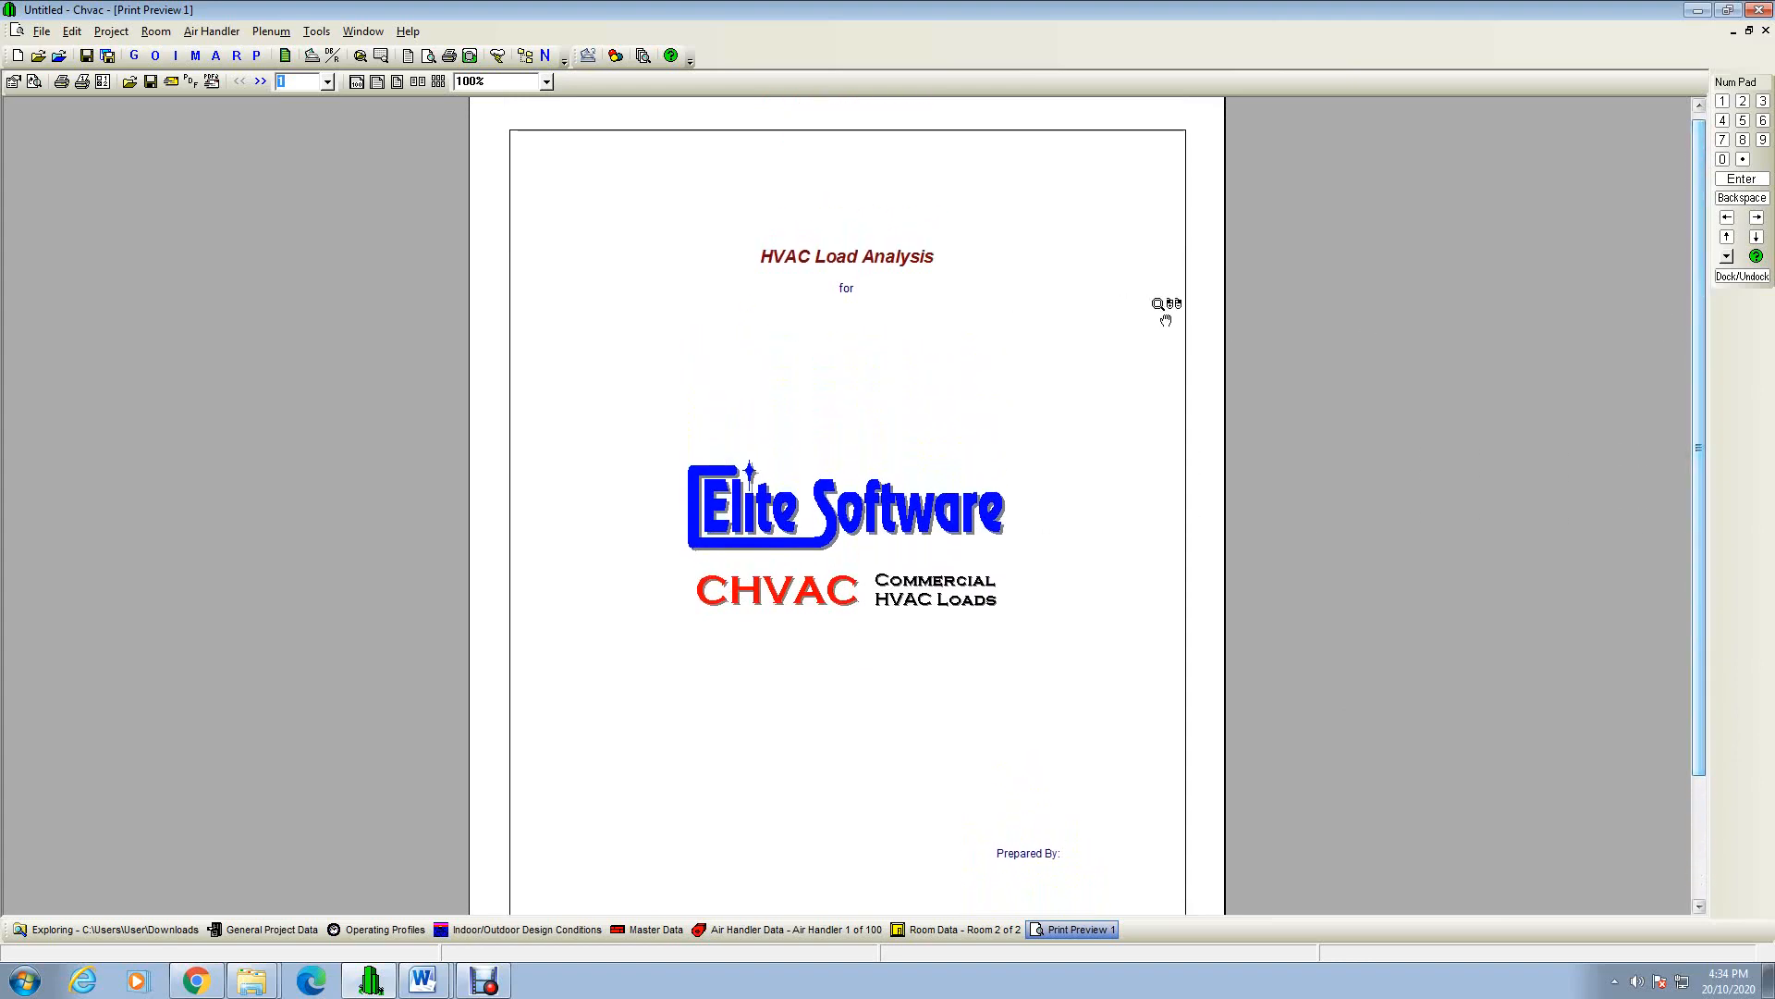
left_click_drag(1702, 431, 1706, 619)
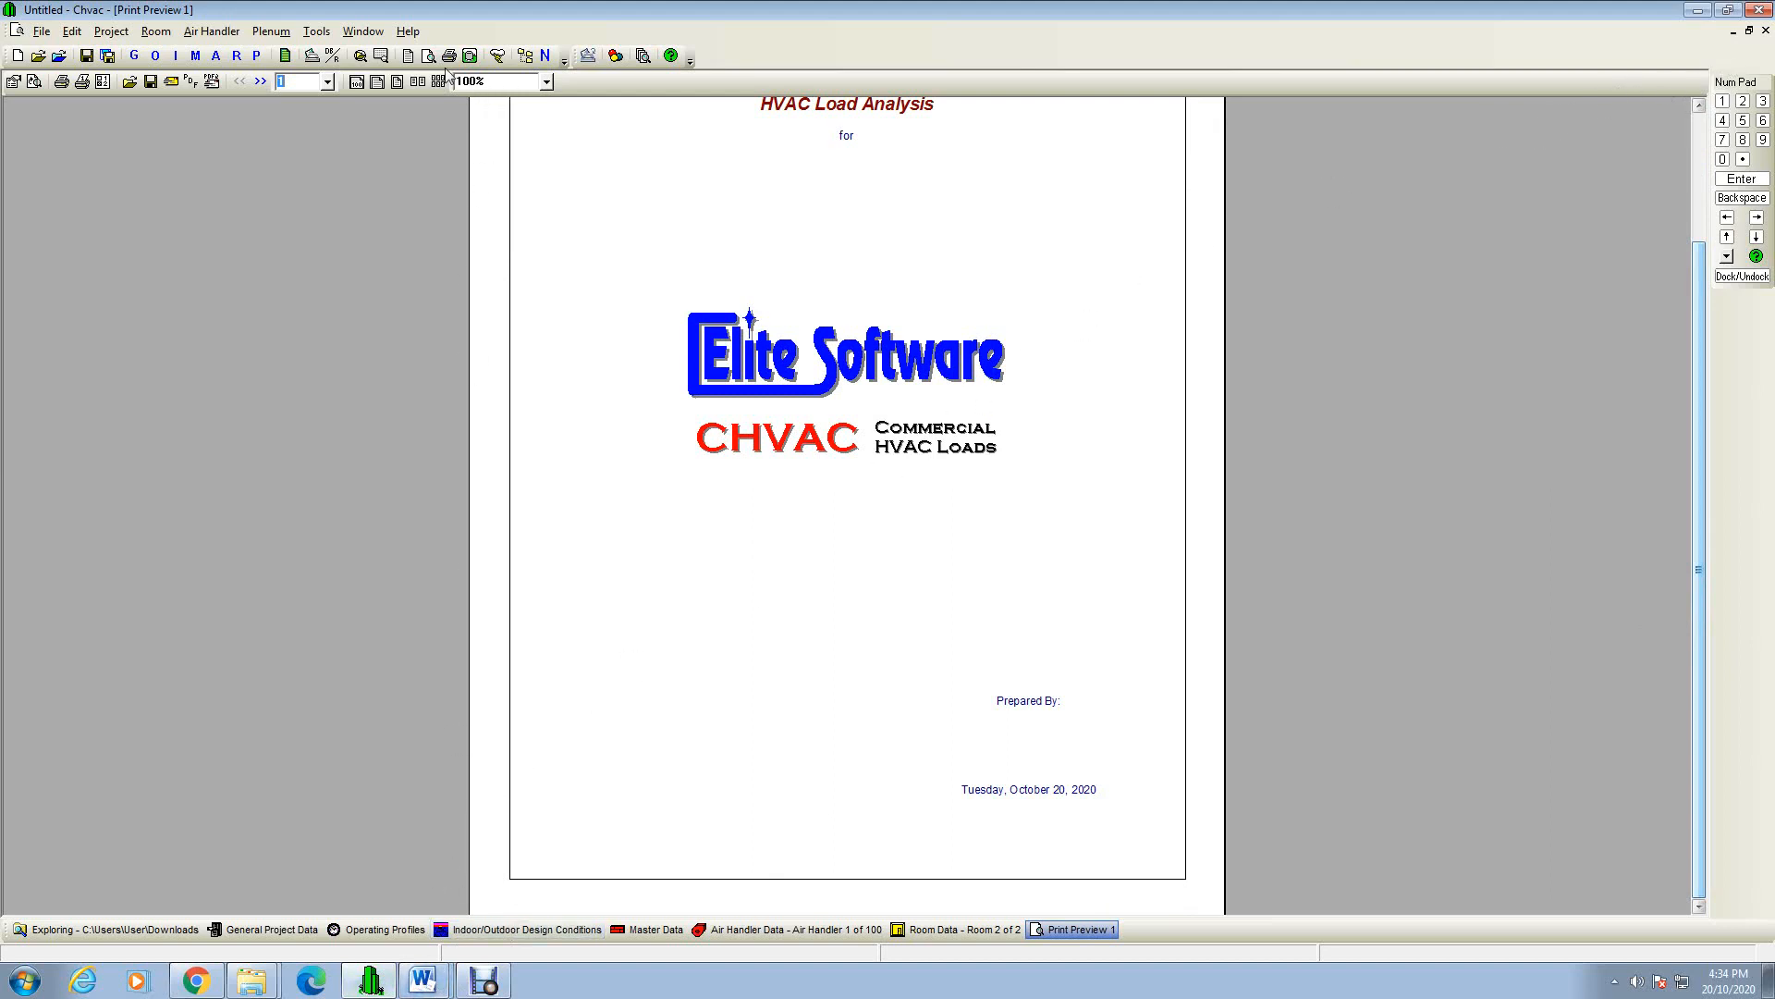
Step: Reopen the report selection, run the project evaluation from there and close its results
left_click(407, 58)
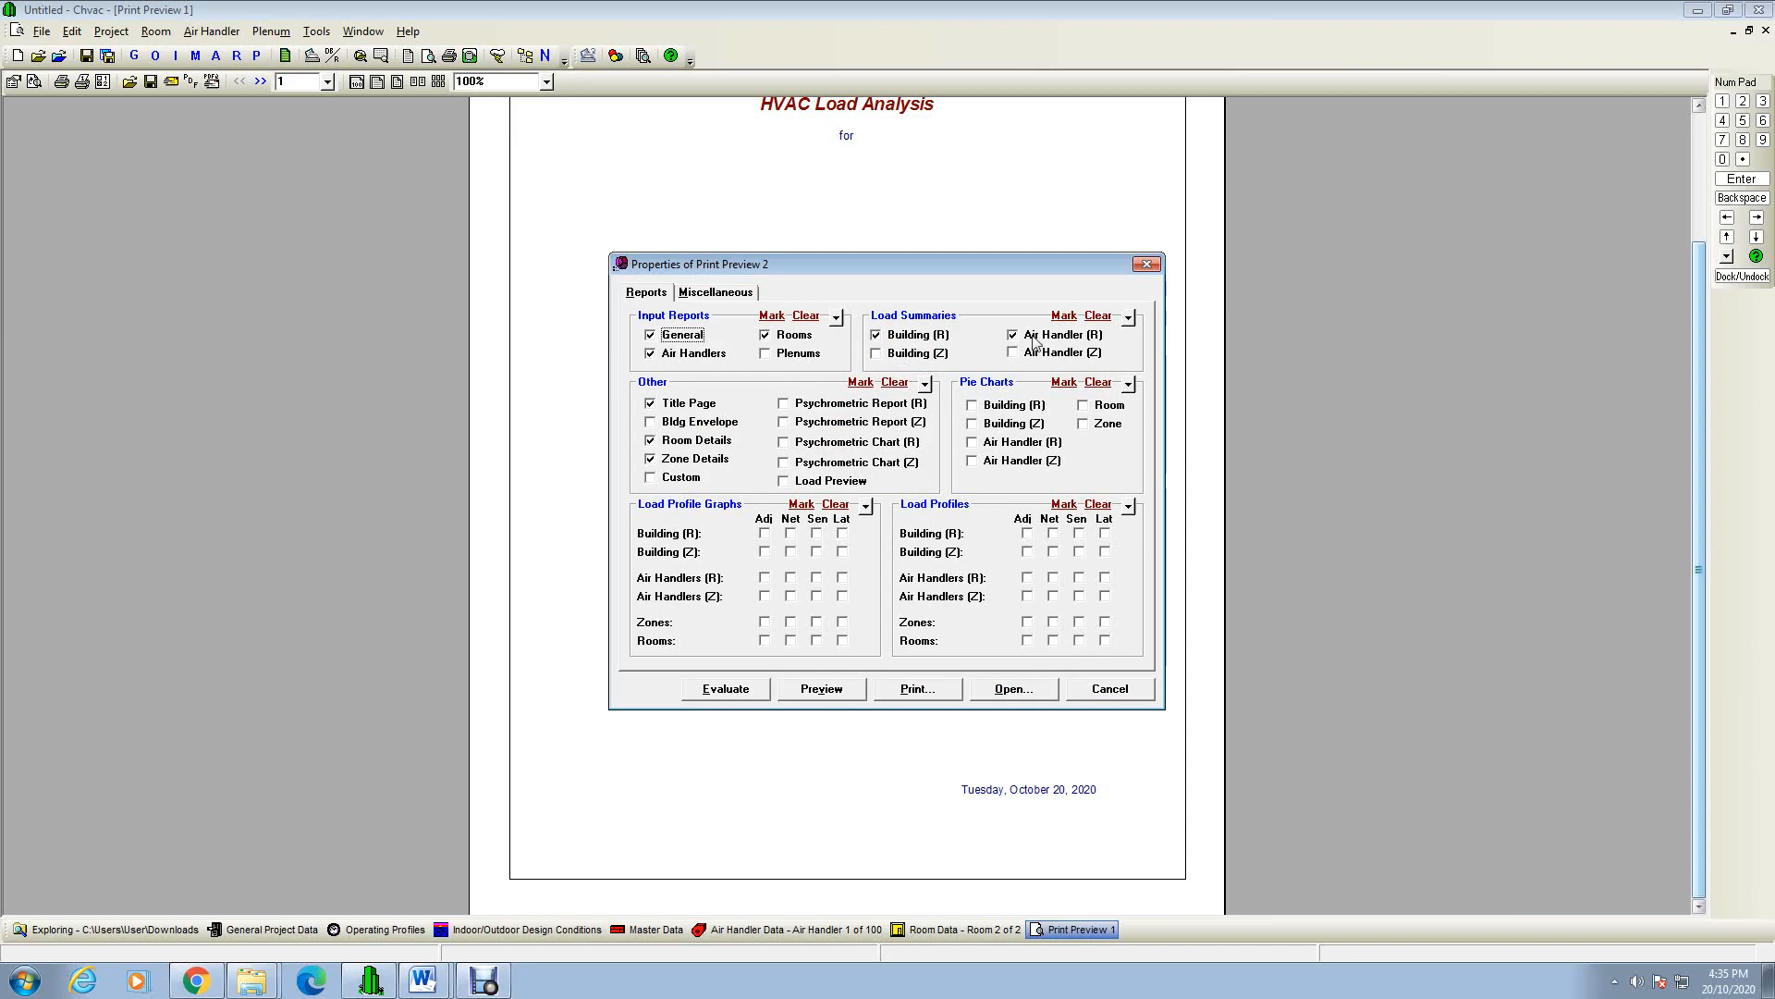
left_click(764, 335)
left_click(762, 689)
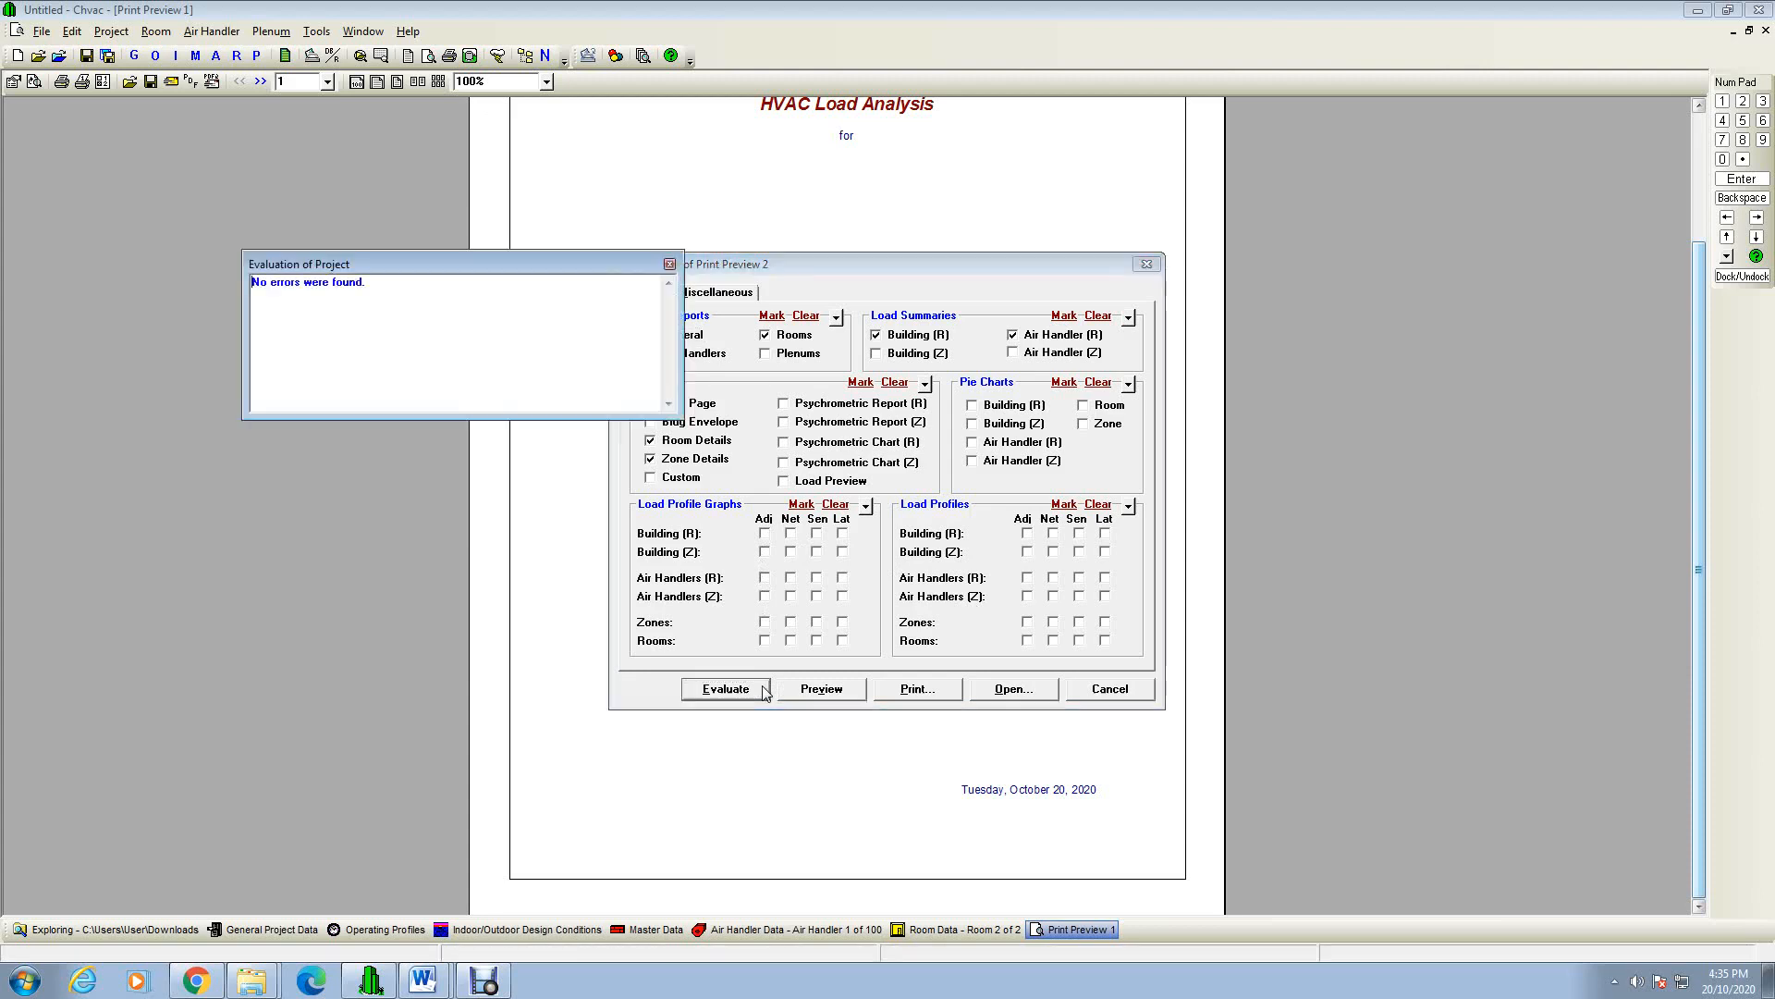
left_click(670, 265)
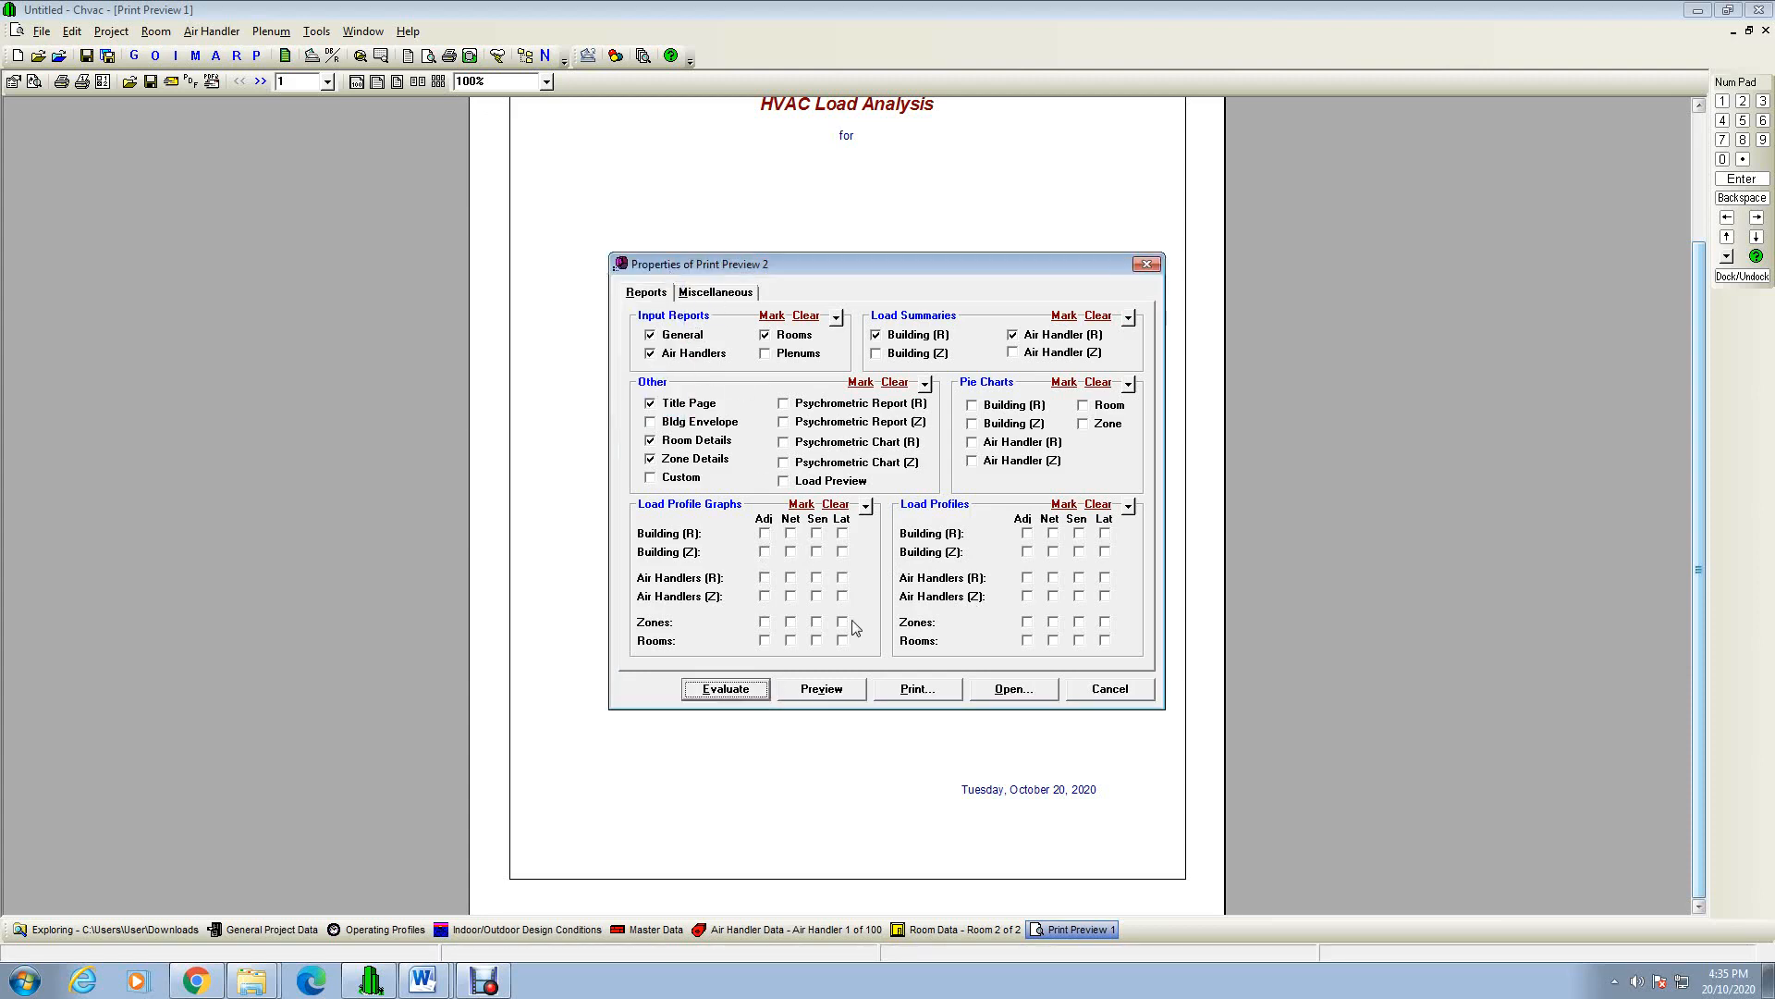
Step: View the printer options without printing, and generate a second preview of the selected reports
left_click(894, 691)
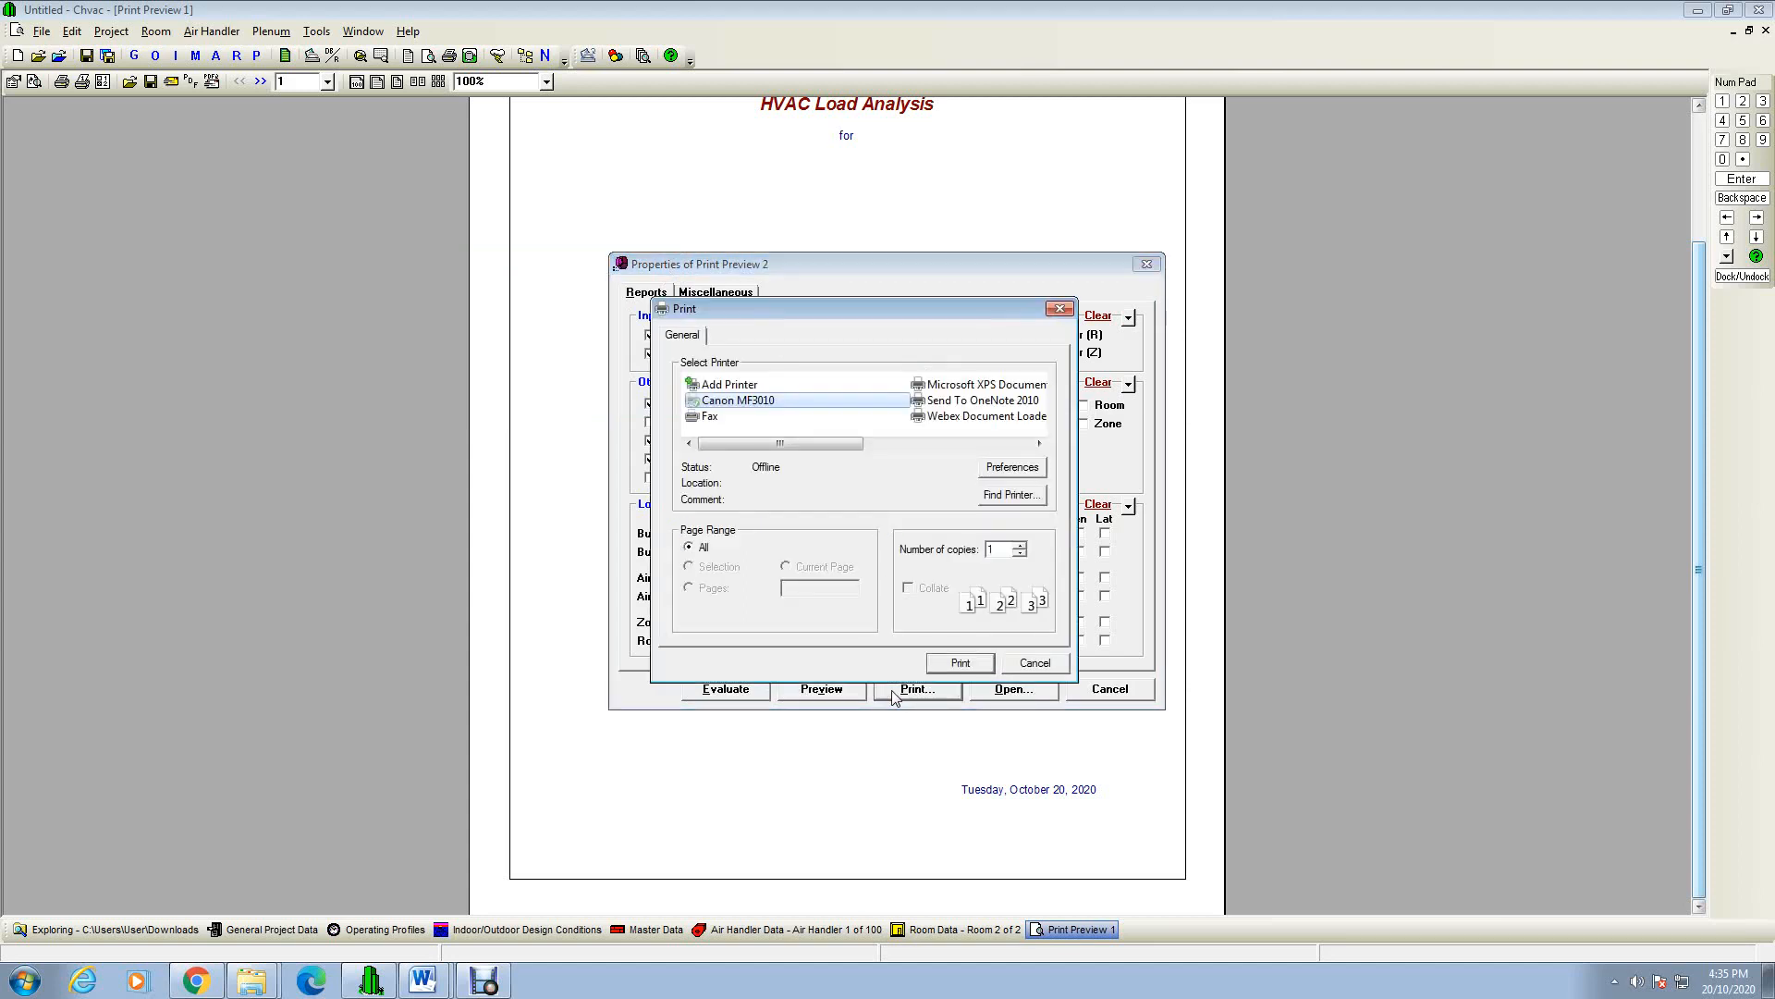
left_click(1033, 663)
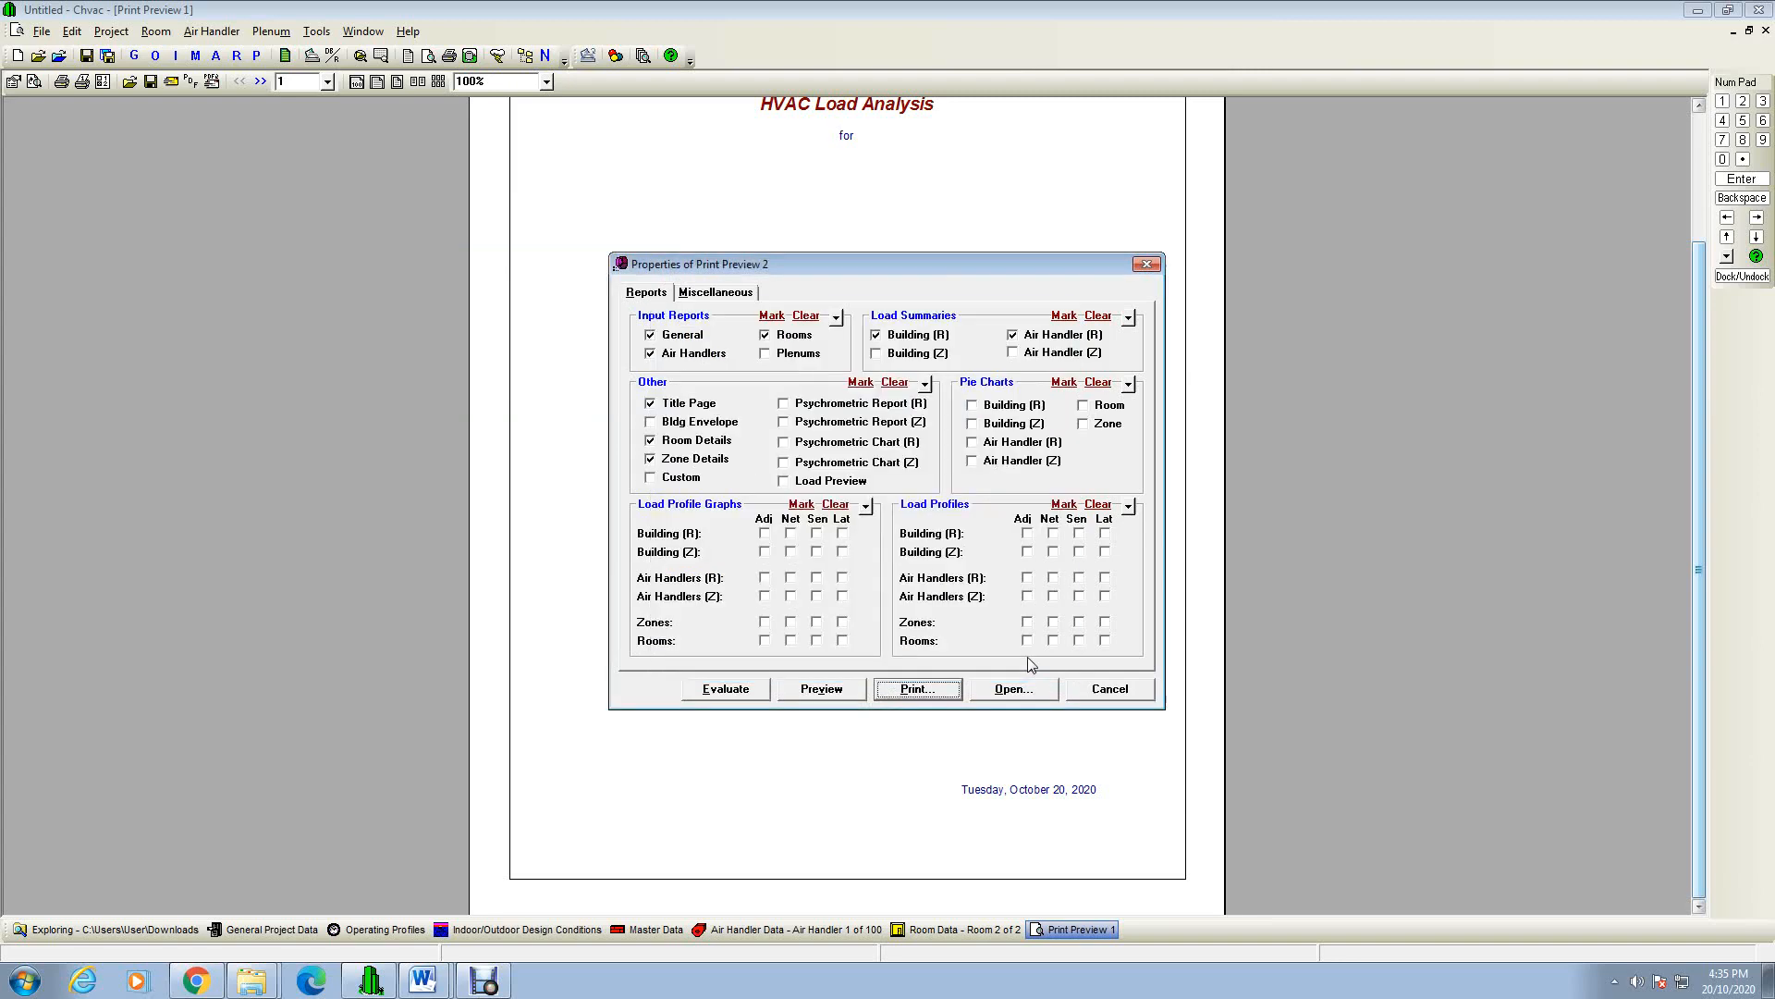
left_click(822, 689)
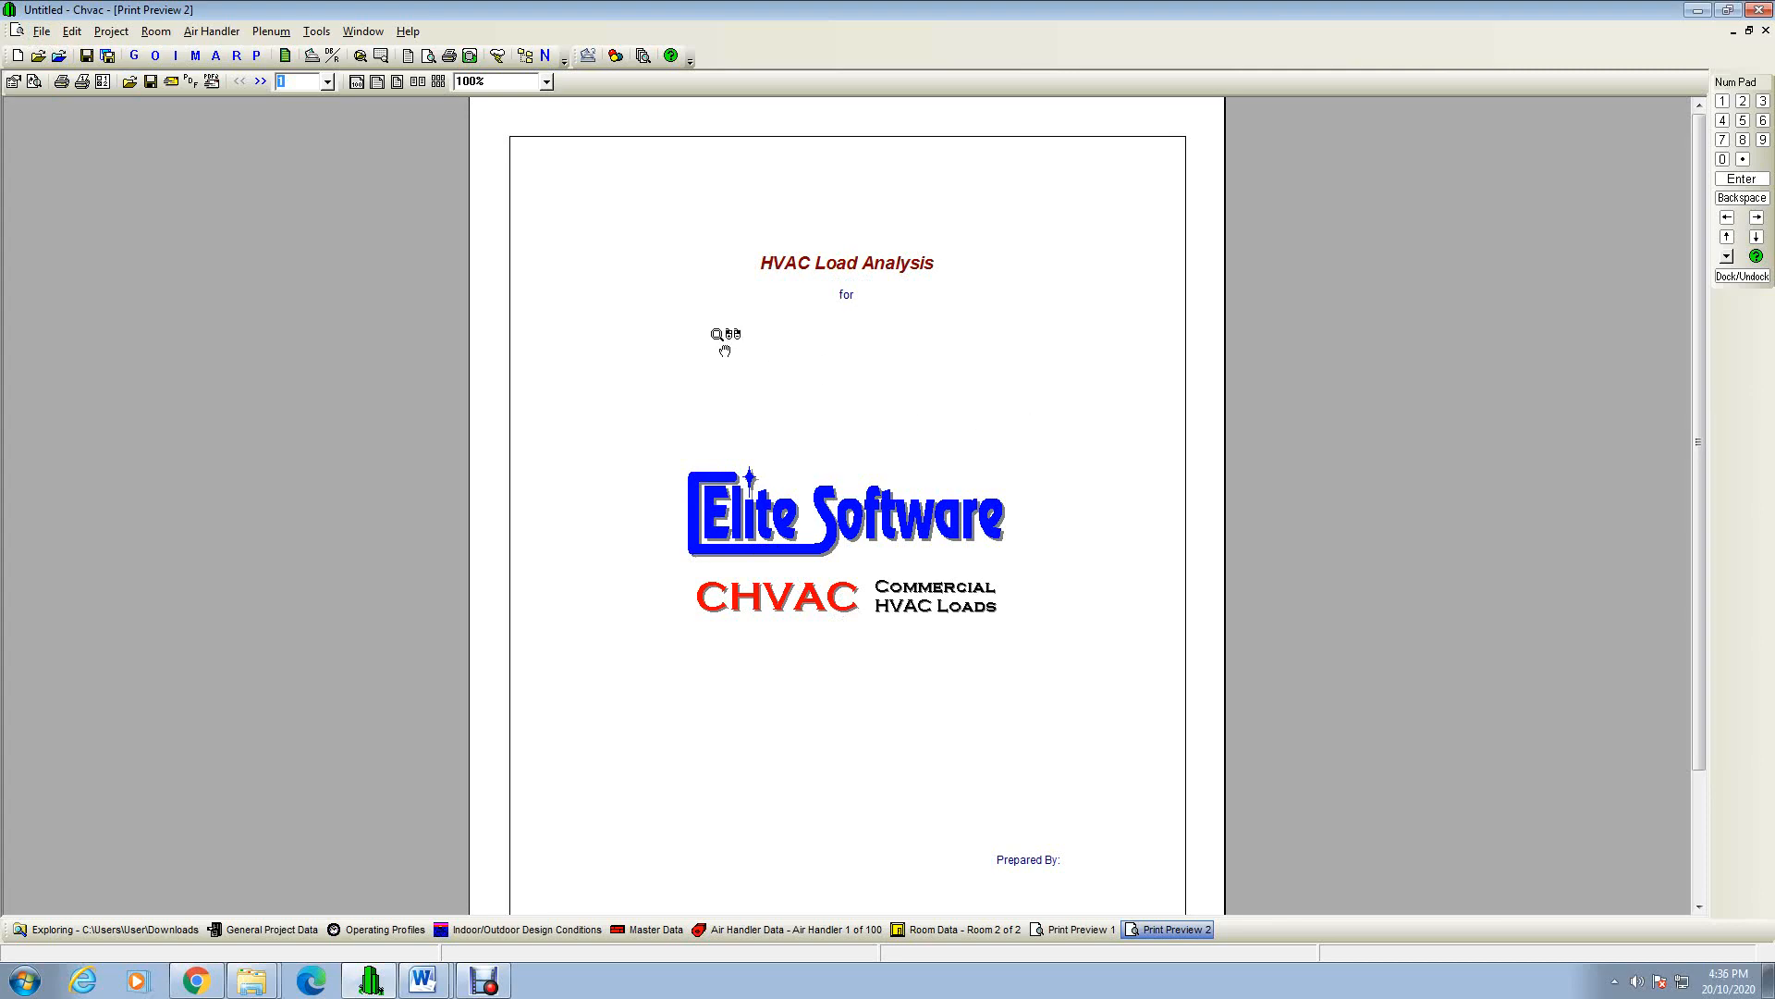
left_click(41, 33)
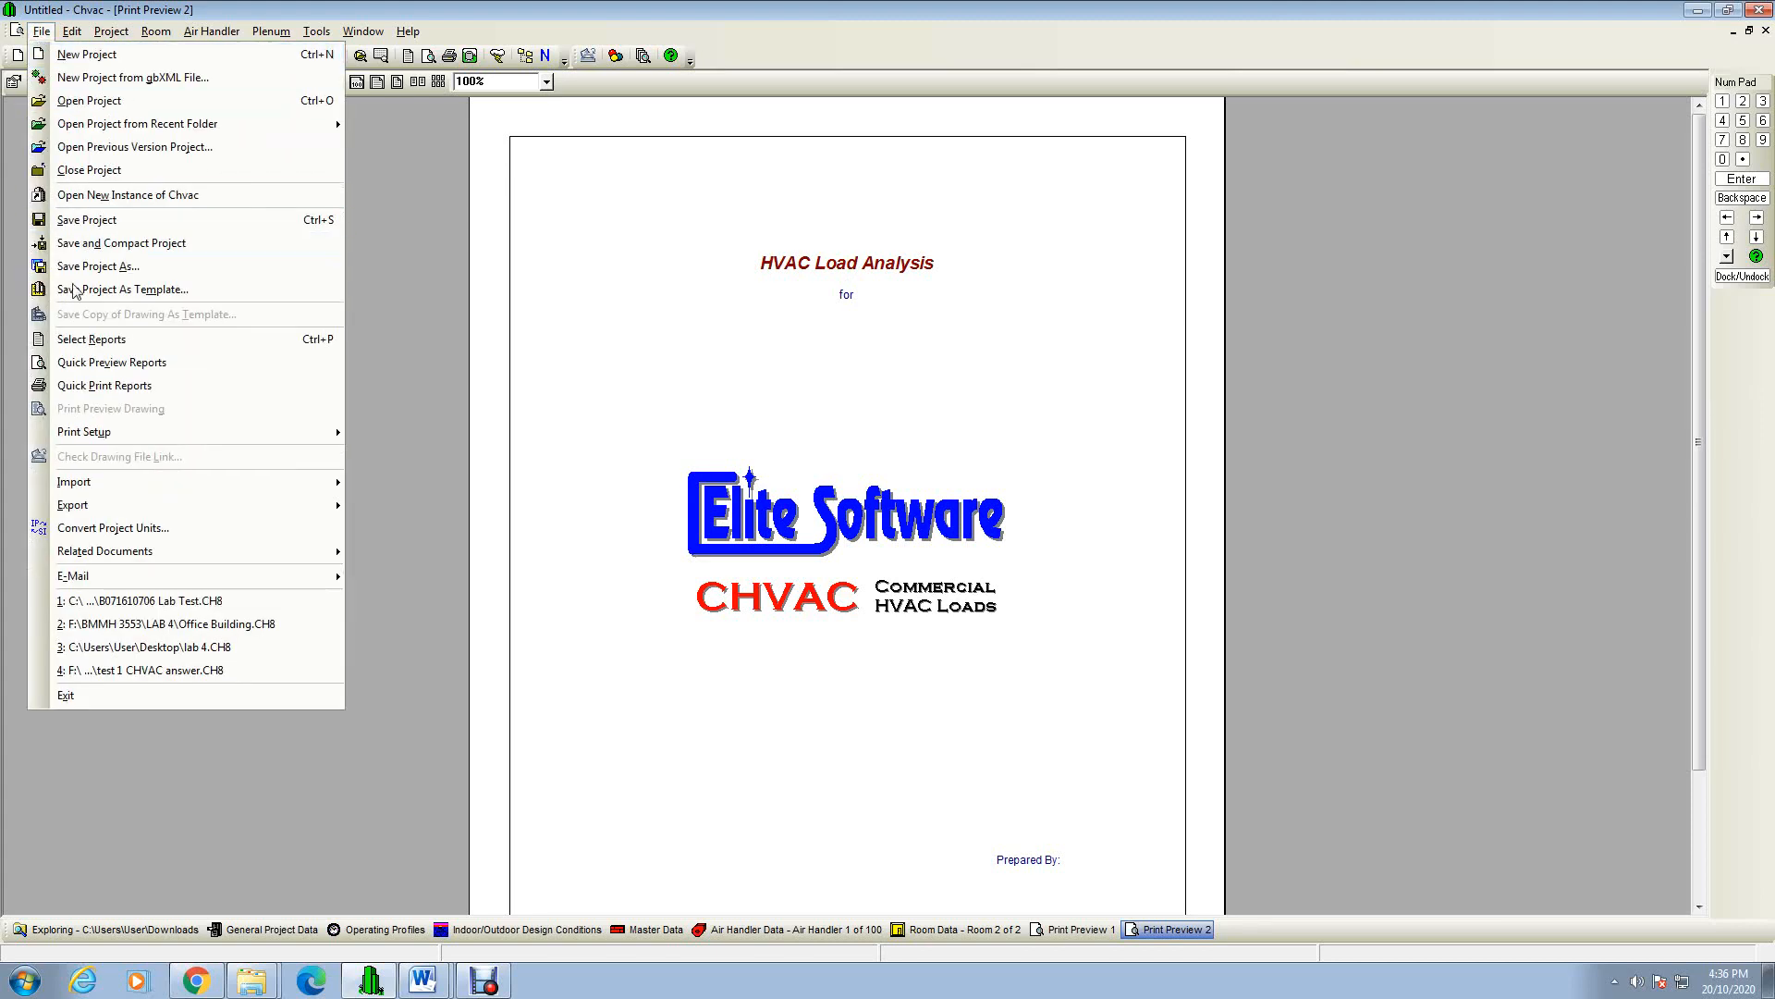
double_click(38, 37)
left_click(441, 292)
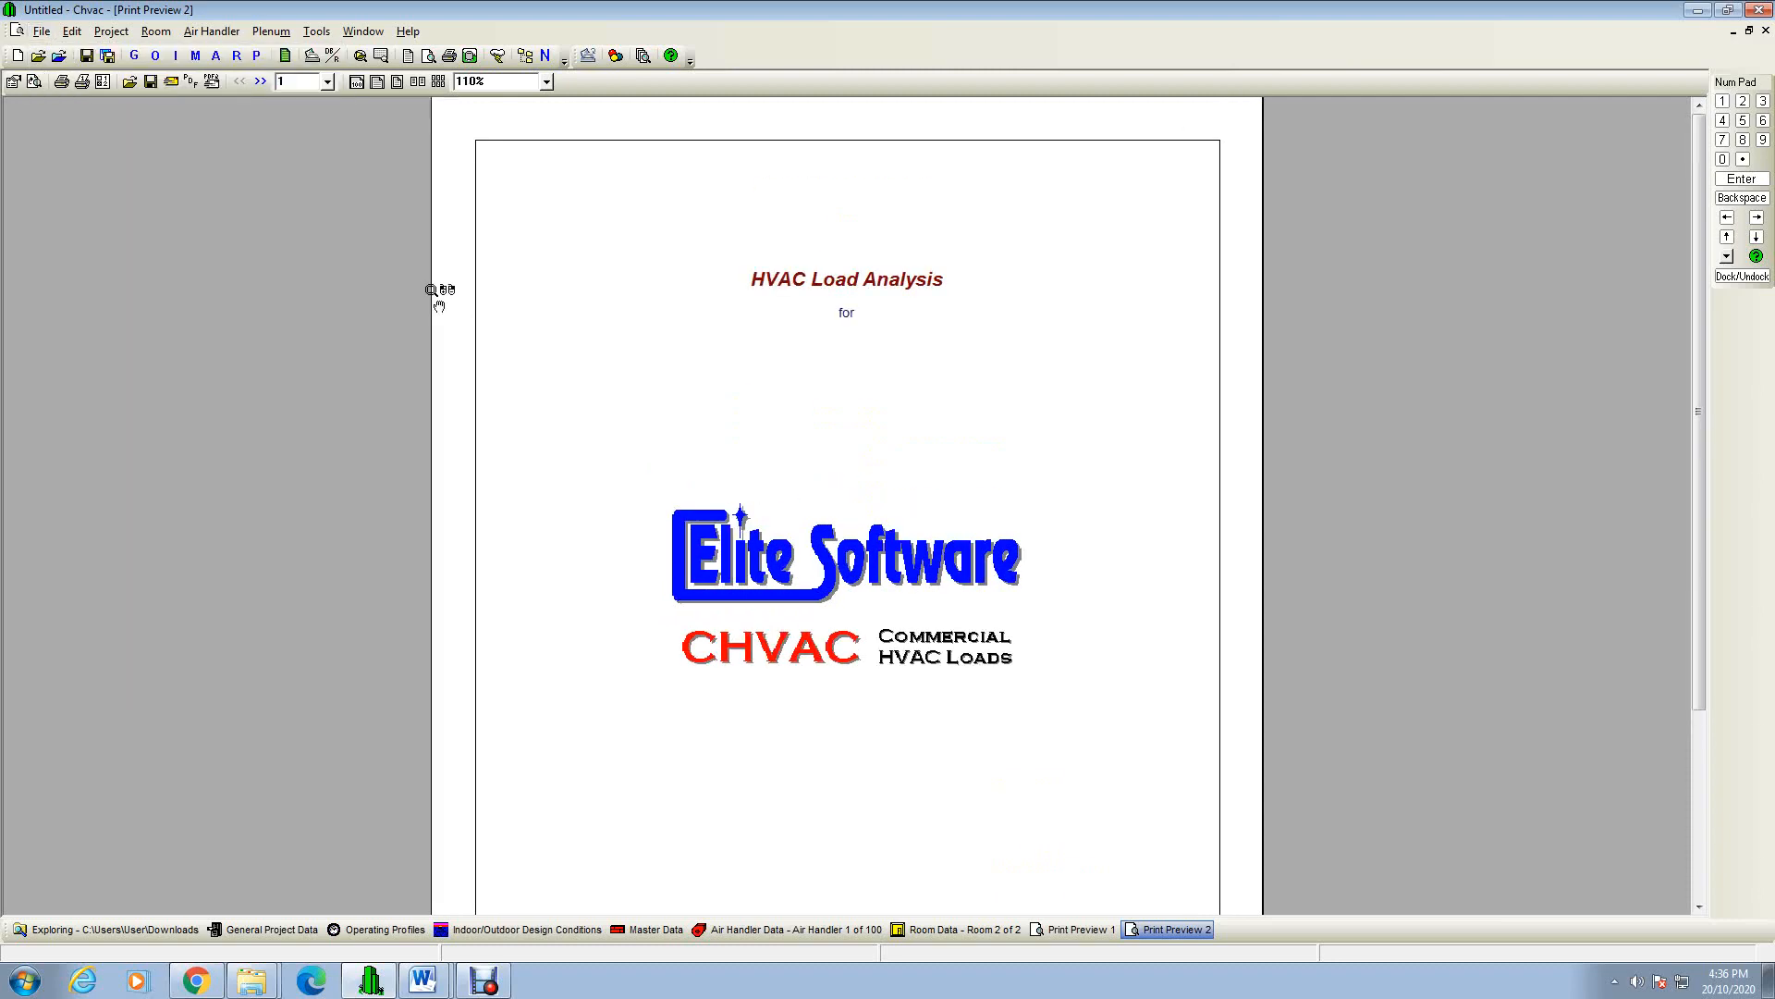
left_click(478, 643)
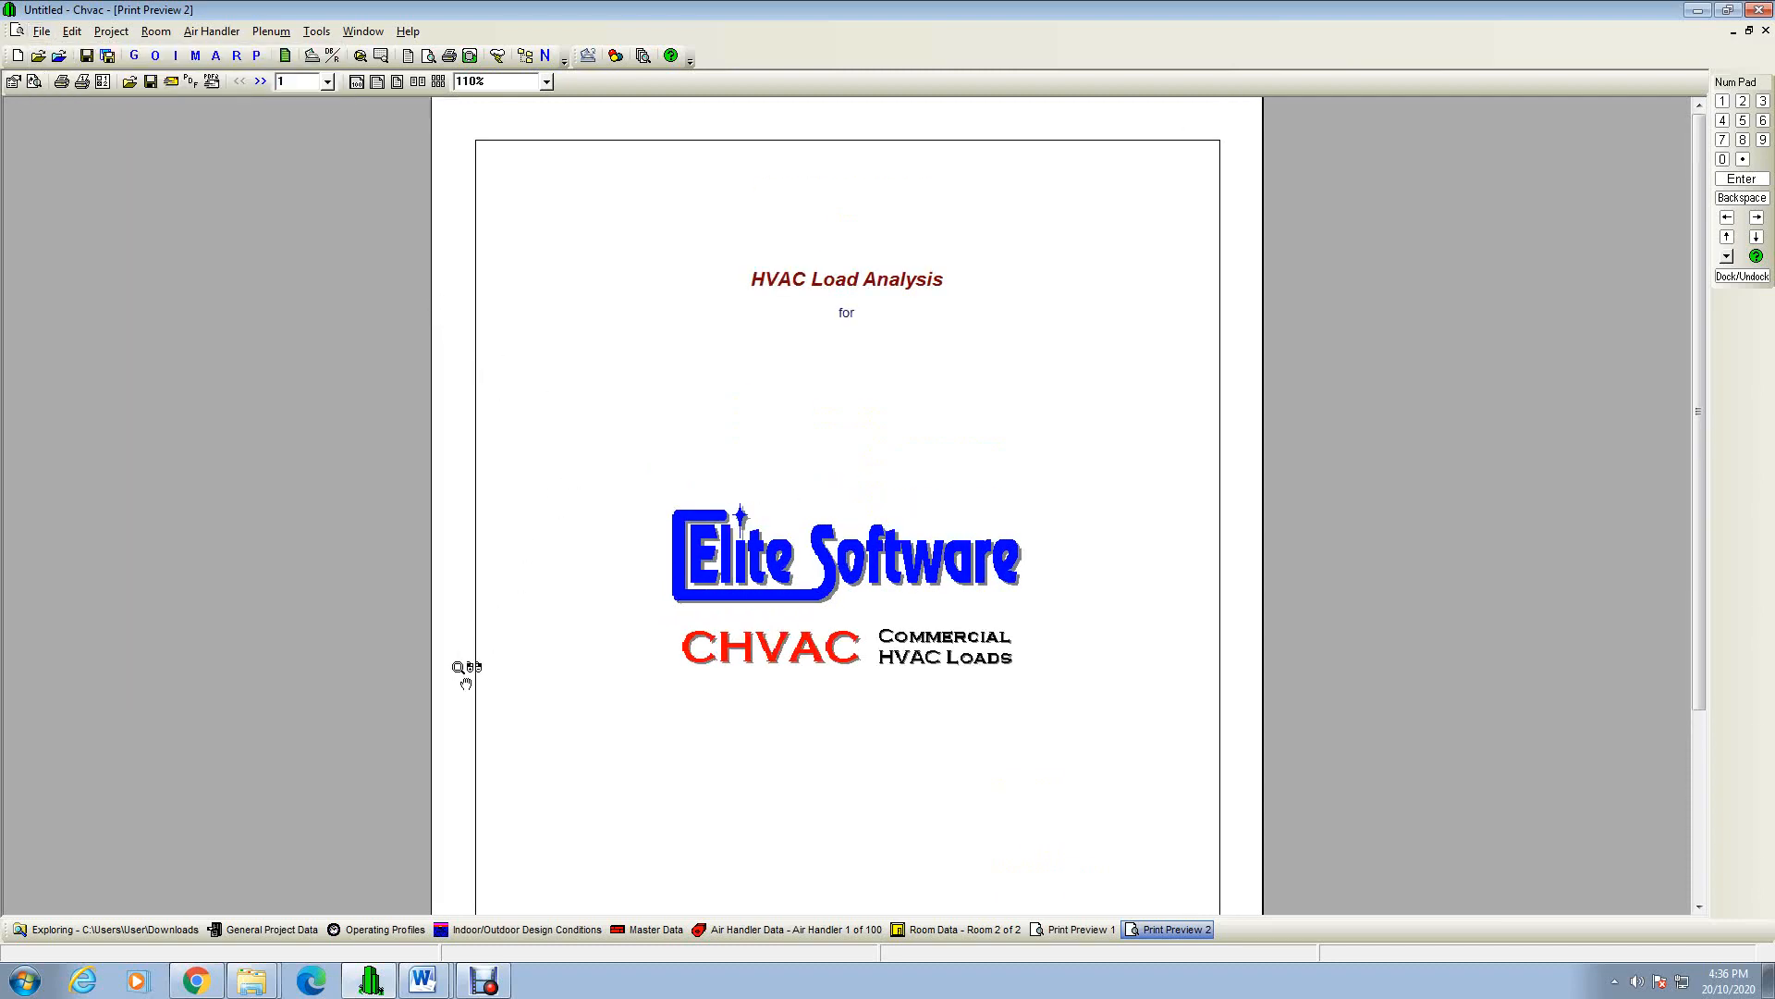